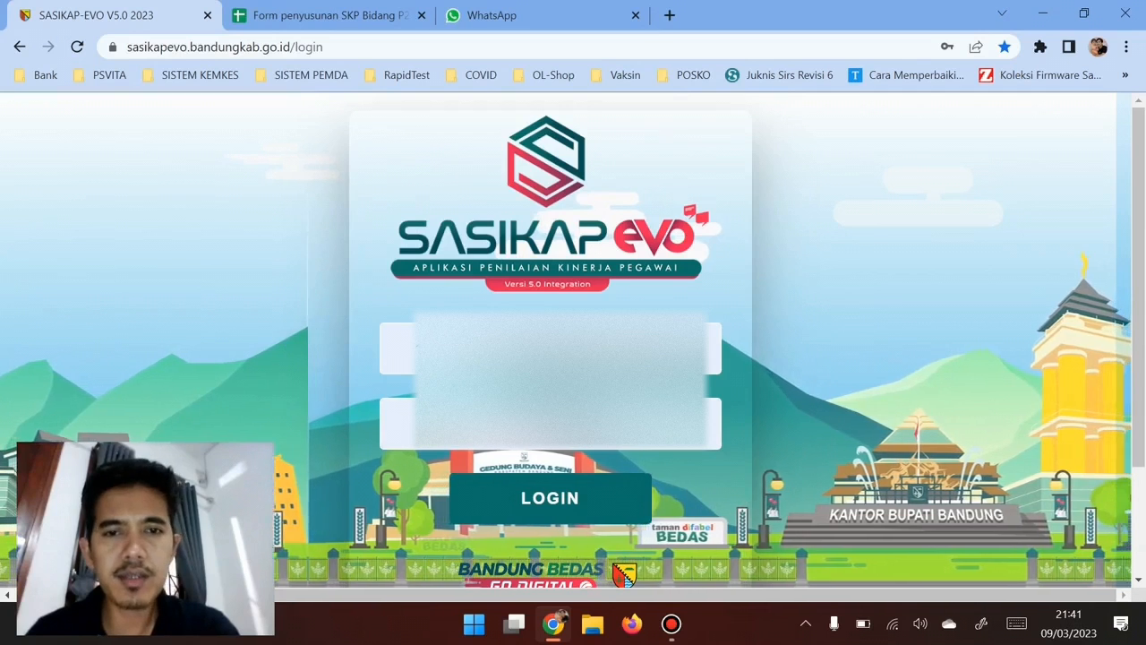
# Step: Log in to SASIKAP-EVO with the prefilled credentials and dismiss the Pengumuman announcement
pyautogui.press('Return')
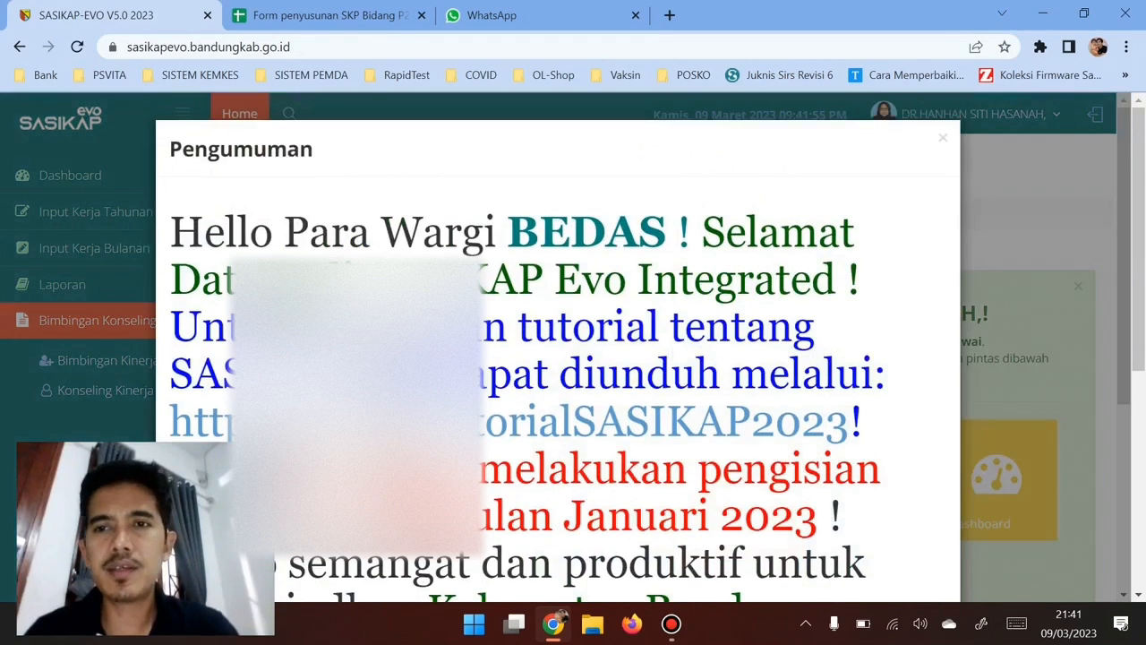
pyautogui.click(942, 138)
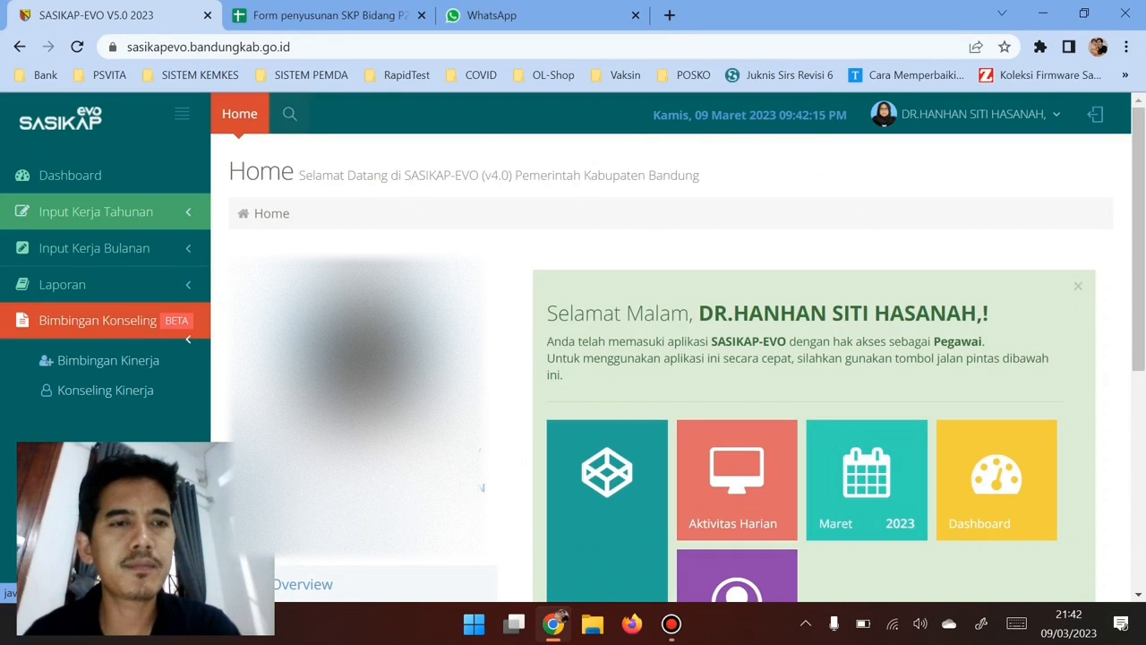
# Step: Open the SKP Tahunan page from Input Kerja Tahunan and bring the Daftar SKP Tahunan table into view
pyautogui.click(96, 212)
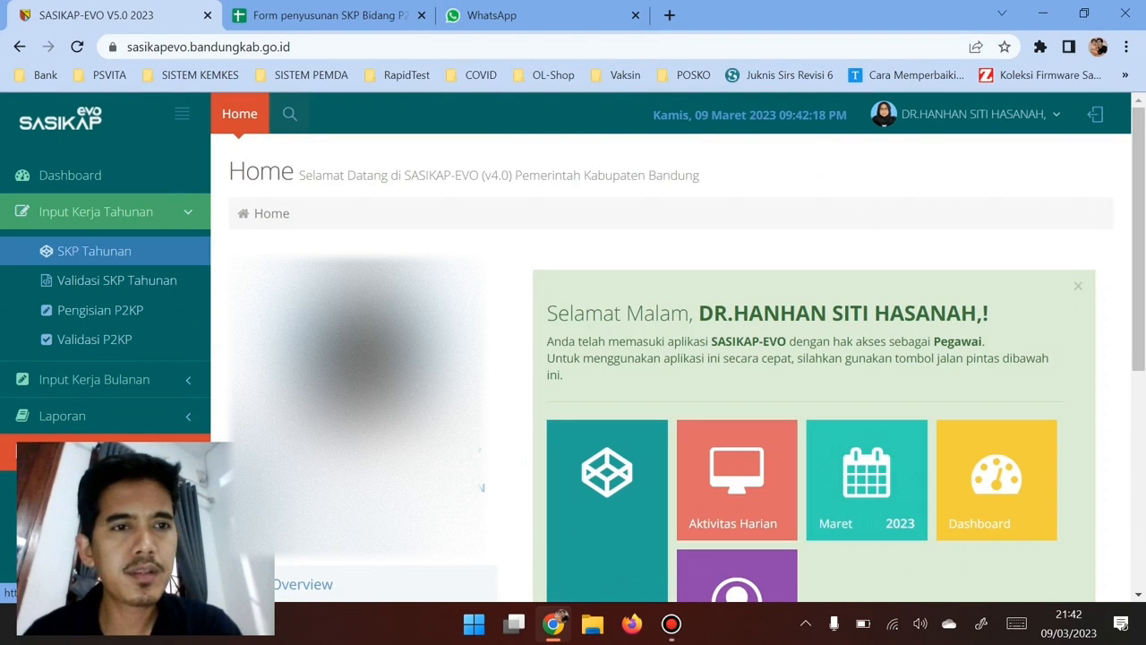
pyautogui.click(94, 250)
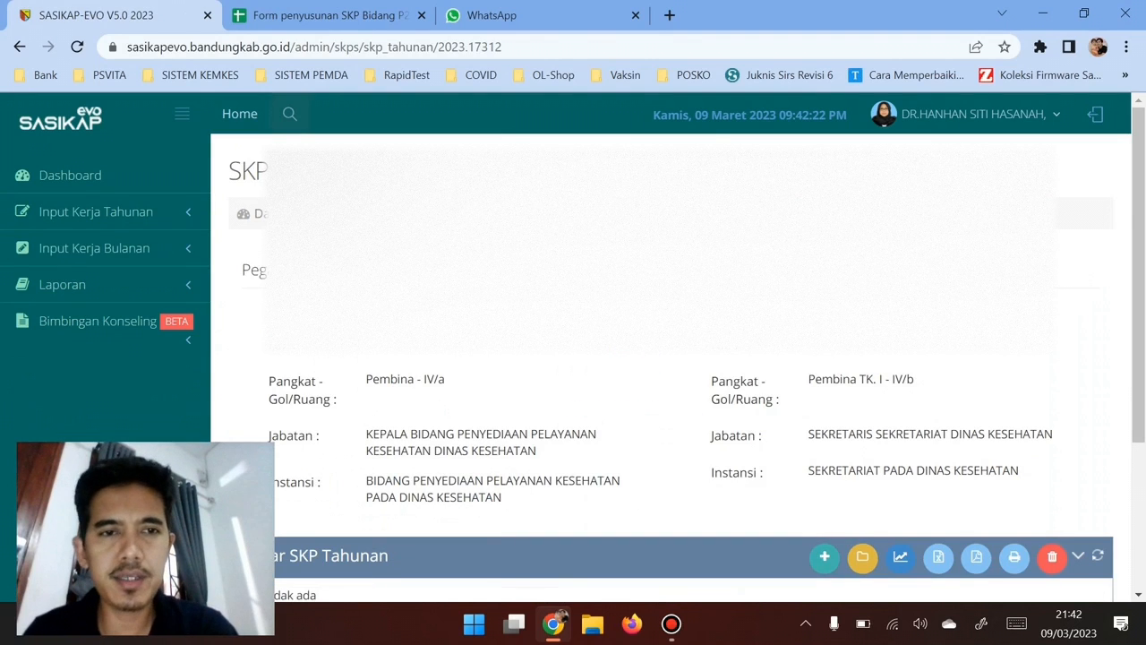
pyautogui.scroll(-1, 680, 358)
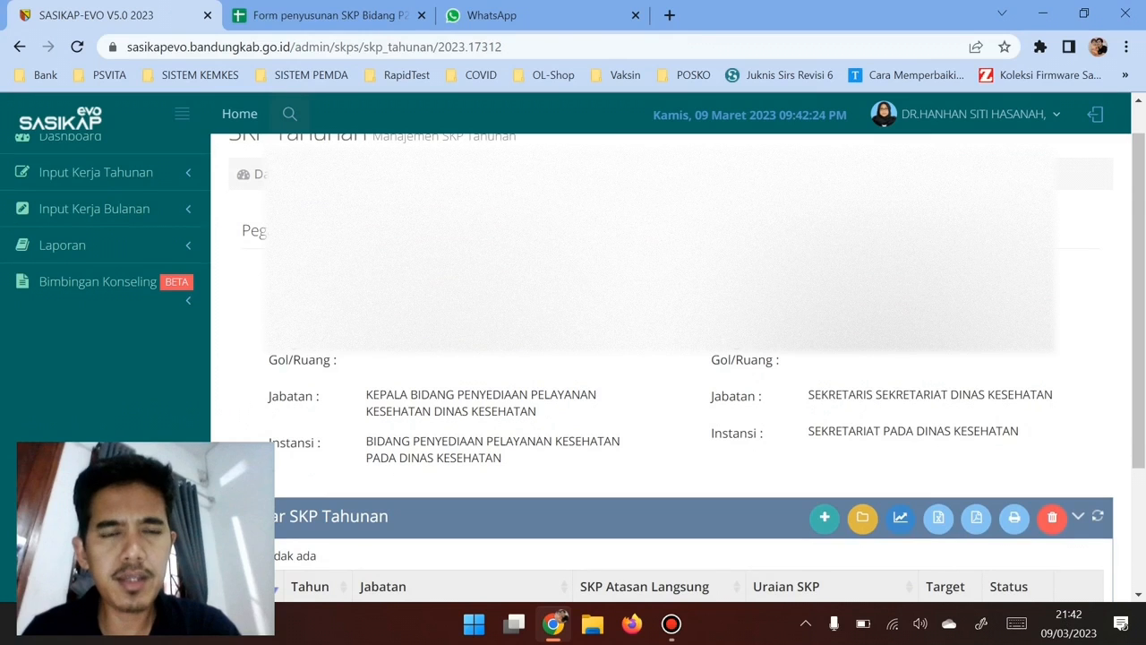
pyautogui.scroll(-1, 680, 358)
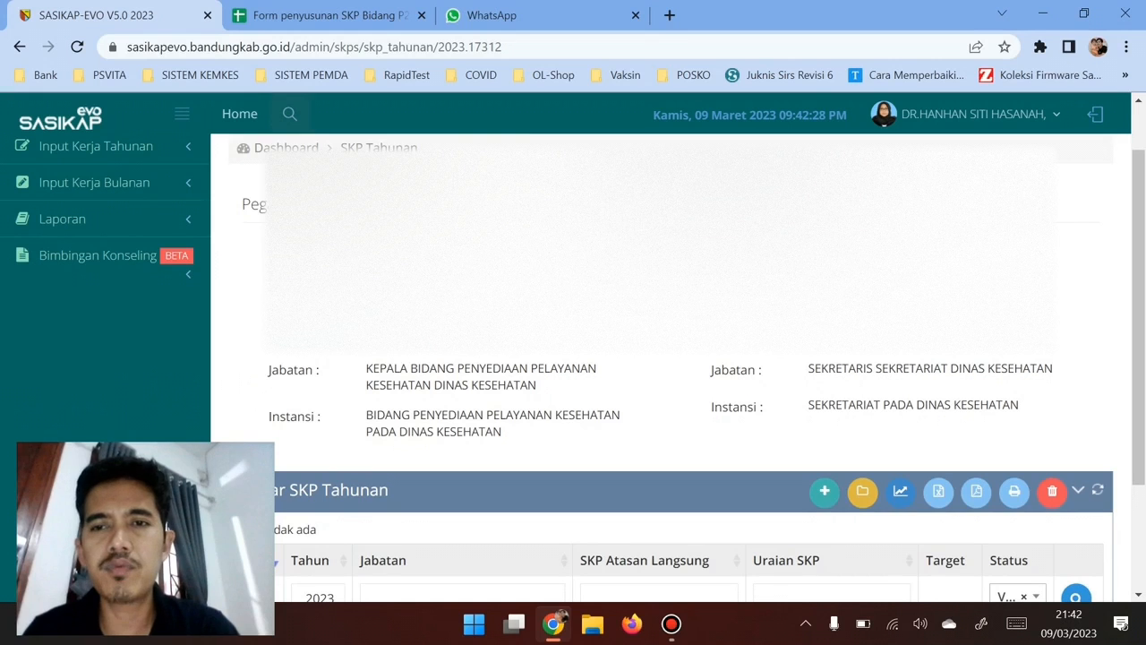
pyautogui.scroll(-1, 680, 358)
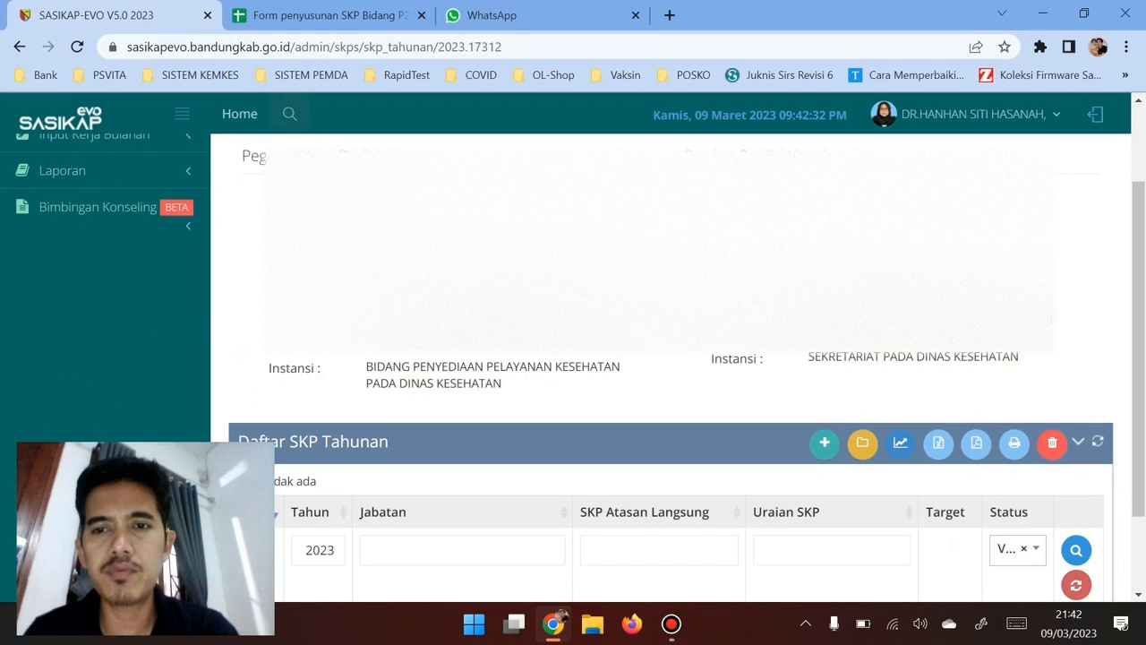
pyautogui.scroll(-2, 680, 358)
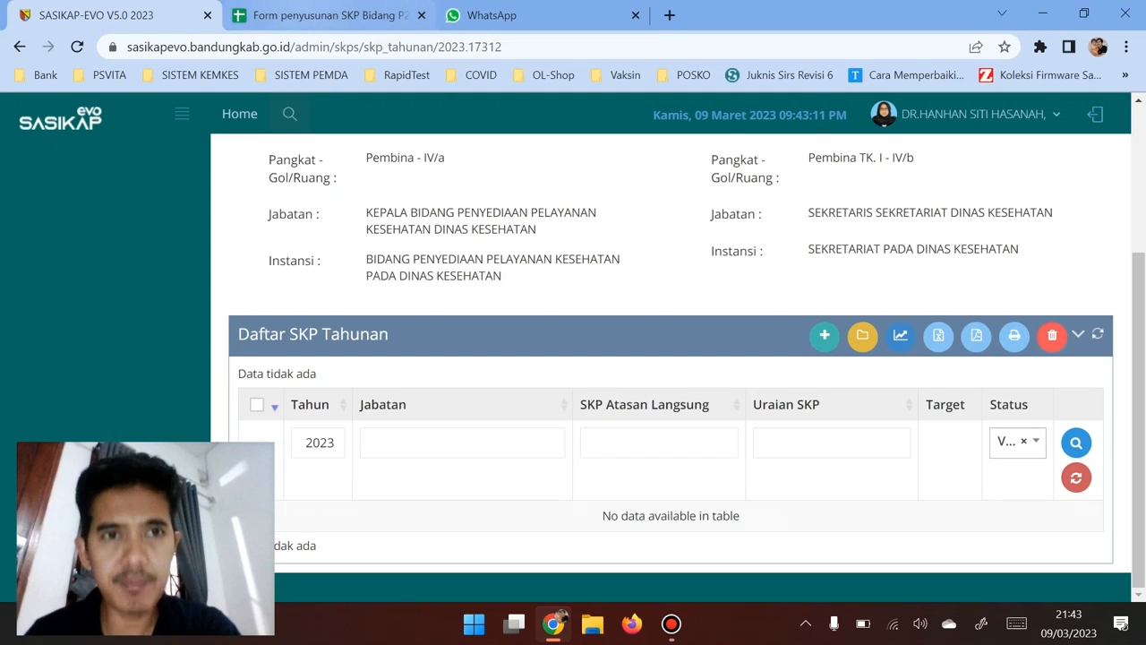
# Step: Switch to the "Form penyusunan SKP Bidang P2K Dinkes" spreadsheet and check the names and positions in rows 6 and 7
pyautogui.click(322, 16)
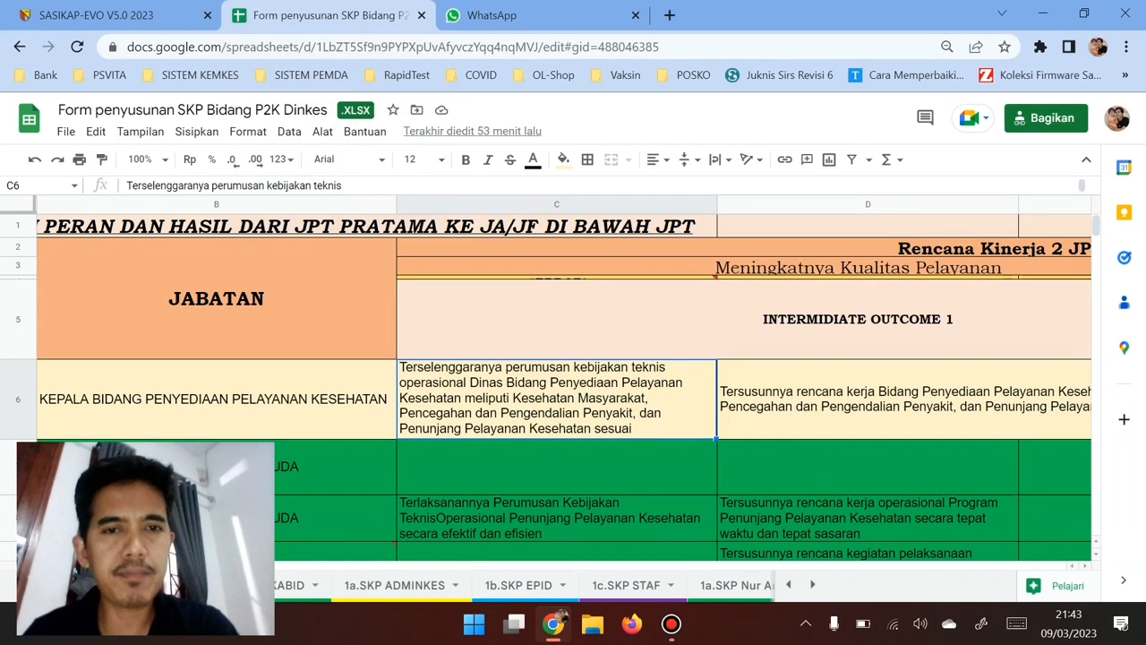
pyautogui.click(216, 399)
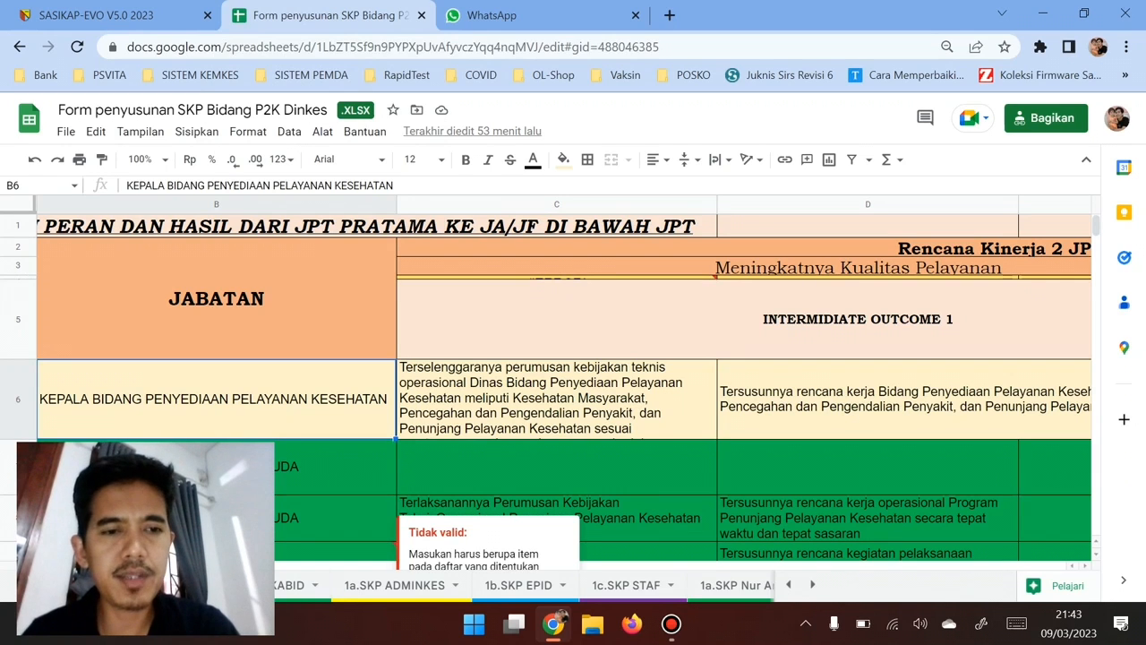
pyautogui.click(216, 467)
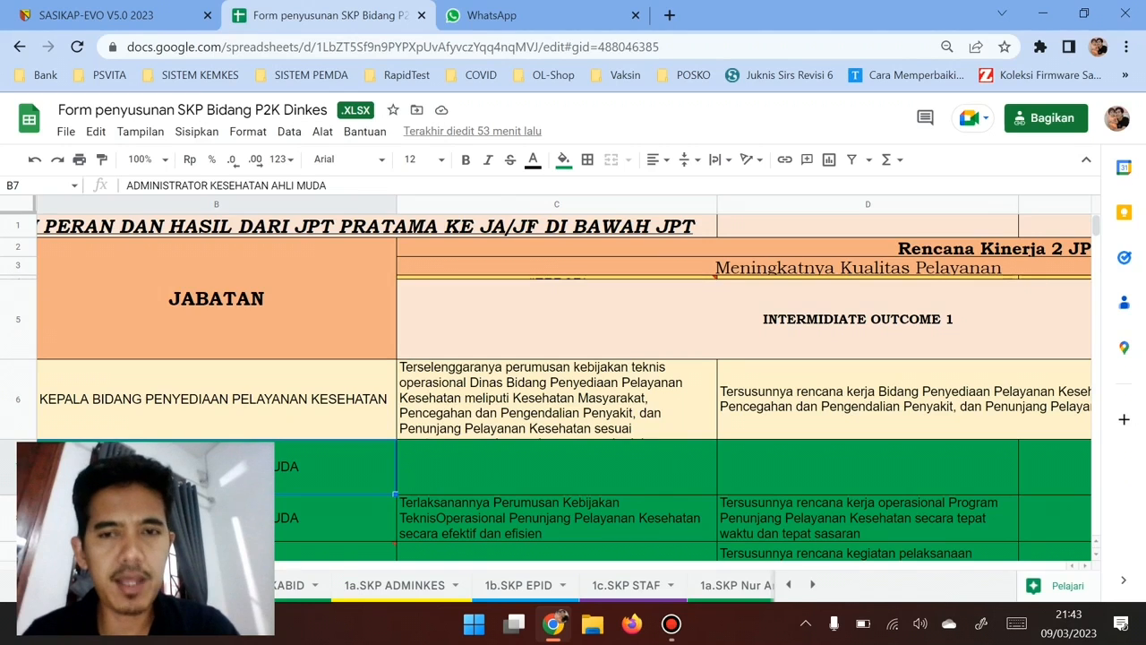
pyautogui.click(556, 399)
pyautogui.hscroll(-2, 556, 398)
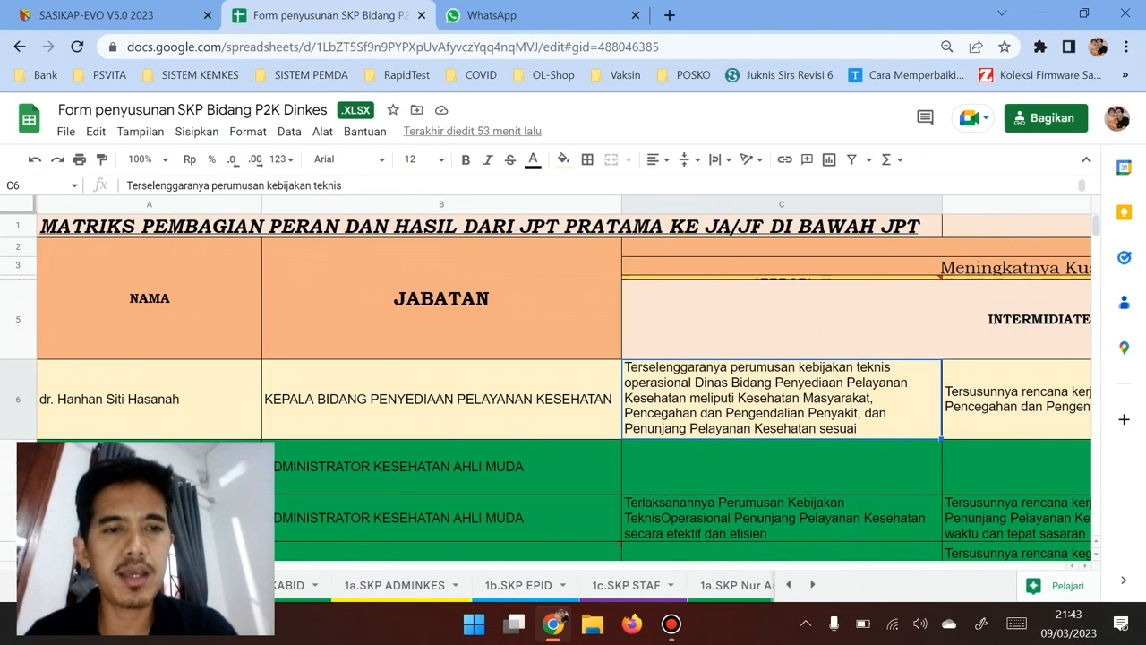
pyautogui.click(149, 399)
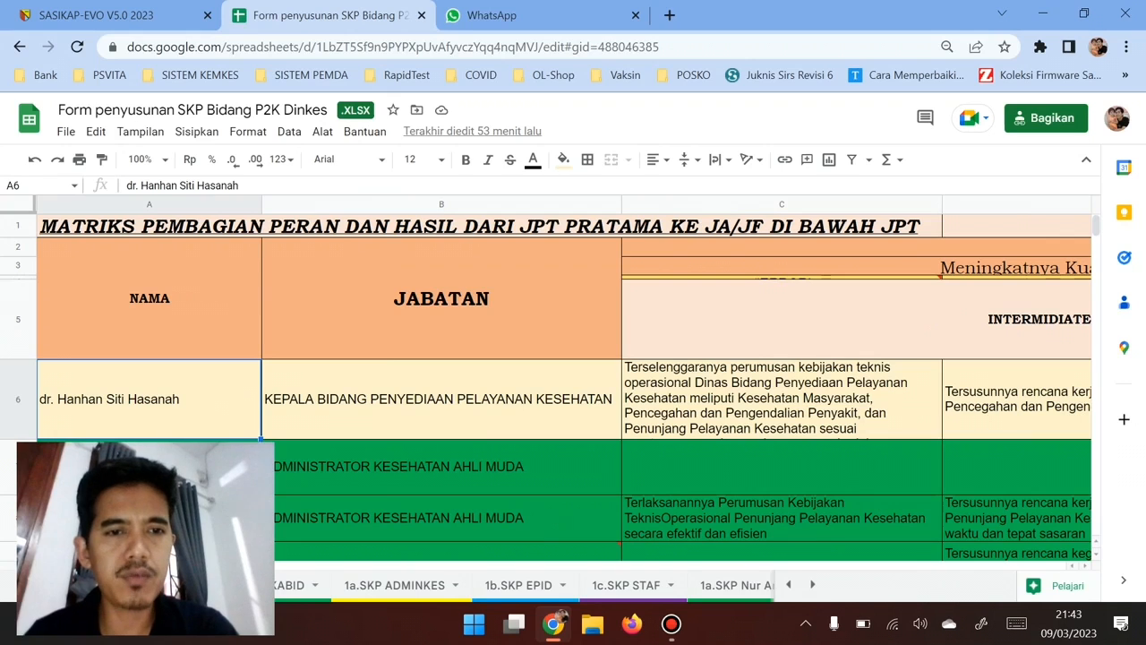
pyautogui.click(150, 466)
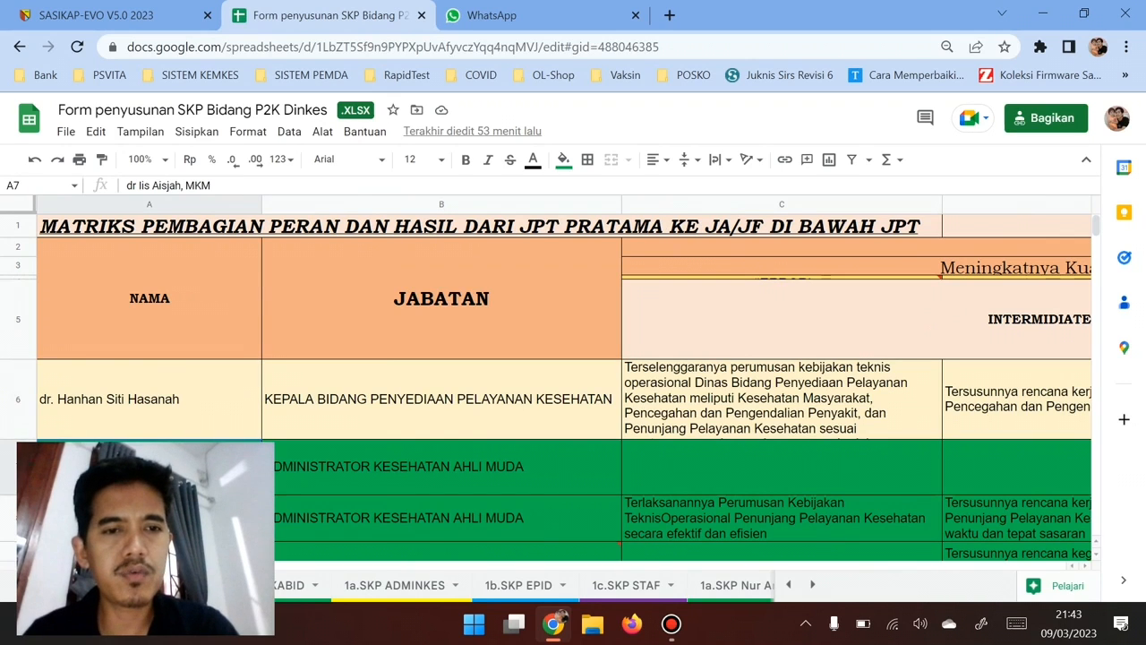
# Step: Look through the remaining staff names and positions in the role-sharing matrix down to its last row, and return to the header
pyautogui.scroll(-1, 546, 387)
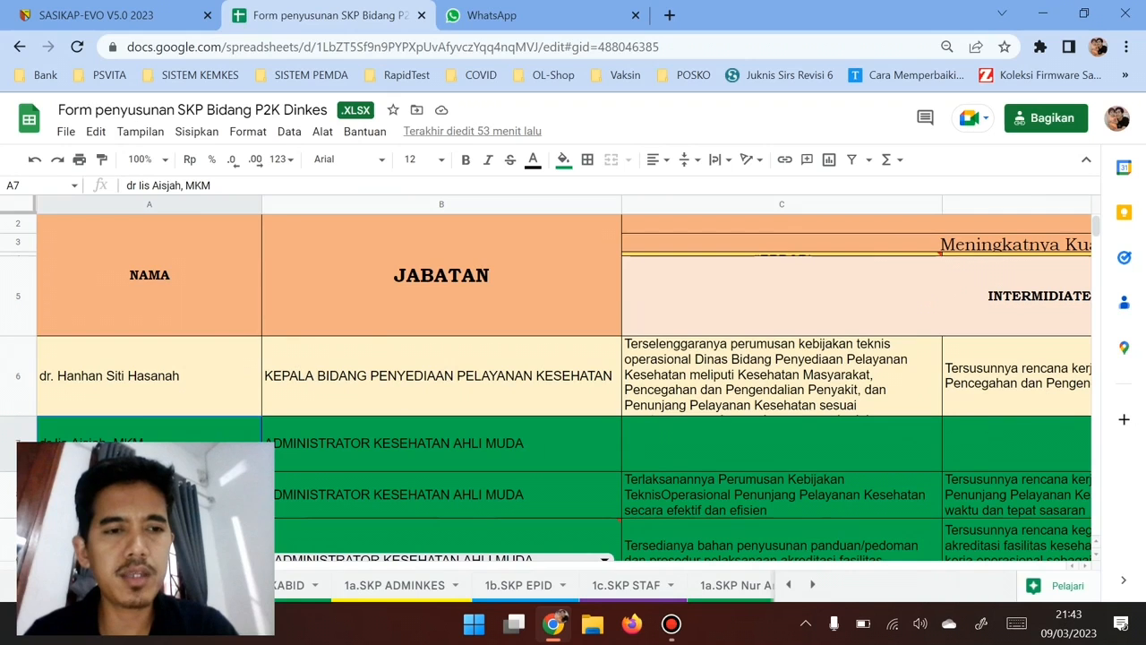
pyautogui.click(149, 494)
pyautogui.press('Down')
pyautogui.press('Down')
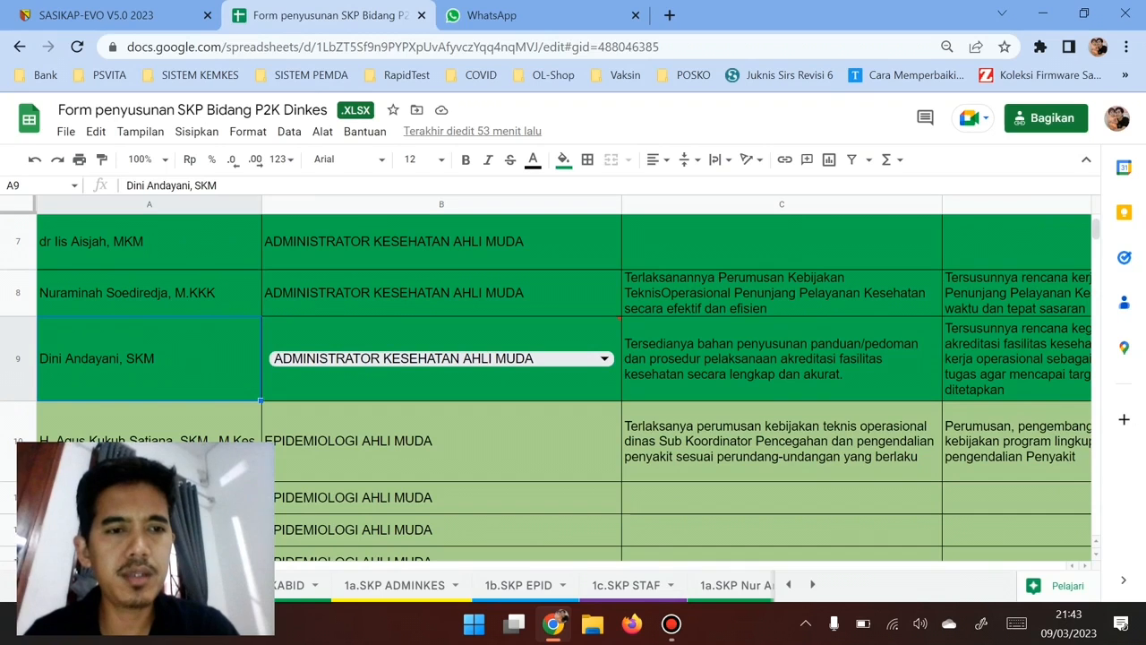
pyautogui.press('Down')
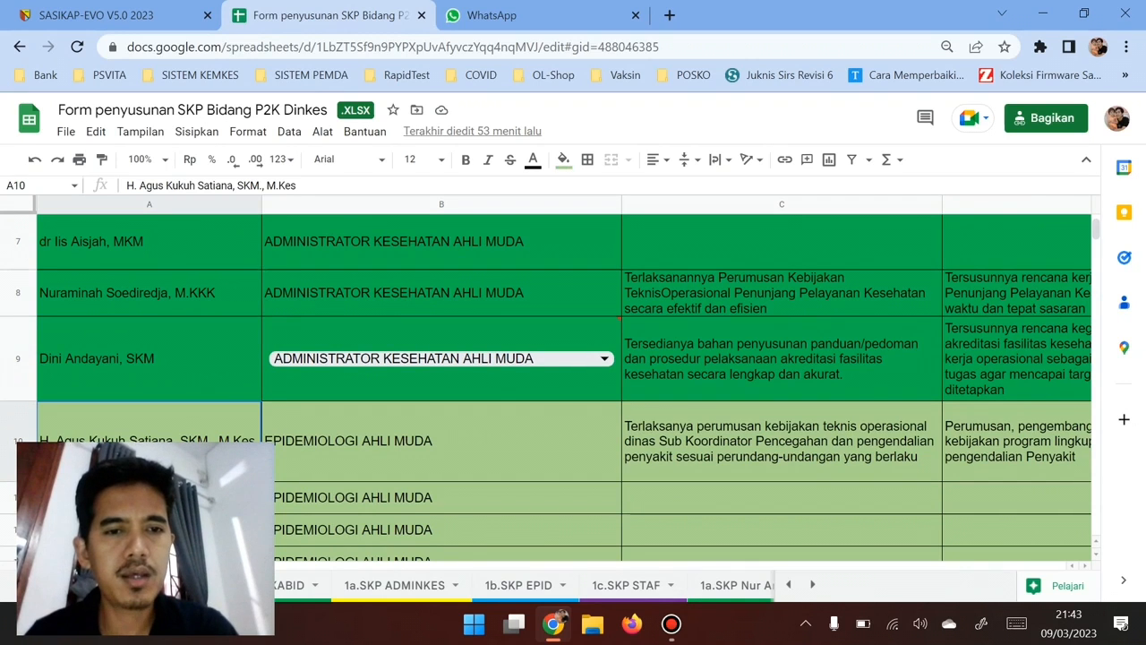
pyautogui.scroll(-5, 564, 385)
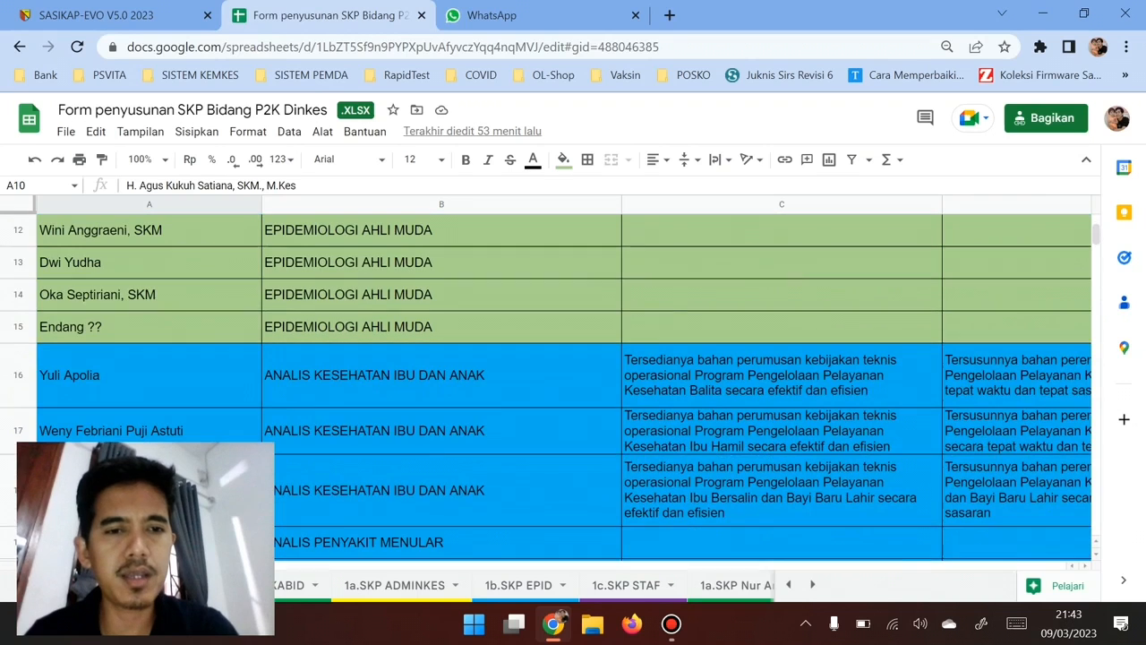
pyautogui.scroll(-6, 564, 385)
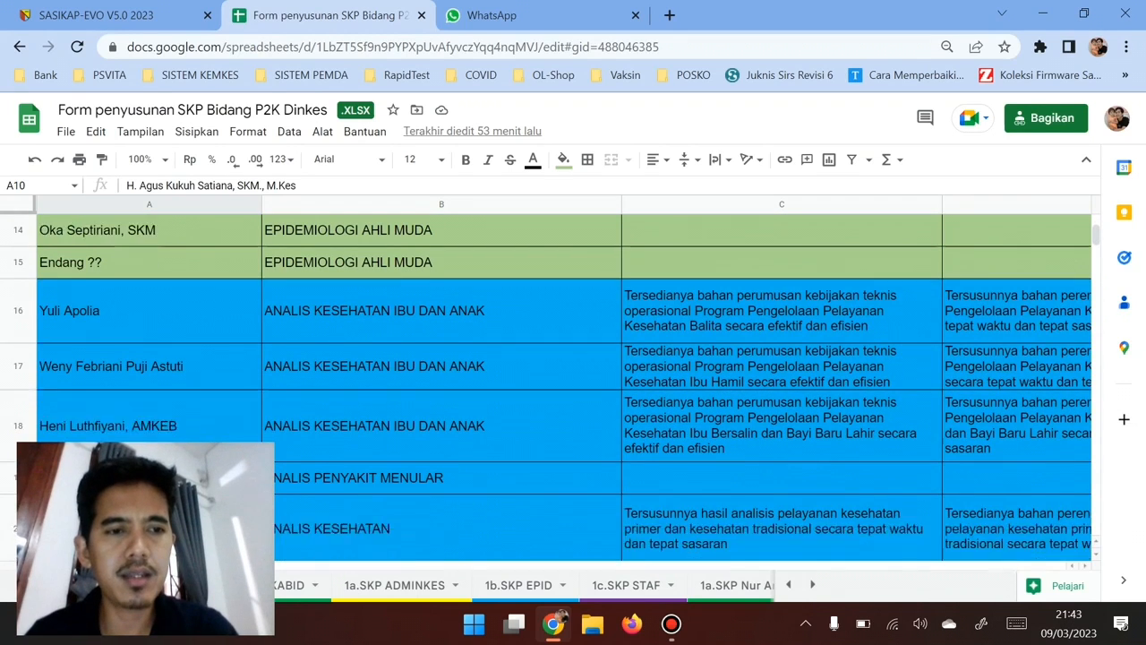
pyautogui.scroll(-4, 564, 384)
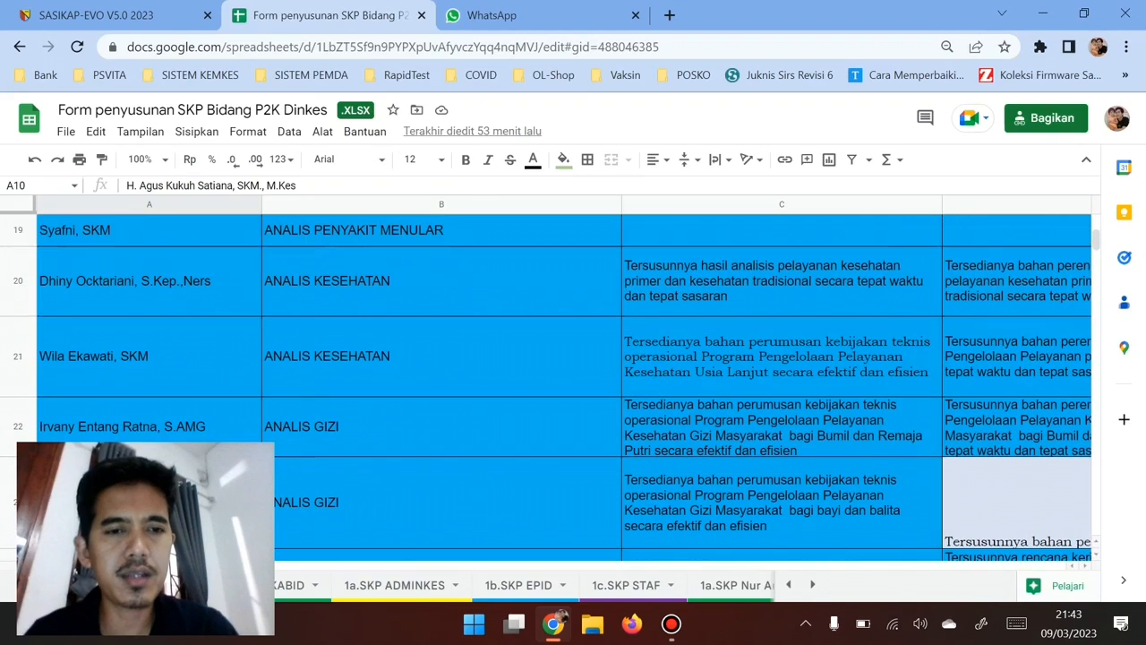
pyautogui.scroll(-2, 564, 385)
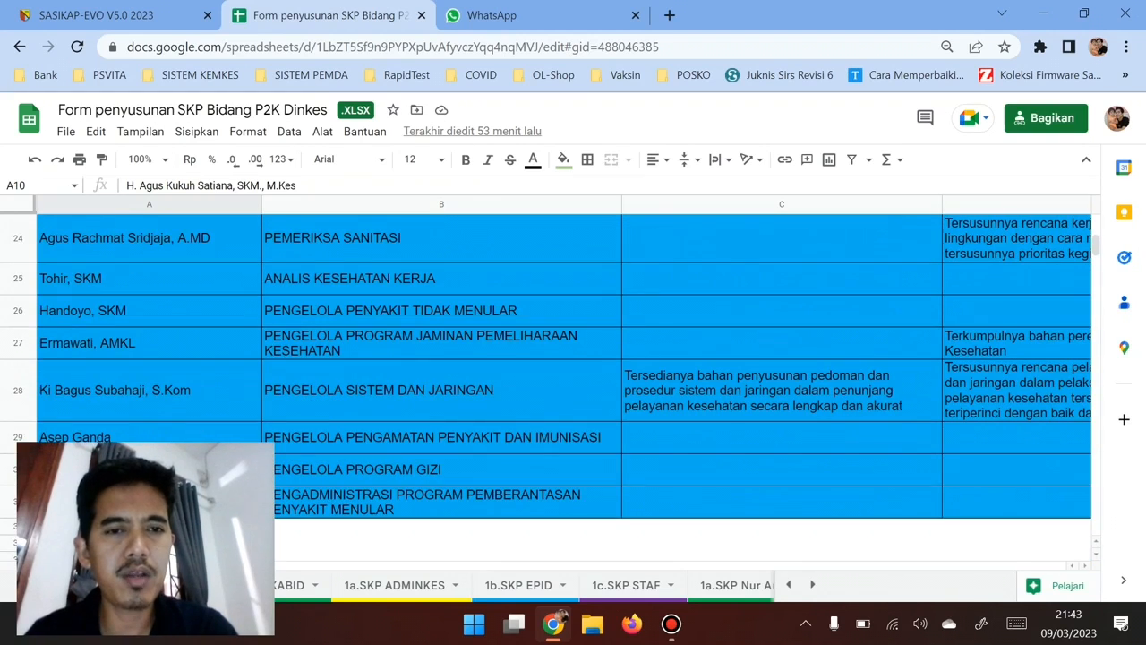
pyautogui.scroll(-1, 564, 385)
pyautogui.scroll(10, 564, 385)
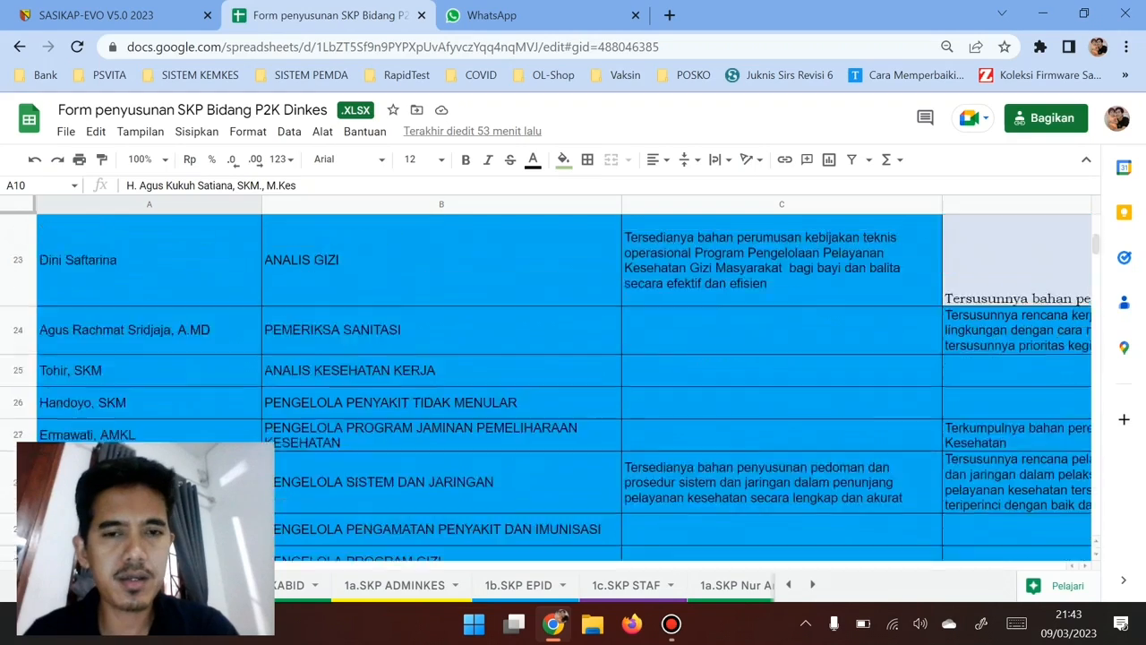
pyautogui.scroll(5, 564, 385)
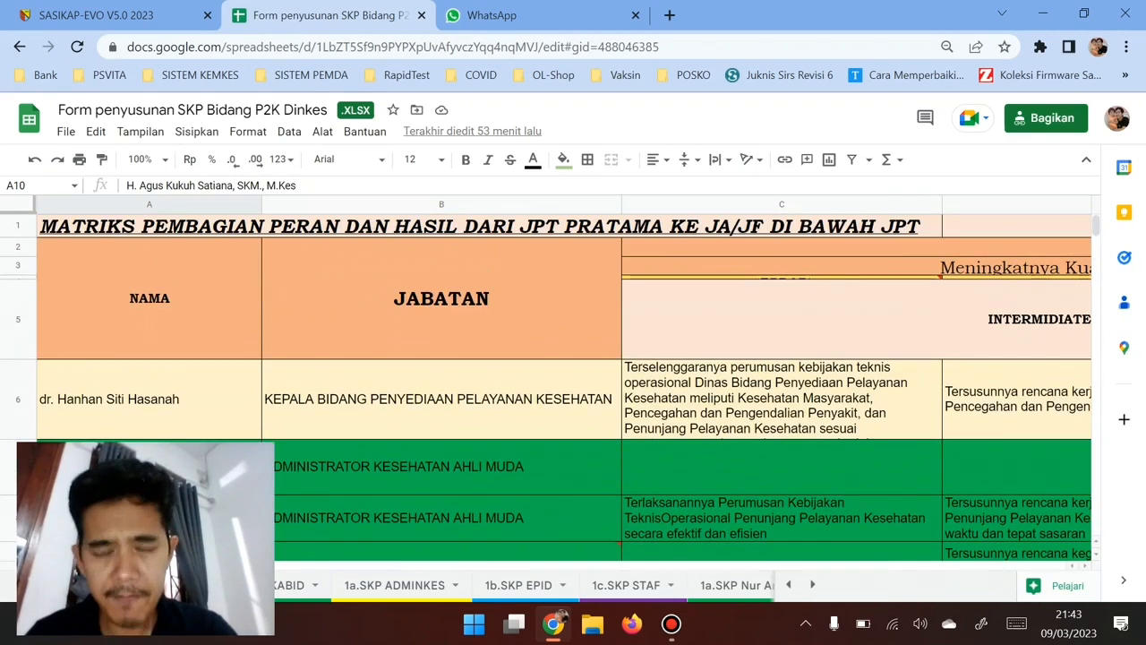
# Step: Review the Kepala Bidang Penyediaan Pelayanan Kesehatan row's work results from Intermediate Outcome 1 through 5, and return to cell C6
pyautogui.click(781, 399)
pyautogui.hscroll(5, 782, 400)
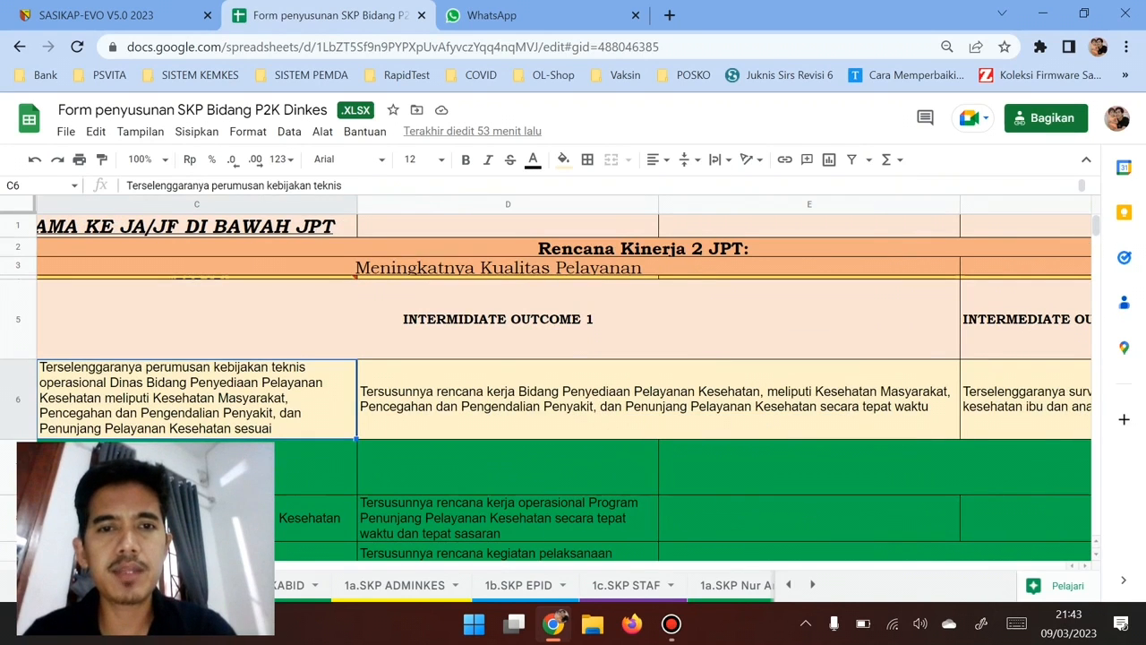
pyautogui.hscroll(-5, 564, 385)
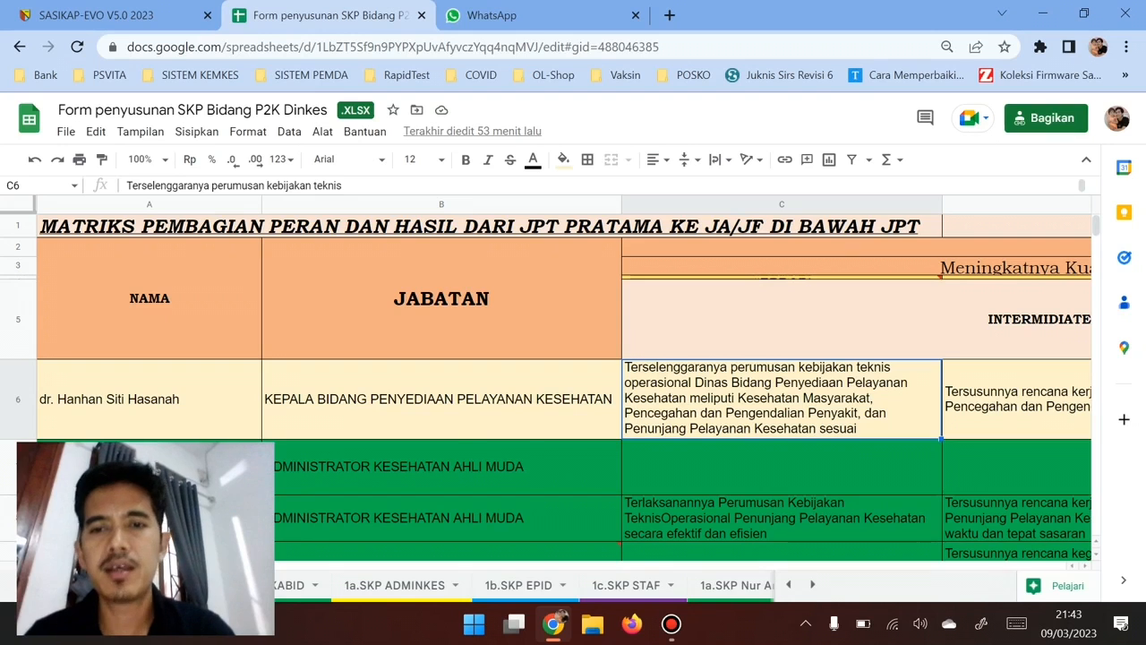
pyautogui.press('Right')
pyautogui.press('Right')
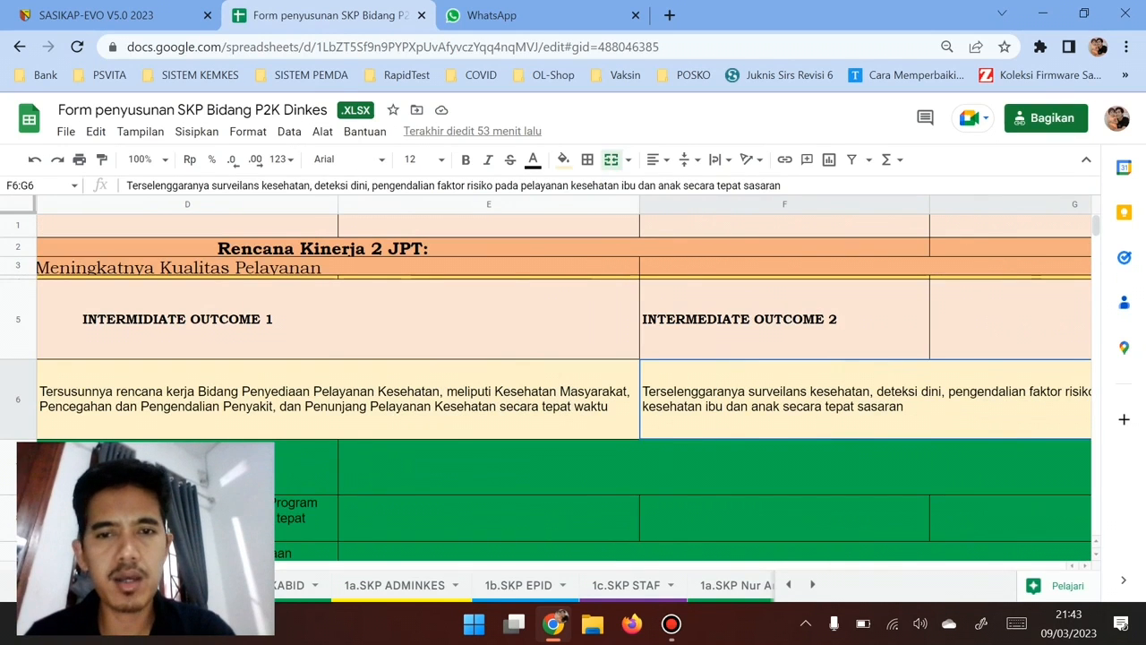
pyautogui.press('Right')
pyautogui.press('Right')
pyautogui.press('Right')
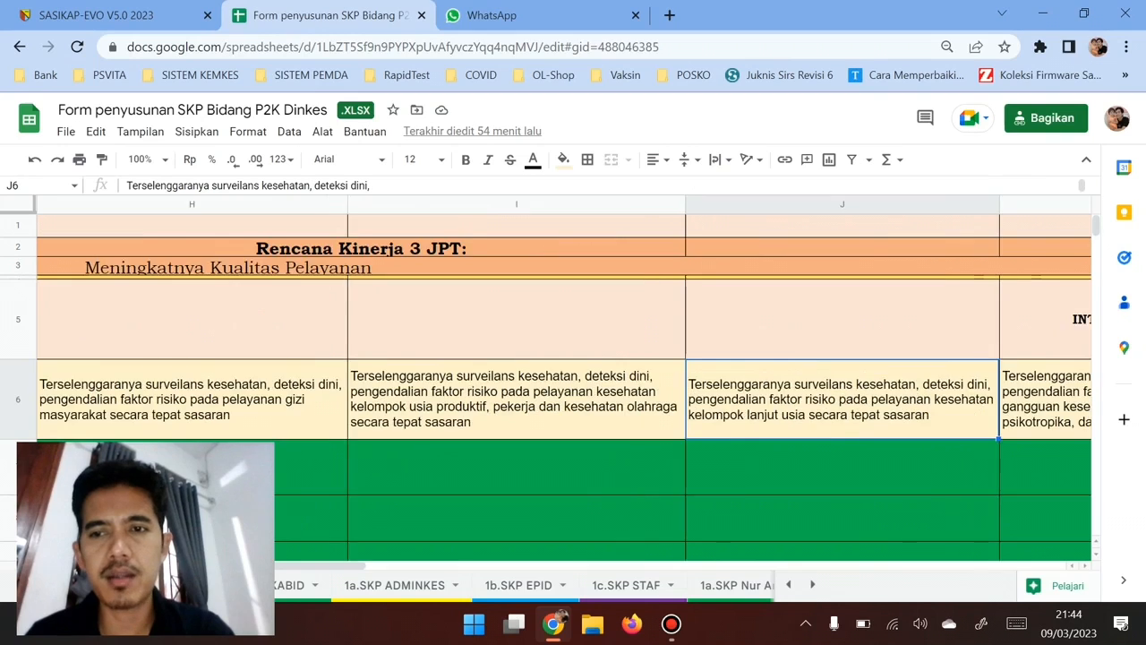
pyautogui.press('Right')
pyautogui.press('Right')
pyautogui.press('Right')
pyautogui.press('Right')
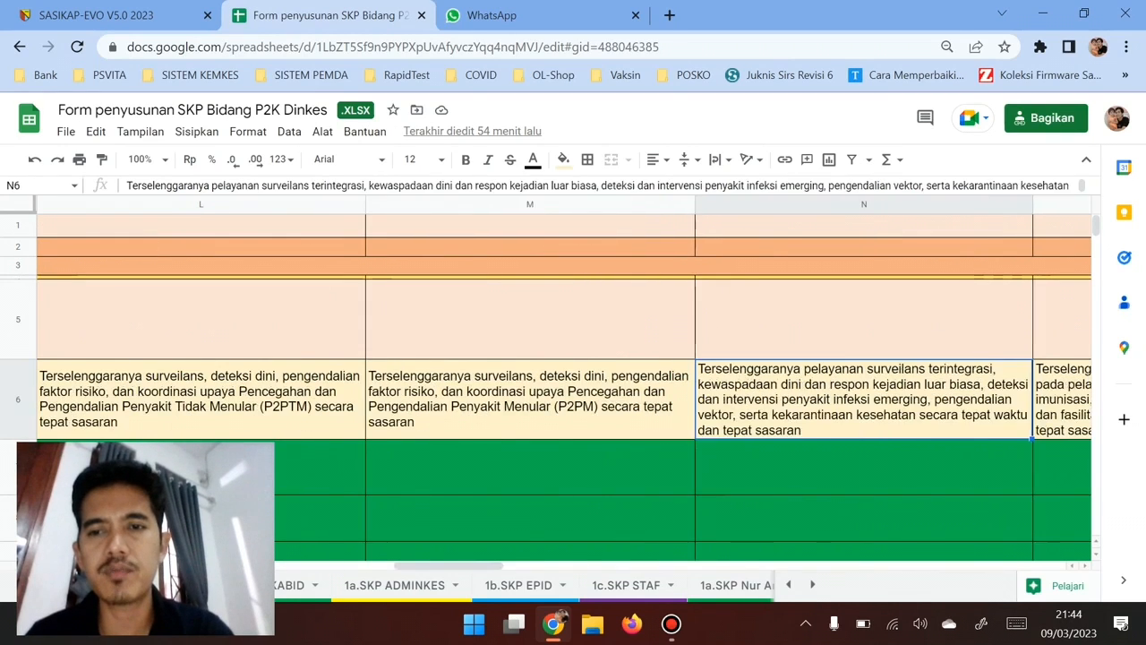
pyautogui.press('Right')
pyautogui.press('Right')
pyautogui.press('Right')
pyautogui.press('Right')
pyautogui.press('Right')
pyautogui.press('Right')
pyautogui.press('Right')
pyautogui.press('Right')
pyautogui.press('Right')
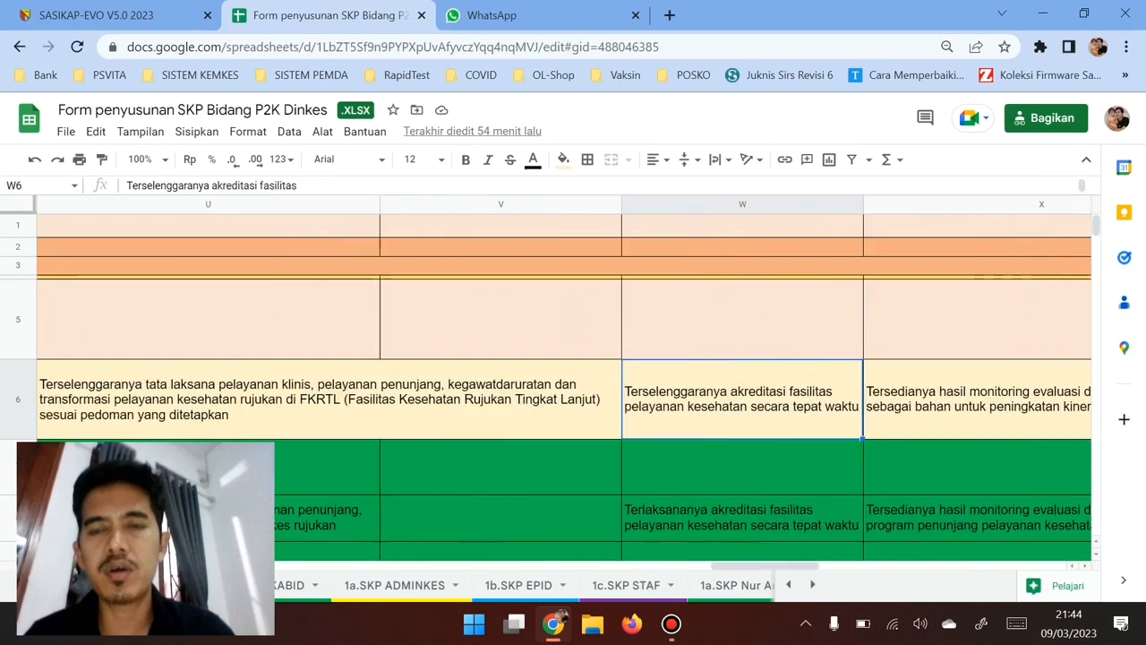
pyautogui.press('Right')
pyautogui.press('Right')
pyautogui.press('Right')
pyautogui.press('Right')
pyautogui.press('Right')
pyautogui.press('Left')
pyautogui.press('Left')
pyautogui.press('Left')
pyautogui.press('Left')
pyautogui.press('Left')
pyautogui.press('Left')
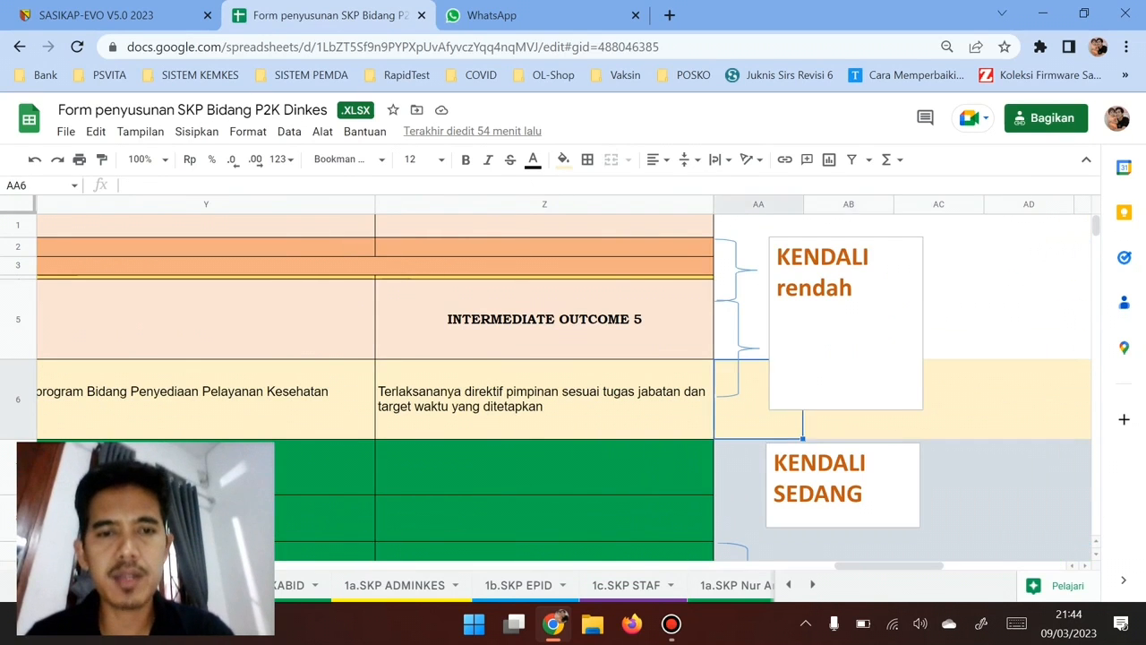
pyautogui.press('Left')
pyautogui.press('Left')
pyautogui.press('Left')
pyautogui.press('Left')
pyautogui.press('Left')
pyautogui.press('Left')
pyautogui.press('Left')
pyautogui.press('Left')
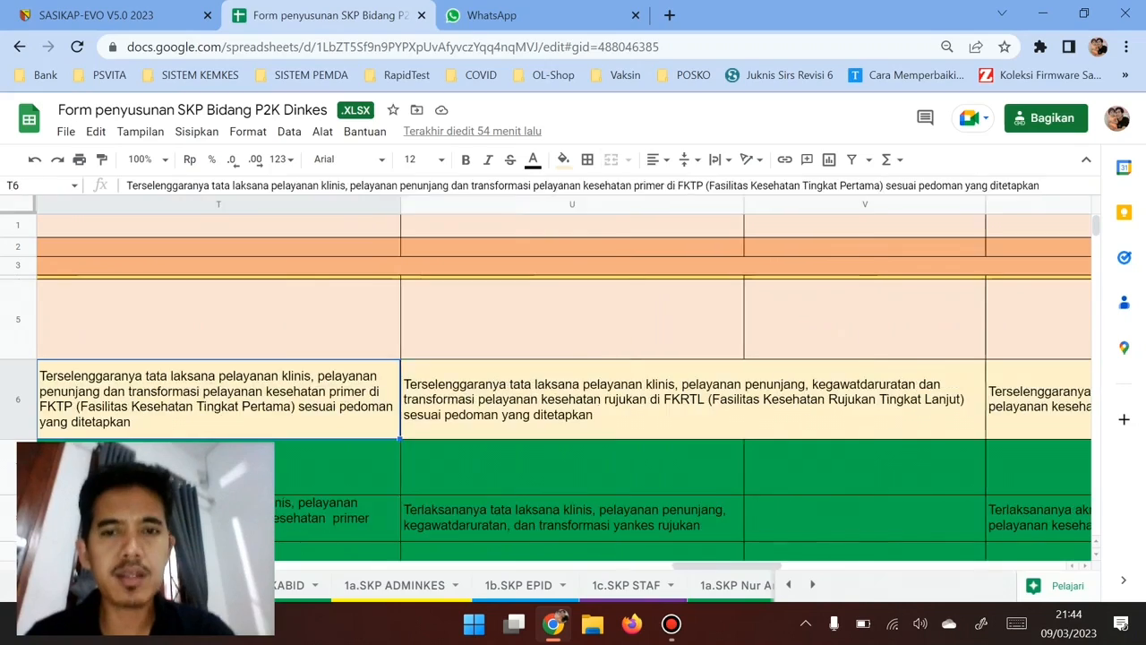
pyautogui.press('Left')
pyautogui.press('Left')
pyautogui.press('Left')
pyautogui.press('Left')
pyautogui.press('Left')
pyautogui.press('Left')
pyautogui.press('Left')
pyautogui.press('Left')
pyautogui.press('Left')
pyautogui.press('Left')
pyautogui.press('Left')
pyautogui.press('Left')
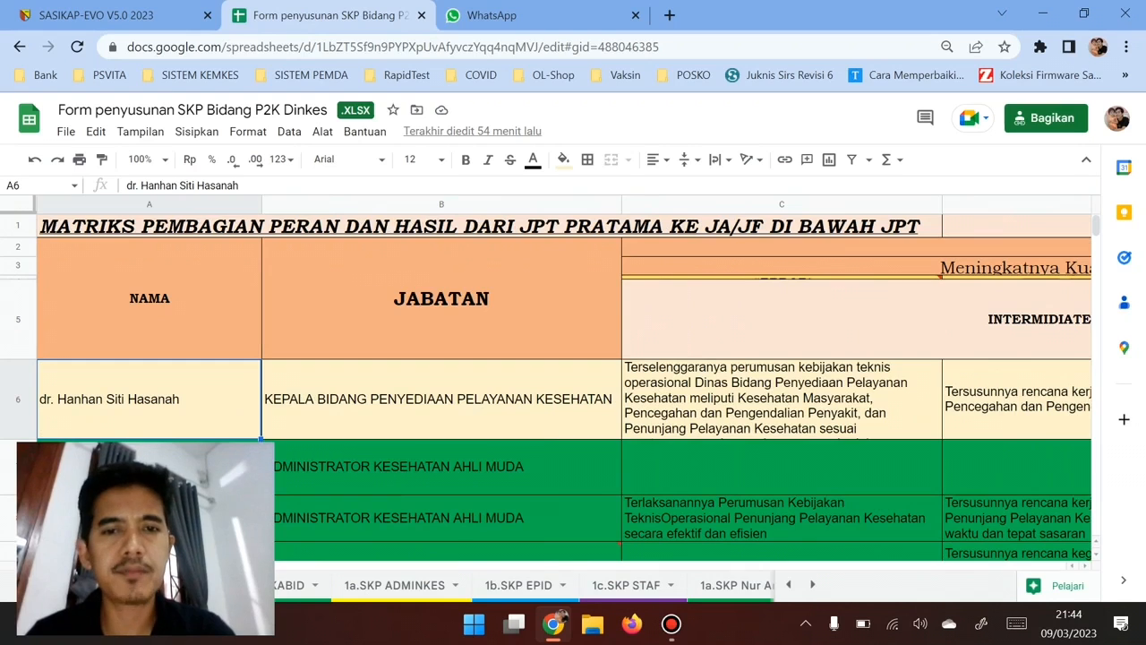
pyautogui.press('Right')
pyautogui.press('Right')
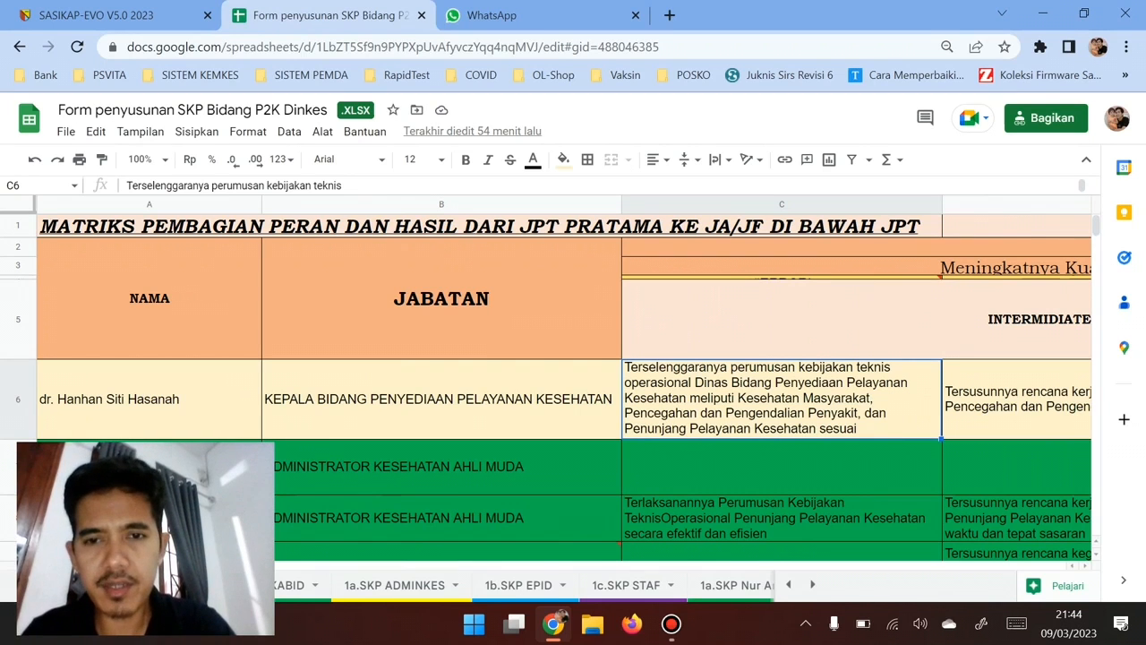
# Step: Switch back to SASIKAP-EVO and start creating a new annual SKP from the Daftar SKP Tahunan table
pyautogui.click(109, 15)
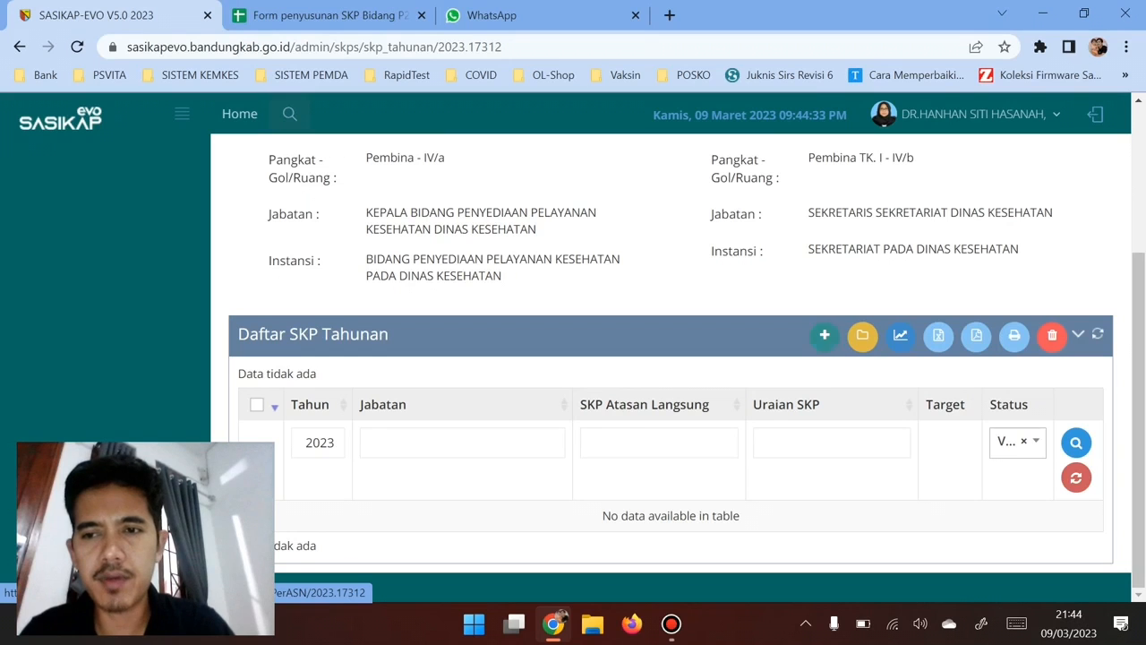
pyautogui.click(825, 336)
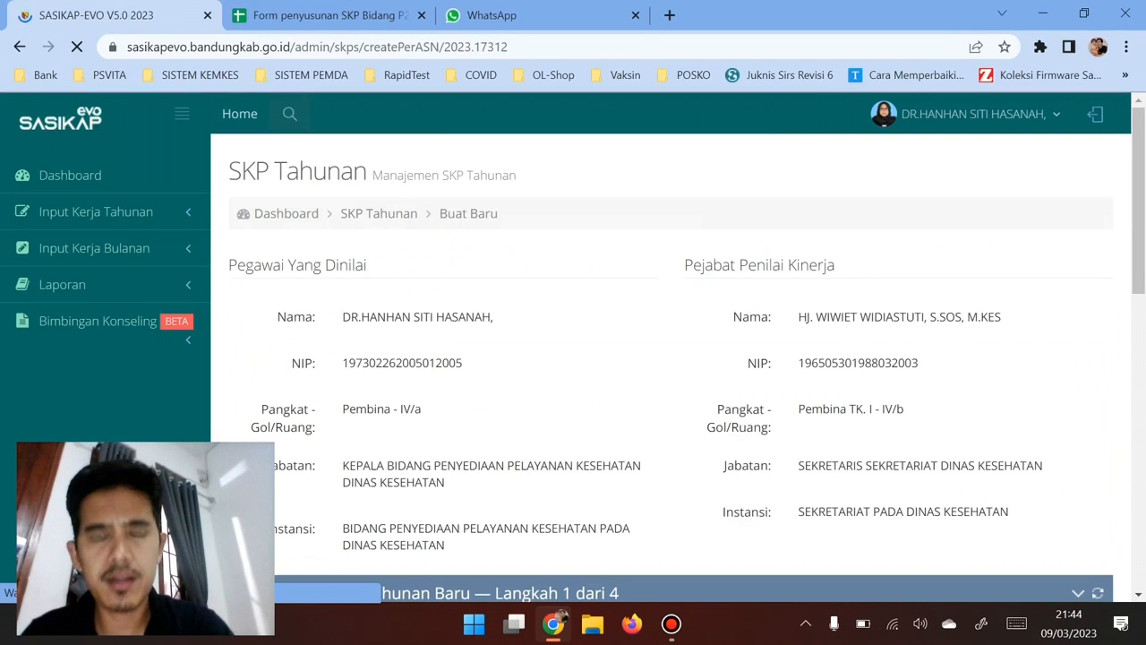
# Step: Set Tipe SKP Tahunan to Tugas Utama in the Informasi SKP section of the new 2023 SKP form
pyautogui.scroll(-3, 670, 367)
pyautogui.scroll(-3, 671, 367)
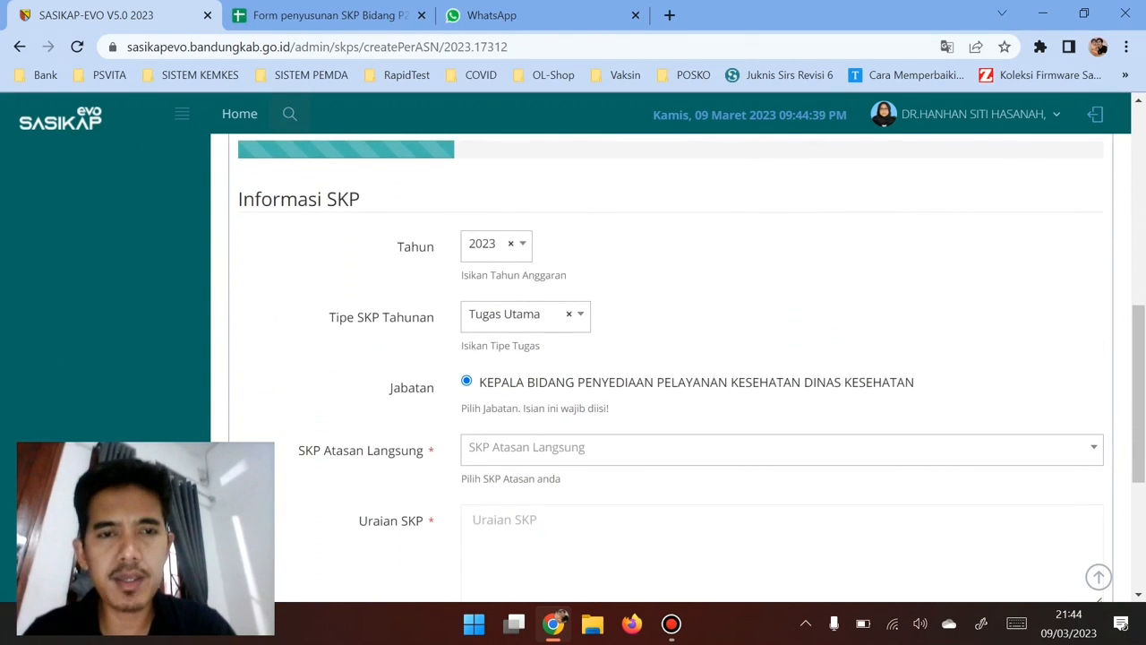
pyautogui.scroll(-1, 671, 367)
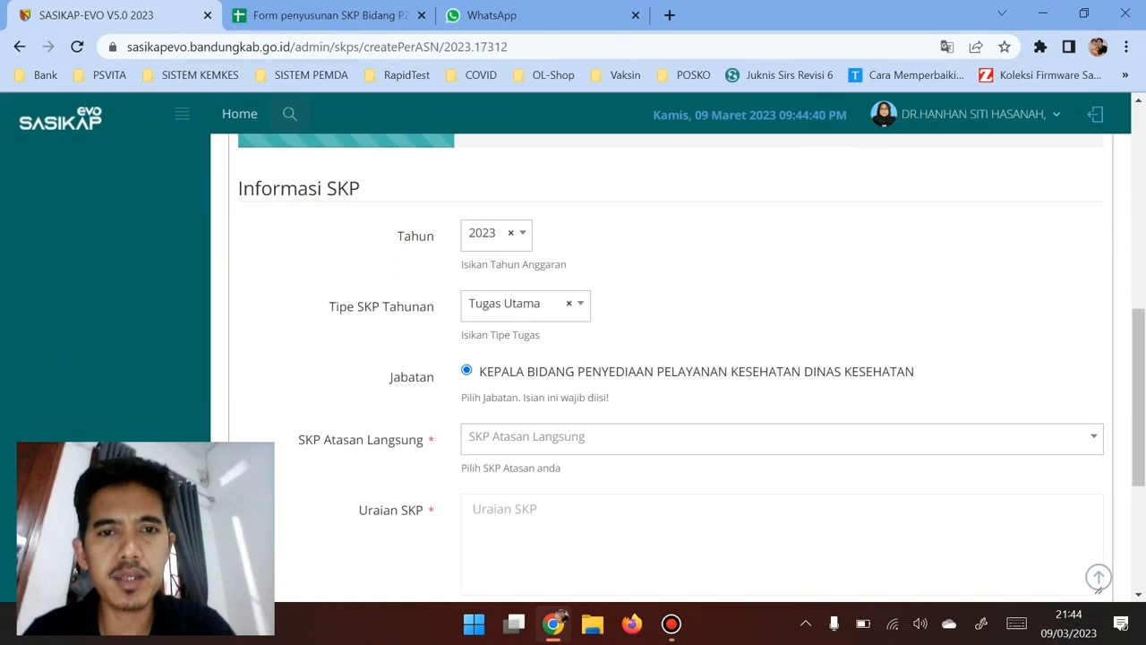
pyautogui.click(537, 306)
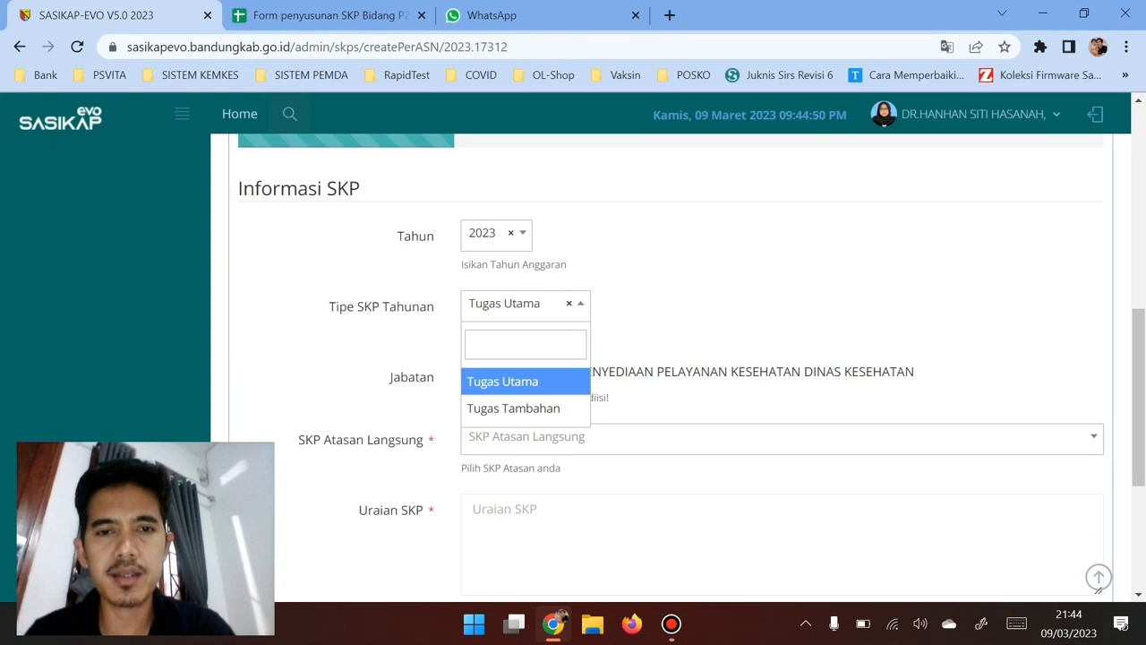
pyautogui.click(503, 382)
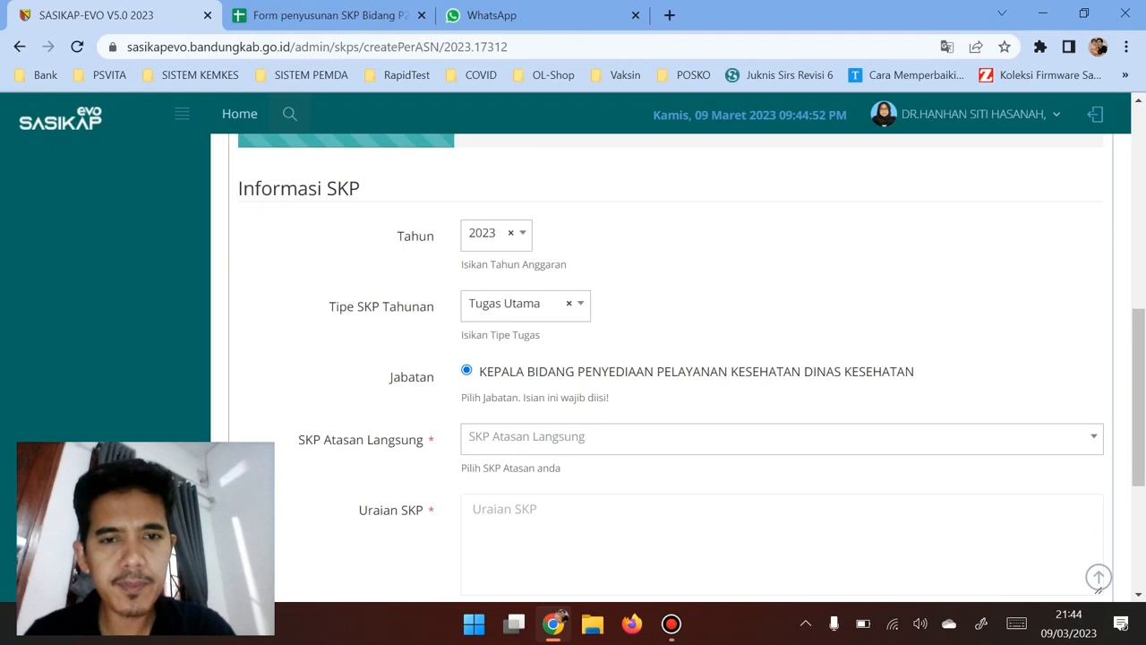
# Step: Search the SKP Atasan Langsung options for "A" and look through the supervisor SKPs offered
pyautogui.scroll(-1, 671, 358)
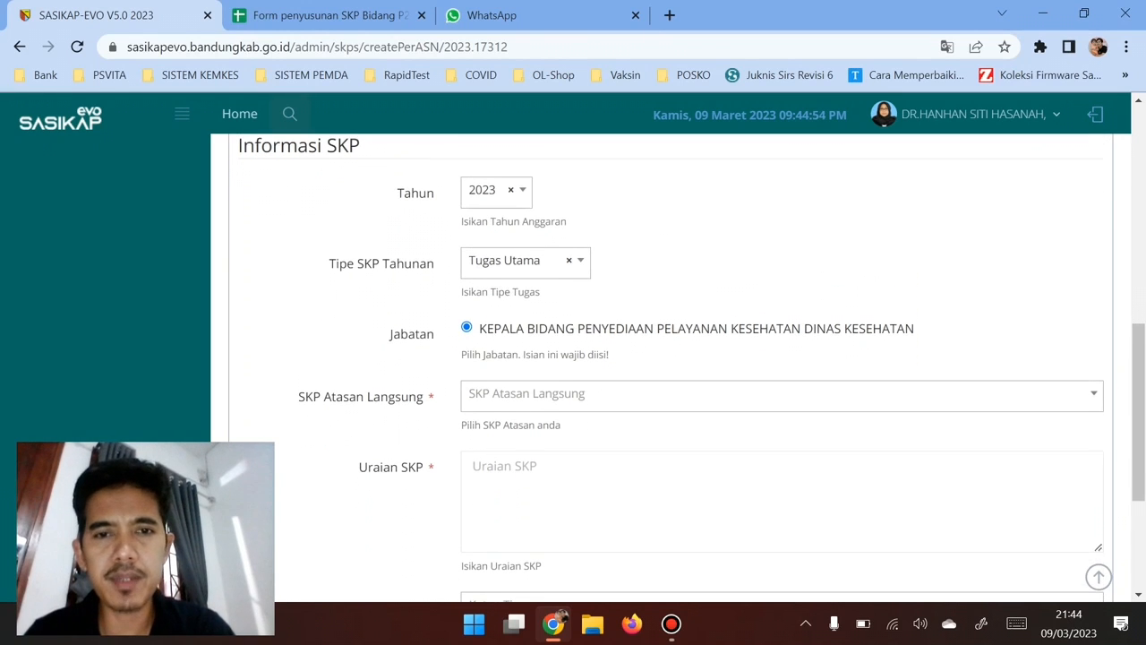
pyautogui.scroll(-1, 692, 367)
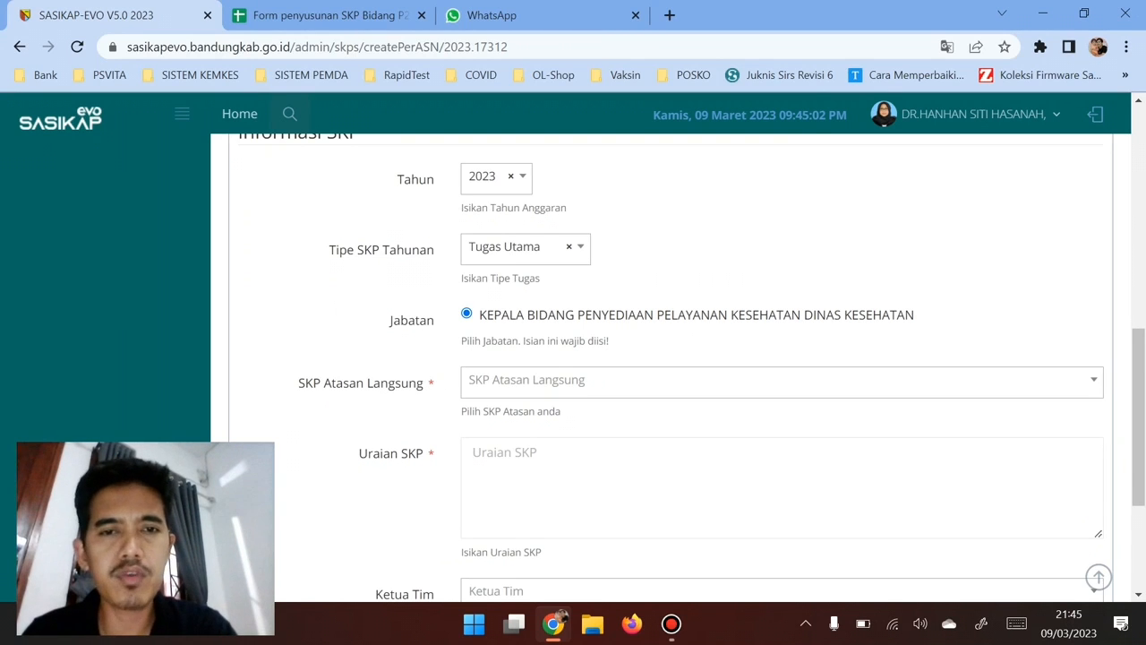
pyautogui.scroll(-1, 677, 358)
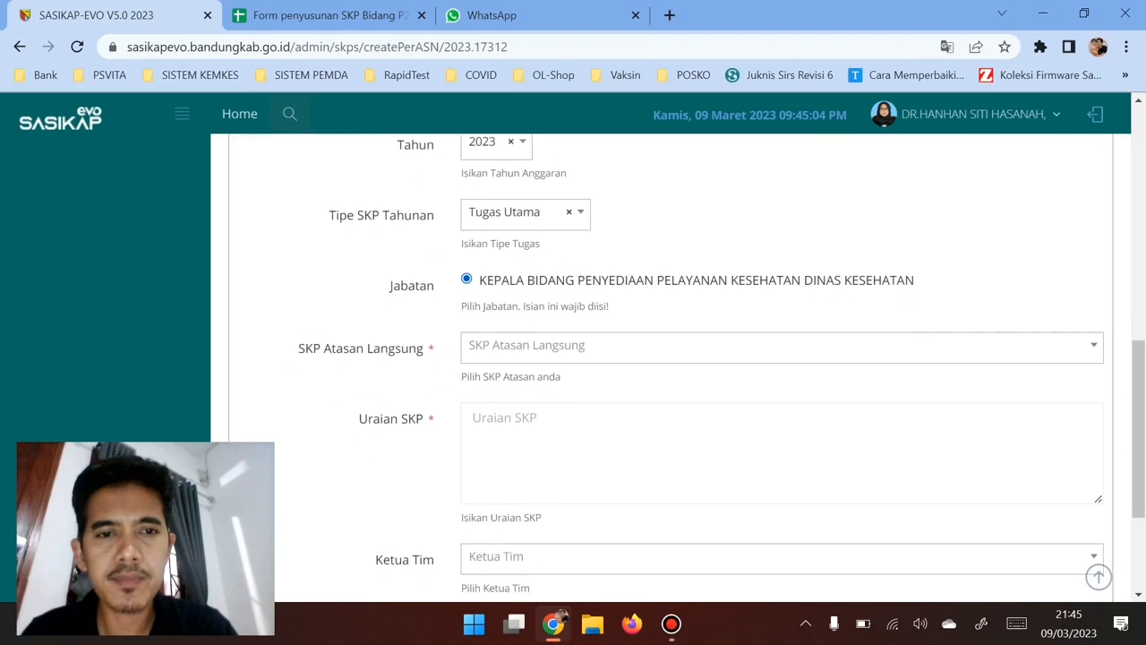
pyautogui.scroll(-1, 678, 358)
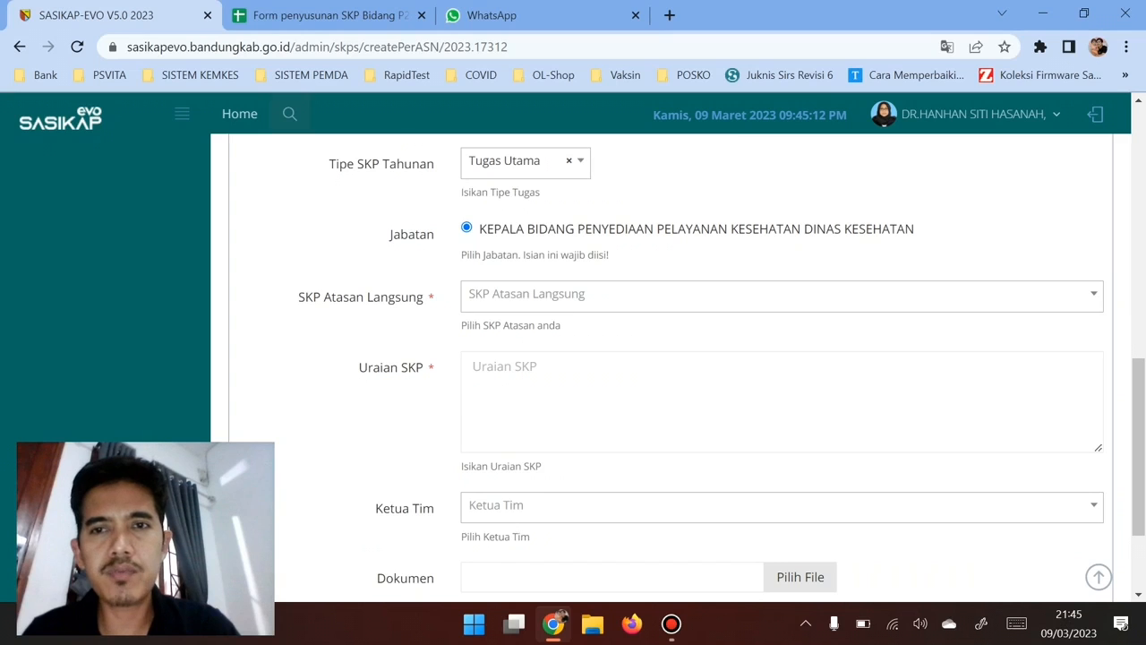
pyautogui.click(781, 295)
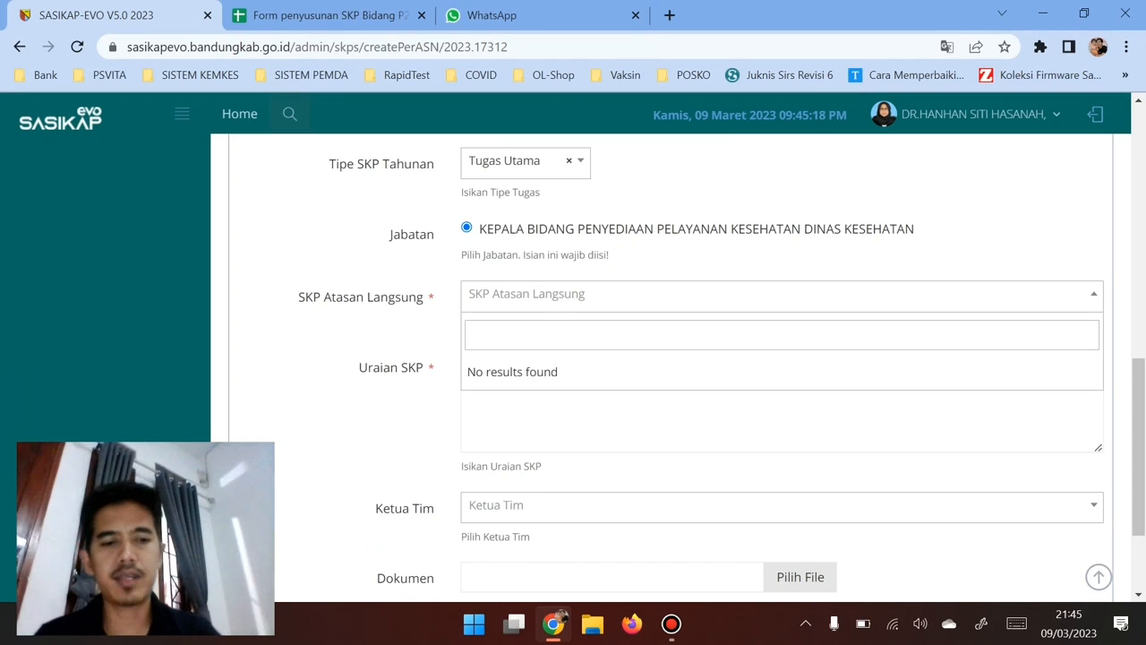
pyautogui.write('A')
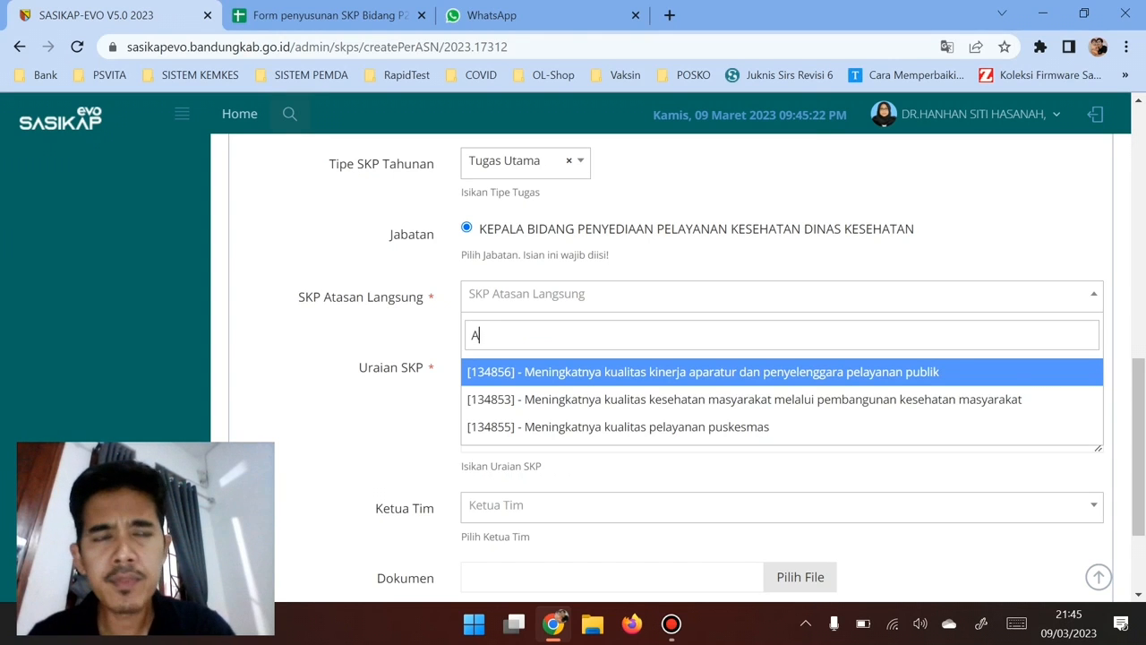
pyautogui.press('Down')
pyautogui.press('Down')
pyautogui.press('Up')
pyautogui.press('Up')
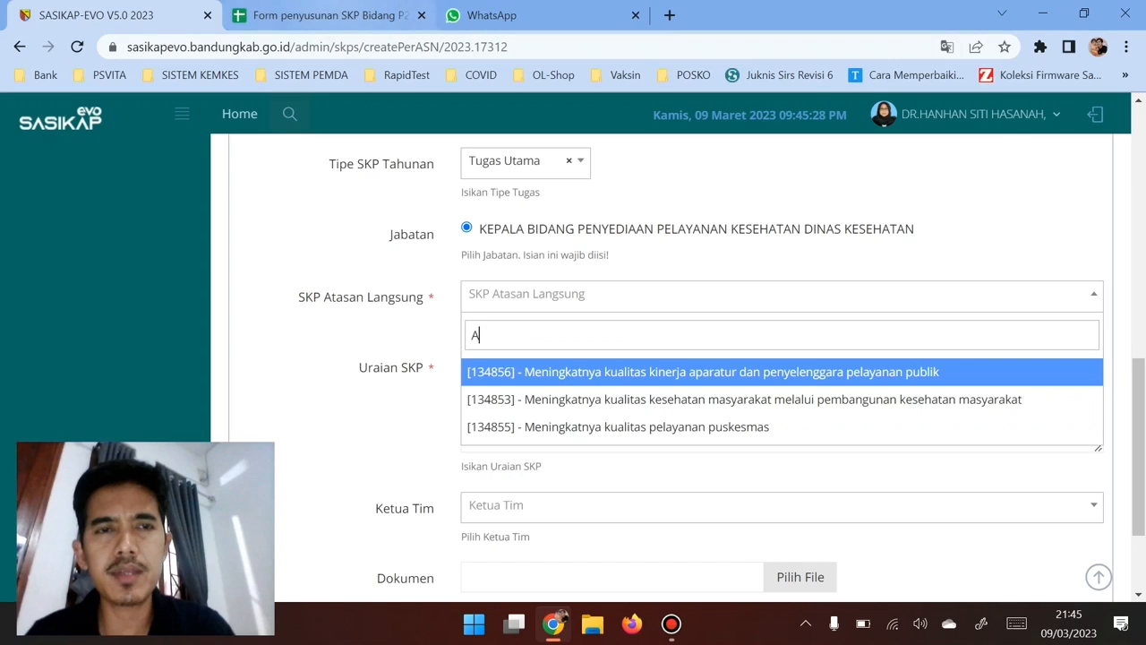
# Step: Switch to the "Form penyusunan SKP Bidang P2K Dinkes" spreadsheet and copy the full text inside cell C6
pyautogui.click(333, 15)
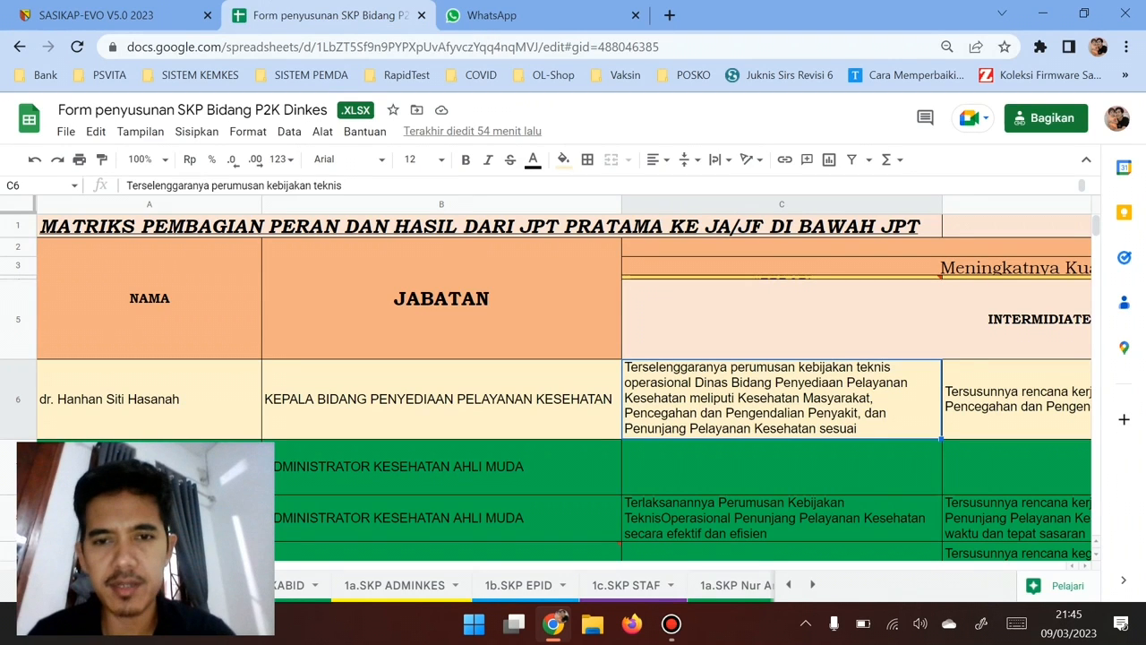
pyautogui.tripleClick(782, 399)
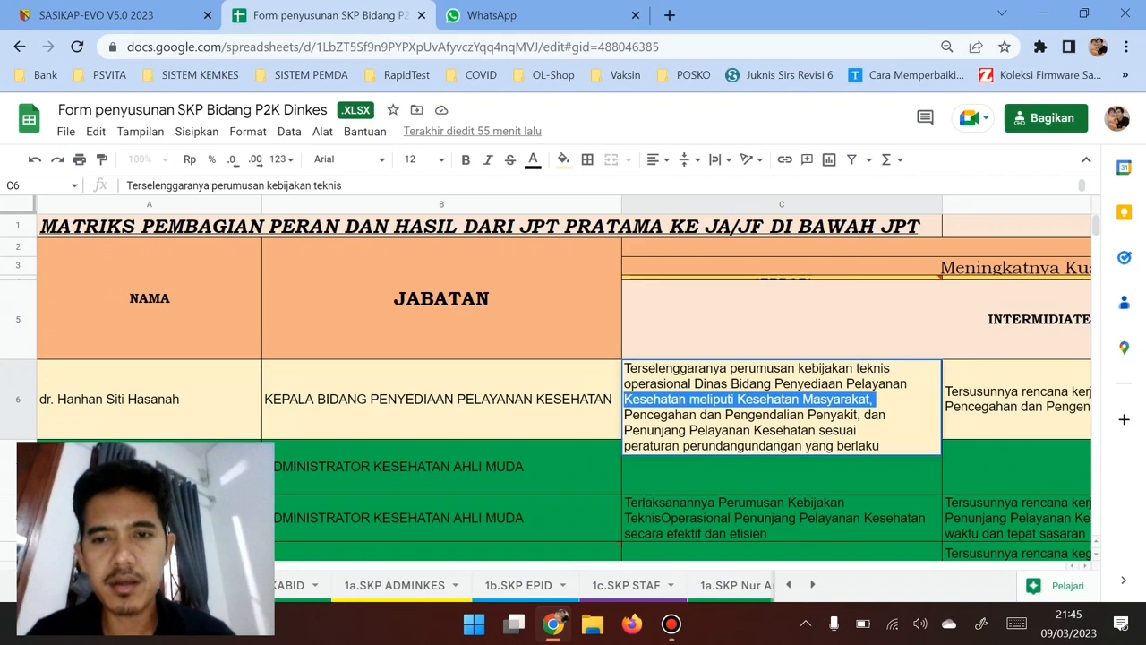
pyautogui.moveTo(881, 446); pyautogui.dragTo(624, 368)
pyautogui.hotkey('ctrl', 'c')
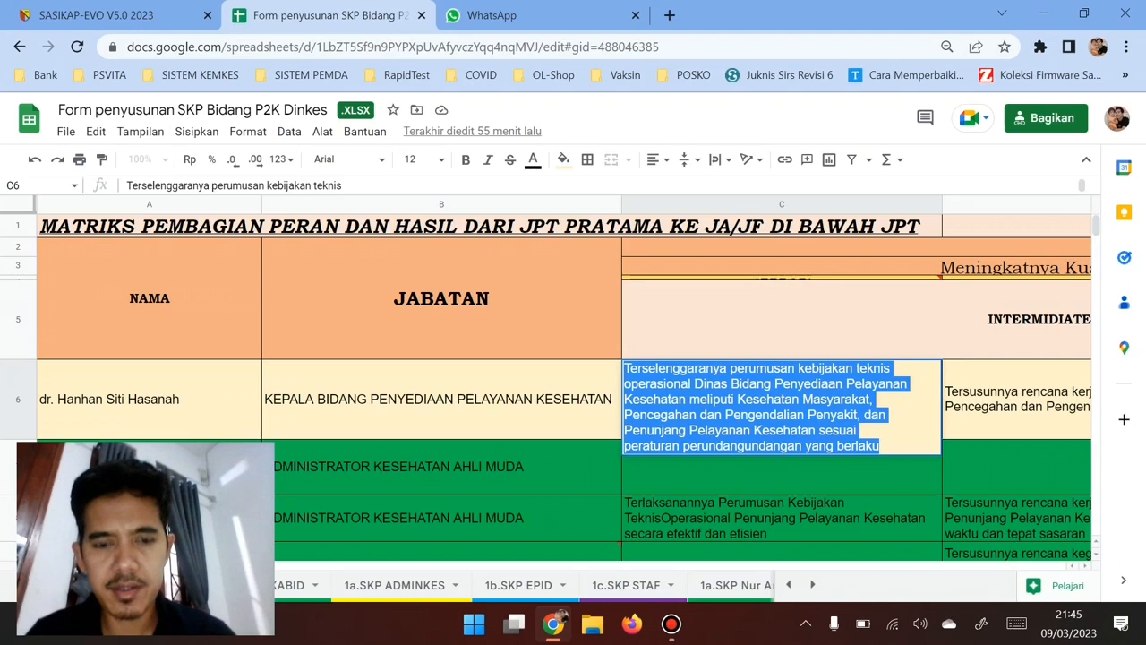
# Step: Switch back to SASIKAP-EVO and paste the copied work result into the Uraian SKP field
pyautogui.click(96, 16)
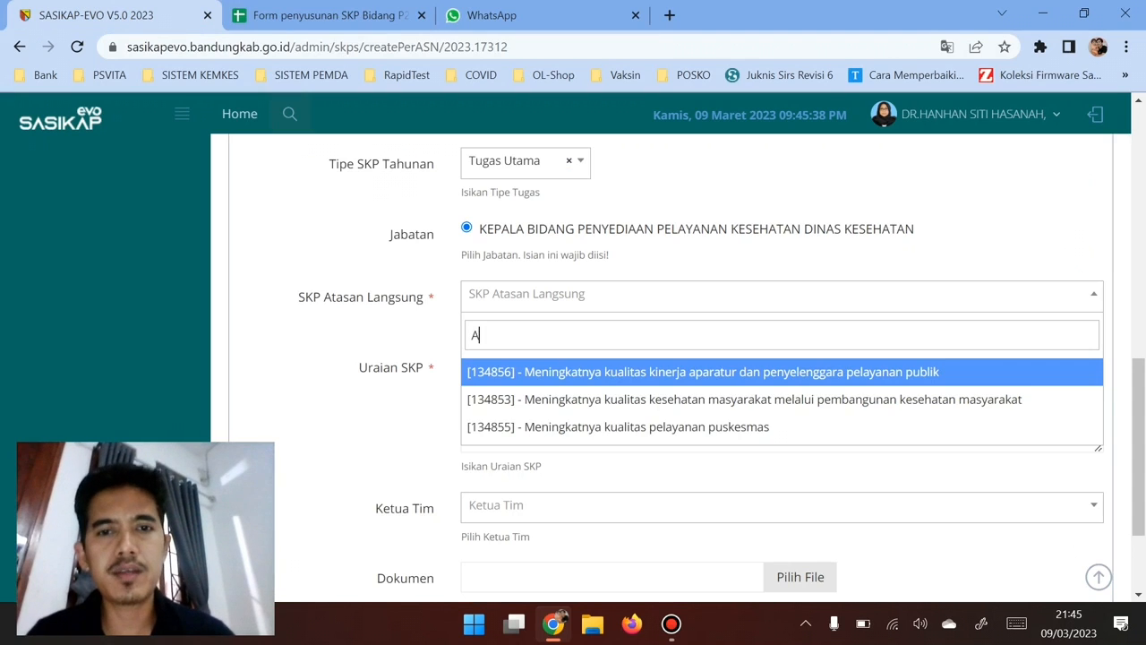
pyautogui.click(781, 506)
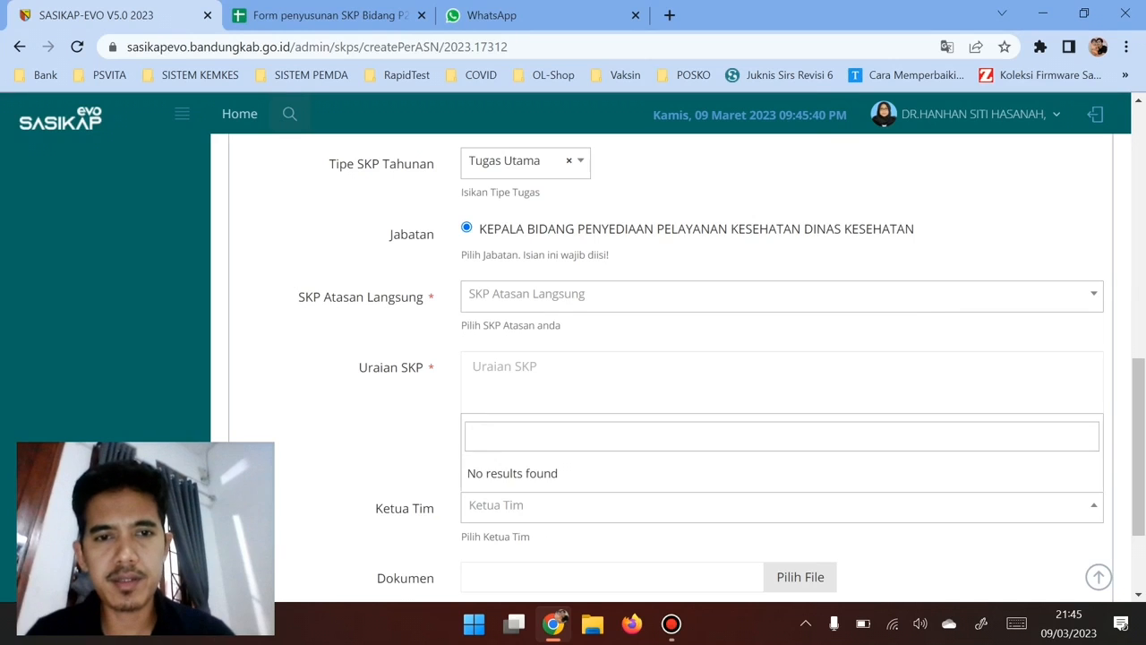
pyautogui.click(781, 376)
pyautogui.click(782, 376)
pyautogui.hotkey('ctrl', 'v')
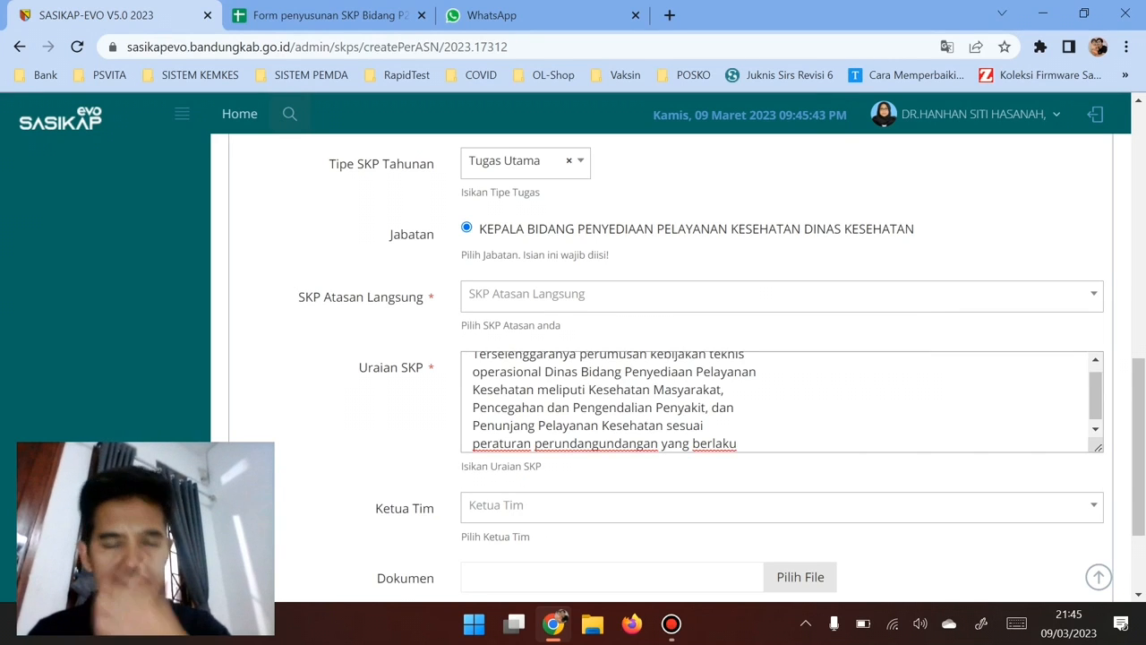
# Step: Remove the line breaks from the pasted Uraian SKP text so it reads as one continuous paragraph
pyautogui.click(472, 372)
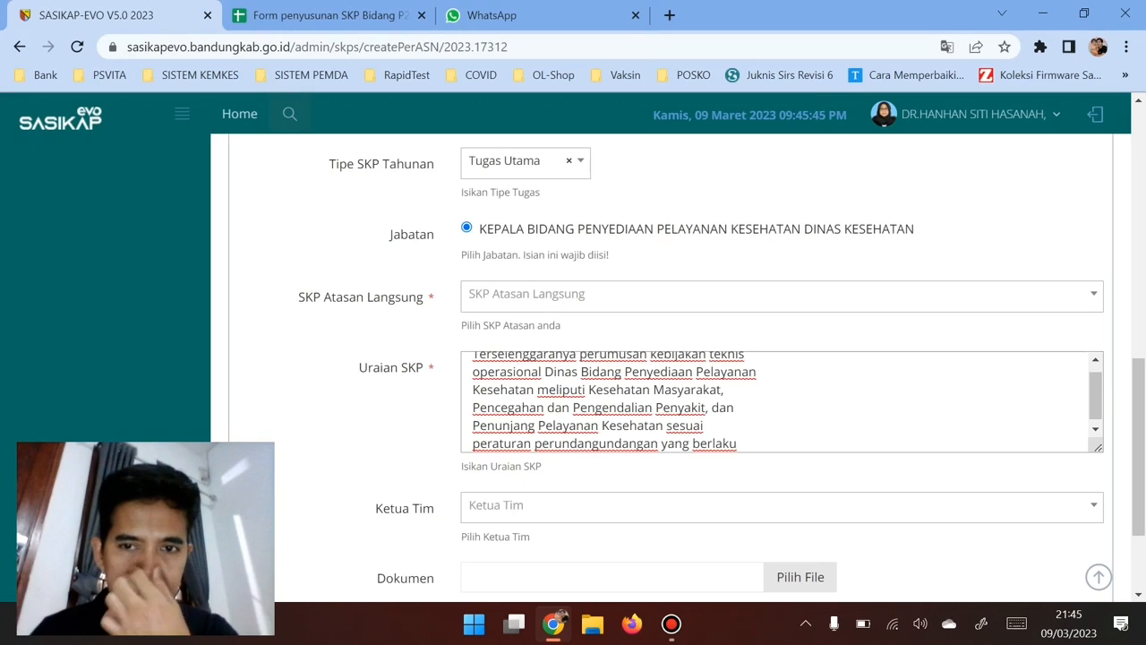
pyautogui.press('BackSpace')
pyautogui.hotkey('ctrl', 'Right')
pyautogui.hotkey('ctrl', 'Right')
pyautogui.hotkey('ctrl', 'Right')
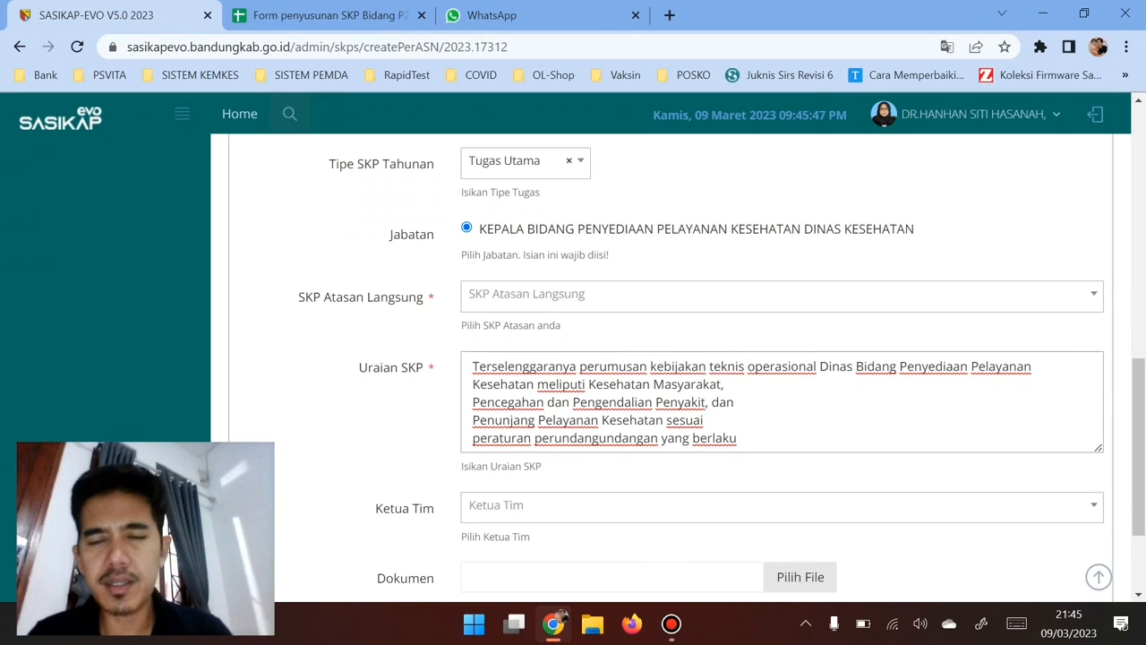
pyautogui.hotkey('ctrl', 'Right')
pyautogui.press('Delete')
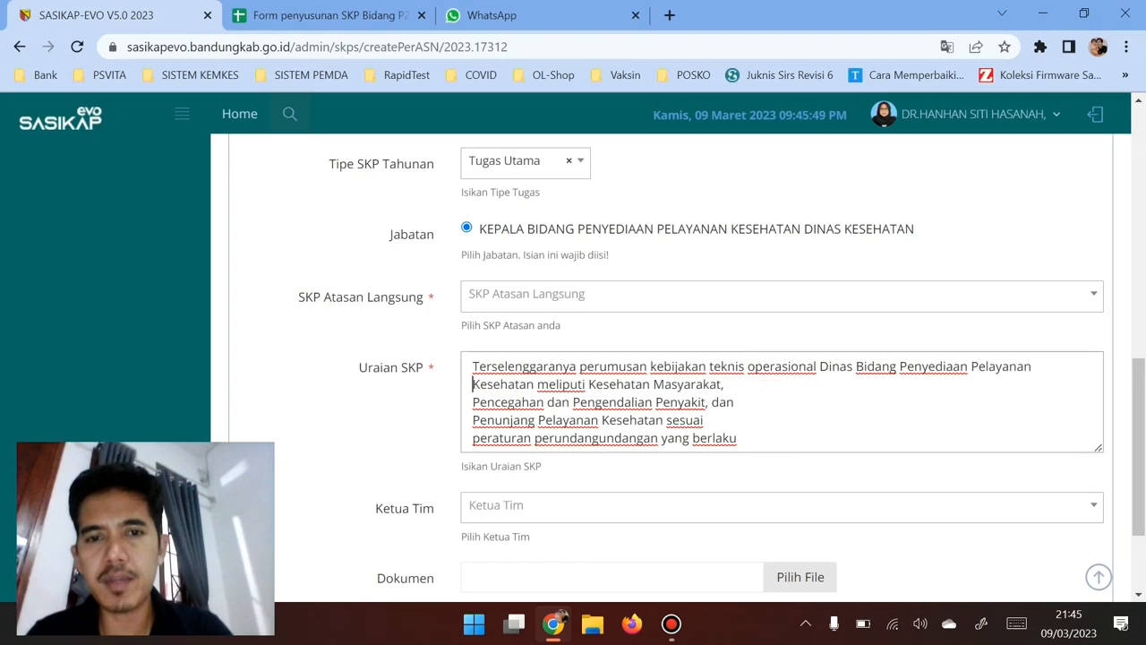
pyautogui.hotkey('ctrl', 'Right')
pyautogui.hotkey('ctrl', 'Right')
pyautogui.hotkey('ctrl', 'Right')
pyautogui.hotkey('ctrl', 'Right')
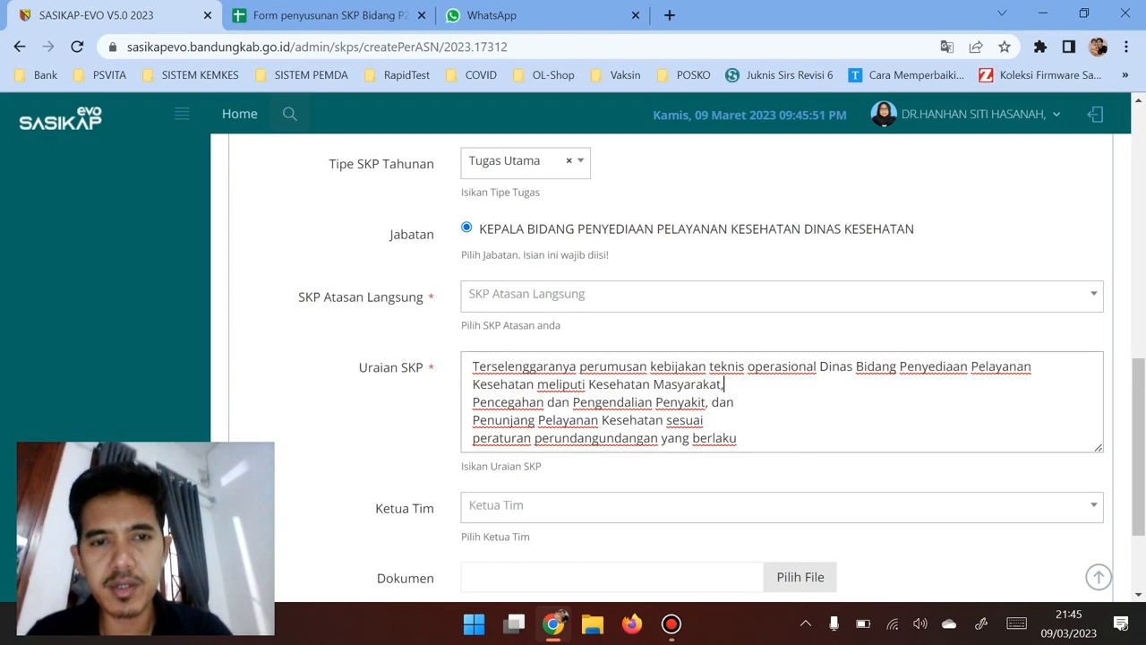
pyautogui.press('Delete')
pyautogui.hotkey('ctrl', 'Right')
pyautogui.hotkey('ctrl', 'Right')
pyautogui.hotkey('ctrl', 'Right')
pyautogui.hotkey('ctrl', 'Right')
pyautogui.hotkey('ctrl', 'Right')
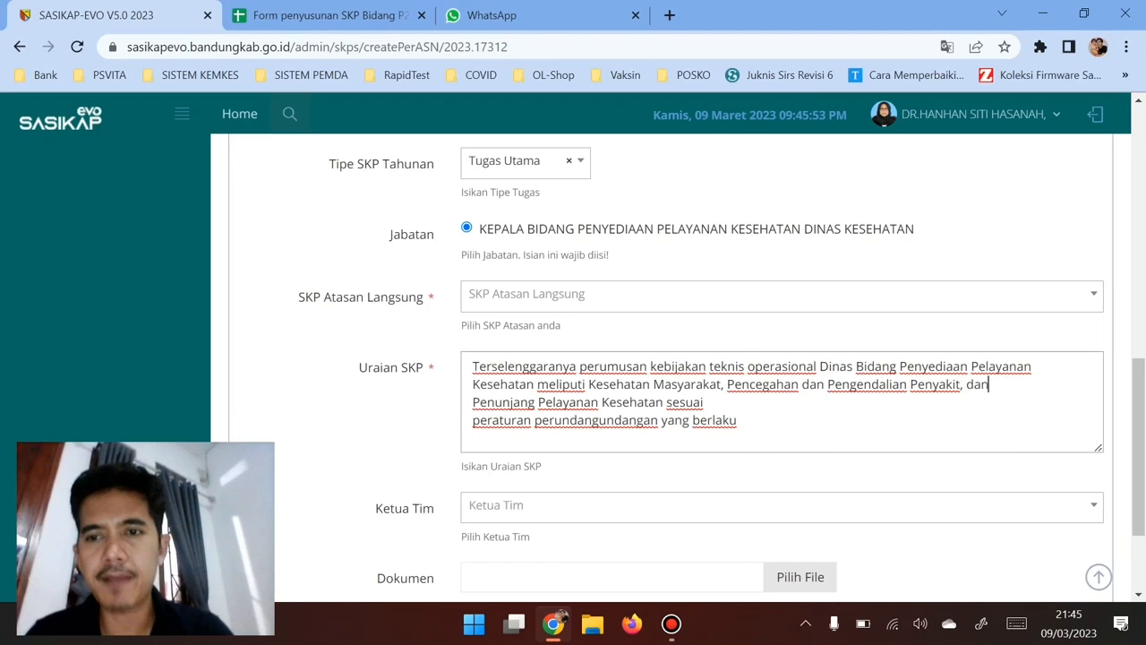
pyautogui.press('Delete')
pyautogui.hotkey('ctrl', 'Right')
pyautogui.hotkey('ctrl', 'Right')
pyautogui.hotkey('ctrl', 'Right')
pyautogui.hotkey('ctrl', 'Right')
pyautogui.press('Delete')
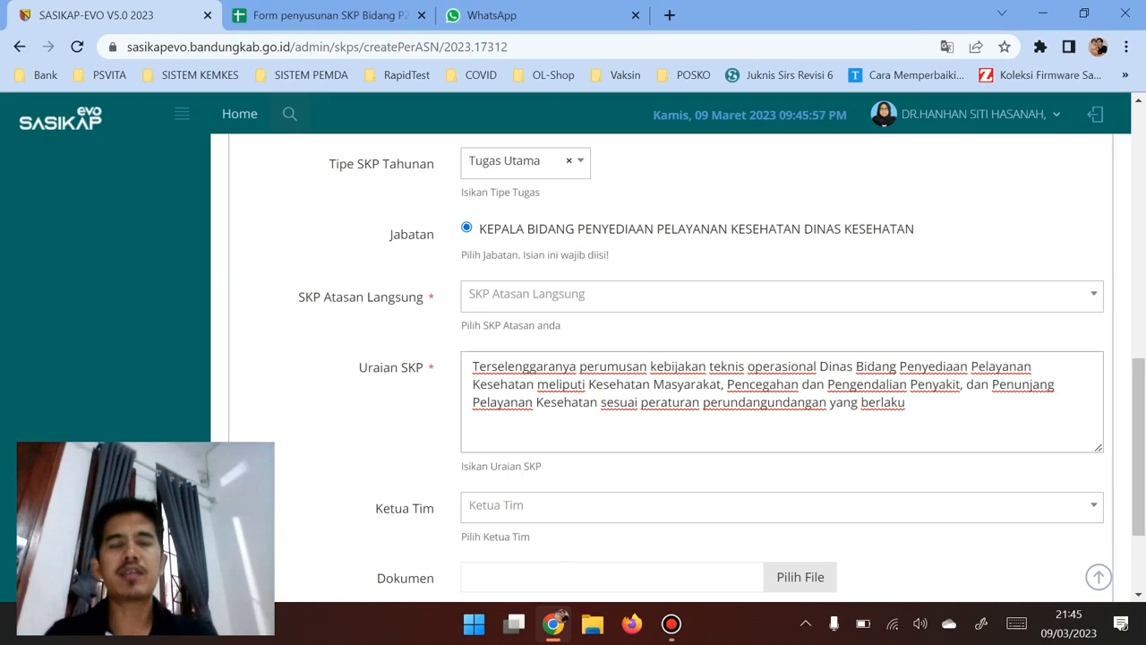
pyautogui.moveTo(906, 403); pyautogui.dragTo(472, 367)
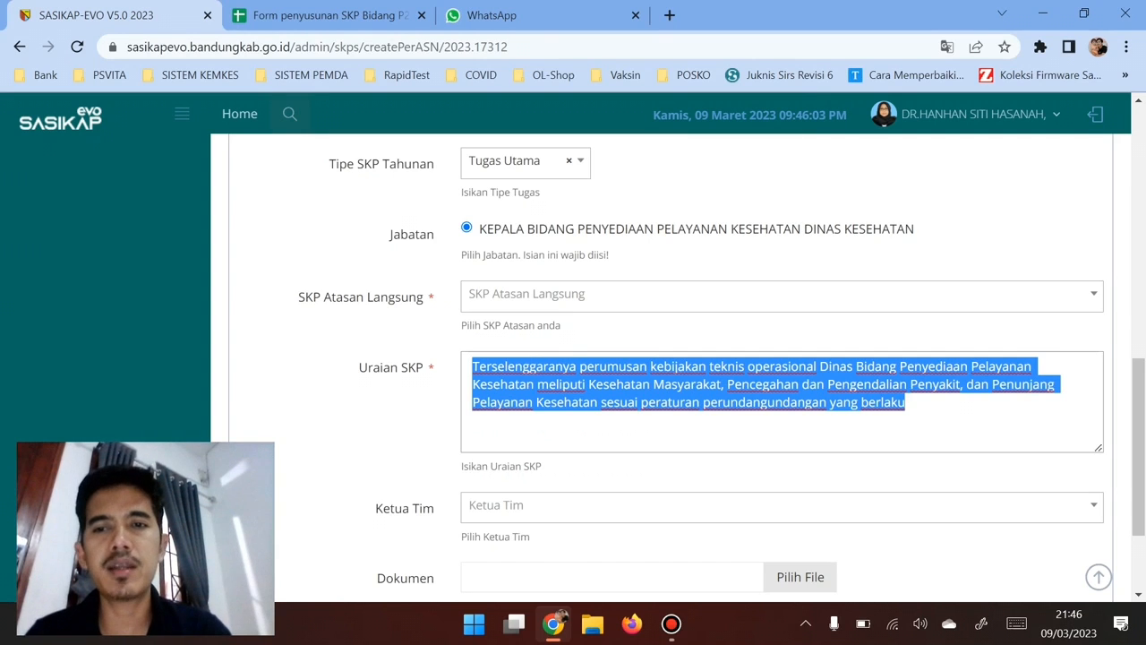
pyautogui.click(507, 366)
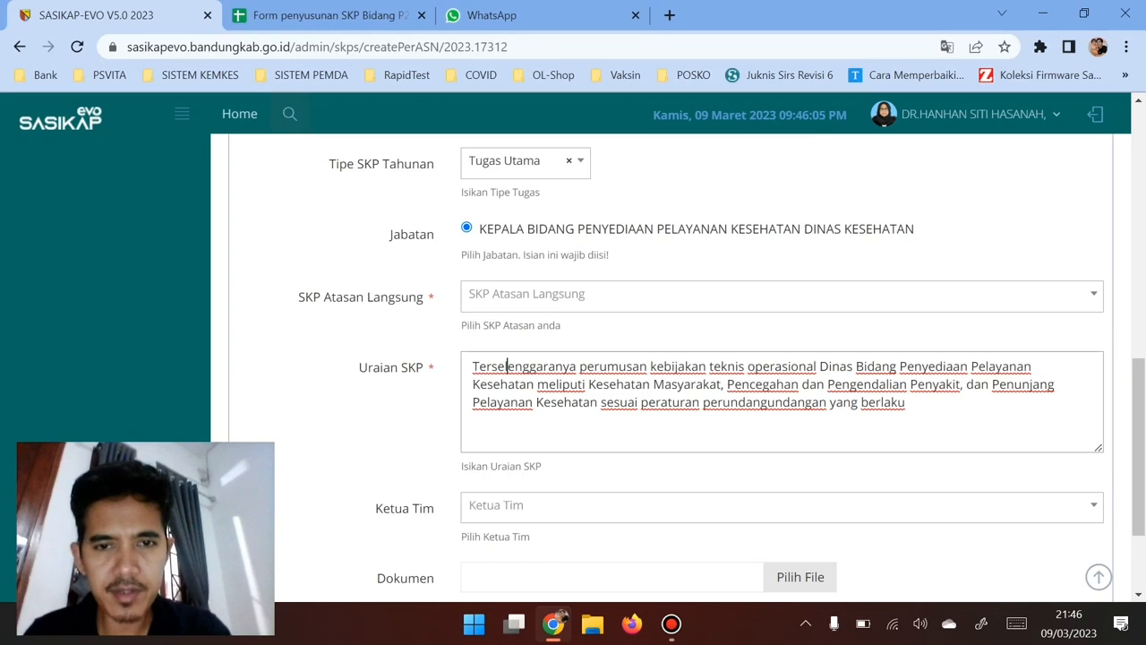
# Step: Search SKP Atasan Langsung for "A", compare the options, and choose "Meningkatnya kualitas pelayanan puskesmas"
pyautogui.click(782, 296)
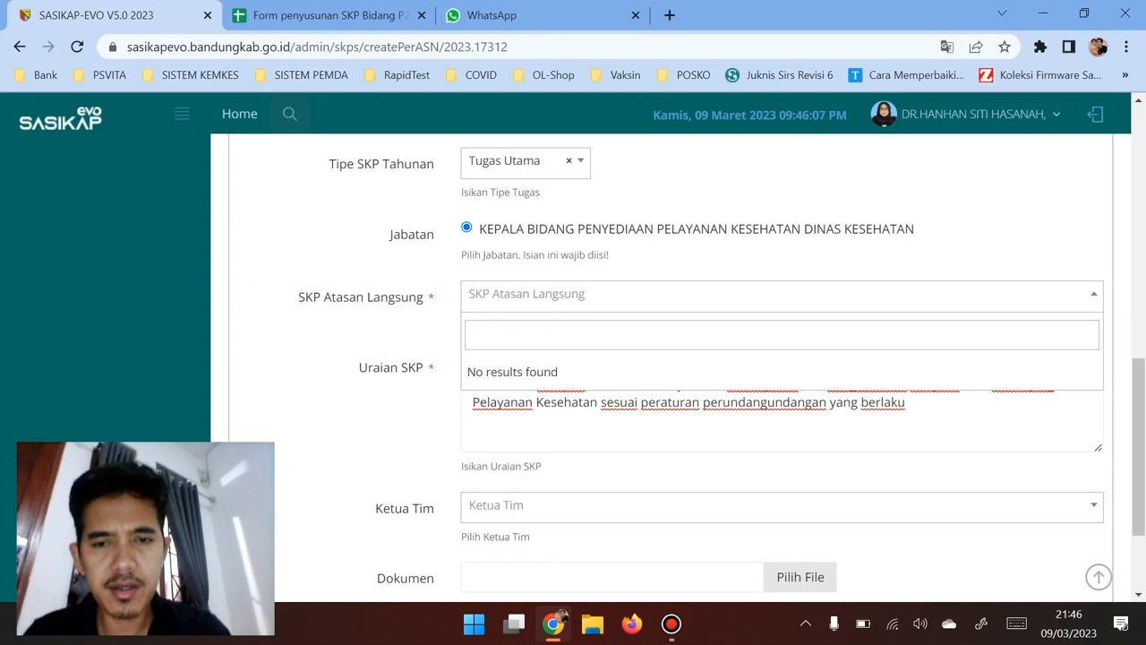
pyautogui.write('A')
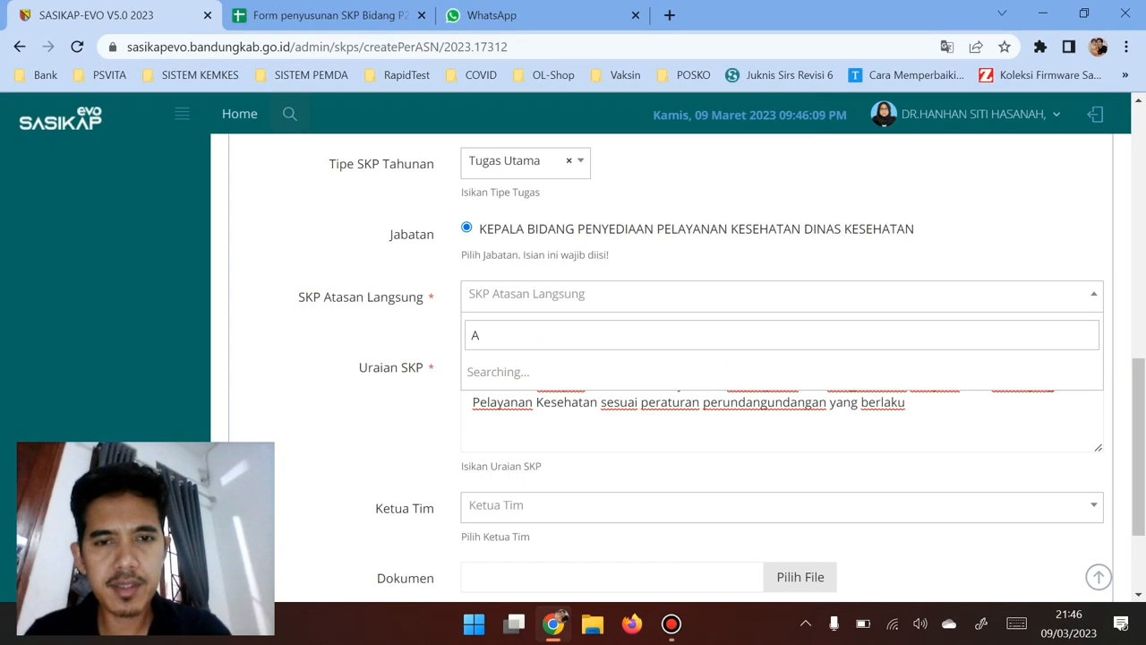
pyautogui.press('Down')
pyautogui.press('Down')
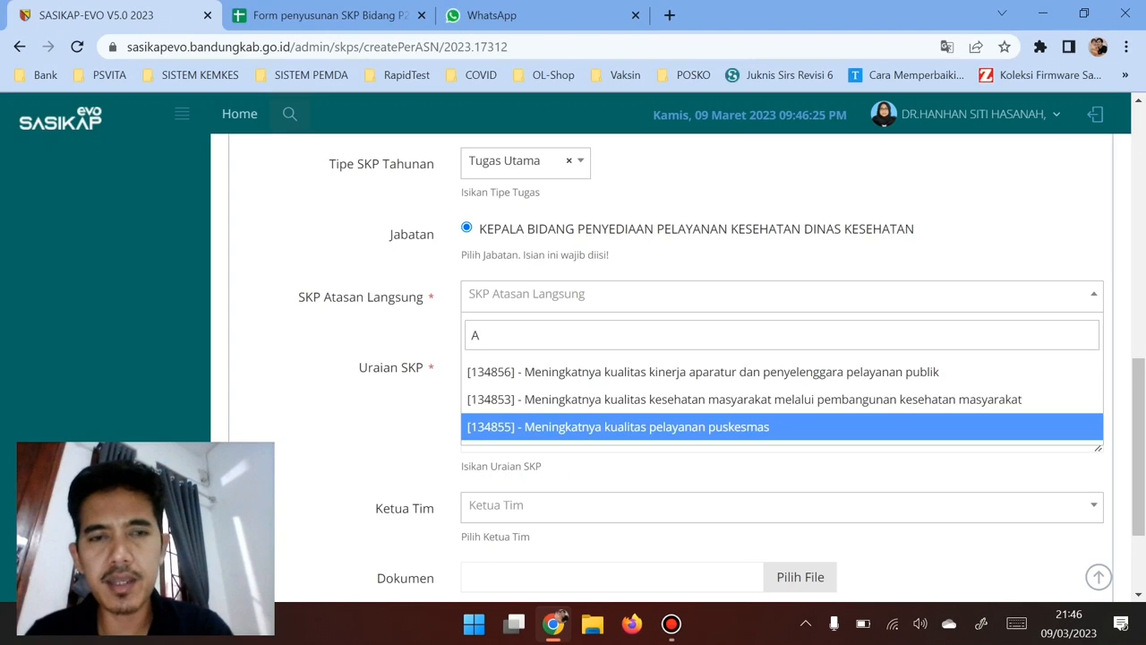
pyautogui.press('Up')
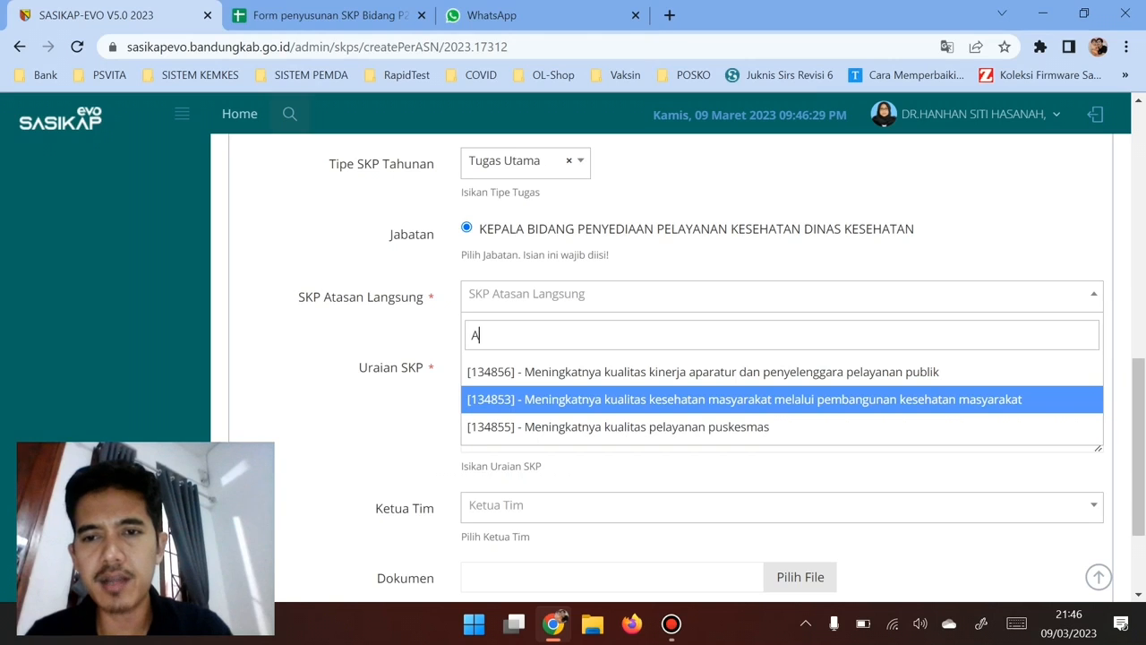
pyautogui.press('Up')
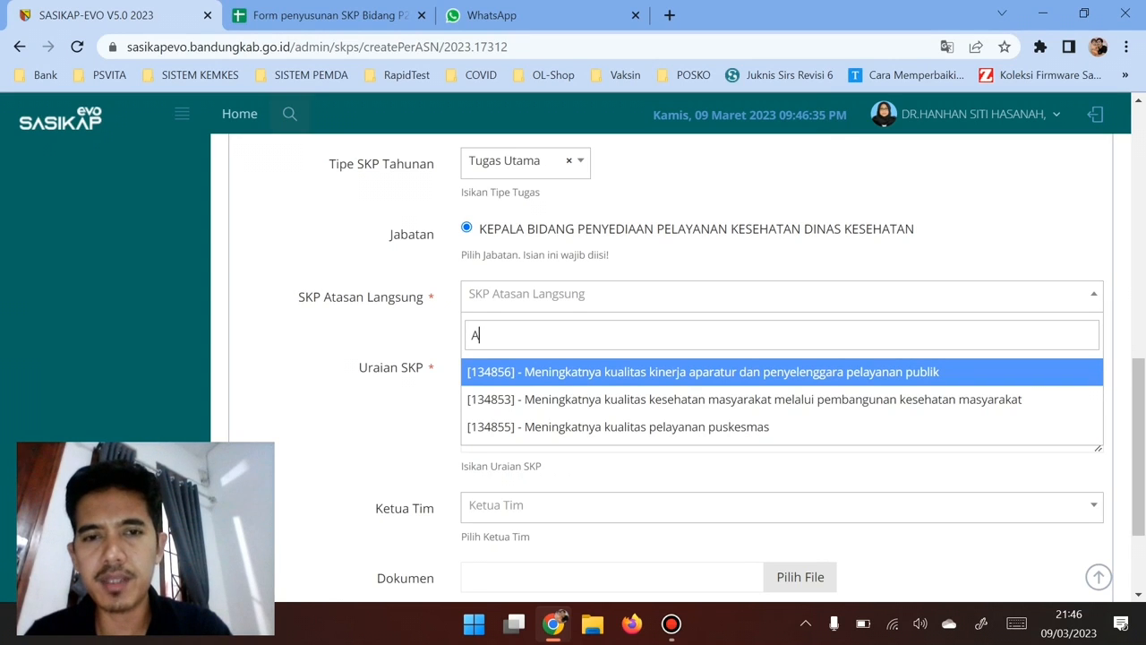
pyautogui.press('Down')
pyautogui.press('Down')
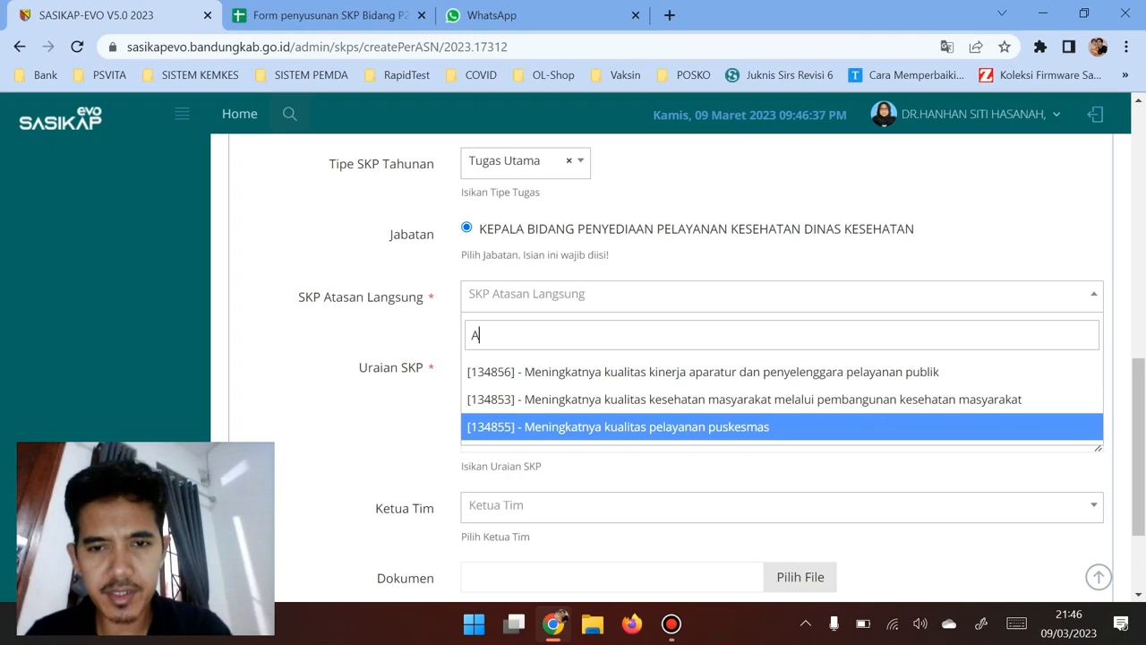
pyautogui.press('Return')
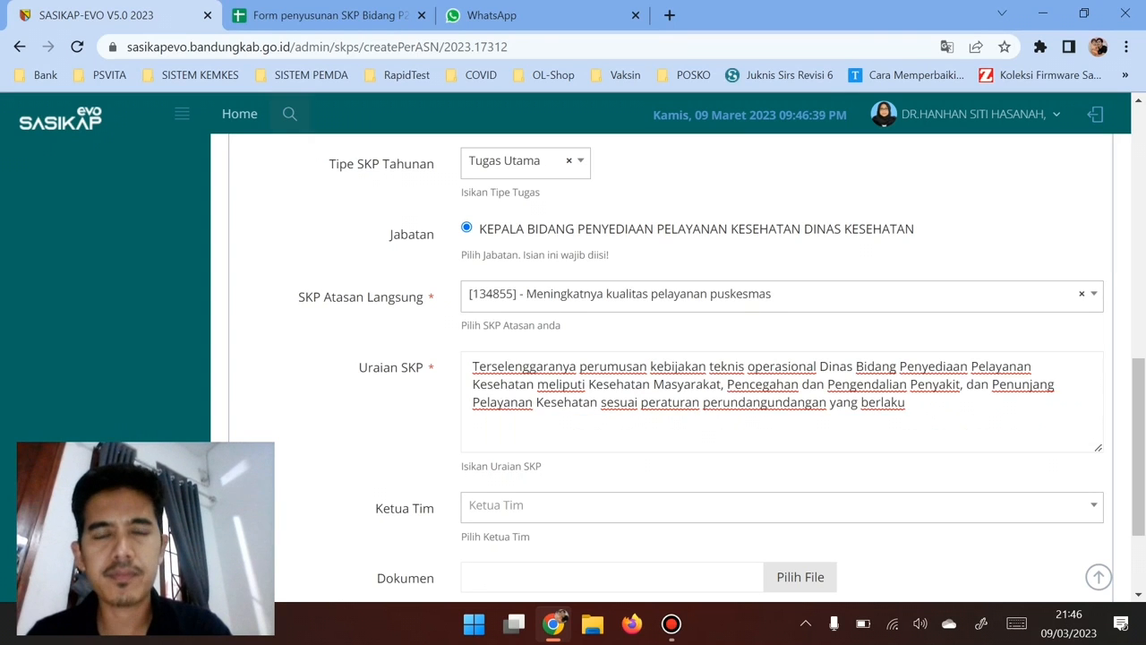
pyautogui.scroll(-3, 694, 367)
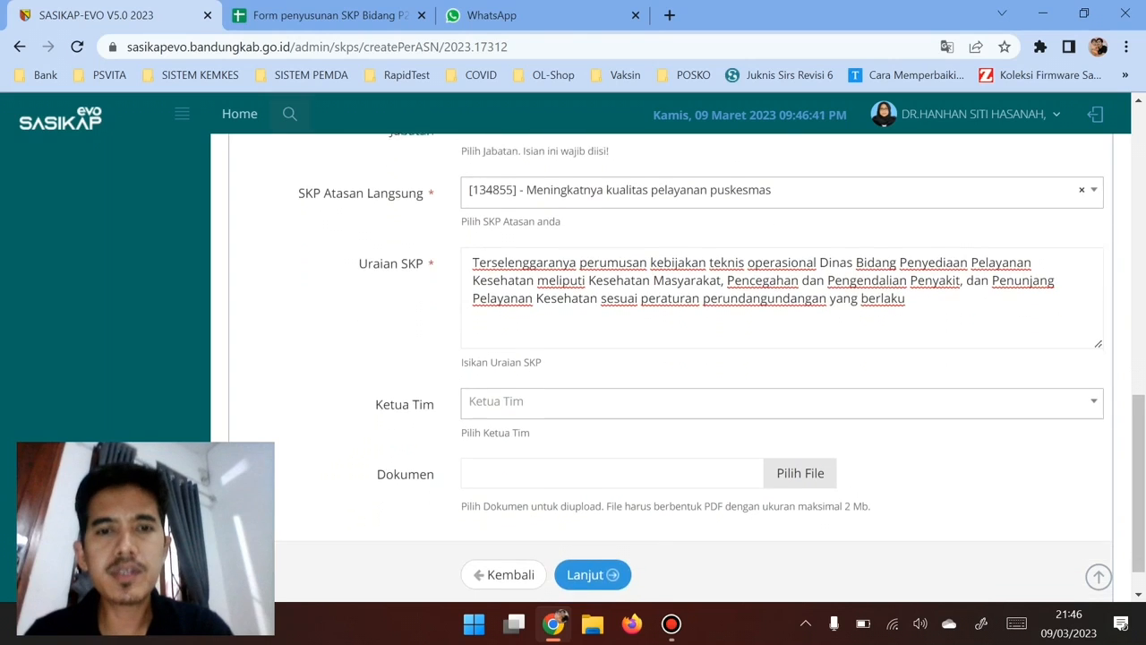
pyautogui.scroll(-1, 693, 367)
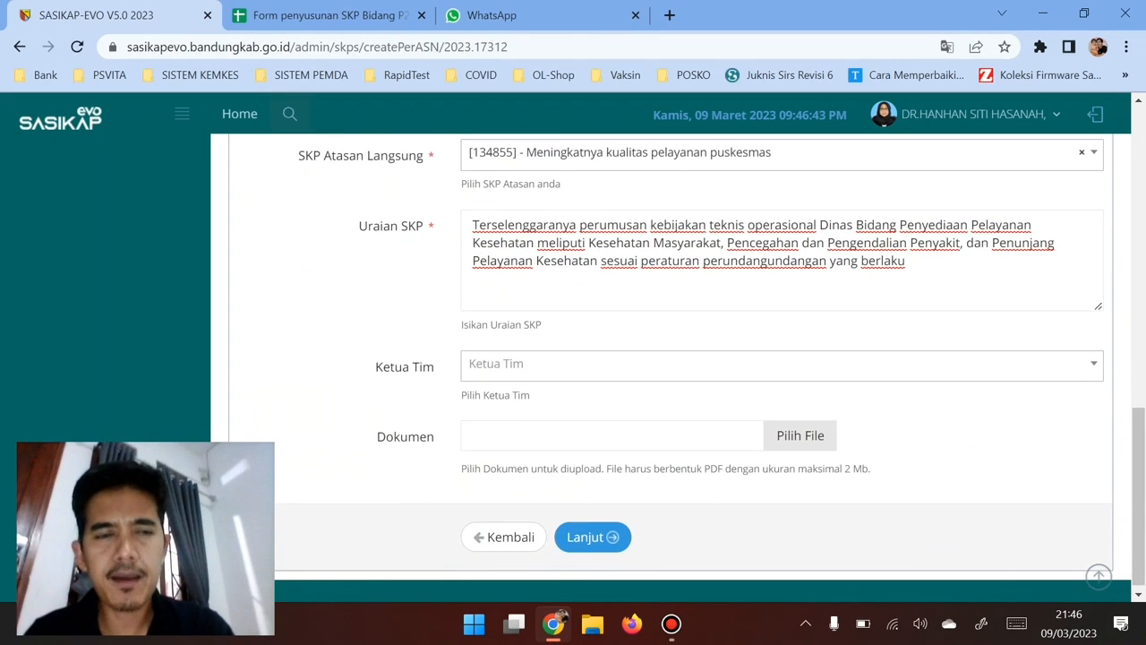
pyautogui.click(526, 260)
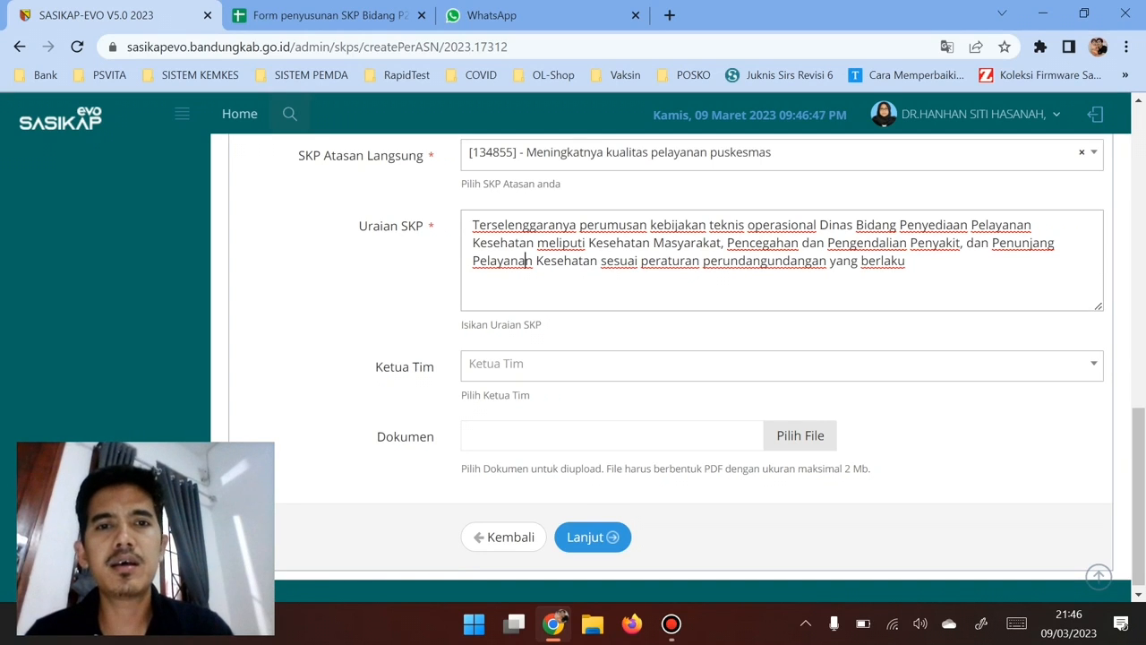
pyautogui.moveTo(473, 224); pyautogui.dragTo(905, 260)
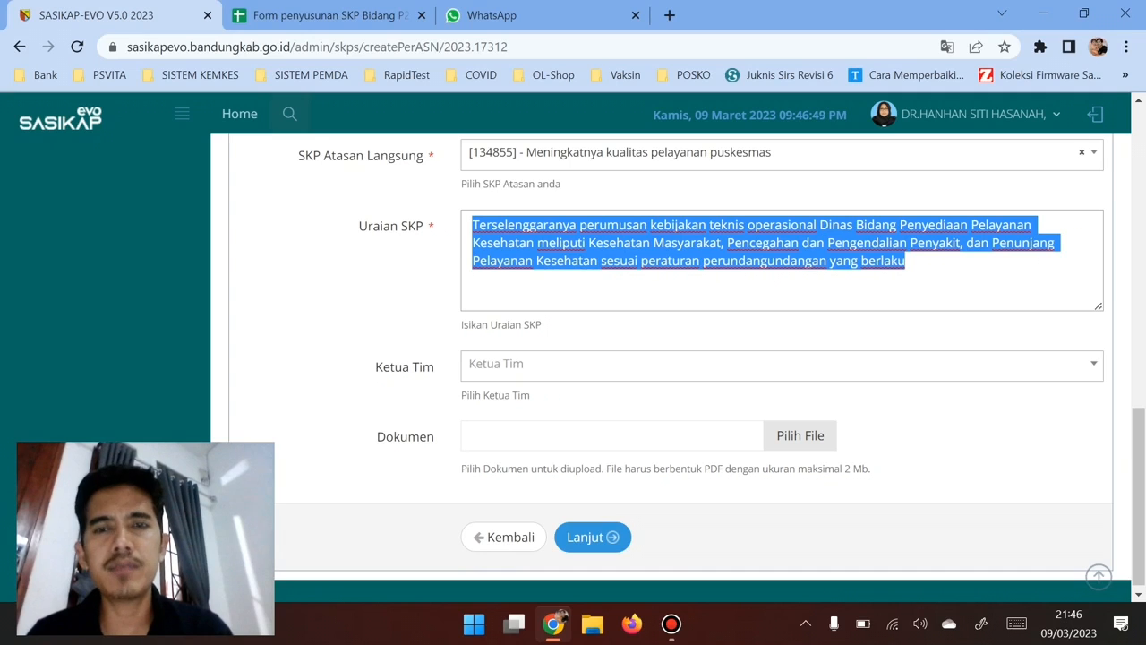
pyautogui.click(842, 260)
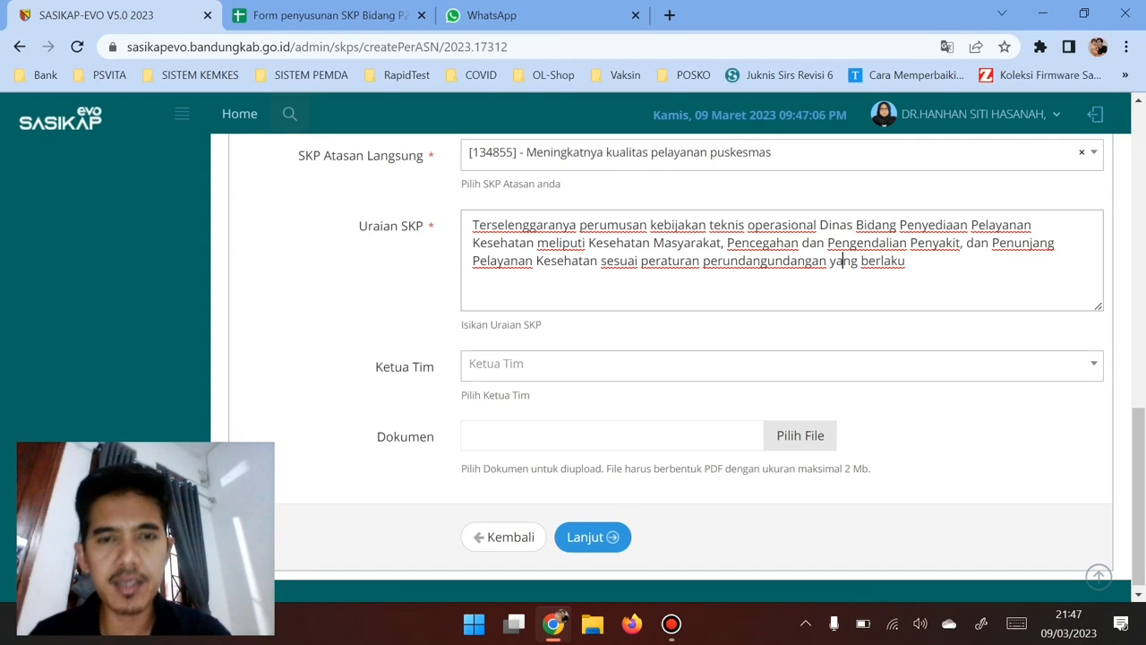
pyautogui.moveTo(906, 261); pyautogui.dragTo(472, 225)
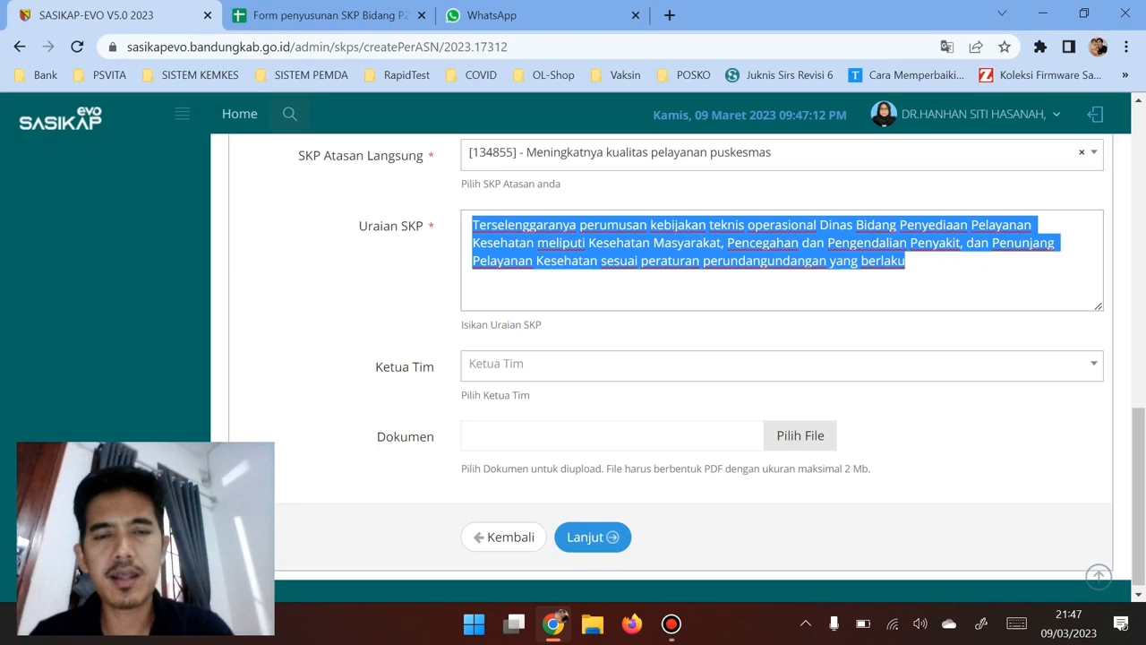
pyautogui.click(487, 262)
pyautogui.click(519, 365)
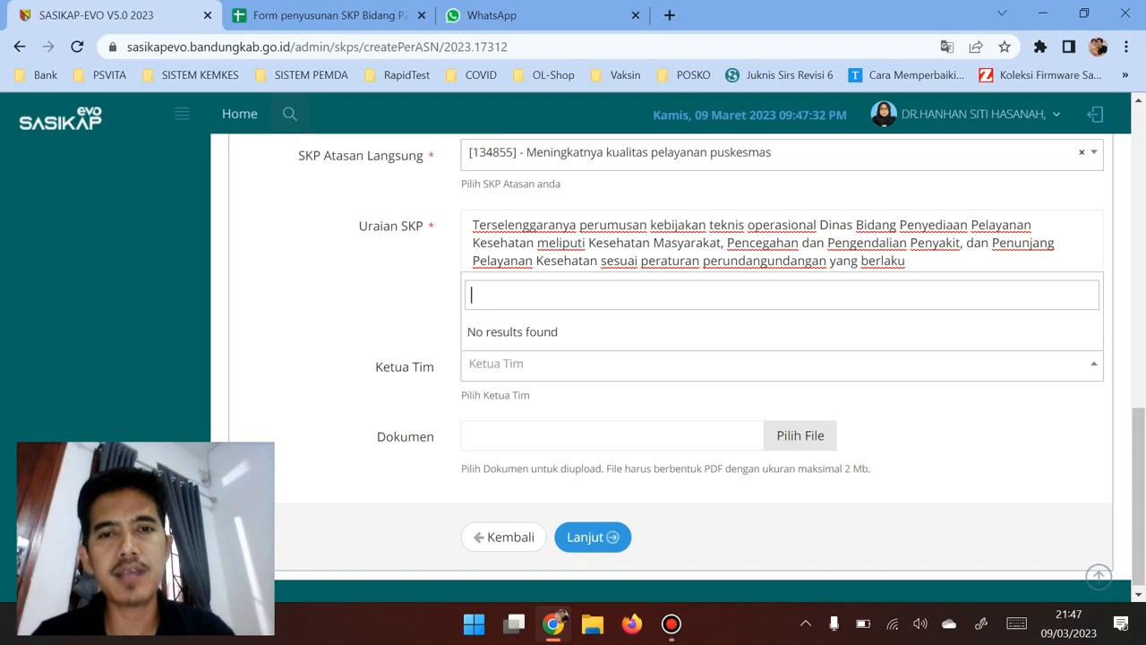
pyautogui.click(535, 226)
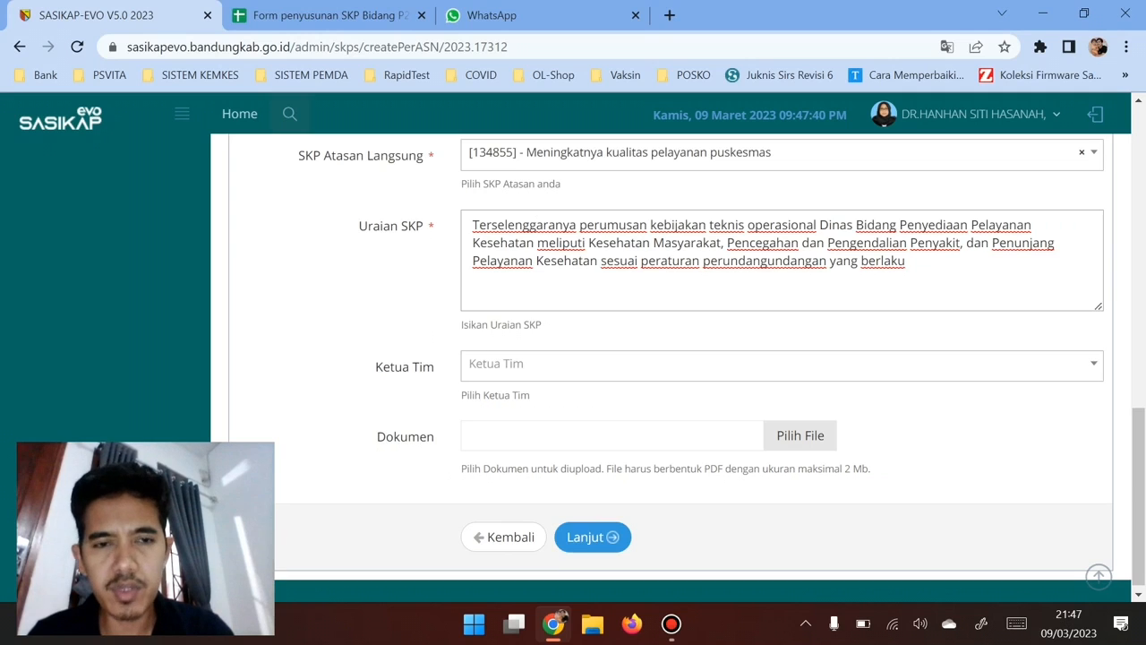
# Step: Search the Ketua Tim field by the team leader's first name and choose the matching doctor
pyautogui.click(781, 364)
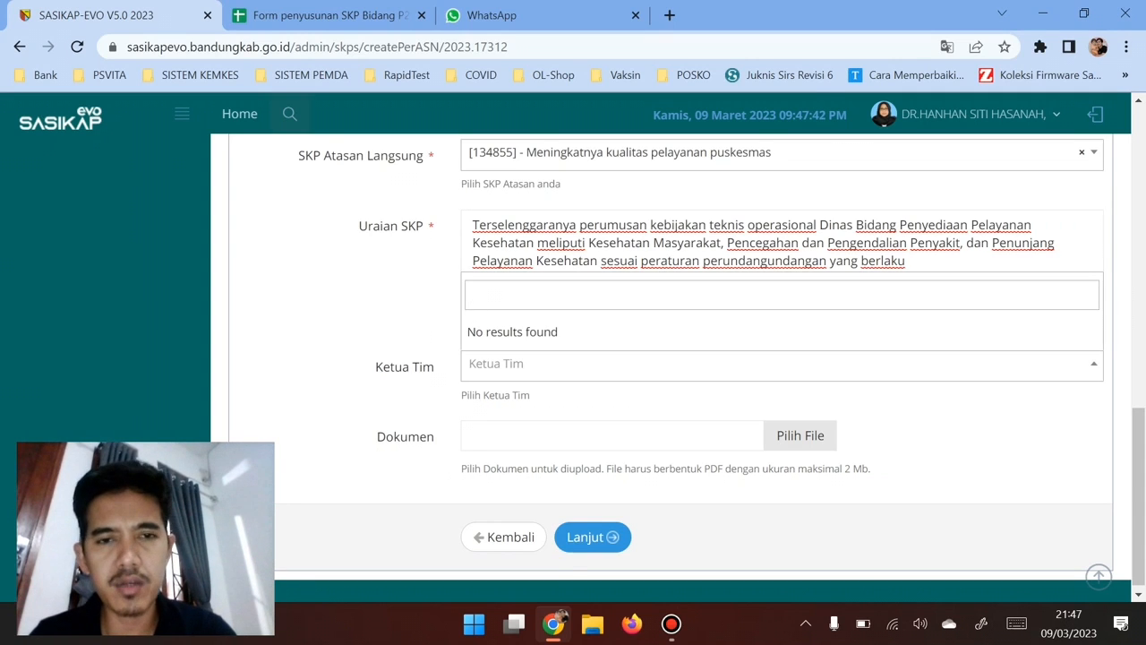
pyautogui.write('DR ENGKU')
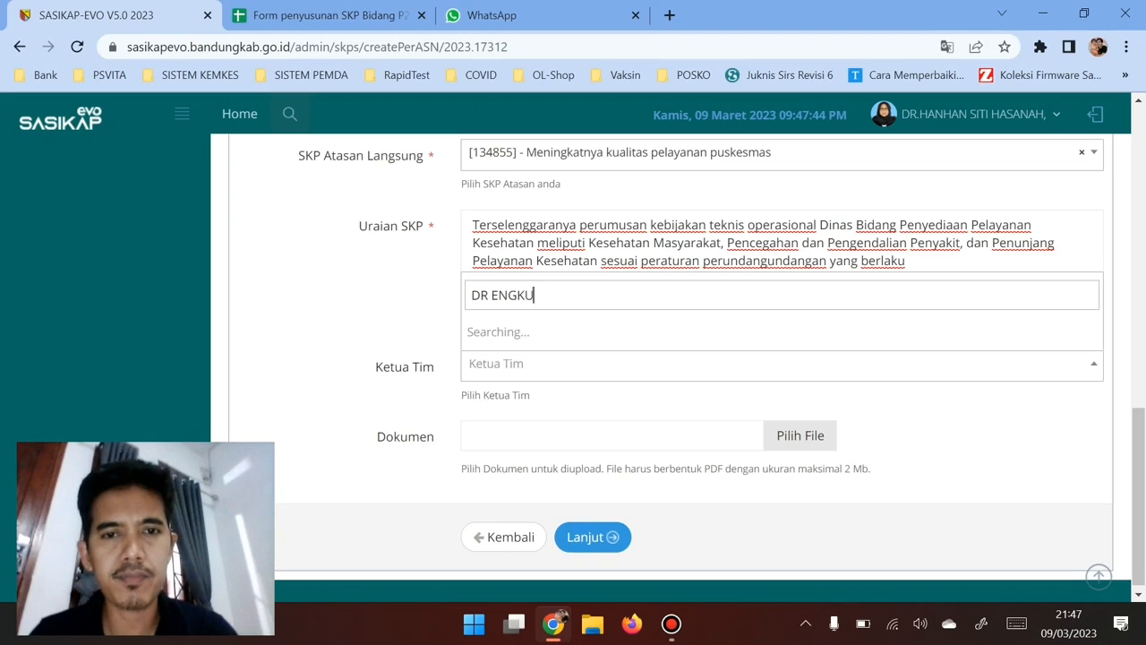
pyautogui.write('N')
pyautogui.press('BackSpace')
pyautogui.press('BackSpace')
pyautogui.press('BackSpace')
pyautogui.press('BackSpace')
pyautogui.press('BackSpace')
pyautogui.press('BackSpace')
pyautogui.press('BackSpace')
pyautogui.press('BackSpace')
pyautogui.press('BackSpace')
pyautogui.write('E')
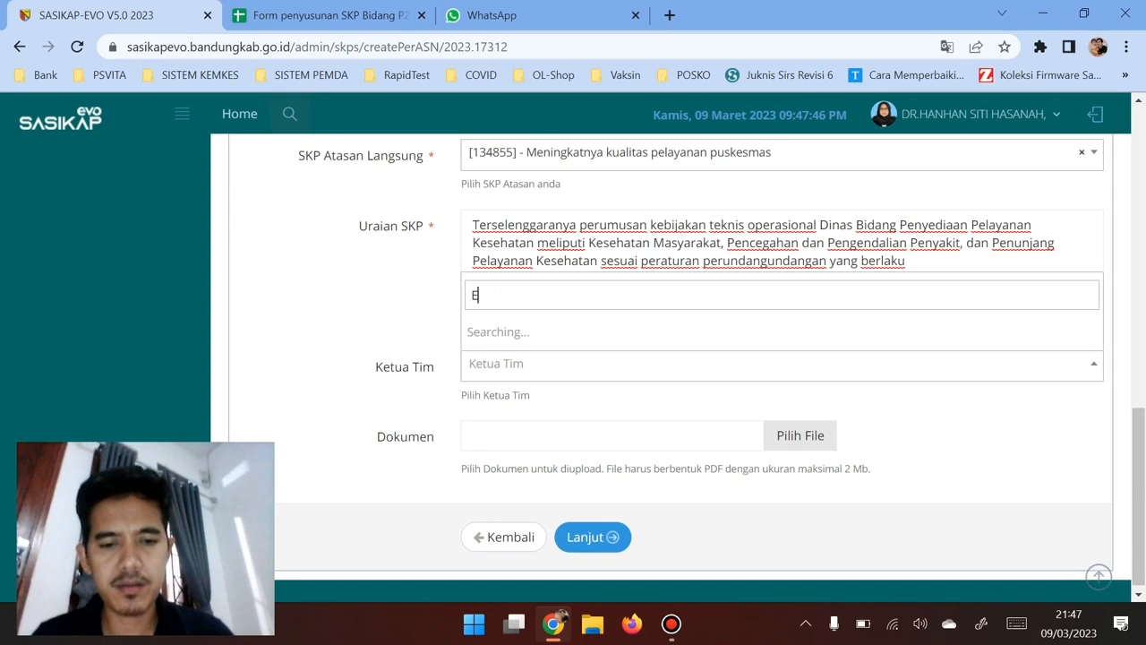
pyautogui.write('NGKUN')
pyautogui.press('Down')
pyautogui.press('Down')
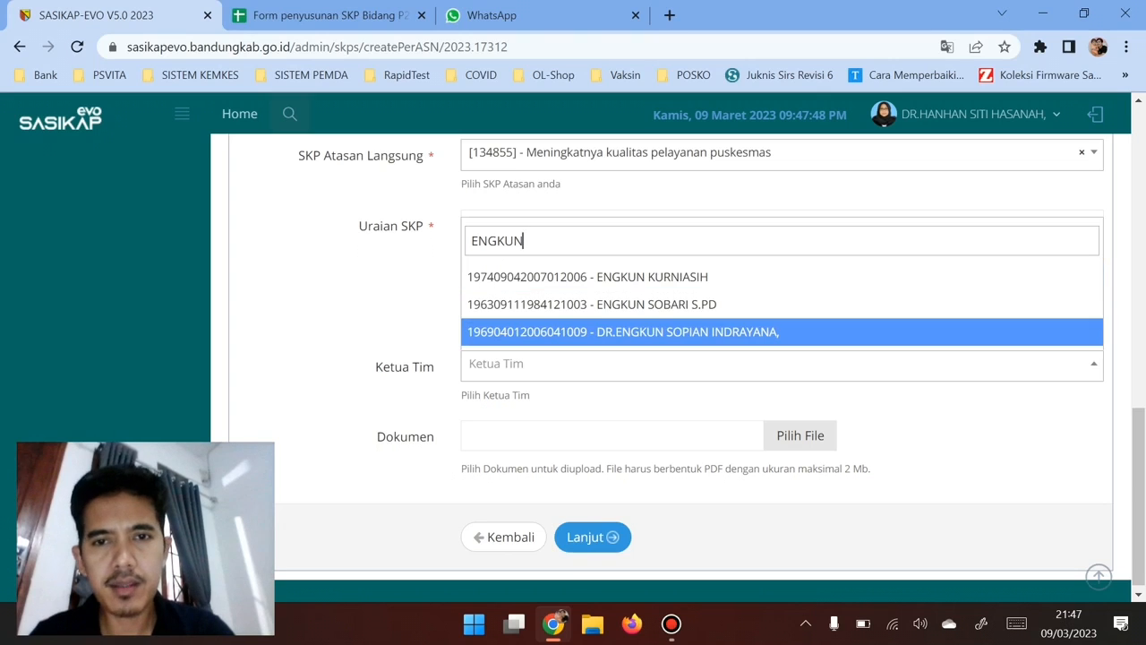
pyautogui.press('Return')
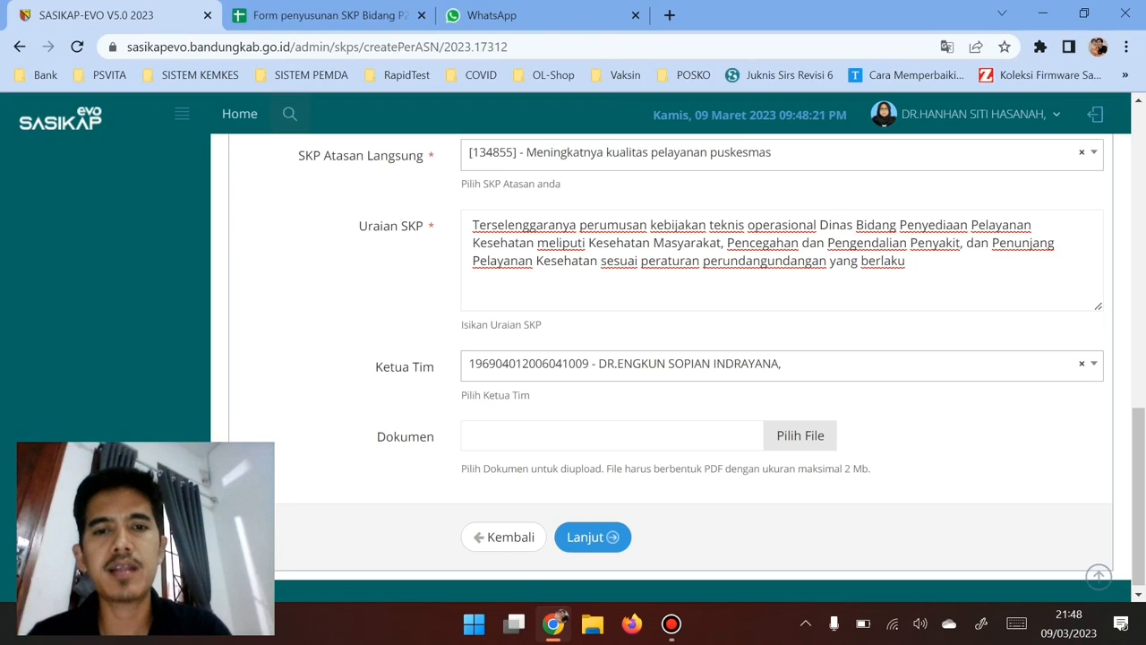
# Step: Open and dismiss the Dokumen file chooser without attaching a file, and clear the selected Ketua Tim
pyautogui.click(799, 436)
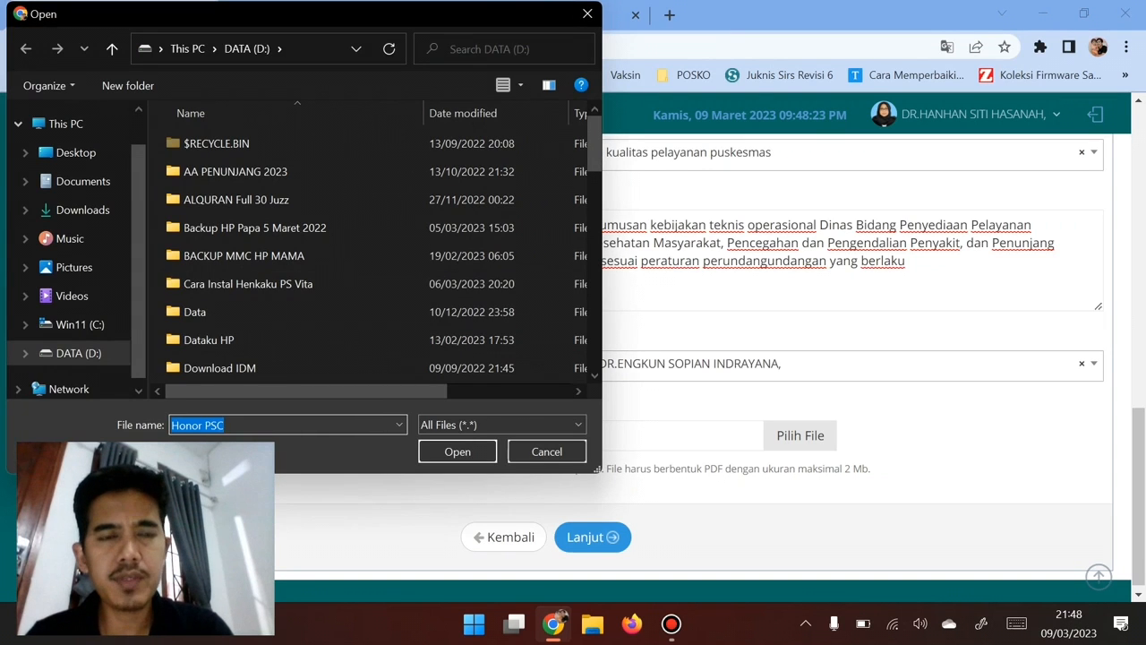
pyautogui.click(546, 451)
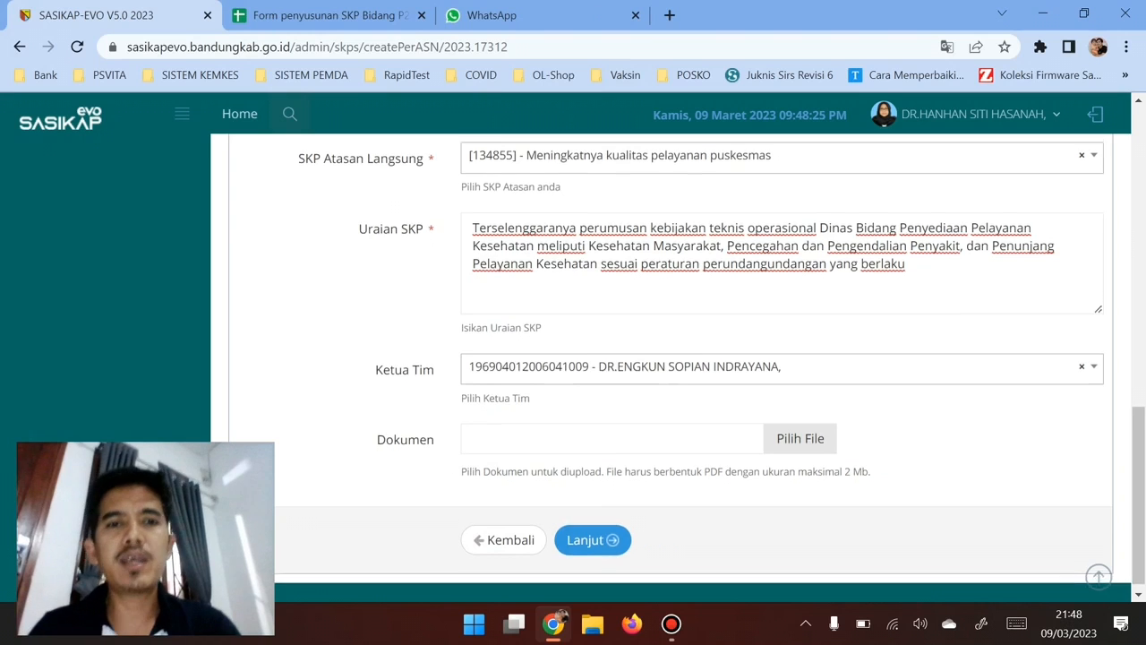
pyautogui.scroll(1, 710, 370)
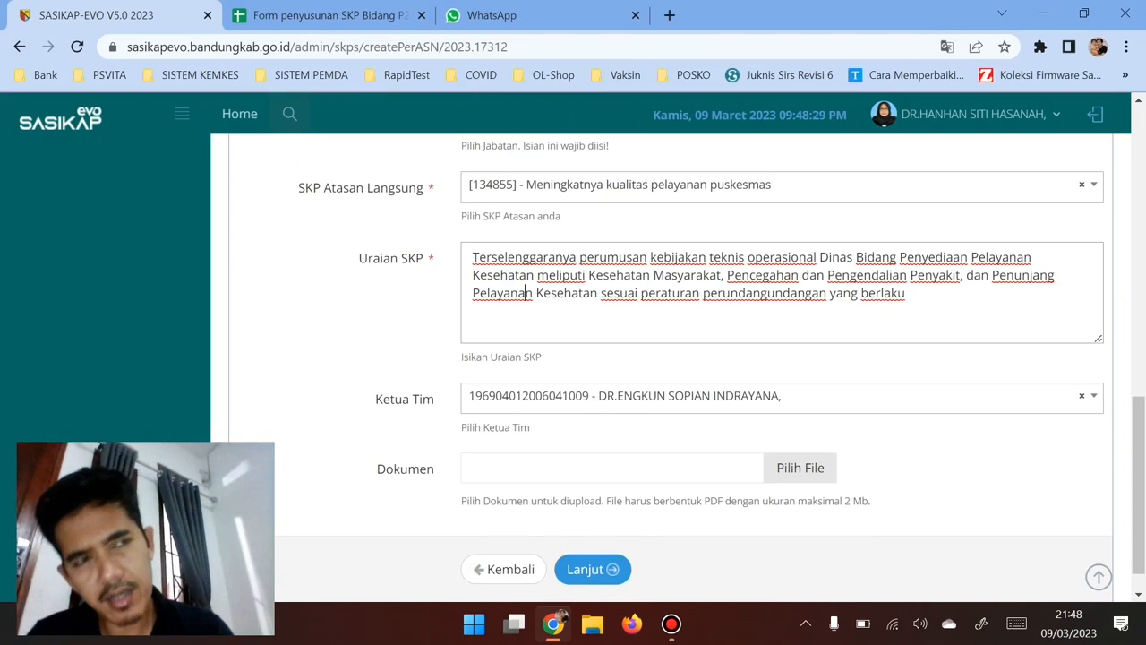
pyautogui.click(662, 397)
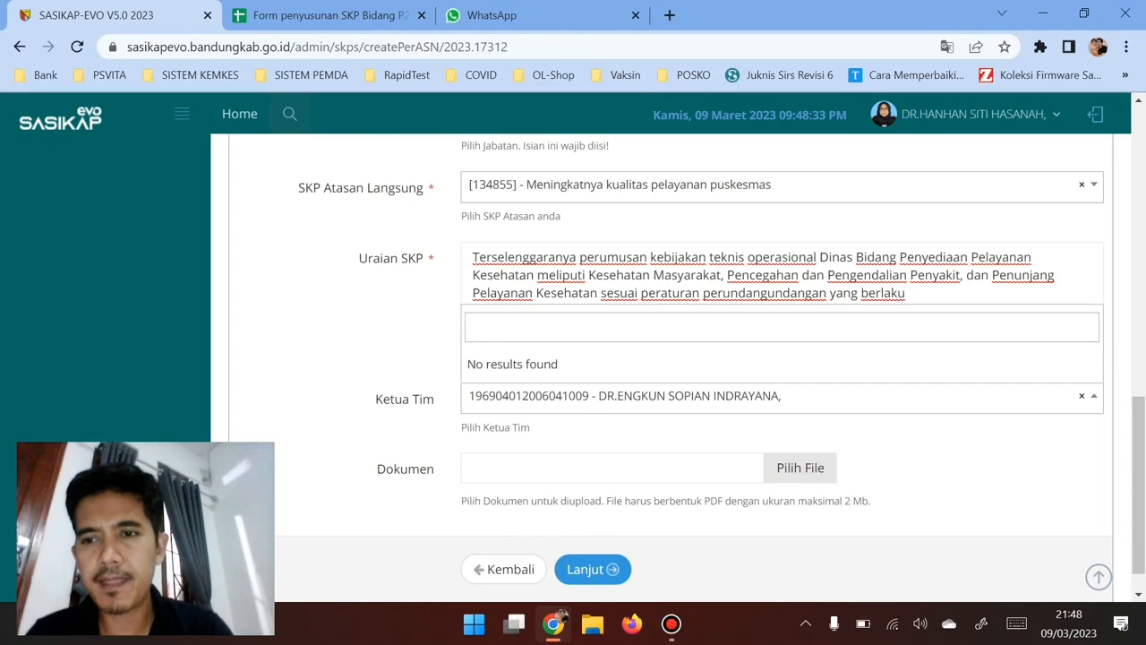
pyautogui.click(1081, 396)
pyautogui.click(1081, 396)
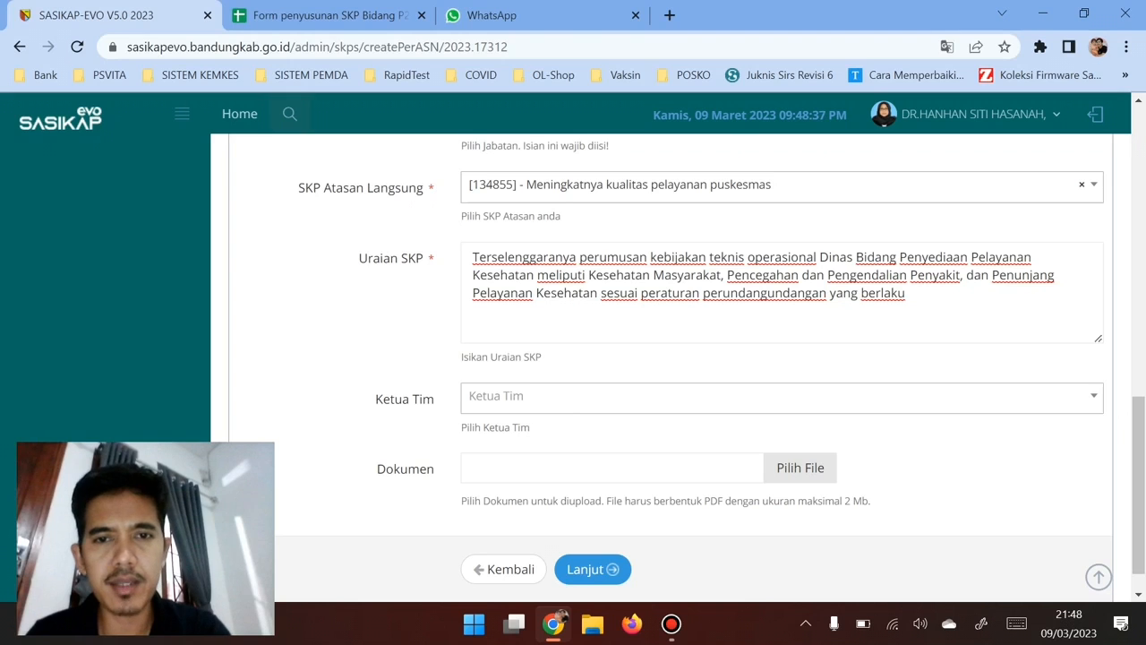
pyautogui.moveTo(908, 294); pyautogui.dragTo(471, 257)
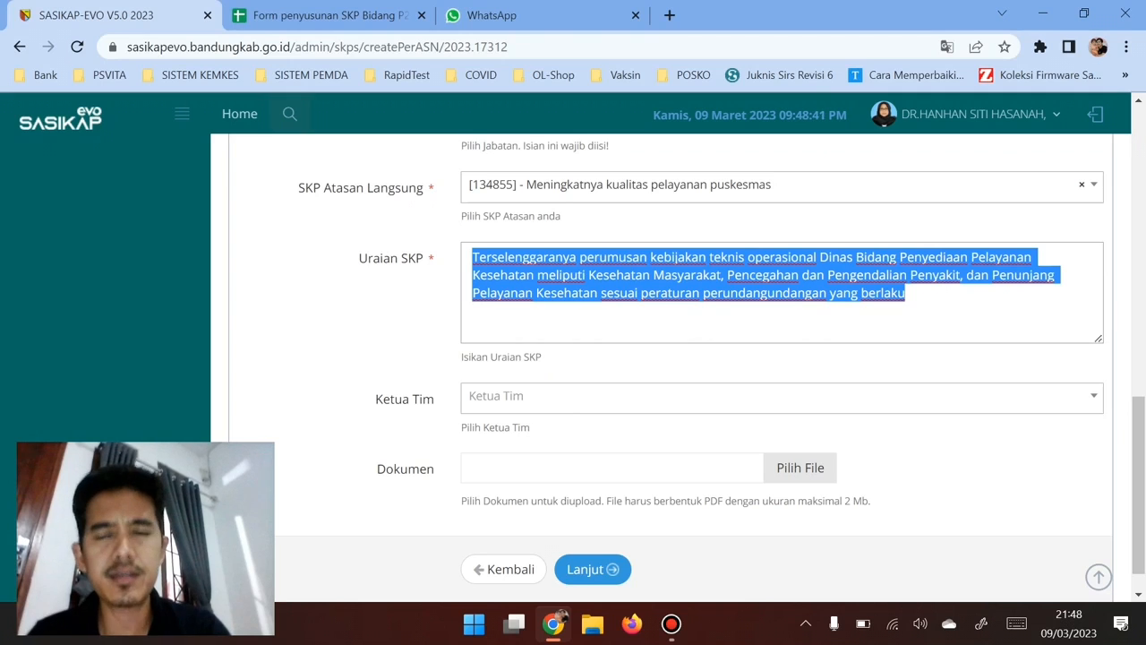
pyautogui.click(499, 275)
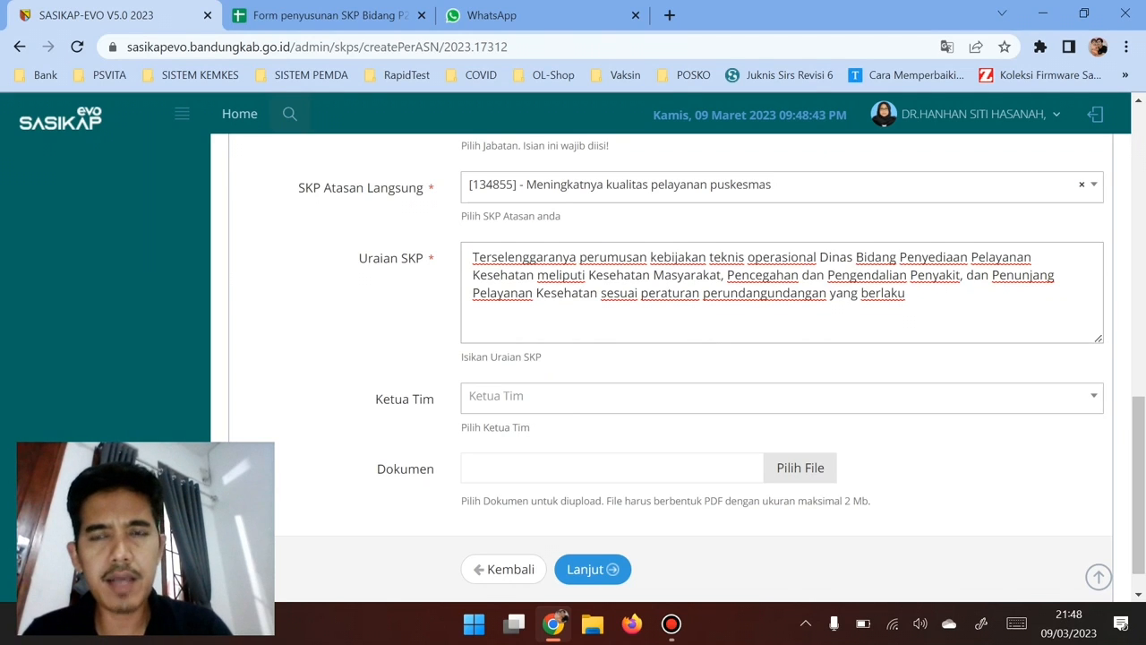
pyautogui.moveTo(472, 257); pyautogui.dragTo(906, 294)
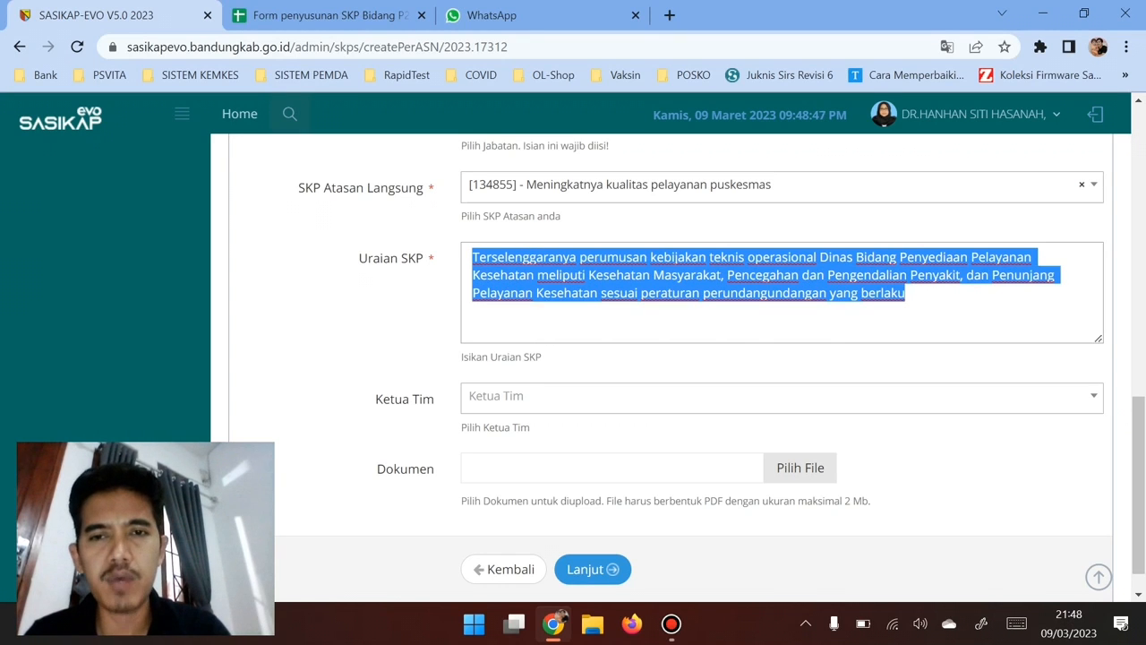
pyautogui.click(906, 294)
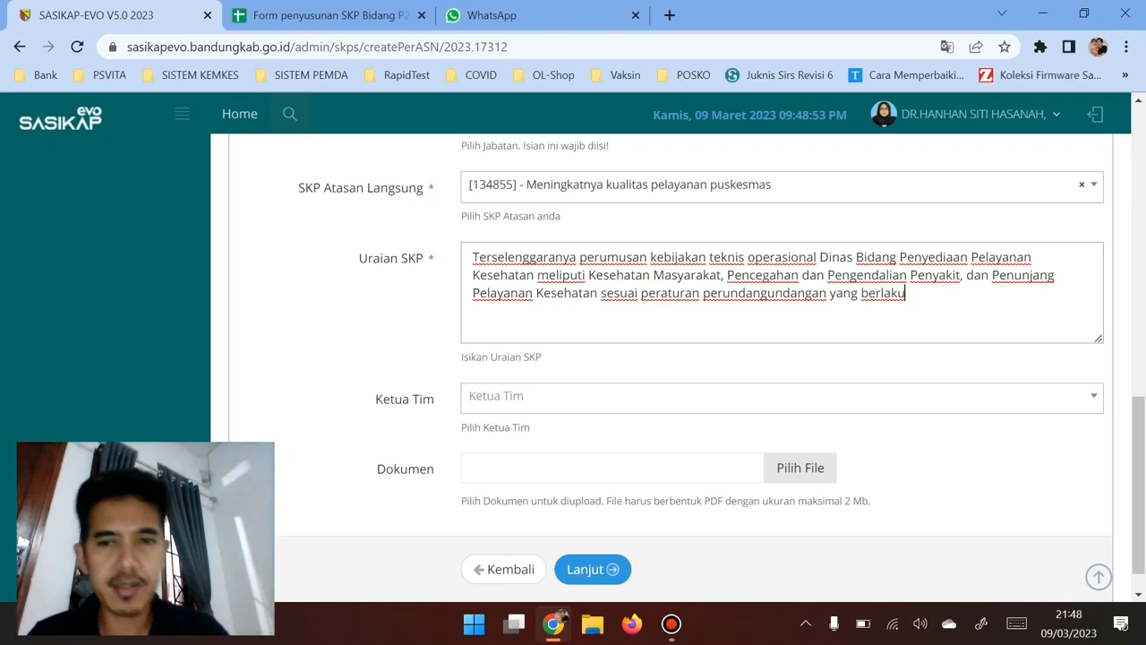
# Step: Continue the new annual SKP to the Target step and review the Target Indikator table
pyautogui.scroll(-1, 703, 358)
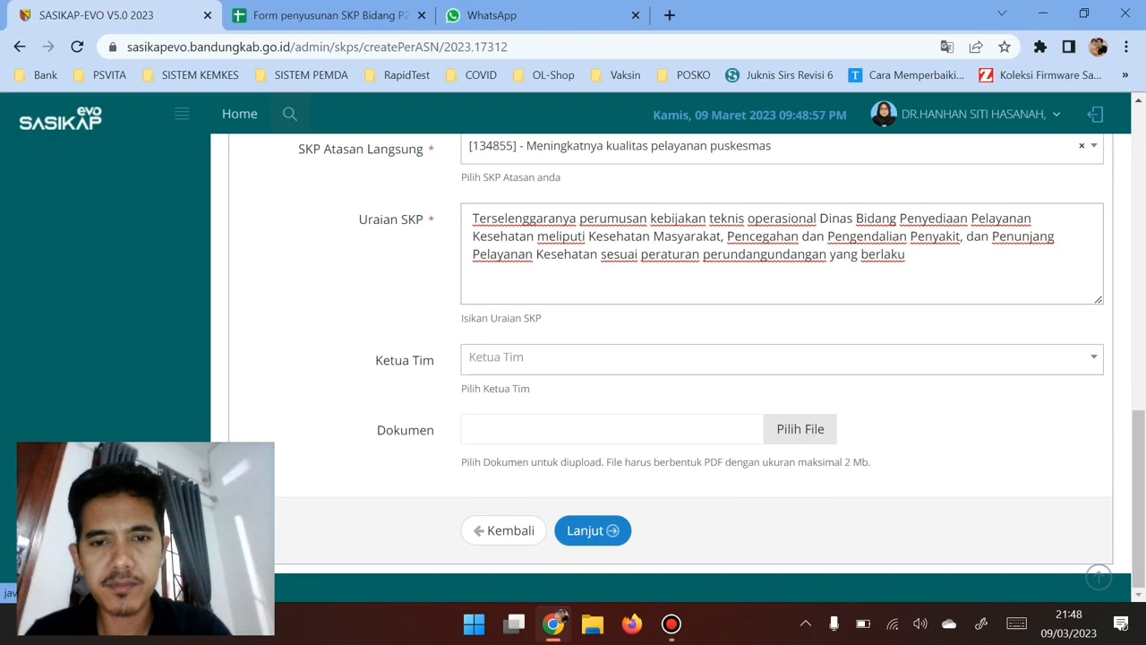
pyautogui.click(592, 530)
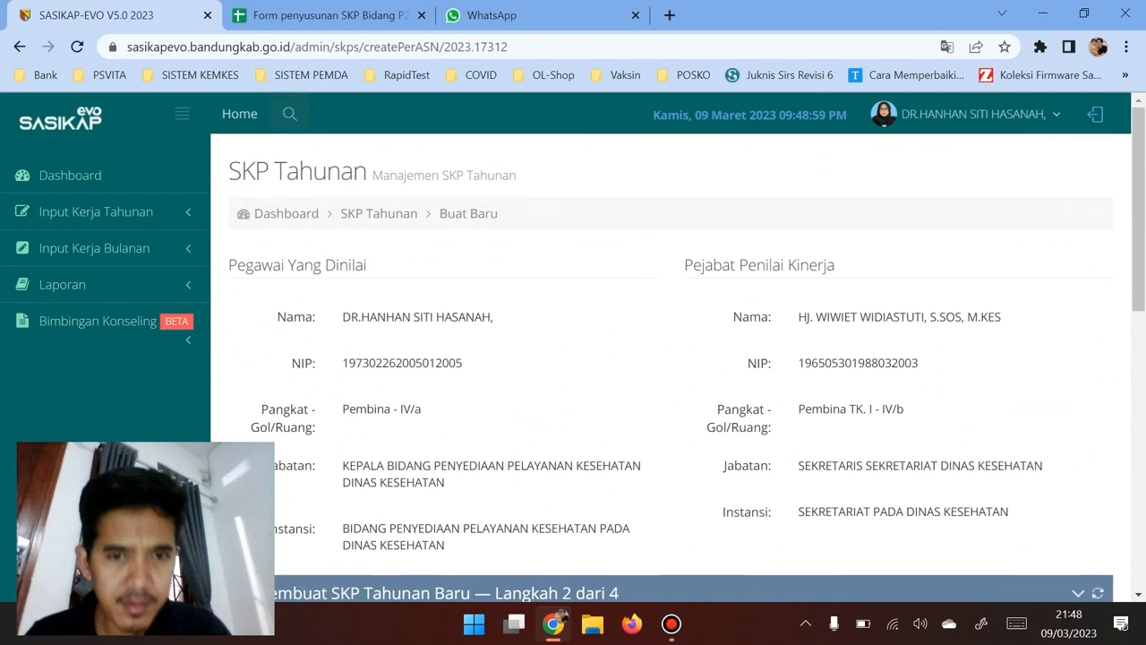
pyautogui.scroll(-2, 593, 530)
pyautogui.scroll(-5, 592, 530)
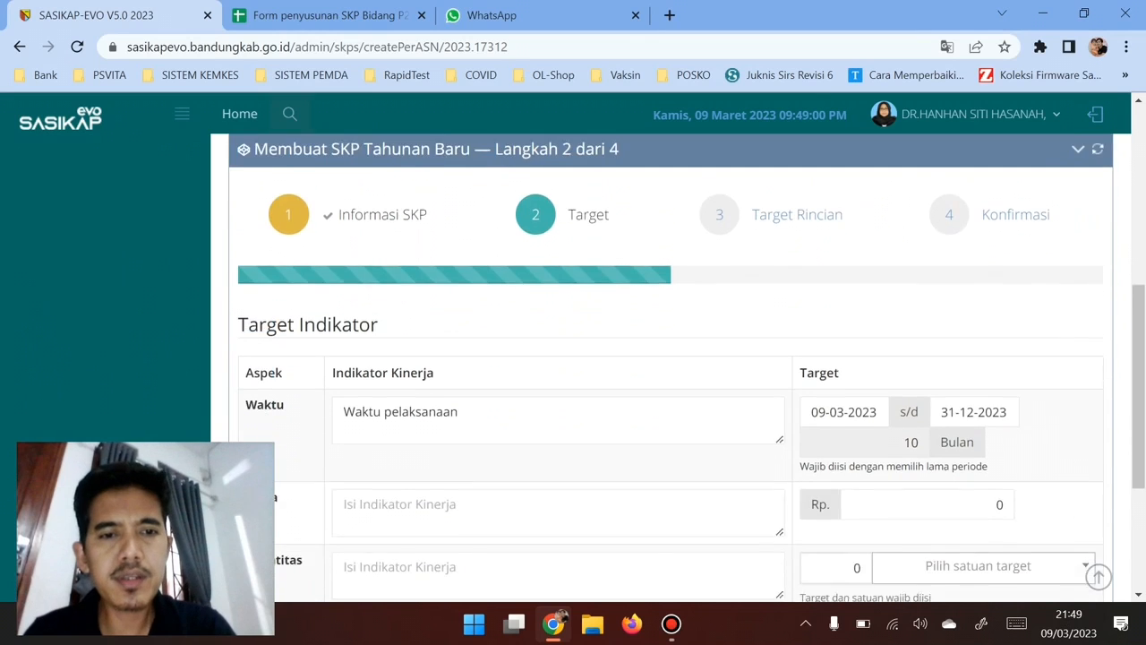
pyautogui.scroll(-2, 688, 358)
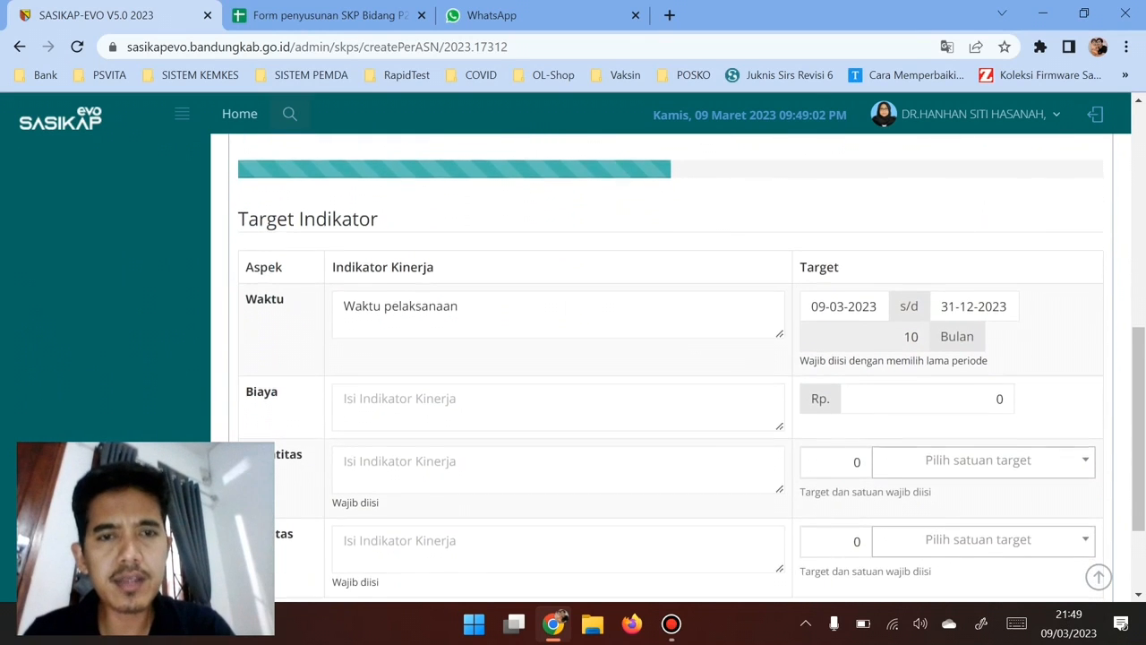
pyautogui.scroll(-1, 688, 358)
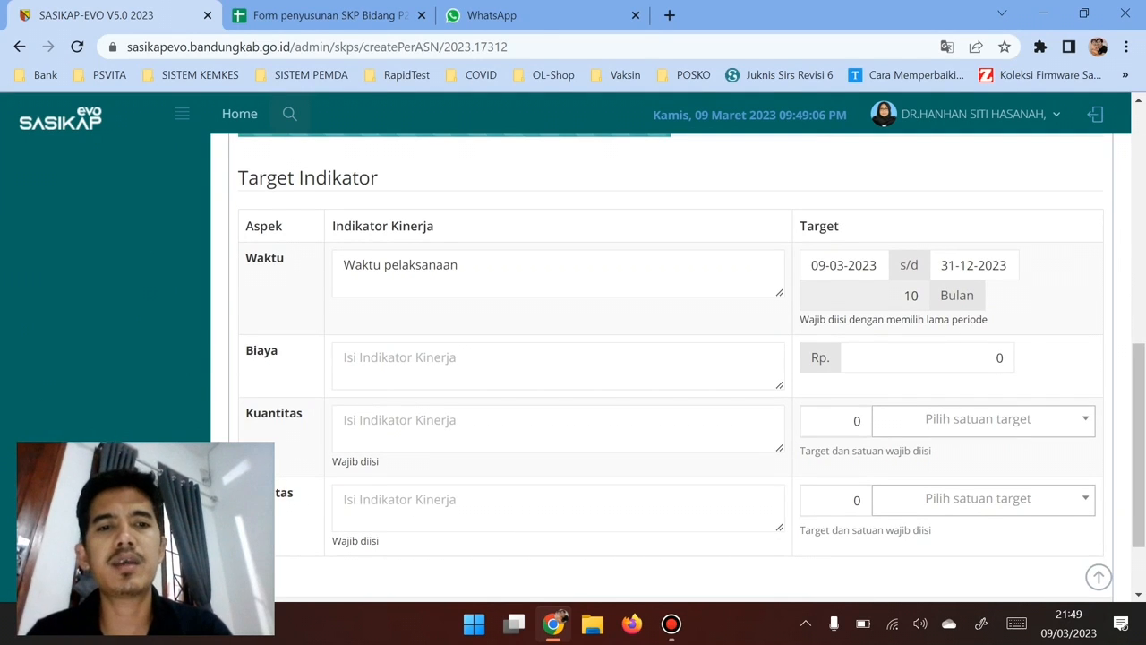
pyautogui.scroll(-2, 688, 358)
pyautogui.scroll(1, 688, 359)
pyautogui.scroll(-1, 687, 358)
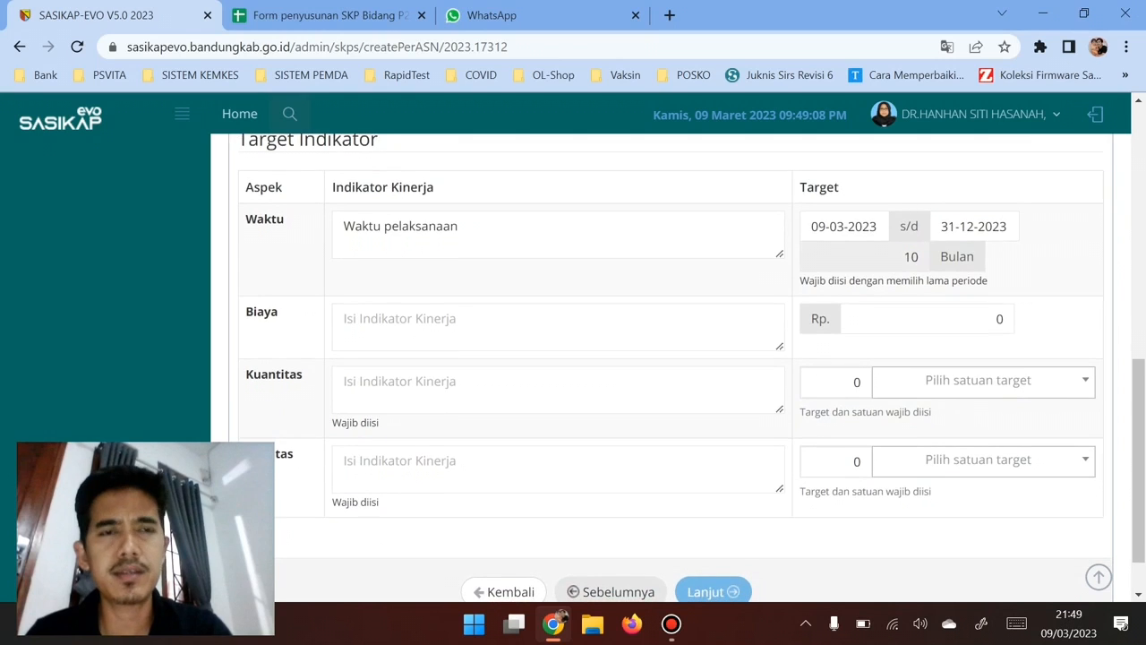
# Step: Switch to the "Form penyusunan SKP Bidang P2K Dinkes" spreadsheet and open the division head's KABID sheet
pyautogui.click(322, 15)
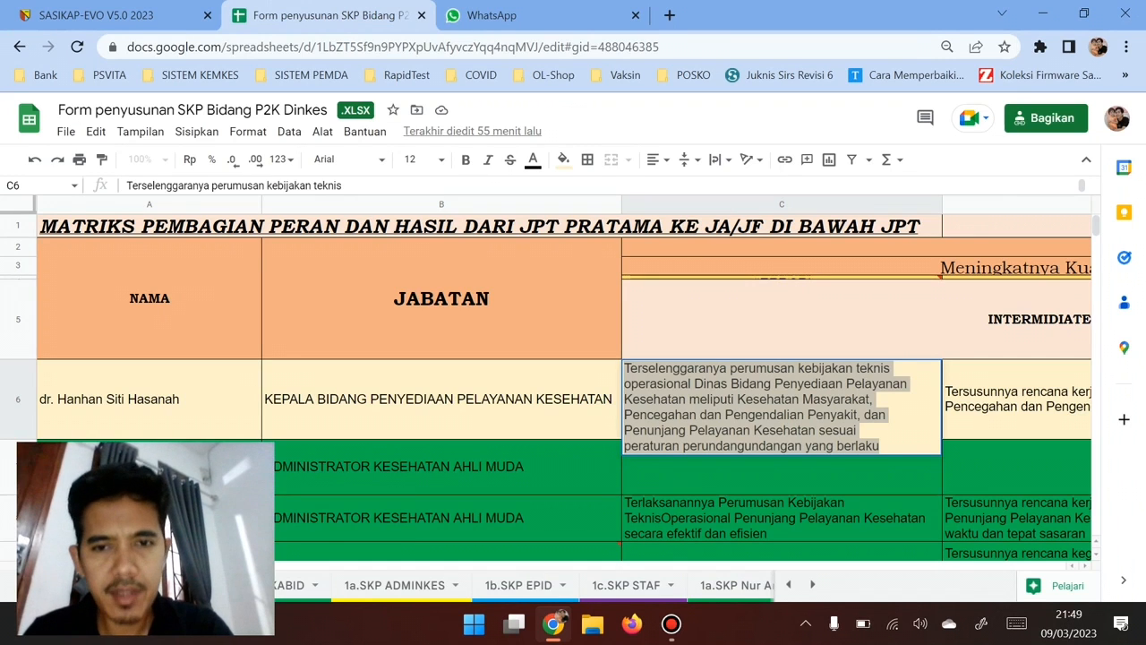
pyautogui.click(441, 399)
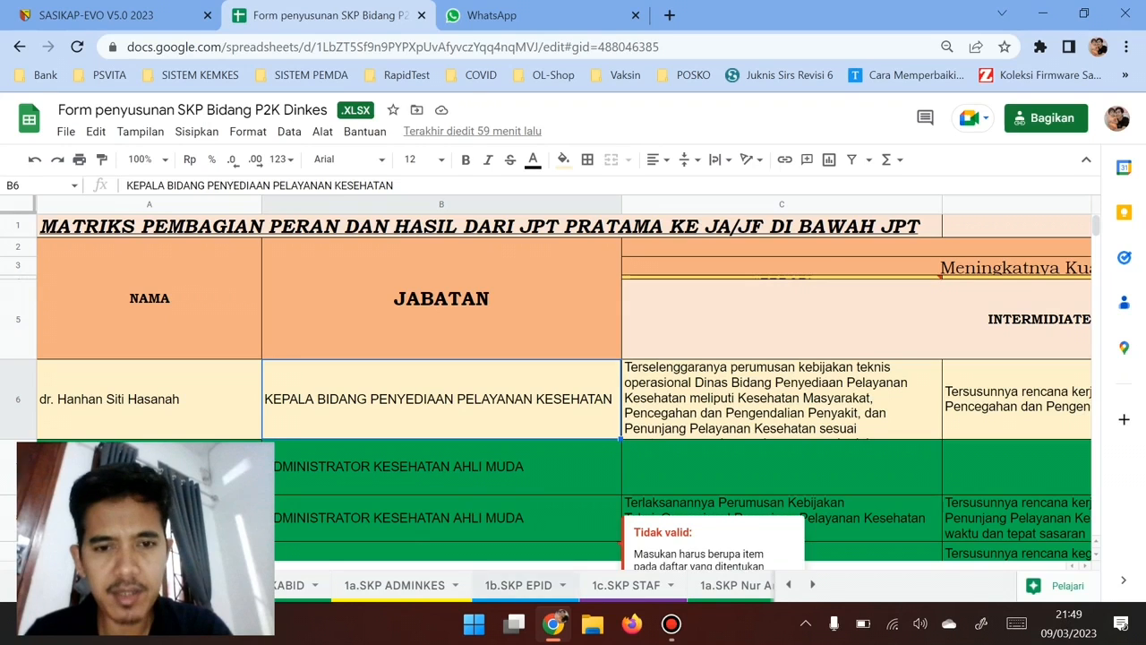
pyautogui.click(288, 585)
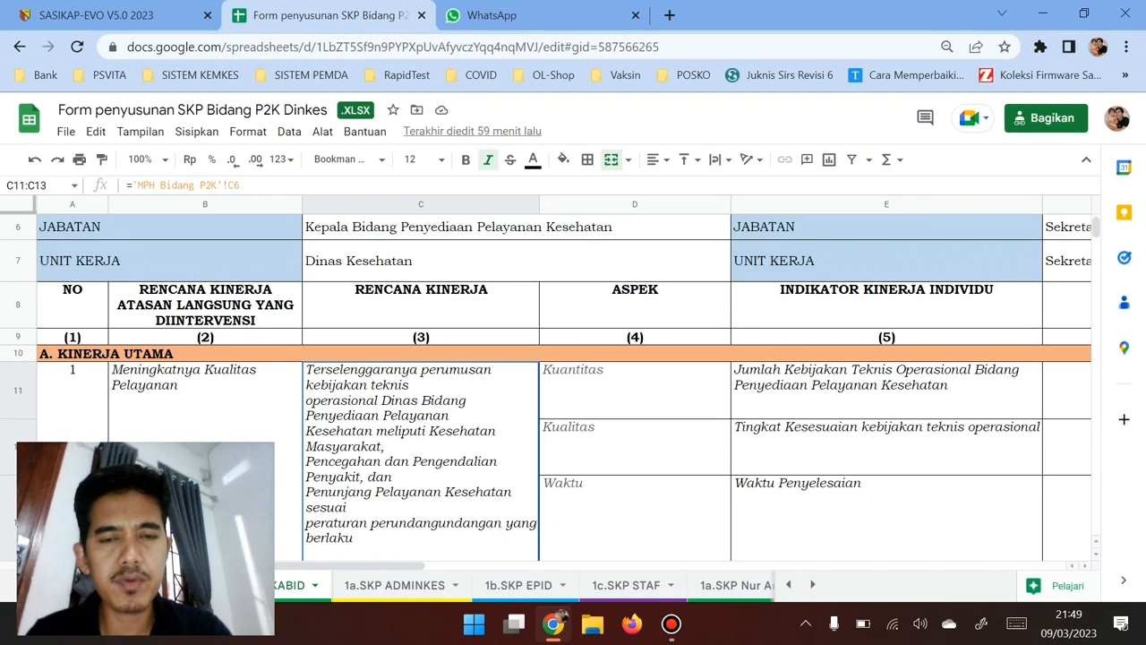
# Step: Examine the Kuantitas and Kualitas performance indicators and their targets for the first Kinerja Utama work plan
pyautogui.click(634, 390)
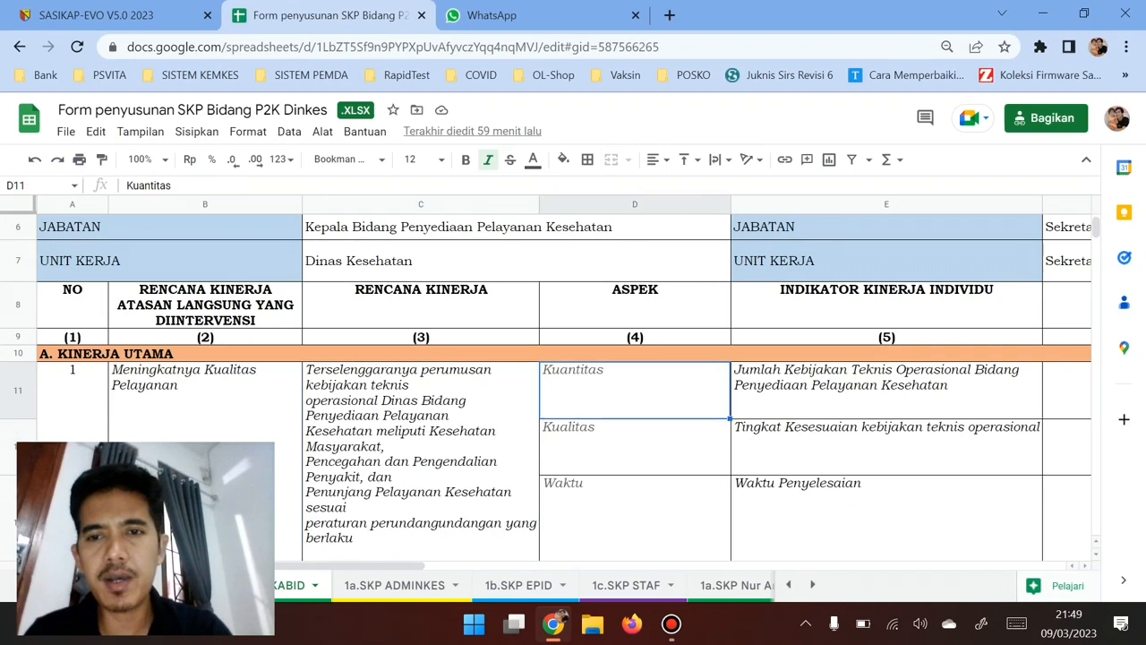
pyautogui.click(886, 391)
pyautogui.click(634, 446)
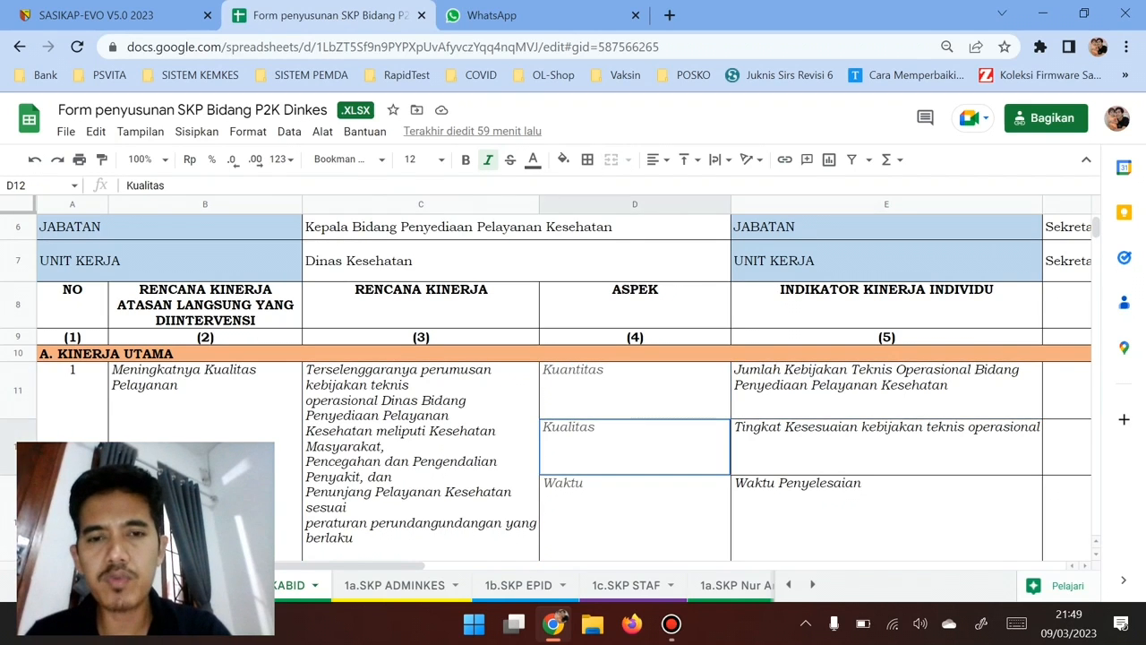
pyautogui.click(887, 447)
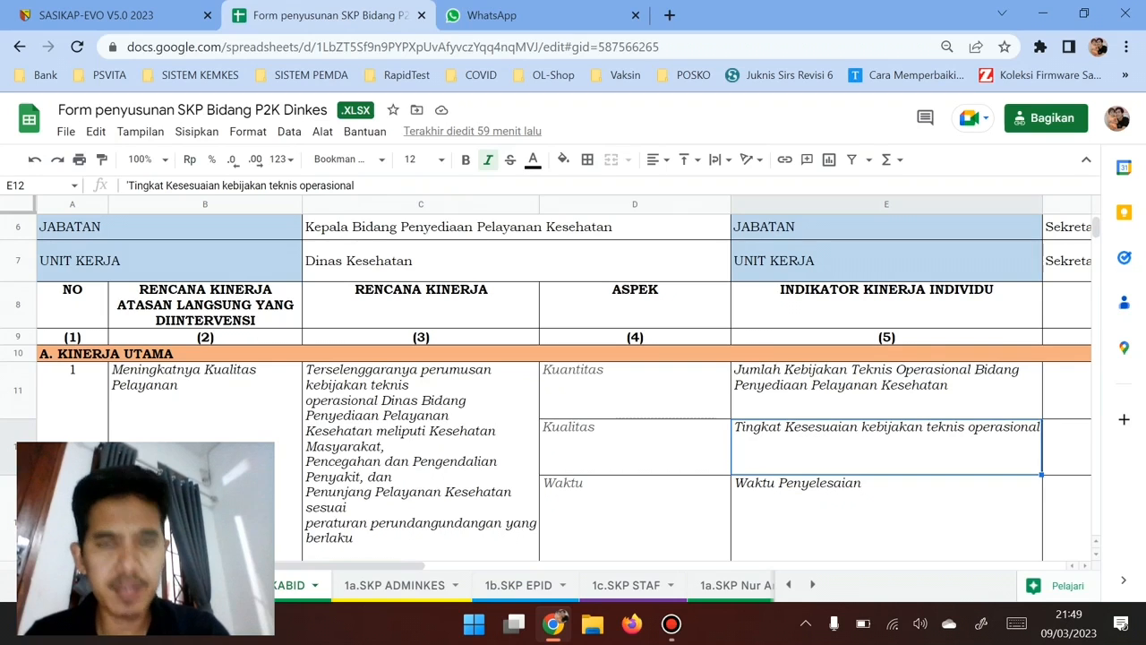
pyautogui.click(421, 453)
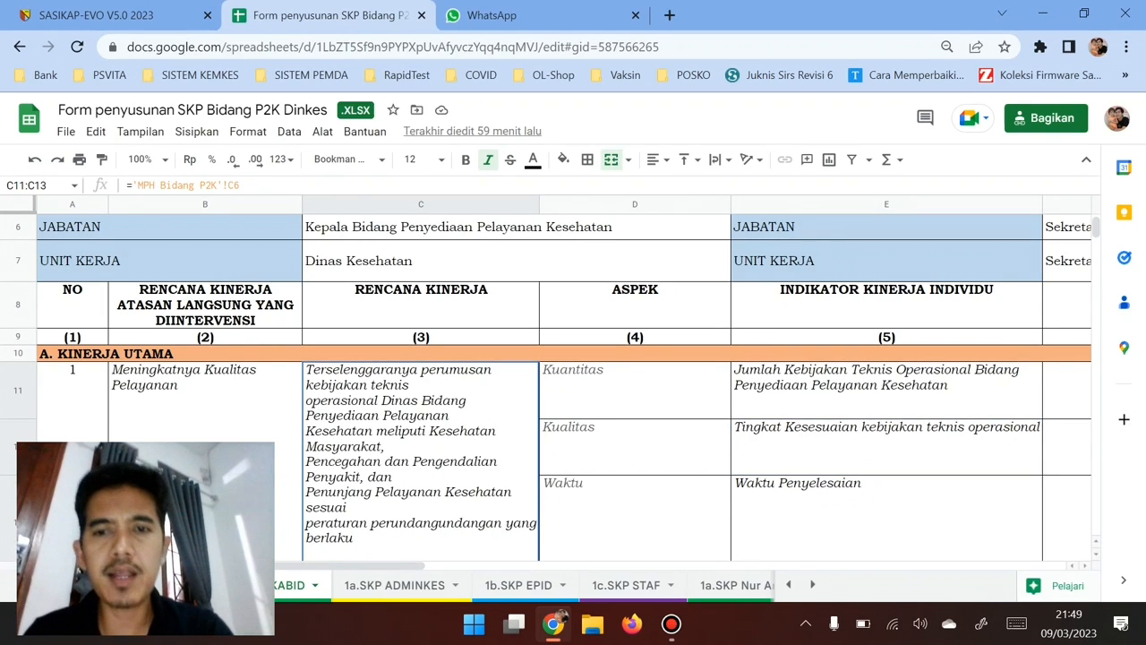
pyautogui.click(886, 390)
pyautogui.hscroll(3, 564, 382)
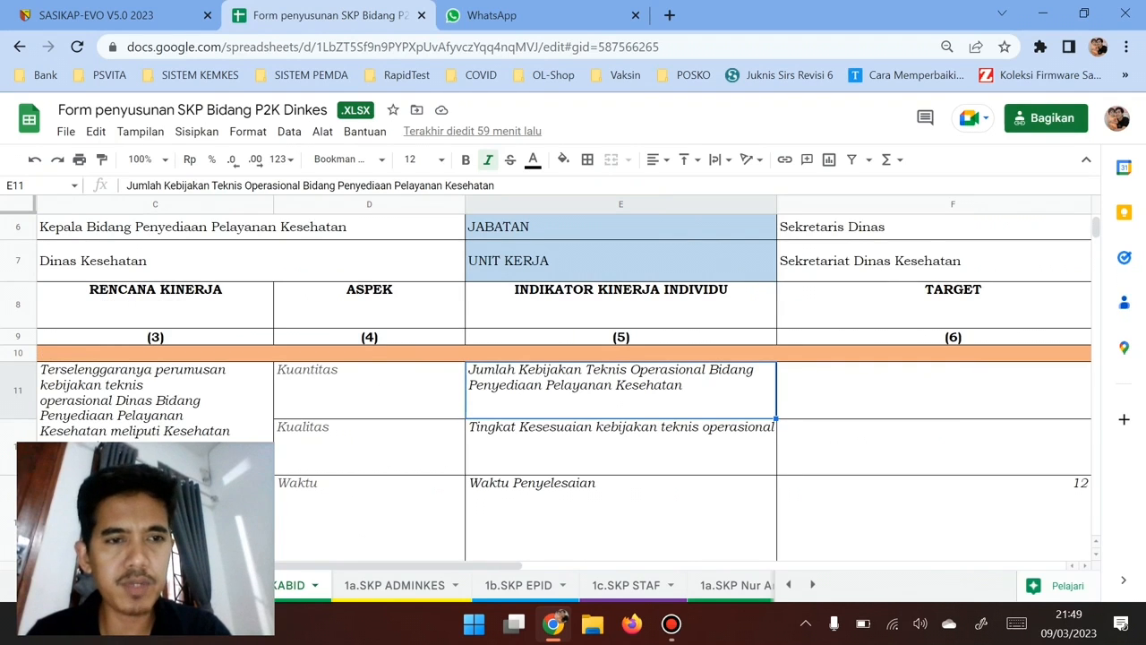
pyautogui.click(621, 446)
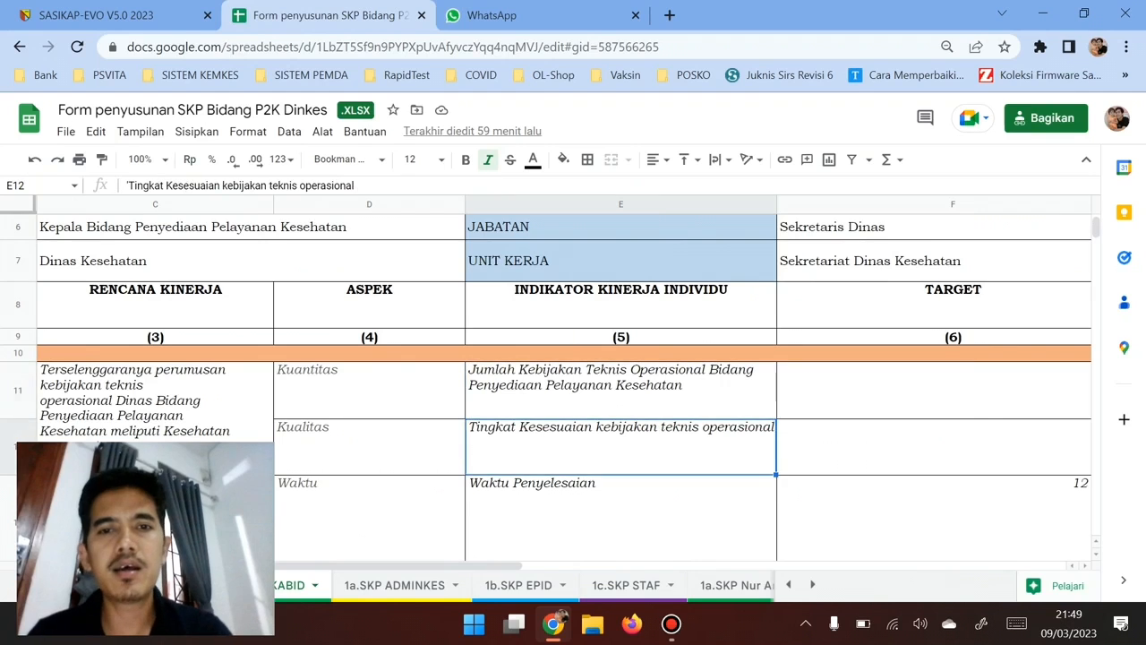
pyautogui.click(620, 391)
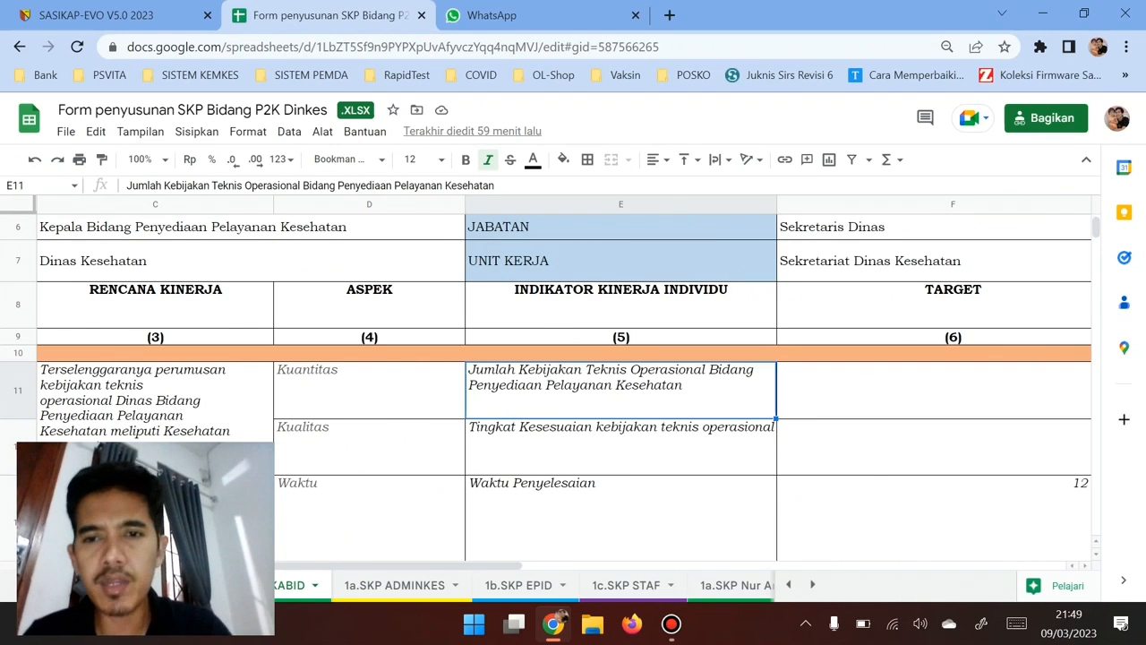
# Step: Change the Kuantitas target of the first Kinerja Utama work plan to "10 dokumen" in the KABID sheet
pyautogui.hscroll(3, 573, 376)
pyautogui.hscroll(-2, 573, 376)
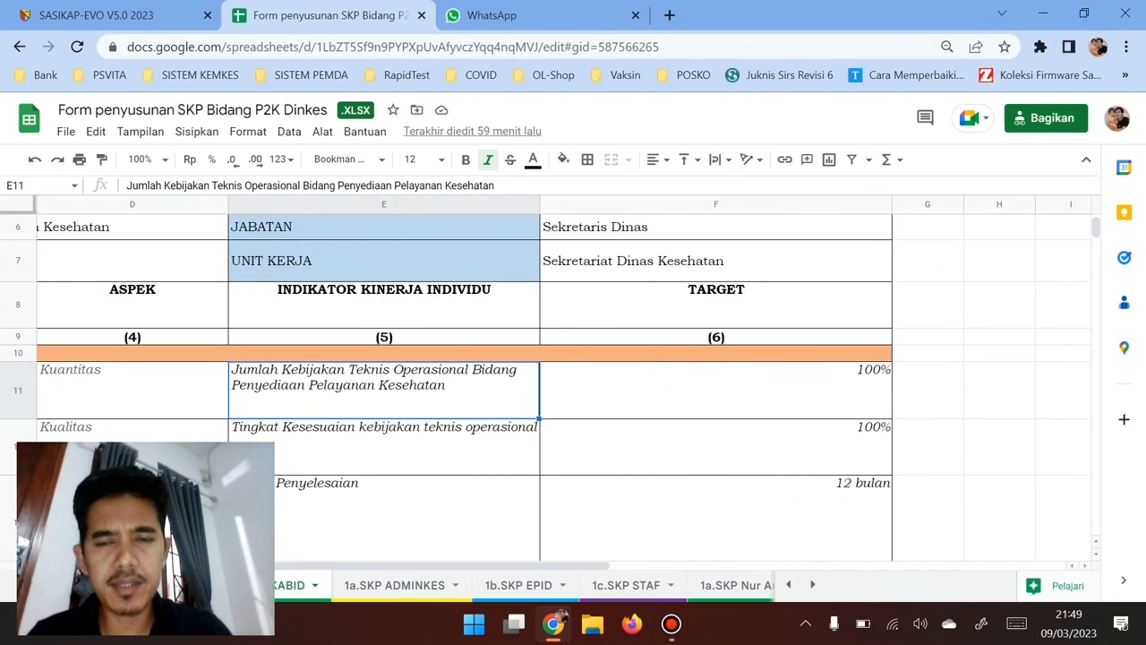
pyautogui.hscroll(-2, 573, 376)
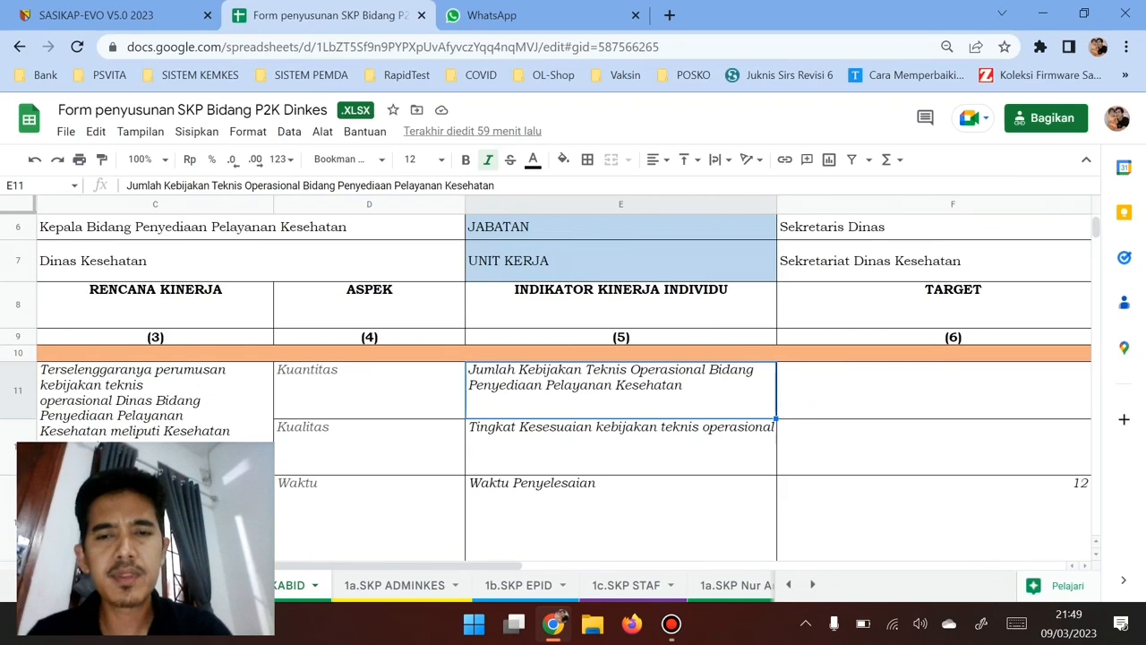
pyautogui.click(934, 389)
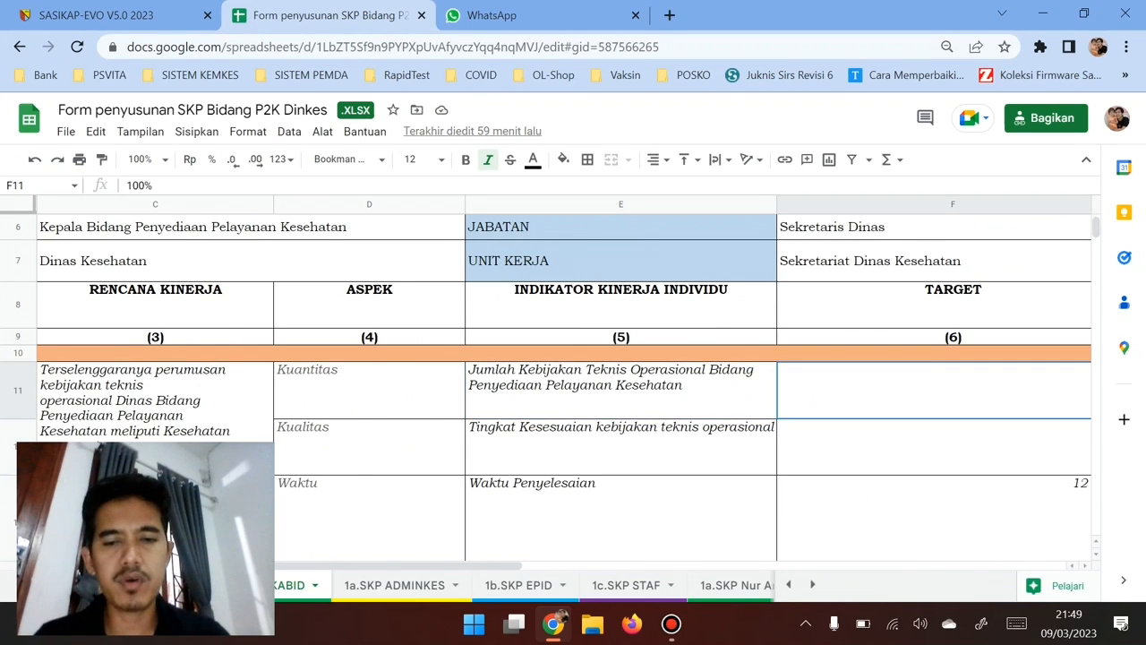
pyautogui.write('10')
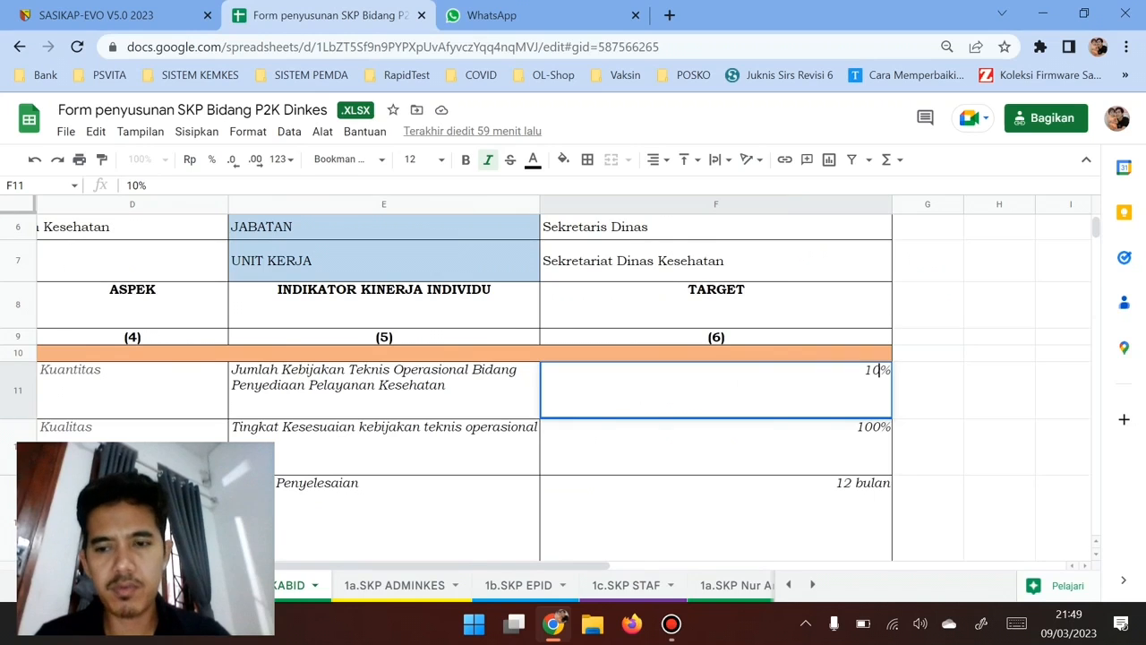
pyautogui.press('Delete')
pyautogui.write('dOKU')
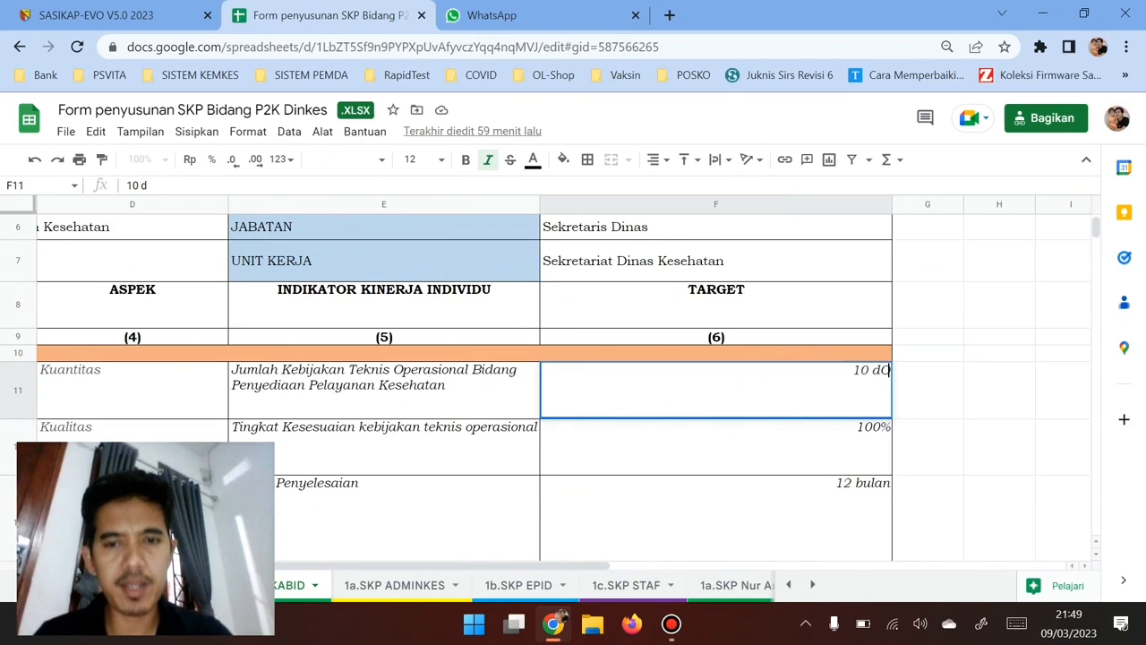
pyautogui.press('BackSpace')
pyautogui.press('BackSpace')
pyautogui.press('BackSpace')
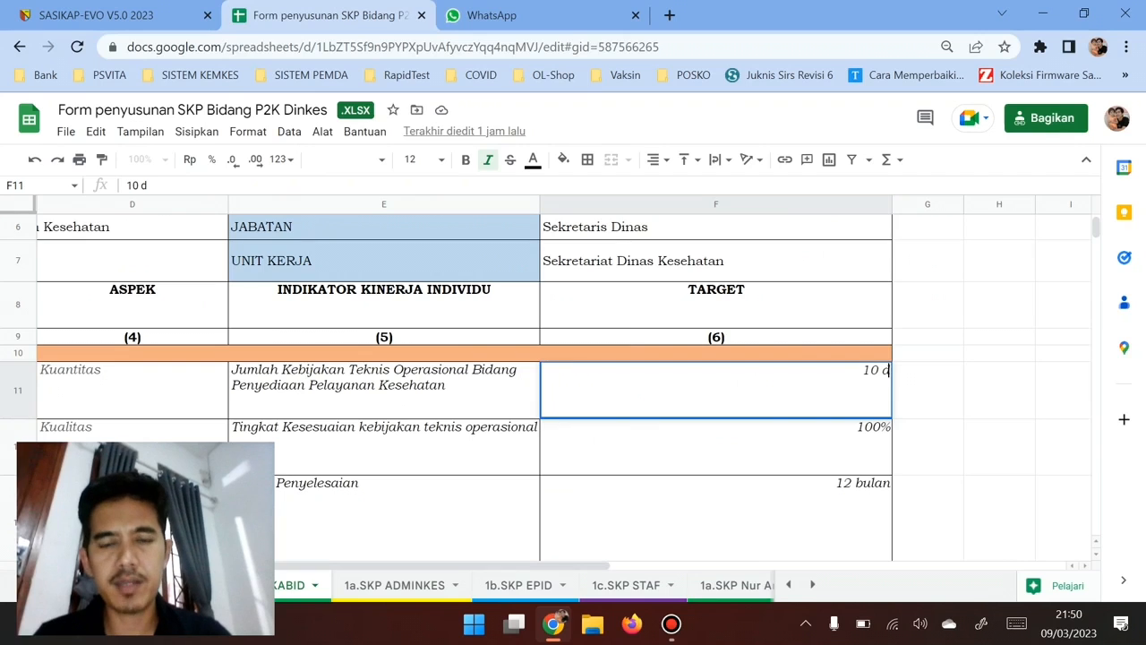
pyautogui.write('okumen')
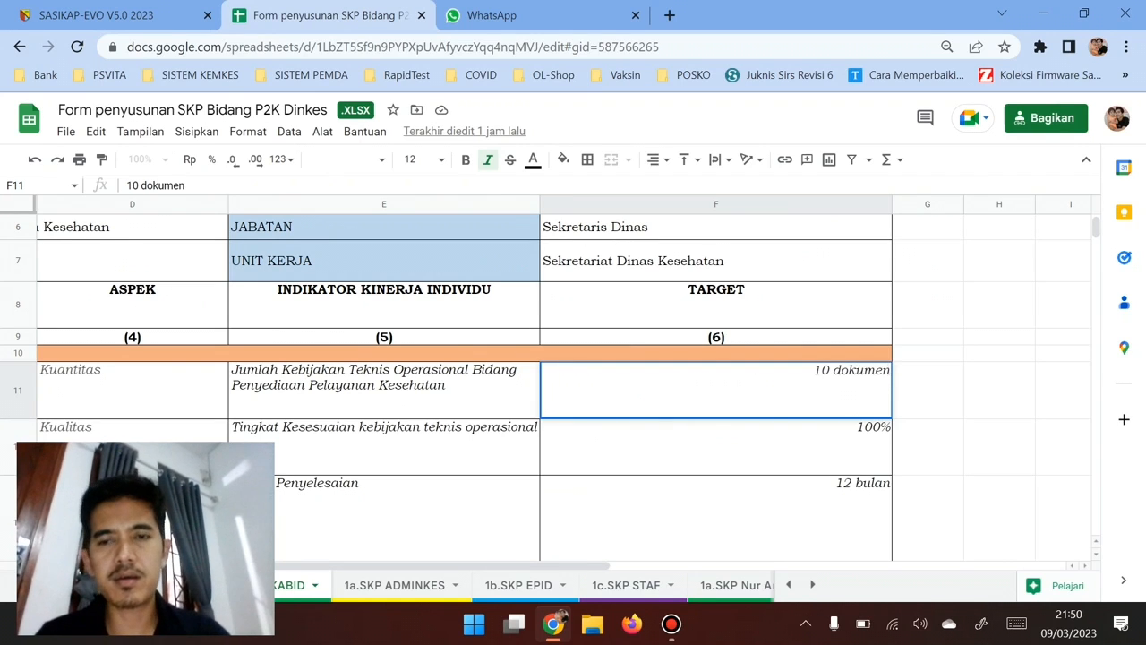
pyautogui.press('Return')
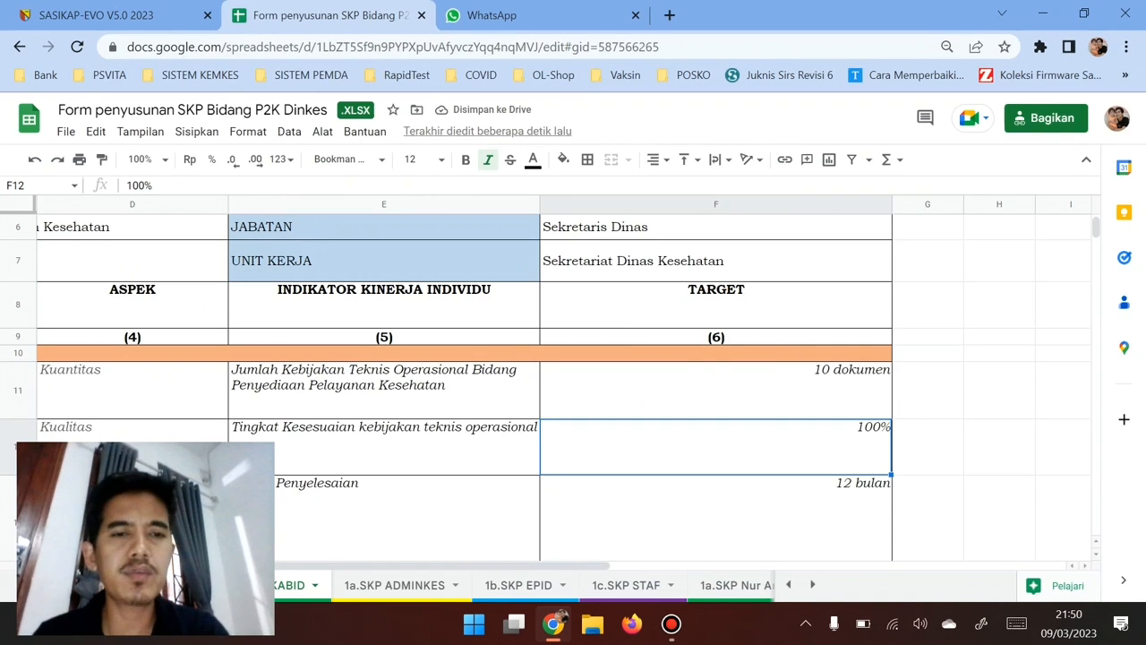
# Step: Review the Kualitas and Waktu indicators and their targets against the first work plan in the KABID sheet
pyautogui.press('Left')
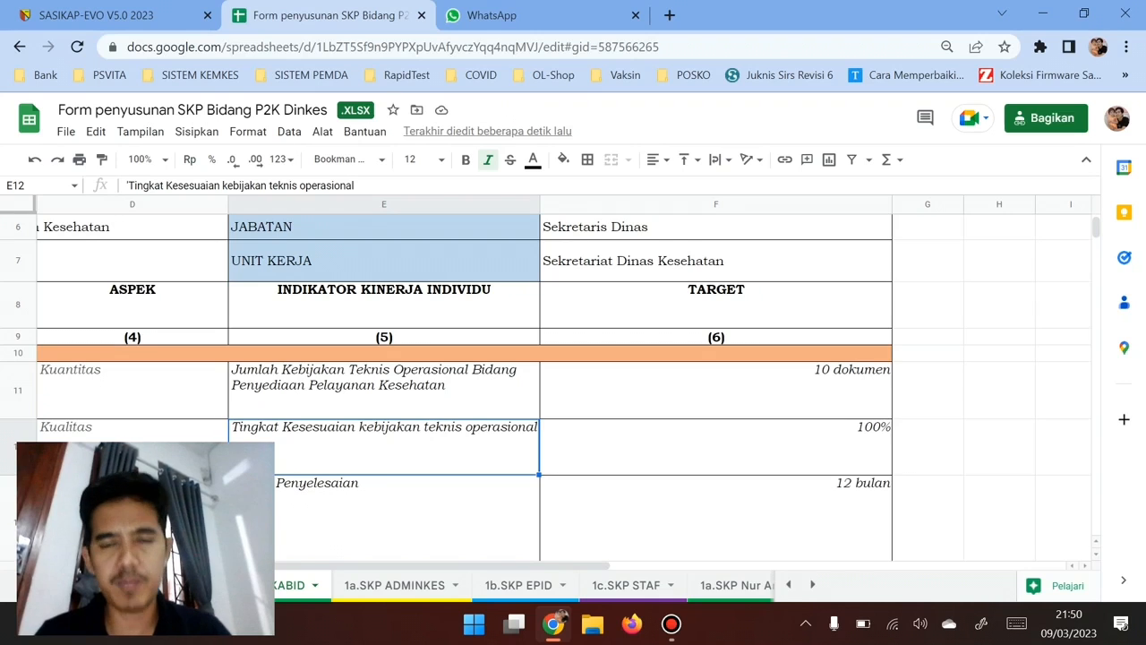
pyautogui.press('Right')
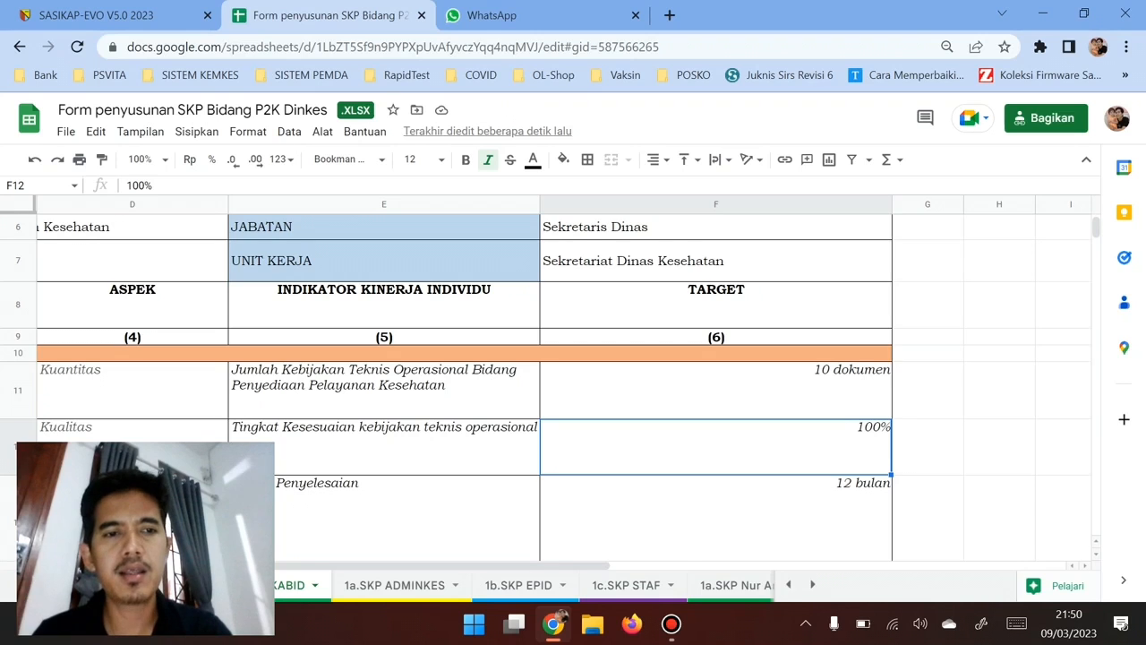
pyautogui.click(384, 517)
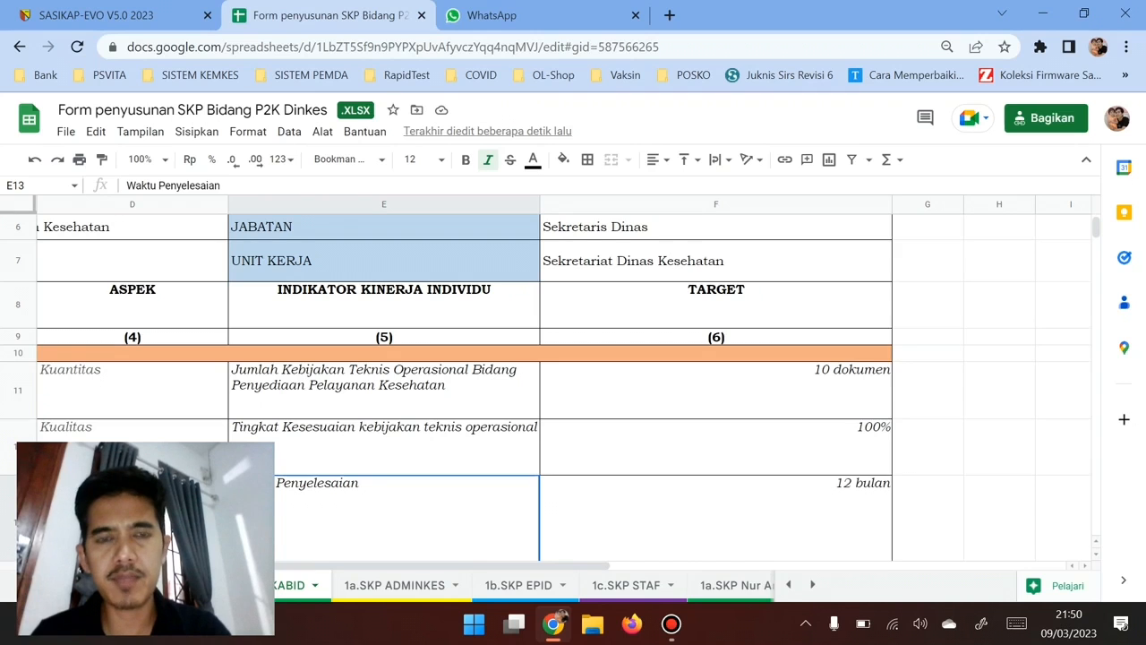
pyautogui.click(716, 517)
pyautogui.hscroll(-5, 564, 376)
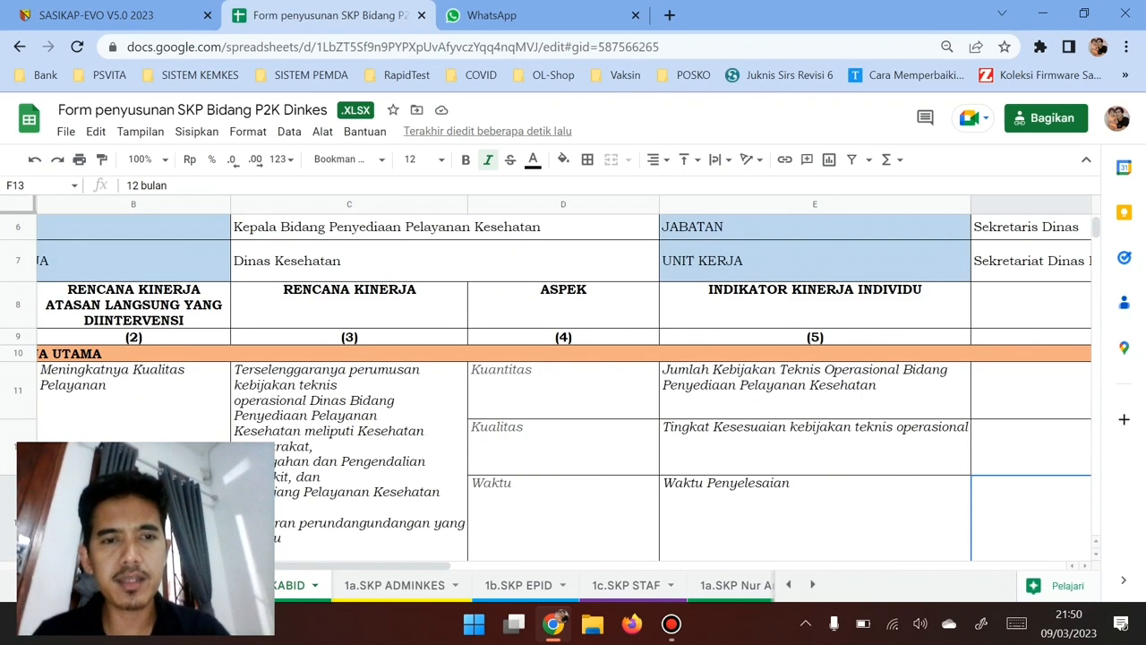
pyautogui.click(358, 461)
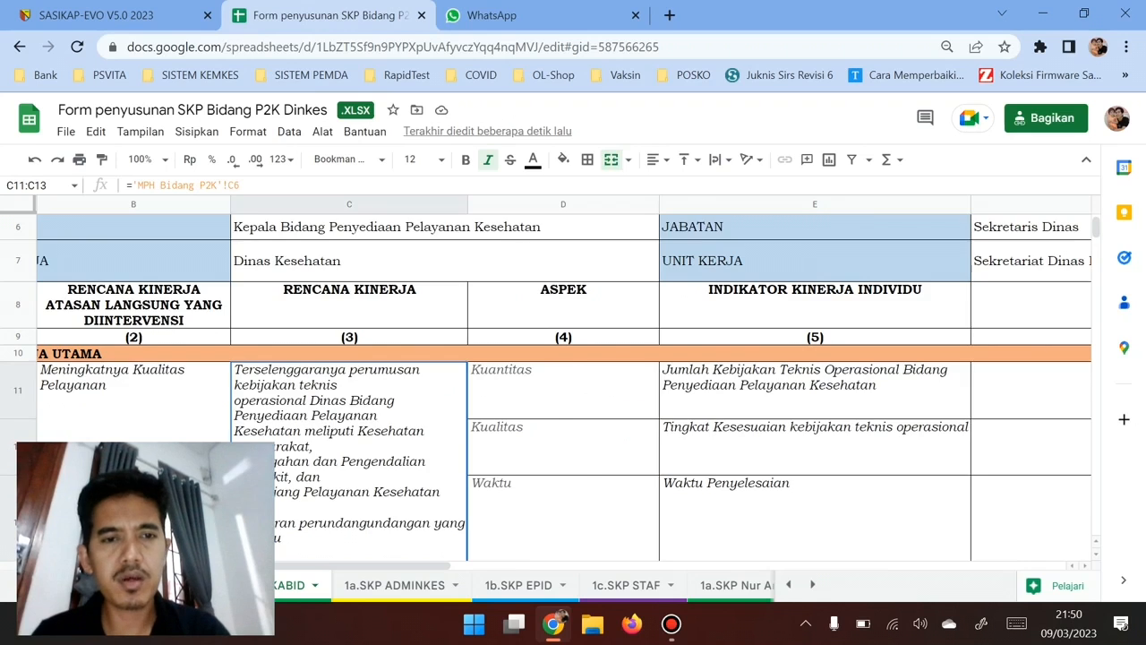
pyautogui.hscroll(2, 564, 376)
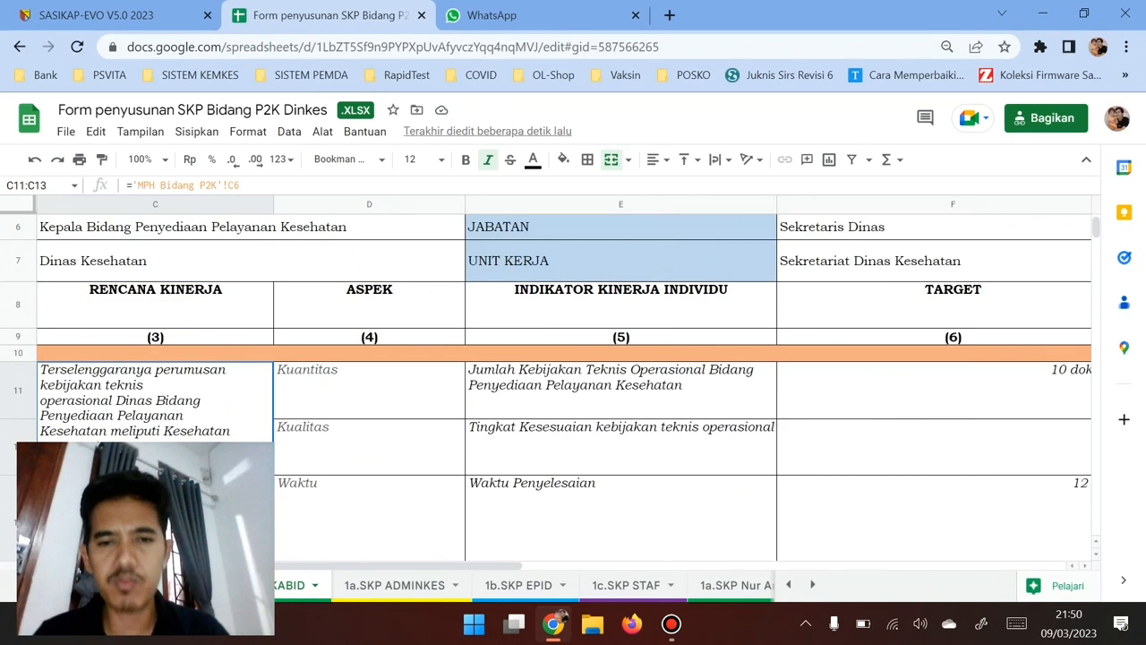
pyautogui.hscroll(2, 564, 376)
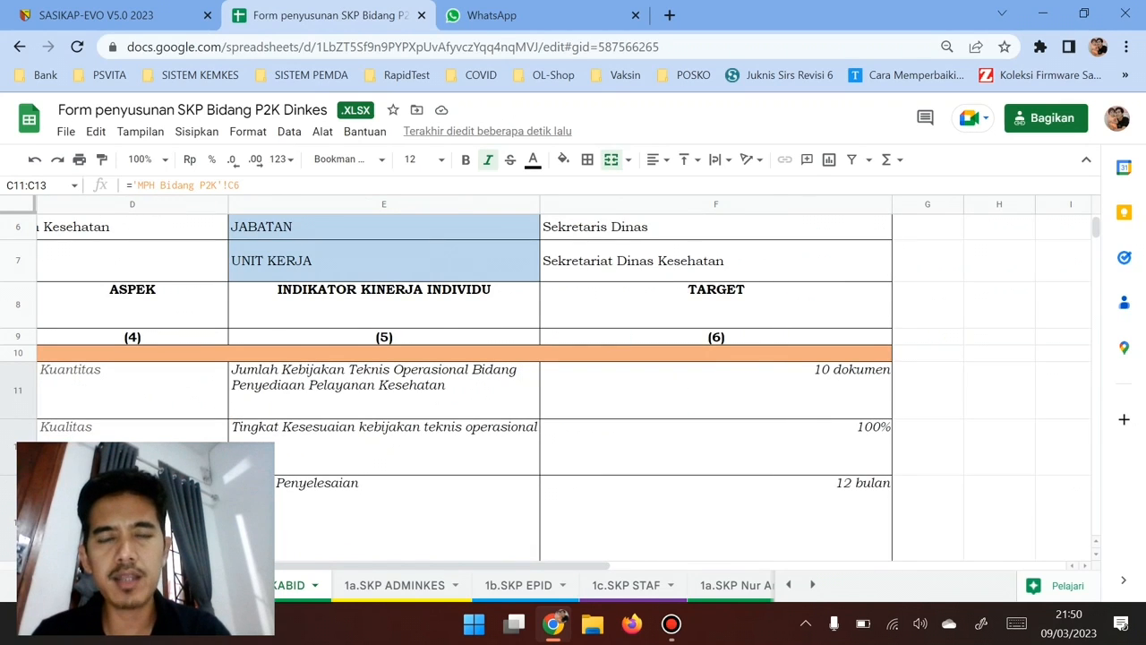
pyautogui.click(717, 519)
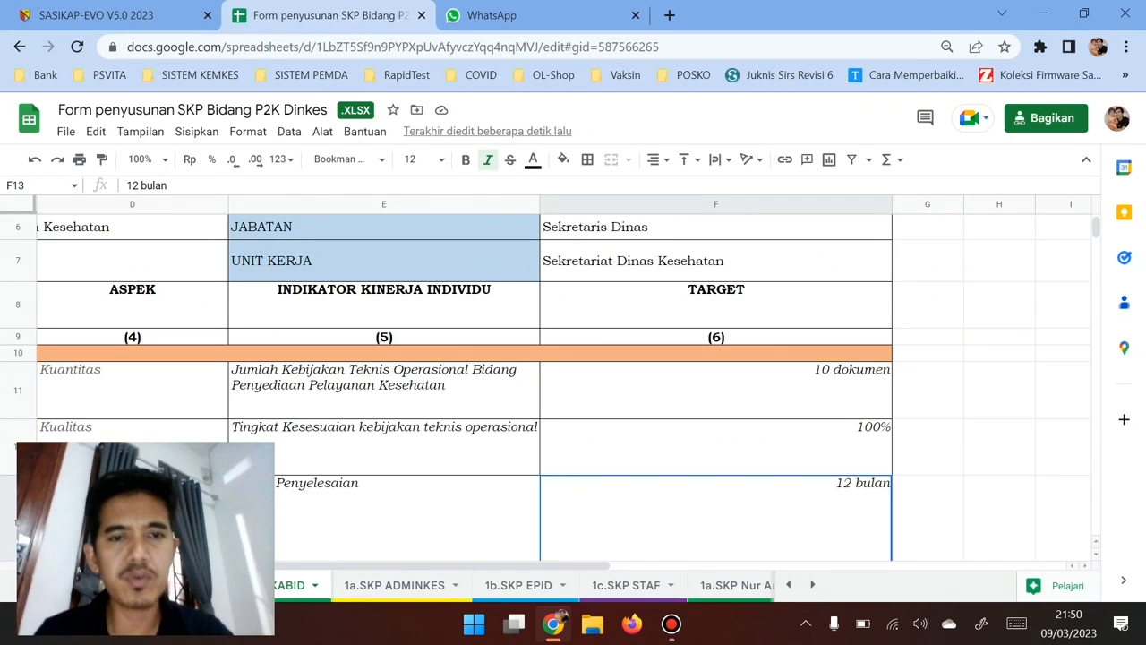
pyautogui.click(235, 467)
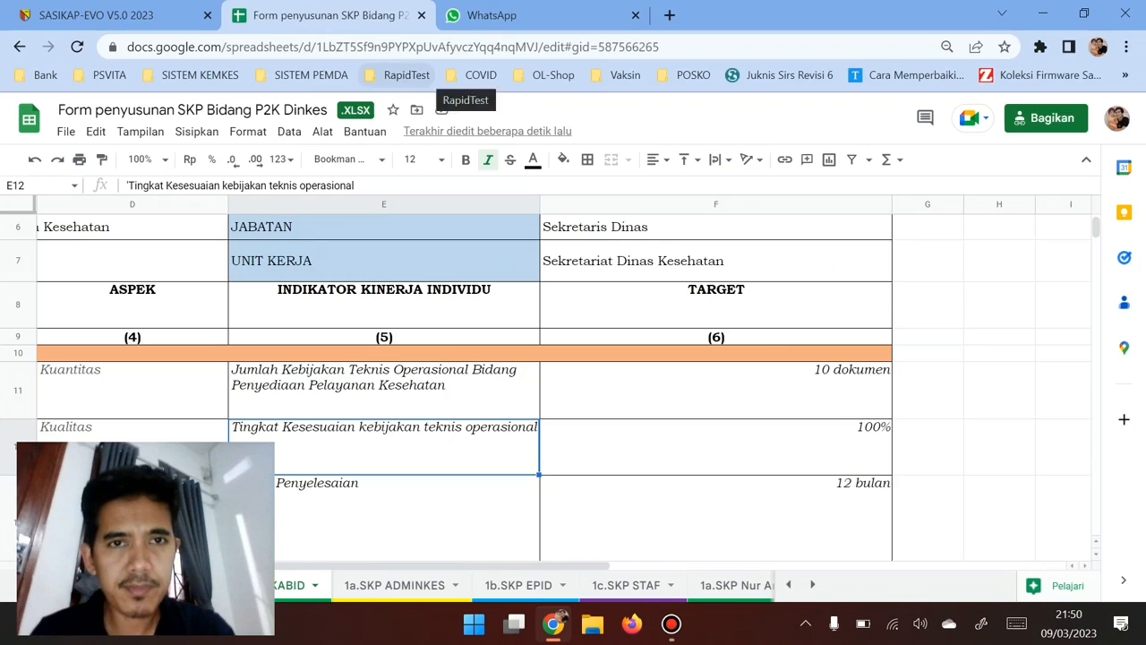
# Step: Switch to the SASIKAP-EVO form and set the Waktu target's start date to 02-01-2023
pyautogui.click(100, 16)
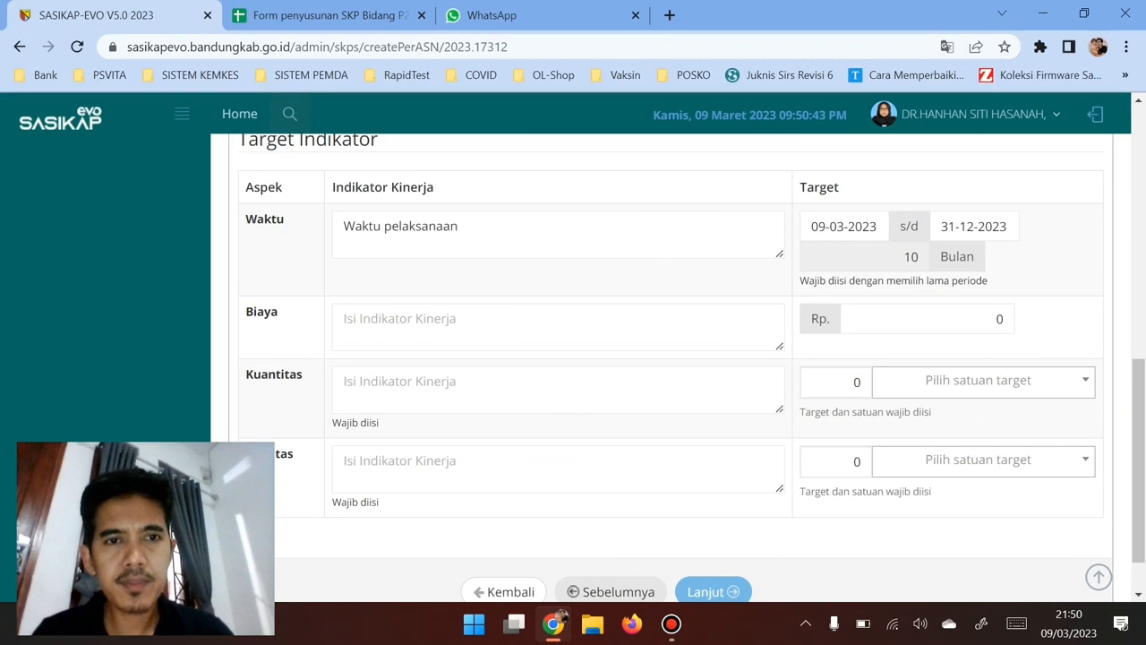
pyautogui.click(427, 226)
pyautogui.scroll(1, 427, 226)
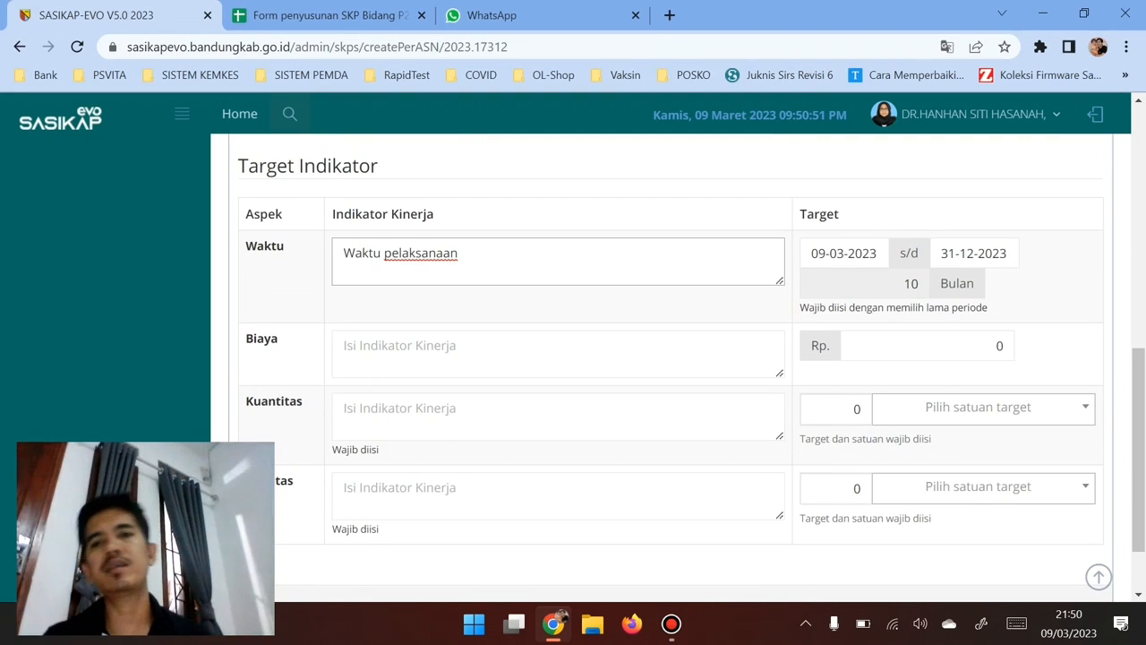
pyautogui.click(844, 253)
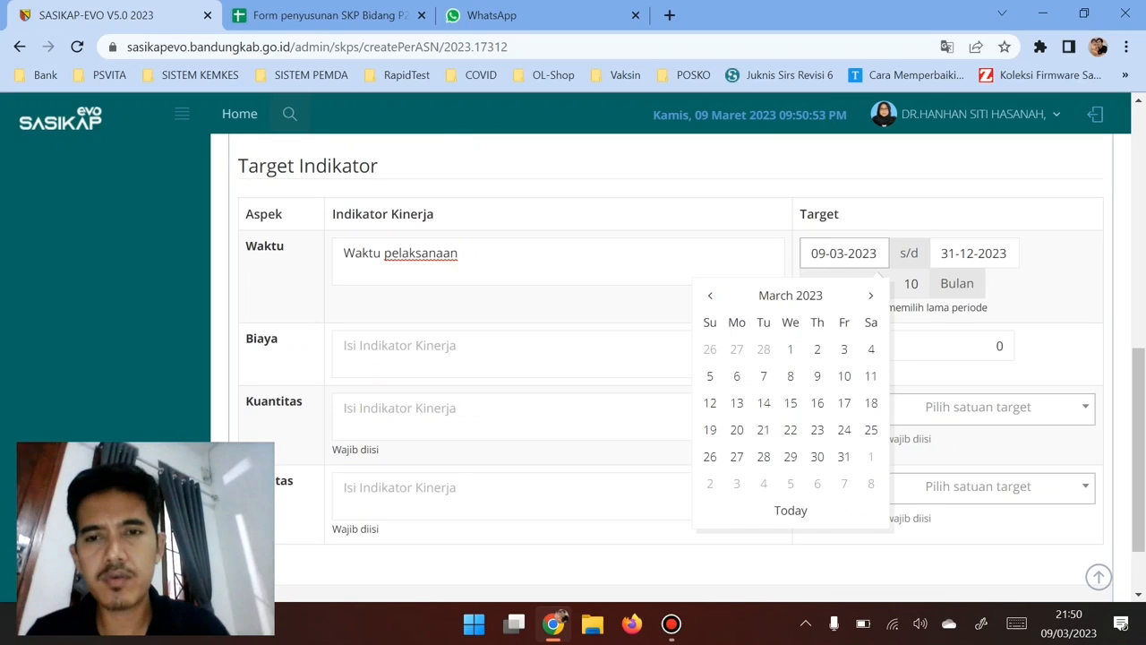
pyautogui.click(710, 295)
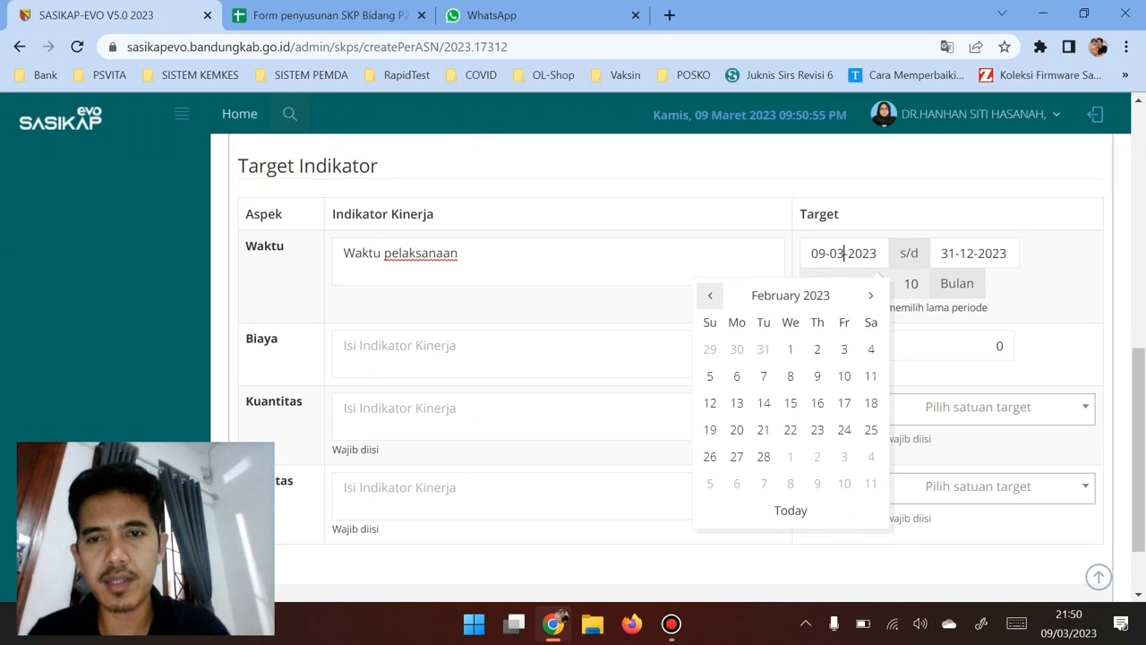
pyautogui.click(710, 296)
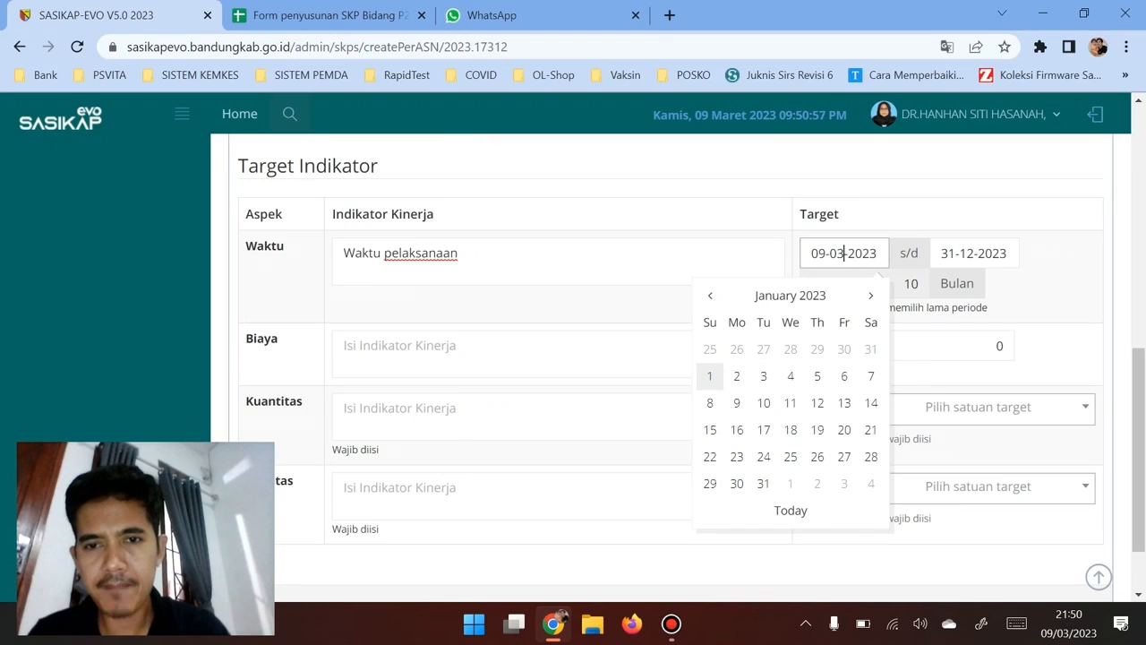
pyautogui.click(736, 376)
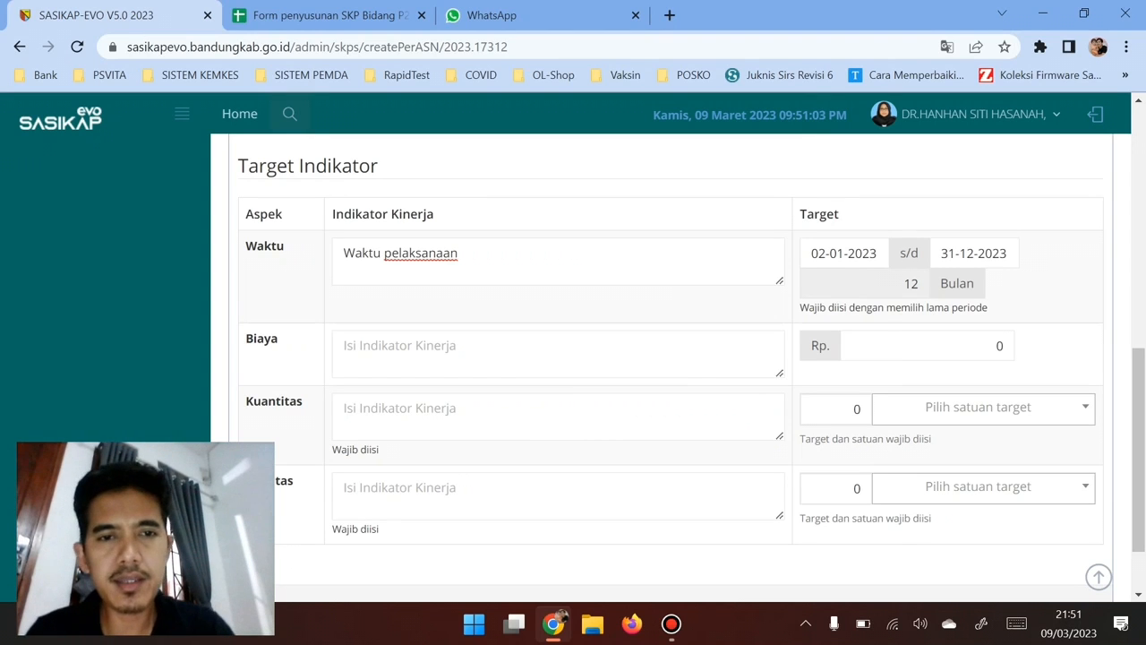
# Step: Check the first work plan's aspects in the KABID sheet for a Biaya indicator, and return to the Target Indikator table in SASIKAP-EVO
pyautogui.click(400, 347)
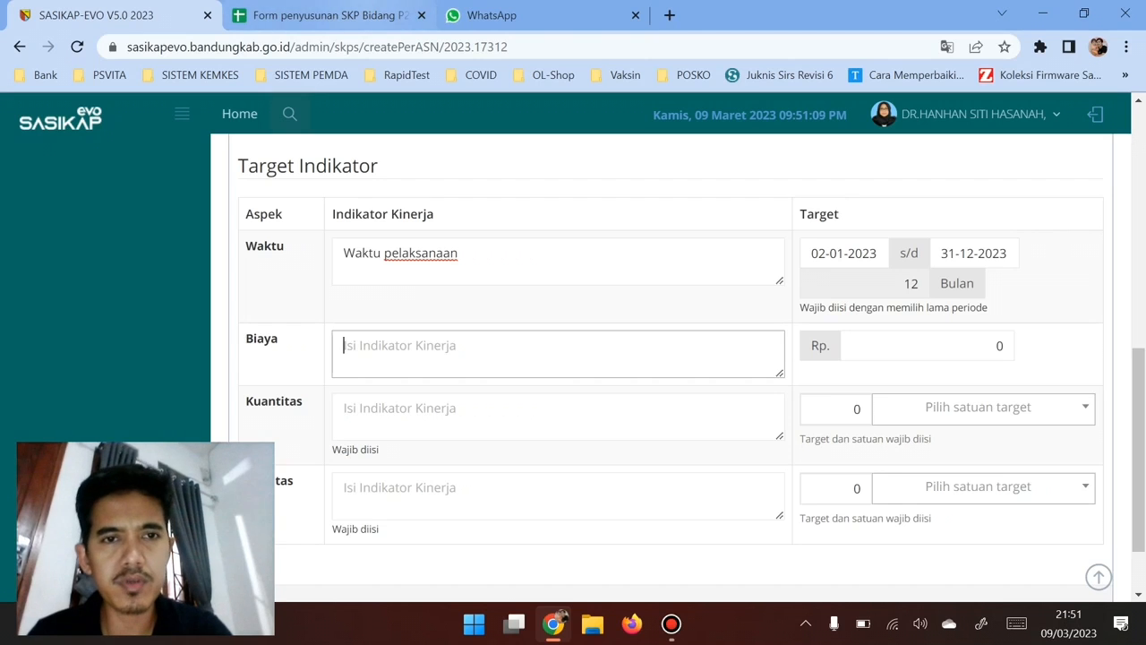
pyautogui.click(323, 15)
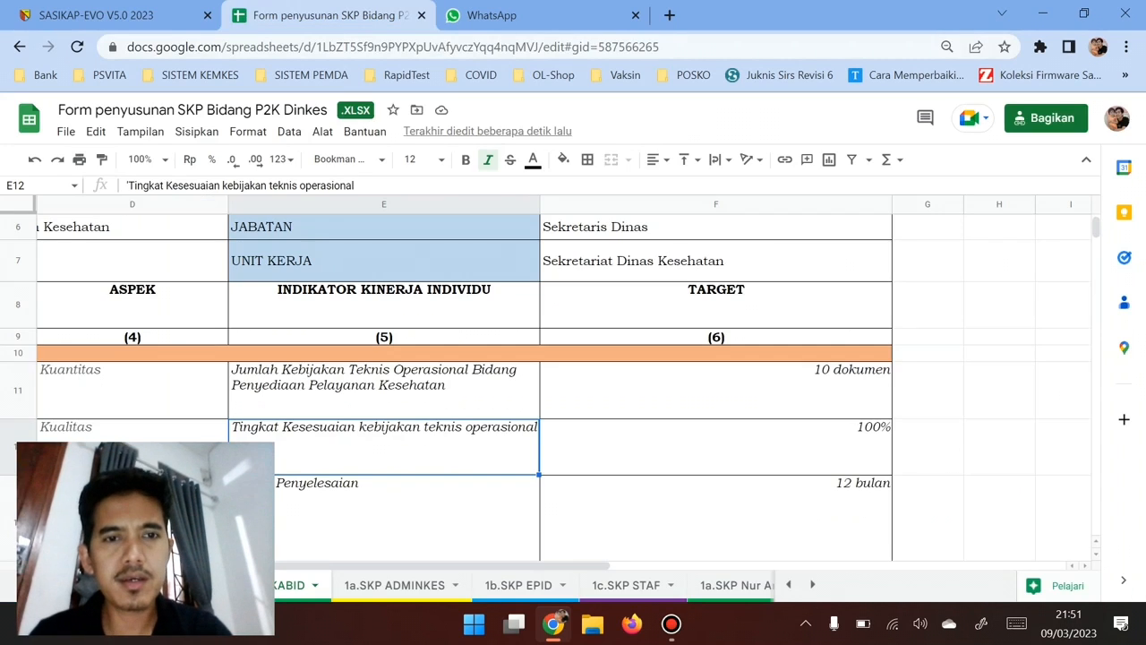
pyautogui.hscroll(-6, 313, 403)
pyautogui.rightClick(312, 403)
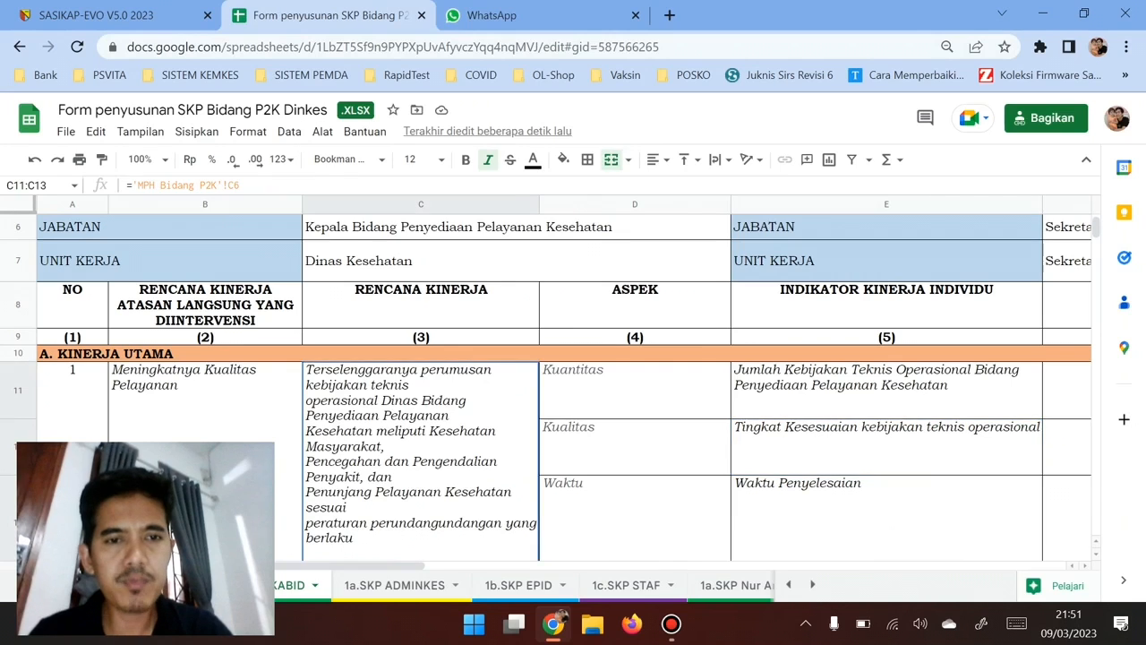
pyautogui.press('Escape')
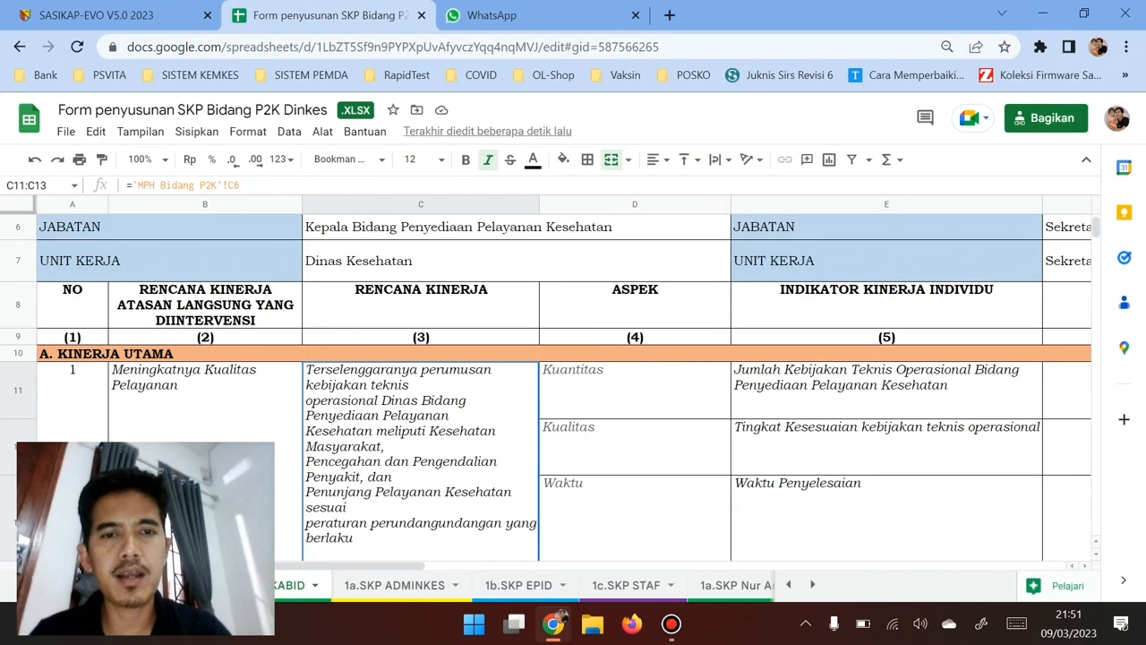
pyautogui.click(627, 391)
pyautogui.click(438, 430)
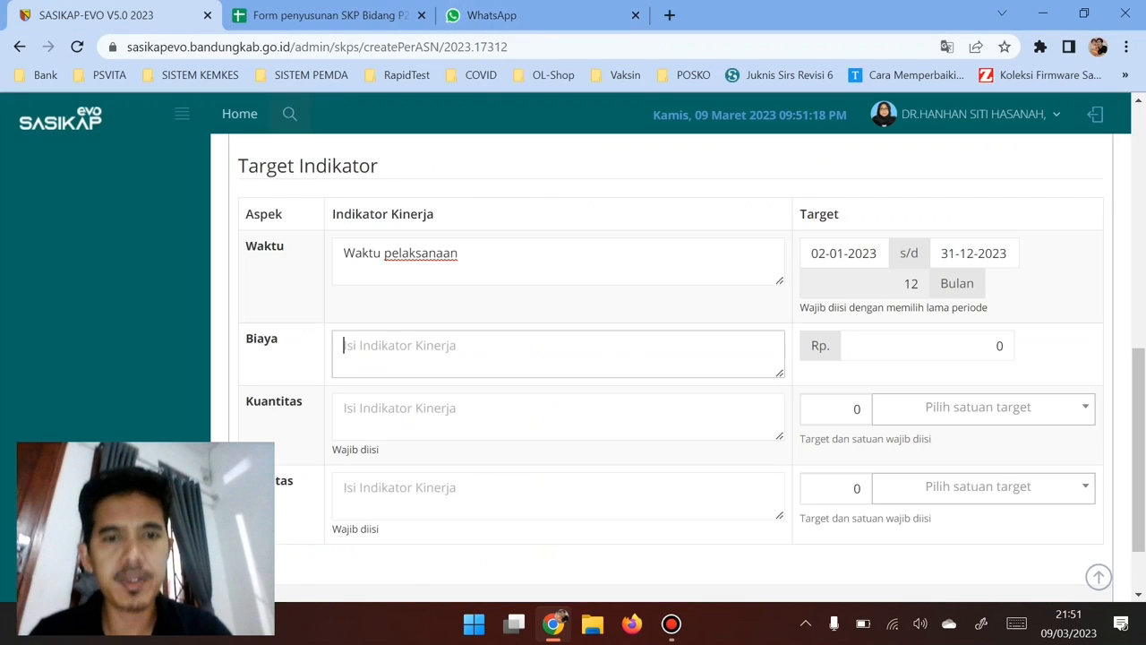
pyautogui.click(96, 16)
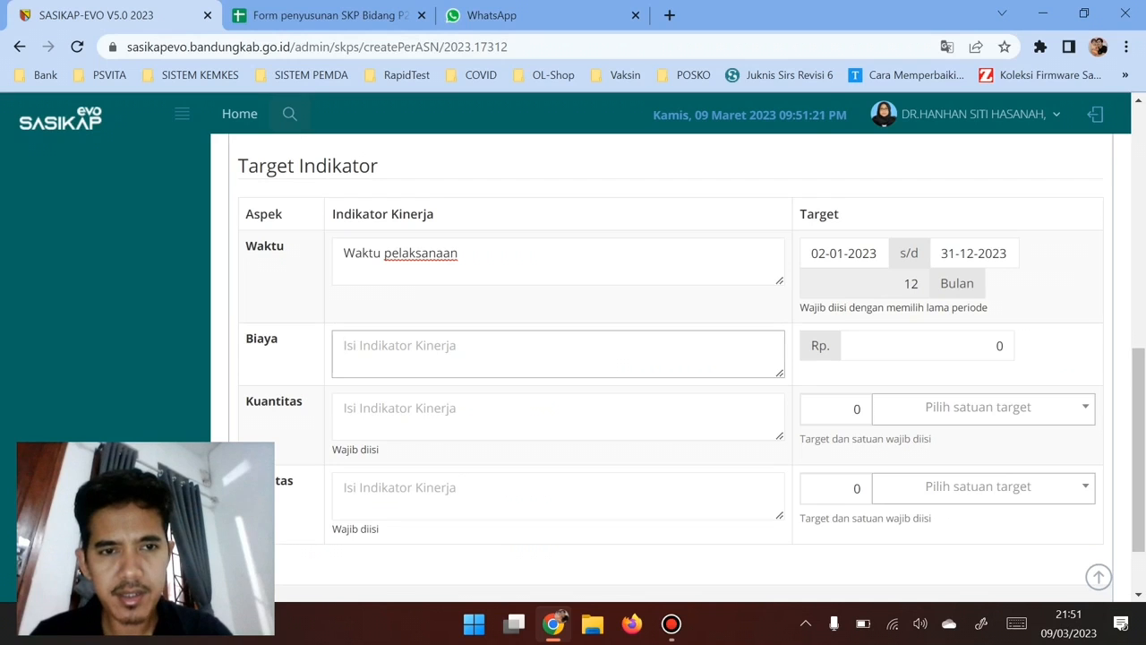
pyautogui.scroll(-1, 673, 367)
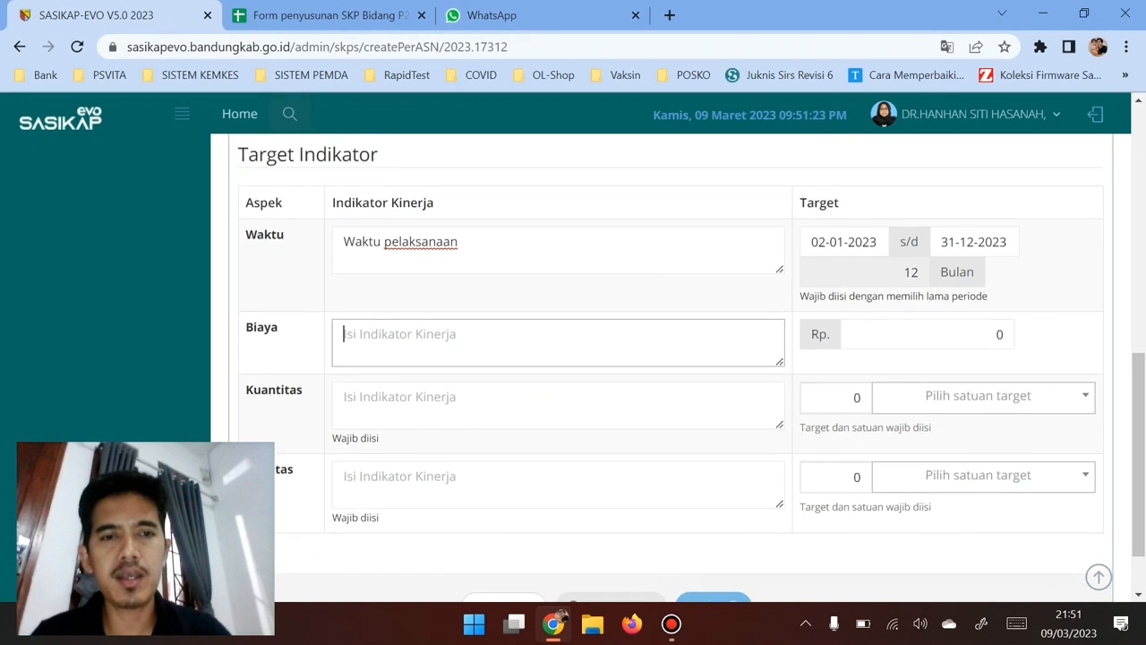
# Step: Copy the Kuantitas indicator text "Jumlah Kebijakan Teknis Operasional Bidang Penyediaan Pelayanan Kesehatan" from the KABID sheet for the form's empty Kuantitas field
pyautogui.click(519, 378)
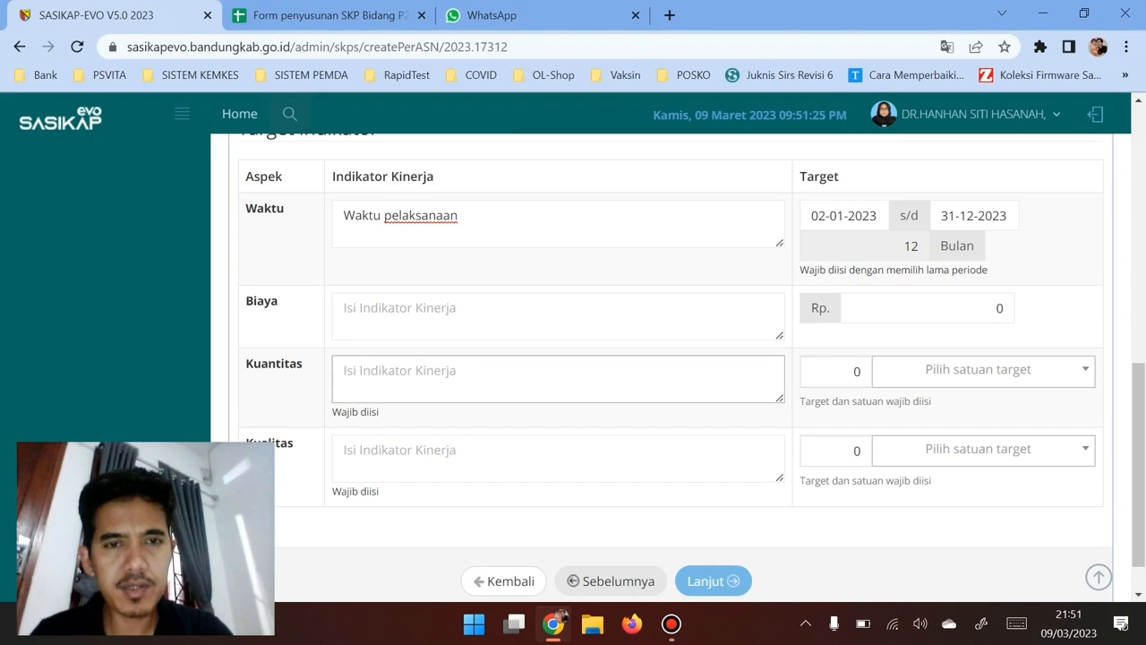
pyautogui.click(331, 15)
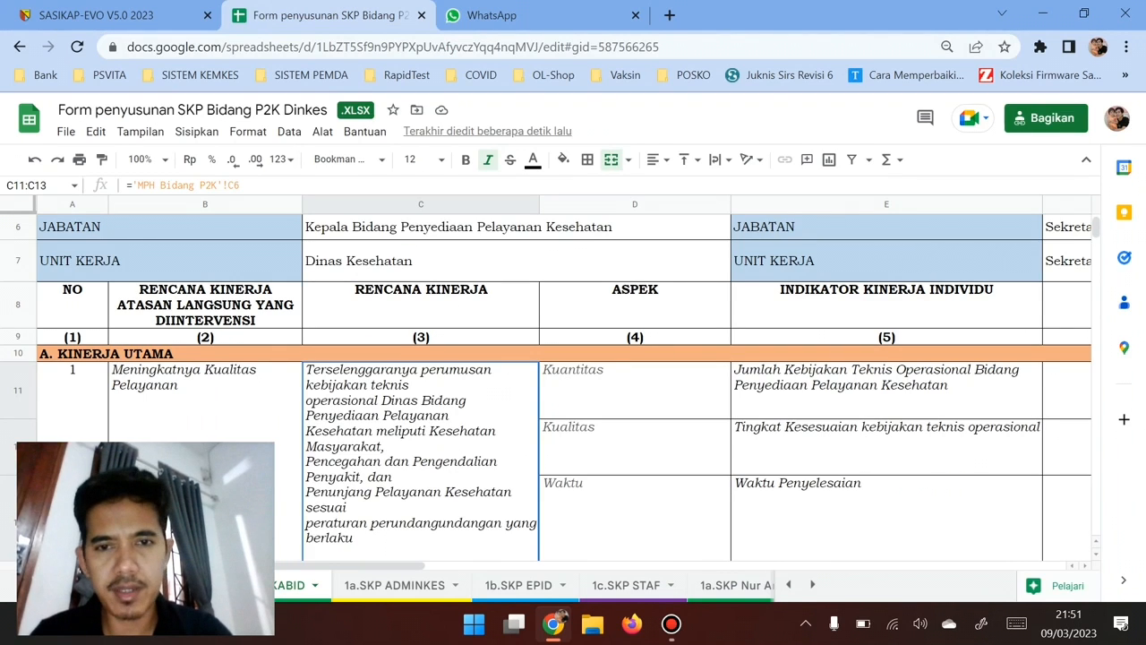
pyautogui.click(635, 390)
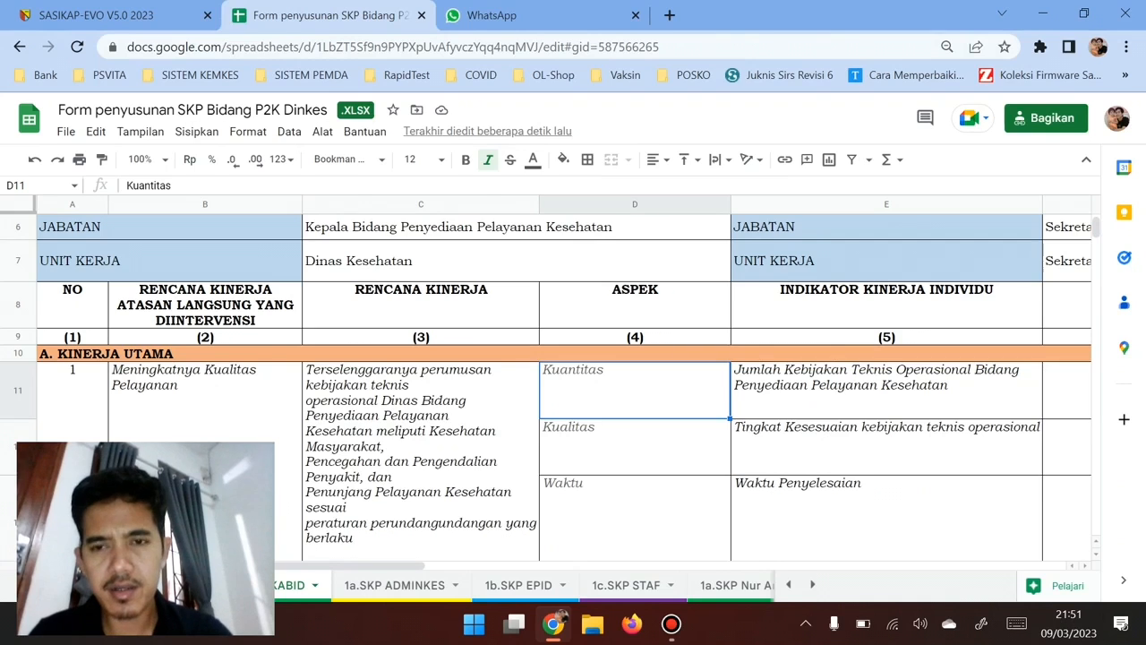
pyautogui.click(886, 390)
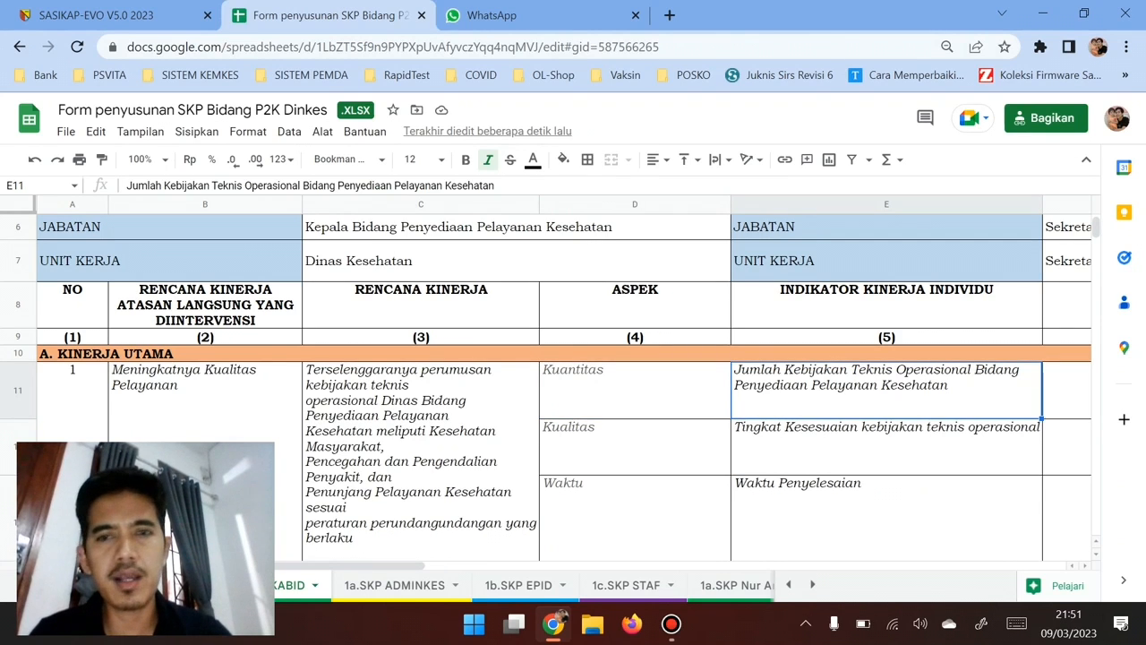
pyautogui.doubleClick(949, 386)
pyautogui.moveTo(949, 386); pyautogui.dragTo(734, 369)
pyautogui.hotkey('ctrl', 'c')
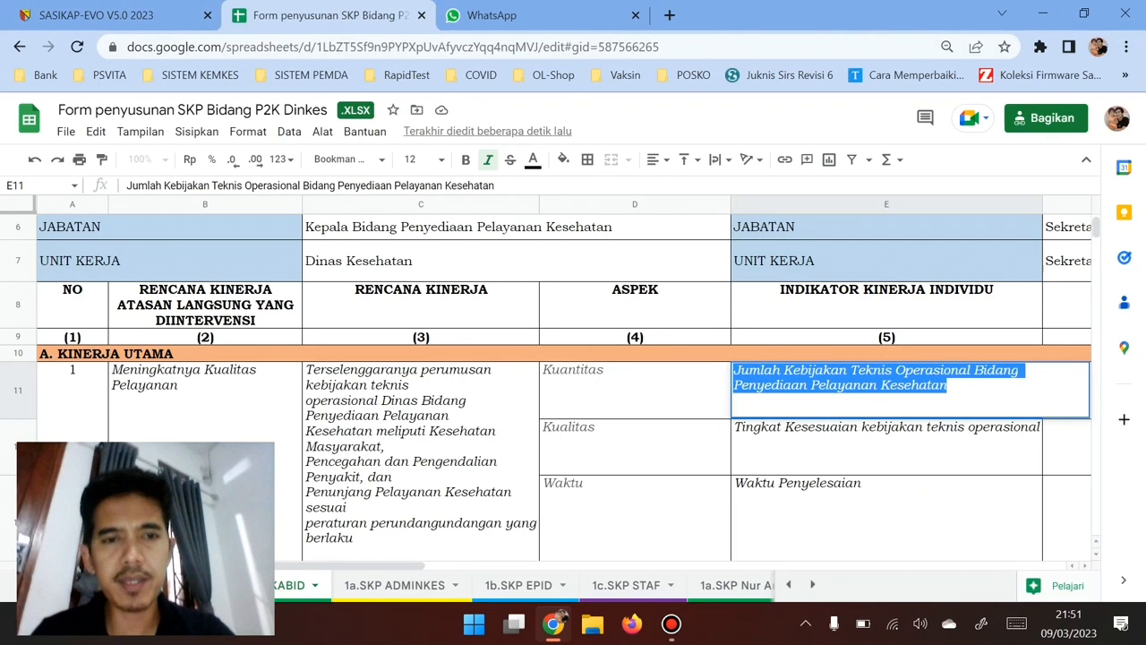
# Step: Switch to the SASIKAP-EVO form and paste the copied indicator text into the Kuantitas indicator field
pyautogui.click(108, 15)
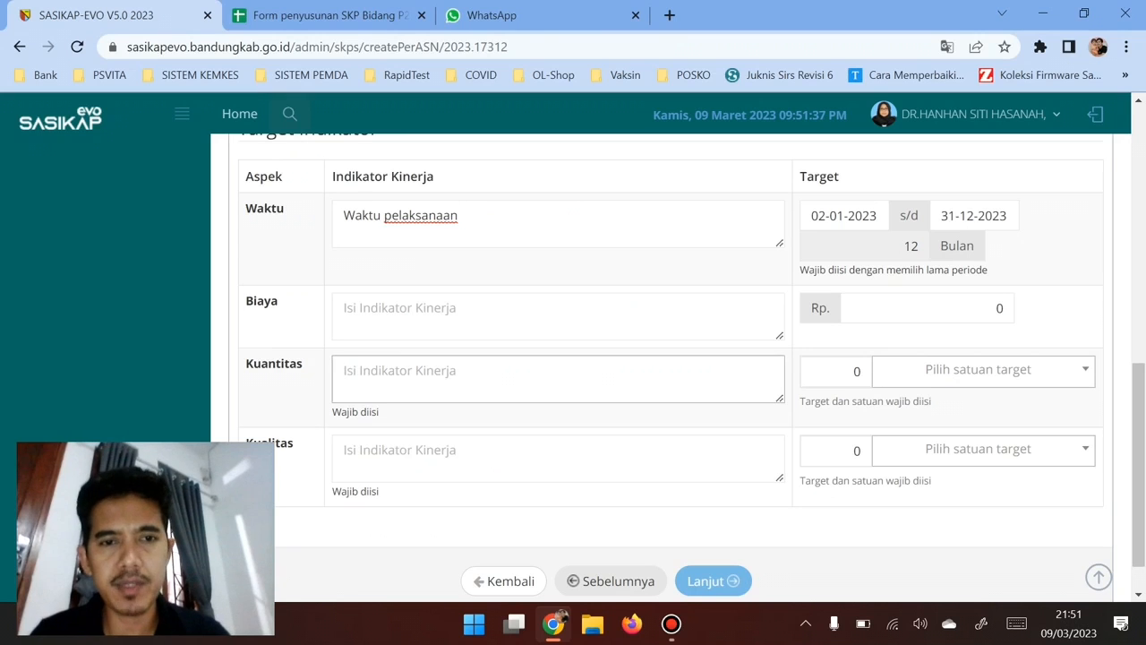
pyautogui.hotkey('ctrl', 'v')
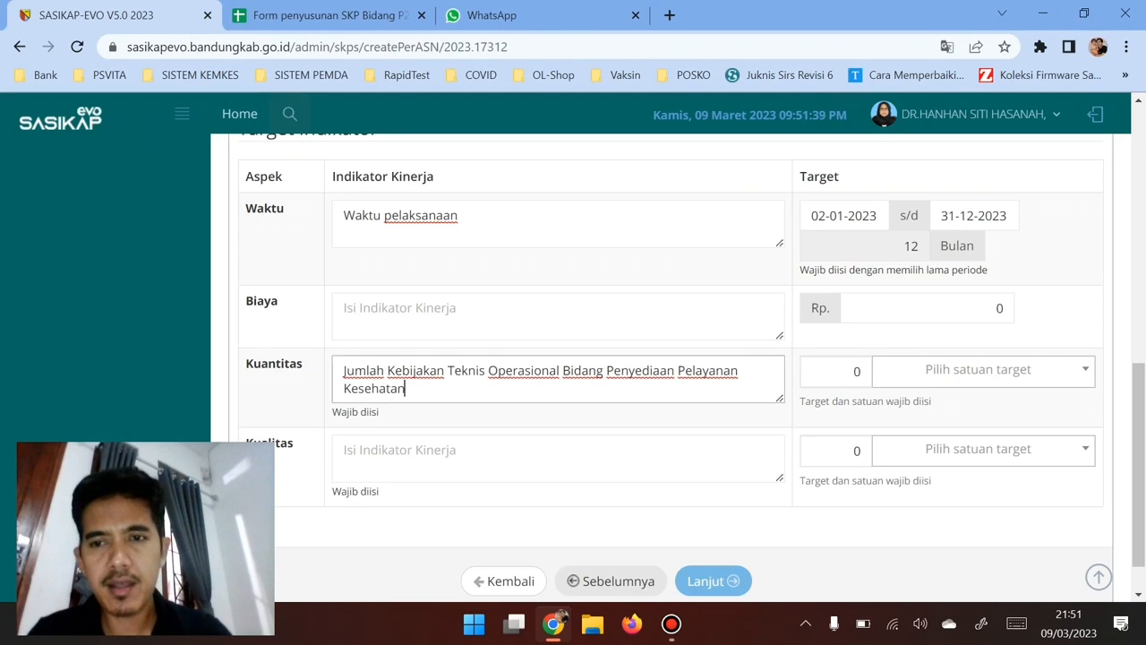
pyautogui.click(851, 371)
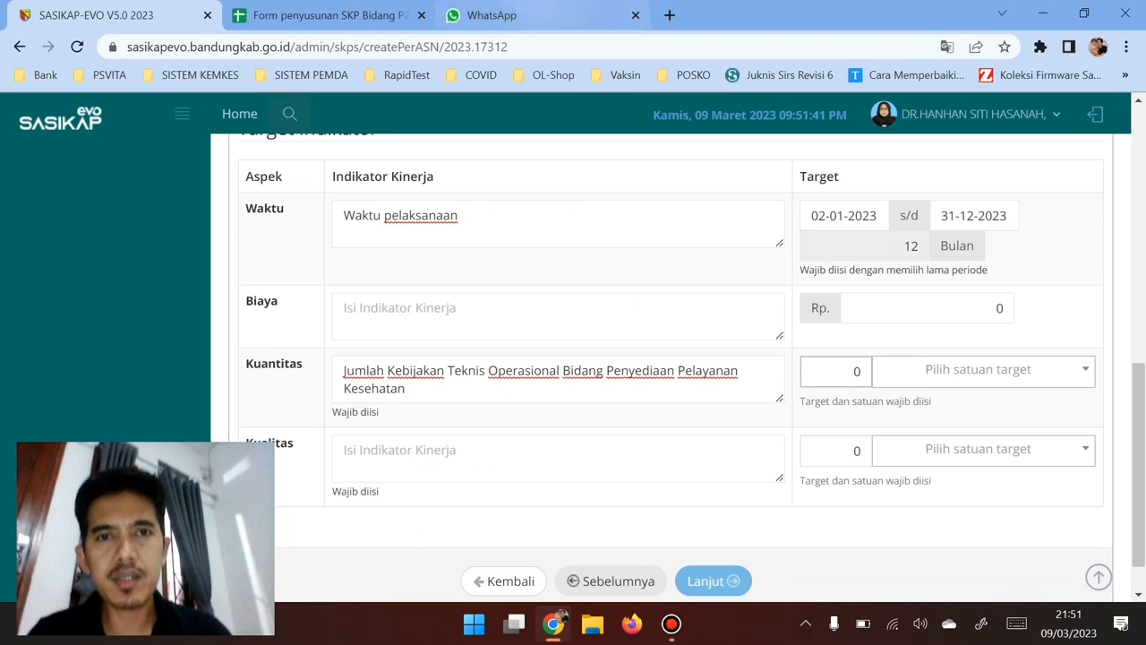
# Step: Look up the target of the first work plan's Kuantitas indicator in the KABID sheet
pyautogui.click(304, 16)
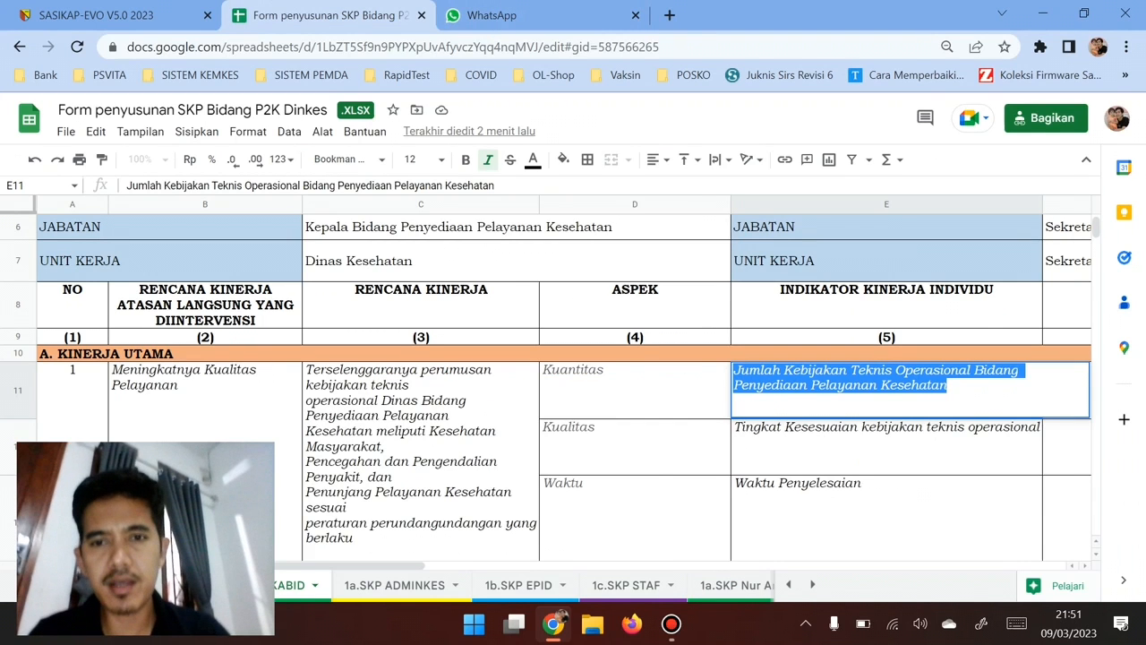
pyautogui.hscroll(8, 525, 390)
pyautogui.click(525, 390)
pyautogui.hscroll(15, 525, 390)
pyautogui.hscroll(-20, 525, 390)
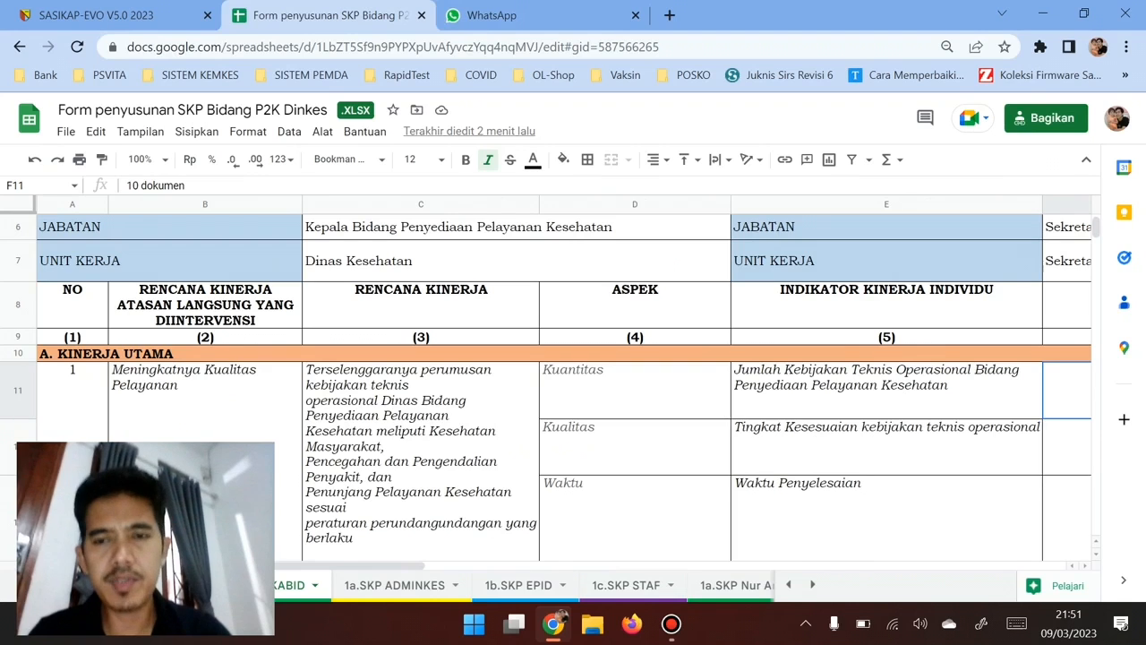
pyautogui.click(887, 390)
pyautogui.press('Right')
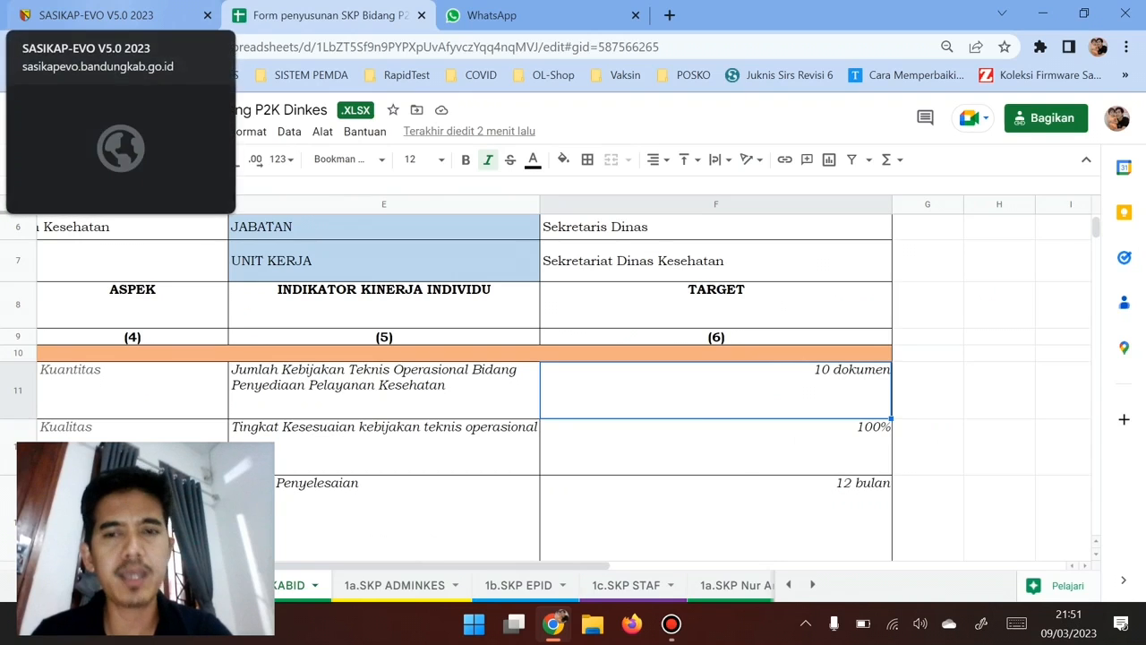
# Step: Return to the SASIKAP-EVO form and set the Kuantitas target to 10 with the unit Dokumen
pyautogui.click(96, 15)
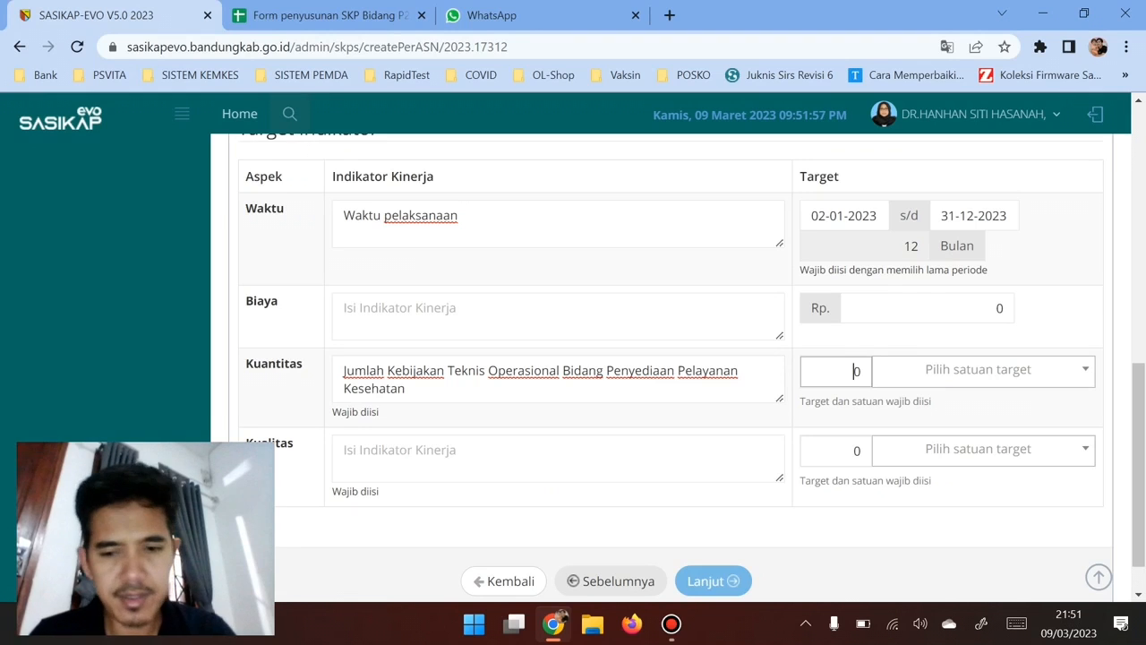
pyautogui.write('1')
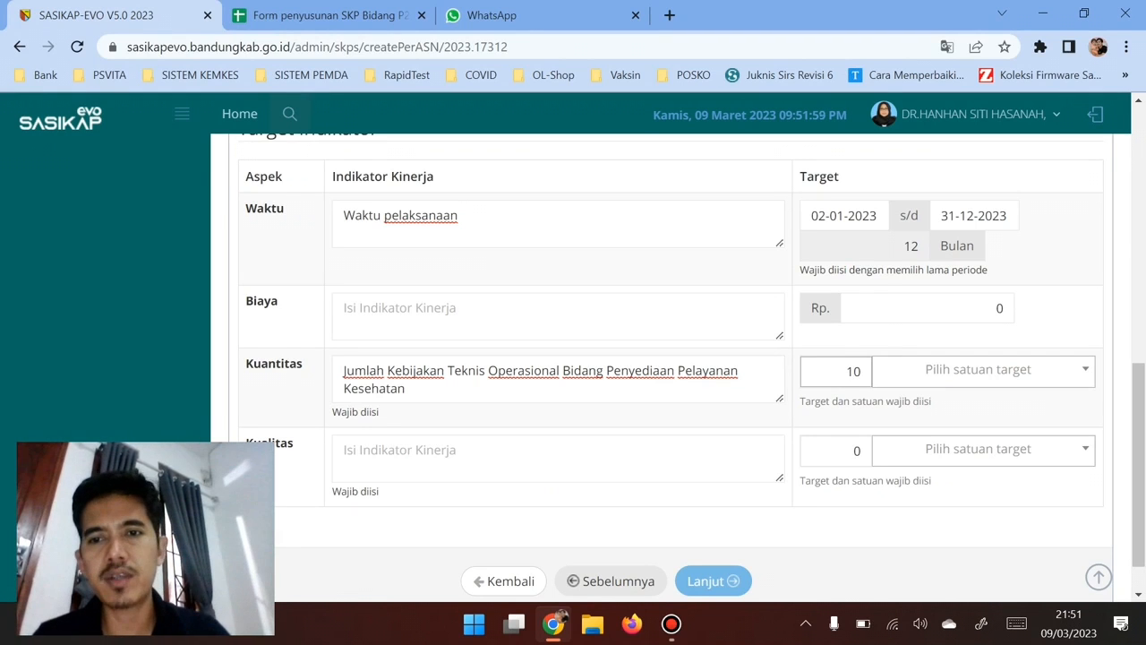
pyautogui.press('Tab')
pyautogui.write('d')
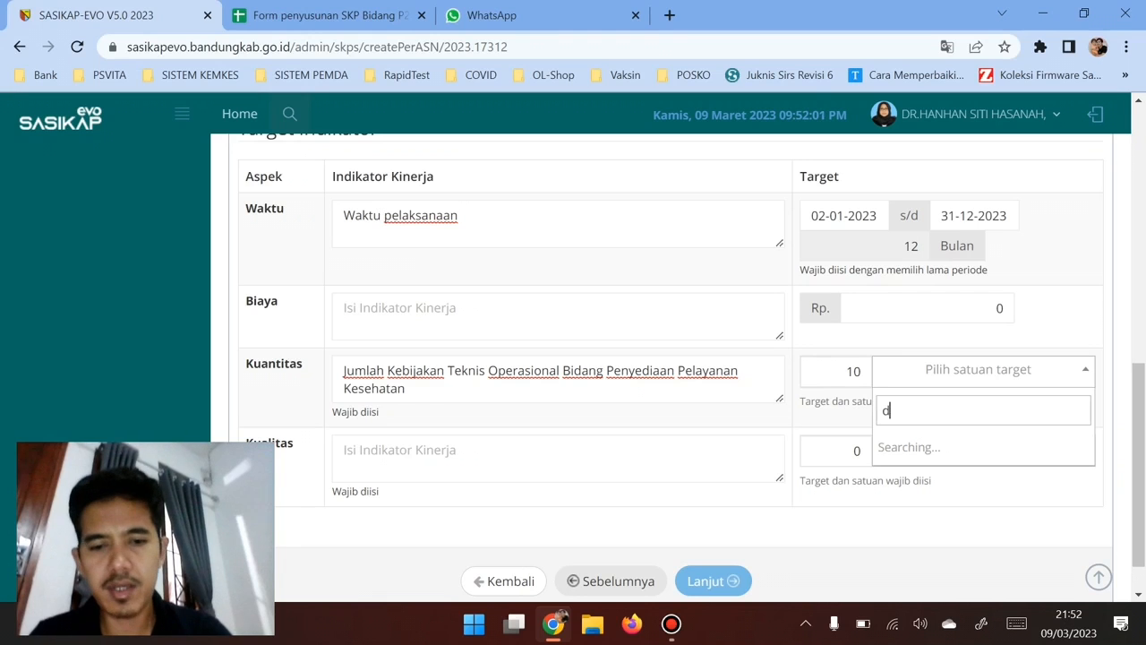
pyautogui.write('okumen')
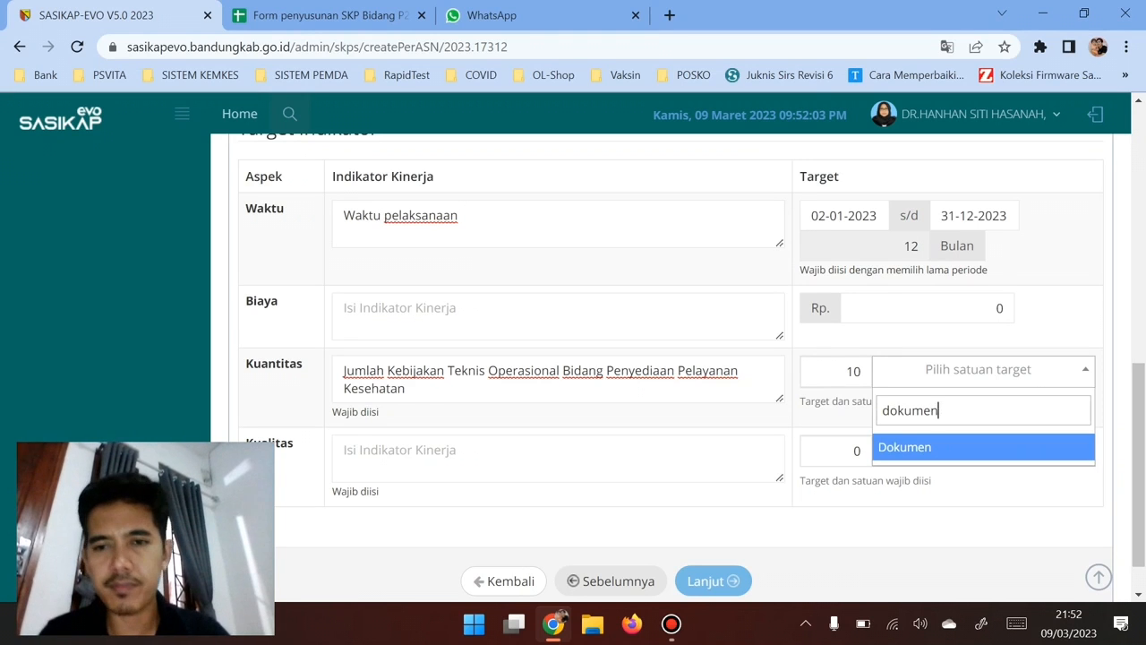
pyautogui.press('Return')
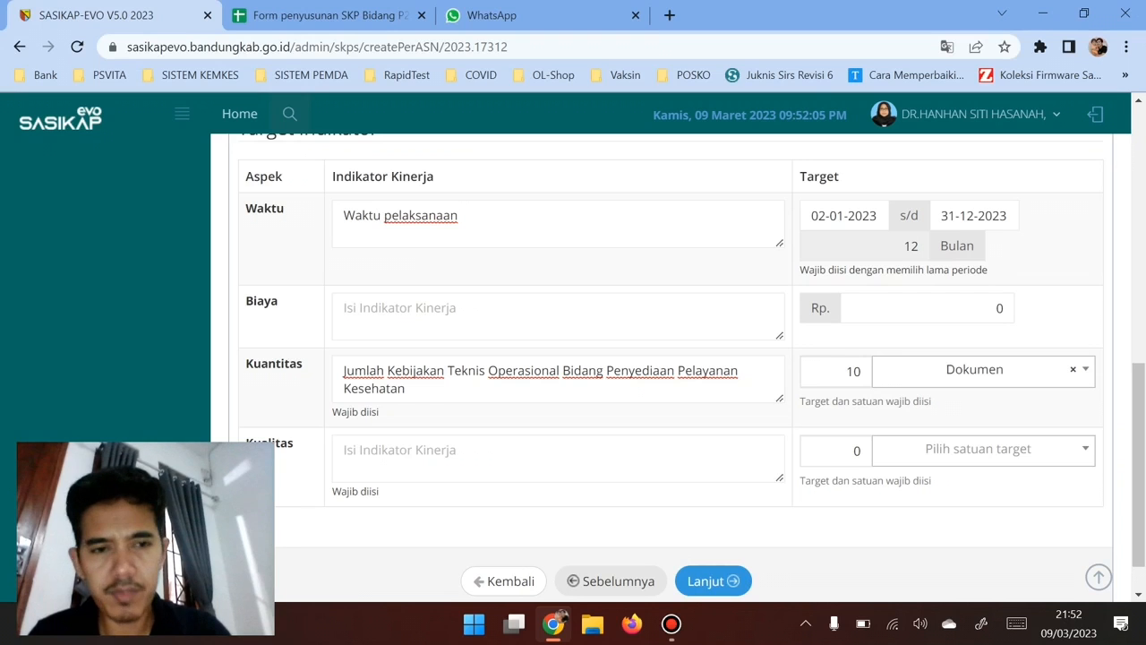
# Step: Copy the Kualitas indicator "Tingkat Kesesuaian kebijakan teknis operasional" from the KABID sheet into the Kualitas indicator field of the SASIKAP-EVO form
pyautogui.click(475, 459)
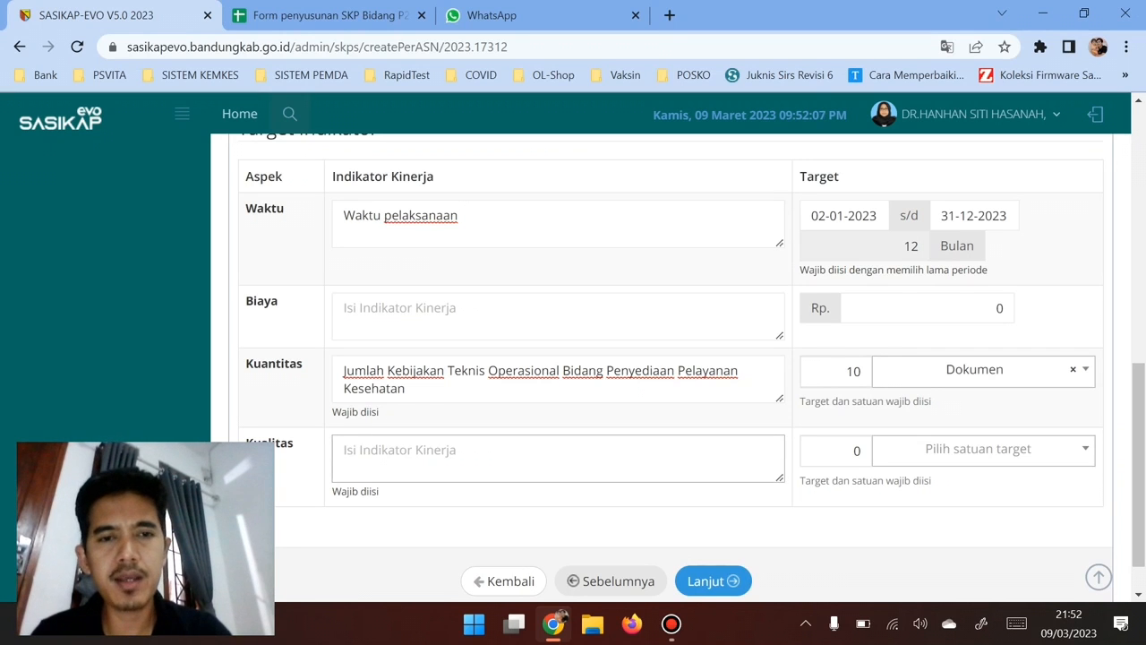
pyautogui.click(344, 15)
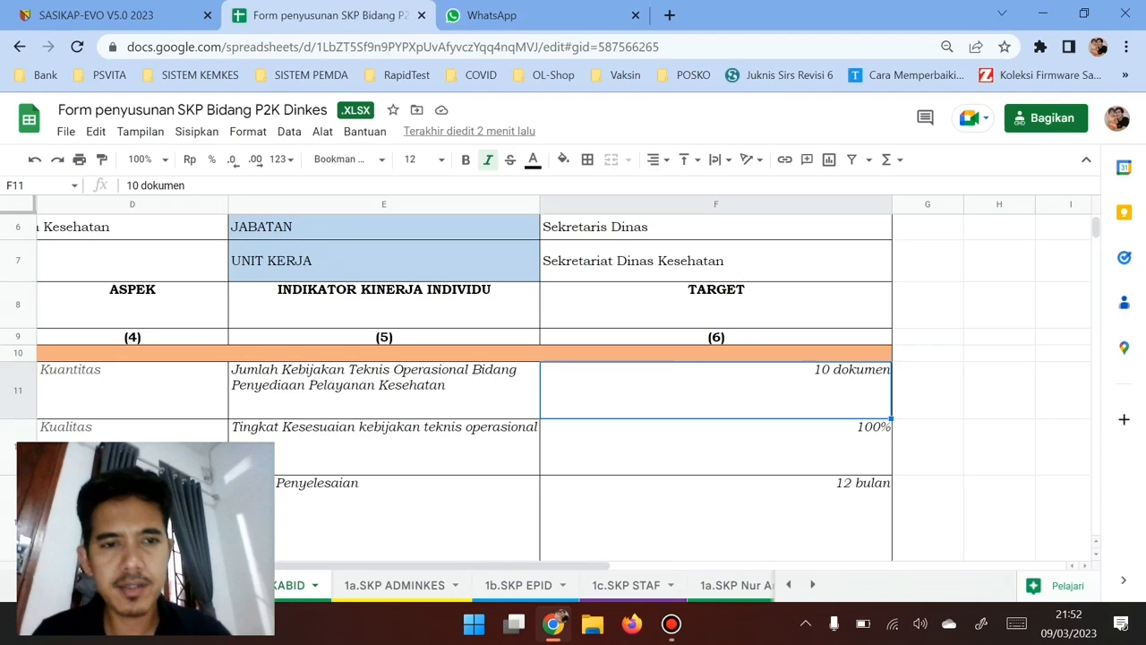
pyautogui.click(192, 434)
pyautogui.doubleClick(384, 446)
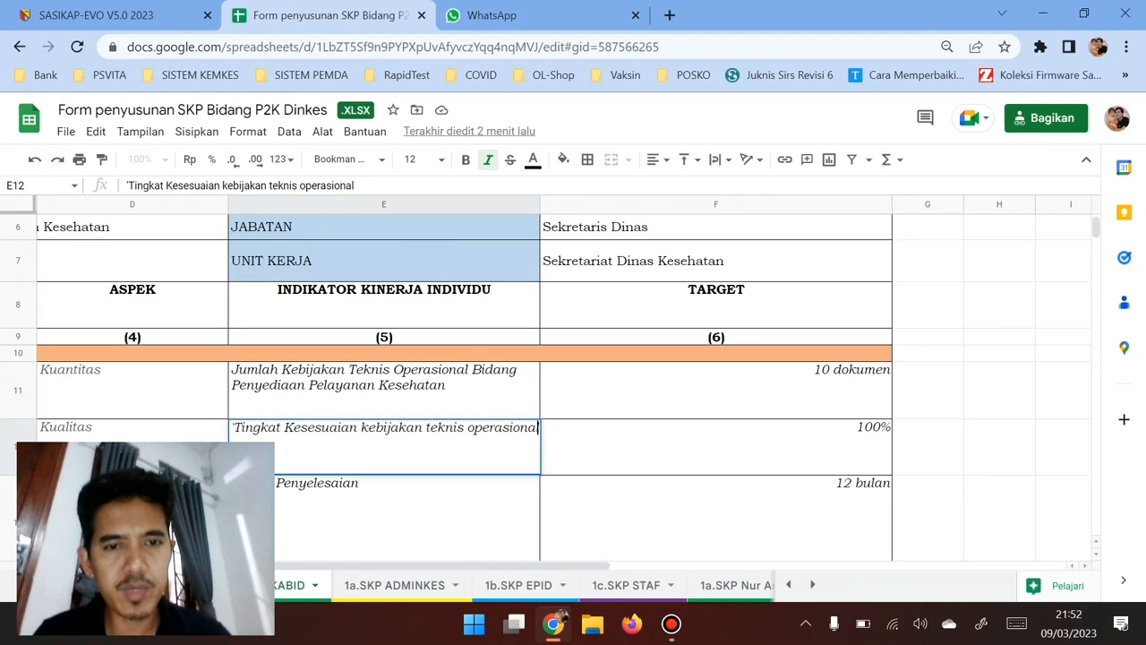
pyautogui.hotkey('ctrl', 'a')
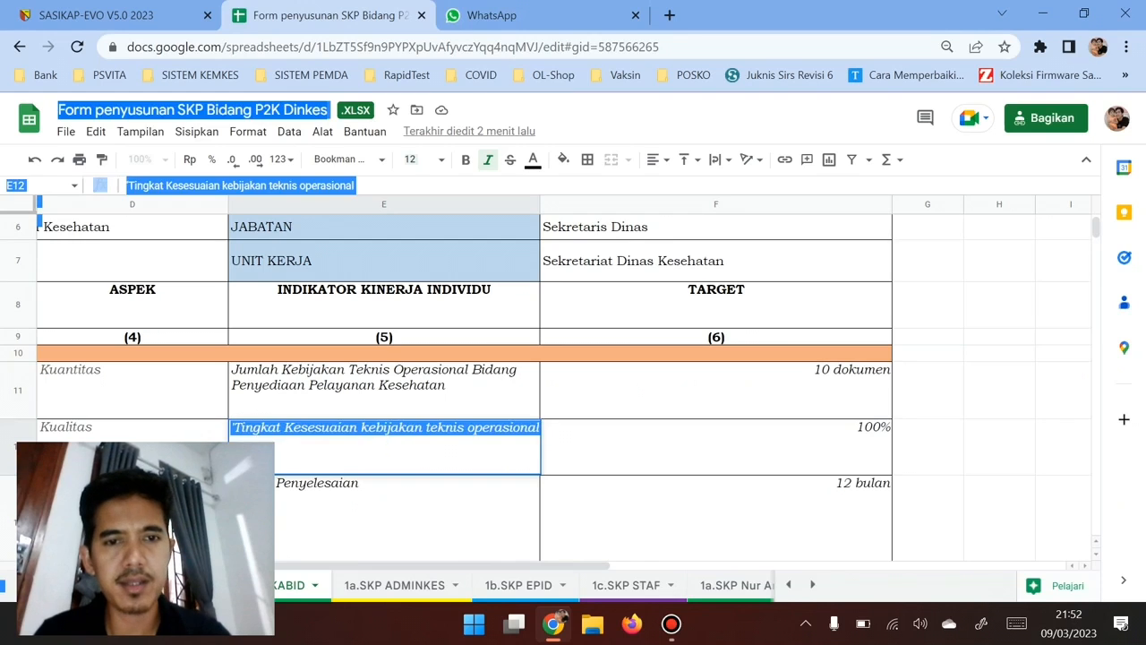
pyautogui.click(437, 428)
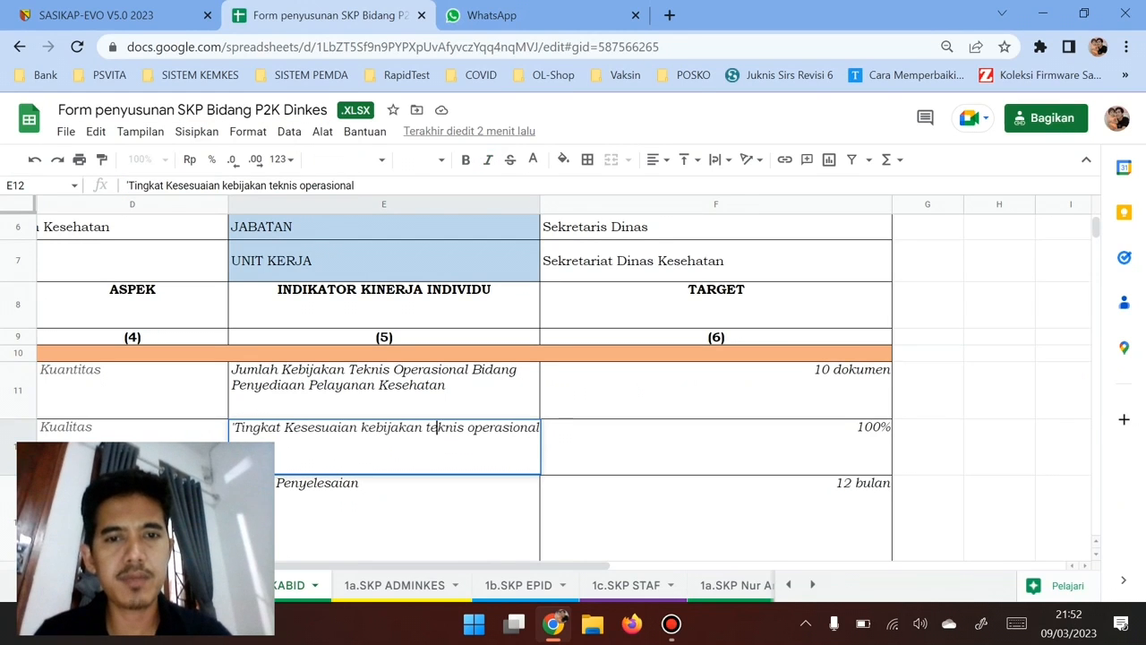
pyautogui.moveTo(536, 428); pyautogui.dragTo(231, 428)
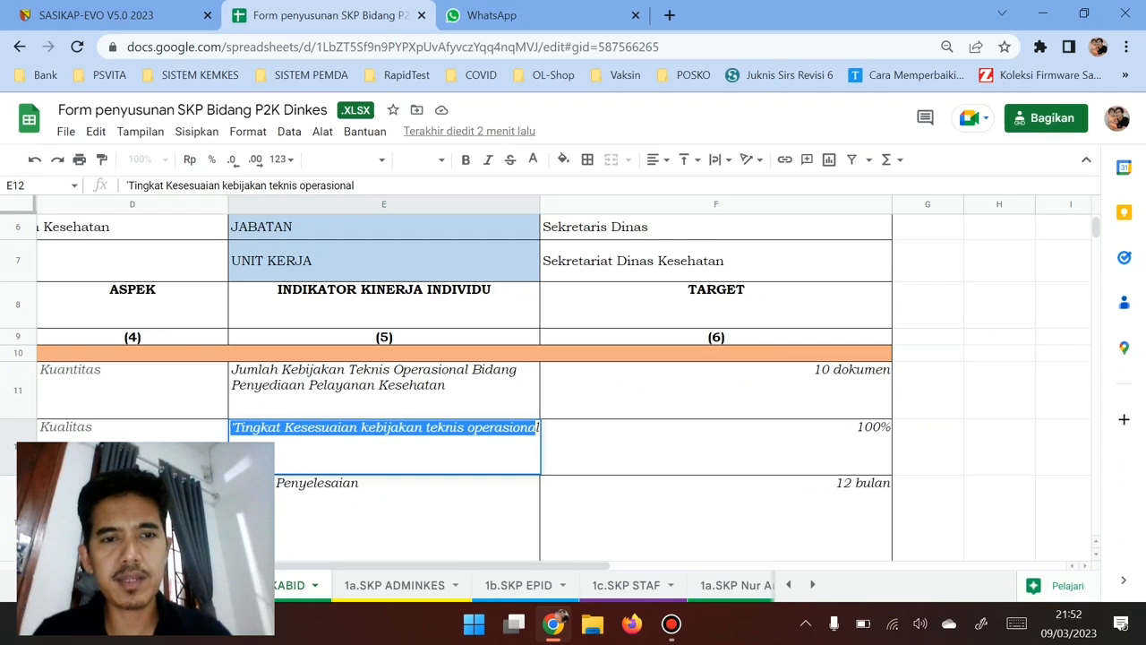
pyautogui.hotkey('ctrl', 'c')
pyautogui.hotkey('ctrl', '1')
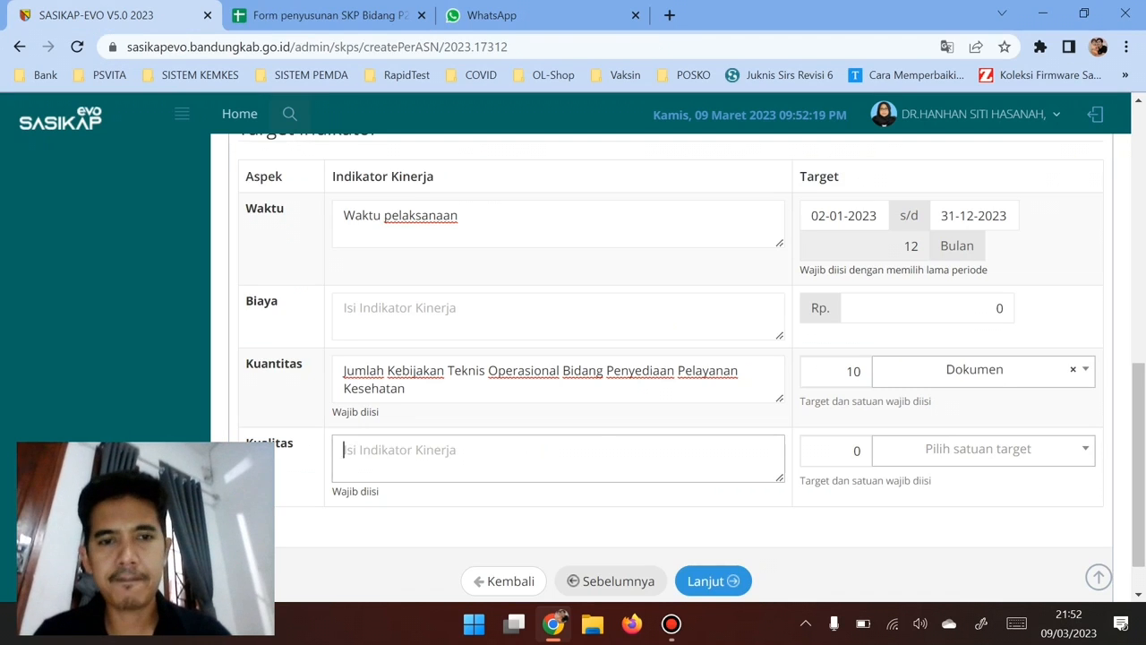
pyautogui.hotkey('ctrl', 'v')
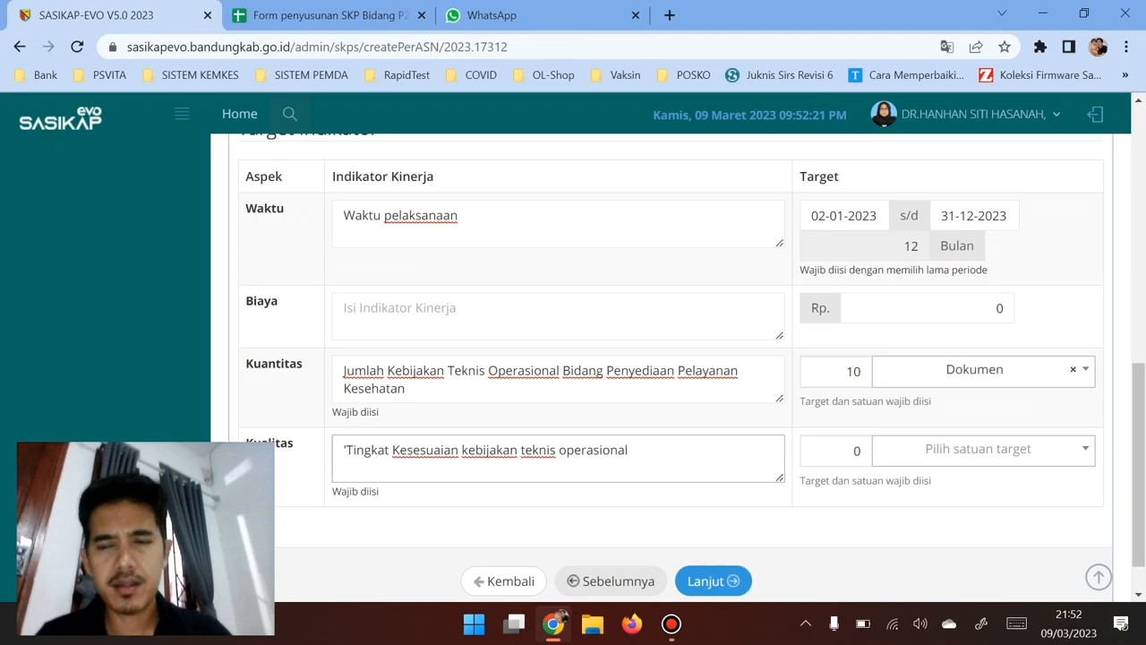
# Step: Set the Kualitas target to 100 with the unit Persen
pyautogui.click(853, 452)
pyautogui.write('1')
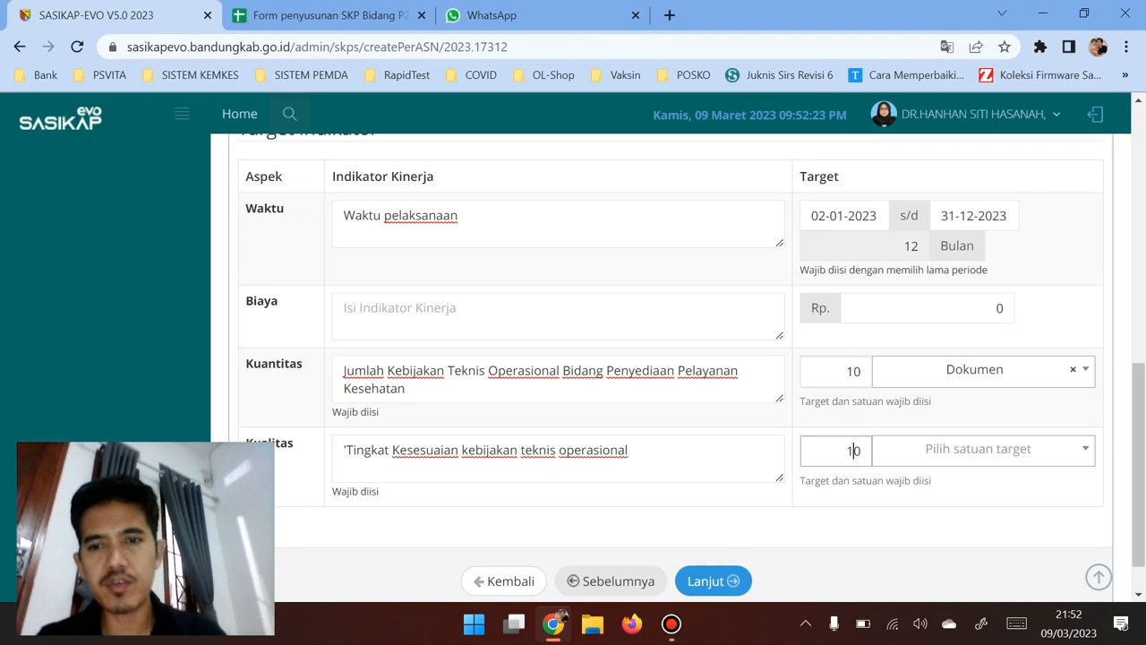
pyautogui.write('0')
pyautogui.press('Tab')
pyautogui.press('Down')
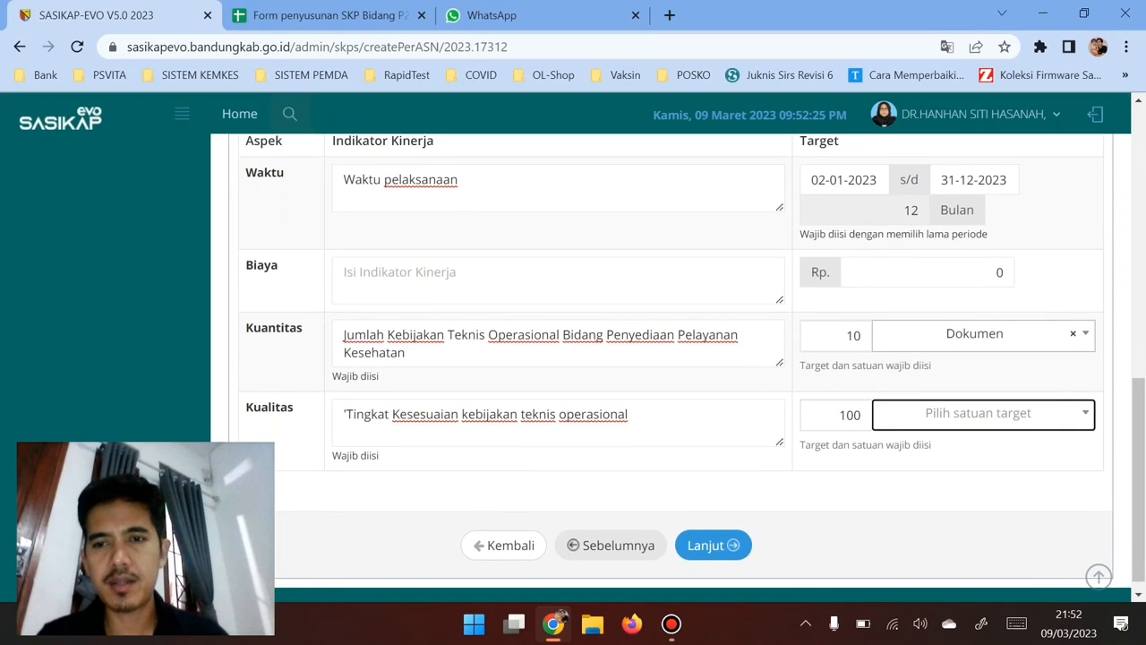
pyautogui.press('Return')
pyautogui.write('pers')
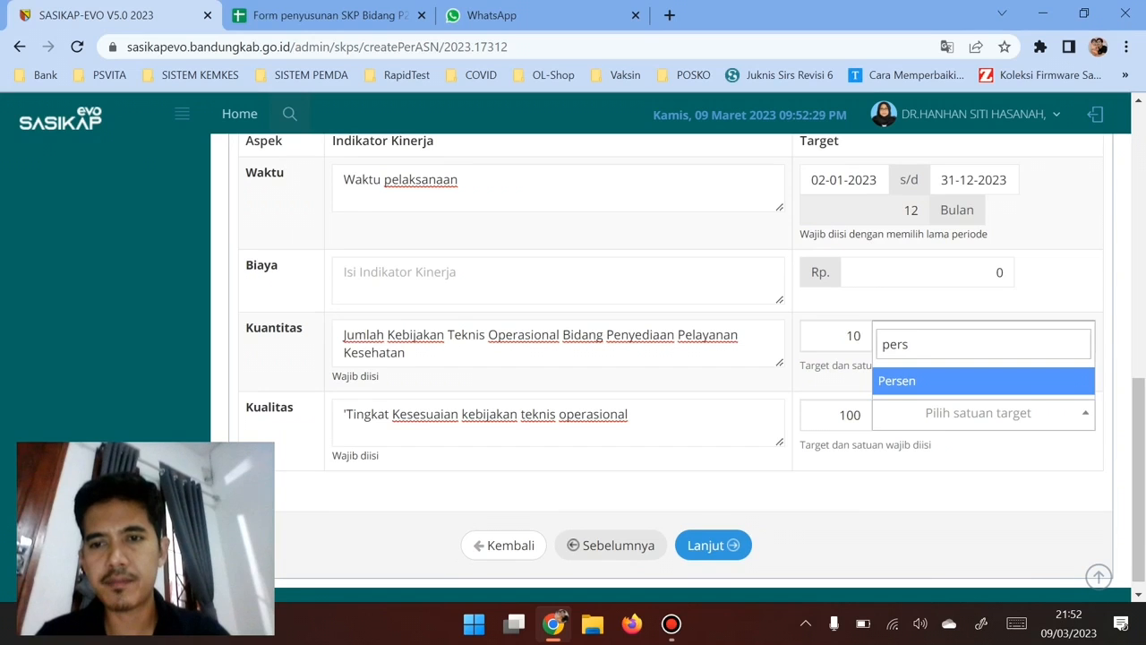
pyautogui.press('Return')
pyautogui.scroll(1, 672, 367)
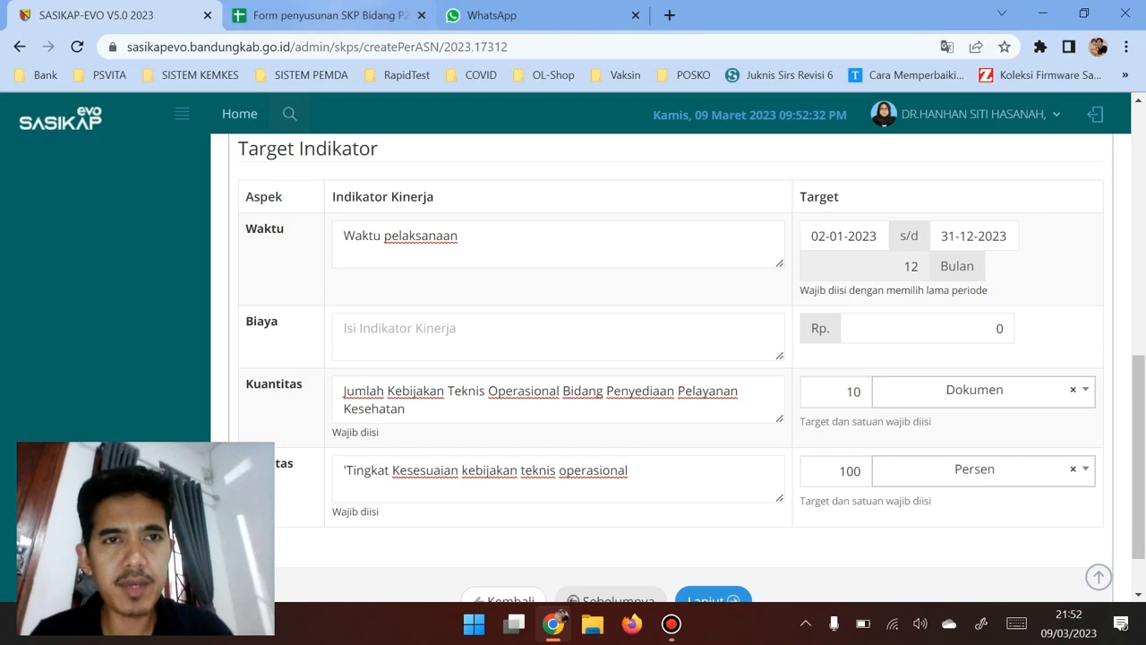
# Step: Review the first work plan in the KABID sheet together with its Kuantitas, Kualitas and Waktu indicators and their targets
pyautogui.click(327, 15)
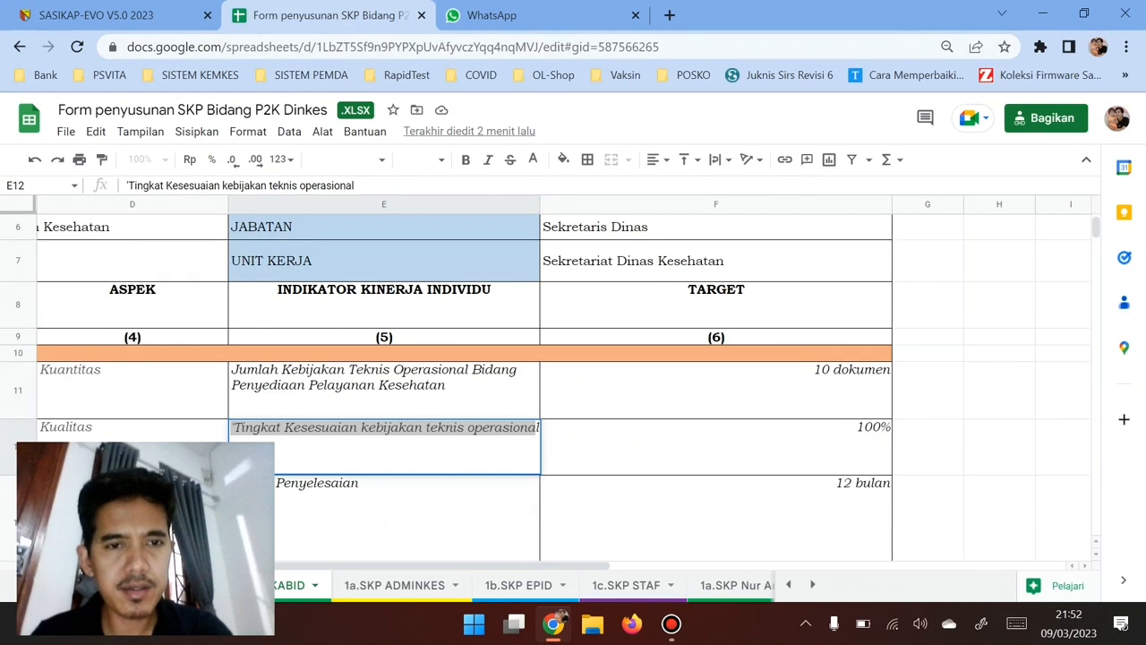
pyautogui.click(384, 391)
pyautogui.hscroll(-5, 384, 391)
pyautogui.click(205, 403)
pyautogui.click(421, 421)
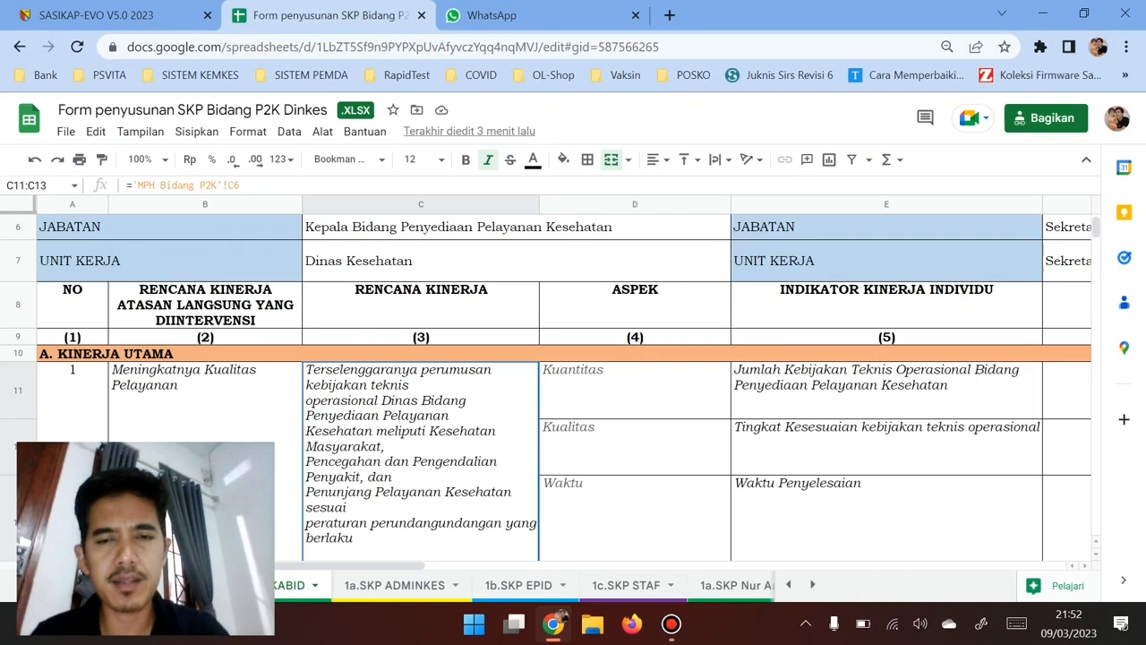
pyautogui.click(887, 390)
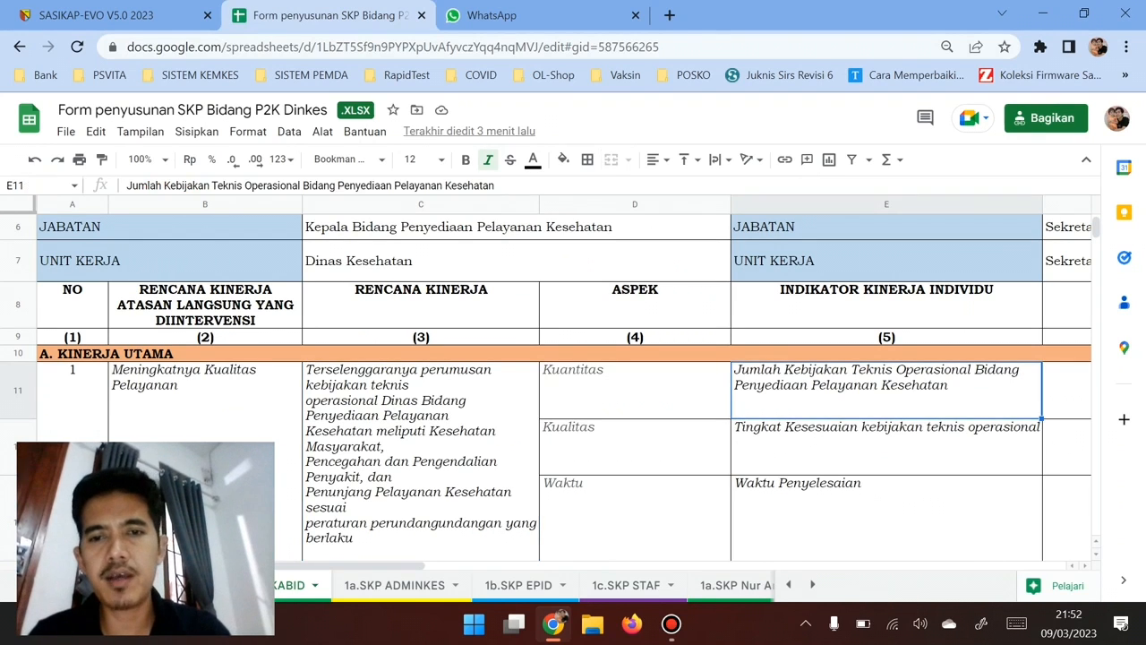
pyautogui.click(886, 446)
pyautogui.hscroll(3, 886, 446)
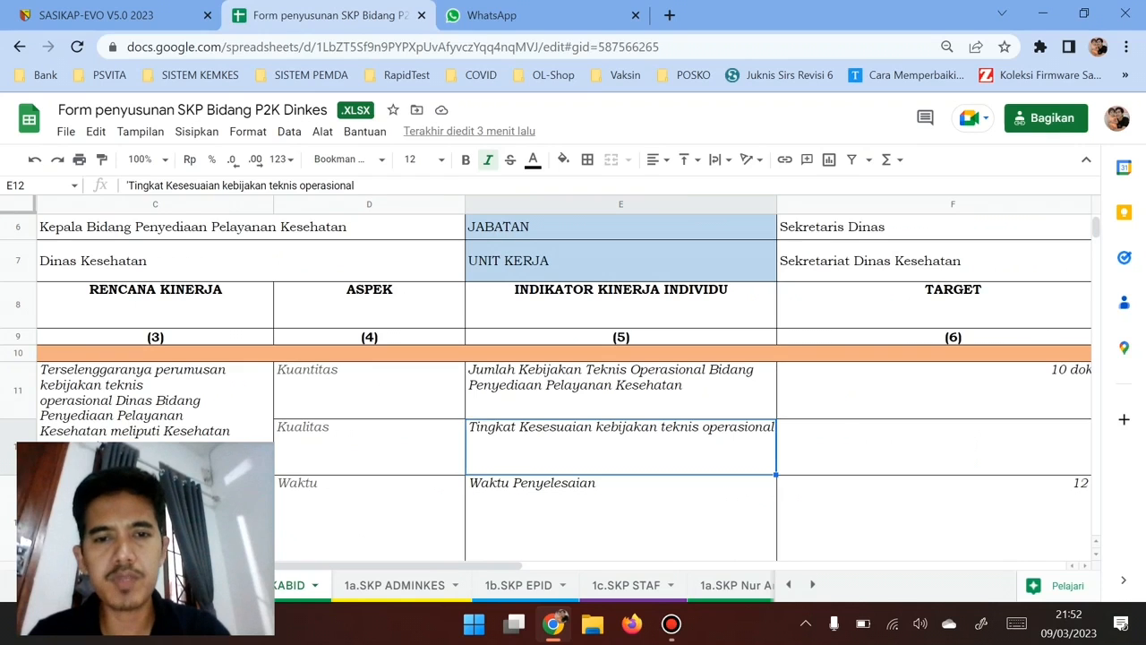
pyautogui.click(620, 517)
pyautogui.hscroll(3, 620, 518)
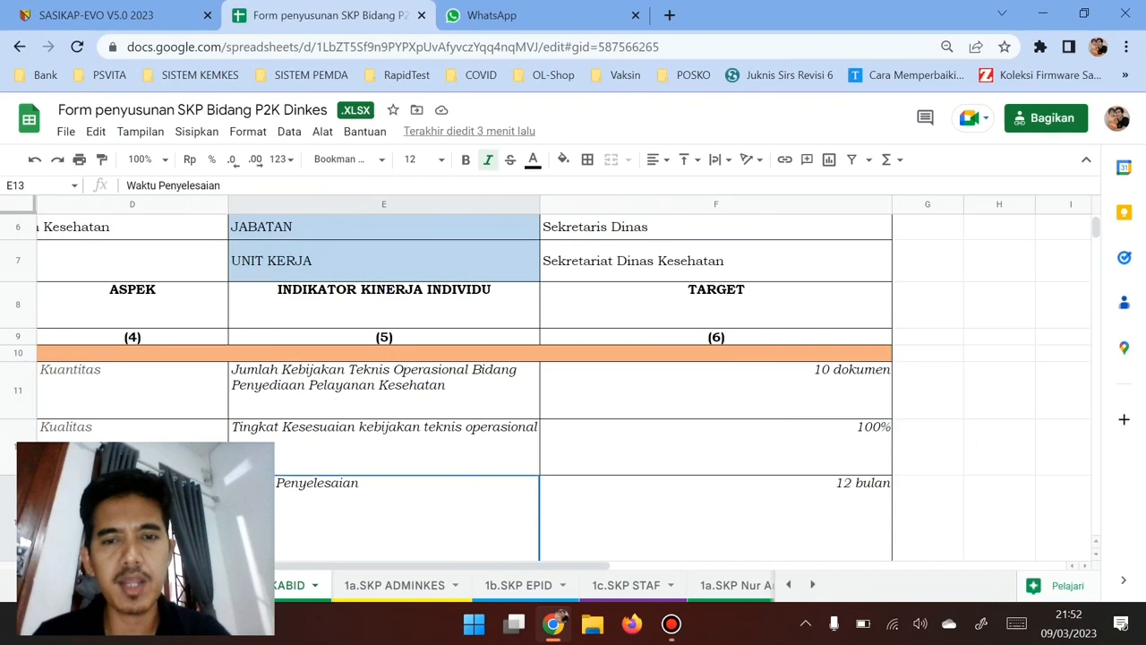
pyautogui.click(716, 390)
pyautogui.click(716, 517)
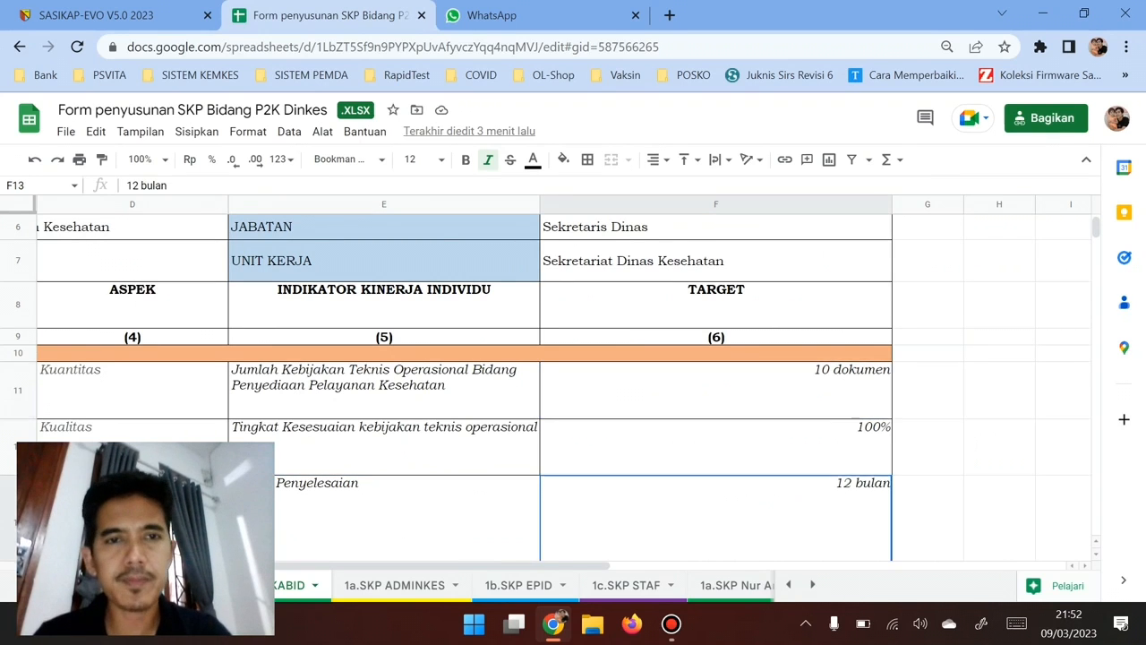
# Step: Compare the SASIKAP-EVO form's empty Biaya indicator field with the first work plan's aspects in the KABID sheet, and return to the form
pyautogui.click(108, 15)
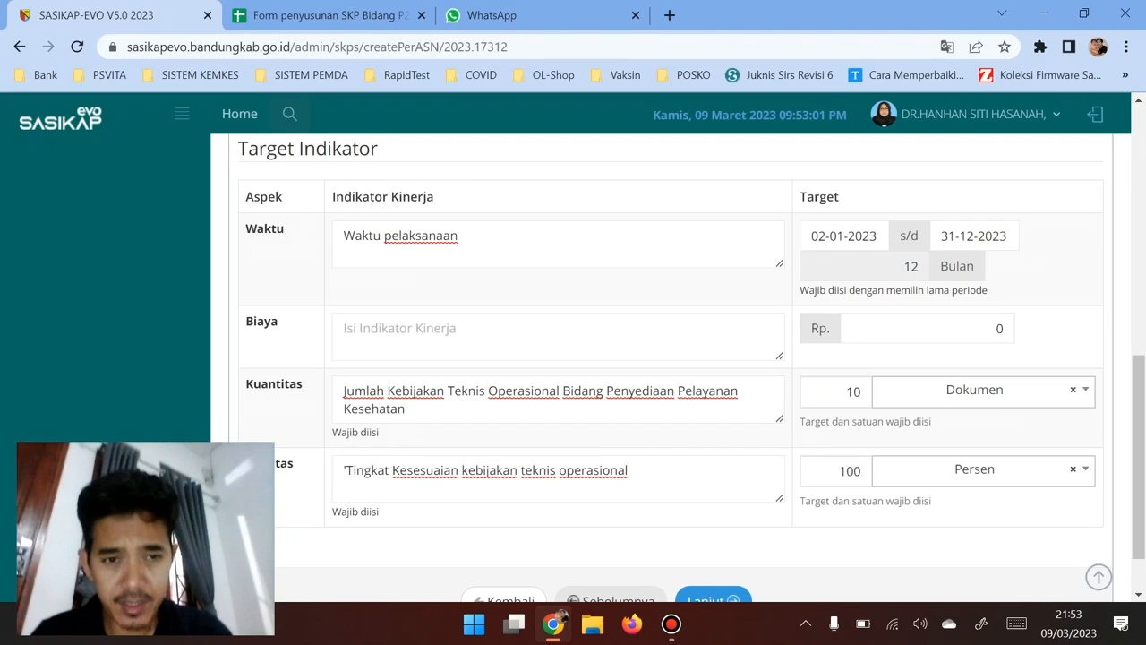
pyautogui.click(537, 336)
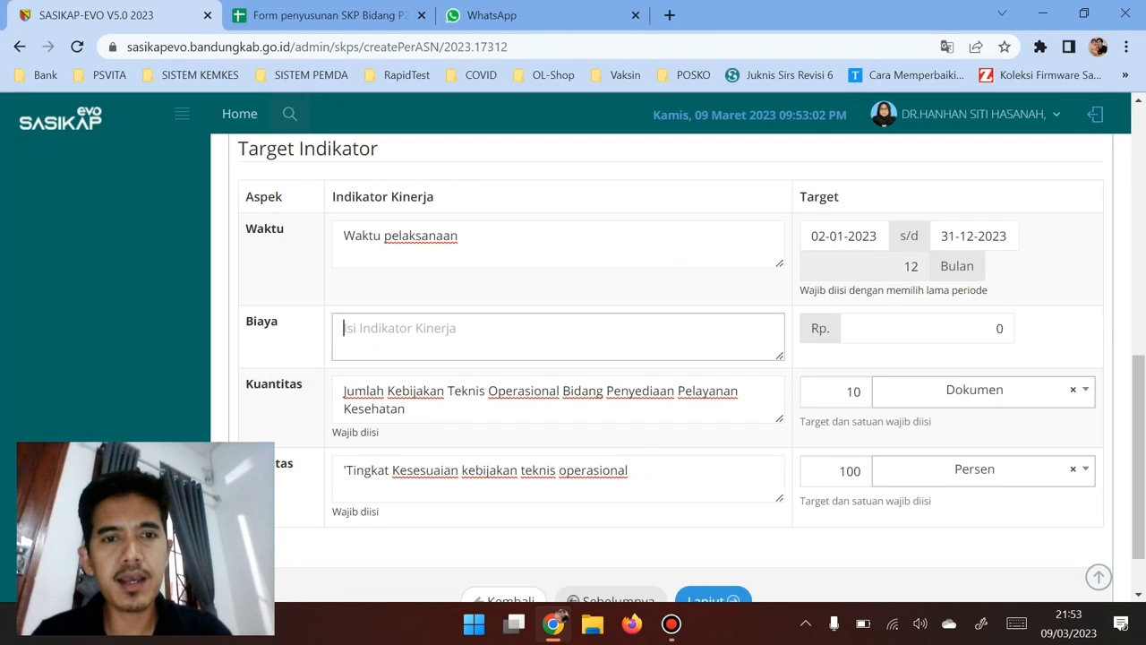
pyautogui.click(322, 15)
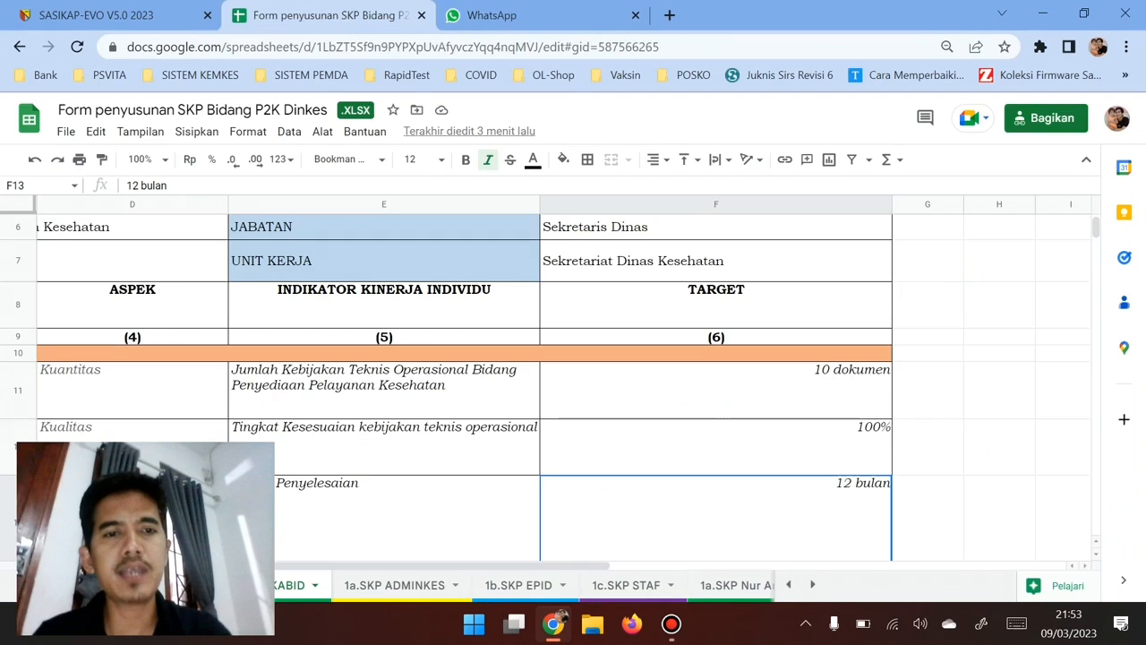
pyautogui.press('Left')
pyautogui.press('Left')
pyautogui.press('Left')
pyautogui.press('Right')
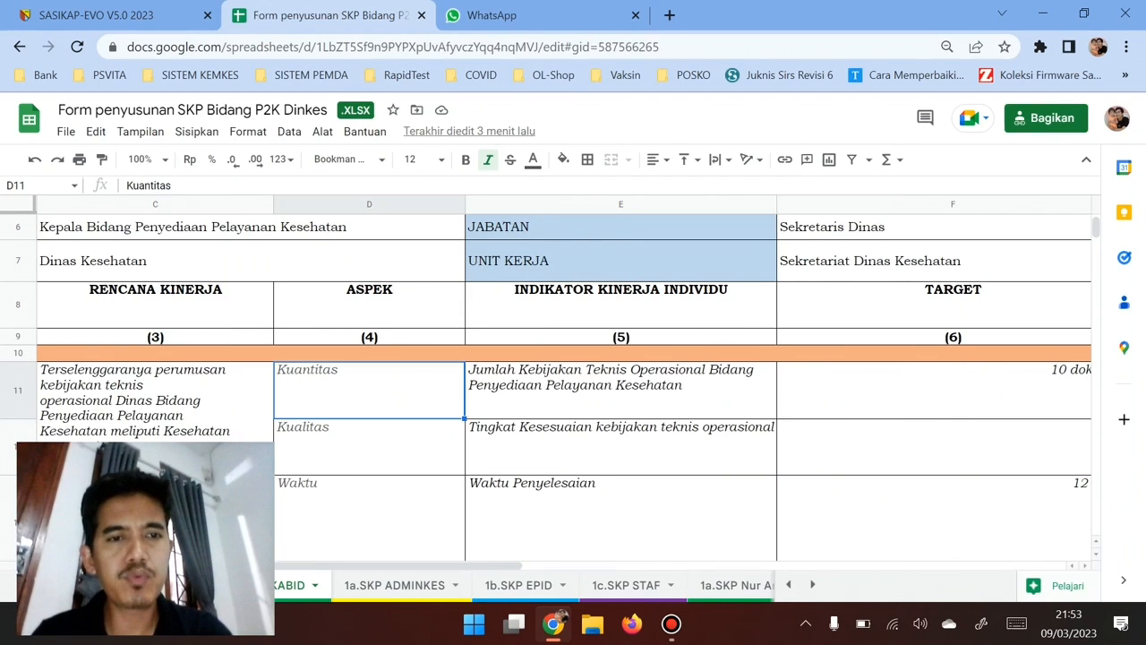
pyautogui.press('Left')
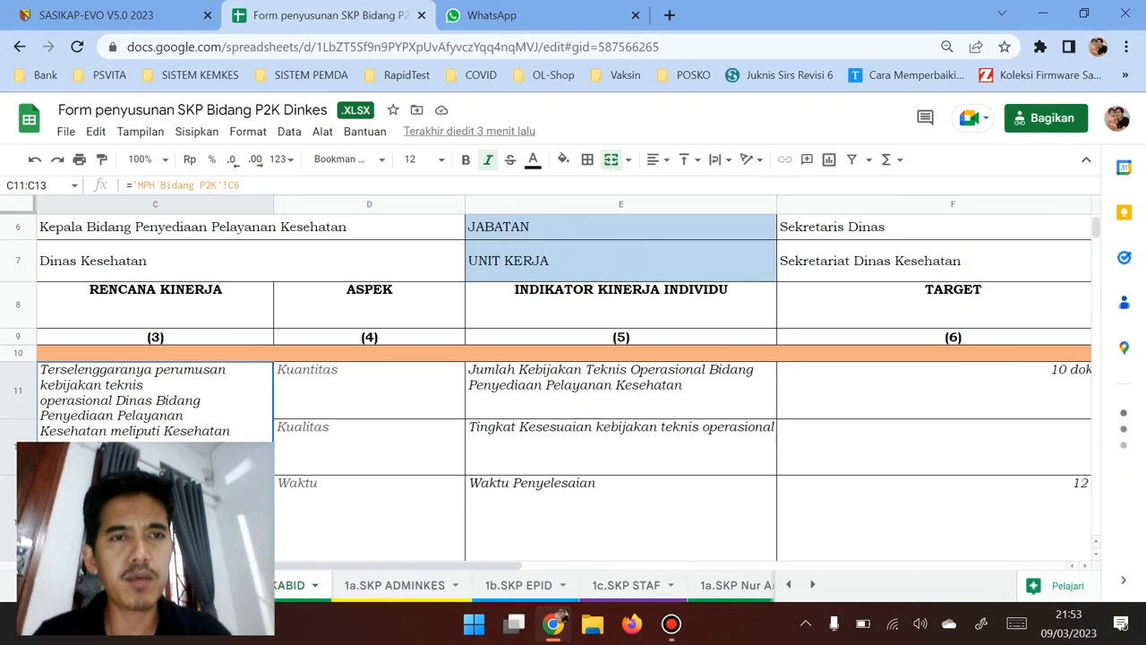
pyautogui.click(83, 15)
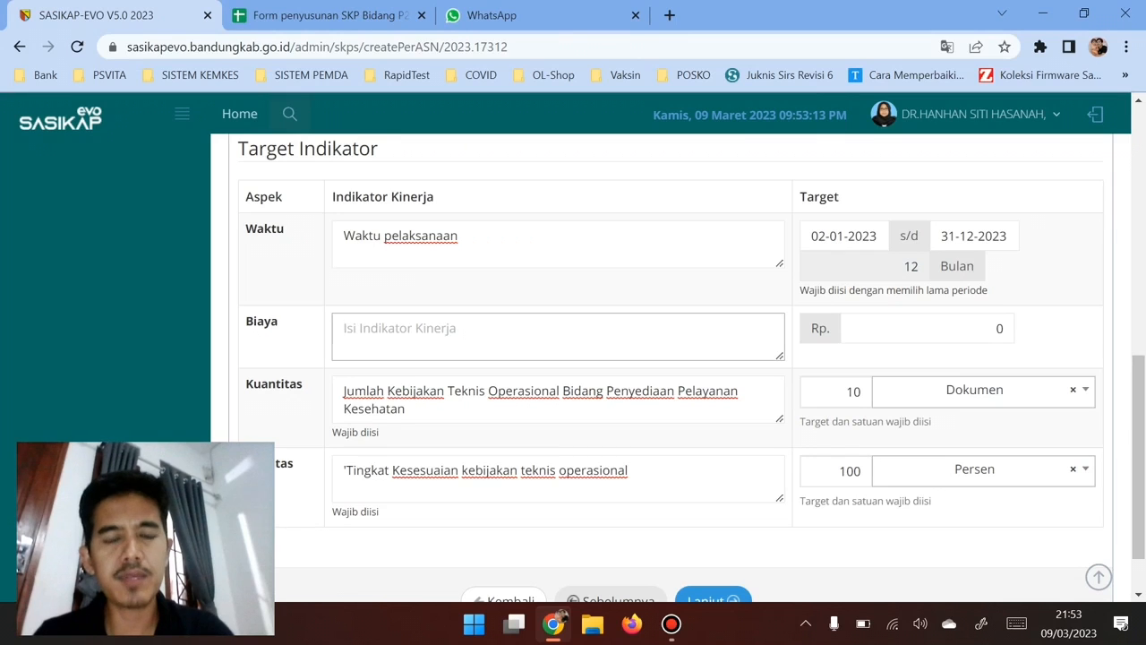
# Step: Enter "Alokasi Pagu Kegiatan Perumusan Kebijakan" as the Biaya performance indicator in the Target Indikator table
pyautogui.write('Alokasi Pagu ')
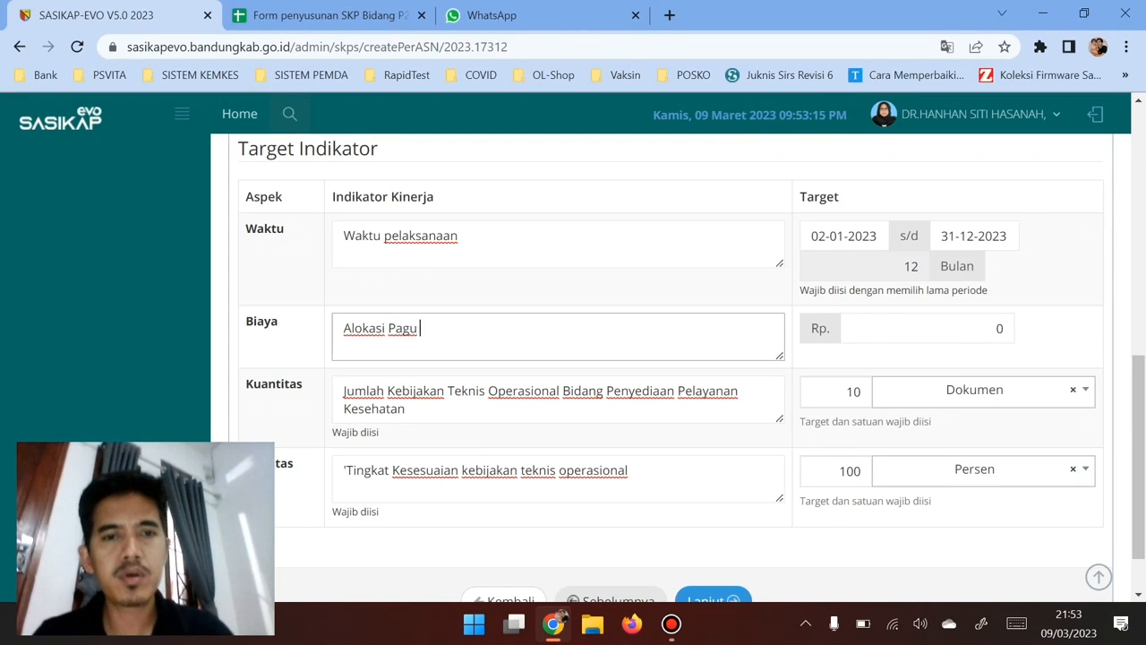
pyautogui.write('Kegiatan')
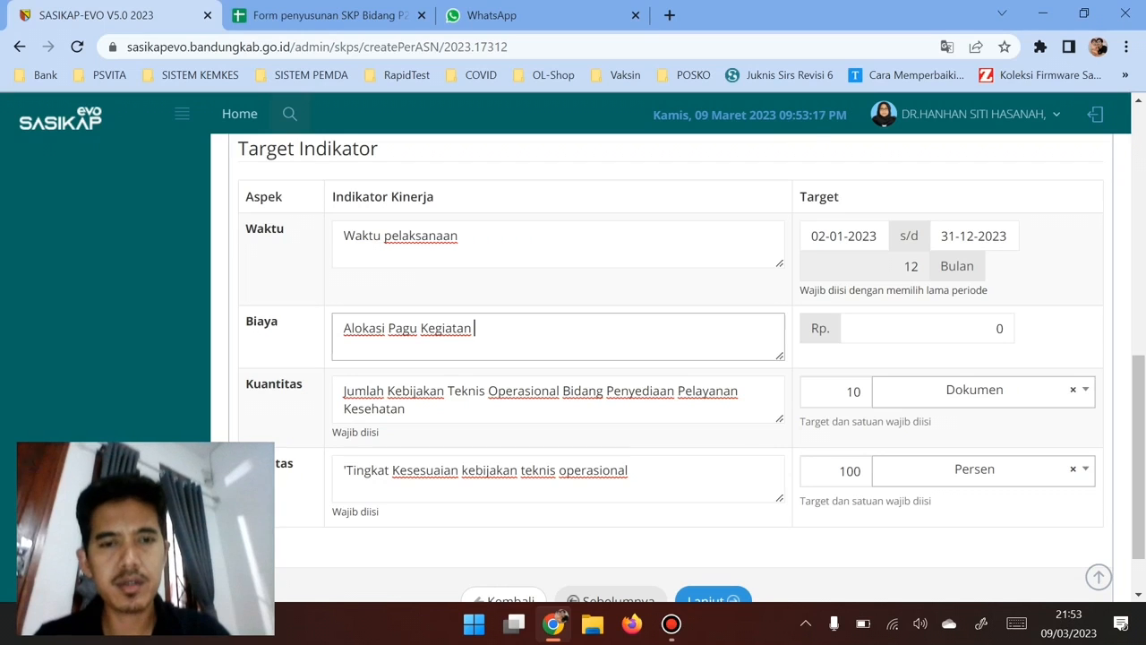
pyautogui.write(' Kebijakan')
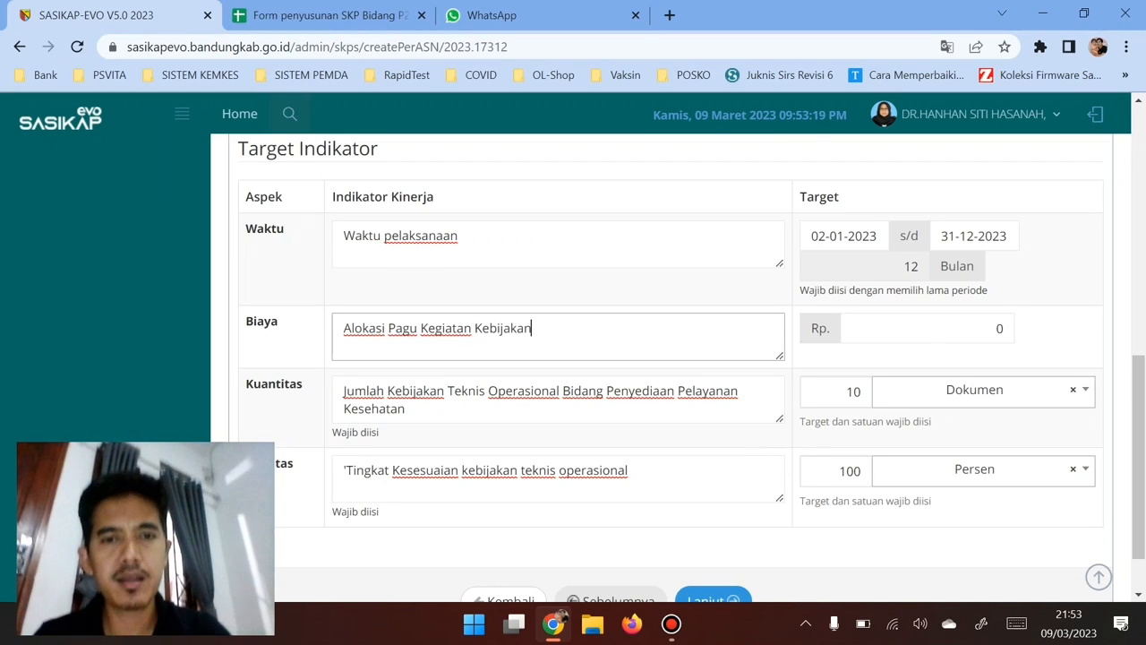
pyautogui.hotkey('ctrl', 'Left')
pyautogui.write('Perumuasa')
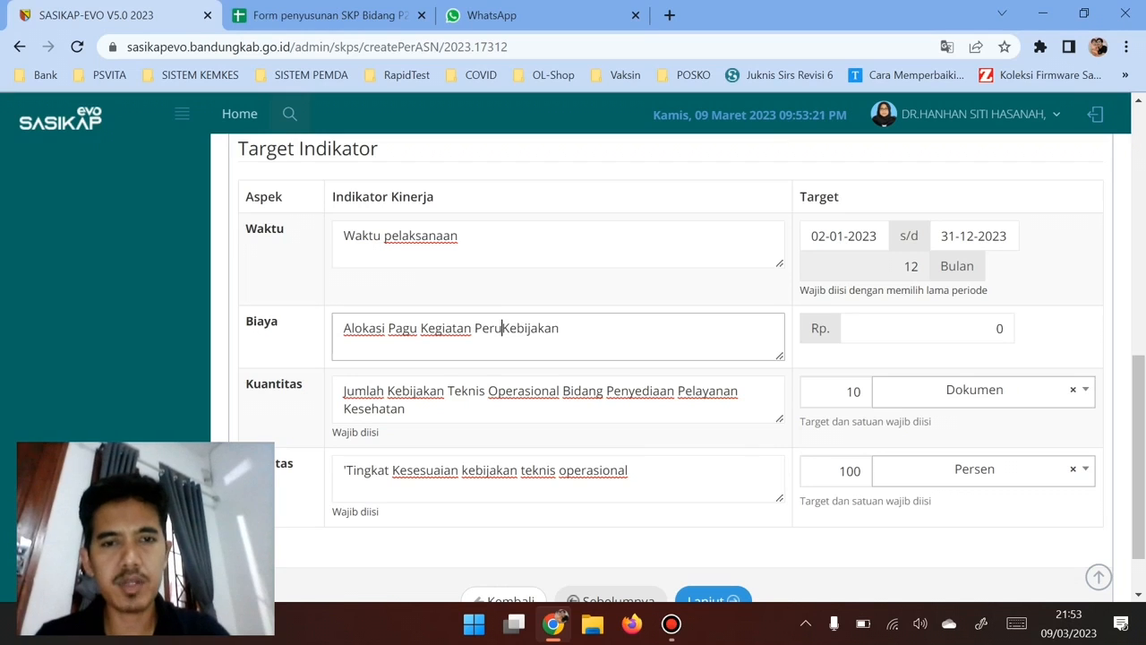
pyautogui.press('BackSpace')
pyautogui.press('BackSpace')
pyautogui.press('BackSpace')
pyautogui.write('san')
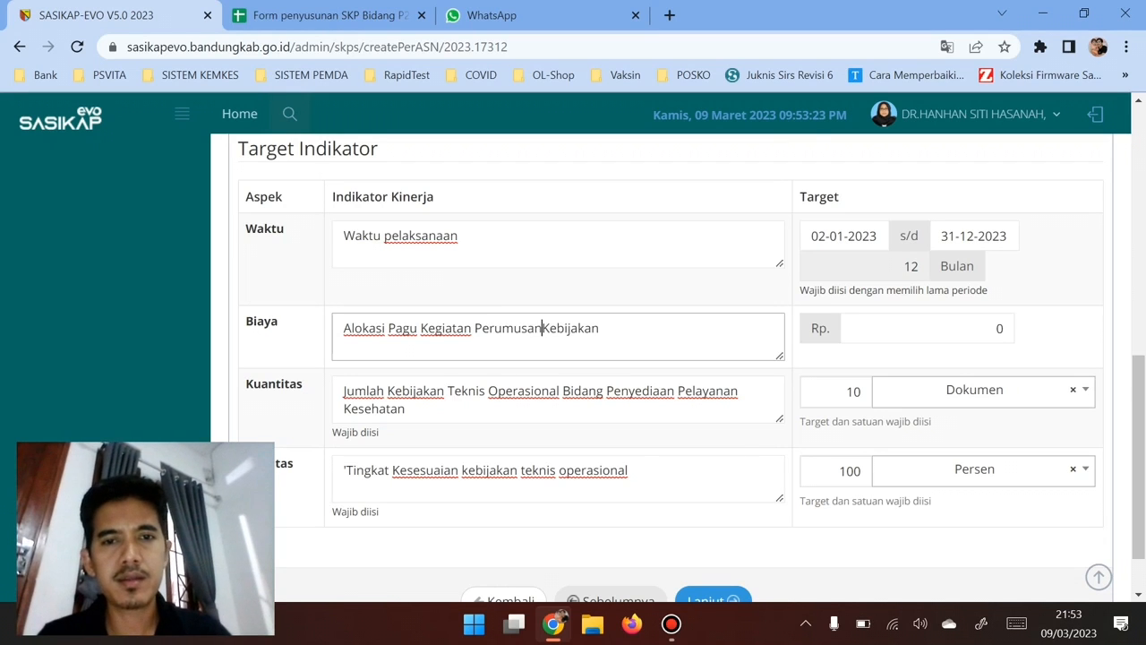
# Step: Set the Biaya target to Rp. 100000000 and check its digits
pyautogui.press('Tab')
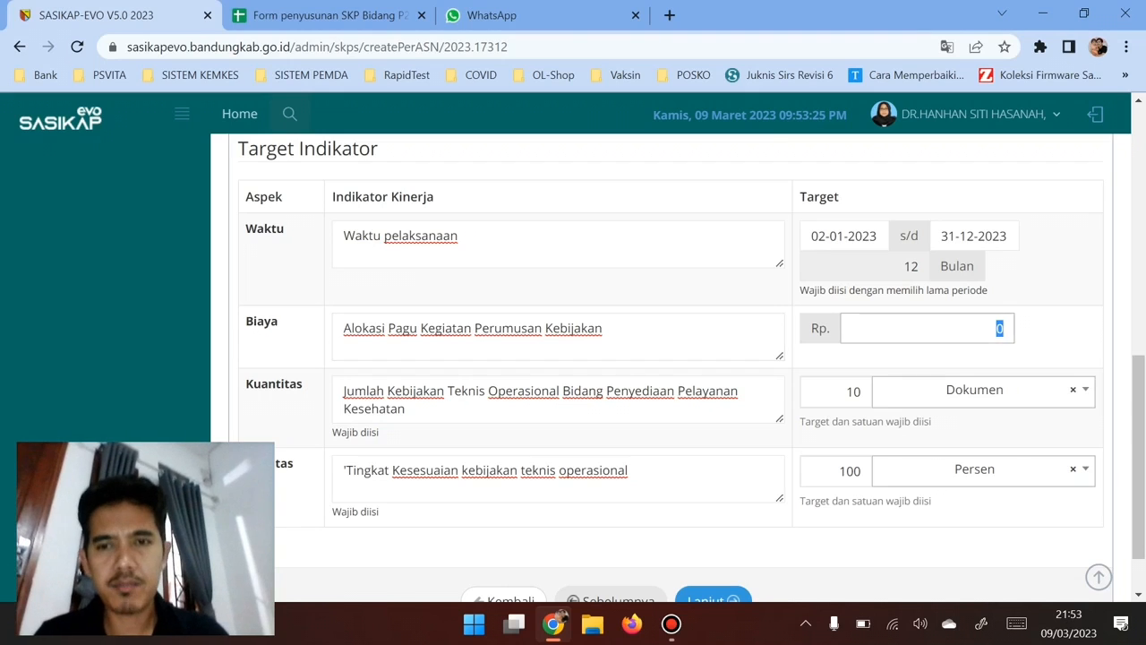
pyautogui.write('100000')
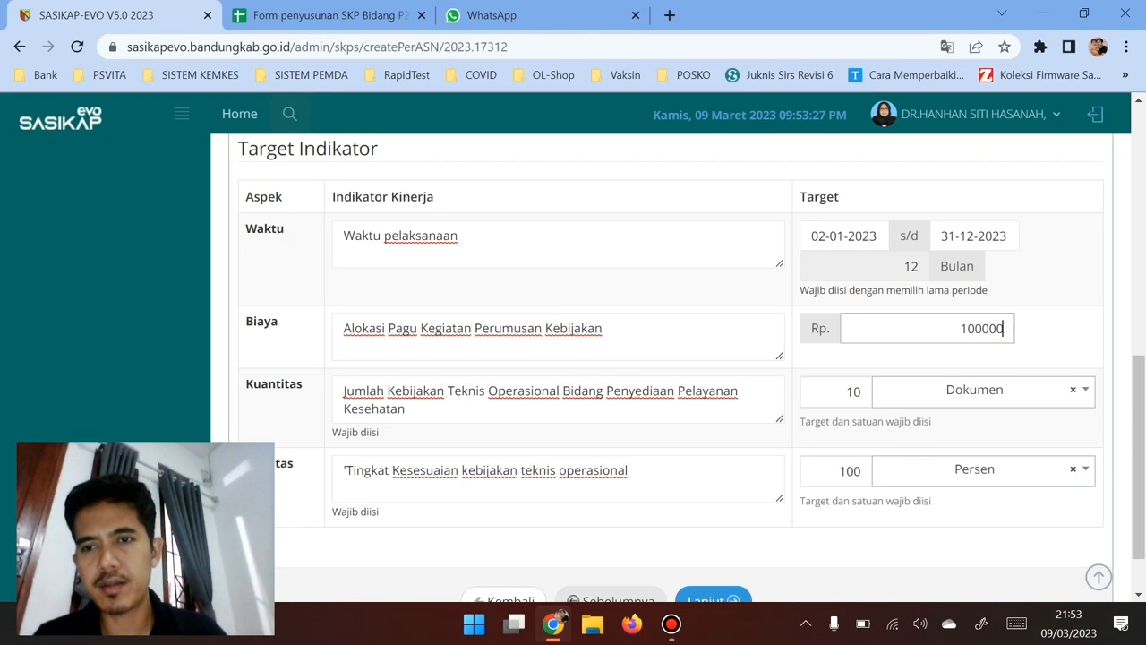
pyautogui.write('000')
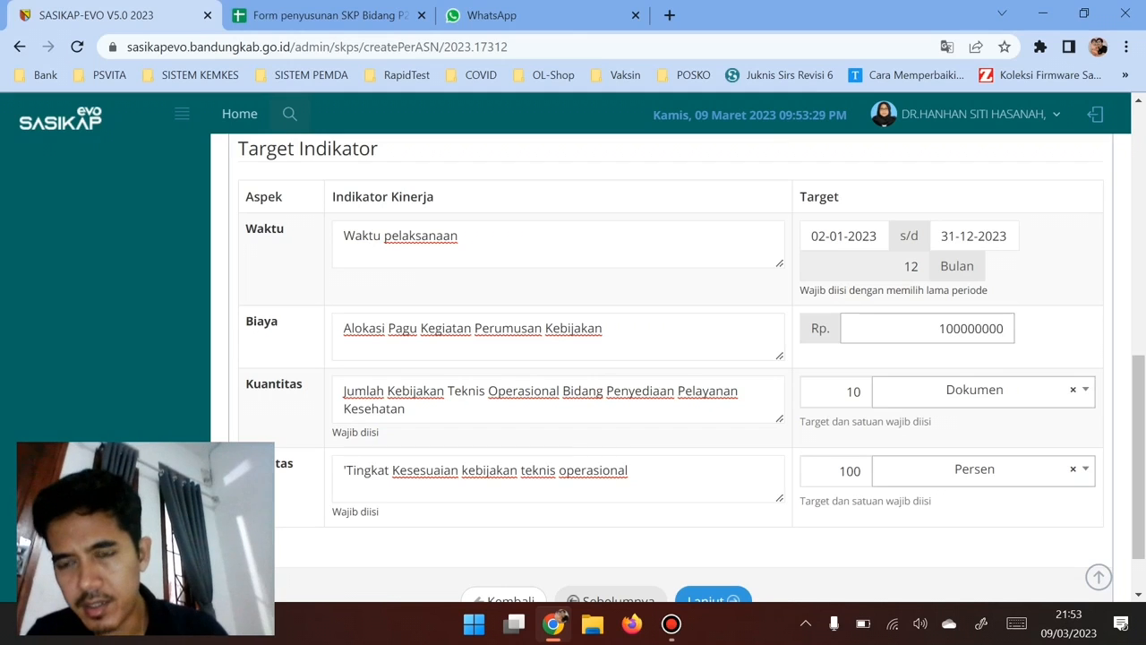
pyautogui.press('Left')
pyautogui.press('Left')
pyautogui.press('Left')
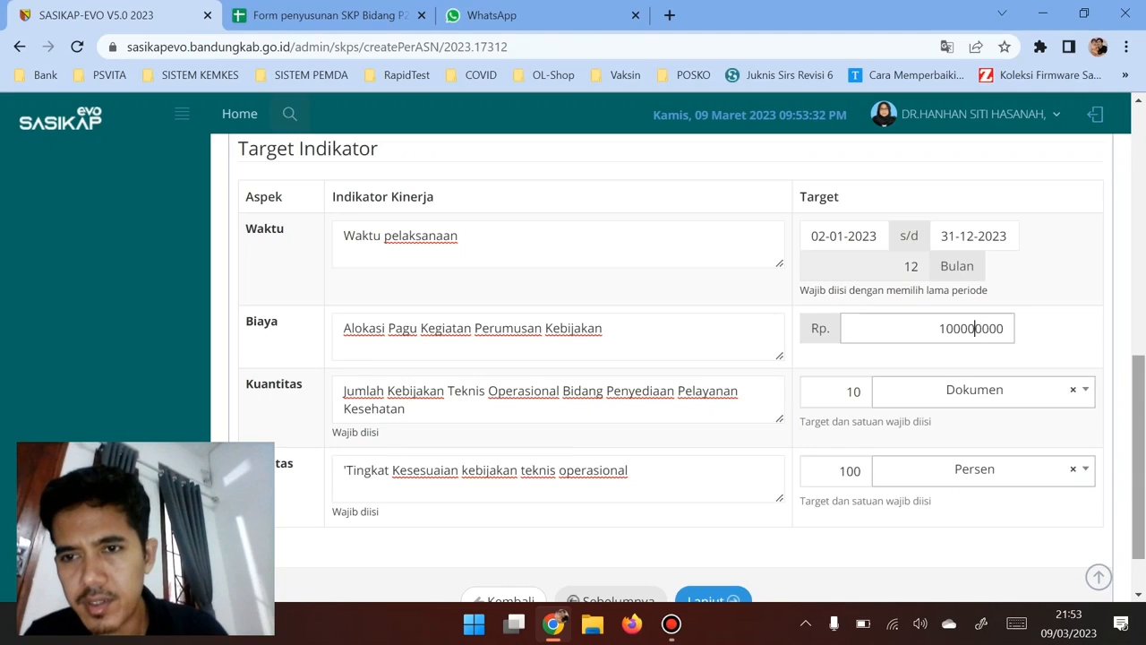
pyautogui.press('Left')
pyautogui.press('Left')
pyautogui.press('Left')
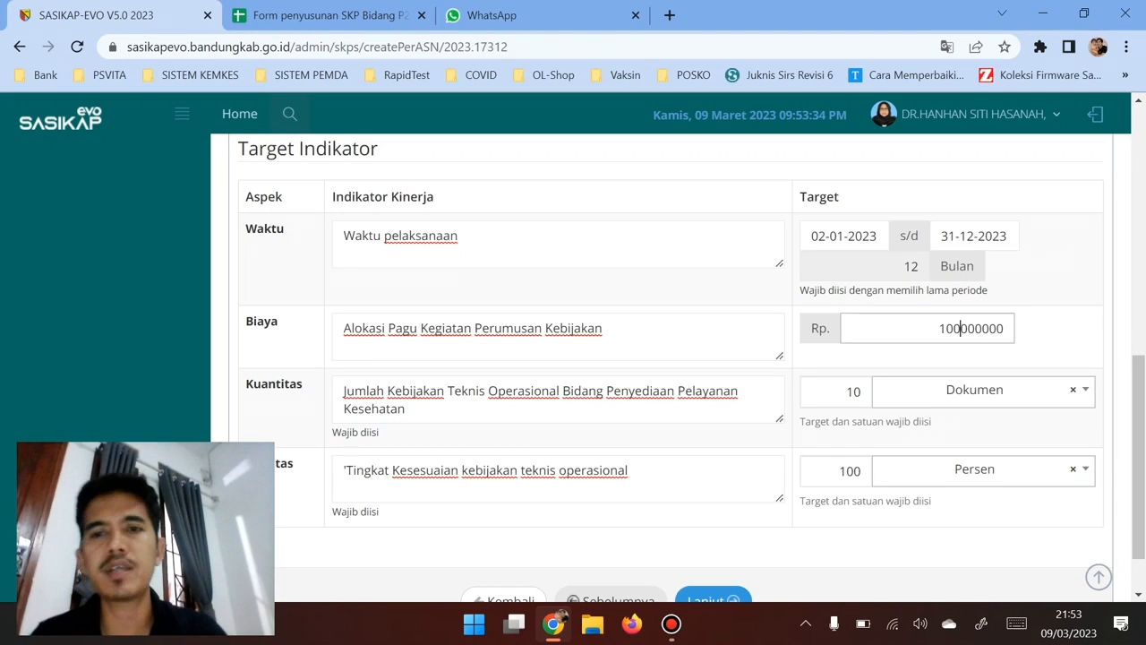
pyautogui.click(1057, 335)
pyautogui.scroll(-2, 671, 367)
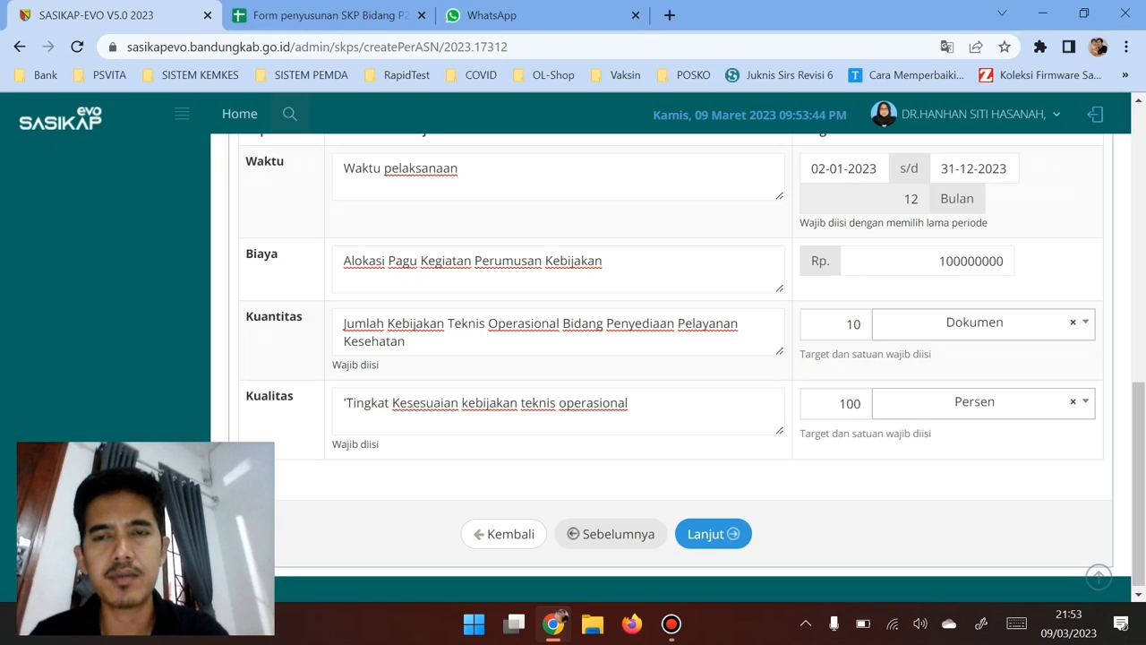
# Step: Clear both the Biaya indicator text and its rupiah target
pyautogui.moveTo(603, 261); pyautogui.dragTo(343, 260)
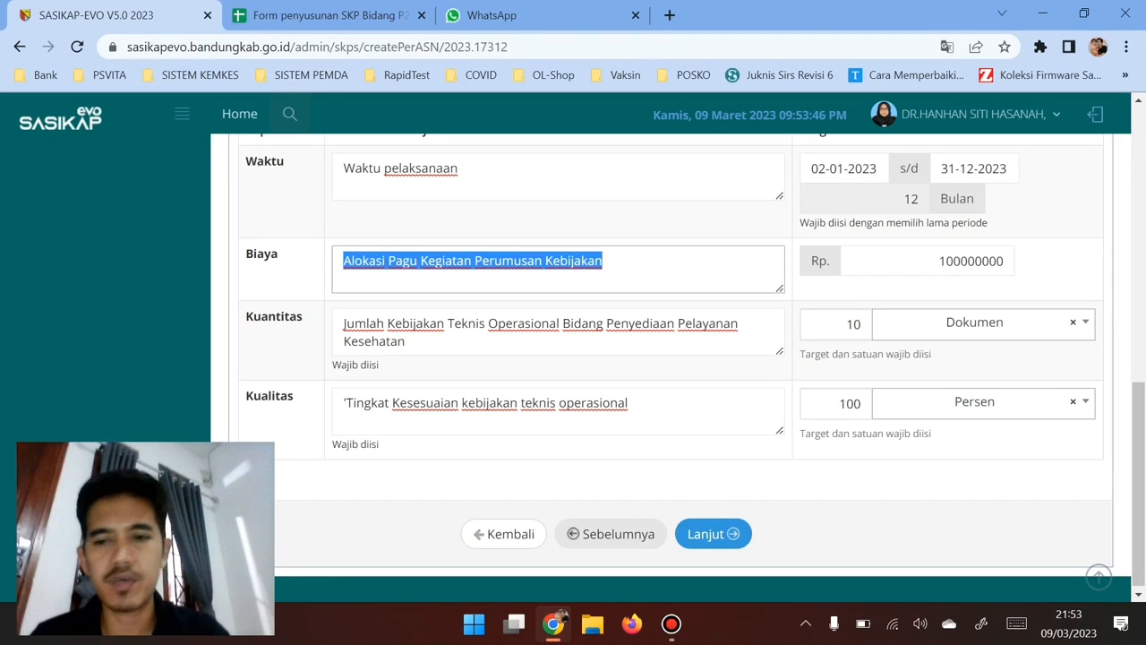
pyautogui.press('BackSpace')
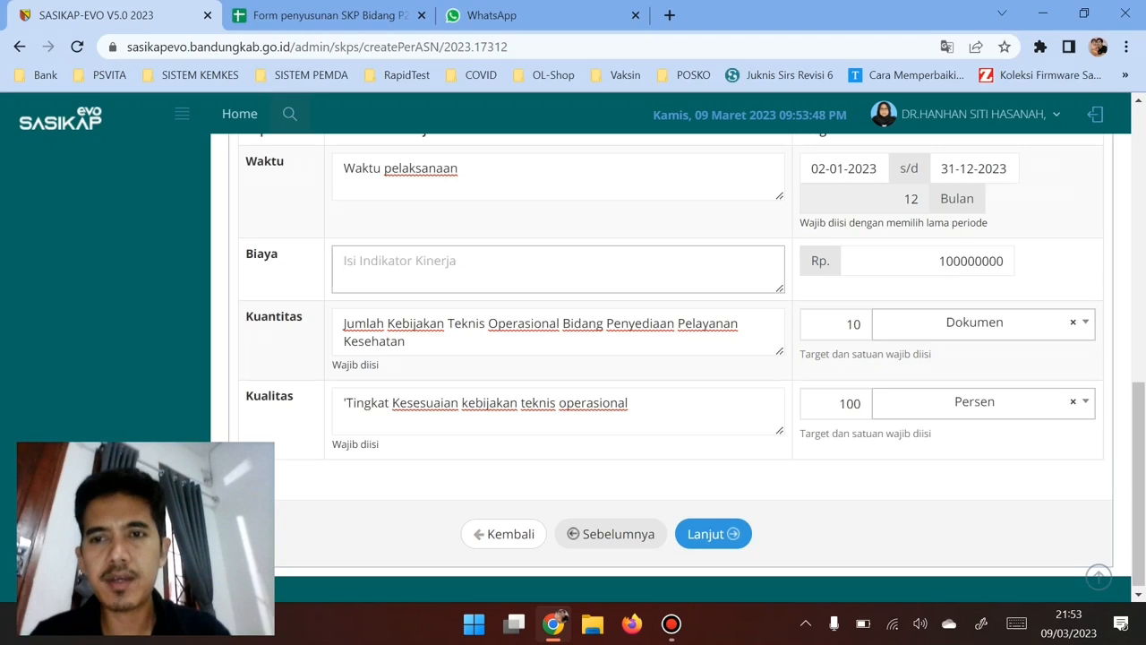
pyautogui.press('Tab')
pyautogui.press('BackSpace')
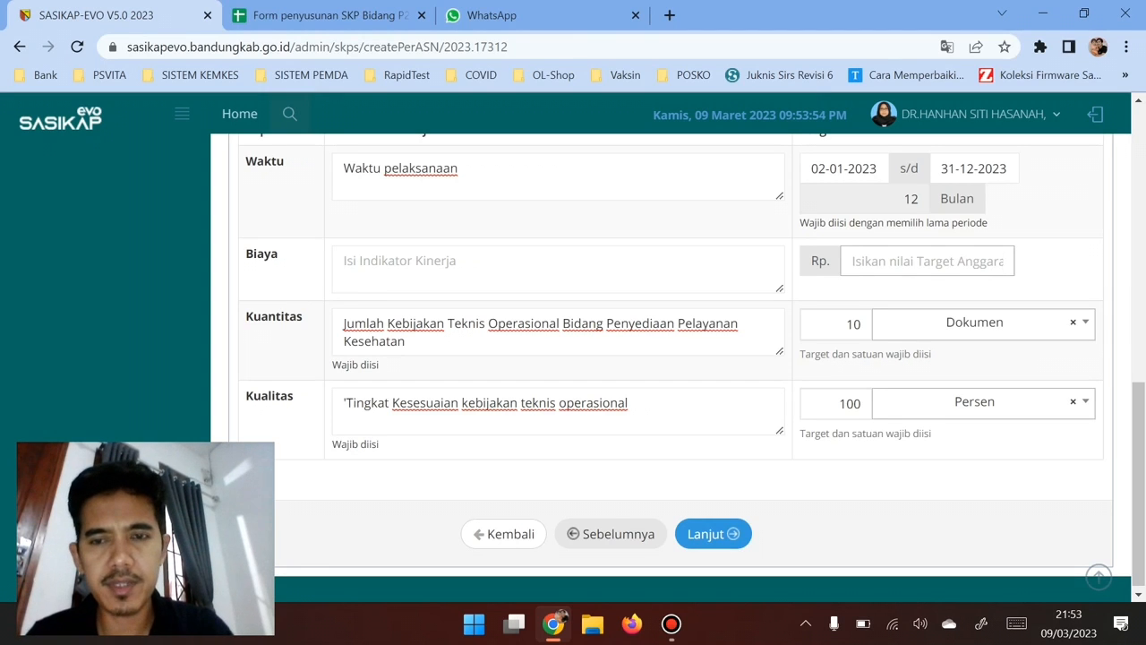
# Step: Proceed to the Target Rincian stage and review the monthly quantity, quality and budget targets from Januari to Desember
pyautogui.scroll(1, 685, 358)
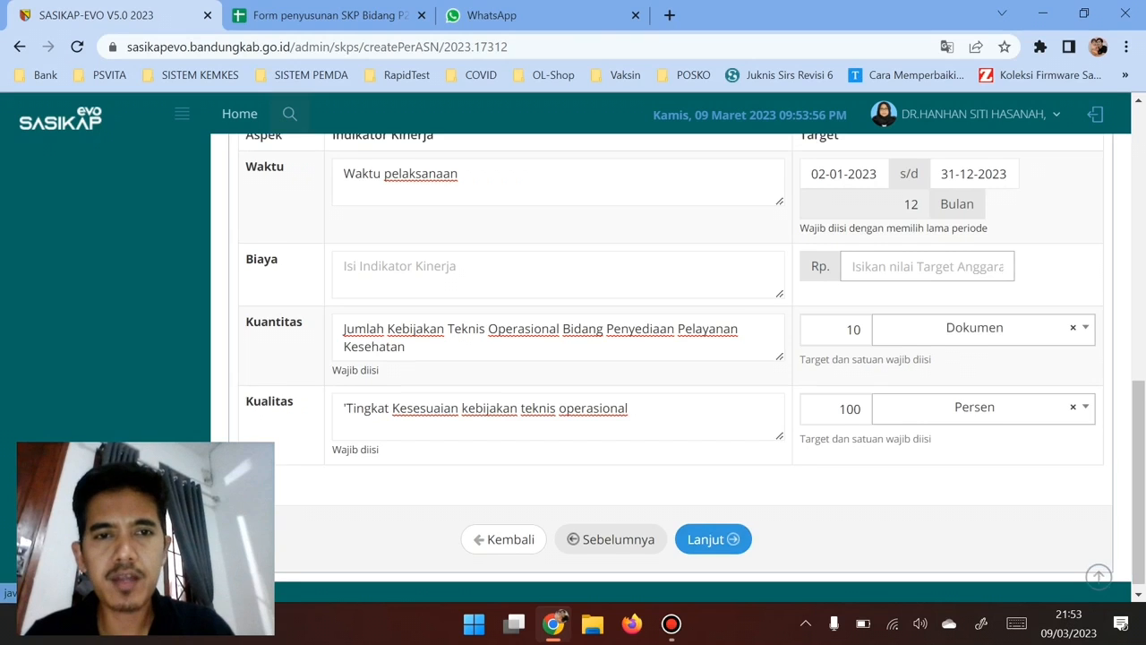
pyautogui.scroll(-1, 685, 358)
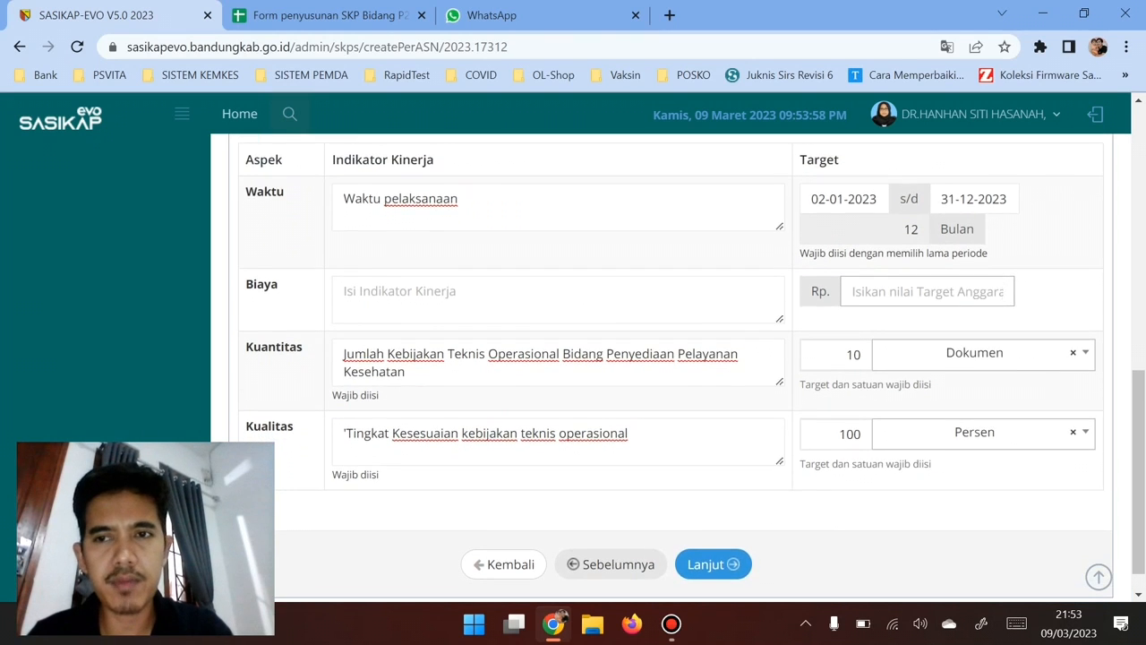
pyautogui.click(713, 564)
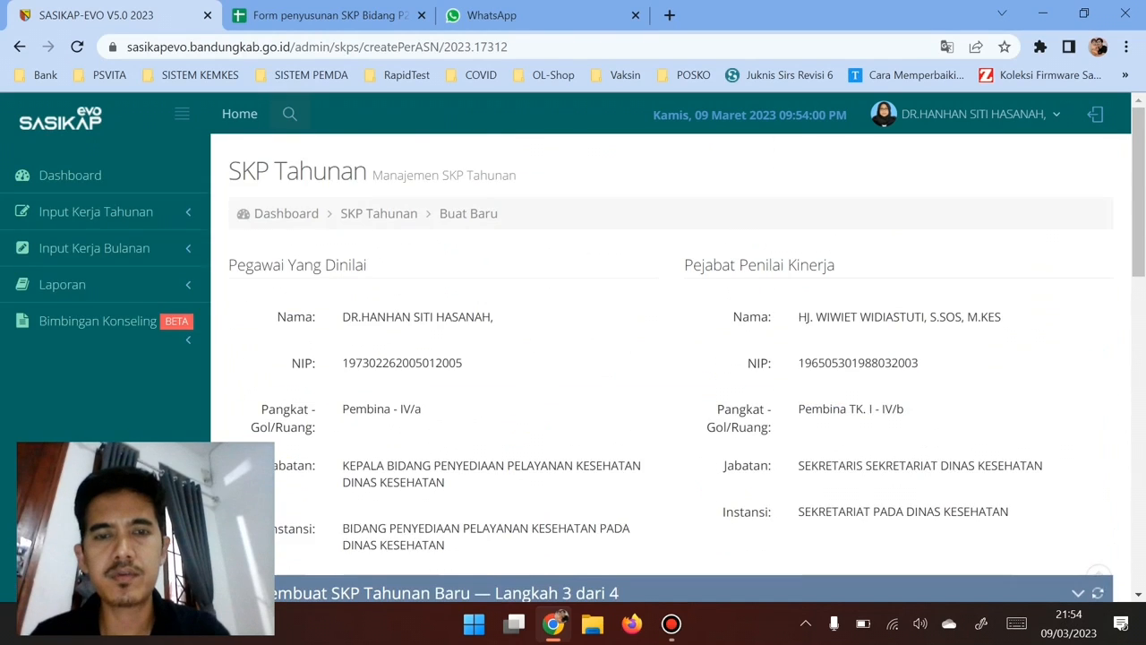
pyautogui.scroll(-2, 714, 564)
pyautogui.scroll(-3, 671, 367)
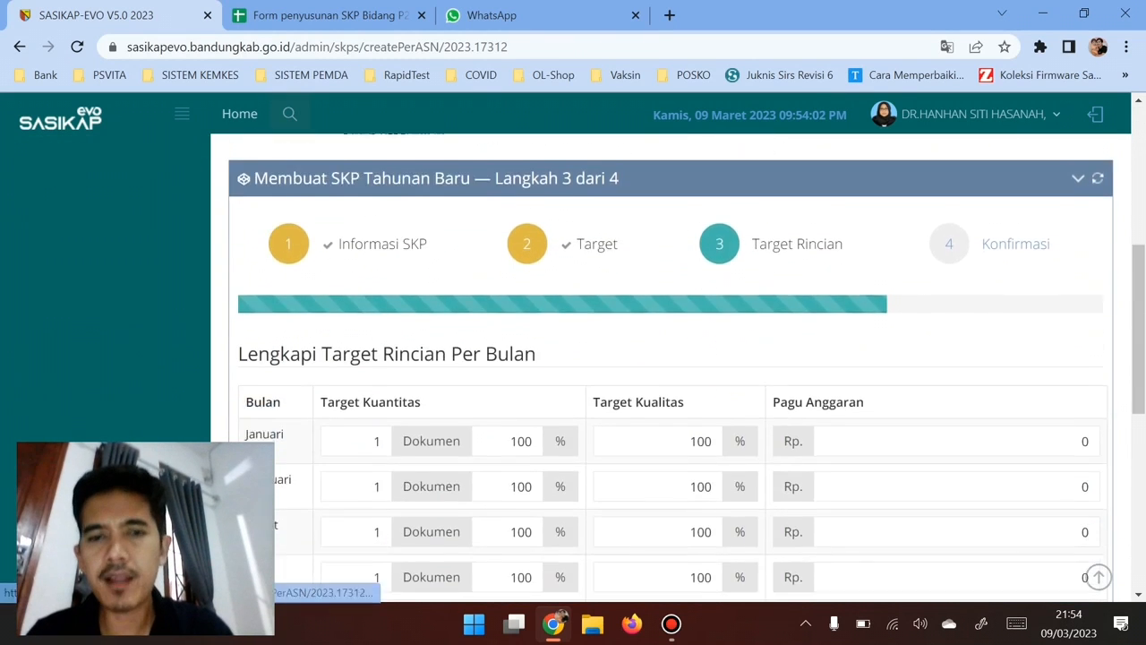
pyautogui.scroll(-1, 672, 367)
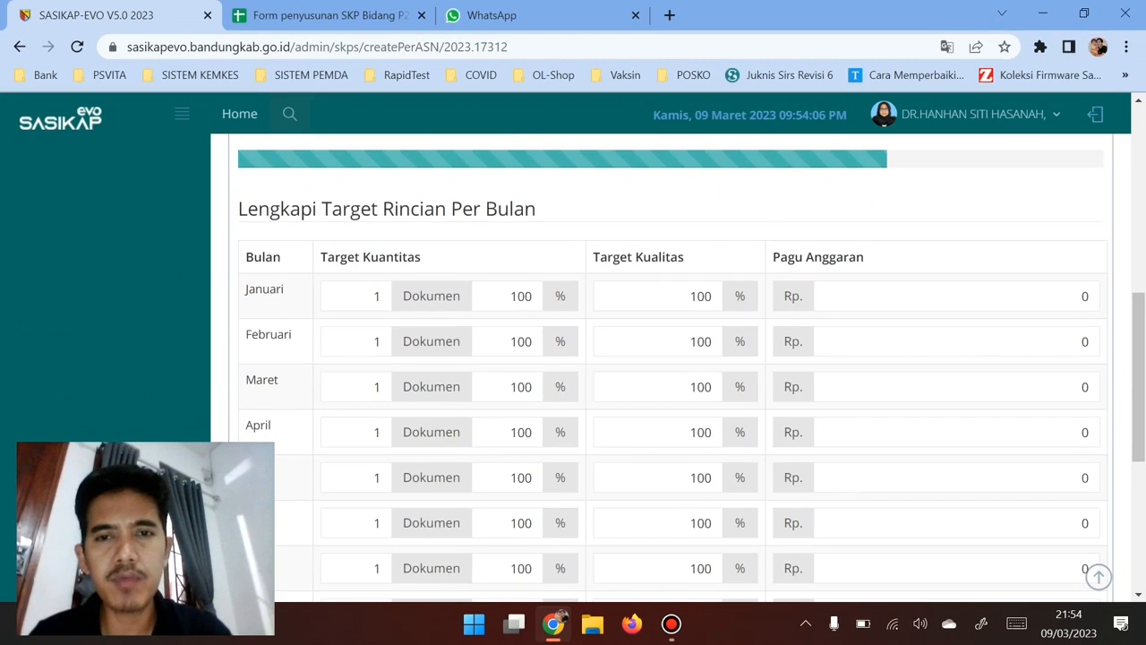
pyautogui.scroll(-1, 671, 367)
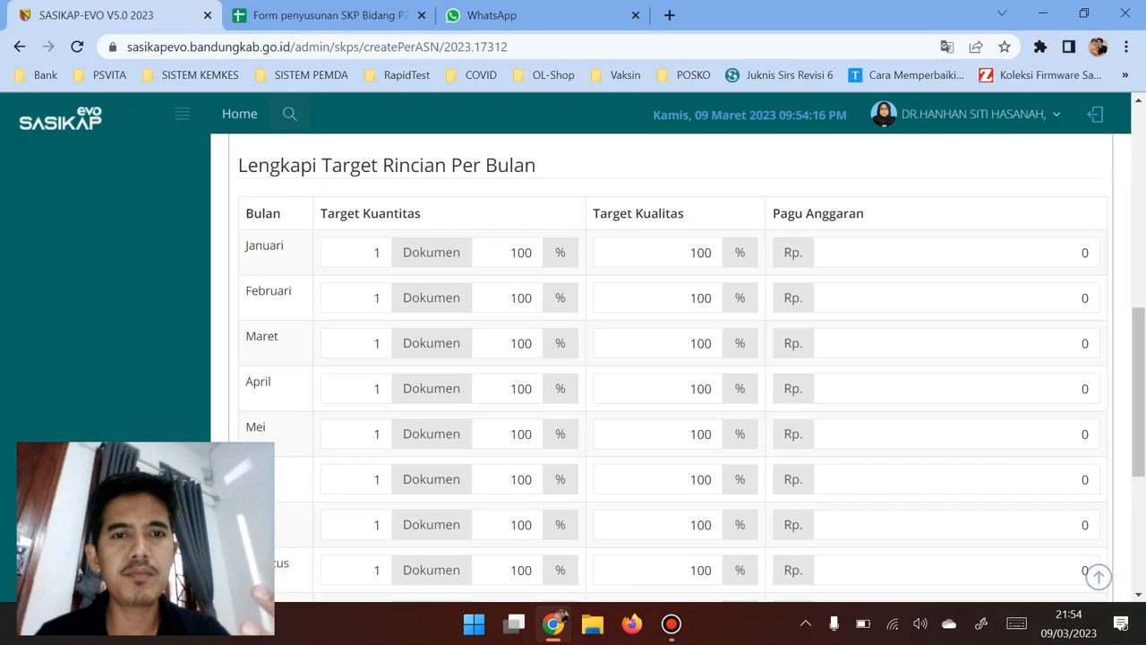
pyautogui.scroll(-4, 671, 367)
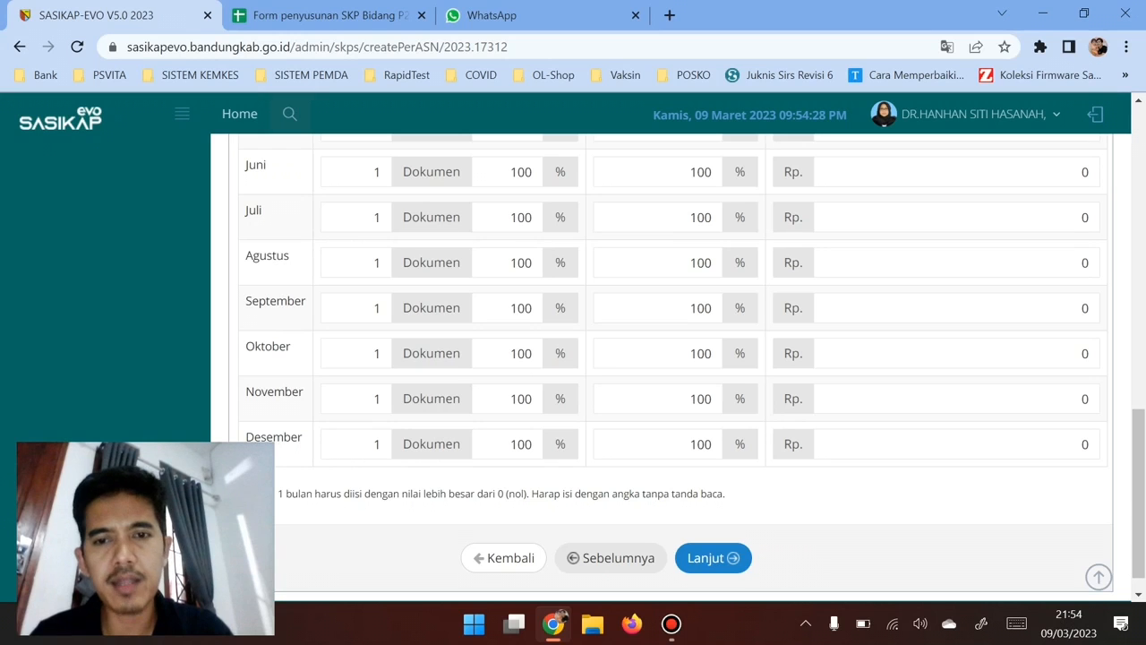
pyautogui.scroll(4, 672, 358)
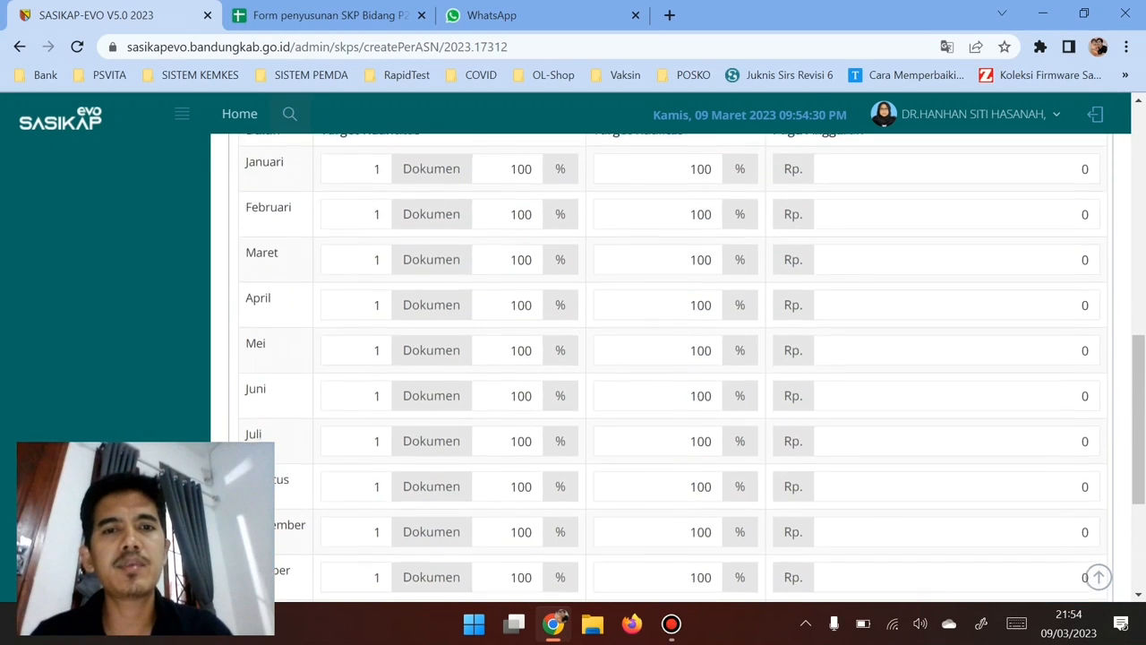
pyautogui.scroll(-4, 672, 358)
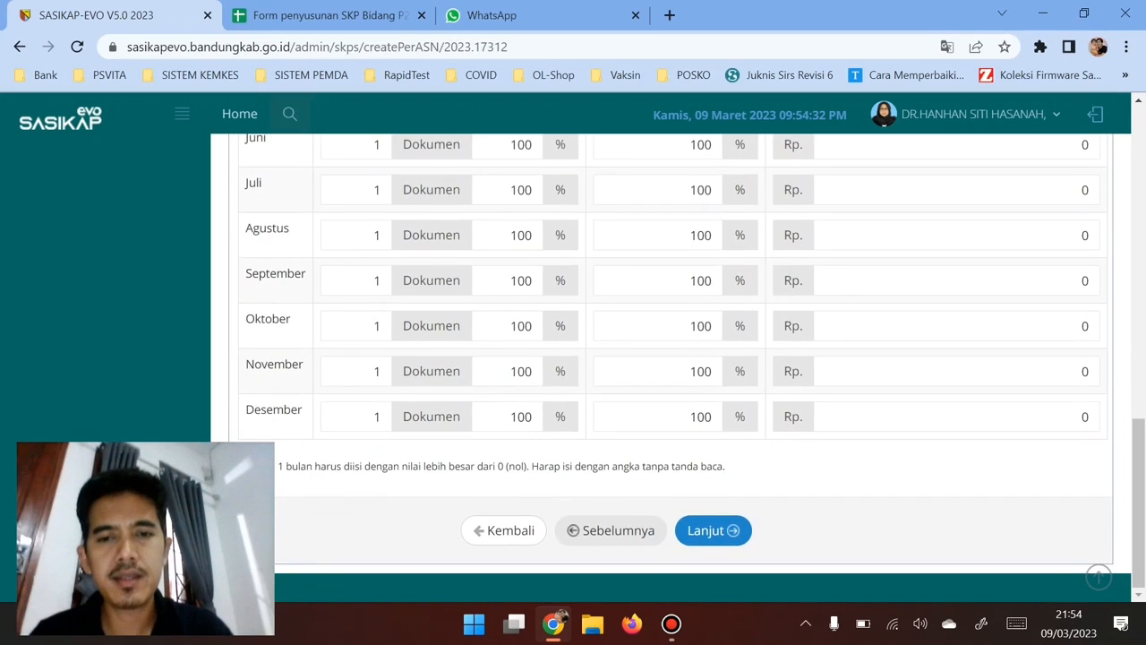
# Step: Return to the Target stage, set the Kuantitas target to 12, and continue to Target Rincian again
pyautogui.click(610, 530)
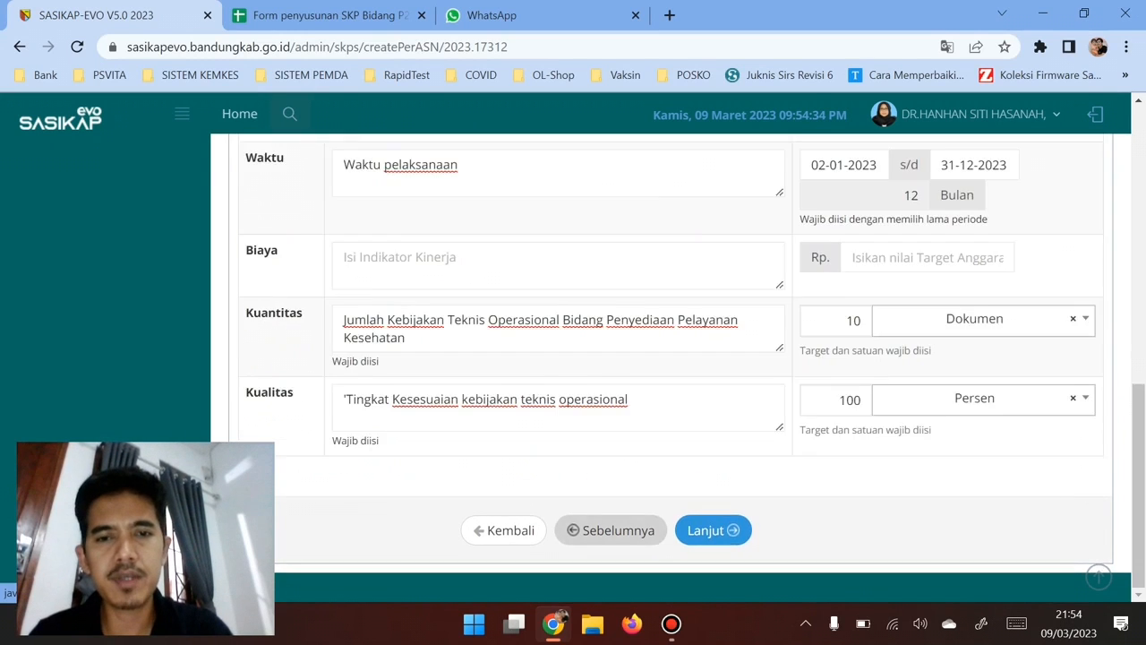
pyautogui.scroll(-6, 671, 358)
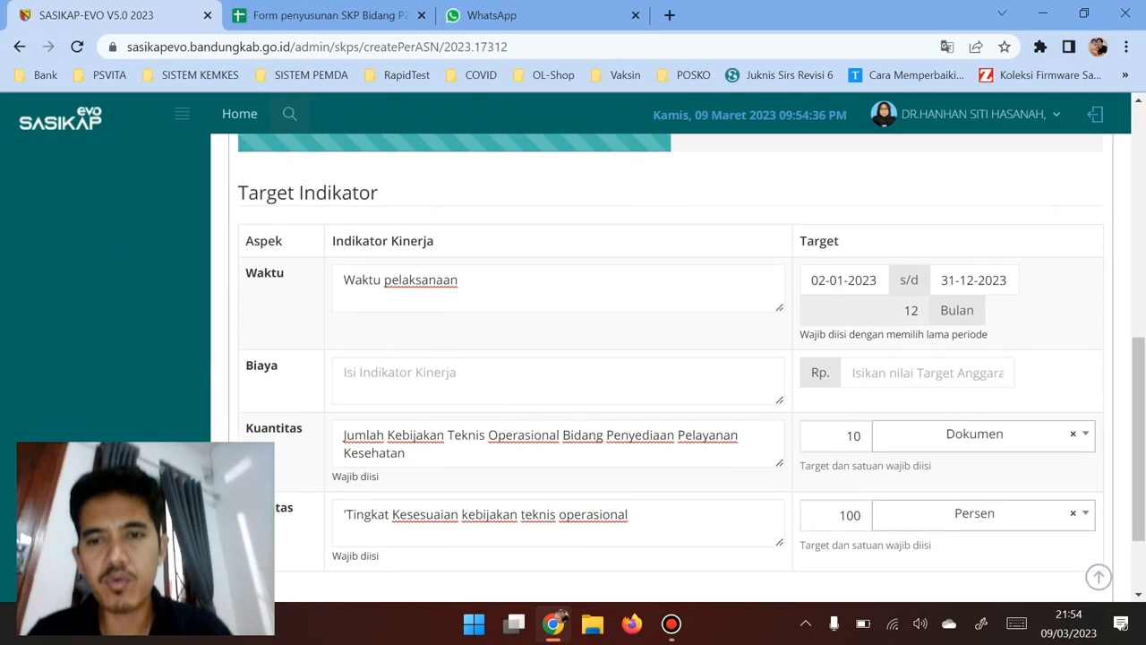
pyautogui.doubleClick(847, 435)
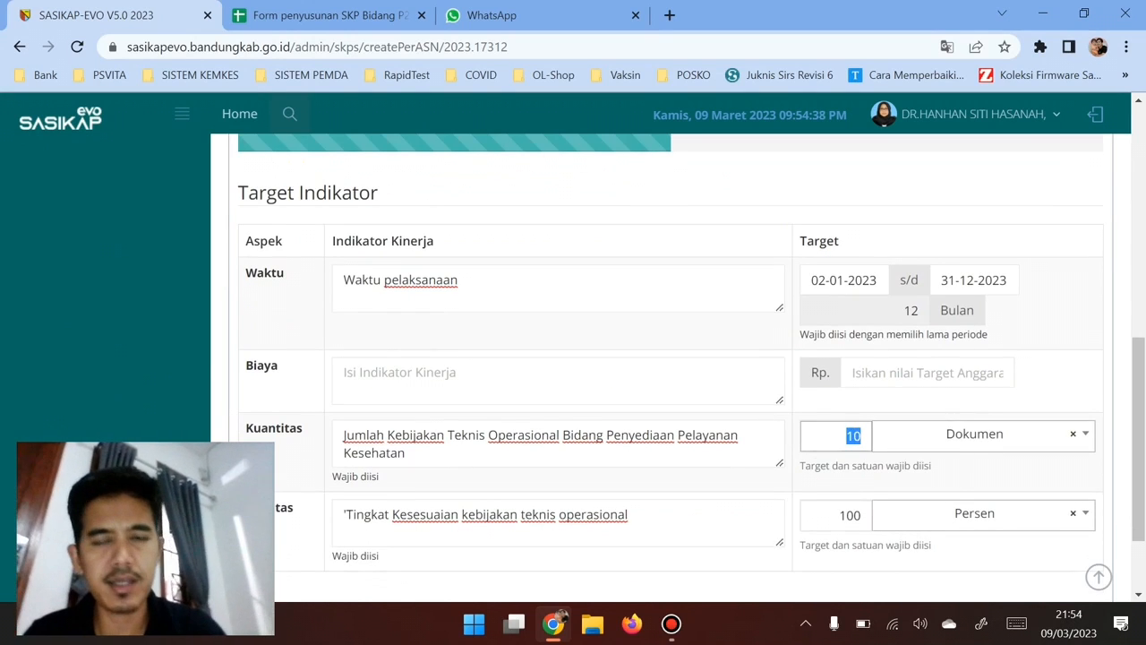
pyautogui.write('12')
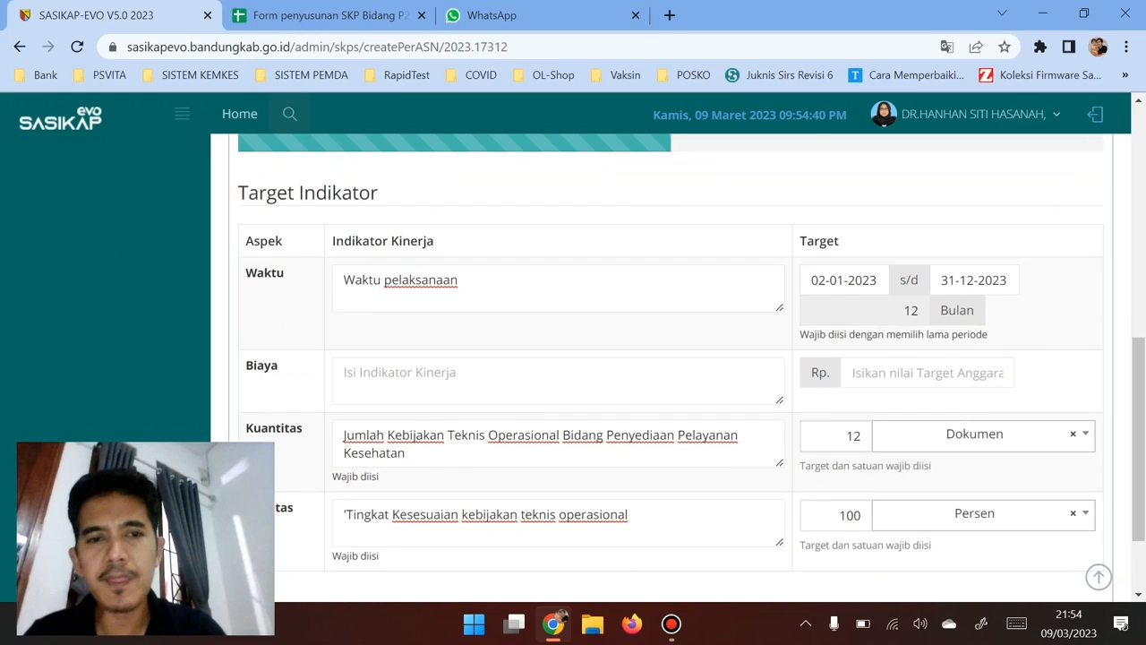
pyautogui.scroll(-2, 671, 358)
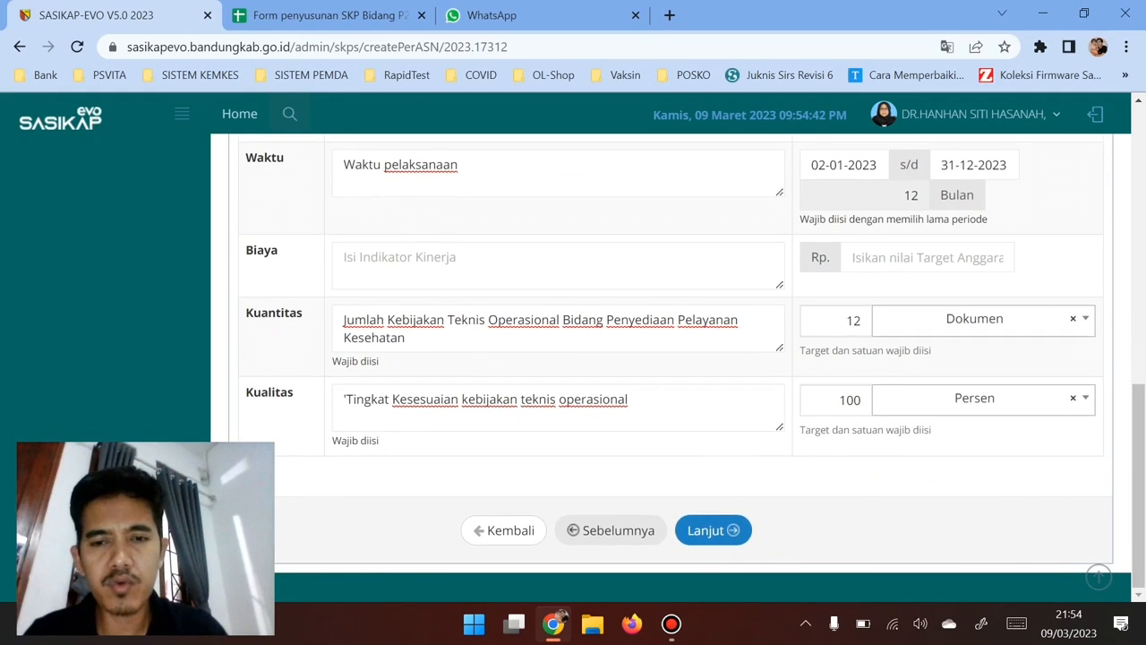
pyautogui.click(707, 530)
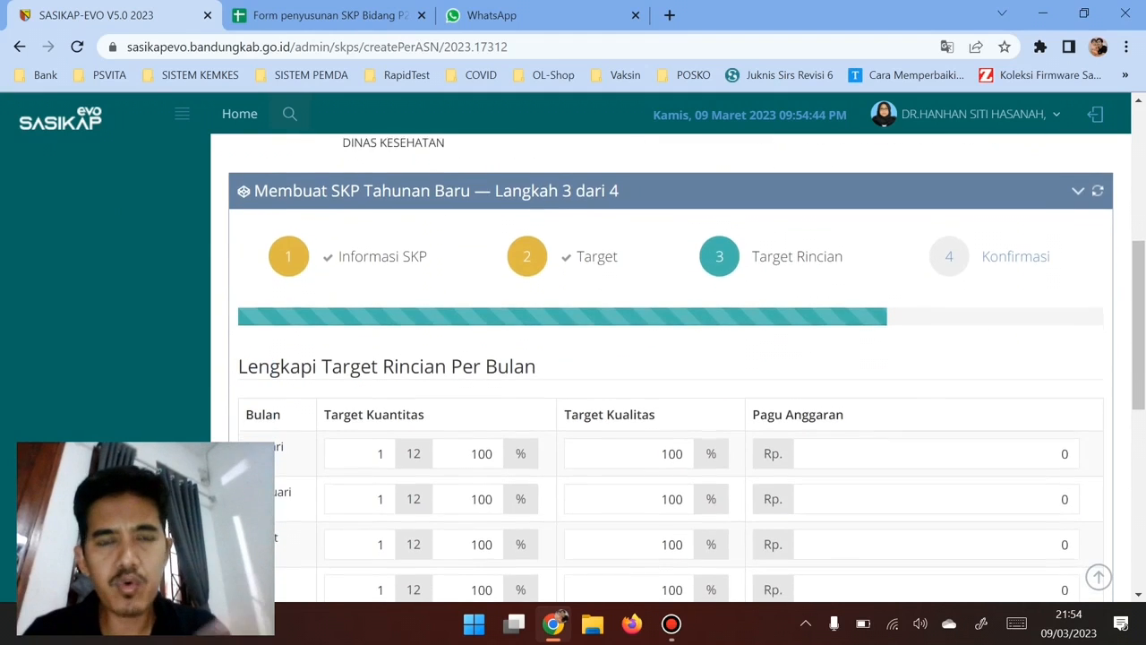
# Step: Check the monthly Target Kuantitas values in the Target Rincian table from Januari through Desember
pyautogui.scroll(-3, 671, 358)
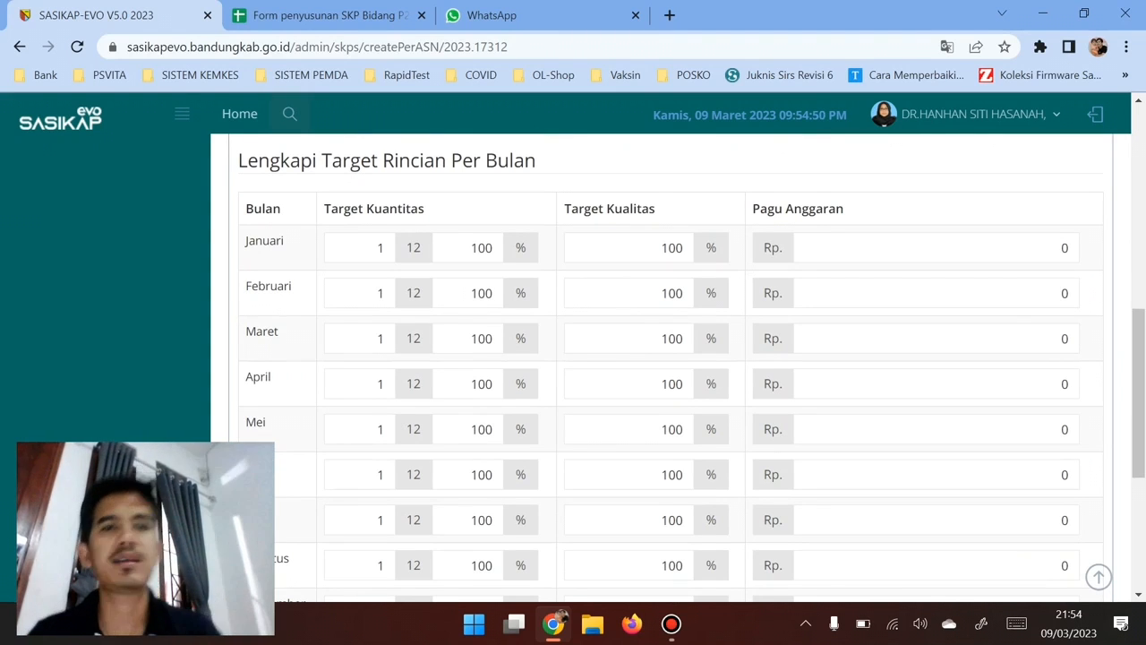
pyautogui.click(379, 248)
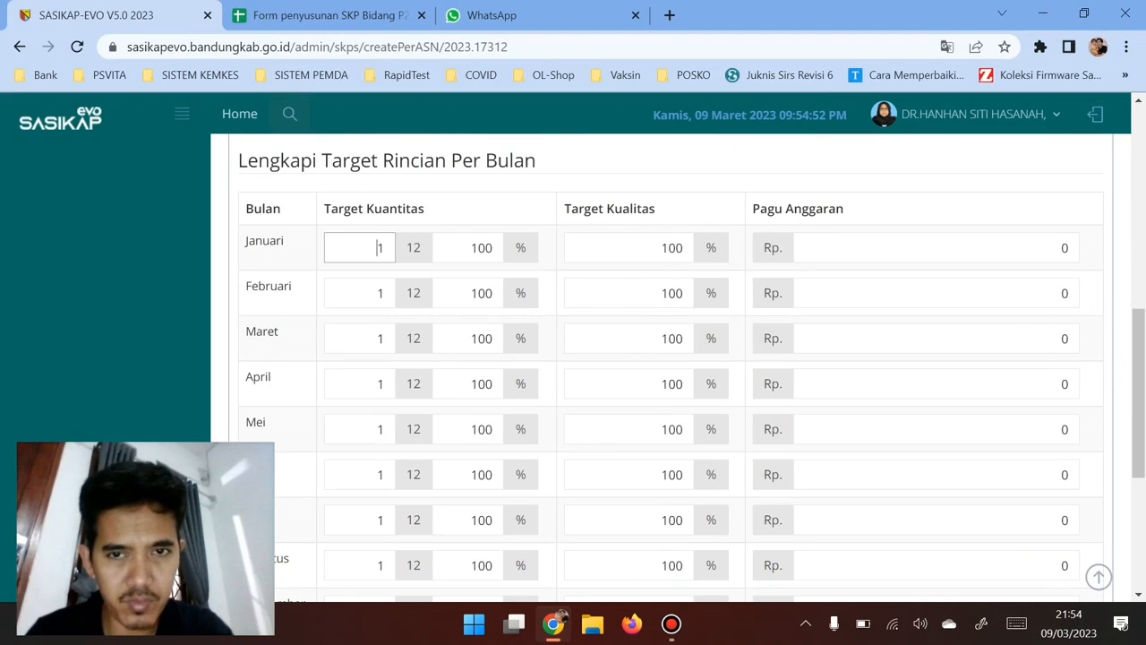
pyautogui.click(378, 292)
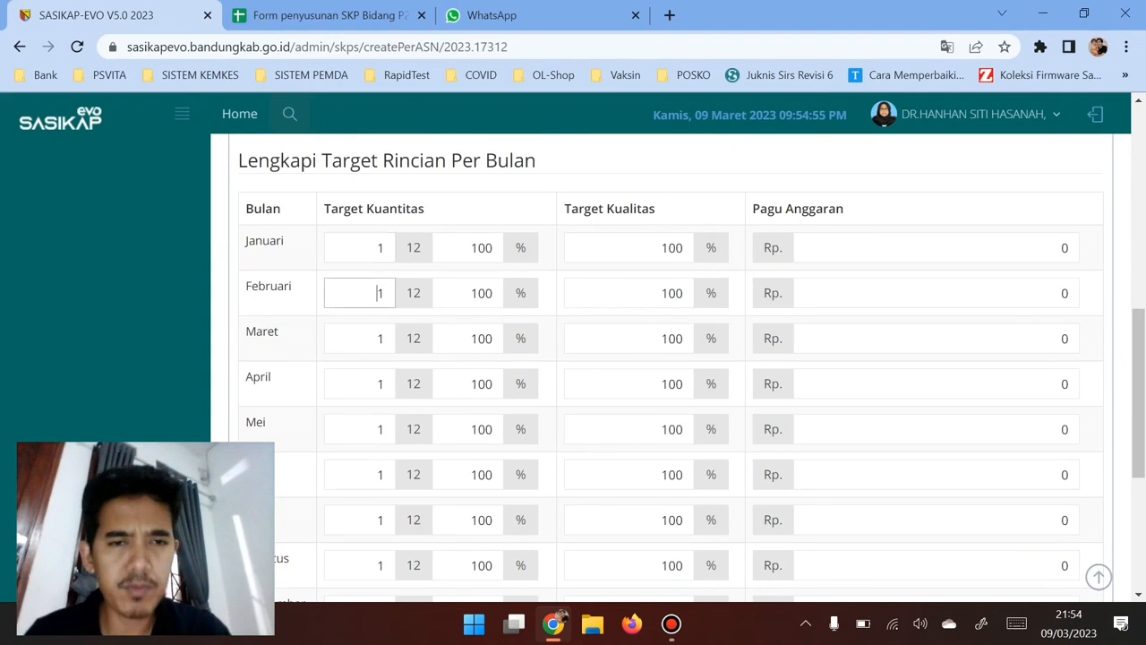
pyautogui.click(380, 338)
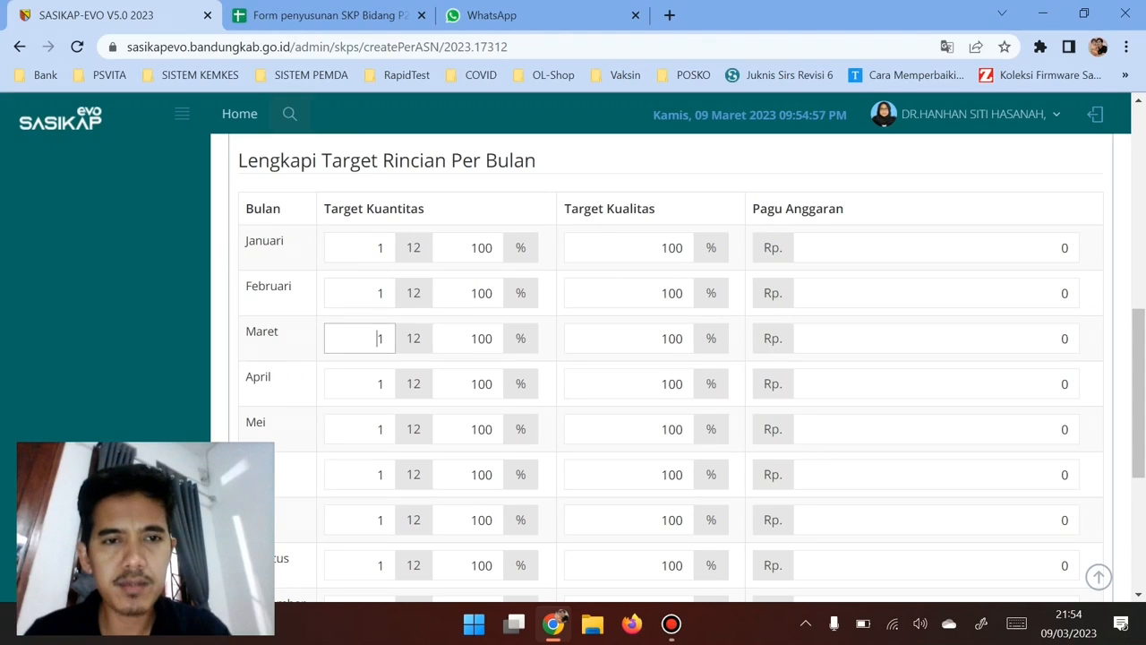
pyautogui.click(379, 384)
pyautogui.scroll(-2, 380, 384)
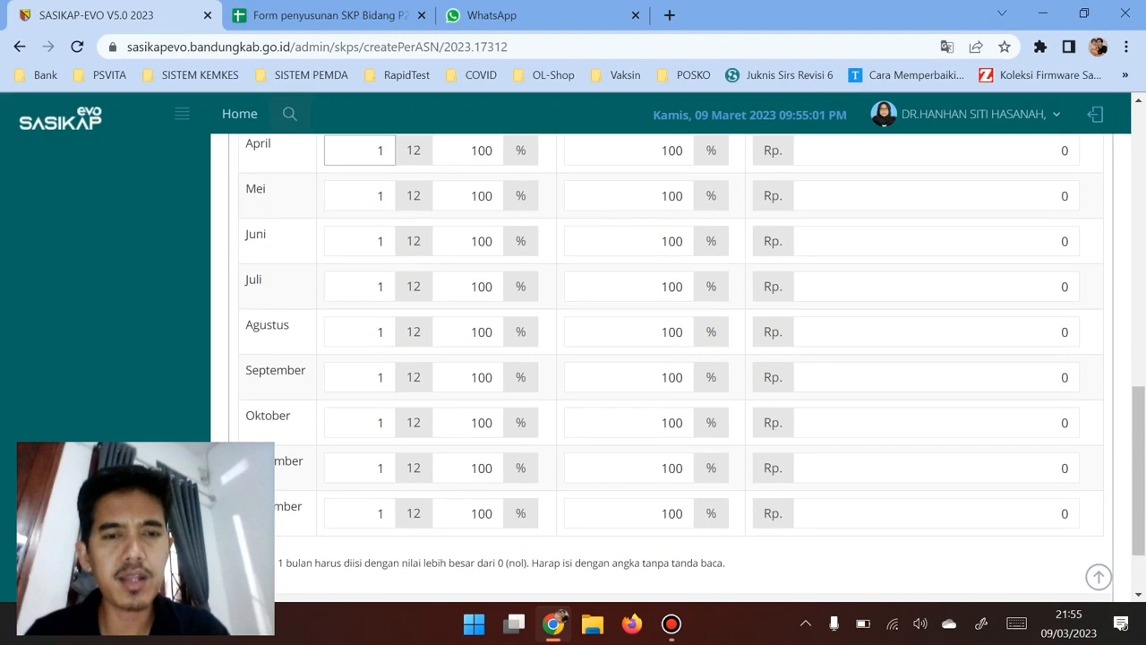
pyautogui.scroll(2, 380, 181)
pyautogui.scroll(1, 671, 358)
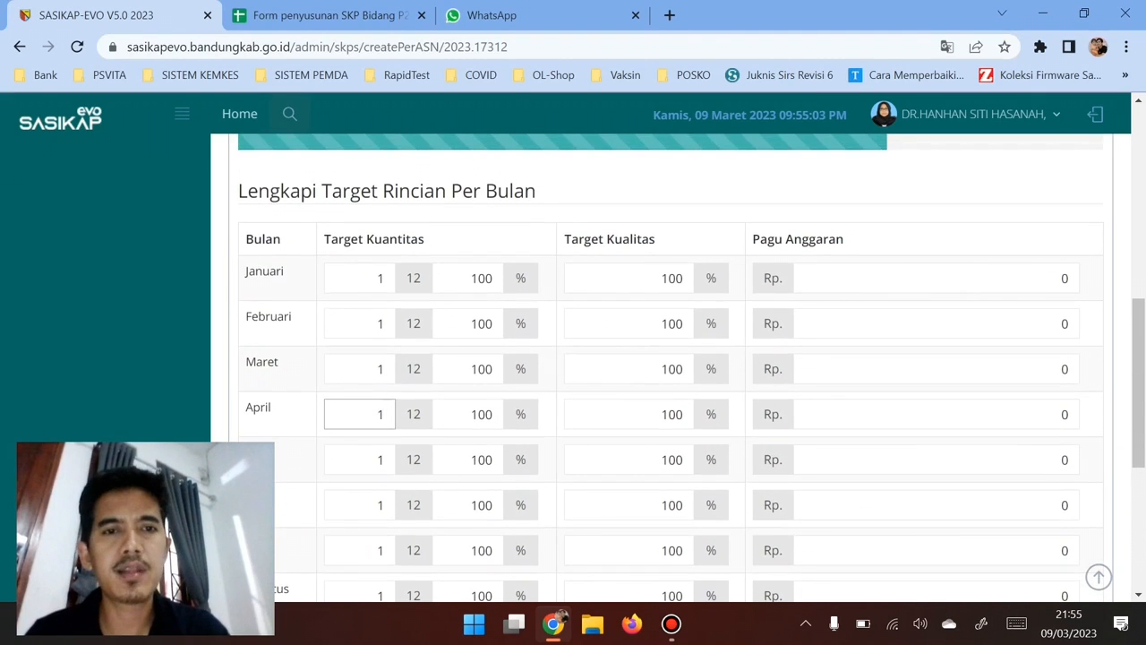
# Step: Check the monthly Target Kuantitas and Target Kualitas entries in the Target Rincian table from Januari through Desember
pyautogui.click(470, 279)
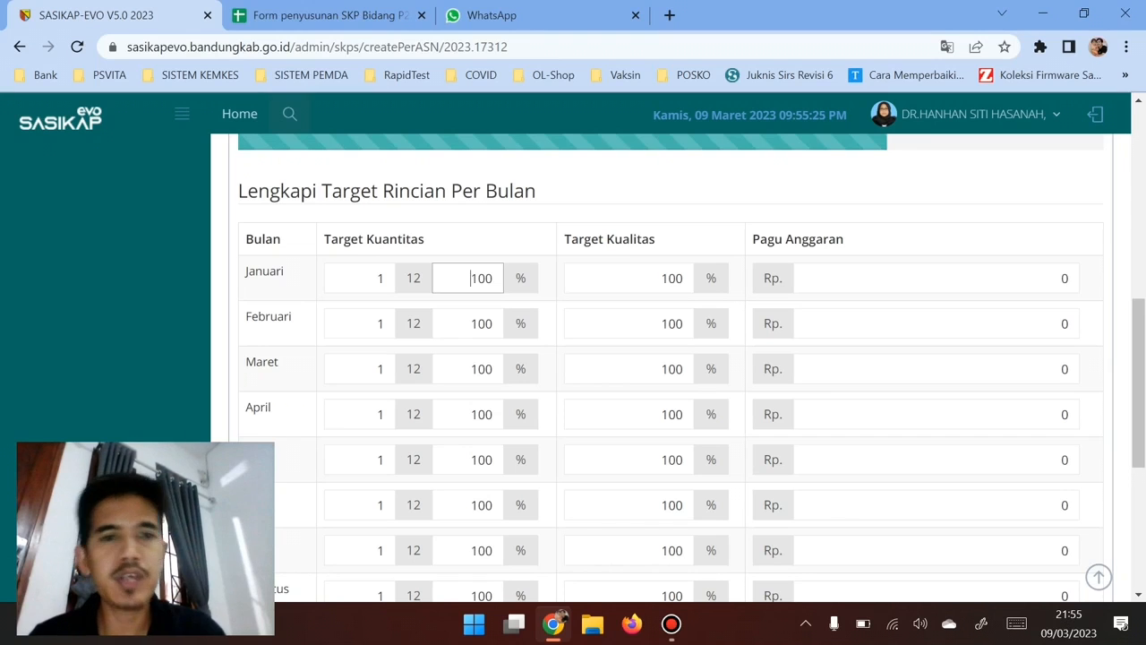
pyautogui.click(378, 368)
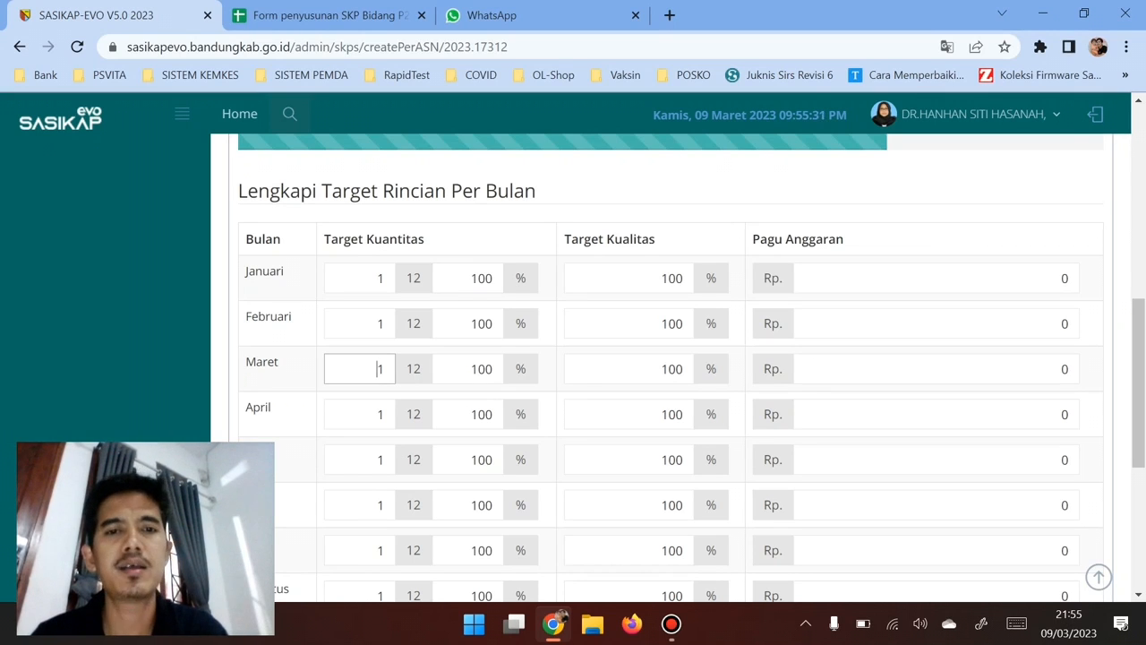
pyautogui.click(479, 369)
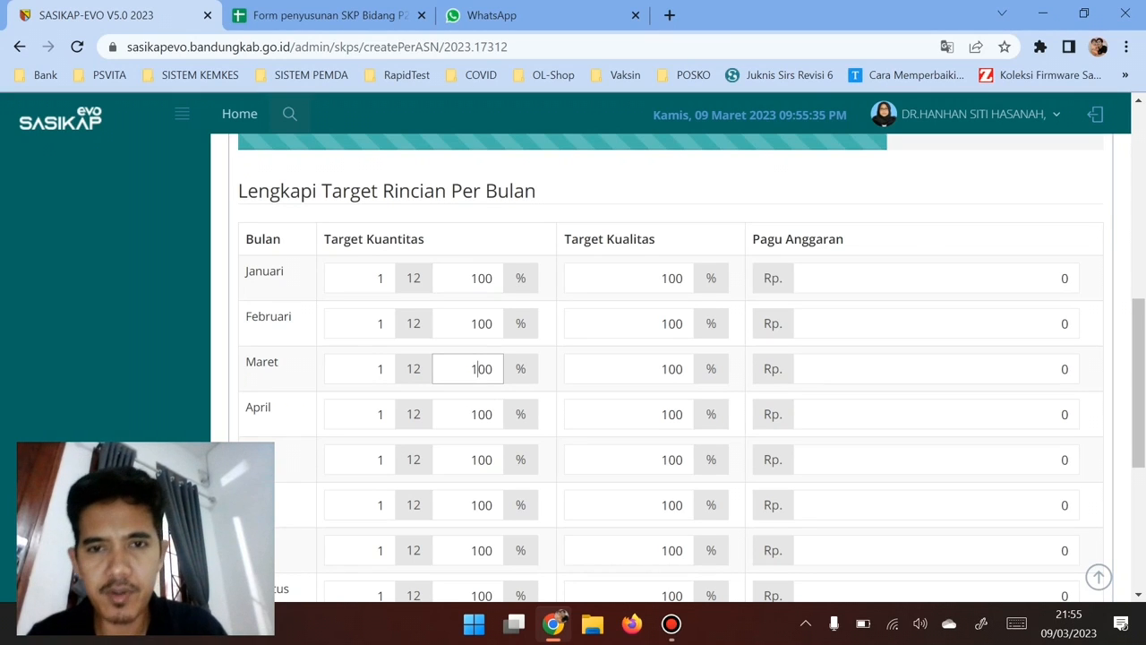
pyautogui.click(660, 278)
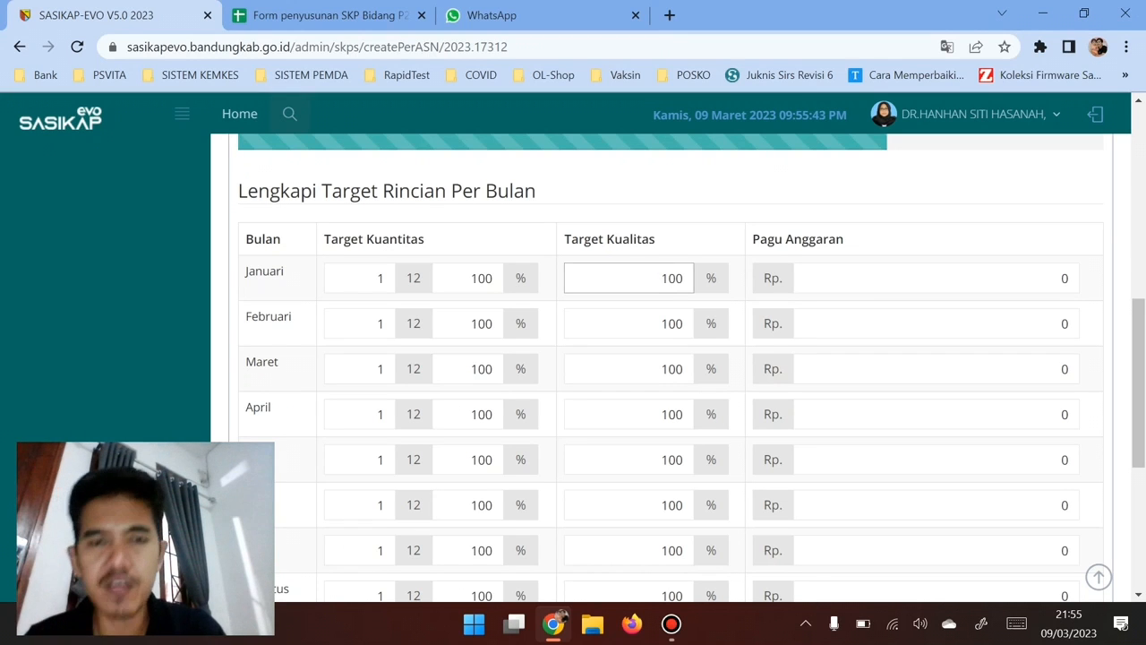
pyautogui.scroll(-1, 671, 367)
pyautogui.scroll(-3, 670, 367)
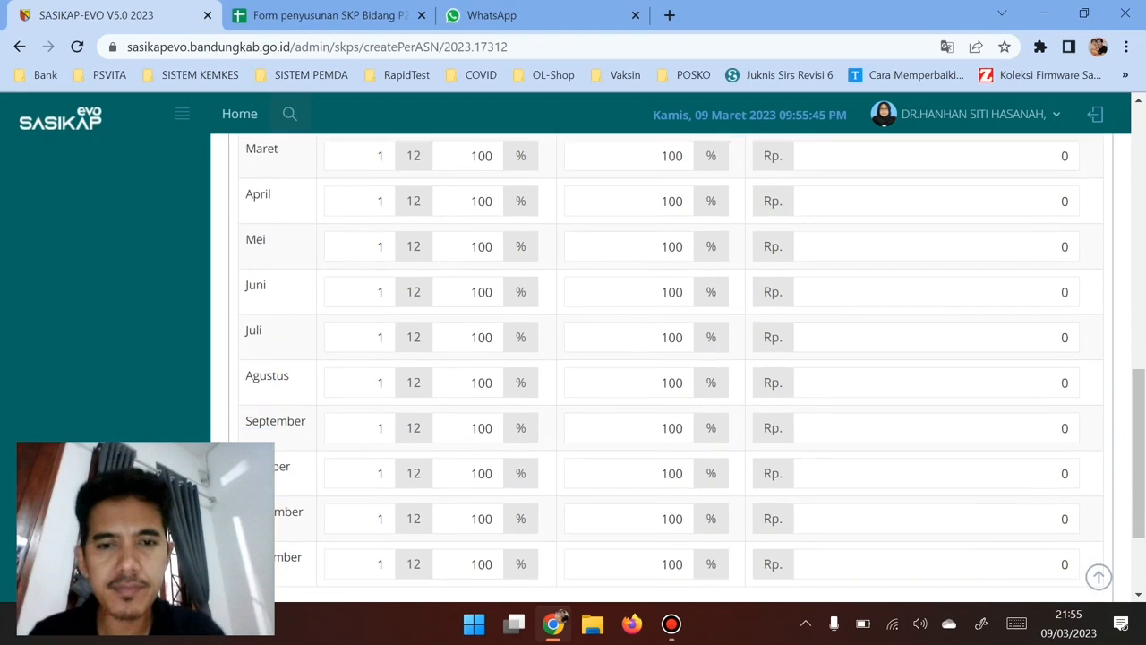
pyautogui.scroll(1, 670, 367)
pyautogui.scroll(3, 1063, 270)
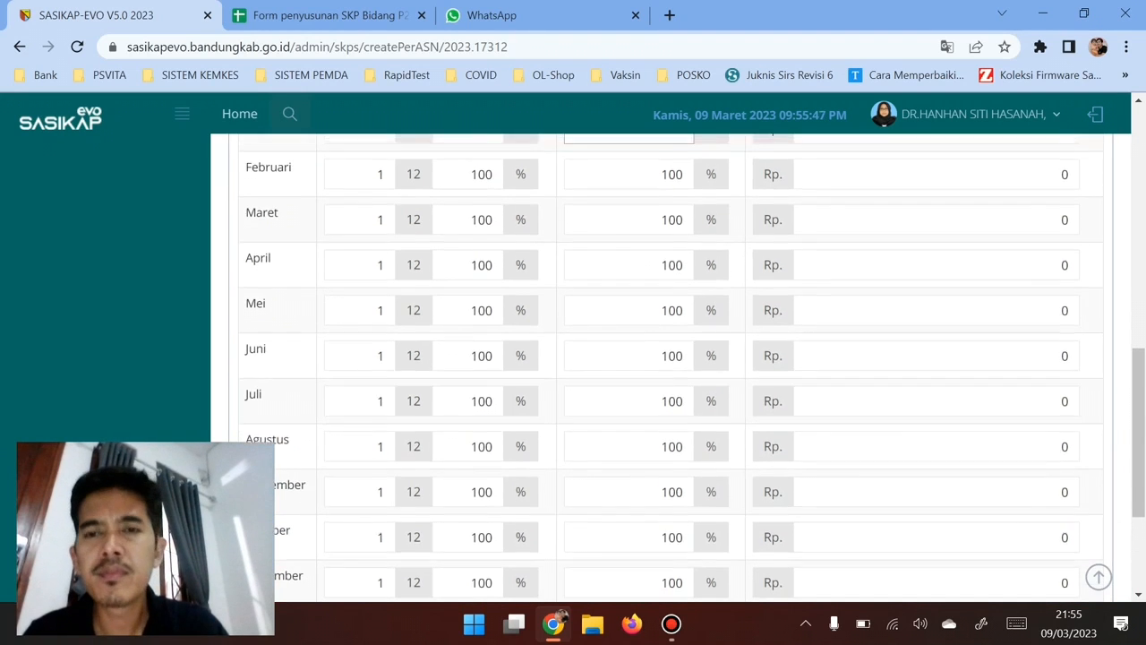
# Step: Try a Pagu Anggaran of Rp. 1000000 for Januari, and reset it to 0
pyautogui.click(1063, 270)
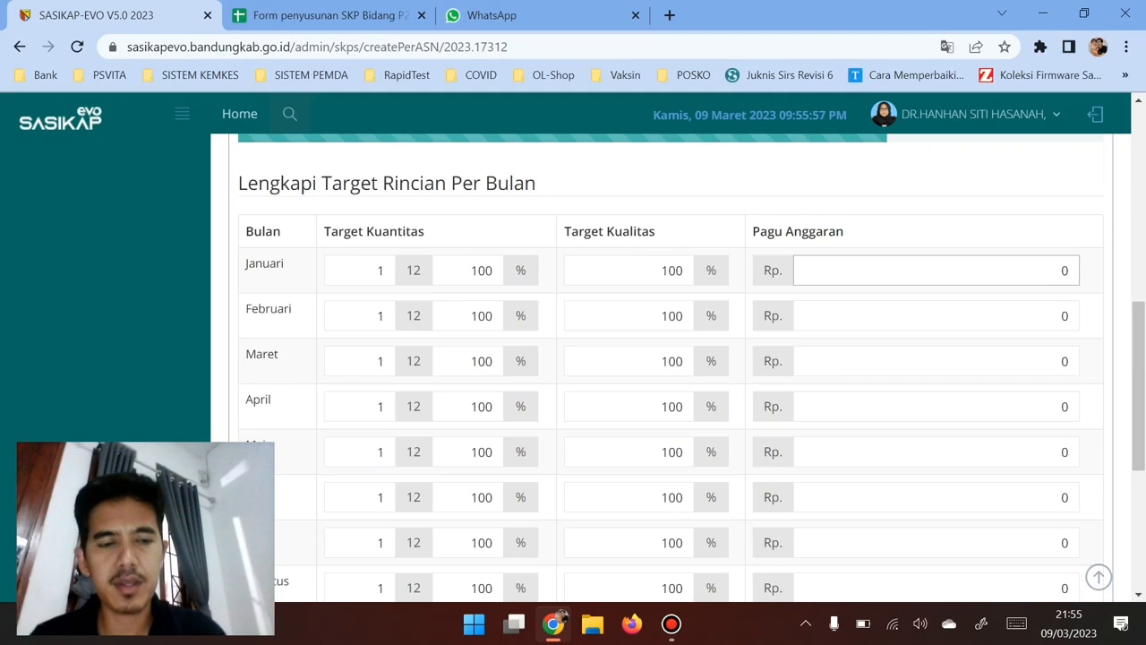
pyautogui.write('100')
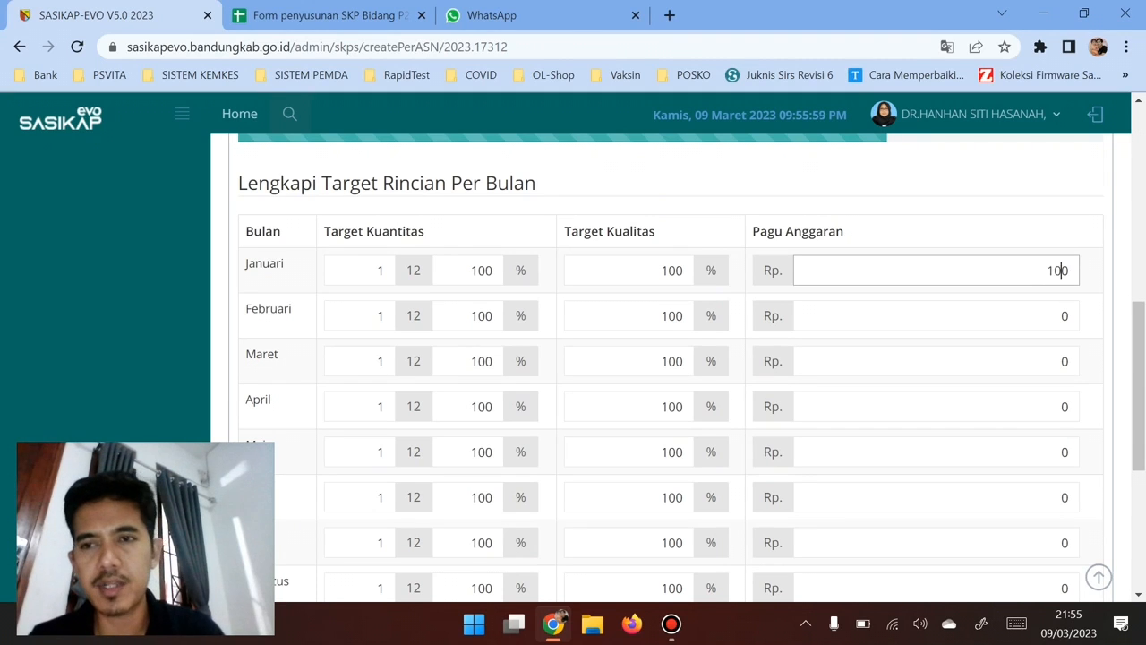
pyautogui.write('0000')
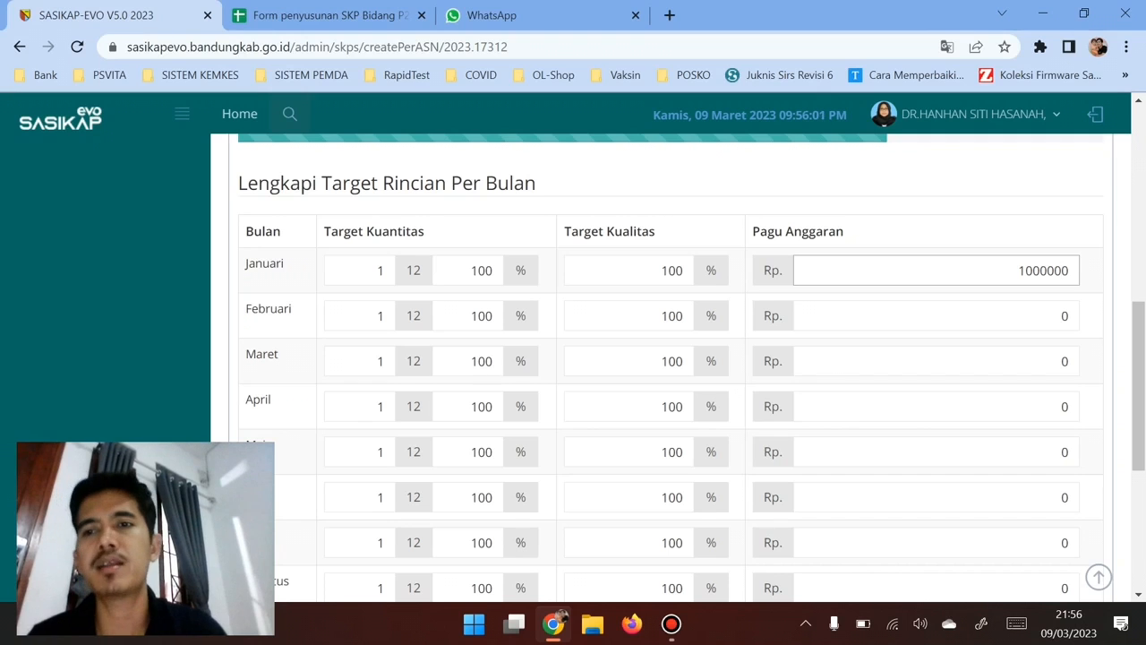
pyautogui.press('Tab')
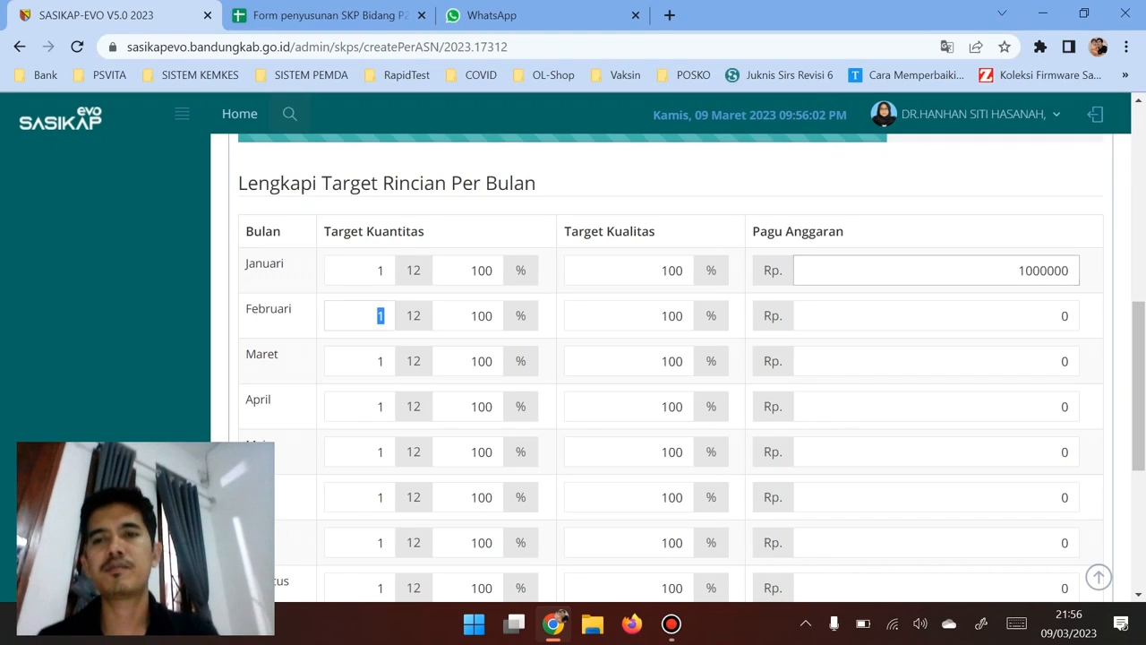
pyautogui.click(1061, 316)
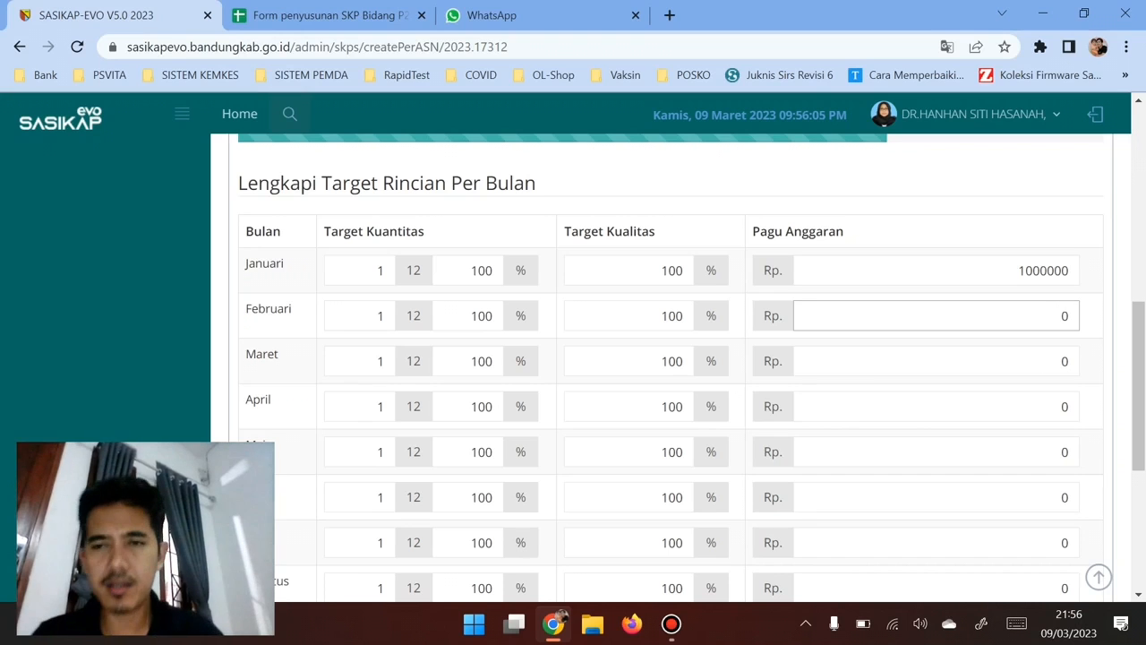
pyautogui.moveTo(1017, 271); pyautogui.dragTo(1070, 270)
pyautogui.write('0')
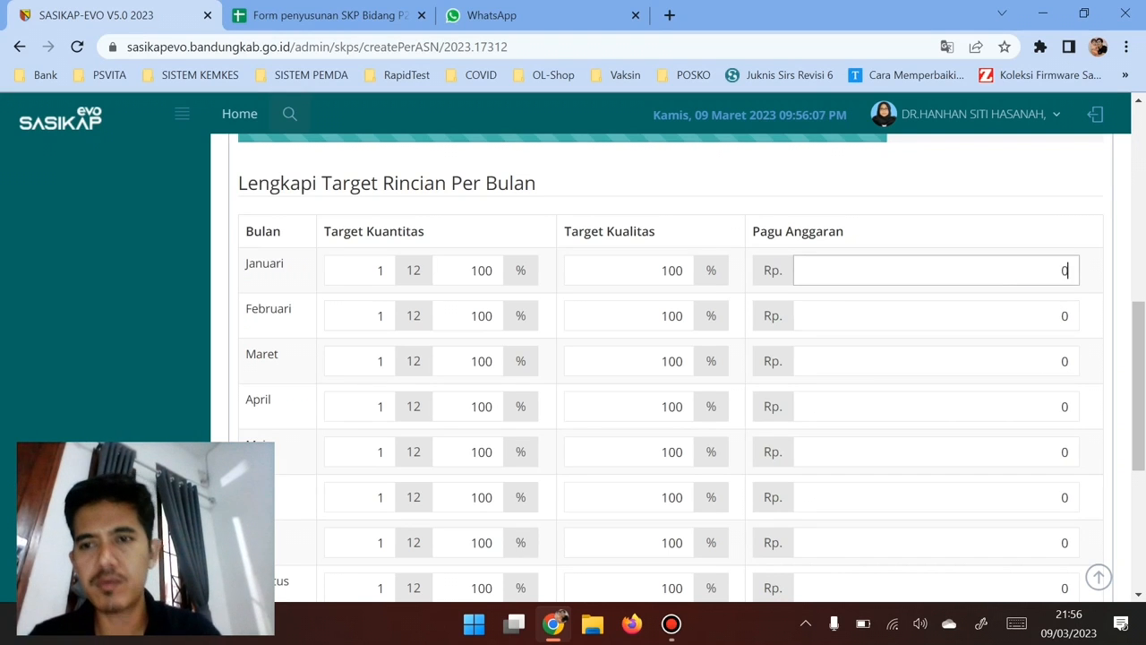
# Step: Accept the monthly target breakdown and proceed to the Konfirmasi stage
pyautogui.scroll(-2, 670, 367)
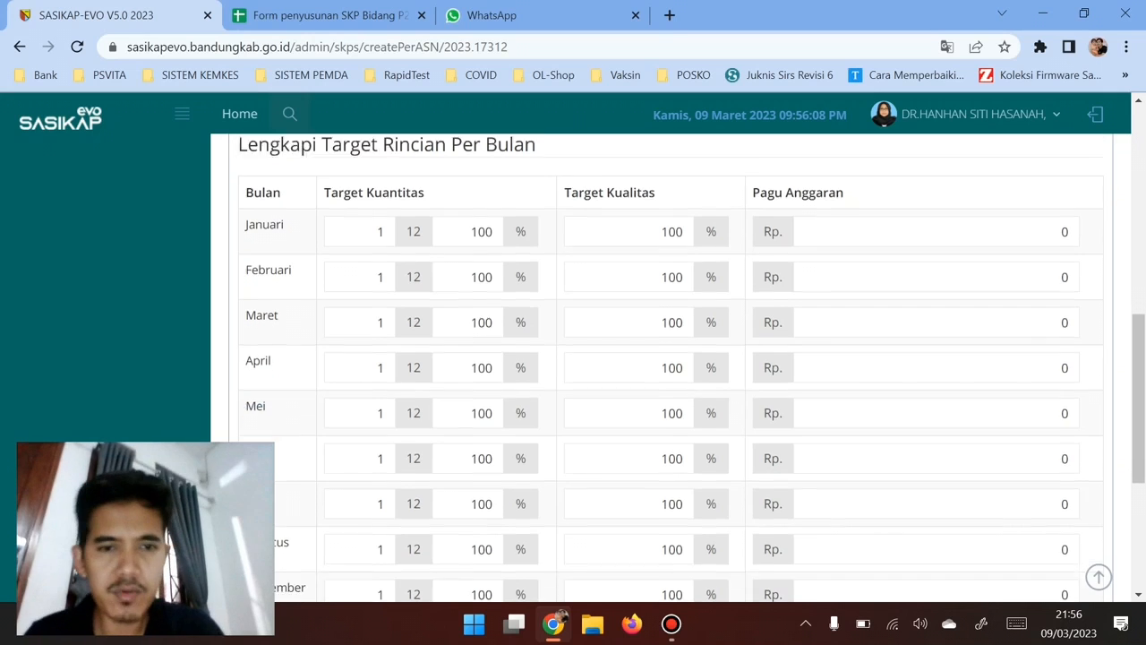
pyautogui.scroll(-2, 670, 367)
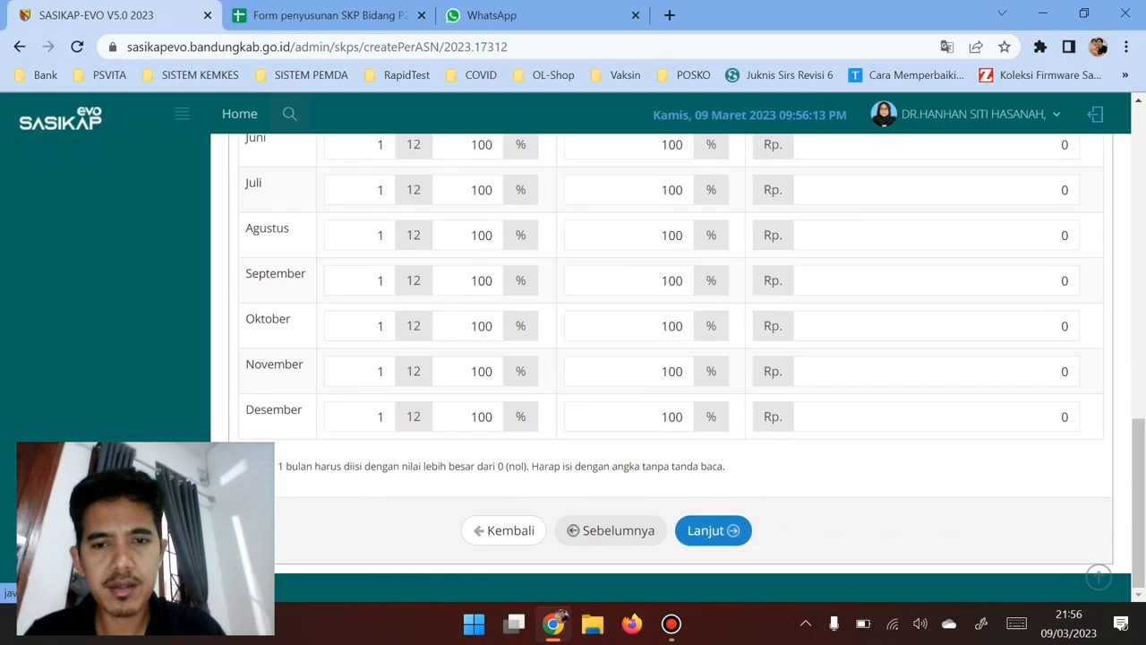
pyautogui.click(713, 530)
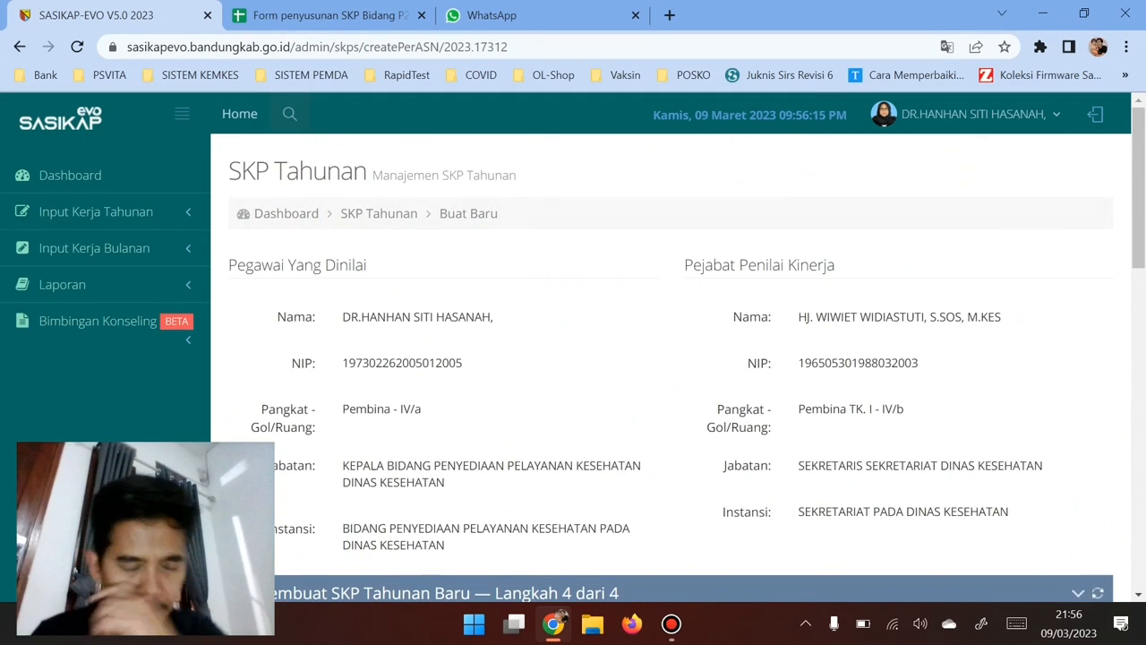
# Step: Review the Konfirmasi SKP Tahunan summary, covering the SKP information, superior's SKP, Uraian, period, and time, cost, quantity and quality targets
pyautogui.scroll(-1, 713, 530)
pyautogui.scroll(-3, 670, 367)
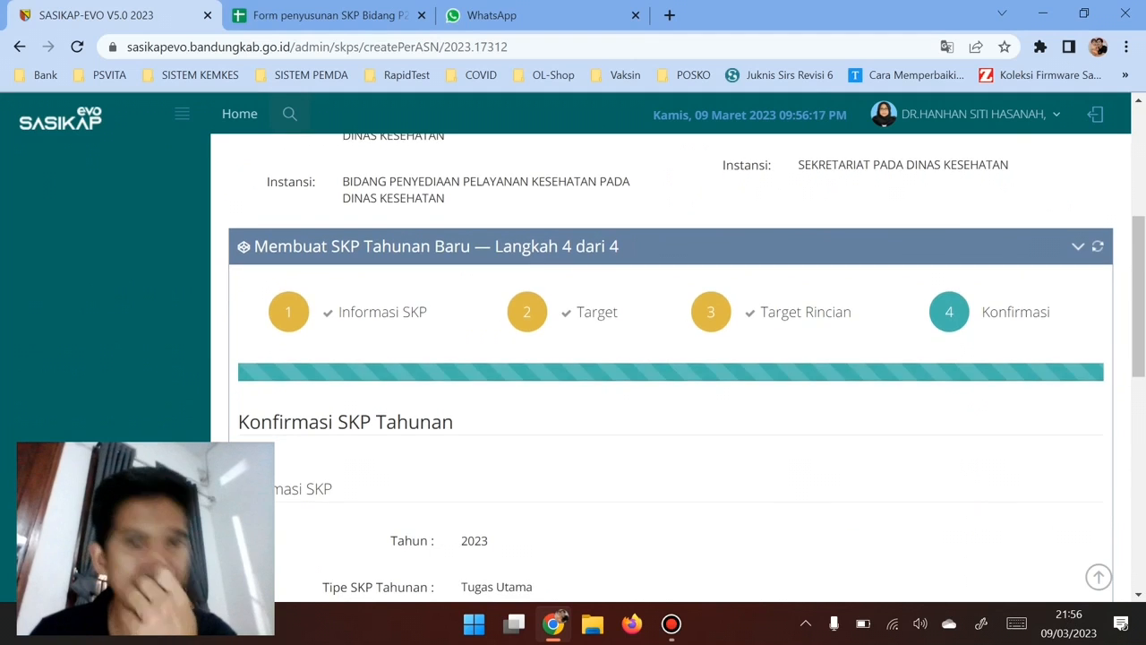
pyautogui.scroll(-2, 670, 367)
pyautogui.scroll(1, 670, 367)
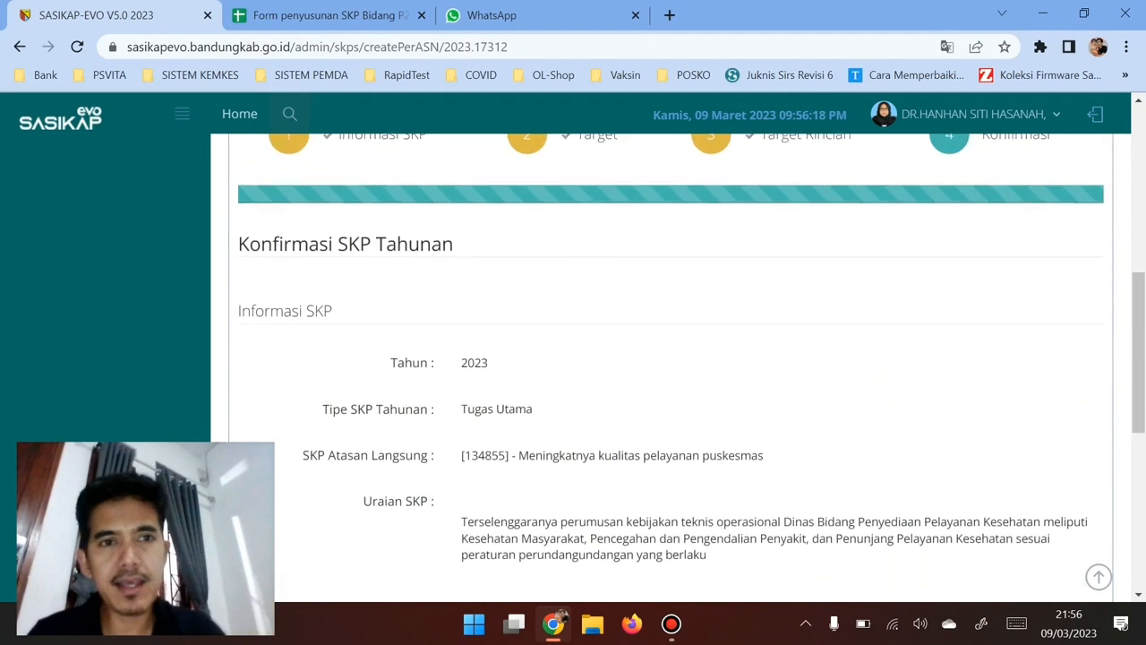
pyautogui.scroll(-1, 669, 367)
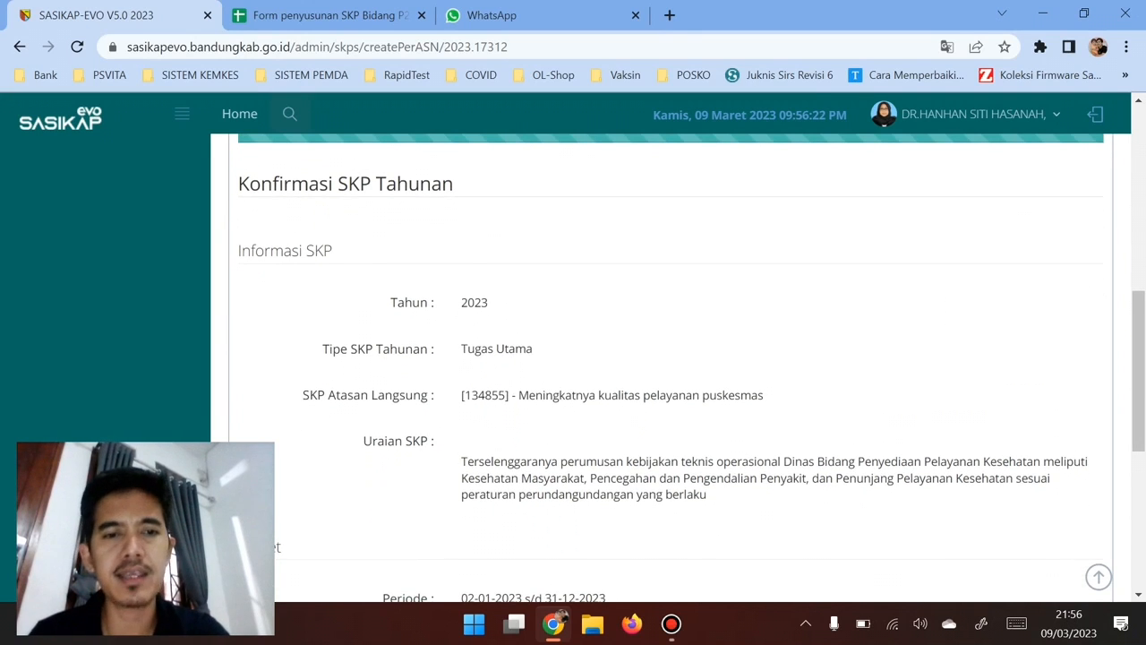
pyautogui.scroll(-1, 669, 367)
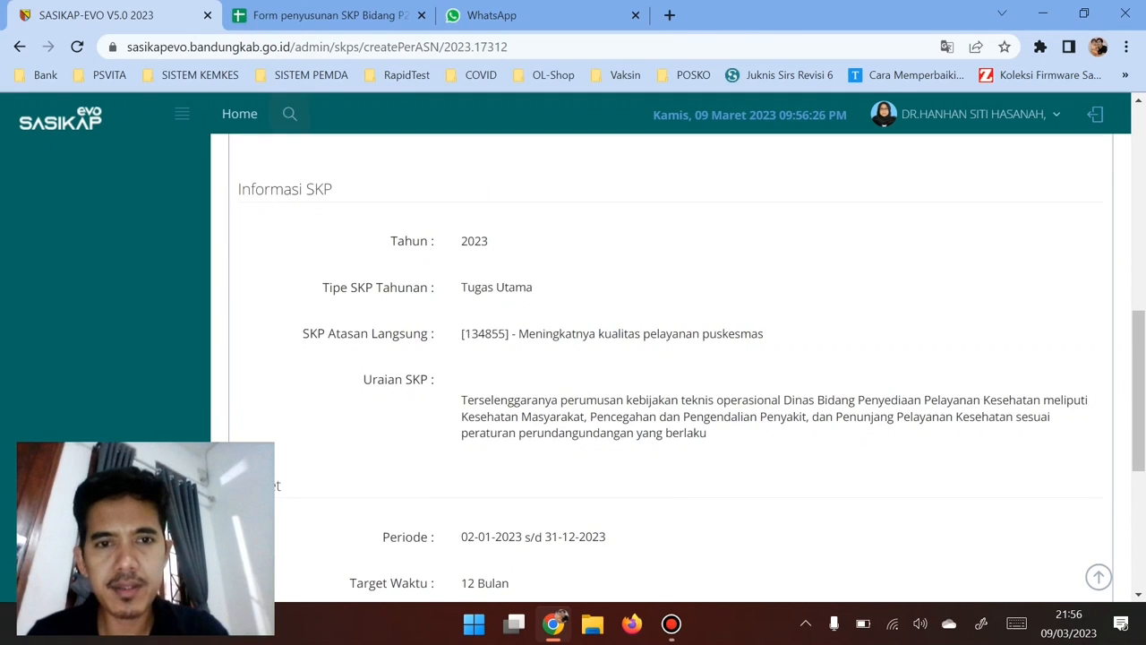
pyautogui.moveTo(518, 333); pyautogui.dragTo(763, 333)
pyautogui.click(763, 354)
pyautogui.scroll(-1, 672, 367)
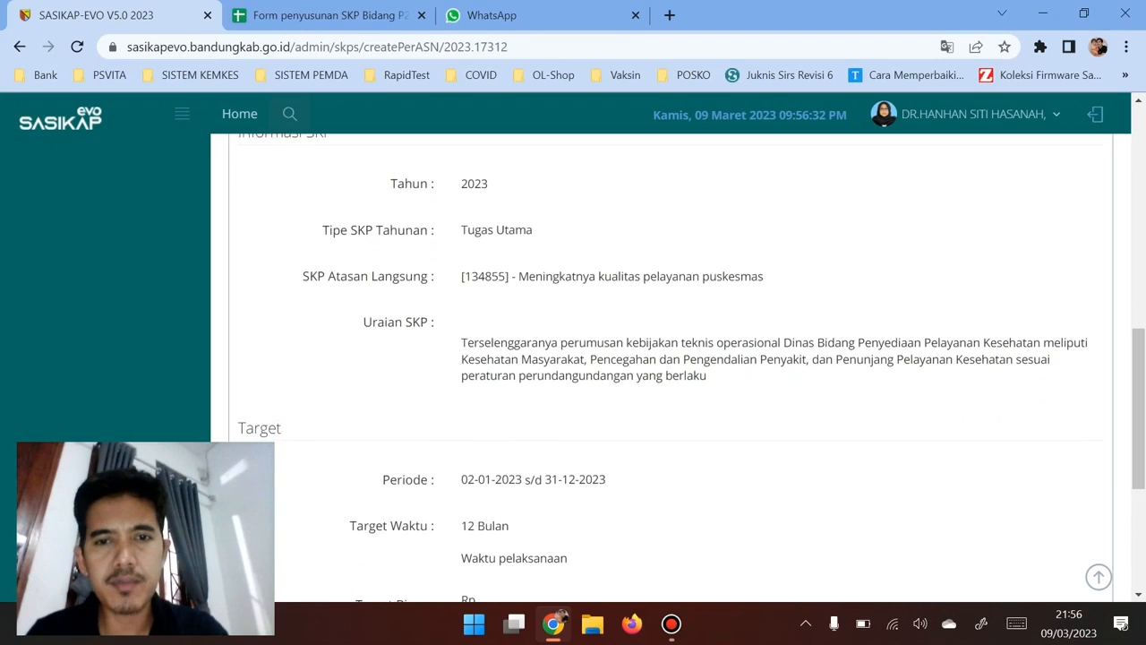
pyautogui.scroll(-2, 672, 367)
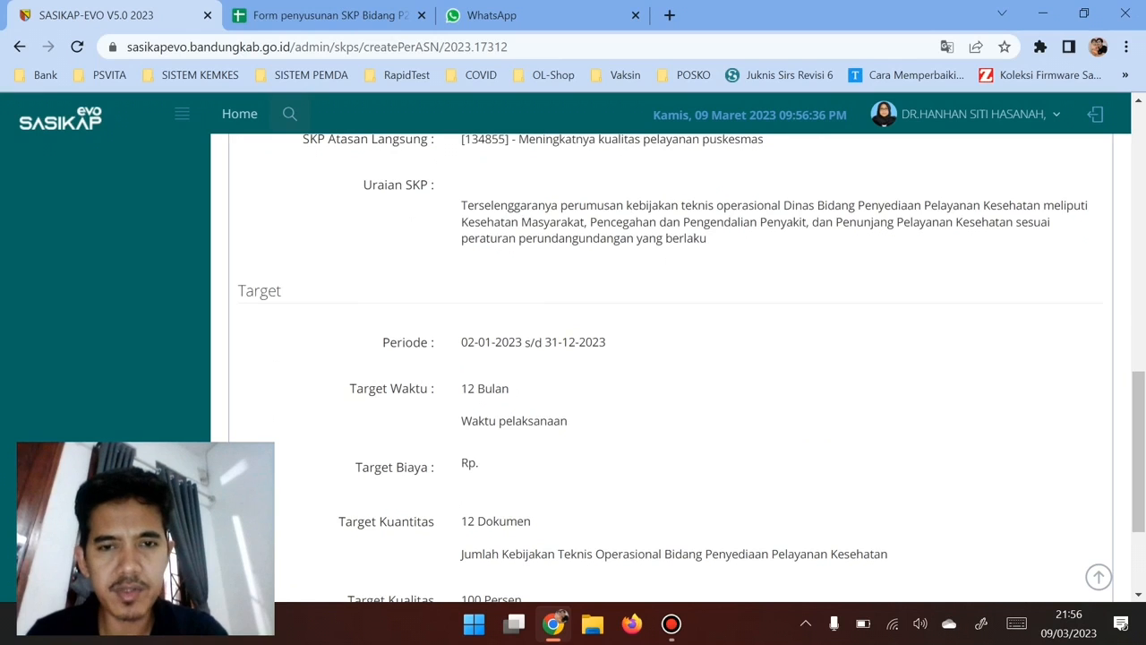
pyautogui.scroll(-1, 680, 367)
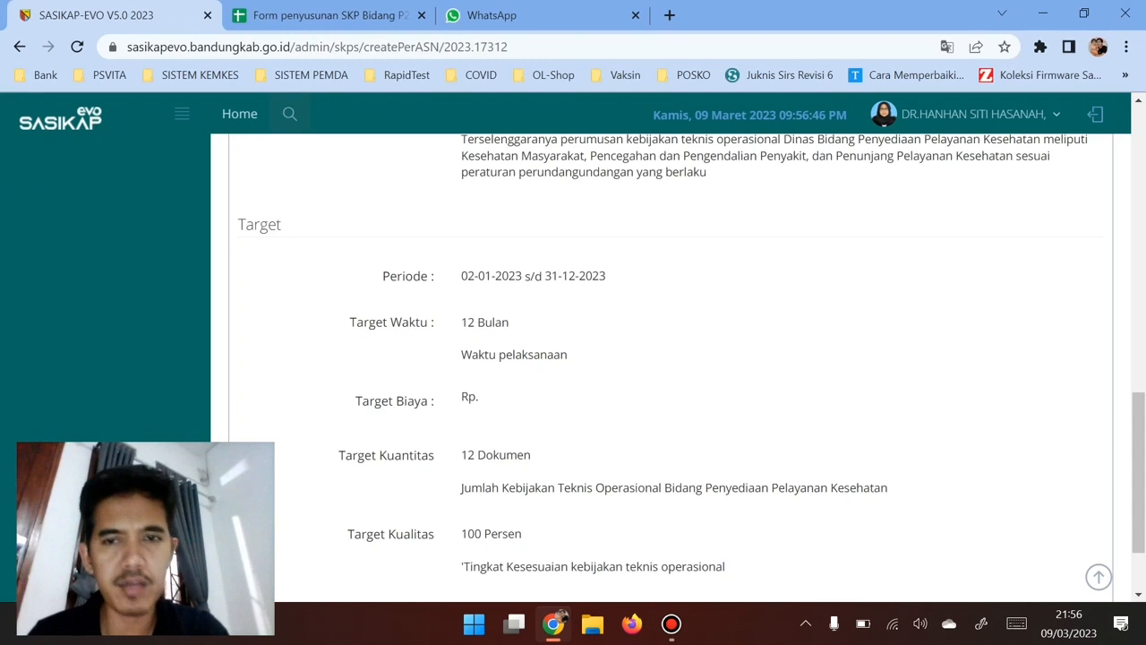
pyautogui.scroll(-1, 672, 358)
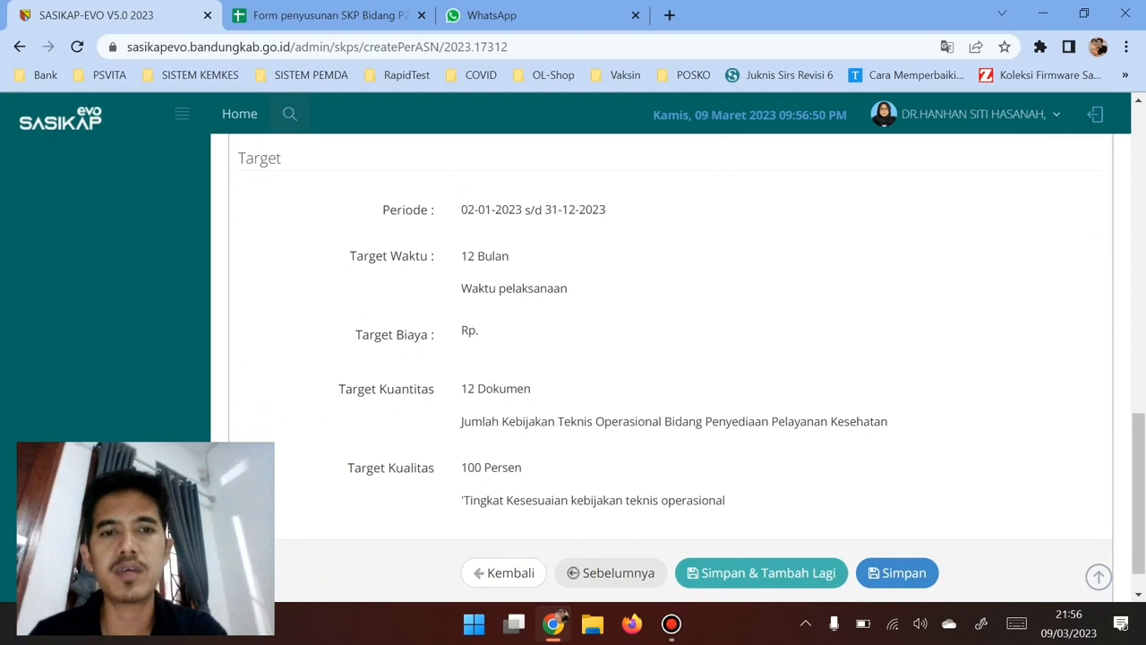
pyautogui.scroll(-1, 671, 358)
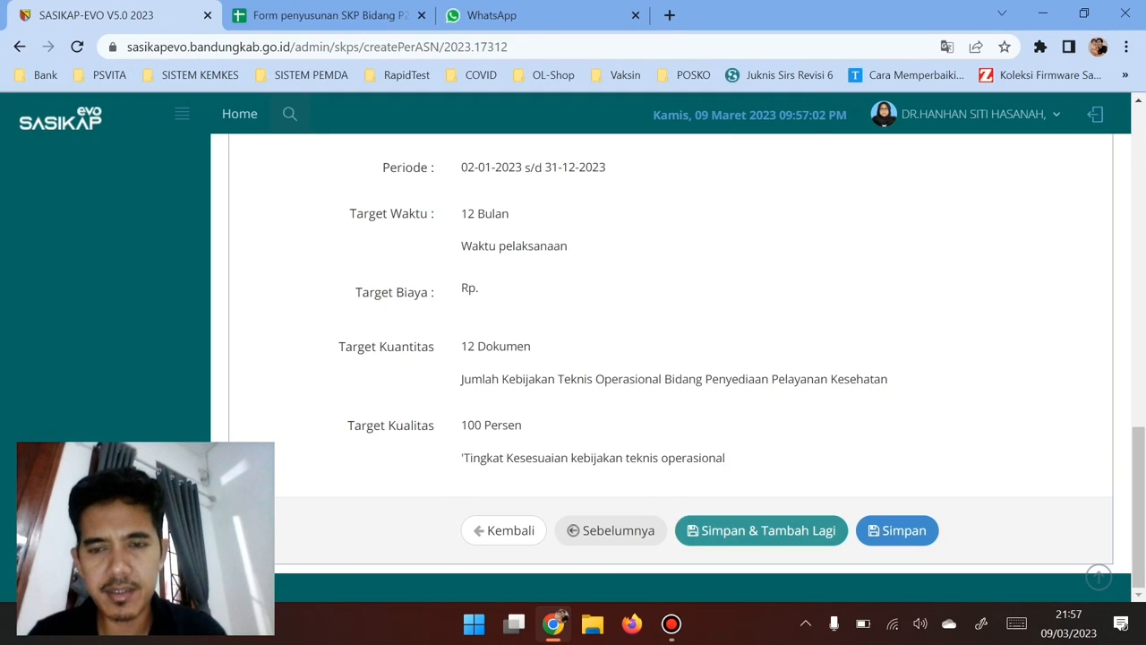
# Step: Save the annual SKP with the option to add another, and go to the empty Informasi SKP fields
pyautogui.click(761, 530)
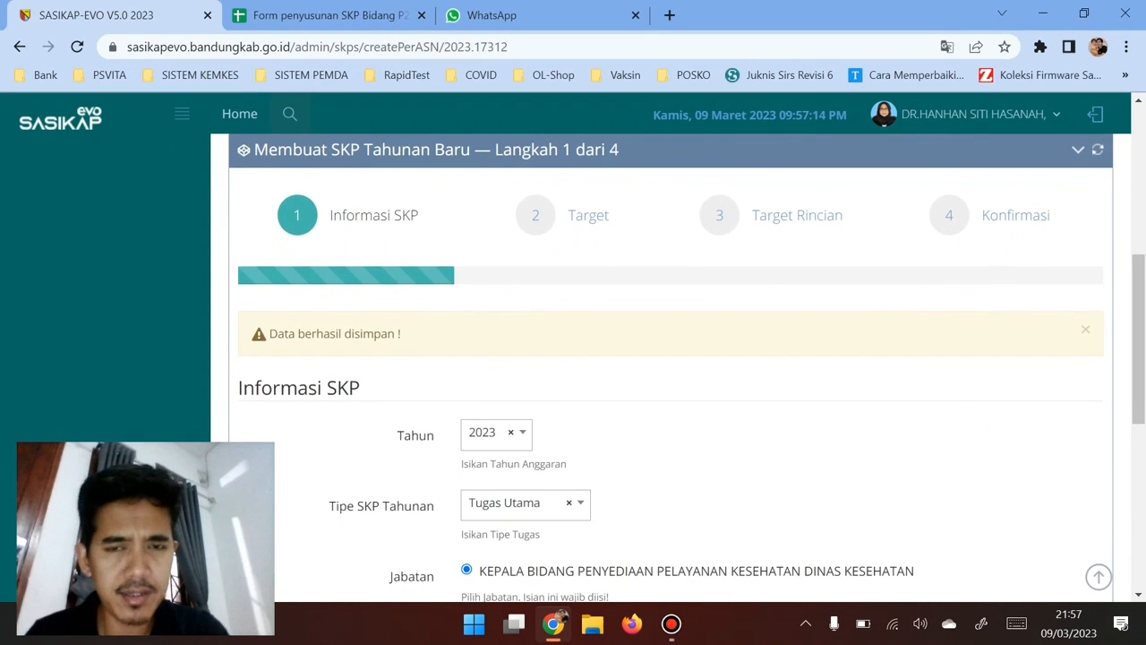
pyautogui.scroll(-2, 670, 367)
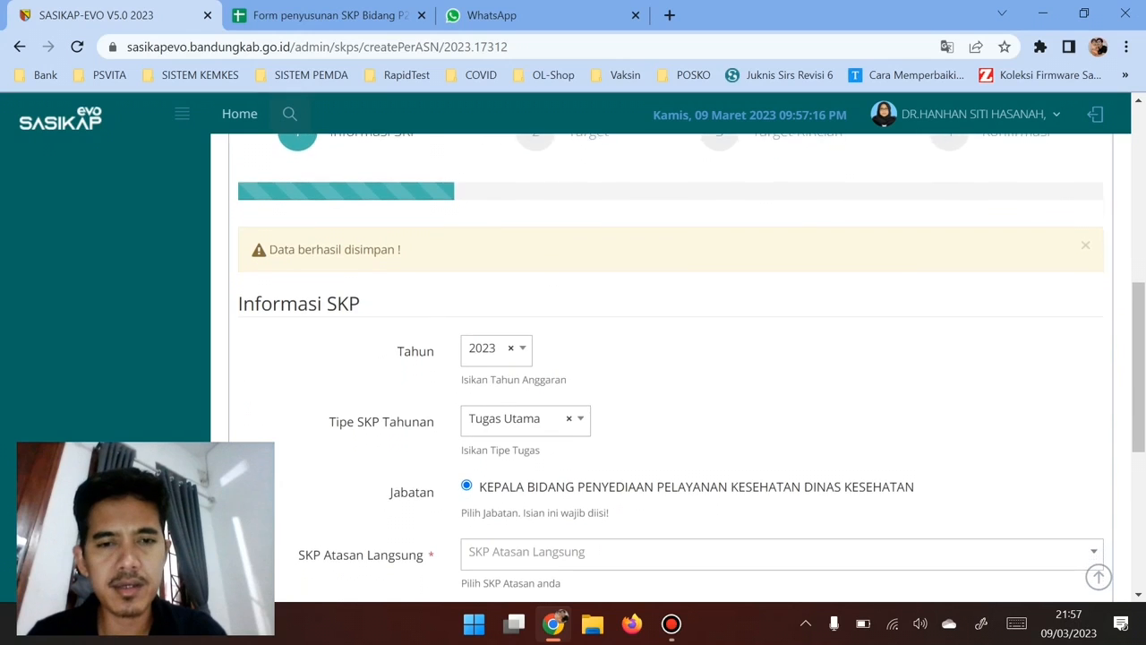
pyautogui.scroll(-1, 671, 367)
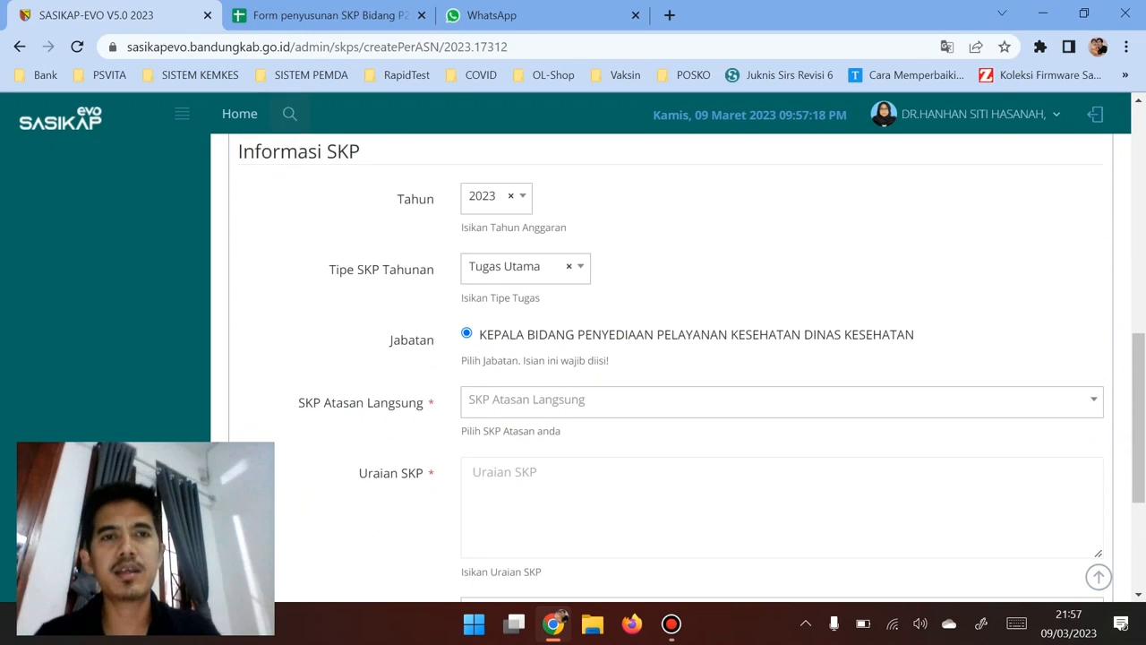
# Step: Switch to the SKP Bidang P2K spreadsheet, look over the KABID Rencana Kinerja, and open the Matriks Pembagian Peran dan Hasil sheet
pyautogui.click(324, 15)
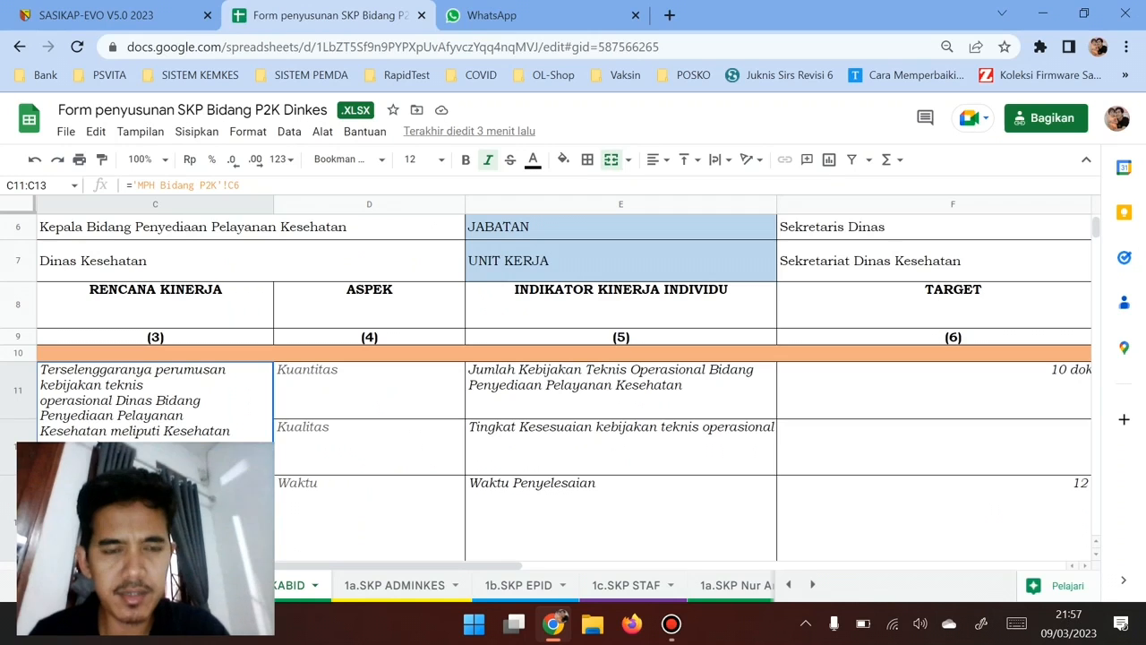
pyautogui.hscroll(-3, 564, 385)
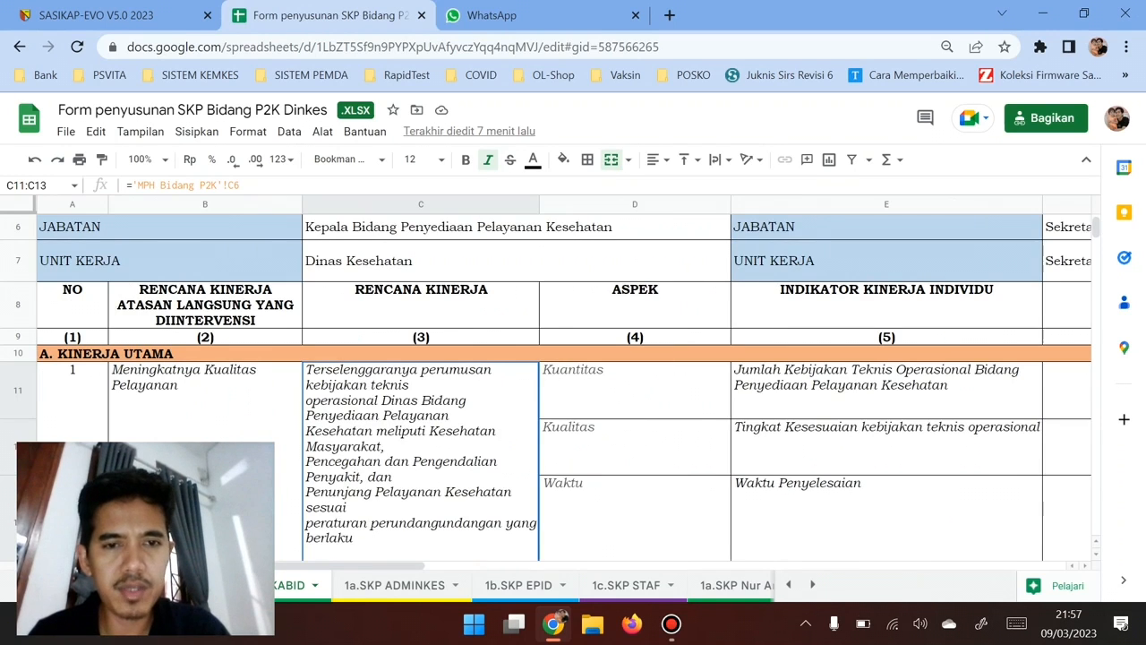
pyautogui.scroll(-3, 564, 385)
pyautogui.click(421, 486)
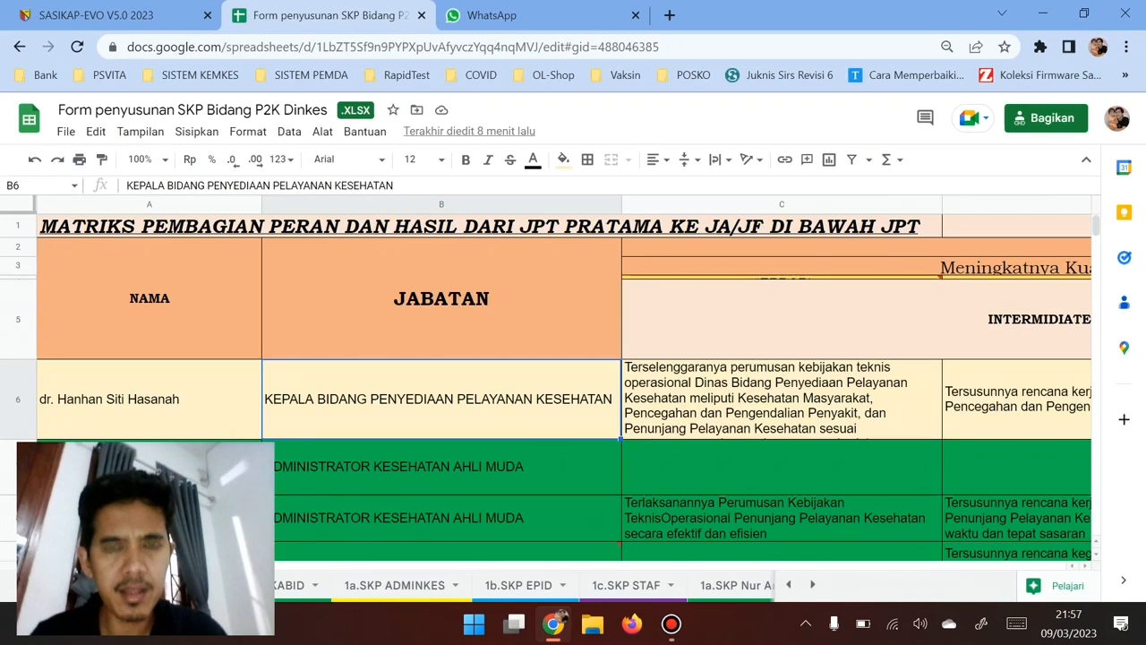
# Step: Examine the division head's performance plans under Intermidiate Outcome 1 in the matrix, comparing them with the Administrator Kesehatan rows below
pyautogui.click(781, 399)
pyautogui.click(781, 467)
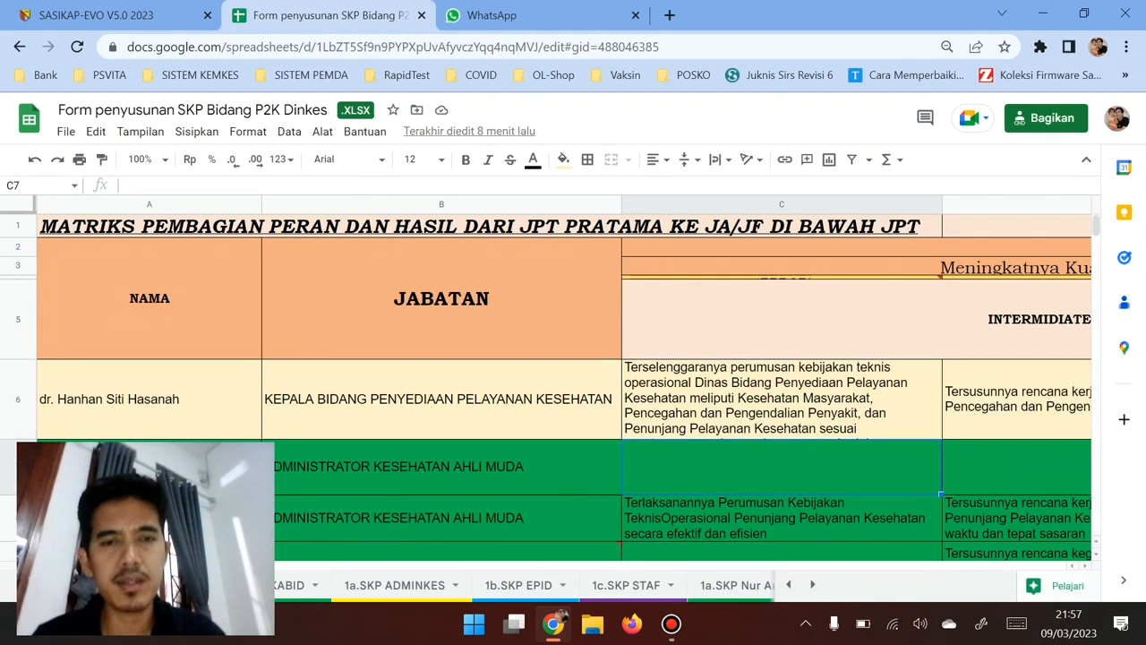
pyautogui.click(781, 518)
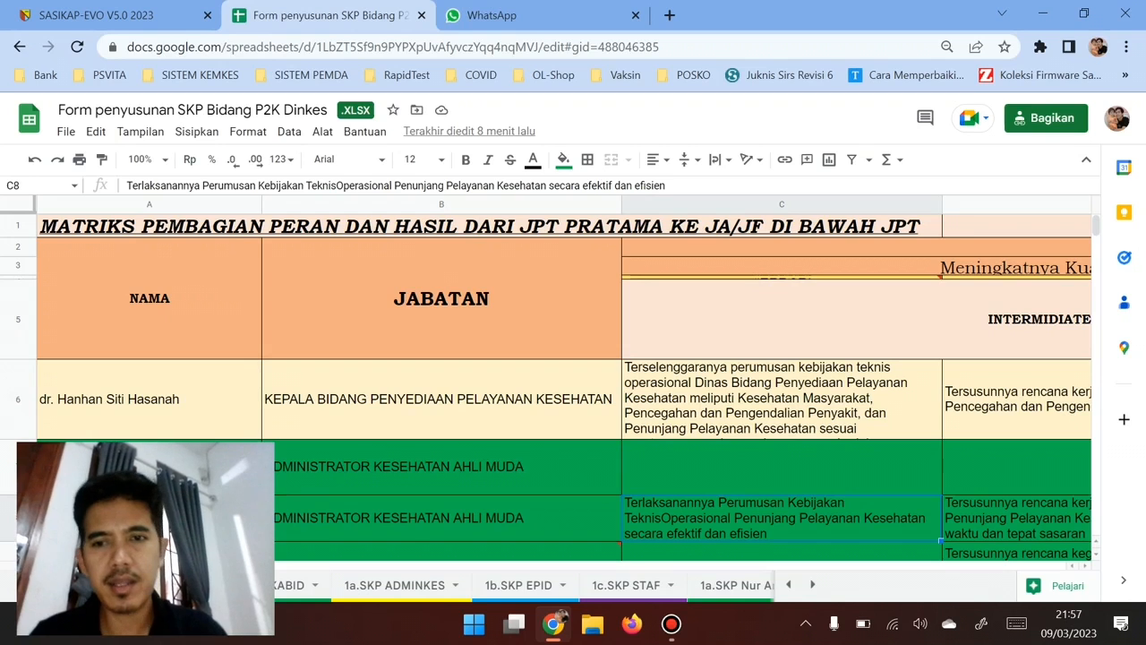
pyautogui.click(782, 399)
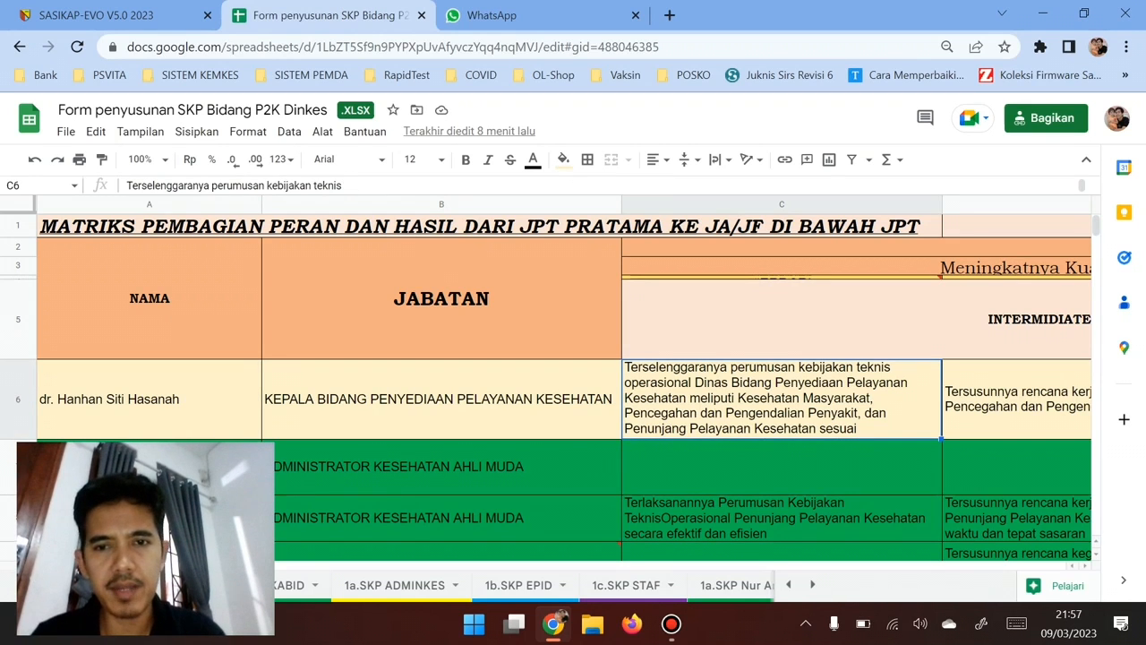
pyautogui.press('Right')
pyautogui.press('Right')
pyautogui.press('Right')
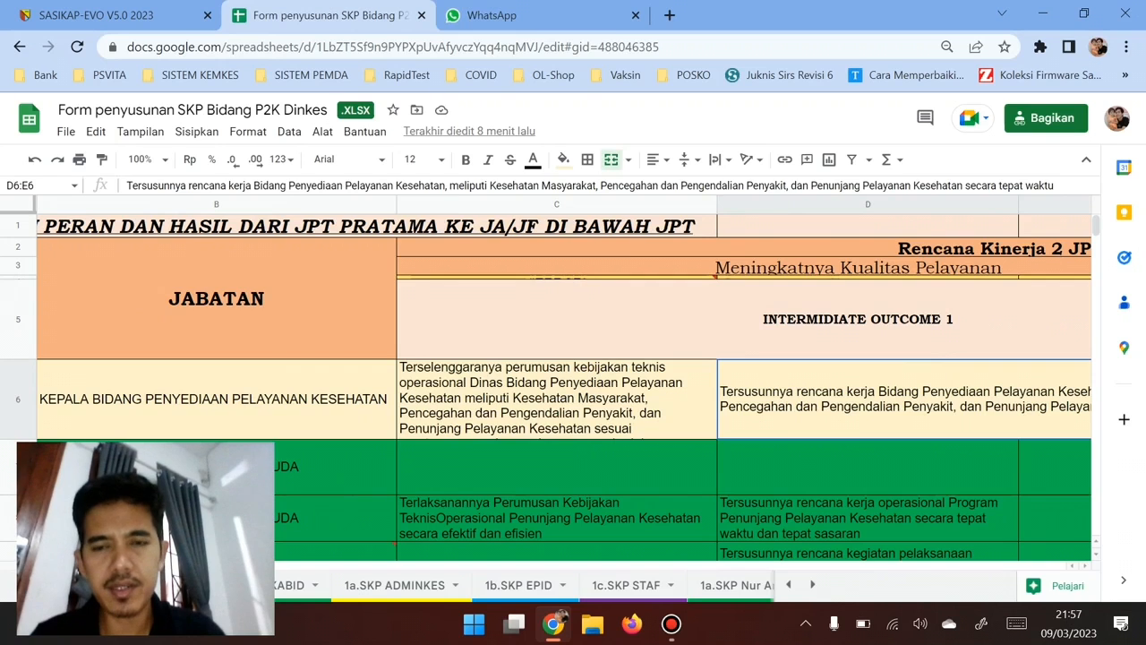
pyautogui.press('Left')
pyautogui.press('Left')
pyautogui.press('Left')
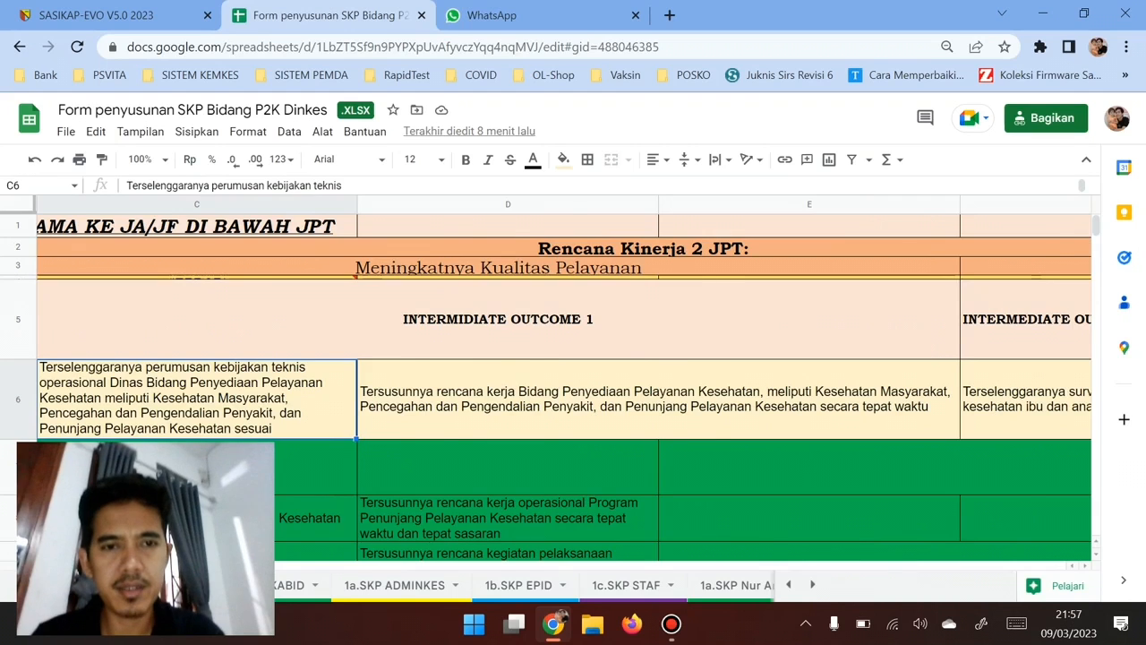
# Step: Copy the division head's performance plan beginning "Tersusunnya rencana kerja Bidang Penyediaan Pelayanan Kesehatan" under Intermidiate Outcome 1
pyautogui.press('Left')
pyautogui.press('Right')
pyautogui.press('Right')
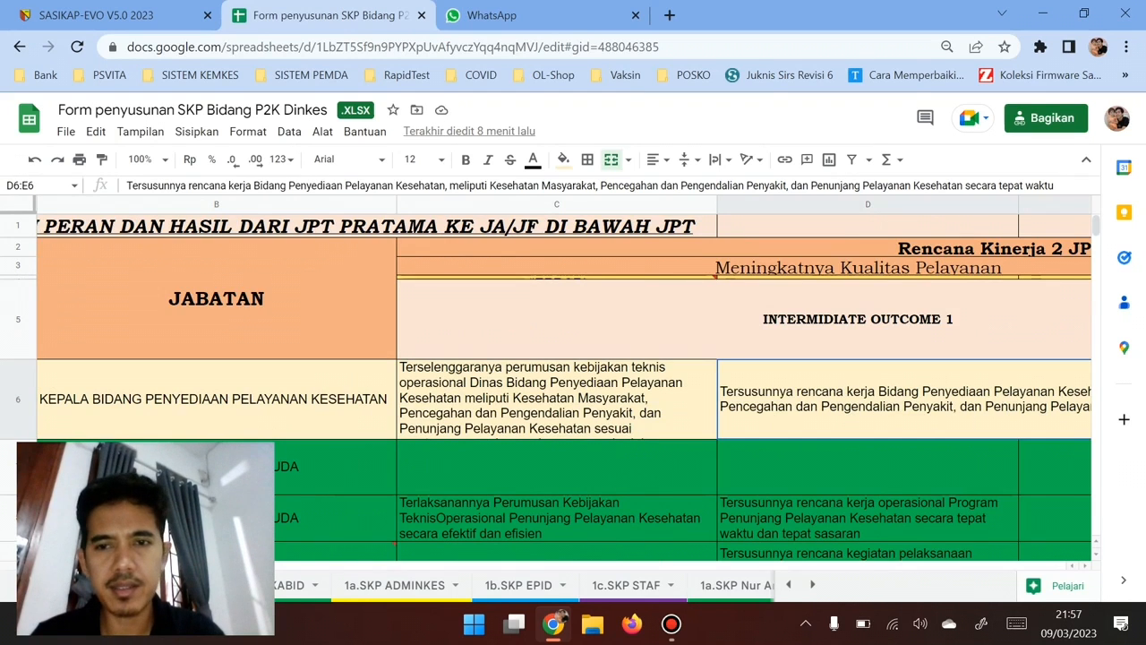
pyautogui.press('F2')
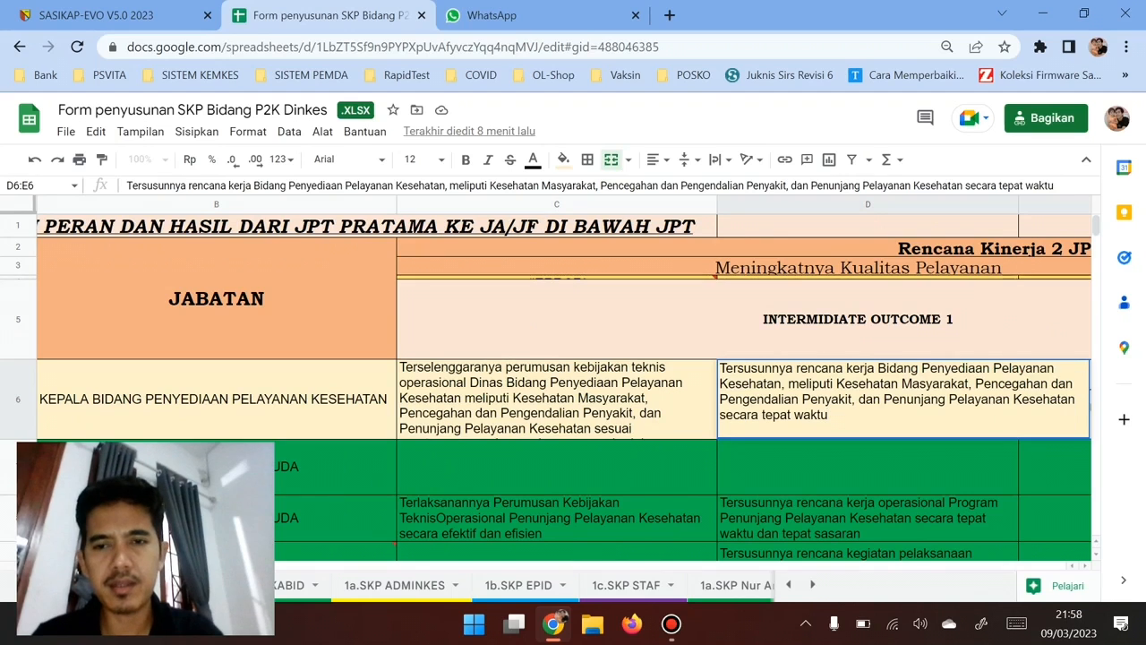
pyautogui.hotkey('shift', 'Up')
pyautogui.hotkey('shift', 'Up')
pyautogui.hotkey('shift', 'Up')
pyautogui.hotkey('shift', 'Up')
pyautogui.hotkey('ctrl', 'c')
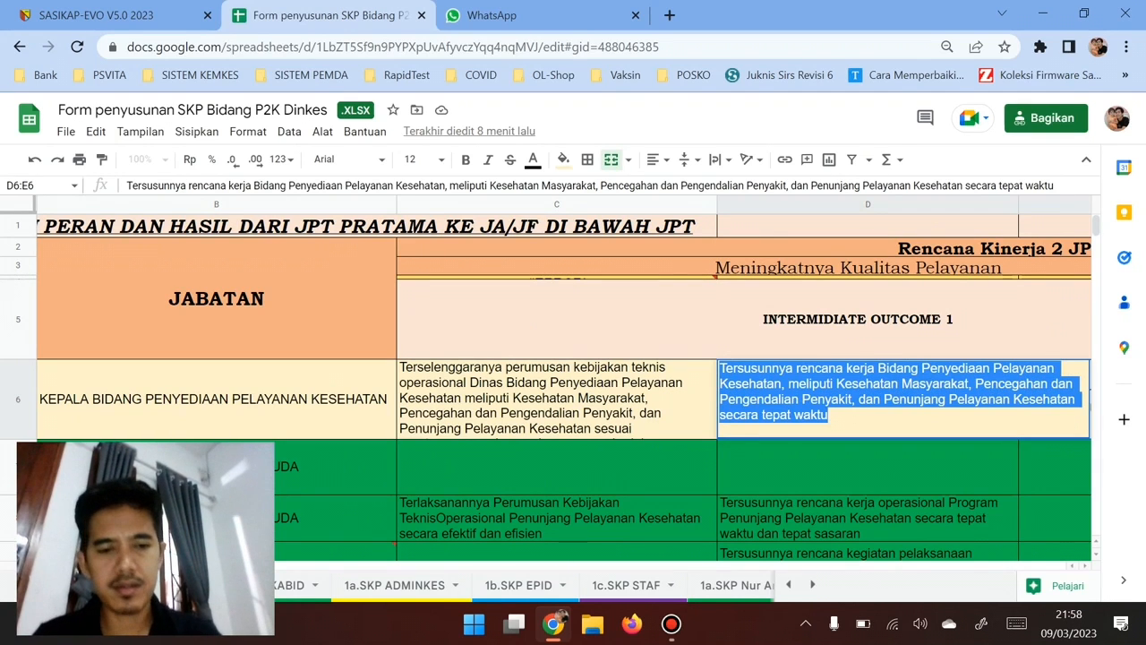
# Step: Switch to the SASIKAP-EVO form and paste the copied performance plan as the Uraian SKP
pyautogui.hotkey('ctrl', 'shift', 'Tab')
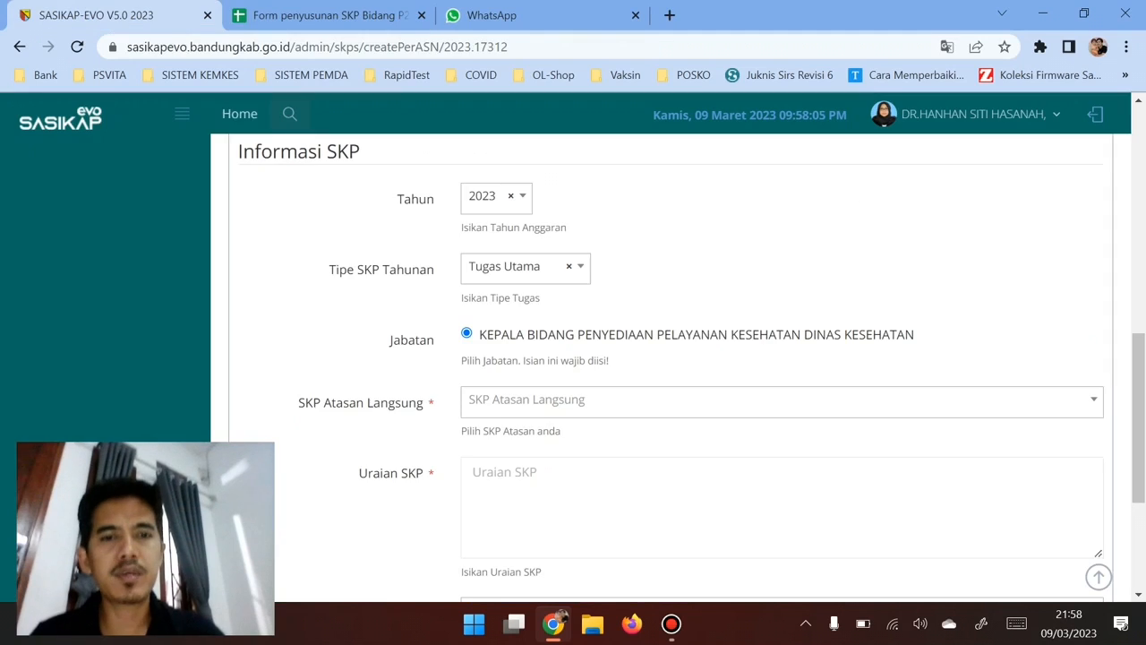
pyautogui.click(505, 472)
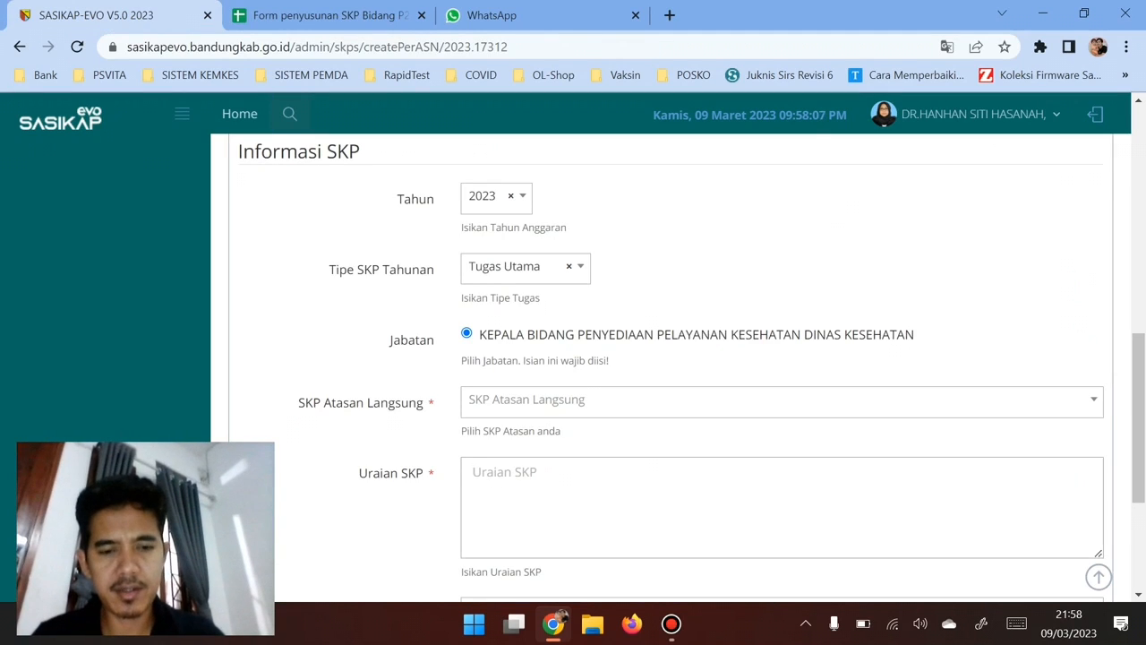
pyautogui.hotkey('ctrl', 'v')
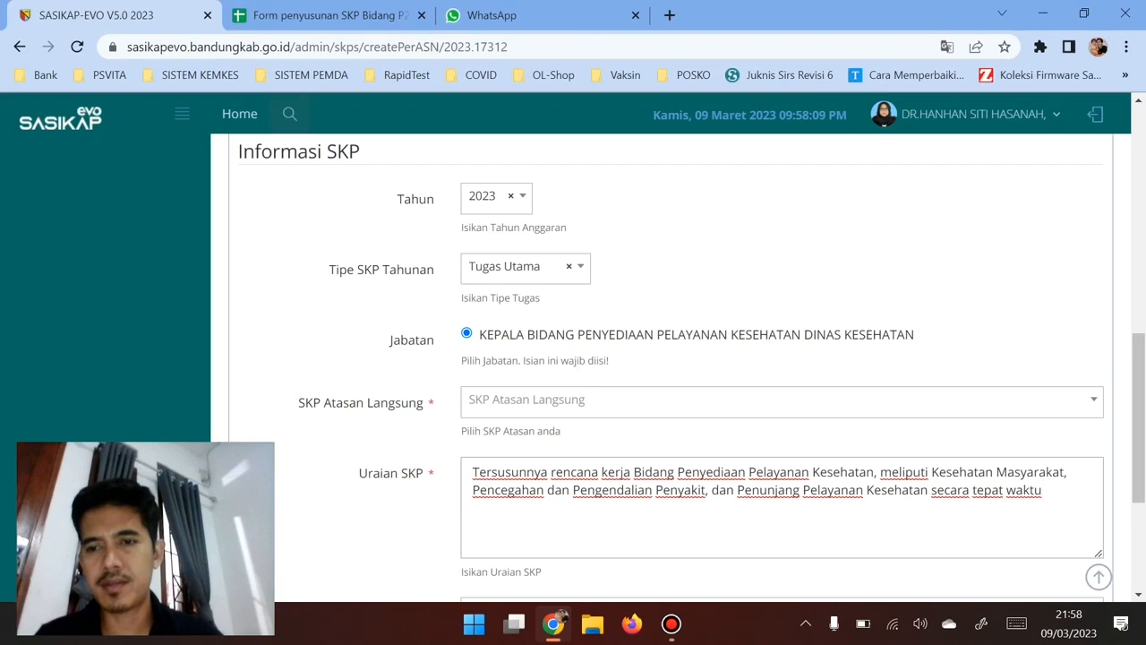
pyautogui.press('BackSpace')
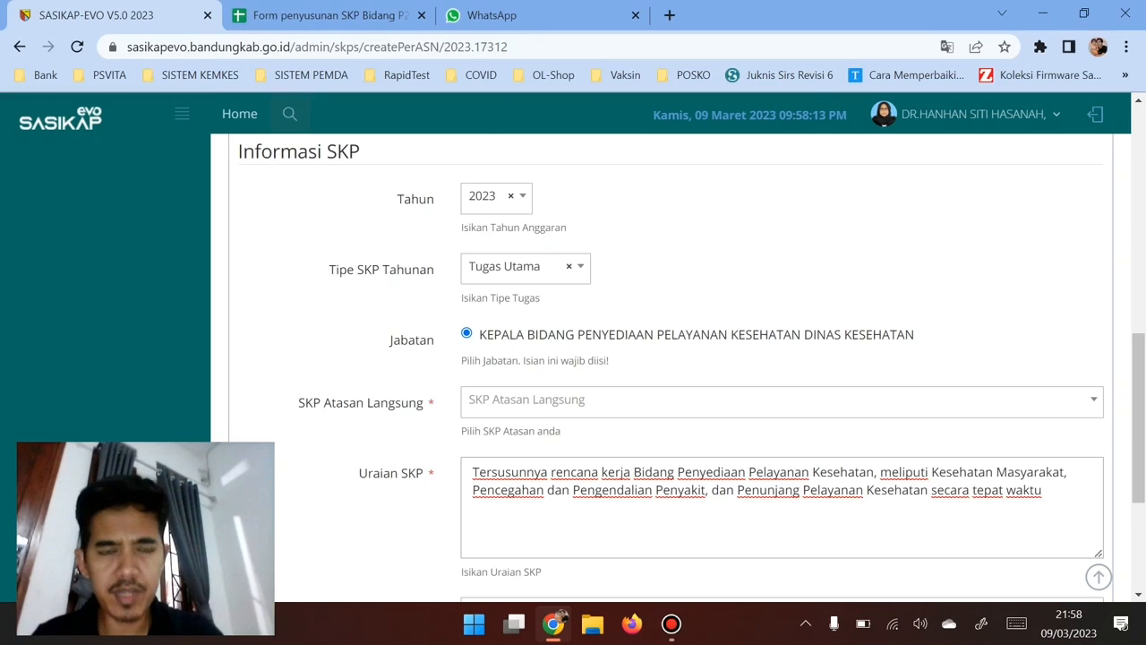
# Step: Set SKP Atasan Langsung to "Meningkatnya kualitas pelayanan puskesmas"
pyautogui.scroll(-1, 680, 367)
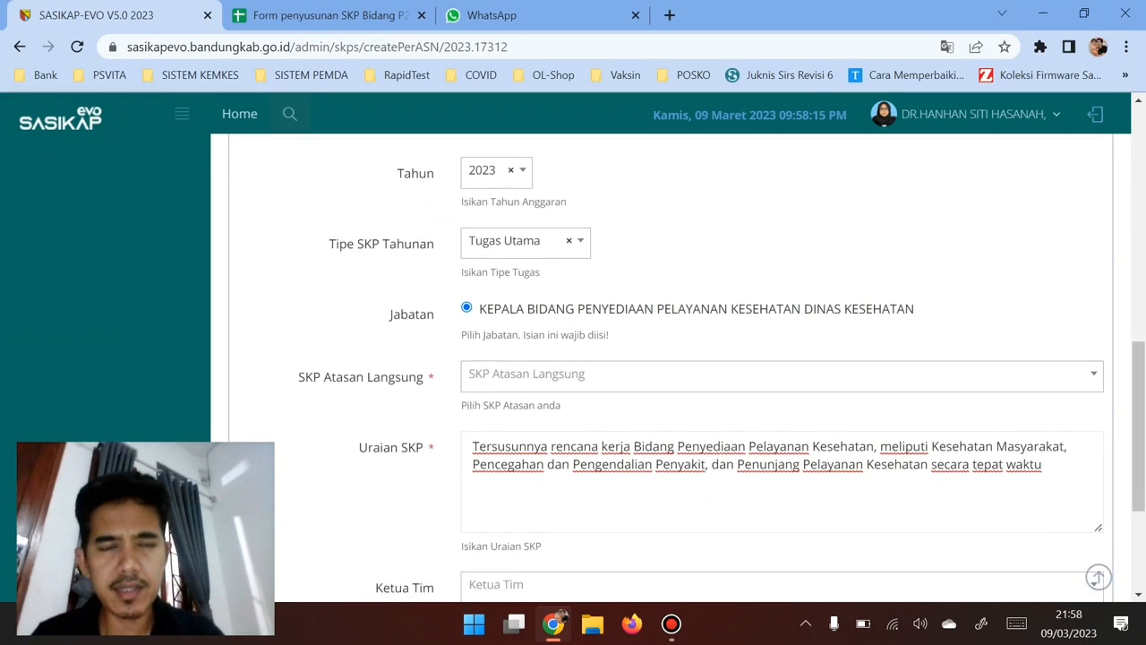
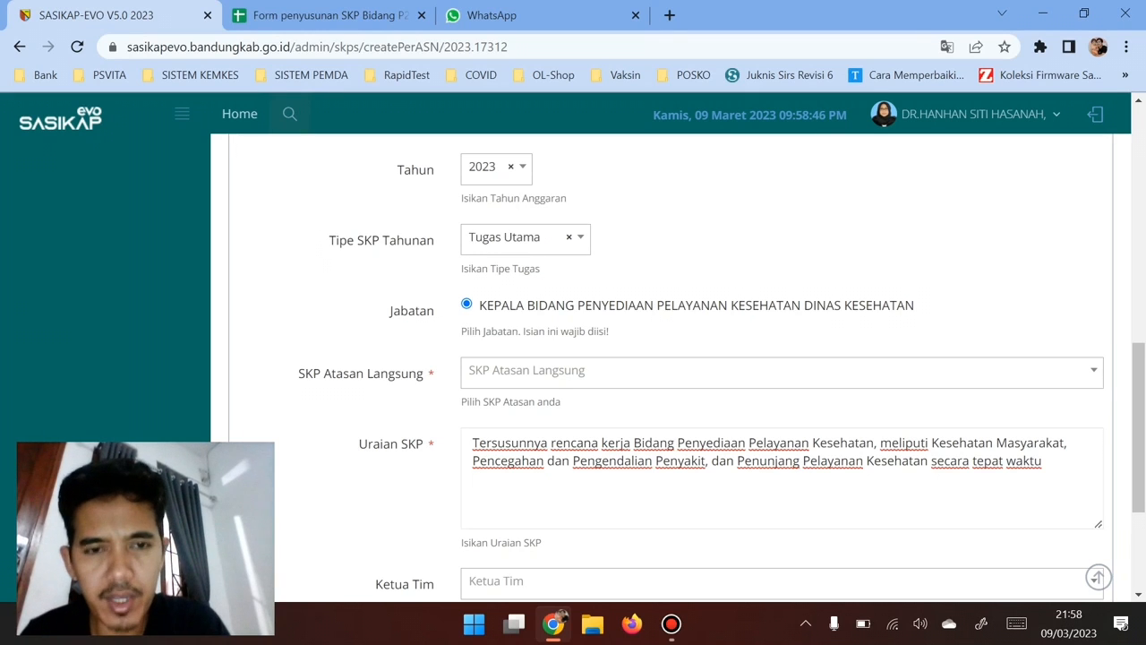
pyautogui.scroll(-1, 781, 359)
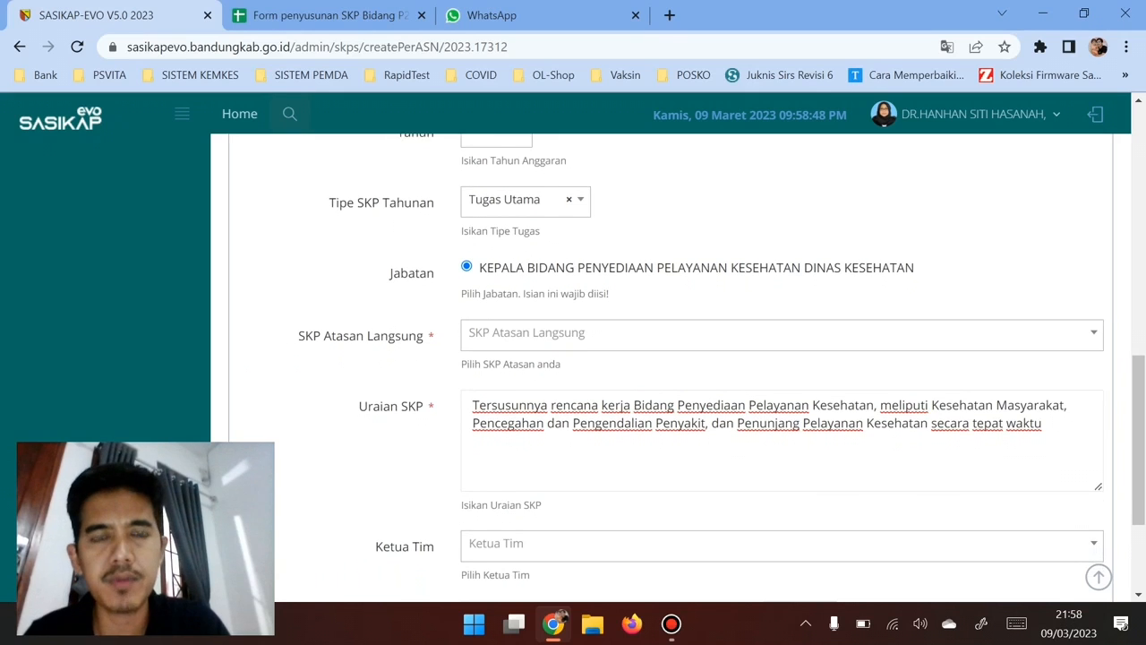
pyautogui.click(781, 334)
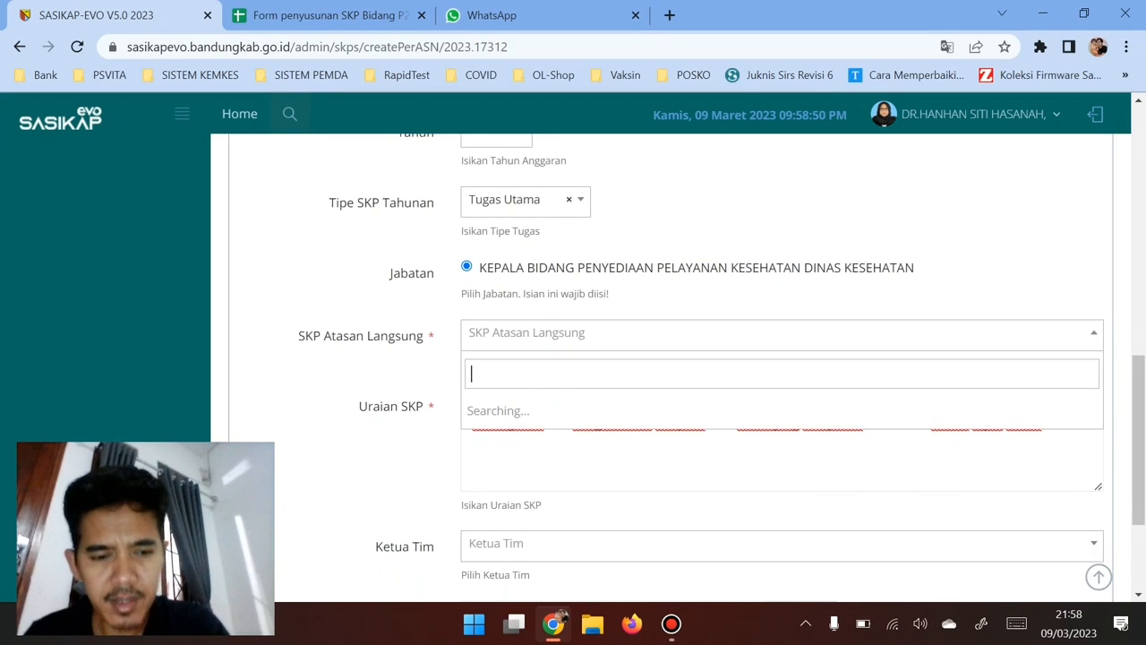
pyautogui.write('a')
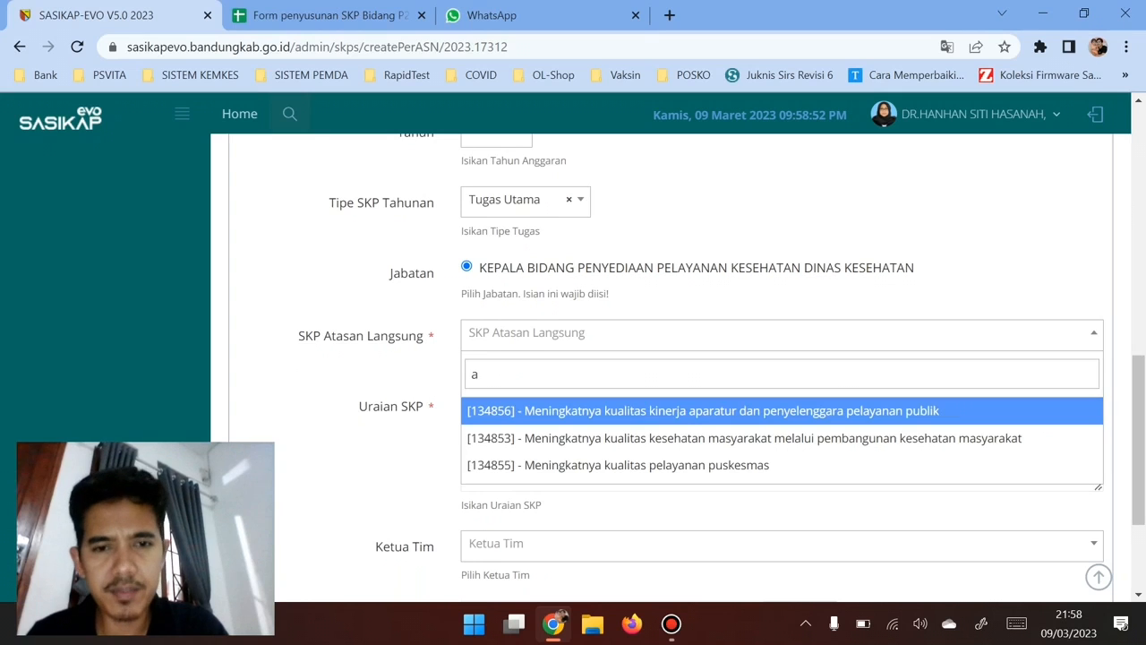
pyautogui.press('Down')
pyautogui.press('Down')
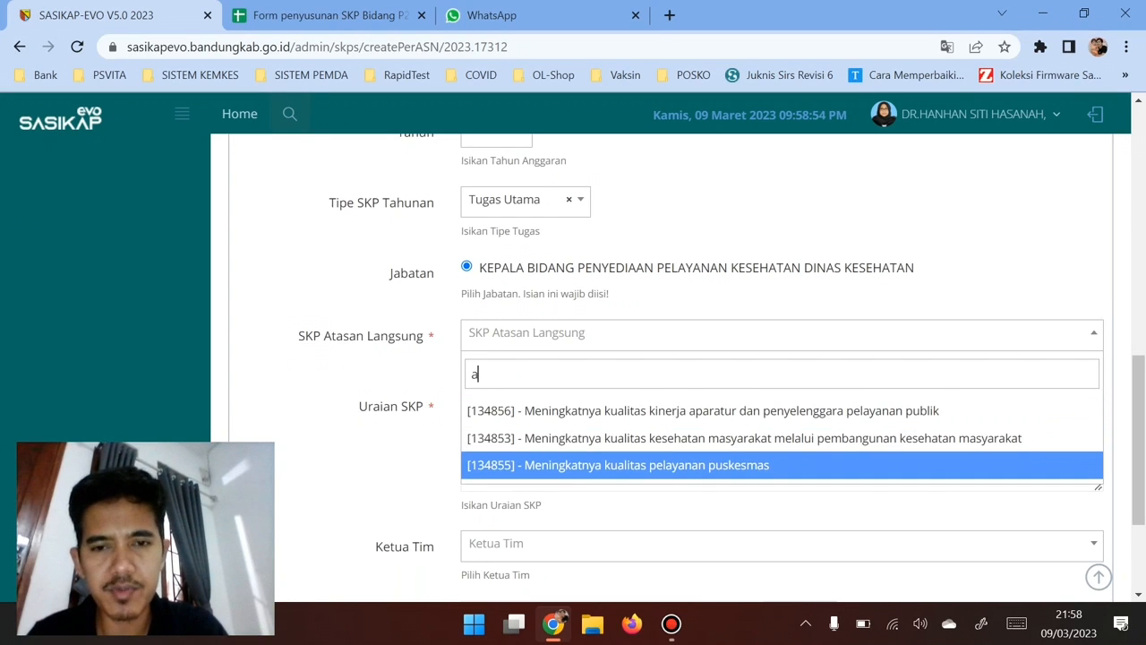
pyautogui.press('Return')
pyautogui.scroll(-1, 573, 367)
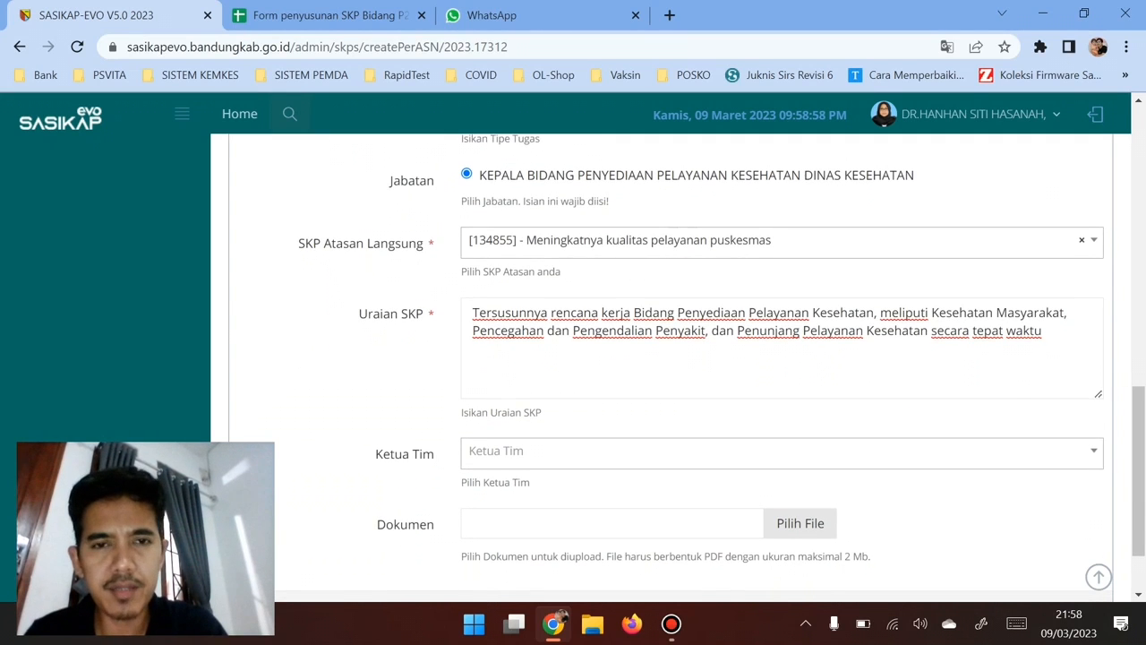
# Step: Review the available SKP Atasan Langsung options, keeping "Meningkatnya kualitas pelayanan puskesmas" as the choice
pyautogui.click(611, 240)
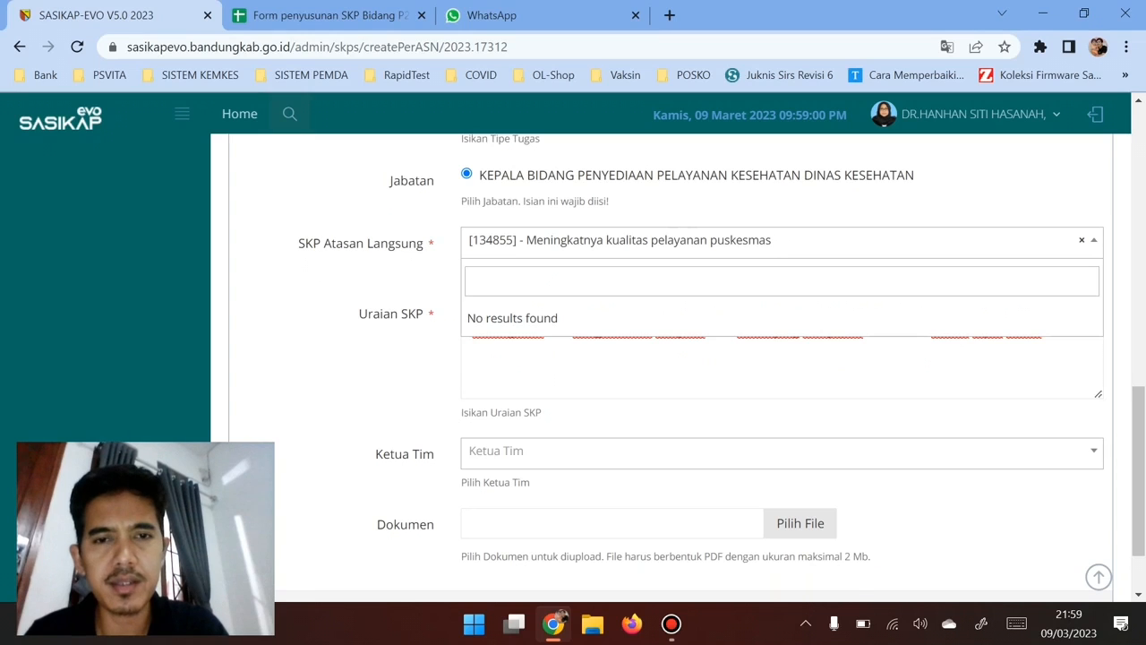
pyautogui.write('a')
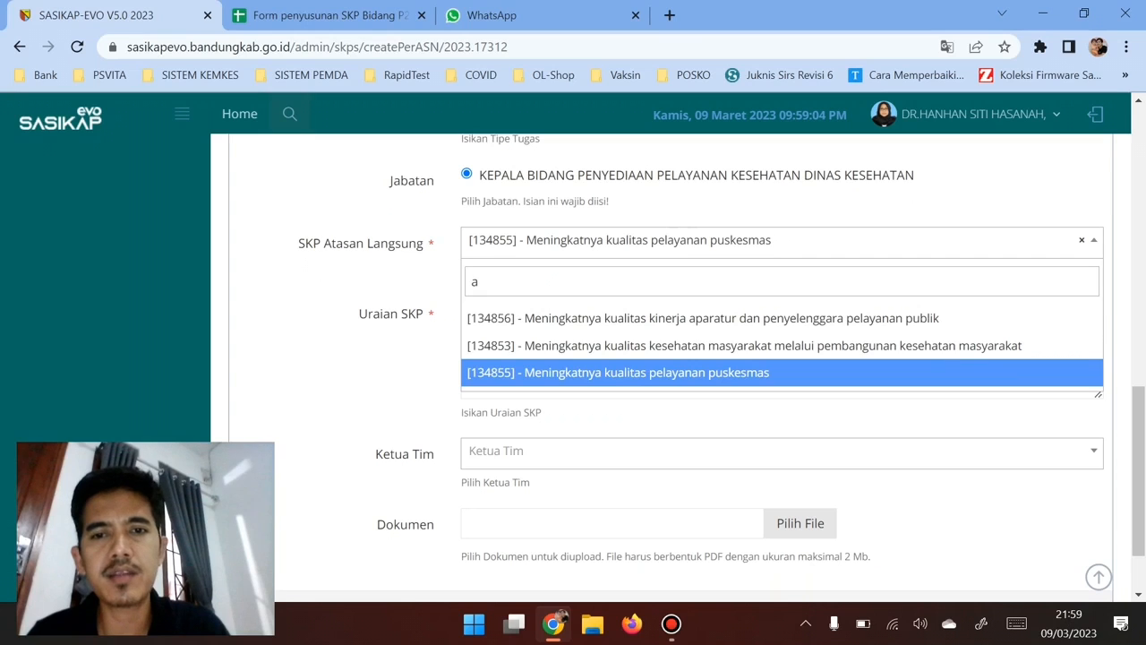
pyautogui.press('Up')
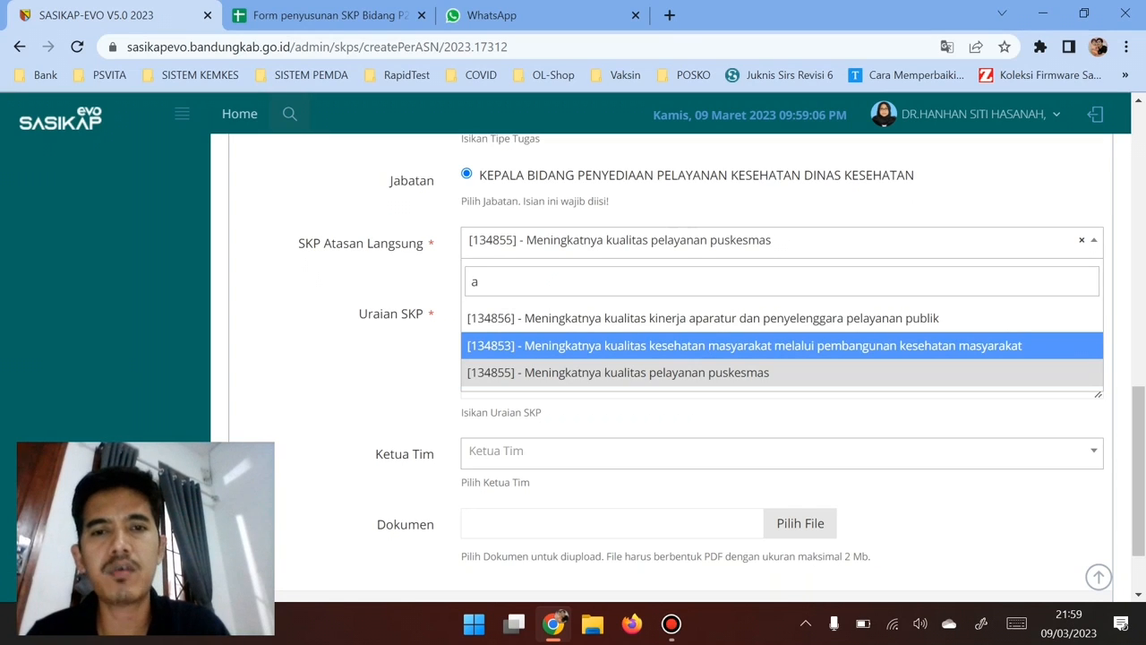
pyautogui.press('Up')
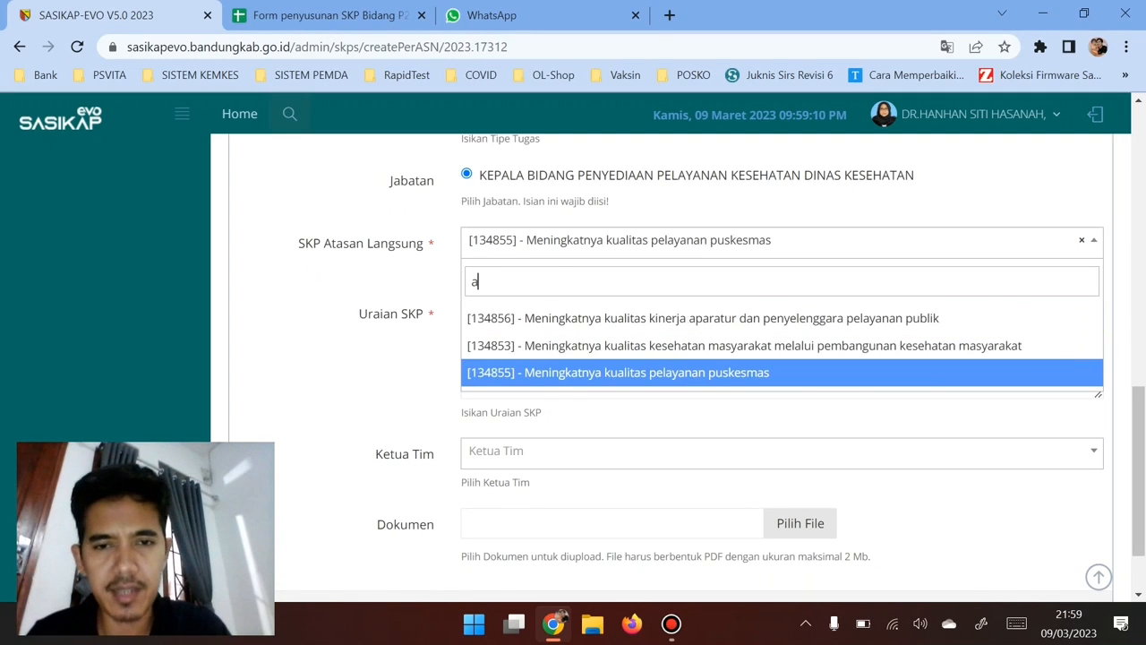
pyautogui.press('Return')
pyautogui.scroll(-1, 581, 367)
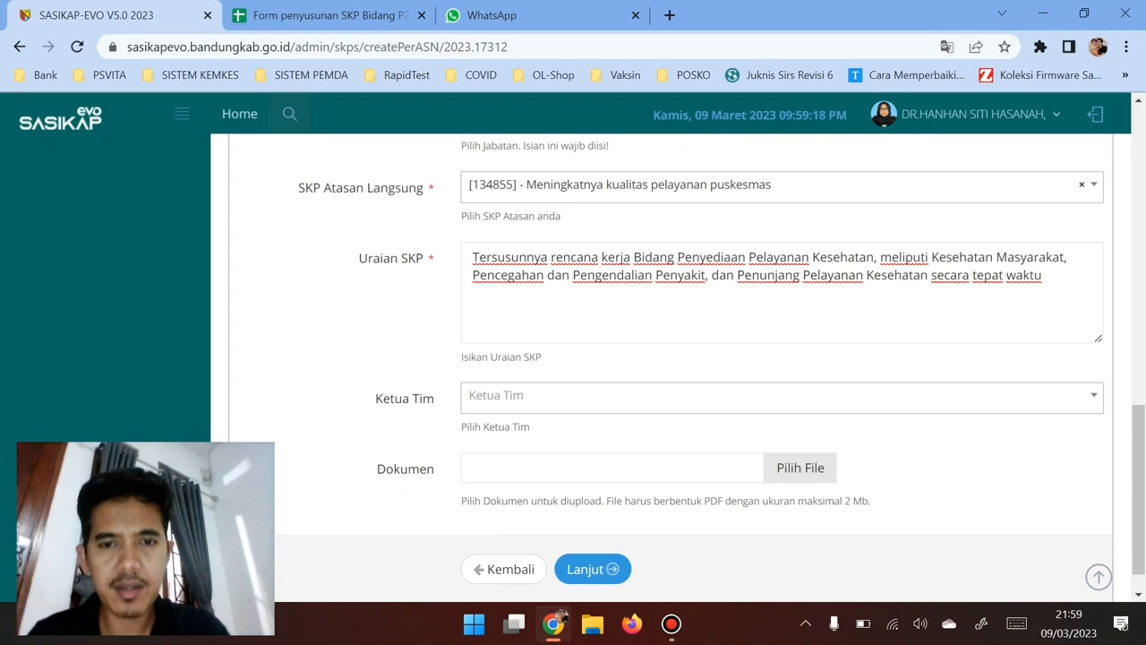
pyautogui.scroll(-1, 702, 367)
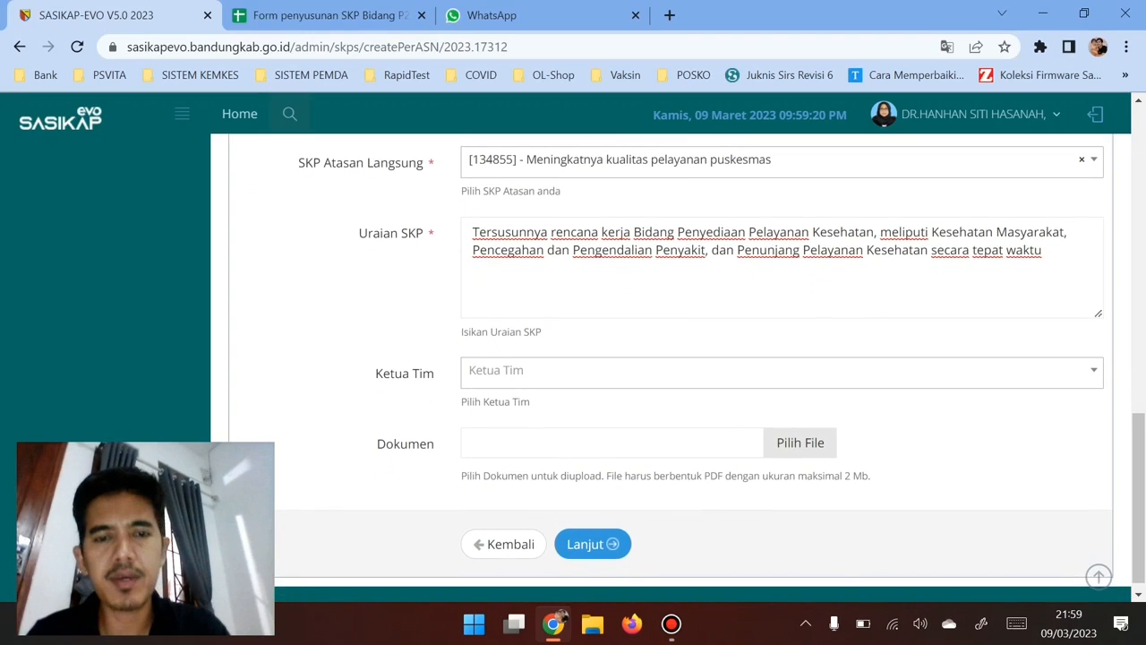
# Step: Search the Ketua Tim list by the employee's first name and select the matching employee as team leader
pyautogui.scroll(1, 671, 367)
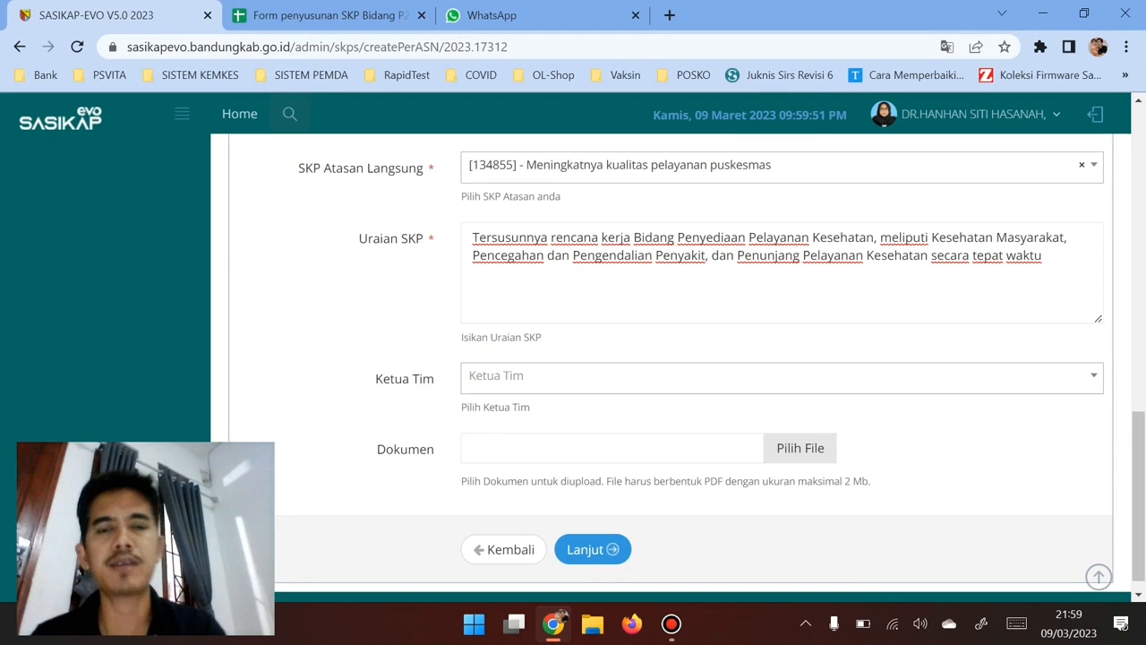
pyautogui.click(781, 377)
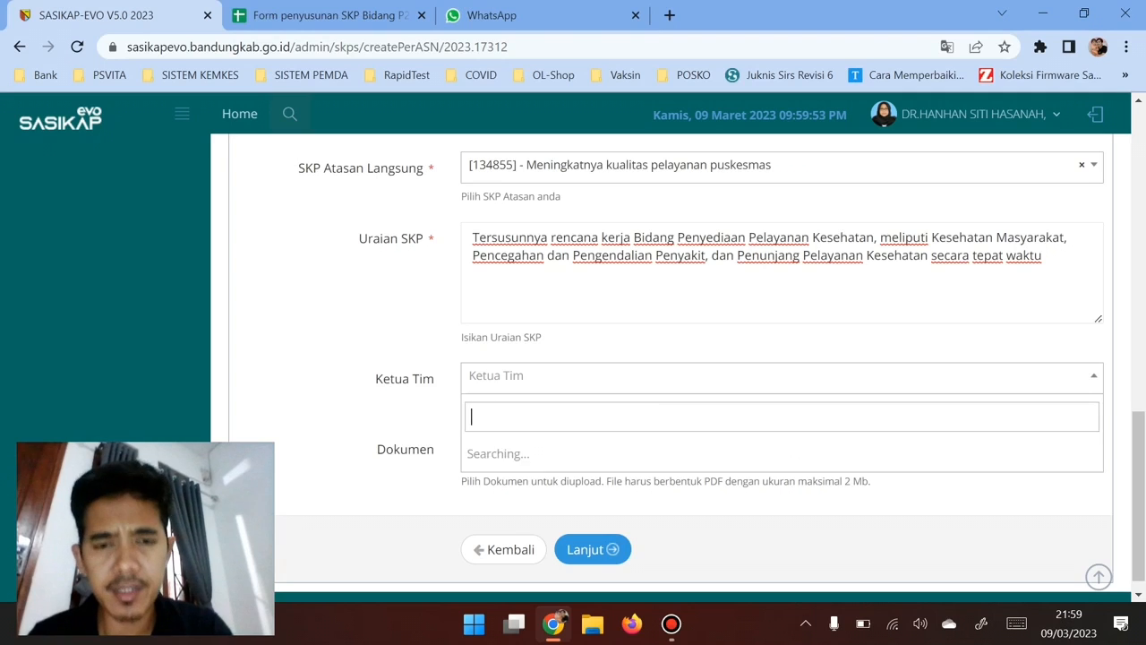
pyautogui.write('iwan')
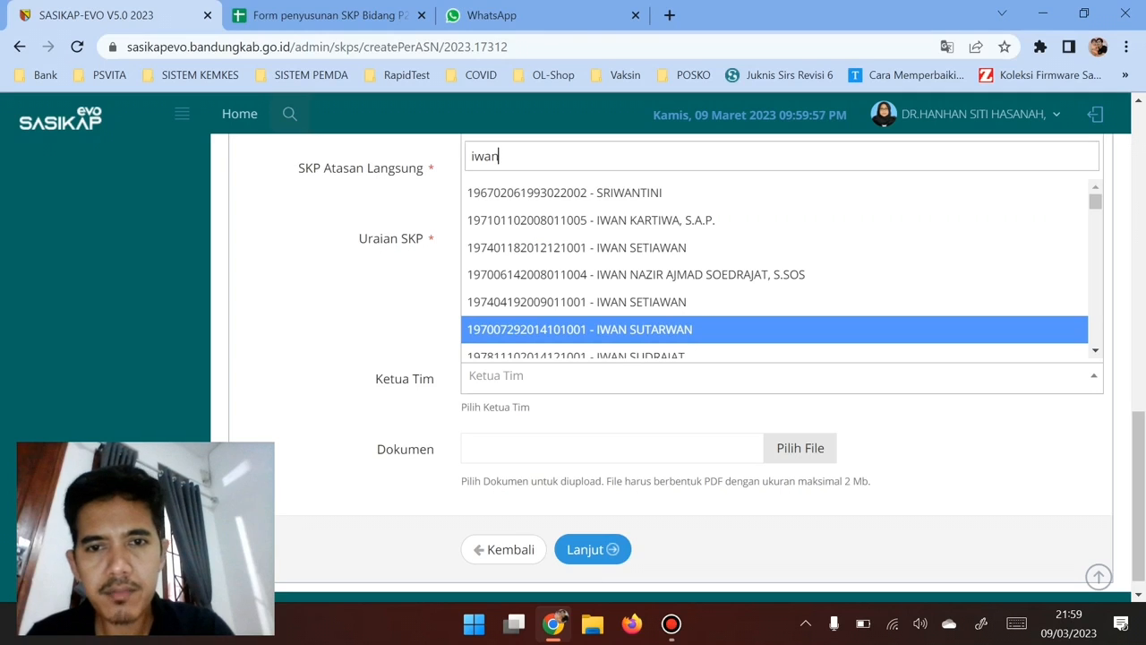
pyautogui.scroll(-1, 774, 309)
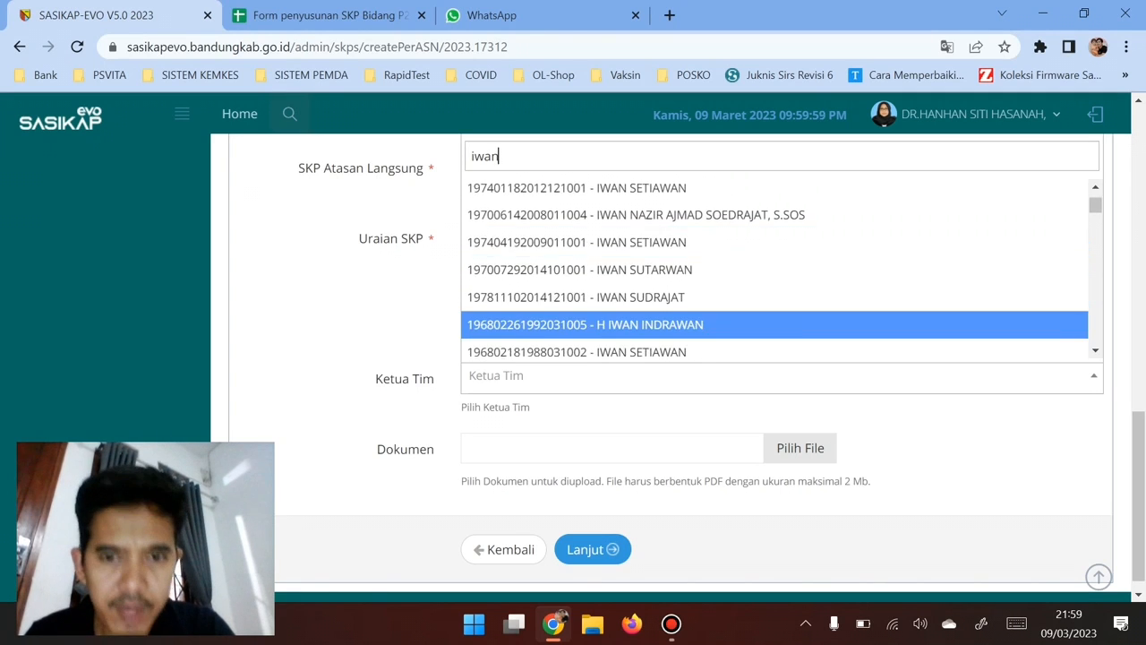
pyautogui.scroll(-1, 774, 303)
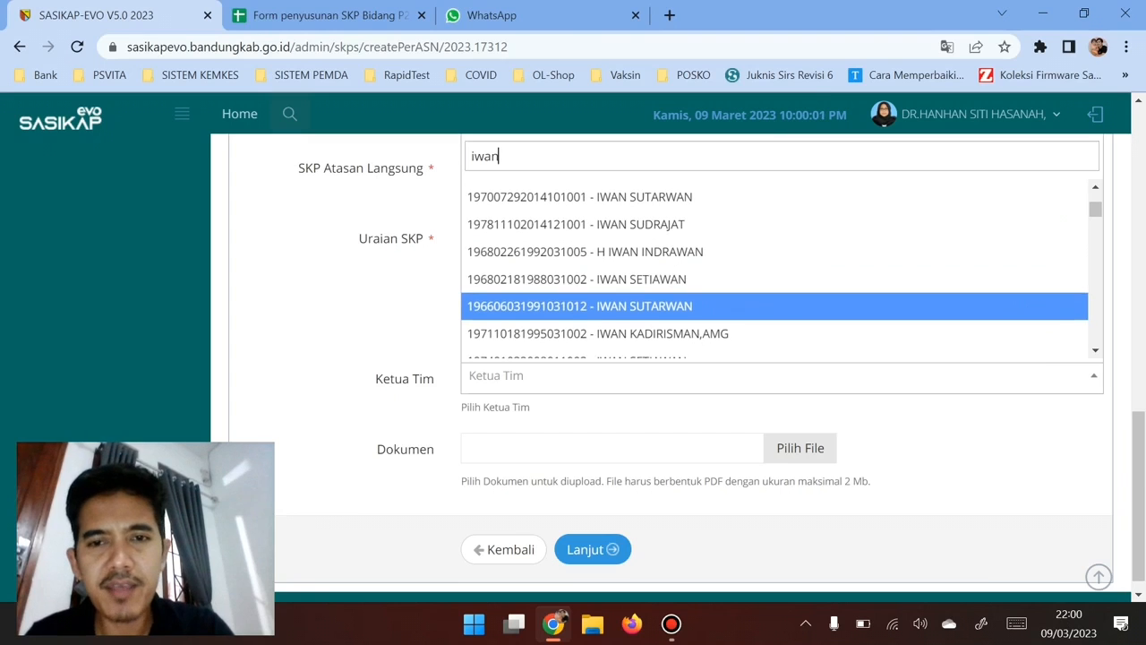
pyautogui.scroll(-1, 774, 287)
pyautogui.scroll(-1, 775, 286)
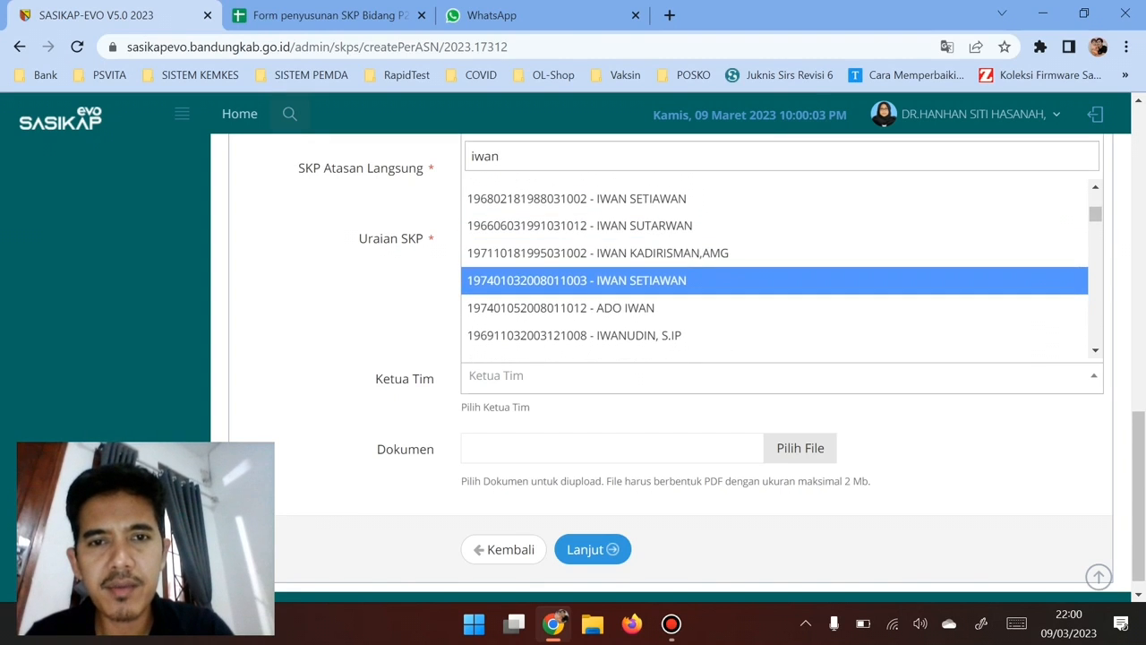
pyautogui.scroll(-3, 775, 278)
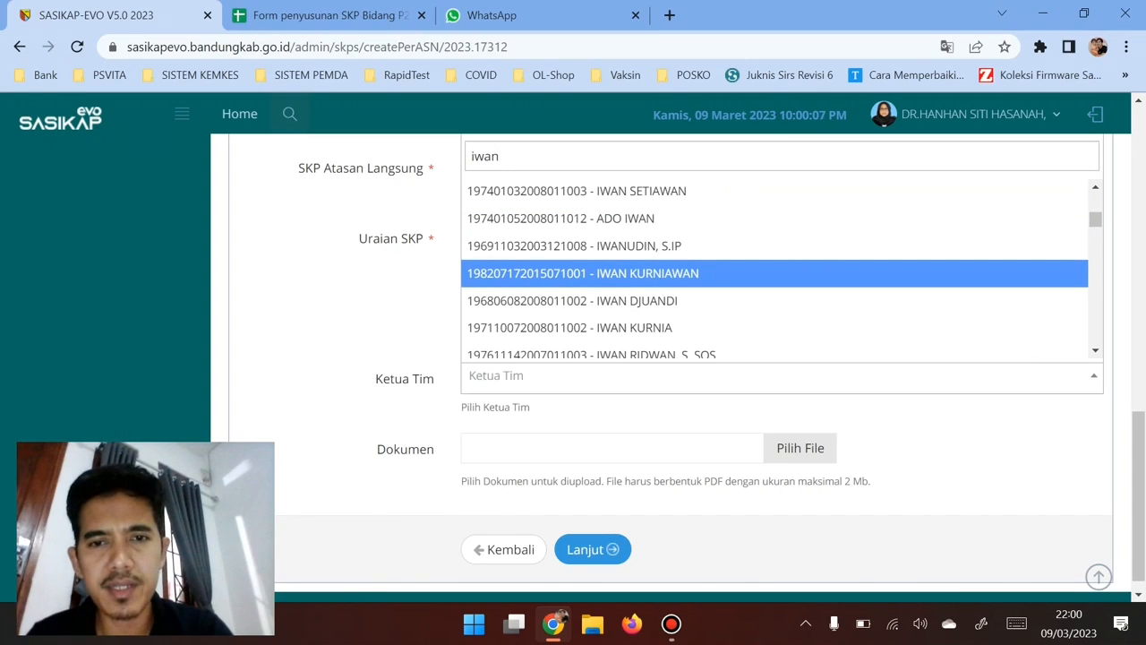
pyautogui.click(775, 274)
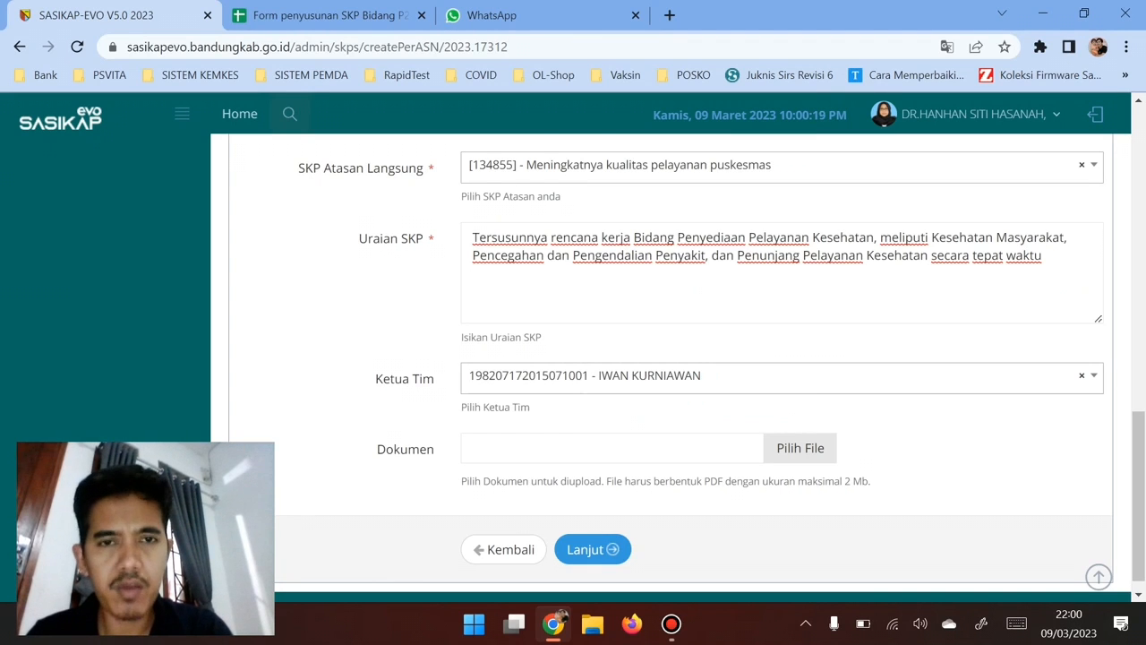
# Step: Attach Porprov.xlsx from the AA PENUNJANG 2023 folder on drive D as the SKP's Dokumen
pyautogui.scroll(1, 681, 376)
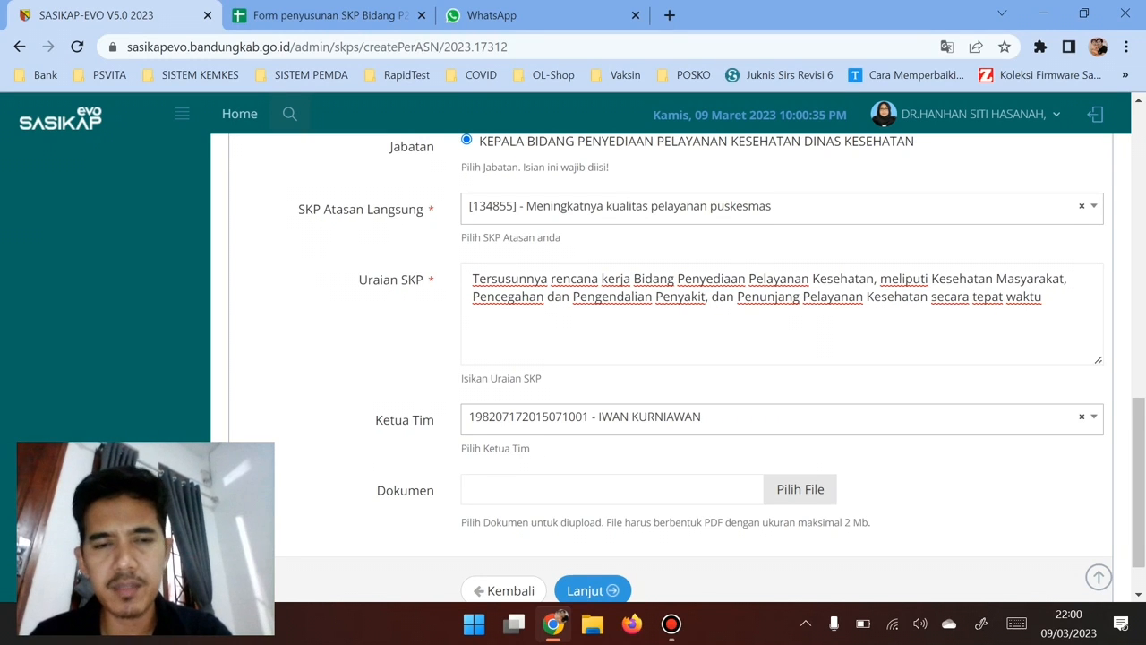
pyautogui.scroll(-1, 707, 358)
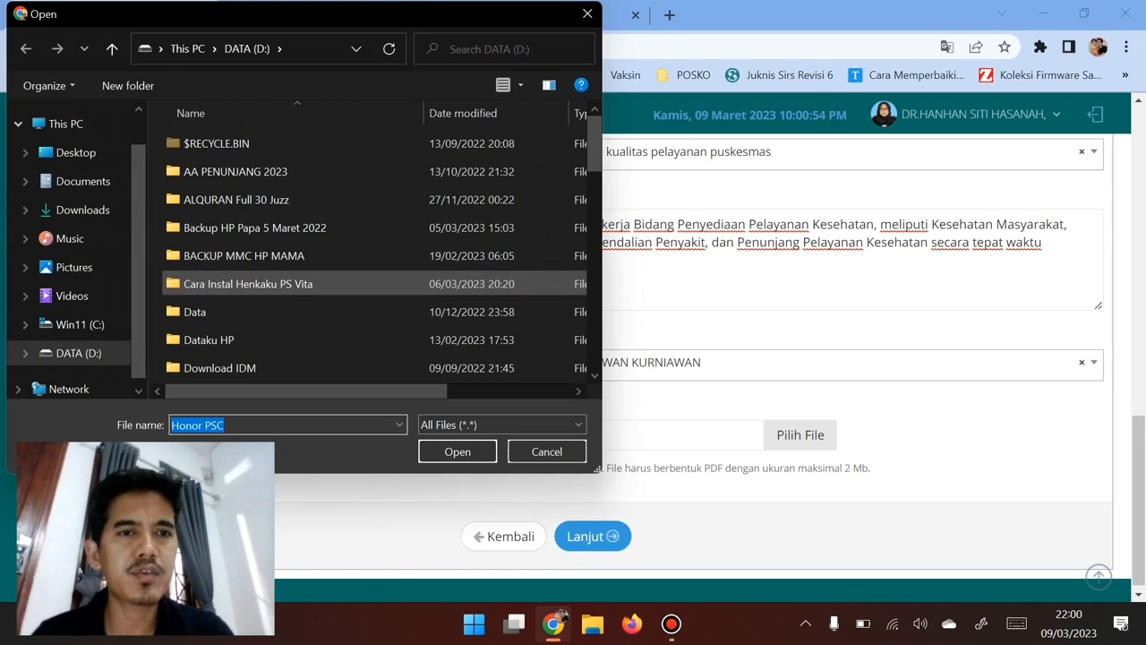
pyautogui.doubleClick(235, 171)
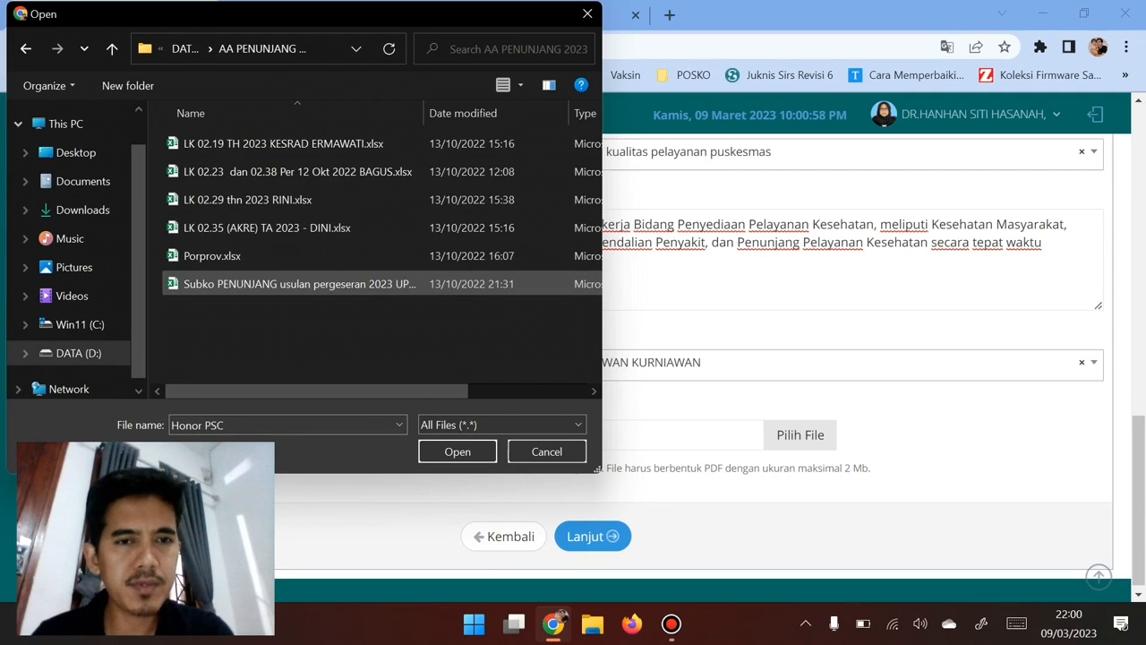
pyautogui.press('Return')
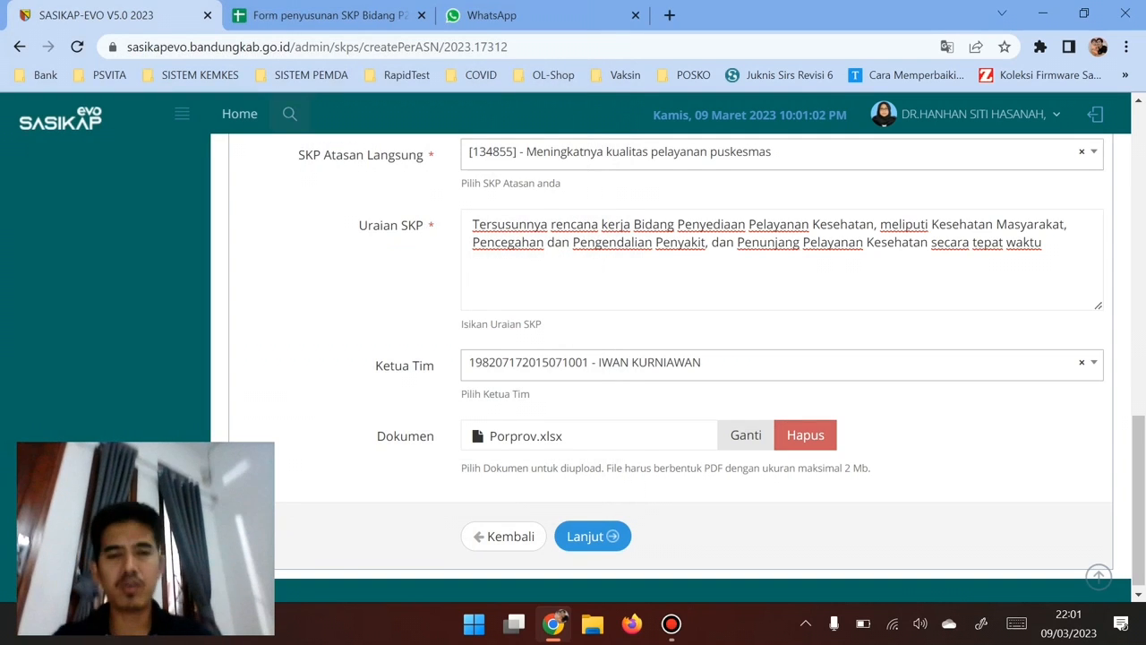
pyautogui.scroll(-1, 670, 358)
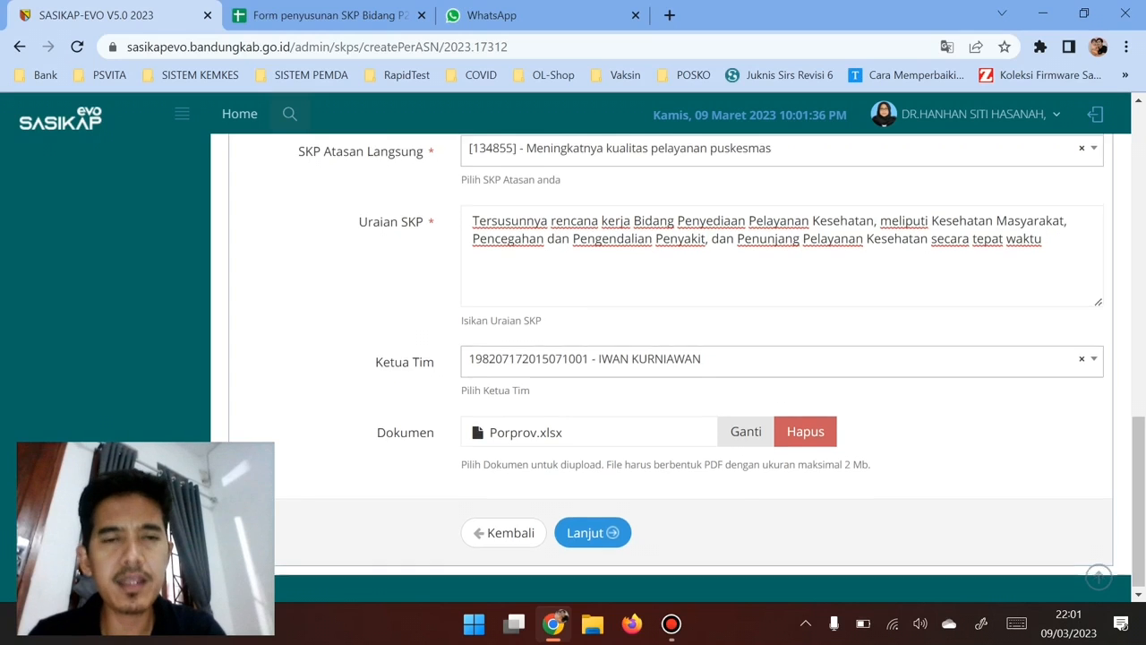
# Step: Search the Ketua Tim list by another employee's first name and select the matching doctor as team leader instead
pyautogui.scroll(1, 671, 358)
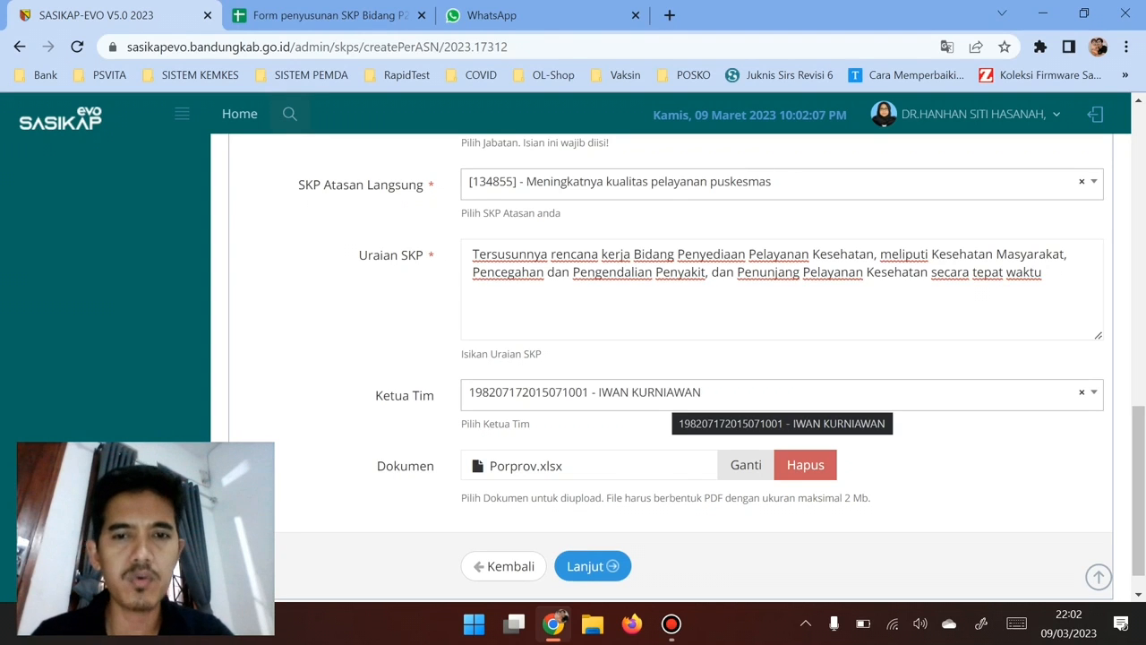
pyautogui.click(680, 394)
pyautogui.write('eng')
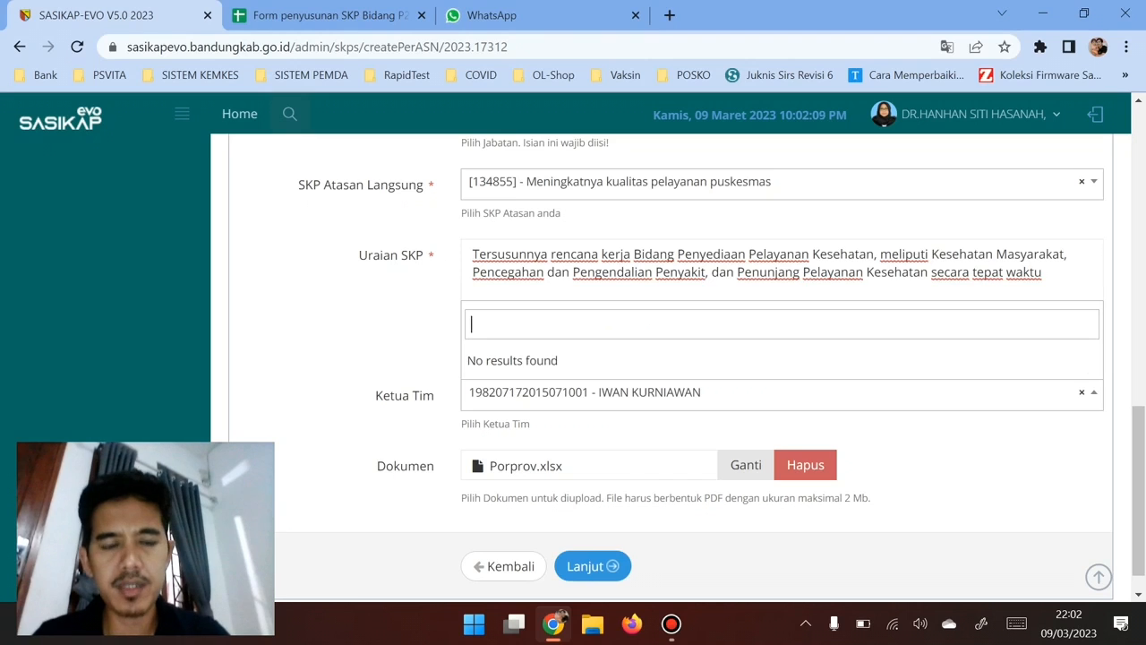
pyautogui.write('kun')
pyautogui.press('Down')
pyautogui.press('Down')
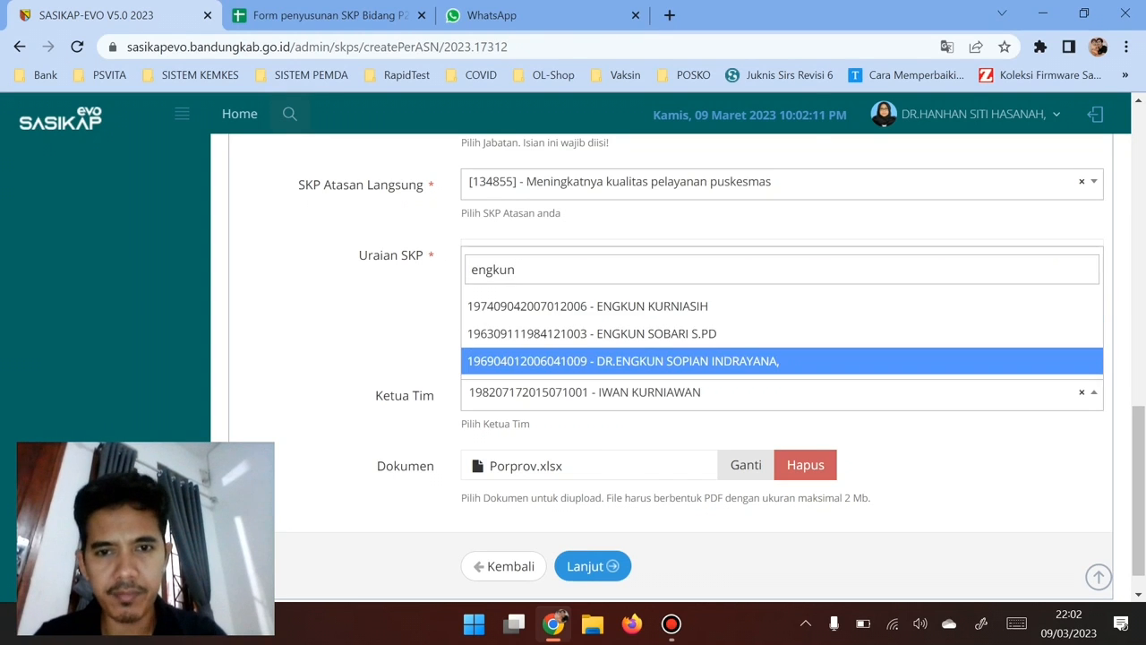
pyautogui.press('Return')
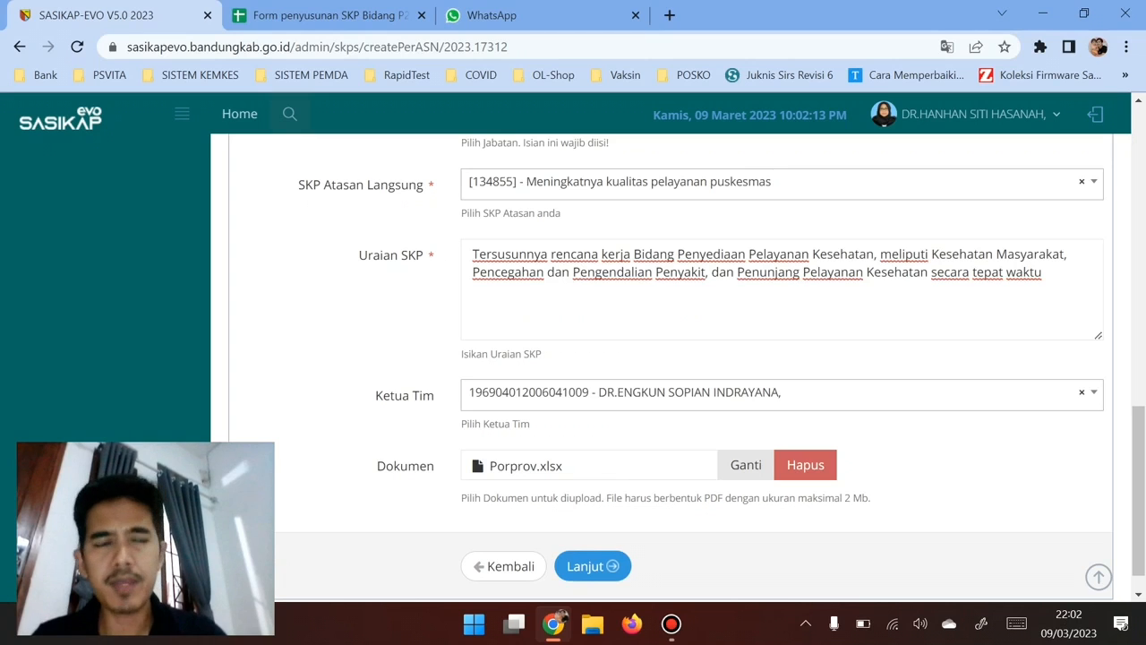
pyautogui.click(522, 272)
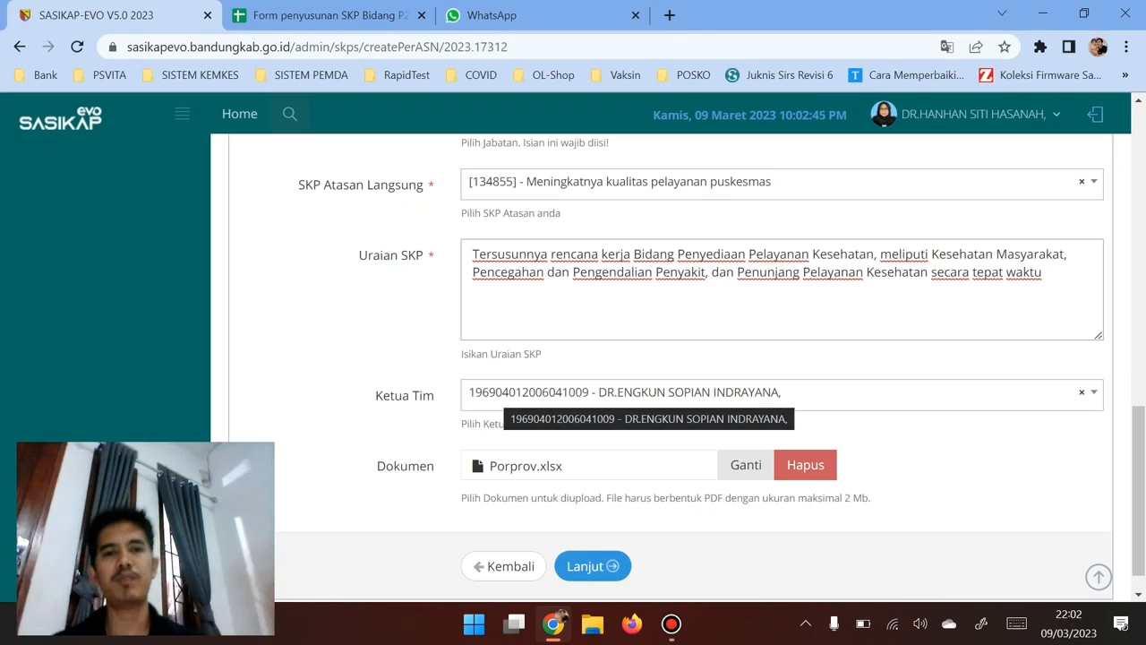
# Step: Clear the Ketua Tim selection, remove the attached Dokumen, and continue to the Target Indikator stage
pyautogui.click(506, 394)
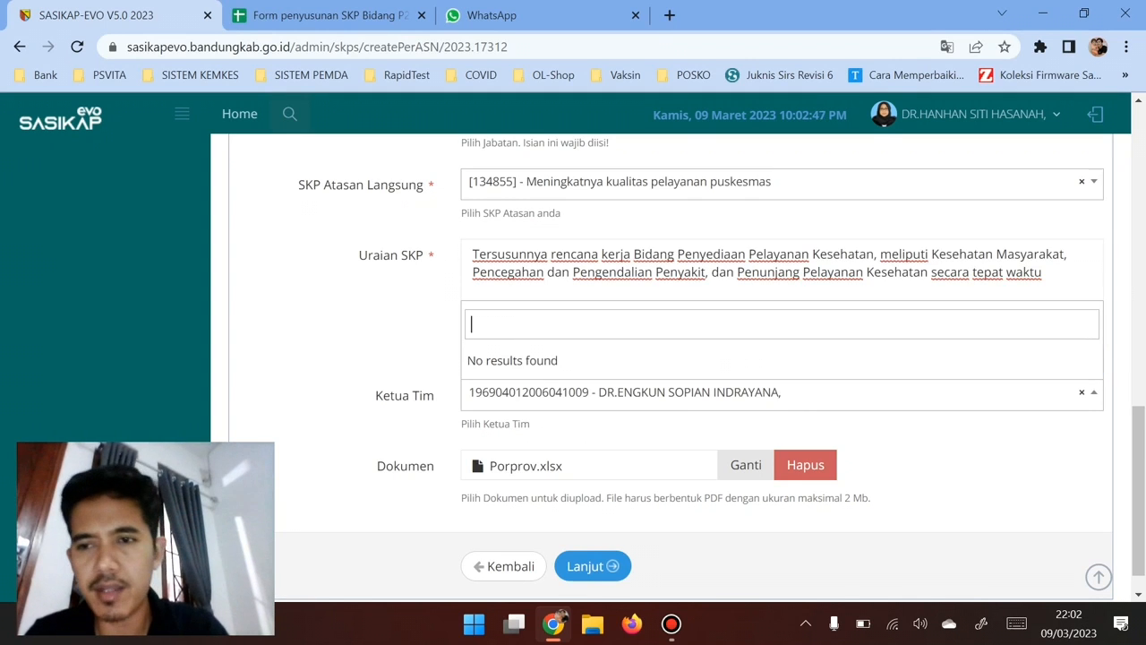
pyautogui.click(1081, 392)
pyautogui.click(1082, 392)
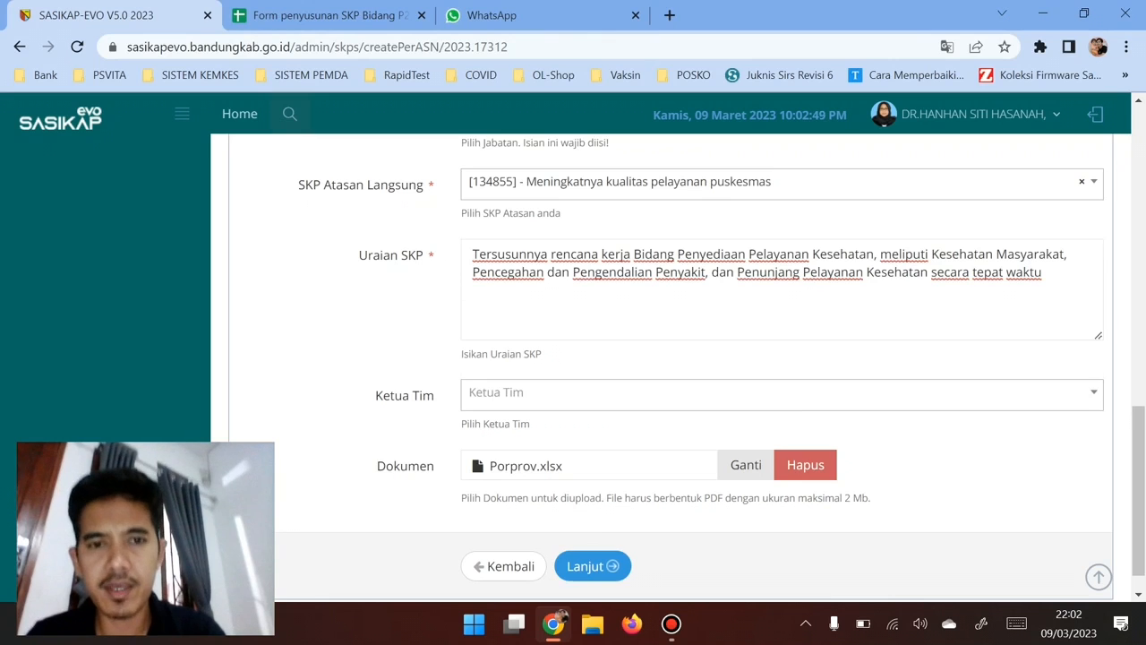
pyautogui.click(805, 465)
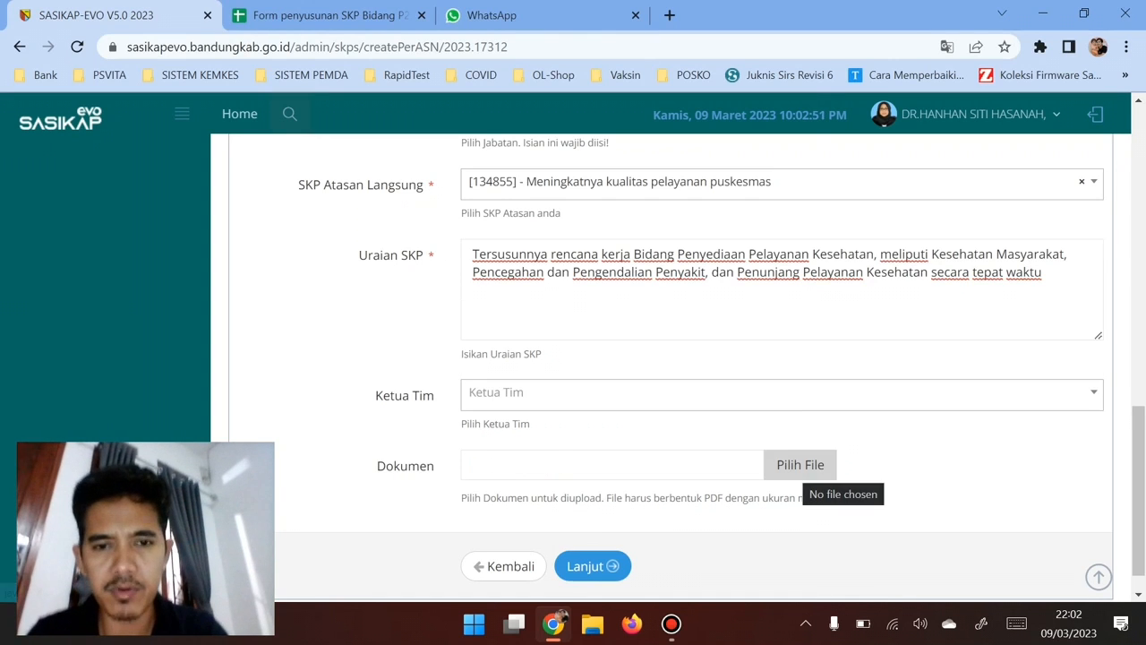
pyautogui.scroll(-1, 707, 367)
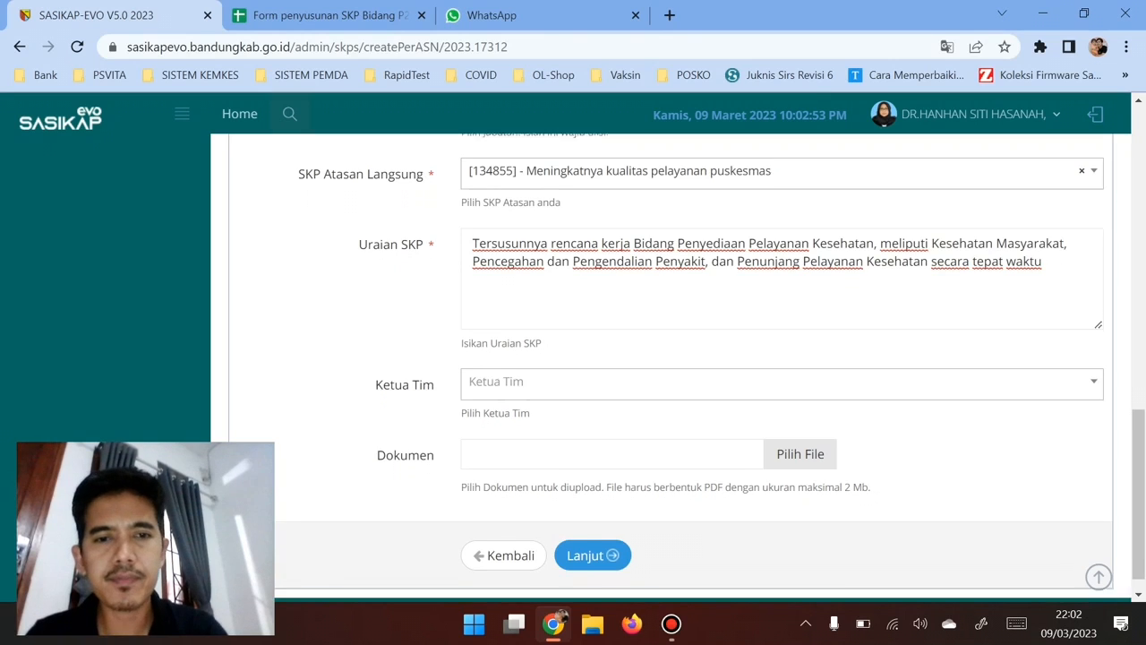
pyautogui.click(591, 532)
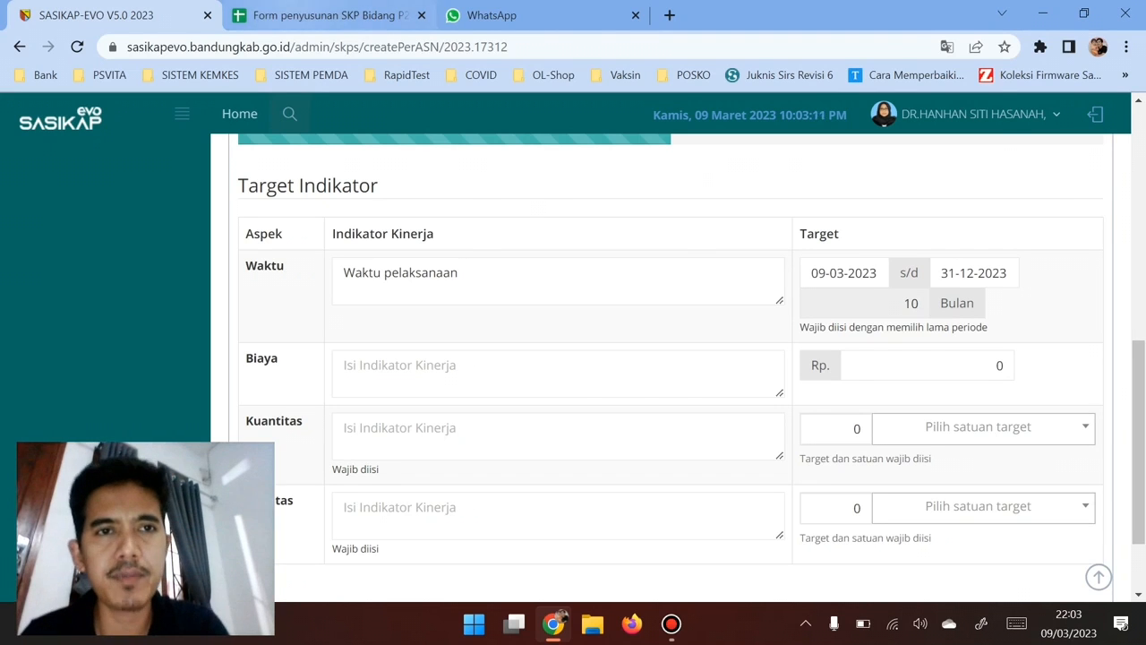
# Step: Switch to the Bidang P2K spreadsheet and compare the division head's role and Intermediate Outcome 1 and 2 entries in row 6
pyautogui.click(330, 15)
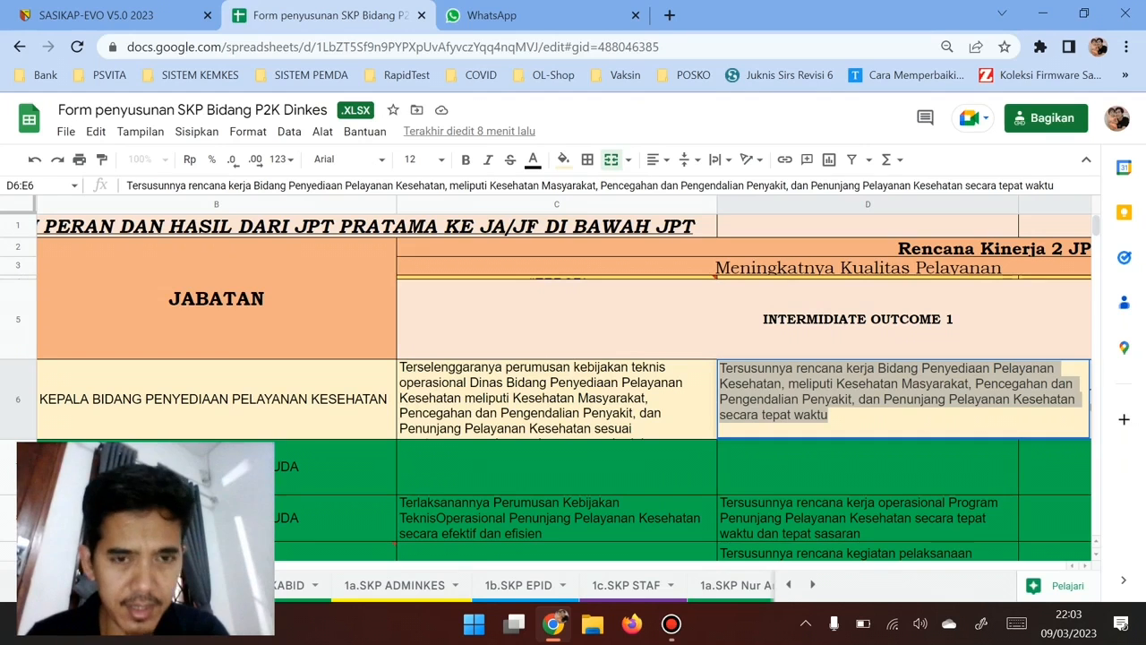
pyautogui.click(556, 399)
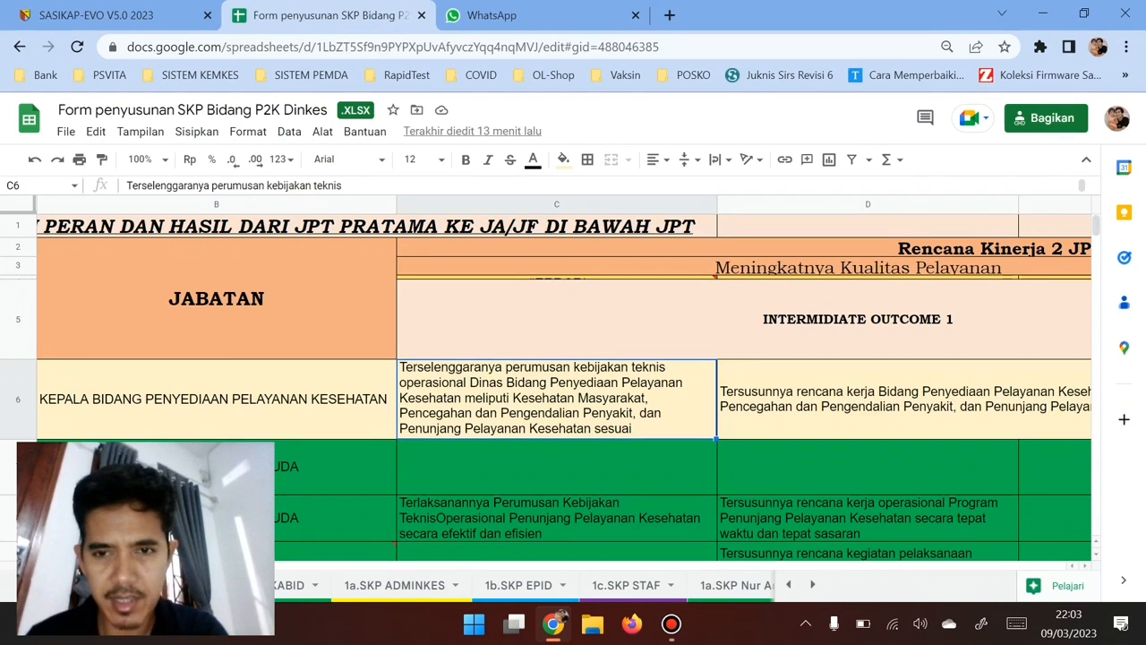
pyautogui.click(867, 398)
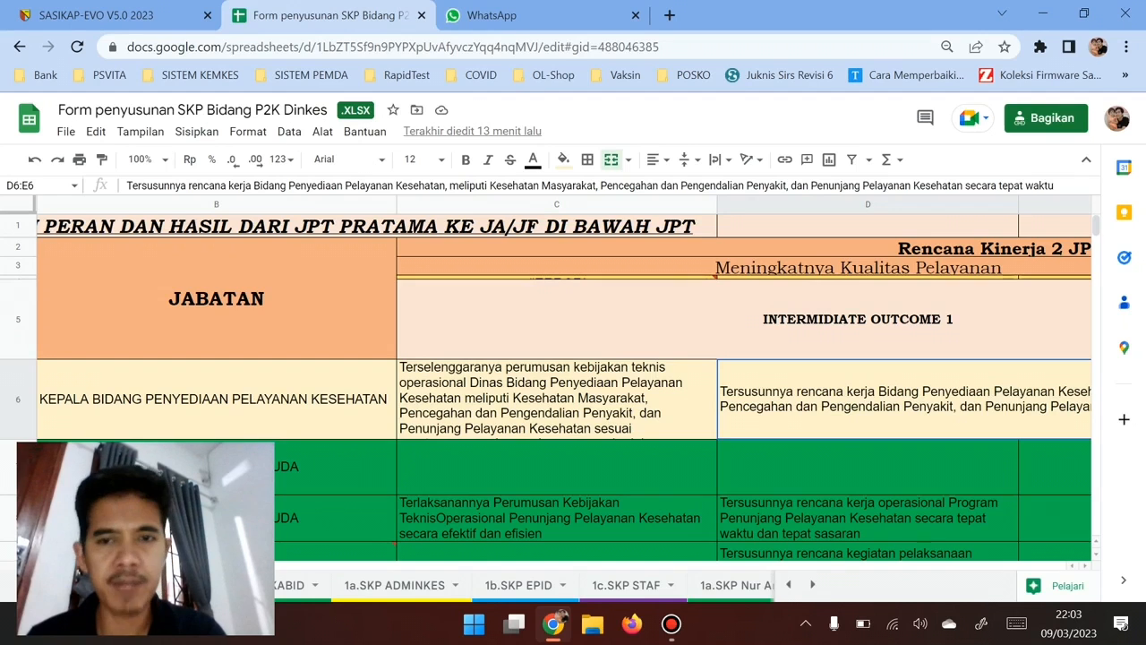
pyautogui.press('Right')
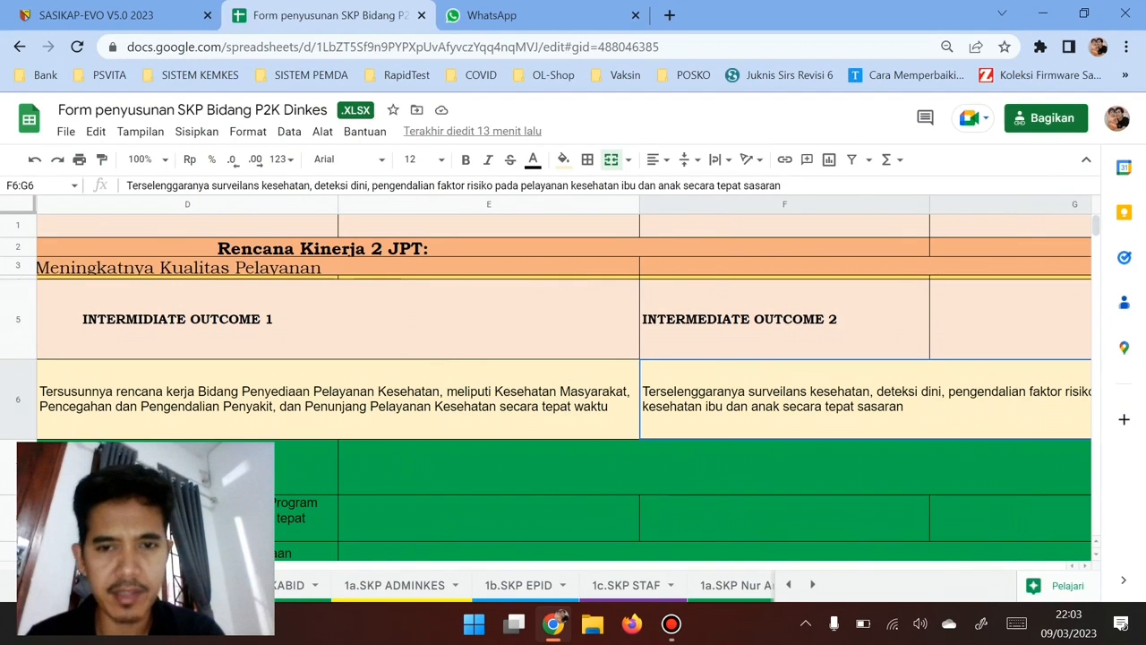
pyautogui.click(338, 398)
pyautogui.hscroll(-5, 564, 385)
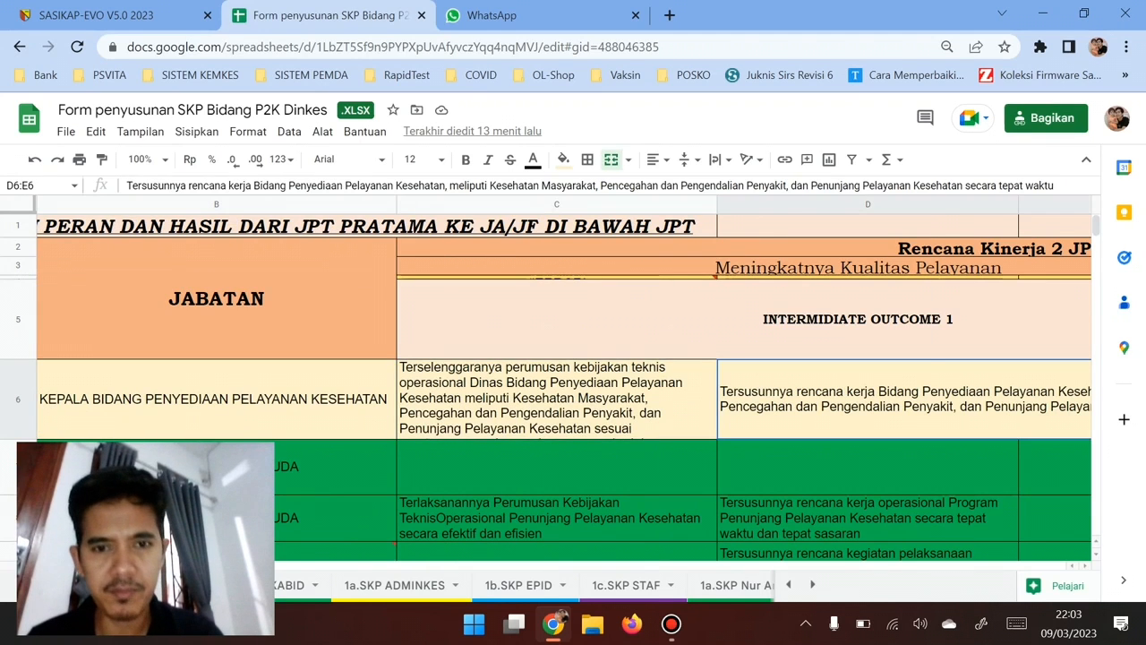
pyautogui.press('Right')
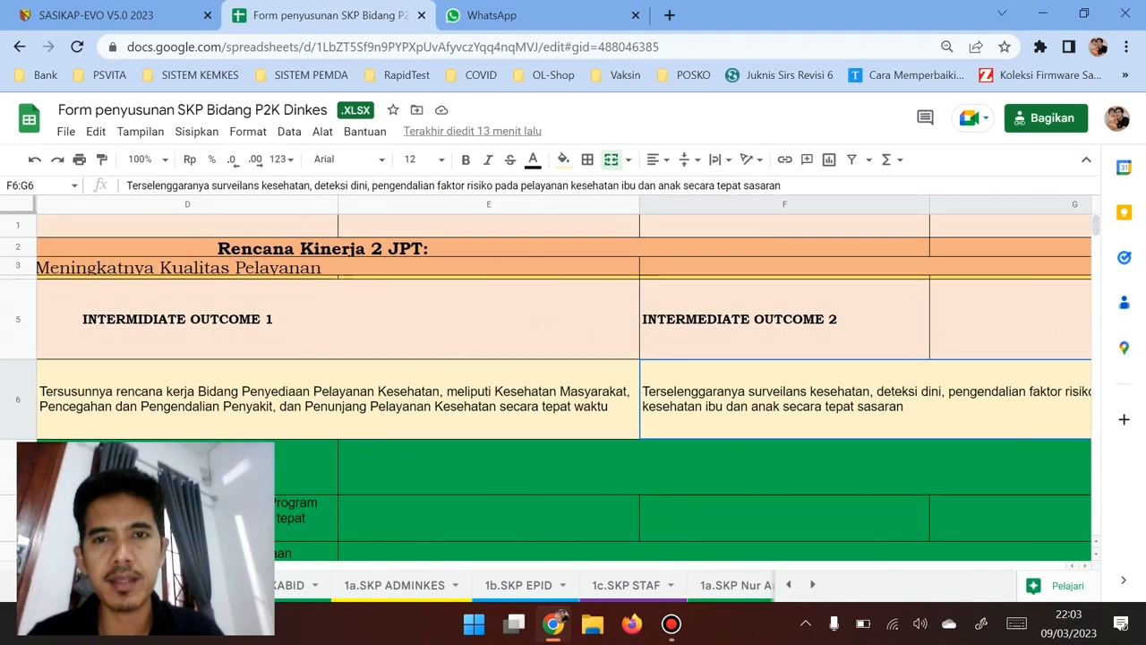
pyautogui.click(833, 186)
pyautogui.hotkey('ctrl', 'a')
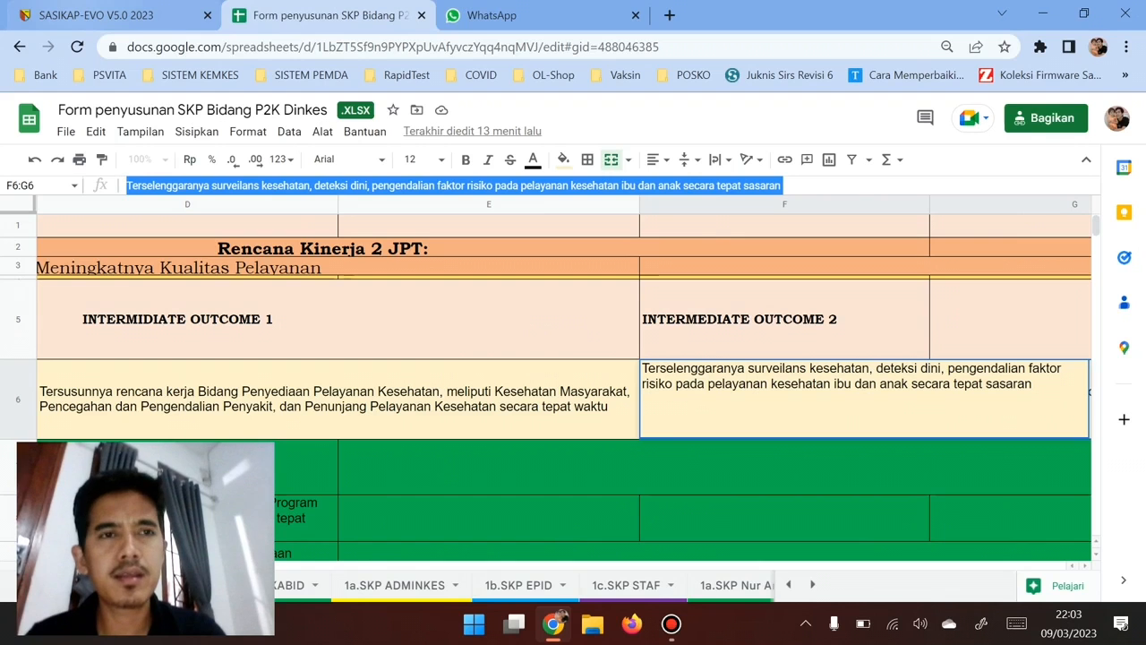
pyautogui.click(337, 399)
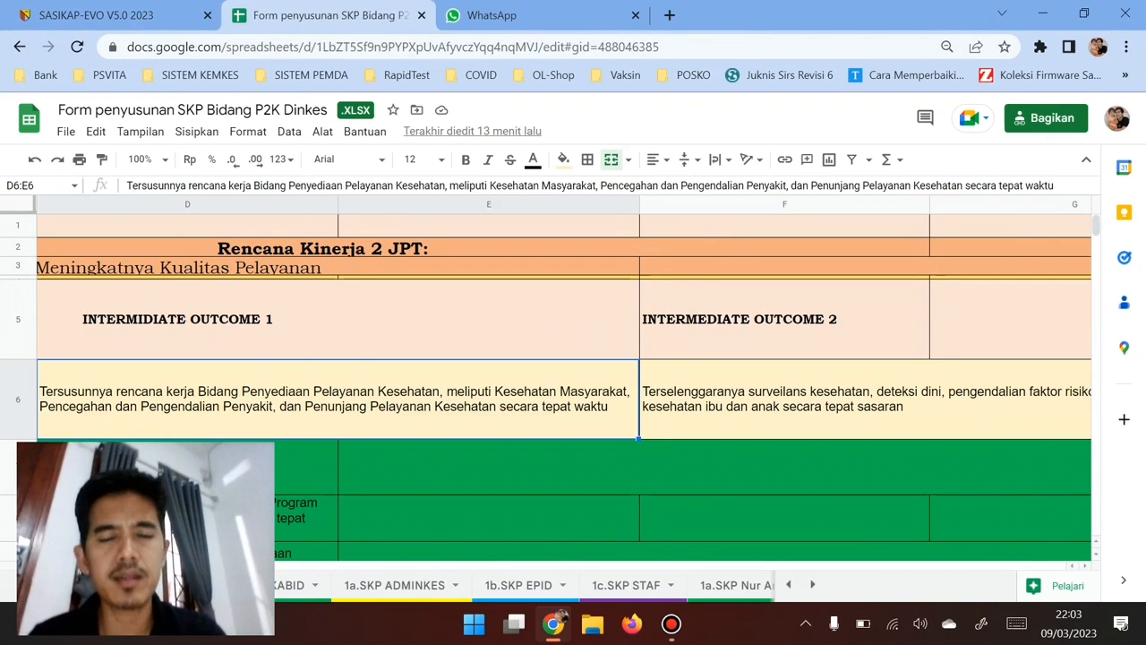
pyautogui.press('Left')
pyautogui.press('Left')
pyautogui.press('Right')
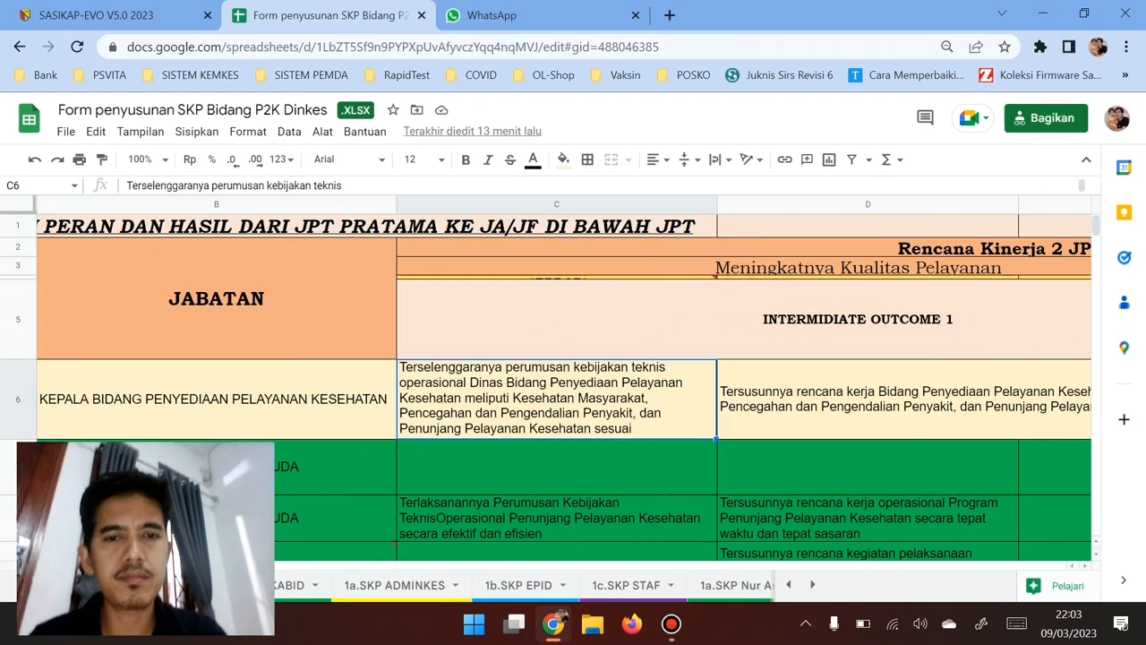
pyautogui.press('Right')
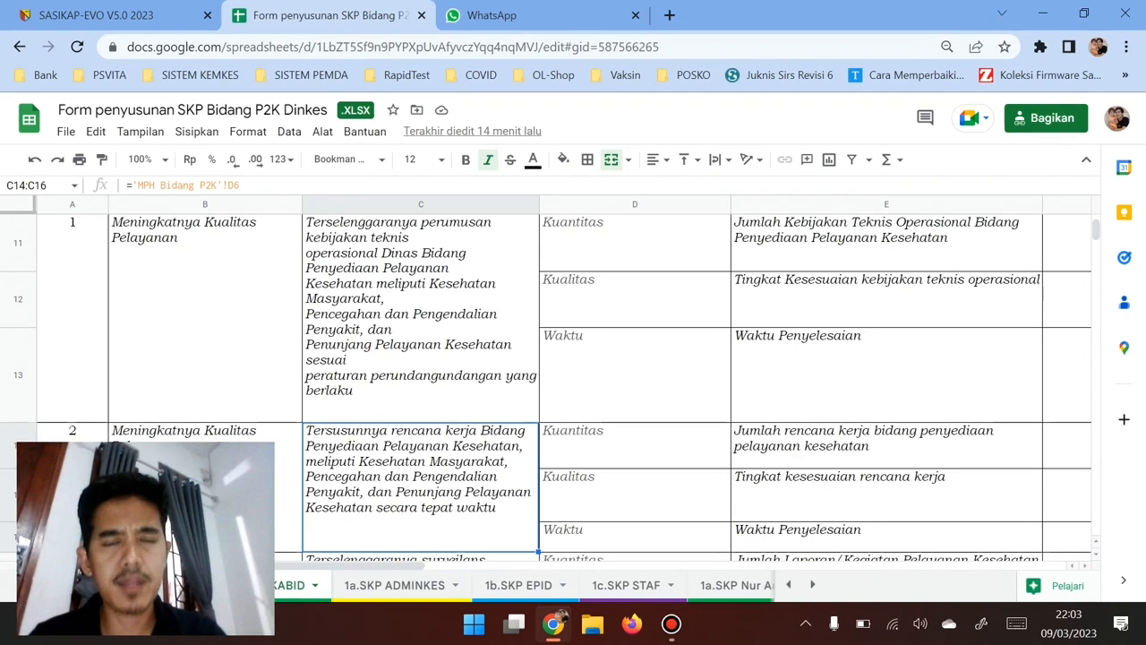
# Step: Examine SKP item 2 on the KABID sheet, including its superior's plan, work plan and Kuantitas, Kualitas and Waktu indicators
pyautogui.scroll(-1, 573, 376)
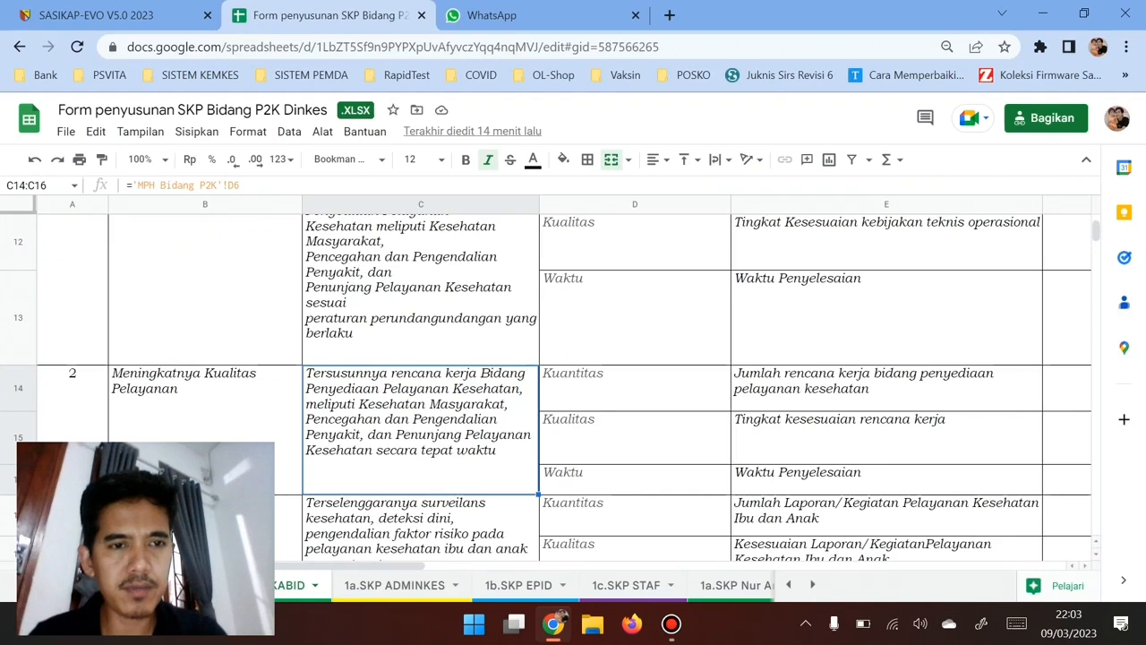
pyautogui.click(205, 388)
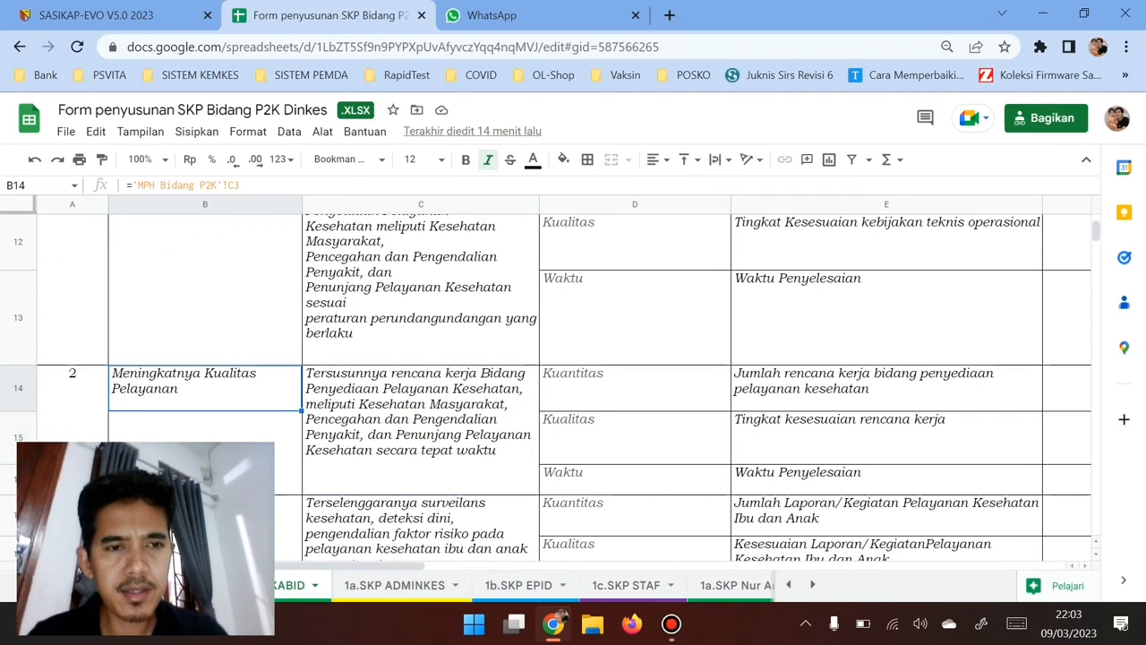
pyautogui.click(420, 429)
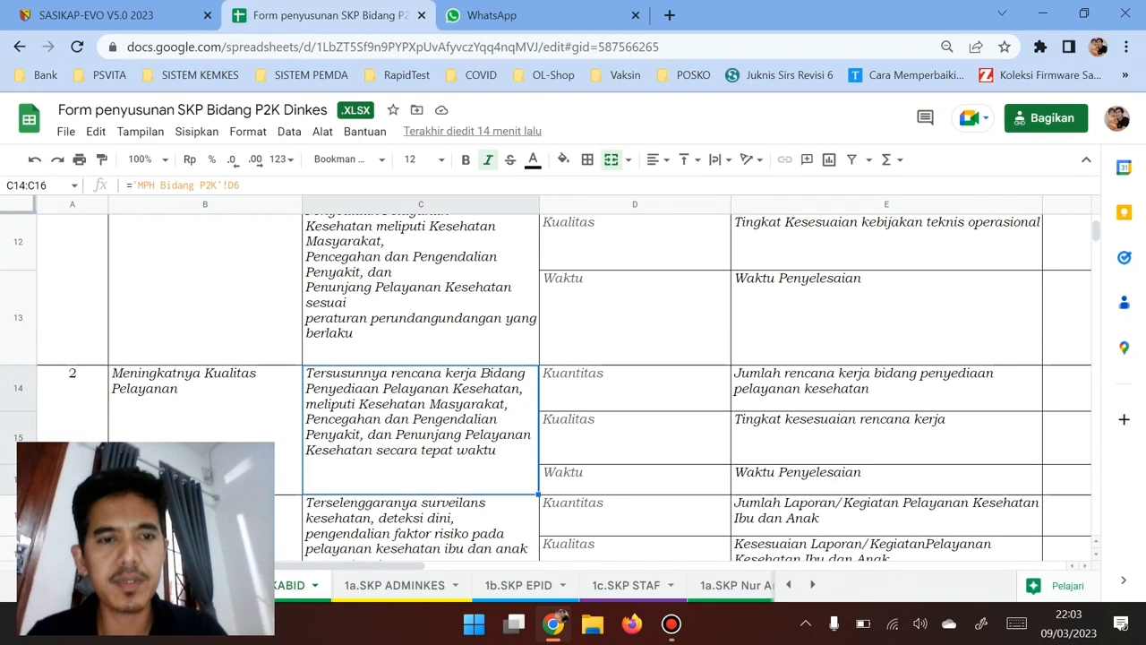
# Step: Return to SASIKAP-EVO and set the Waktu target's start date to 02-01-2023
pyautogui.click(114, 15)
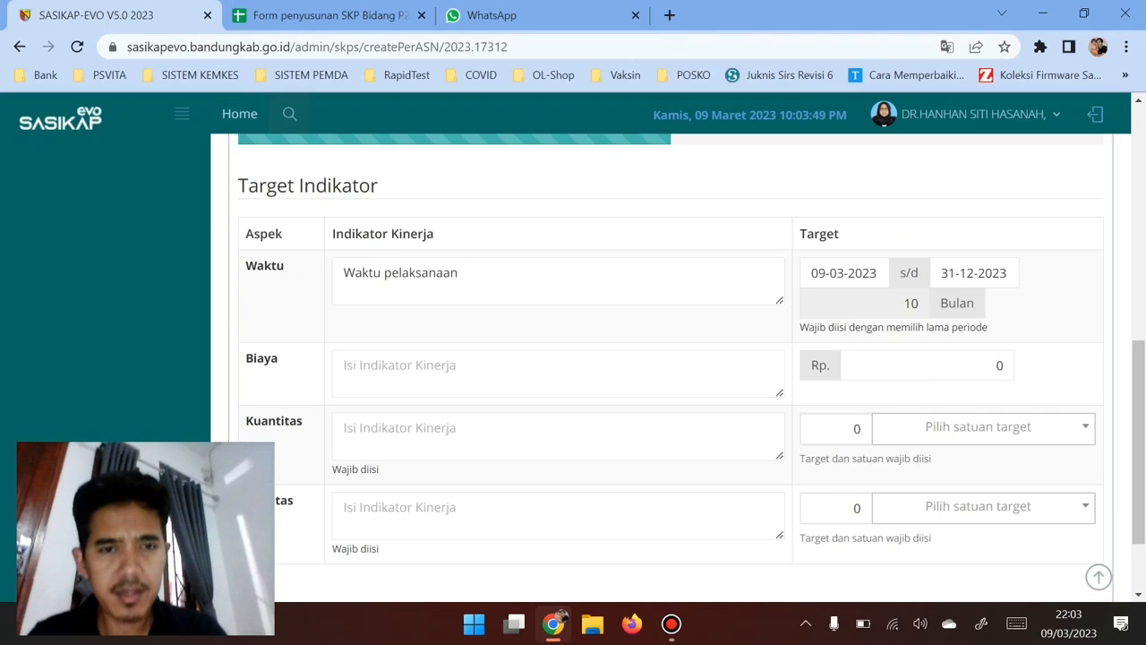
pyautogui.click(459, 273)
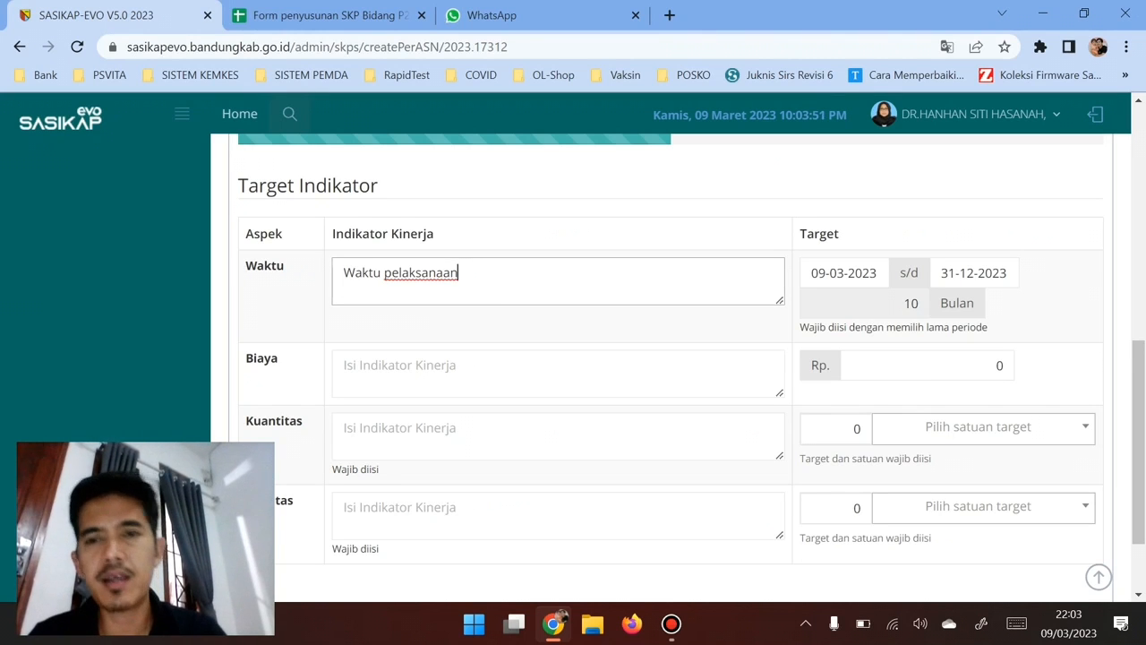
pyautogui.click(861, 273)
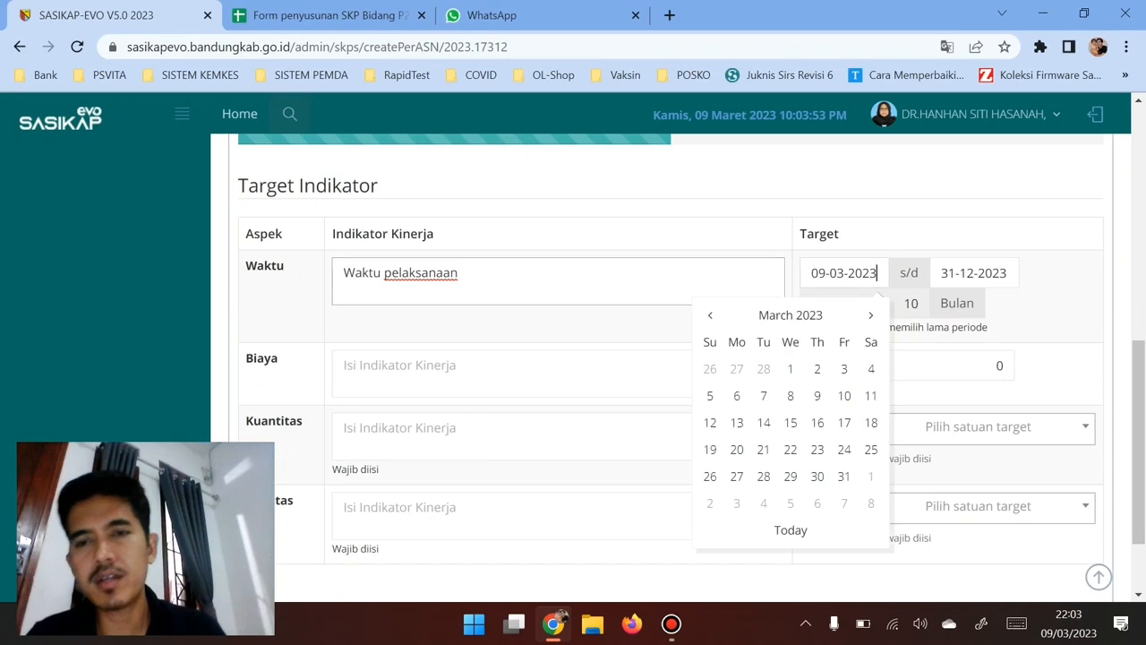
pyautogui.click(710, 315)
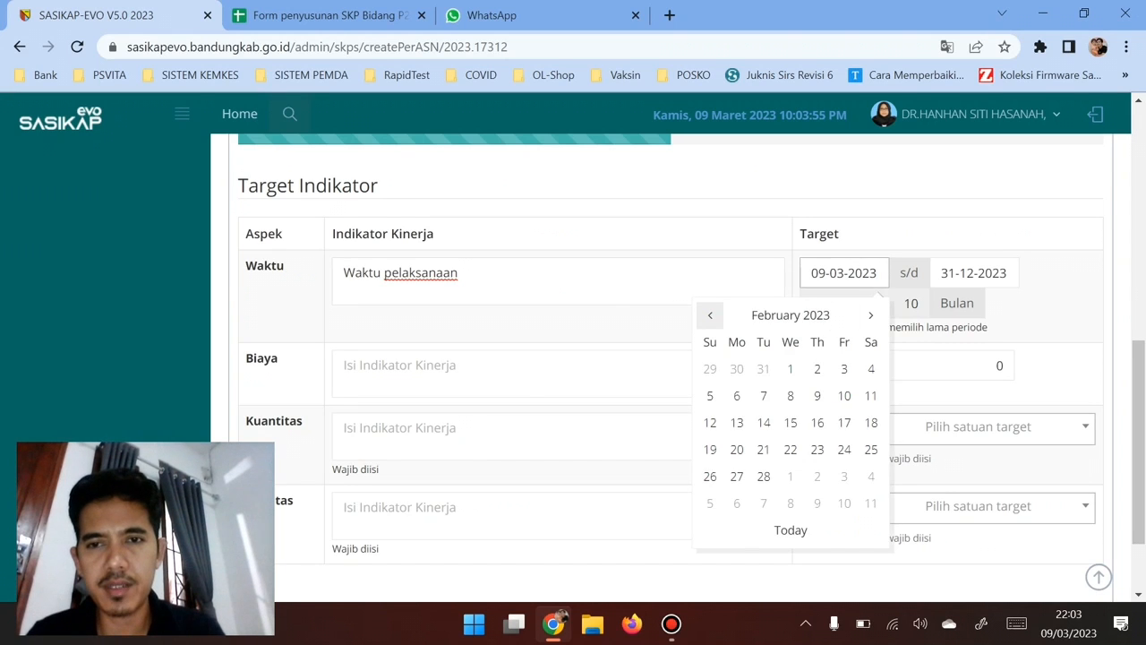
pyautogui.click(709, 315)
pyautogui.click(736, 395)
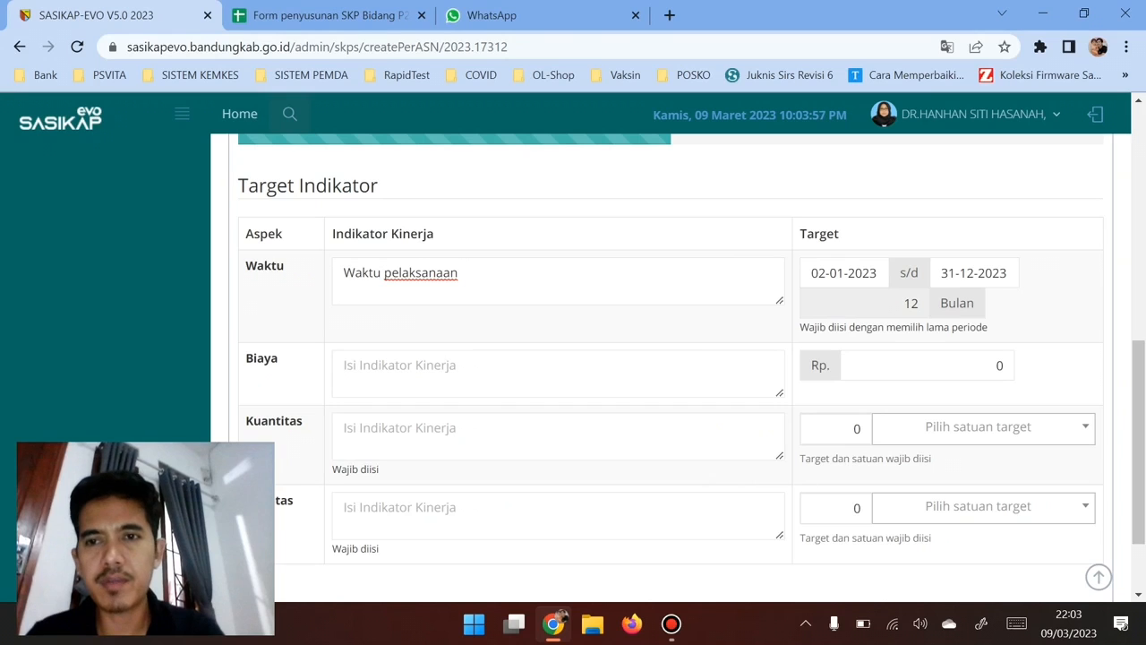
# Step: Check item 2's indicators in the Bidang P2K spreadsheet against the Biaya row and the remaining Target Indikator rows in SASIKAP-EVO
pyautogui.click(429, 367)
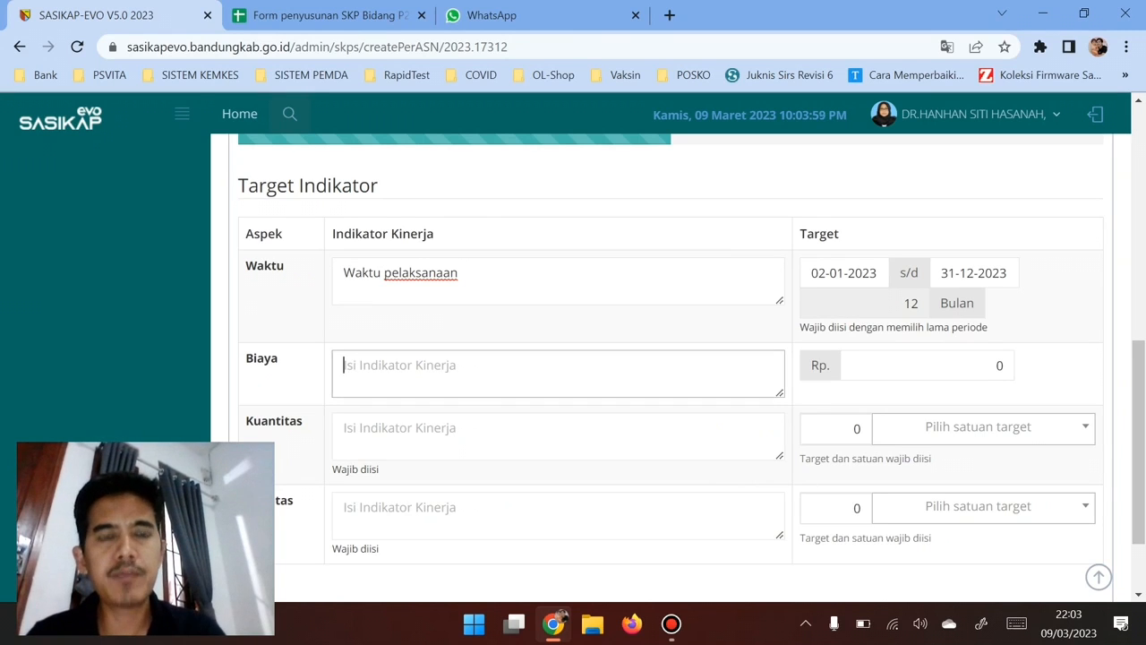
pyautogui.hotkey('ctrl', 'Tab')
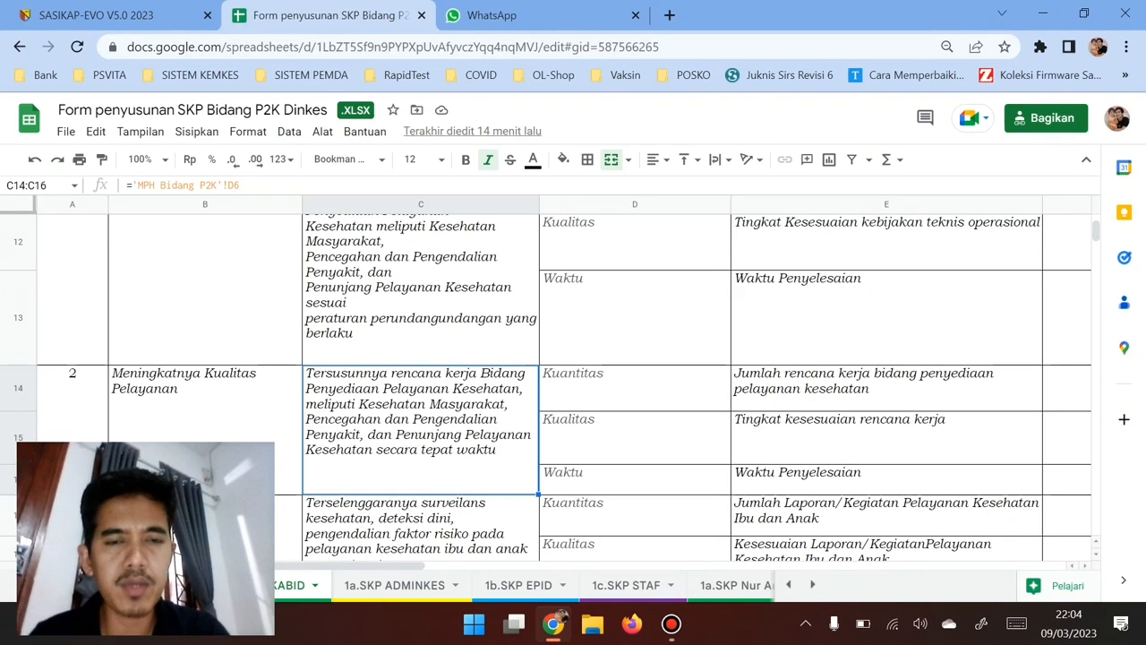
pyautogui.click(125, 15)
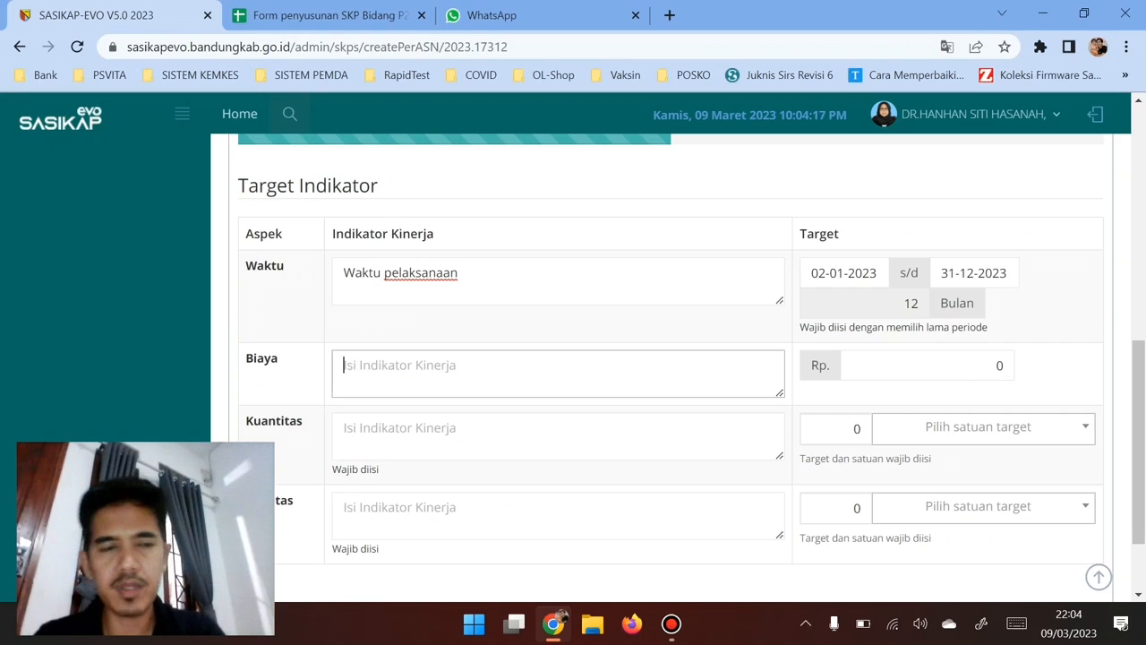
pyautogui.scroll(-1, 692, 368)
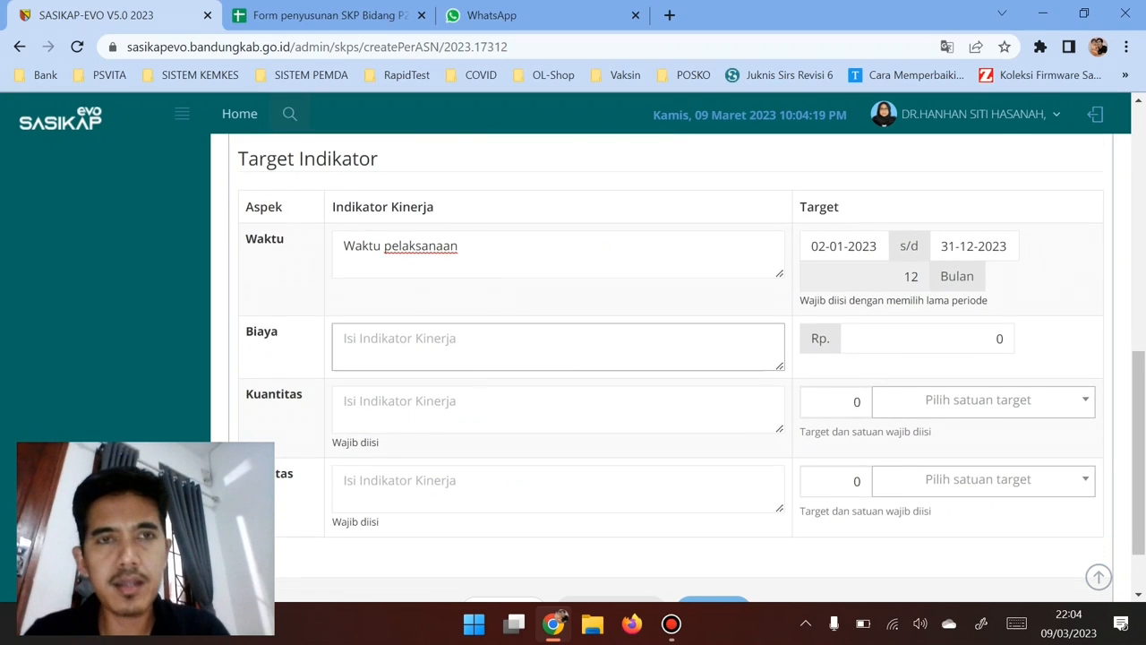
# Step: Copy the row 14 indicator "Jumlah rencana kerja bidang penyediaan pelayanan kesehatan" from the spreadsheet into the form's Kuantitas indicator
pyautogui.scroll(-2, 689, 358)
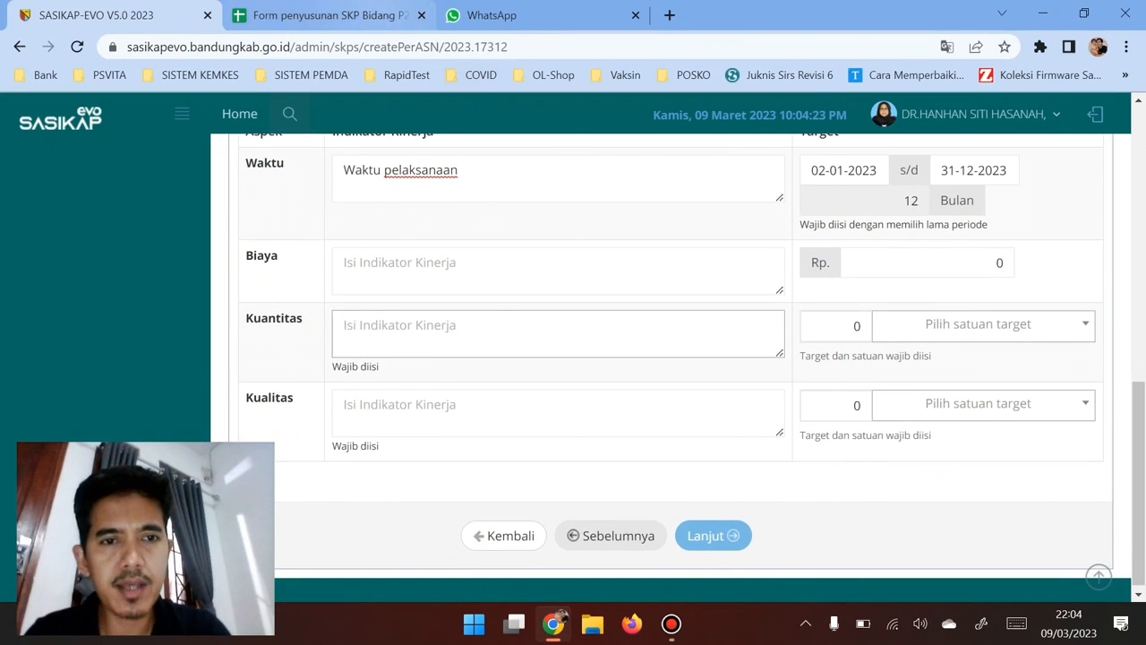
pyautogui.hotkey('ctrl', 'Tab')
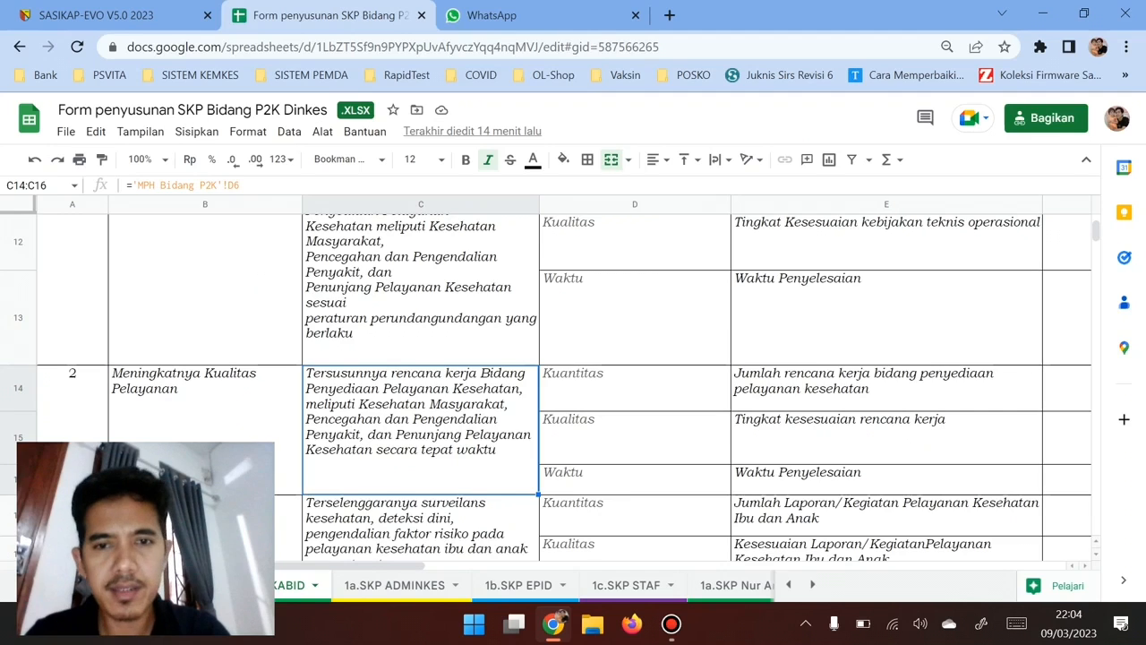
pyautogui.press('Right')
pyautogui.press('Right')
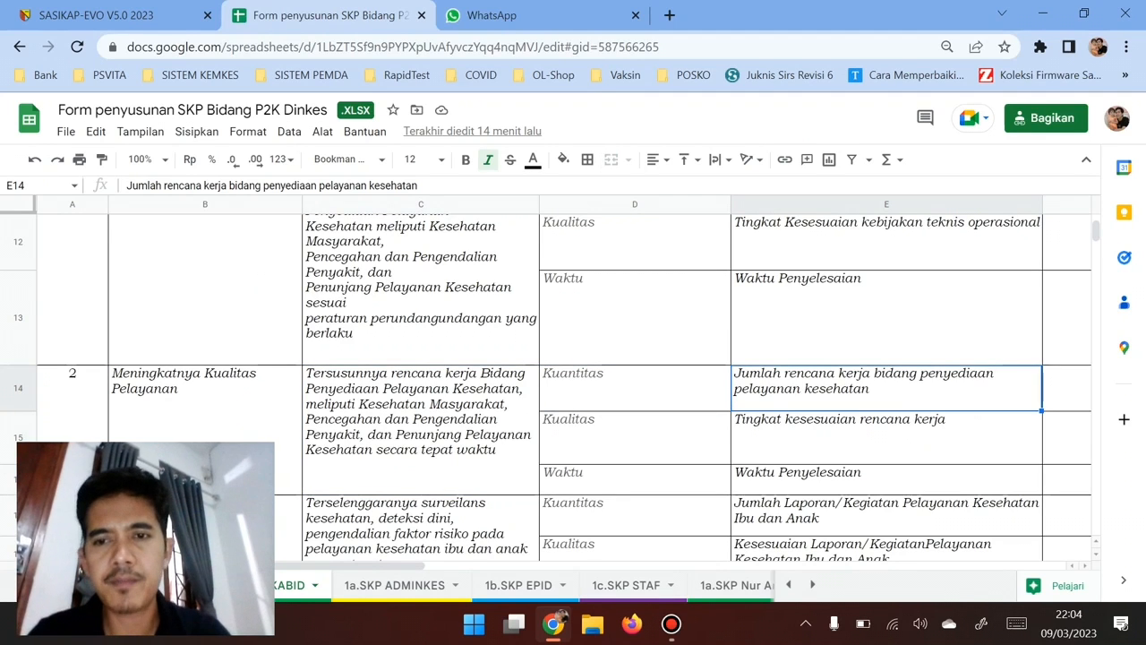
pyautogui.press('Return')
pyautogui.hotkey('ctrl', 'a')
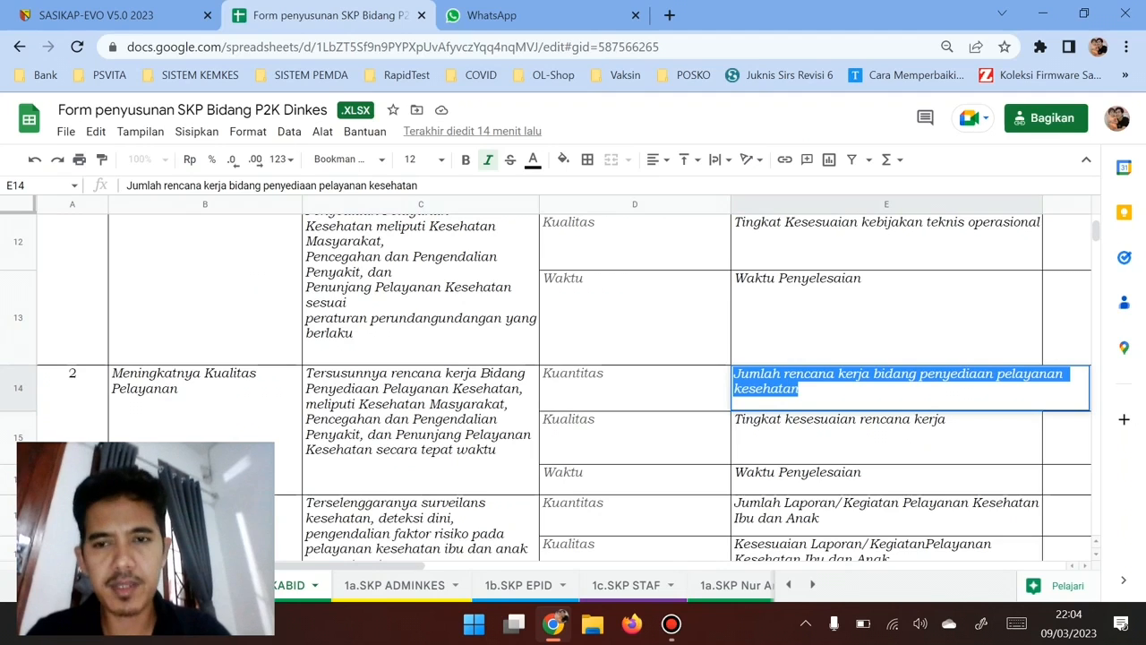
pyautogui.hotkey('ctrl', 'c')
pyautogui.hotkey('ctrl', 'shift', 'Tab')
pyautogui.hotkey('ctrl', 'v')
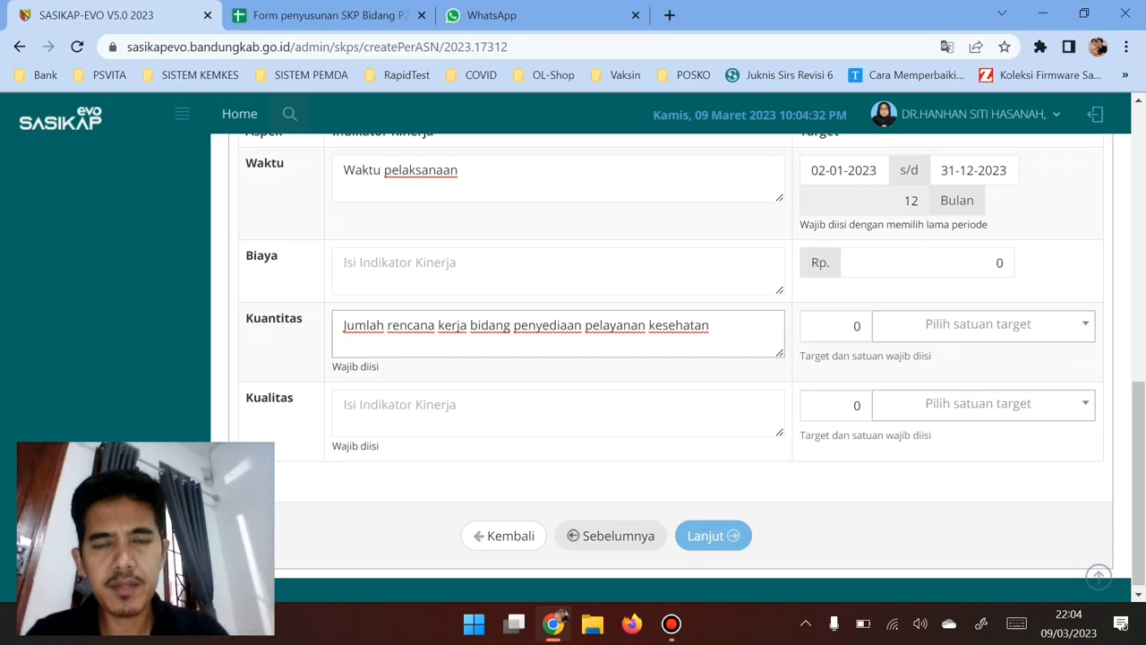
pyautogui.press('Tab')
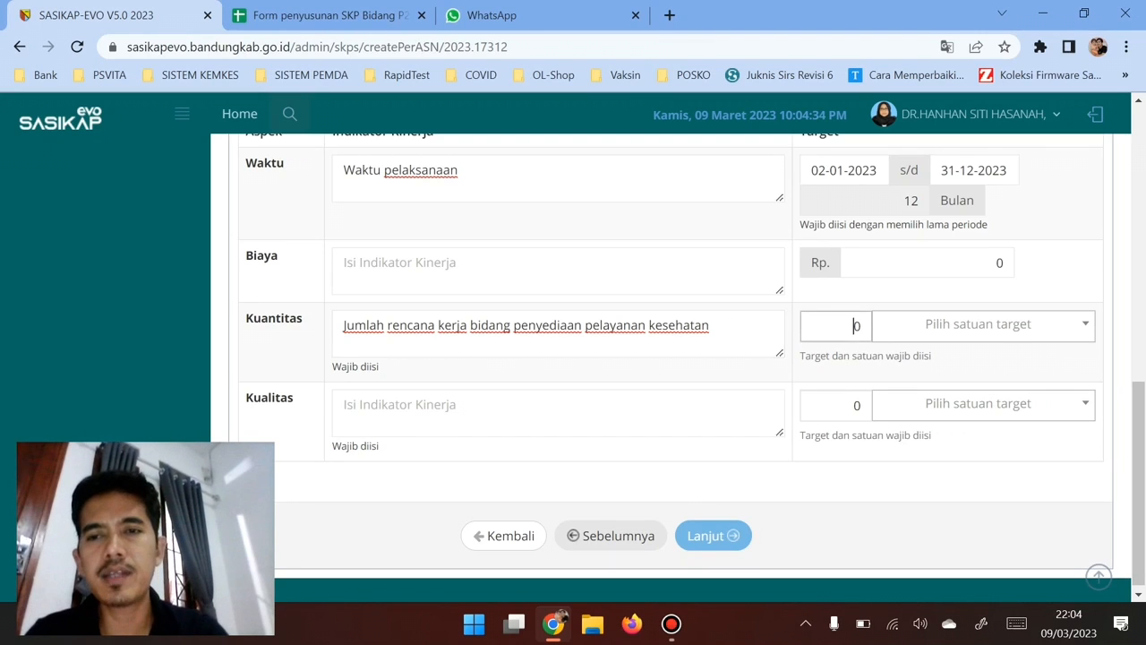
# Step: In the spreadsheet, set the Kuantitas target for "Jumlah rencana kerja bidang penyediaan pelayanan kesehatan" in cell F14 to "30 dokumen"
pyautogui.hotkey('ctrl', 'Tab')
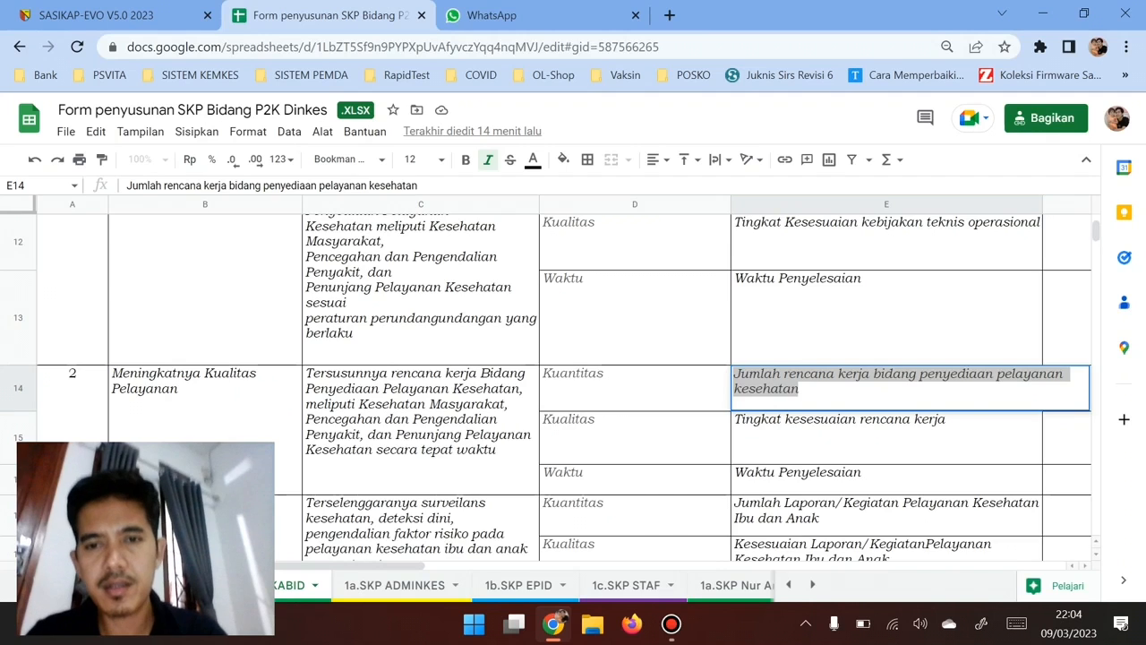
pyautogui.click(635, 387)
pyautogui.hscroll(3, 635, 387)
pyautogui.click(627, 388)
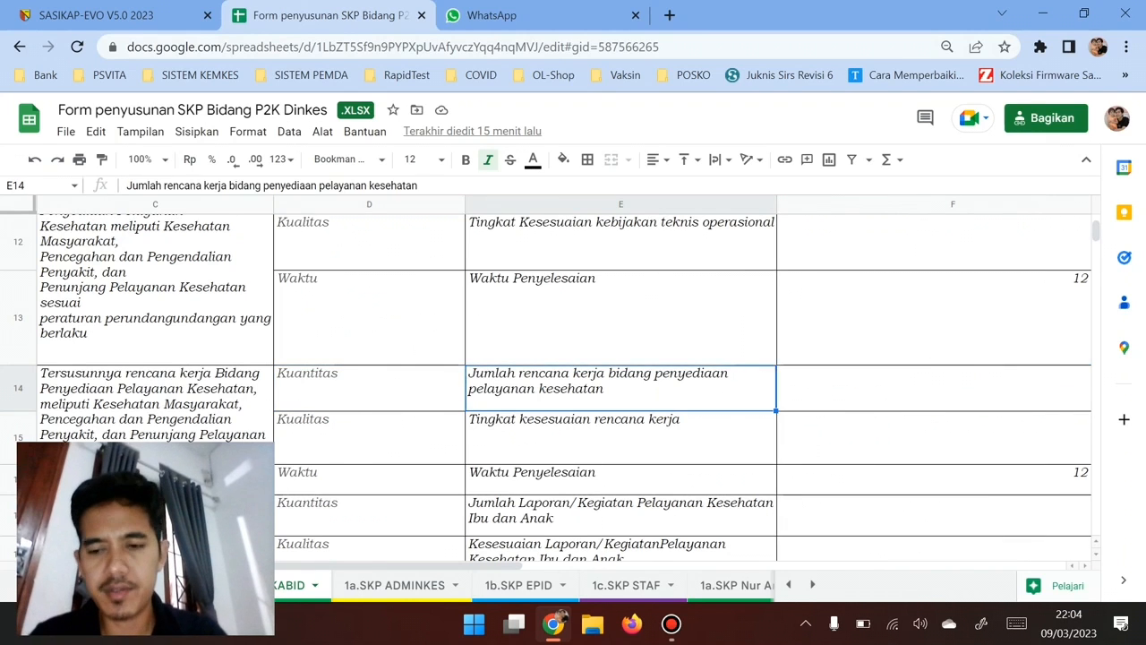
pyautogui.press('Right')
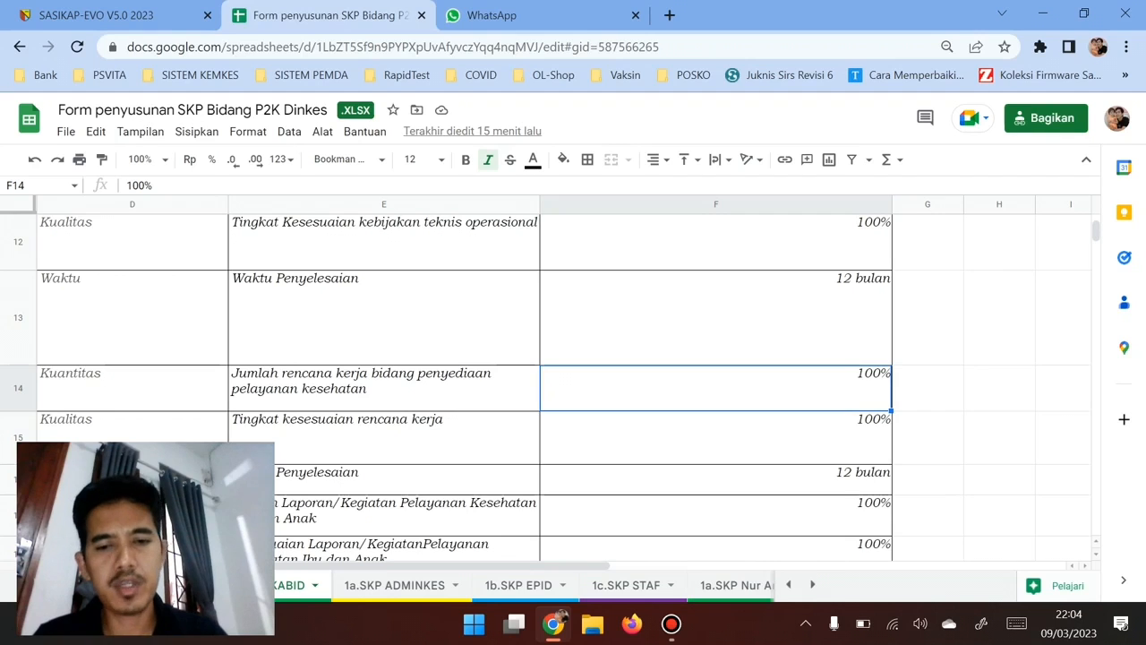
pyautogui.write('30')
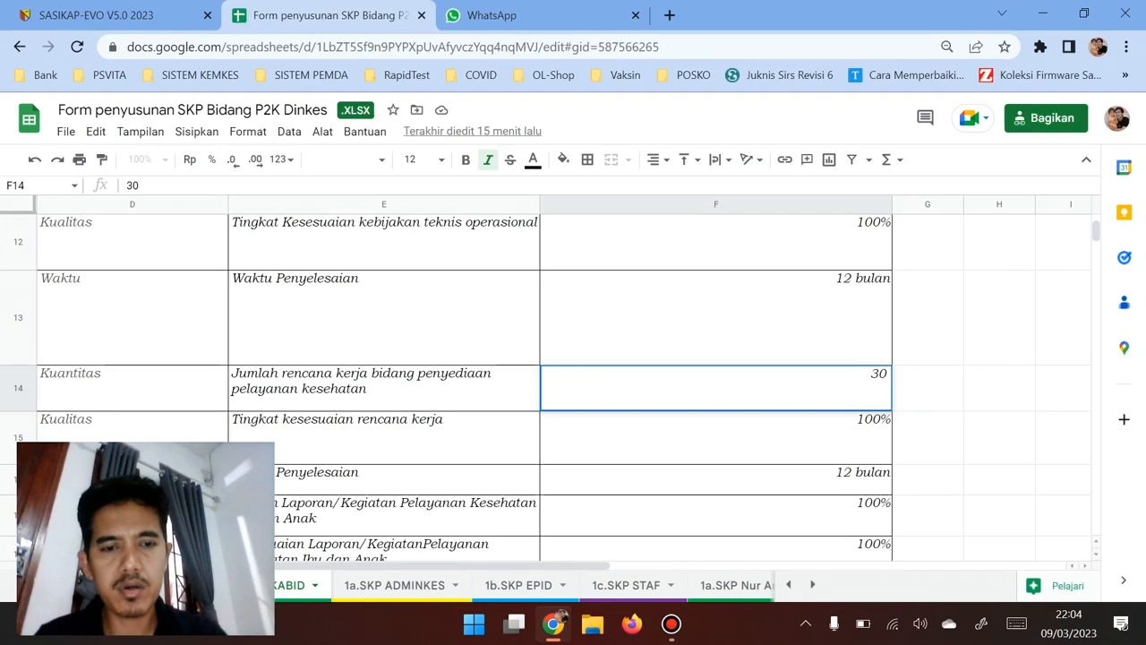
pyautogui.write(' dokumen')
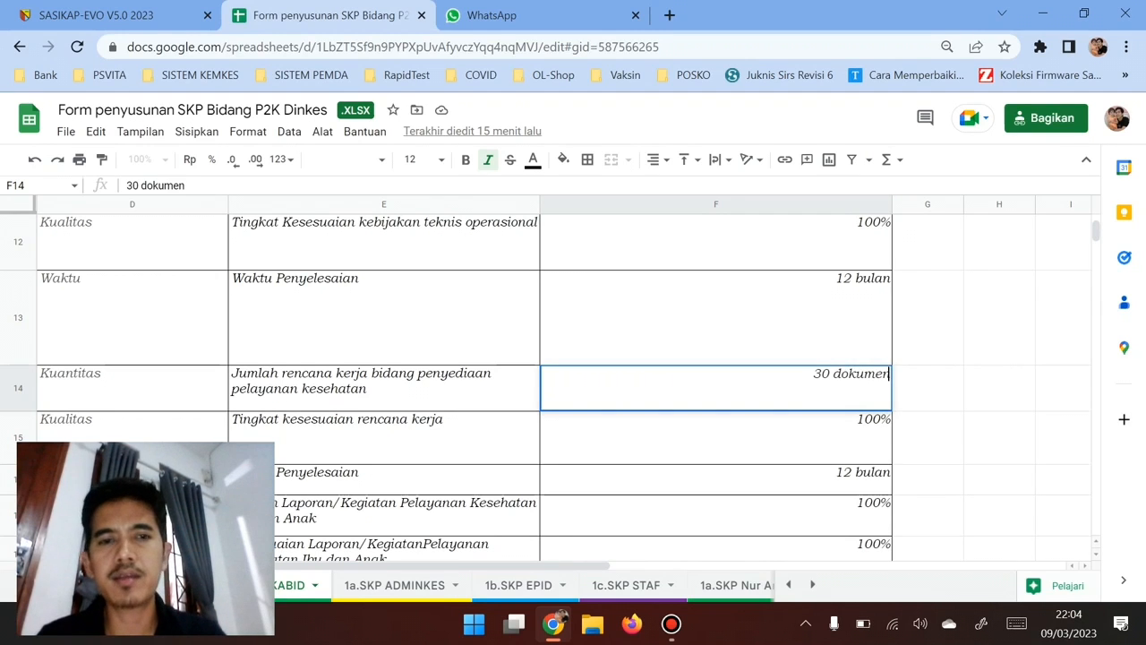
pyautogui.press('Return')
pyautogui.press('Up')
pyautogui.press('Left')
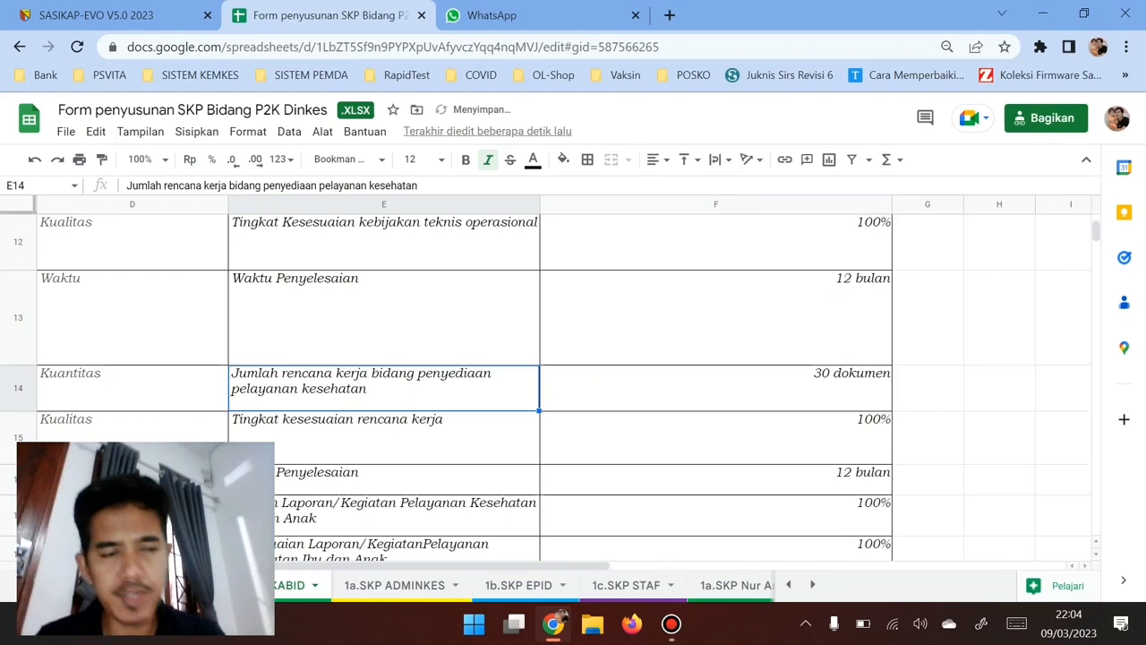
pyautogui.press('Left')
pyautogui.press('Left')
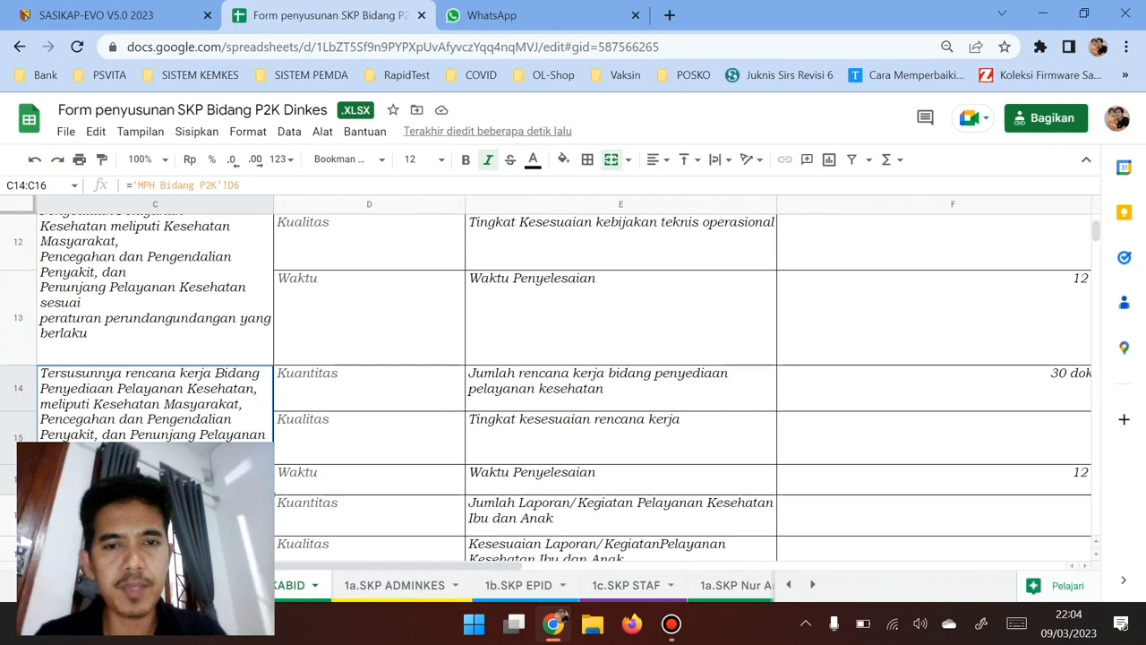
pyautogui.click(934, 387)
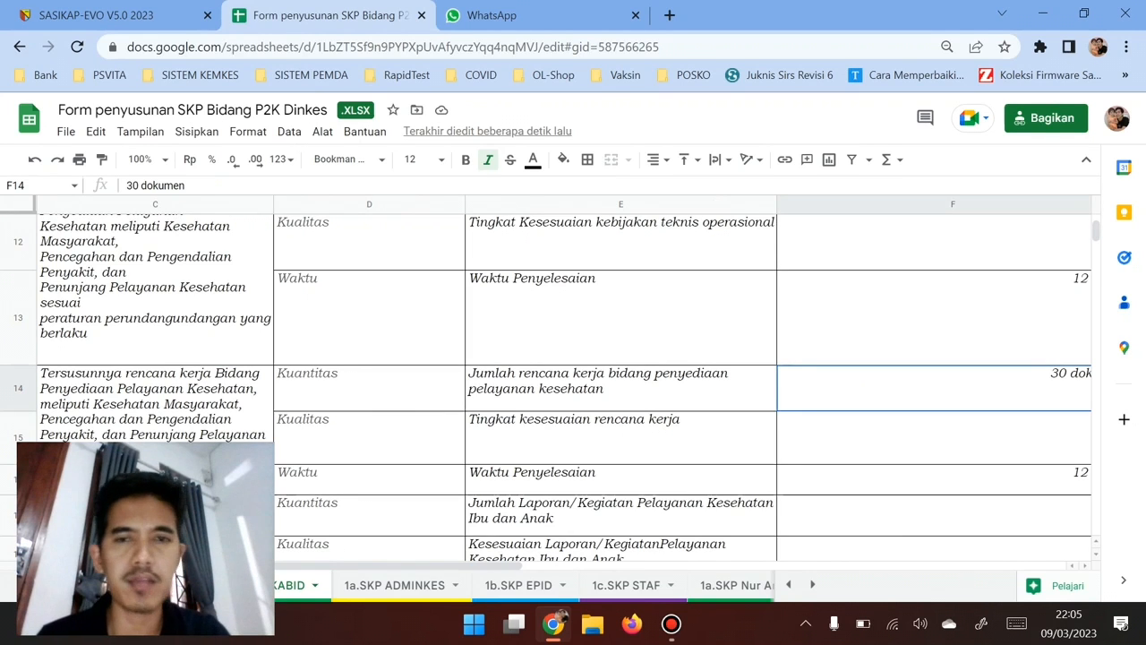
# Step: Switch back to the SASIKAP form and set the Kuantitas target to 30 with the unit Dokumen
pyautogui.click(99, 15)
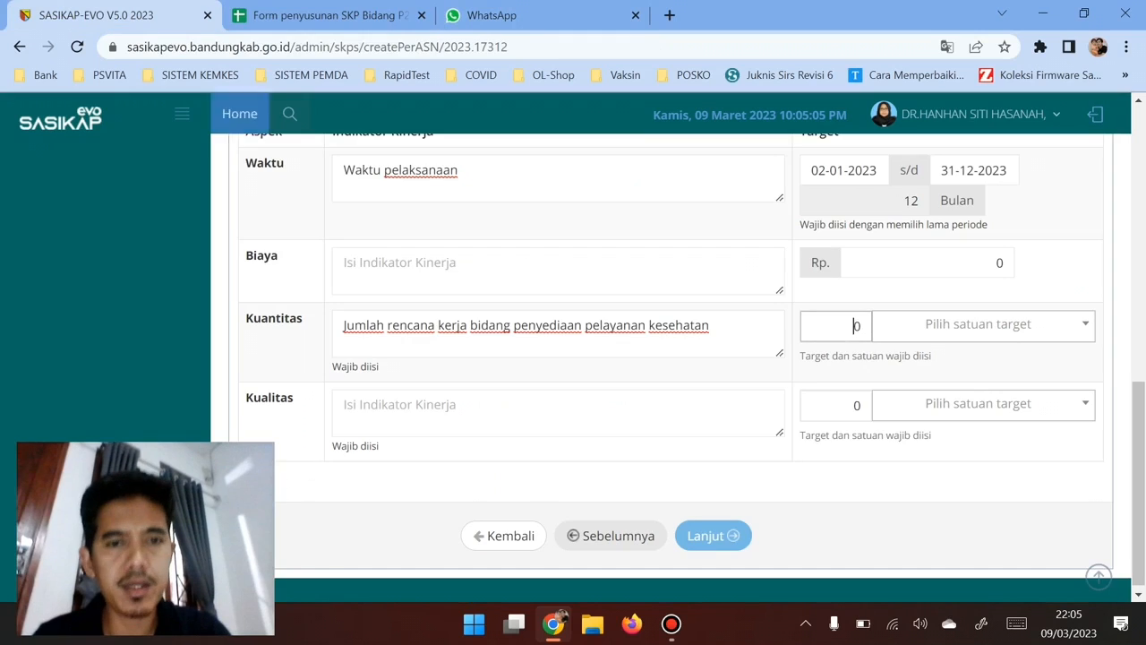
pyautogui.write('3')
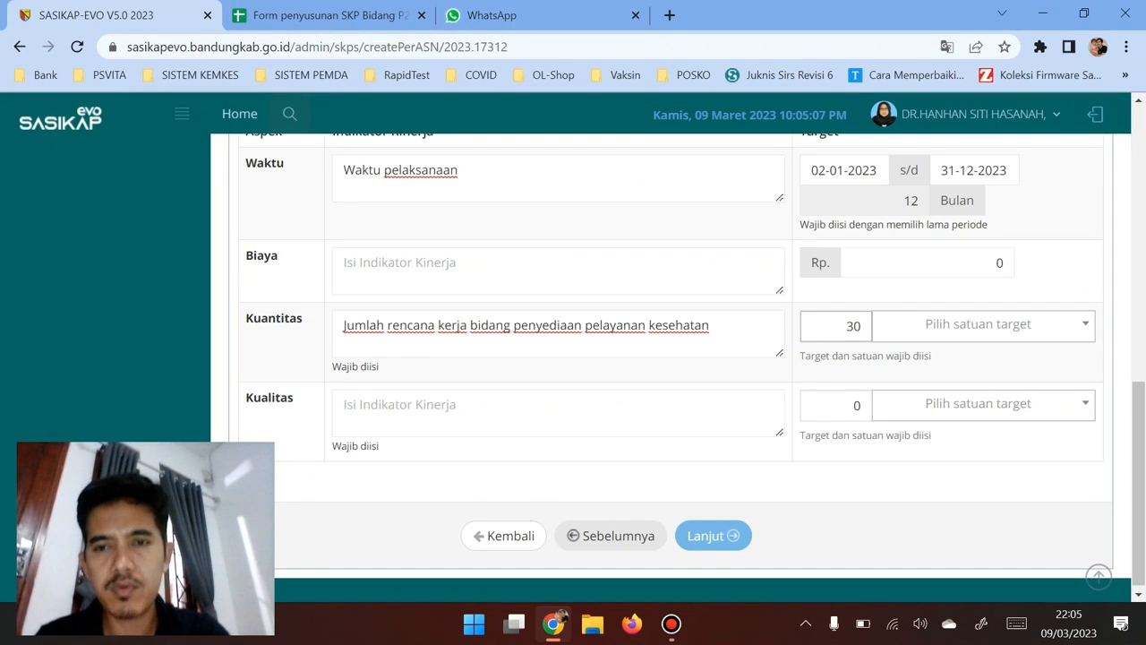
pyautogui.press('Tab')
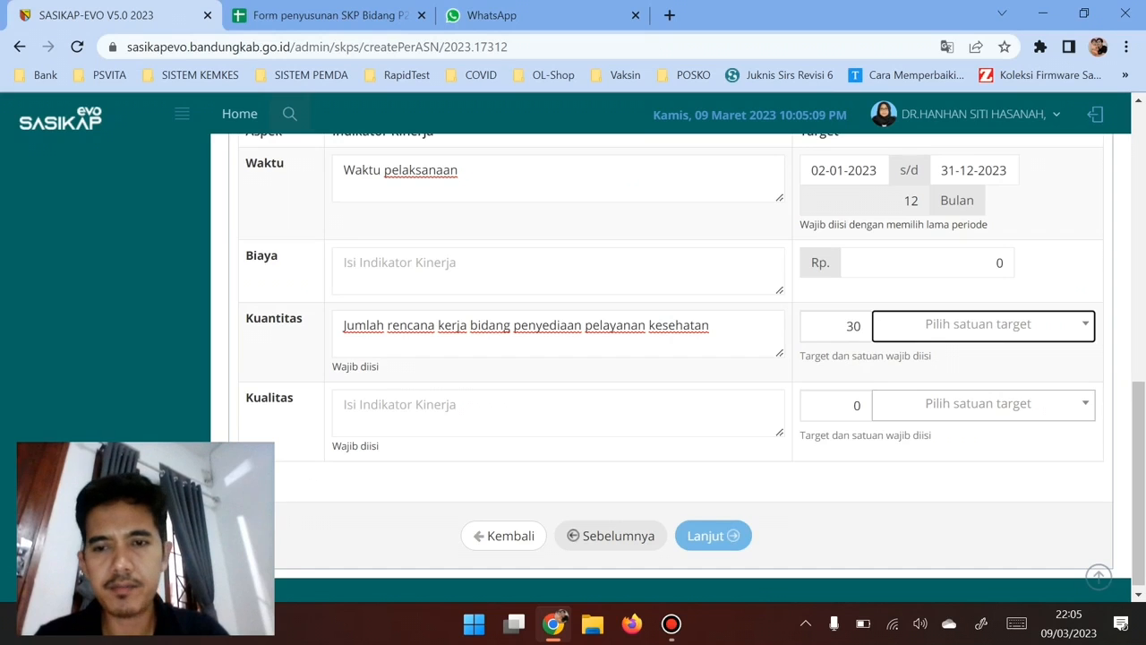
pyautogui.write('dokumen')
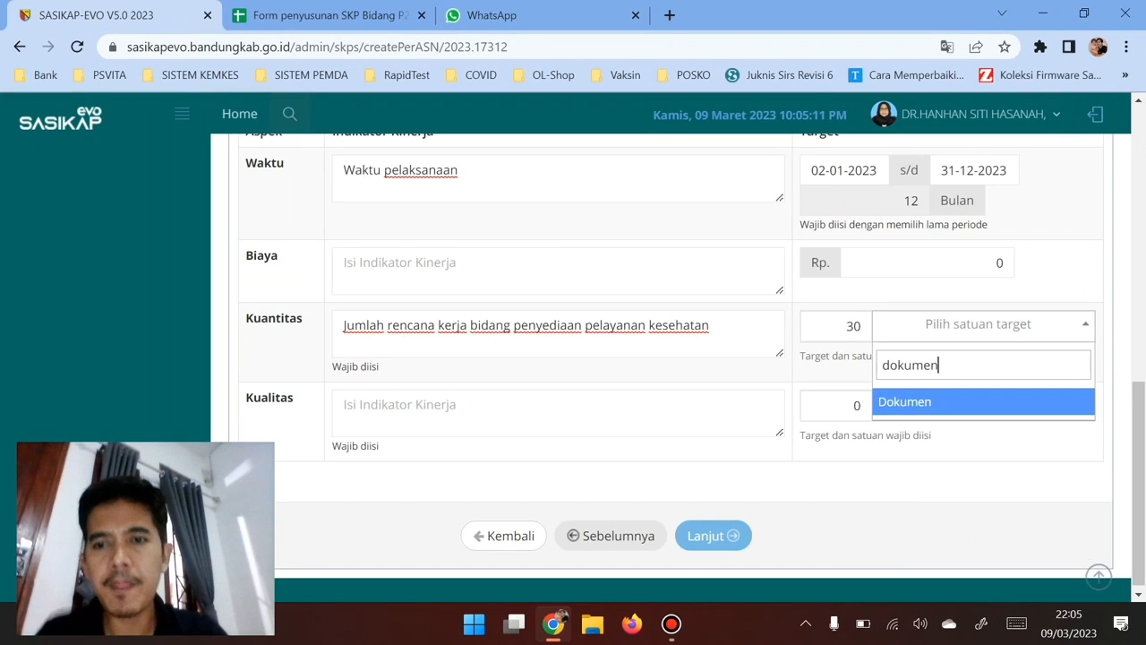
pyautogui.press('Return')
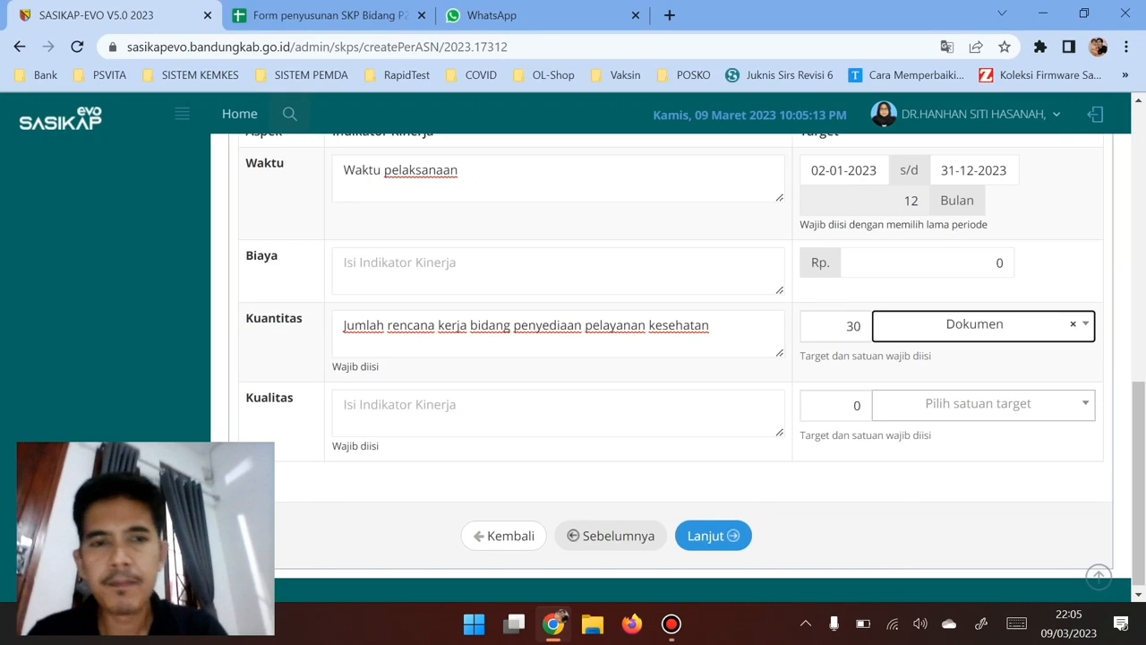
# Step: Copy "Tingkat kesesuaian rencana kerja" from spreadsheet cell E15 into the form's Kualitas indicator, without the leading apostrophe
pyautogui.press('Tab')
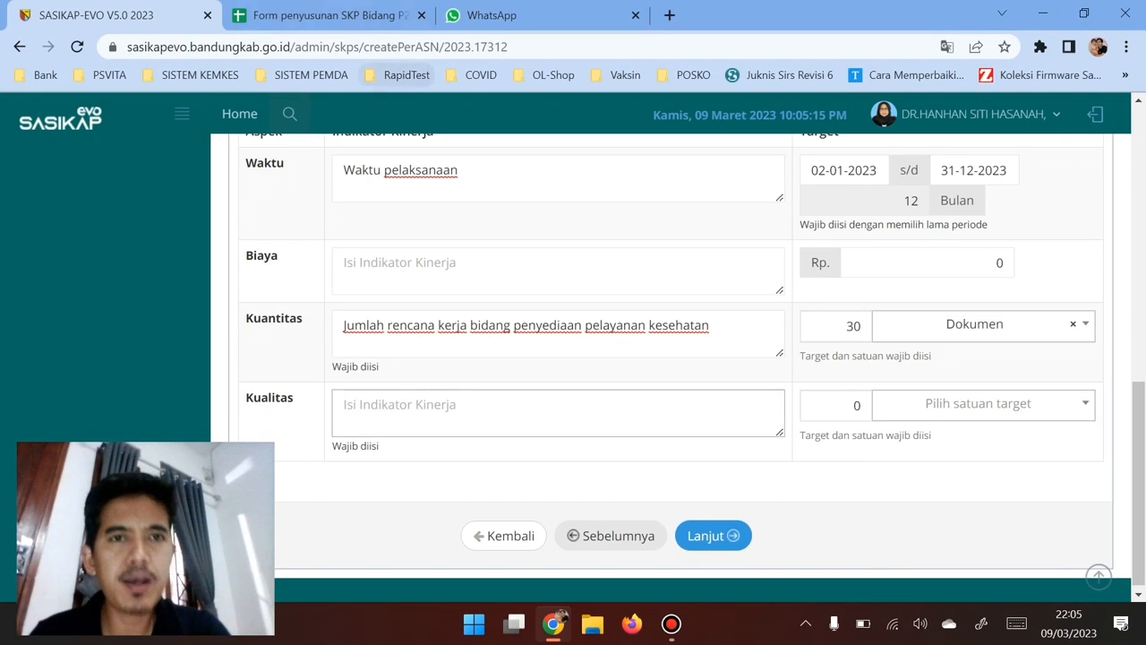
pyautogui.hotkey('ctrl', 'Tab')
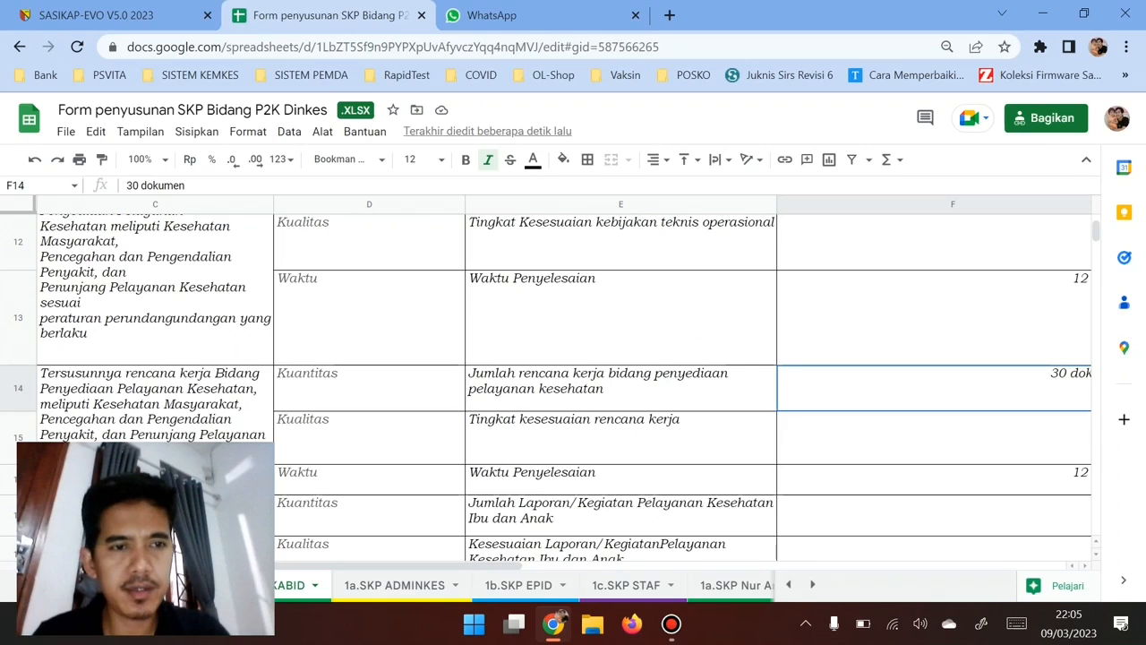
pyautogui.click(621, 437)
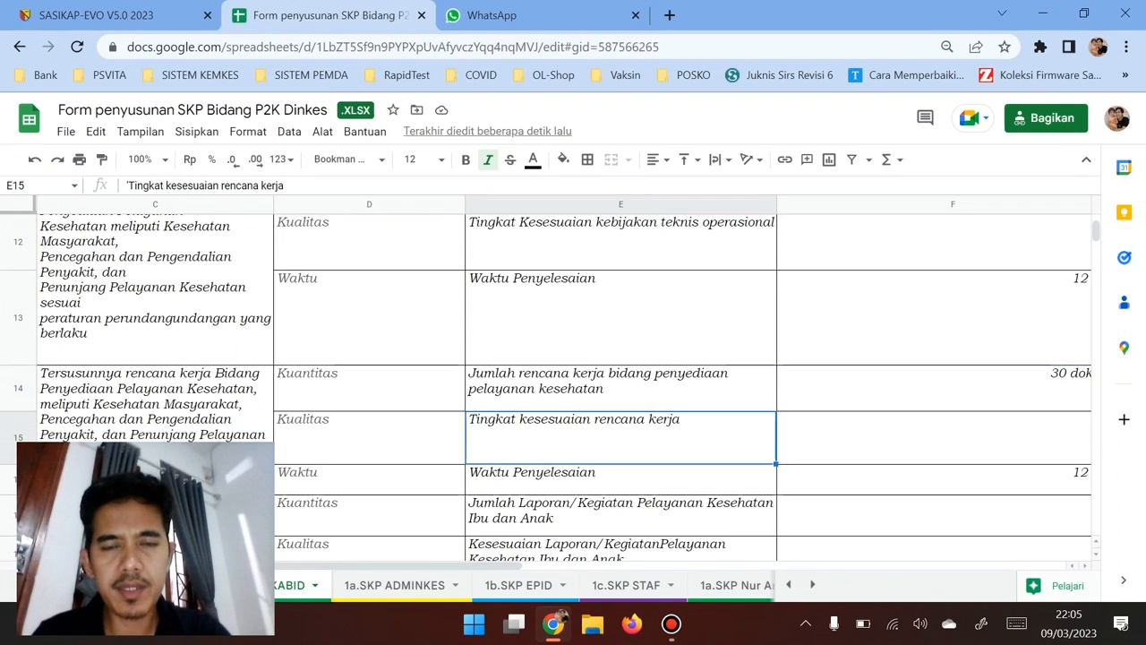
pyautogui.doubleClick(620, 437)
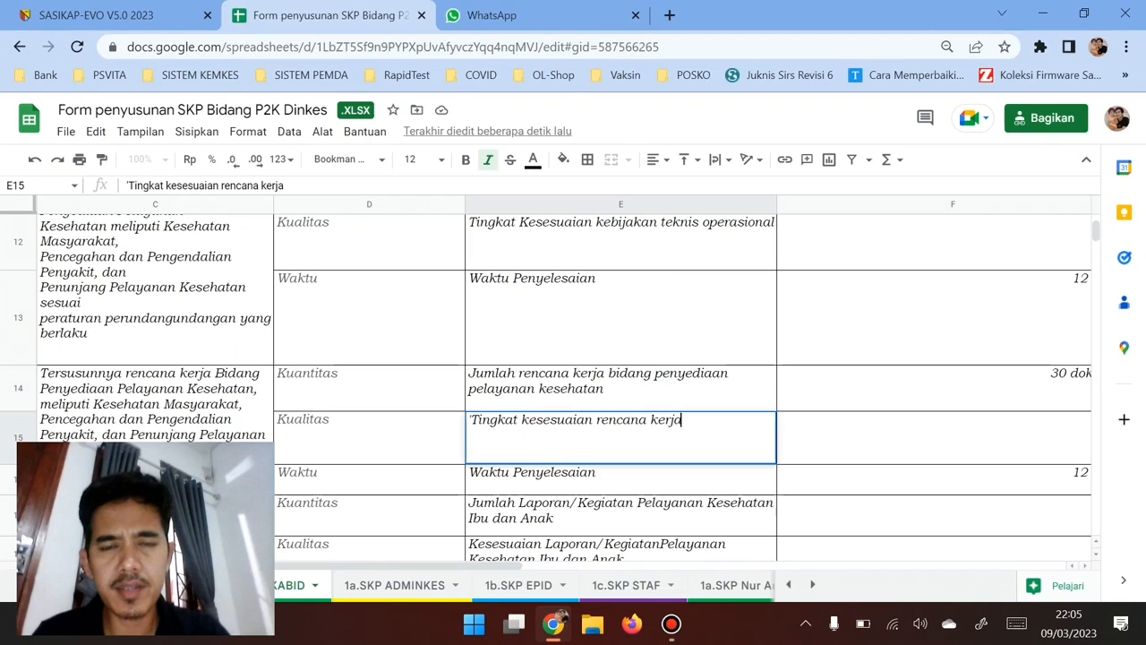
pyautogui.moveTo(682, 420); pyautogui.dragTo(467, 420)
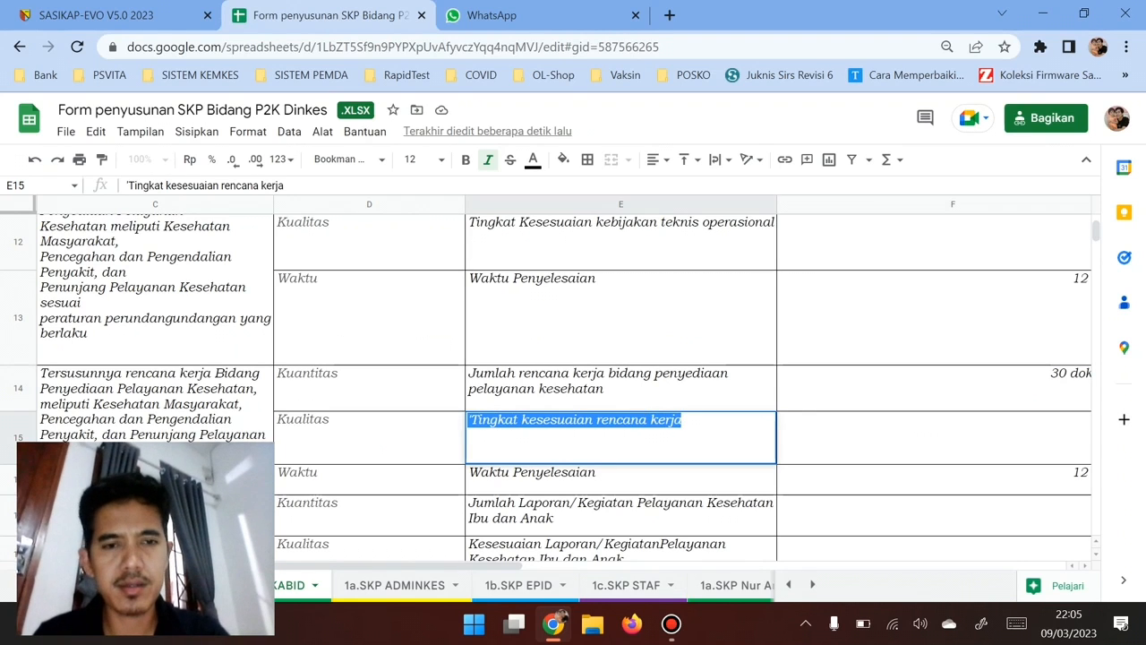
pyautogui.click(106, 15)
pyautogui.hotkey('ctrl', 'v')
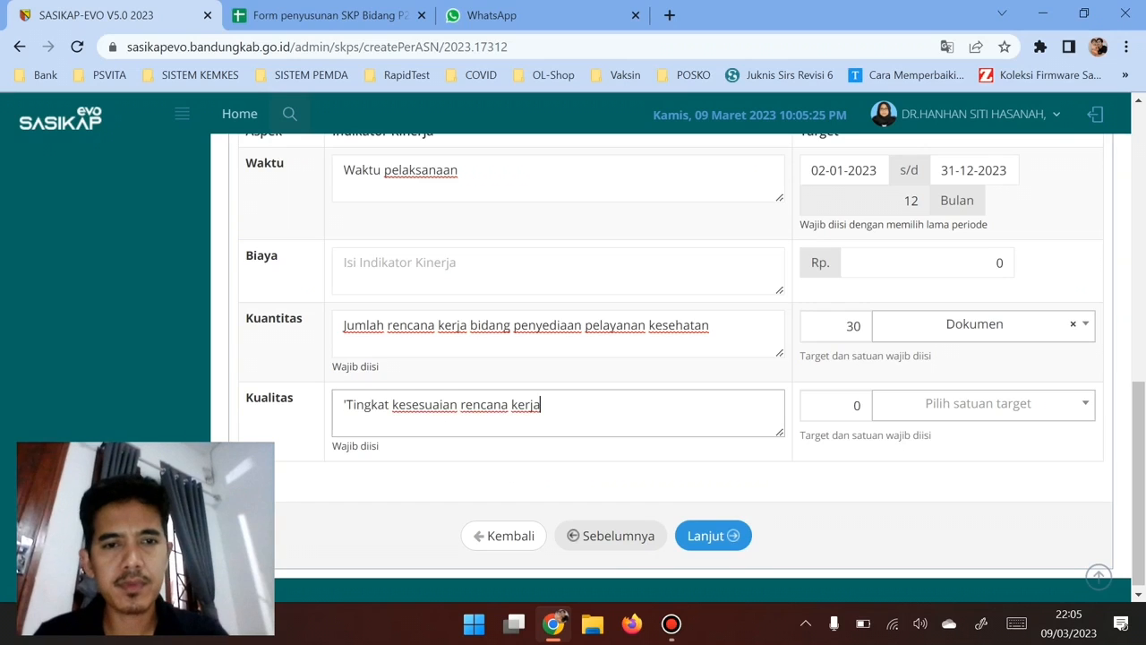
pyautogui.hotkey('ctrl', 'Left')
pyautogui.hotkey('ctrl', 'Left')
pyautogui.hotkey('ctrl', 'Left')
pyautogui.press('BackSpace')
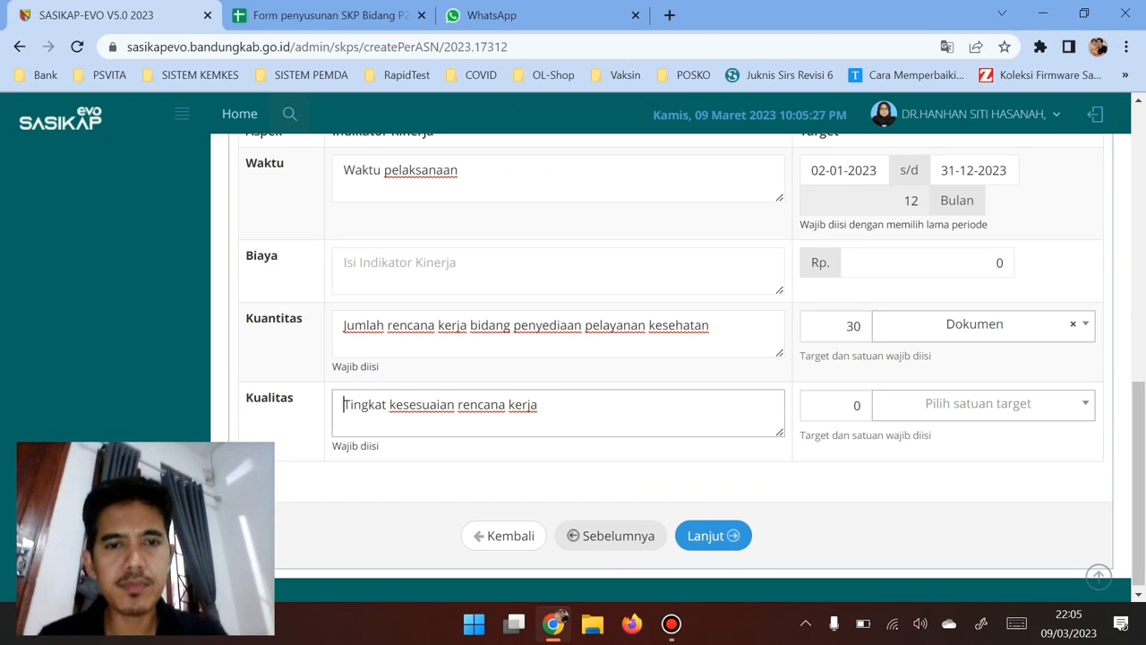
# Step: Check the Kualitas target in spreadsheet row 15 and enter 100 as the Kualitas target in the form
pyautogui.click(852, 406)
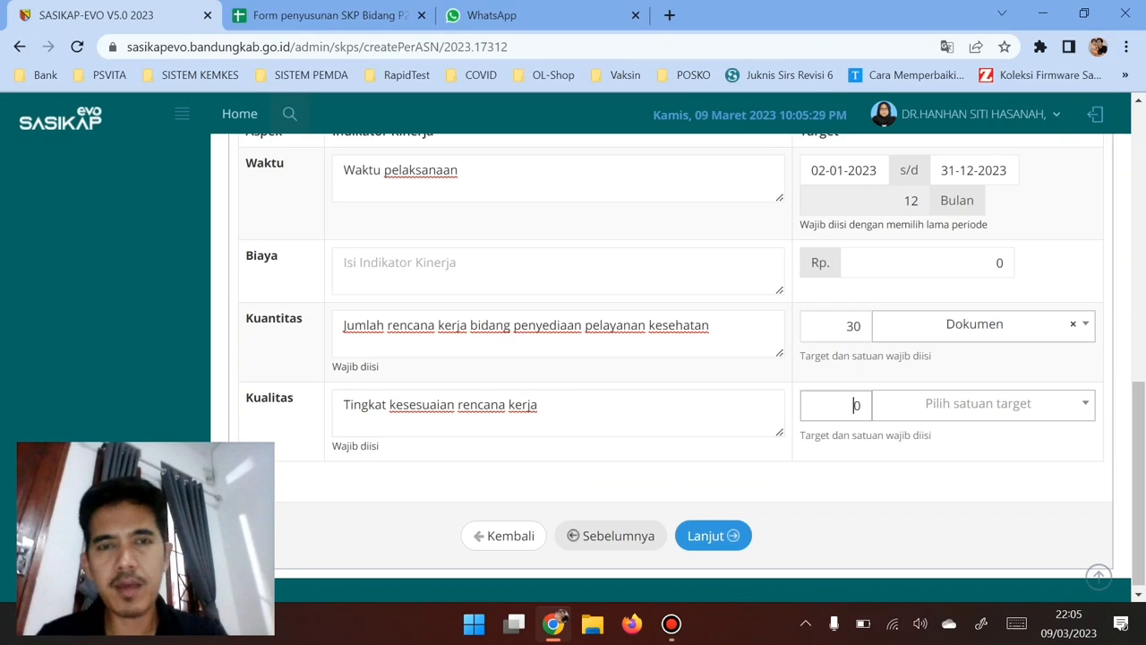
pyautogui.click(350, 15)
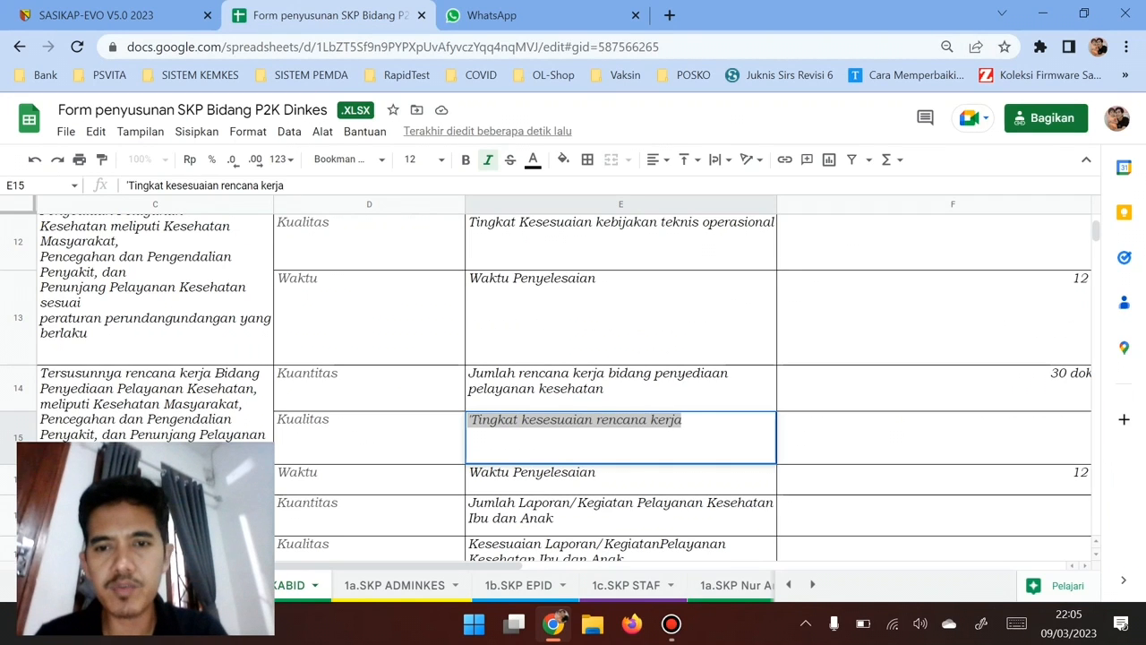
pyautogui.click(913, 389)
pyautogui.press('Right')
pyautogui.press('Down')
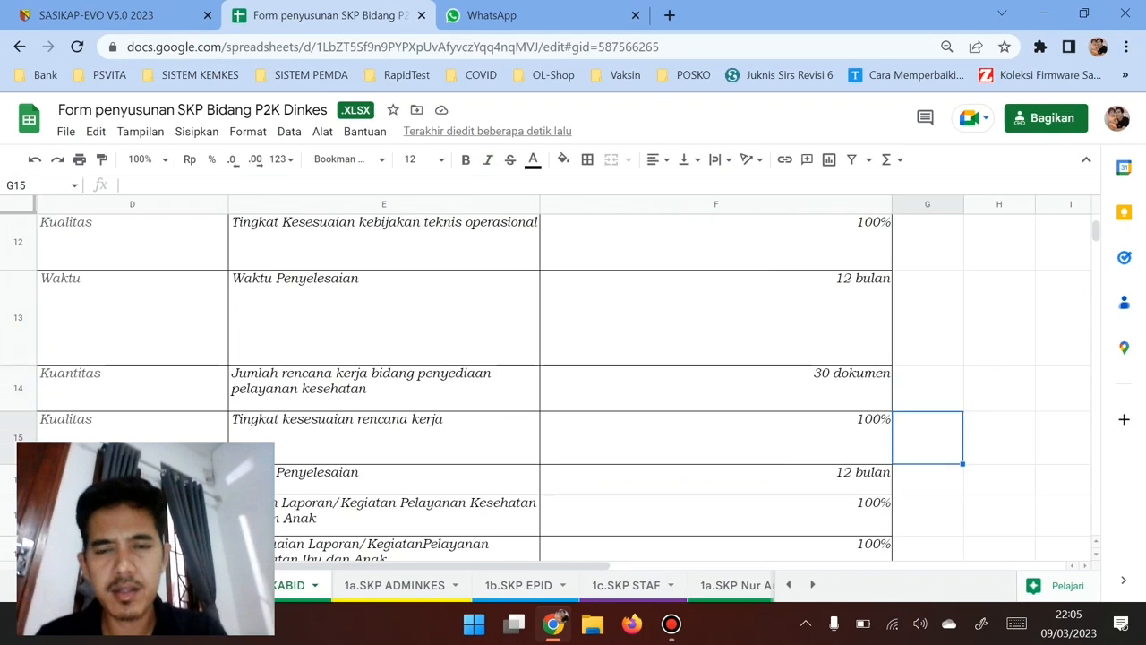
pyautogui.press('Left')
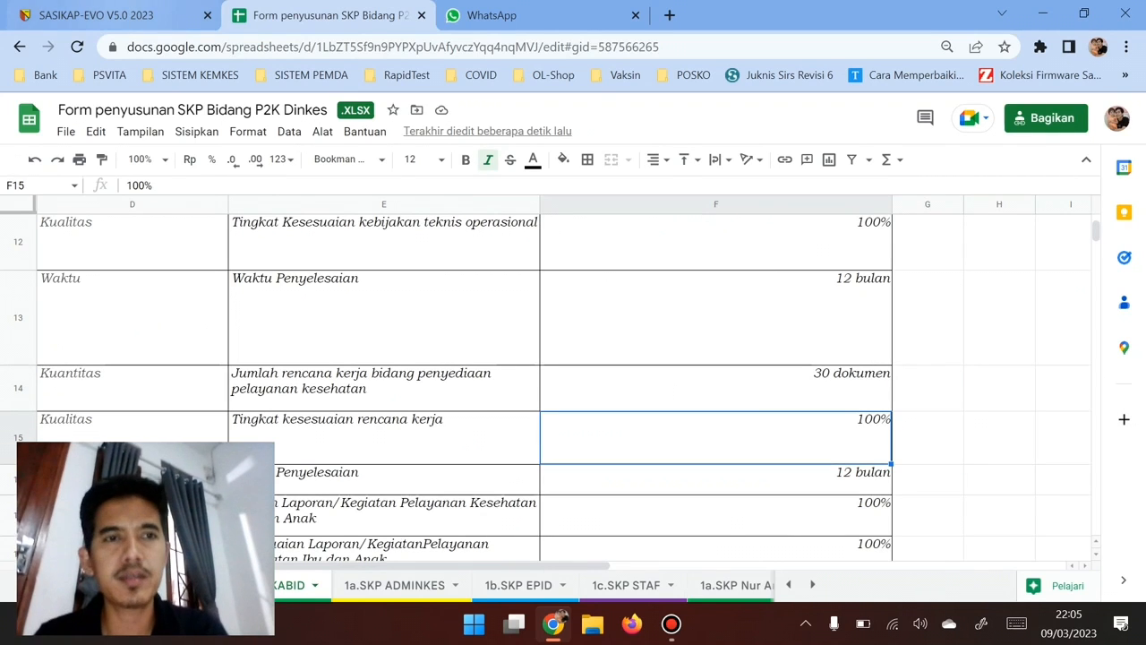
pyautogui.click(98, 16)
pyautogui.write('100')
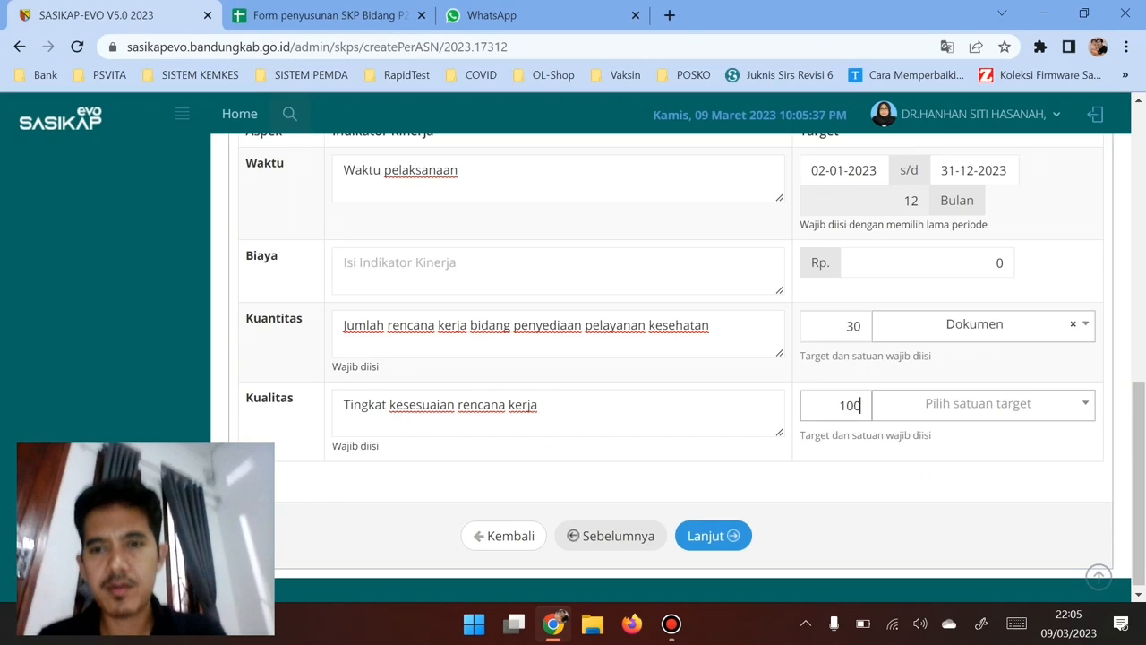
# Step: Choose Persen as the unit of the Kualitas target
pyautogui.press('Tab')
pyautogui.press('Return')
pyautogui.write('per')
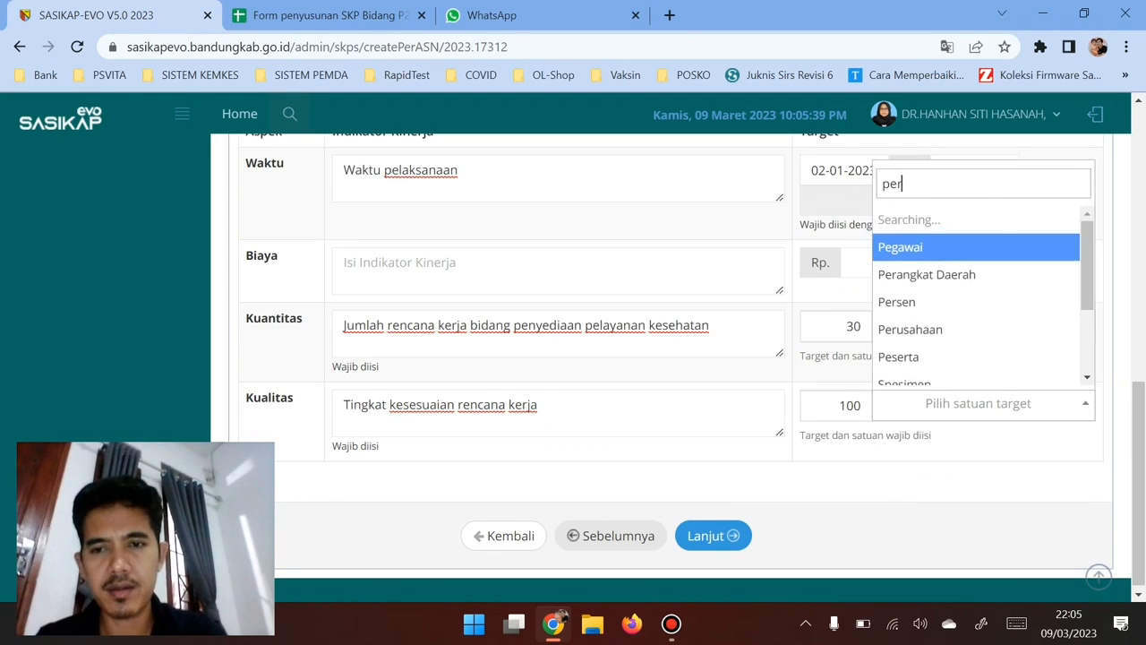
pyautogui.write('se')
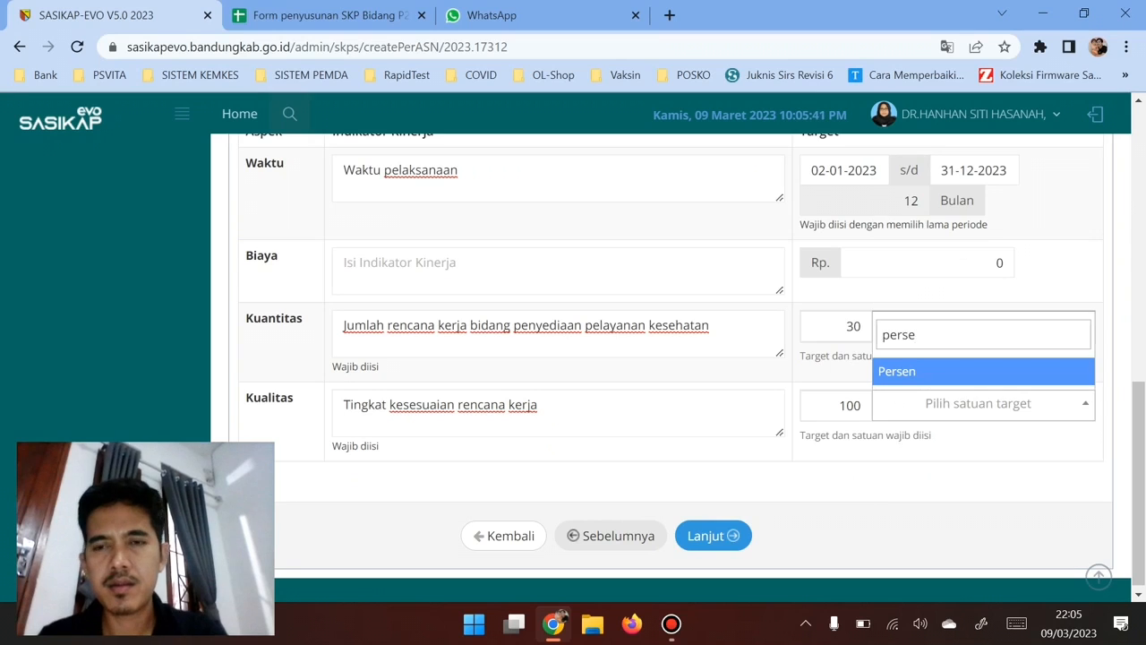
pyautogui.press('Return')
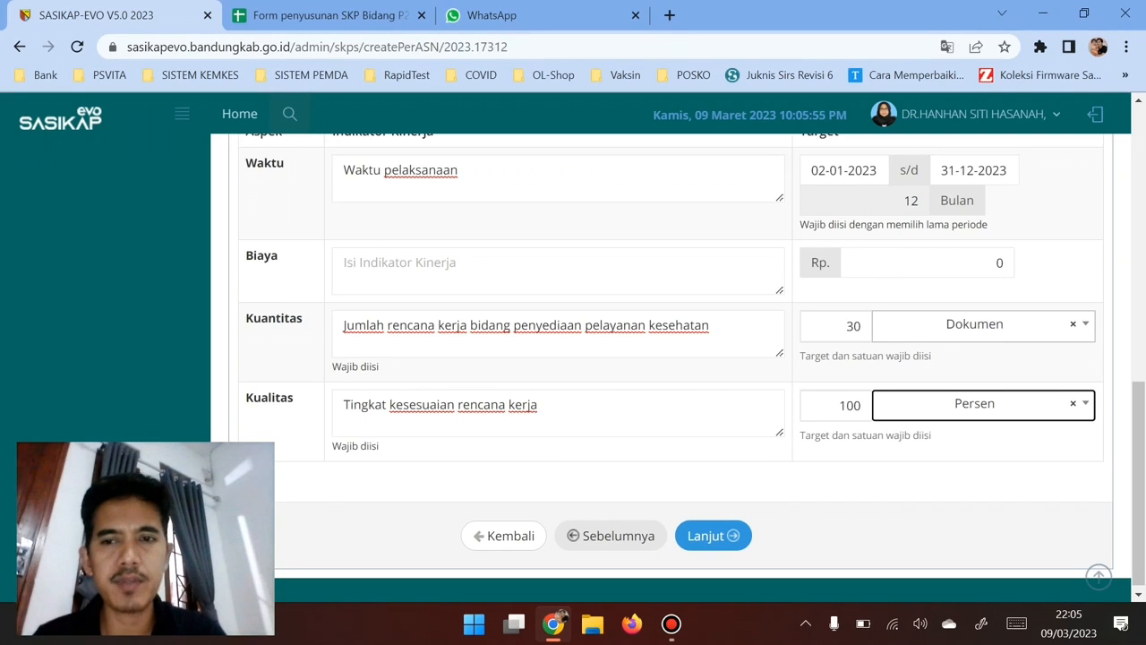
pyautogui.click(885, 404)
pyautogui.click(857, 406)
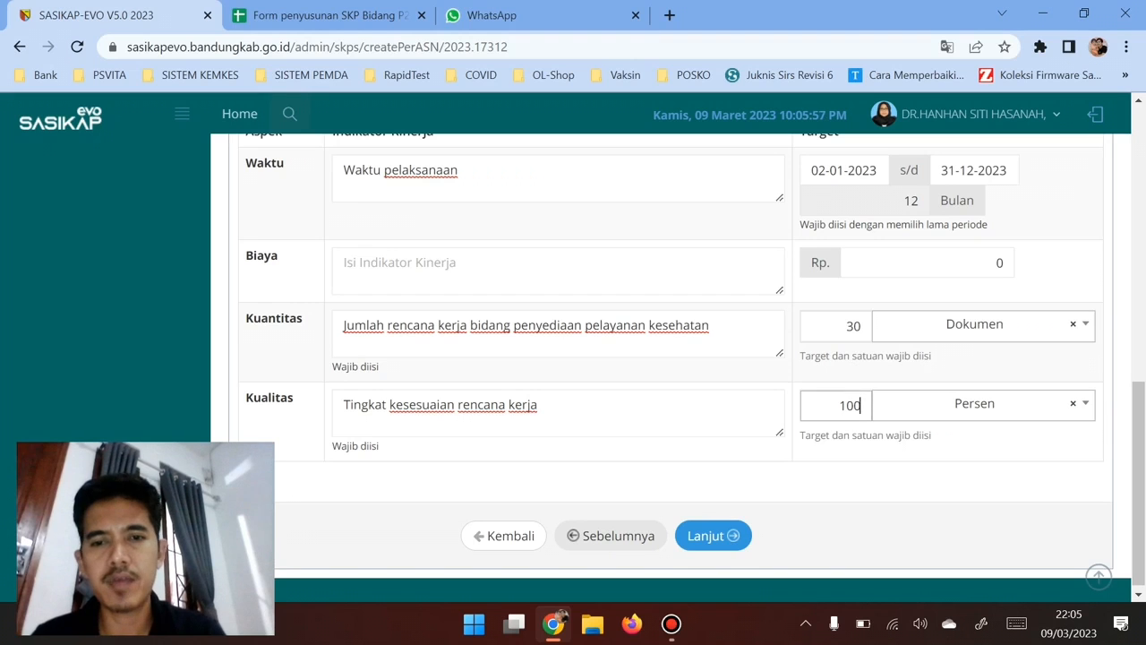
# Step: Continue to the Target Rincian stage and look over the monthly target table
pyautogui.click(706, 535)
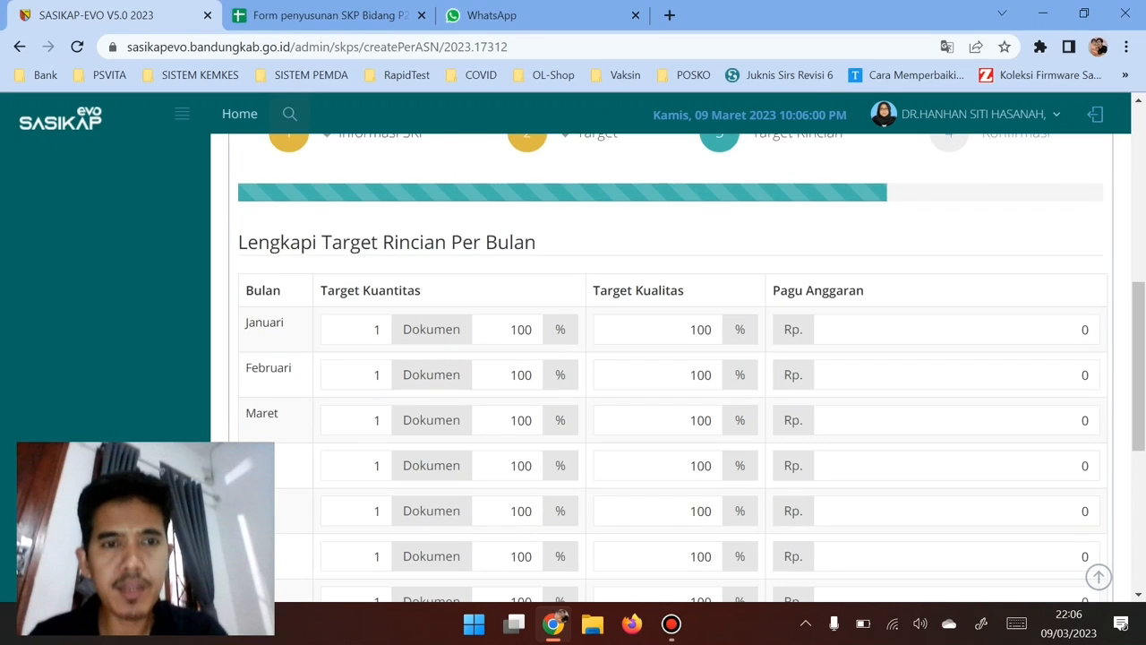
pyautogui.scroll(-1, 671, 367)
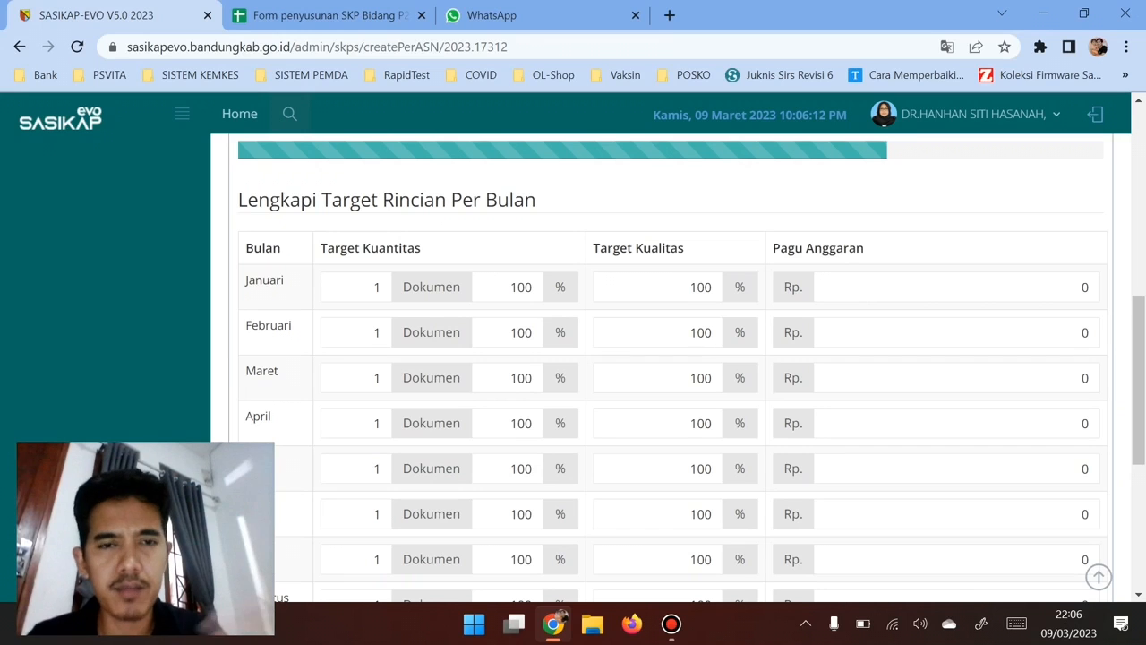
pyautogui.scroll(-1, 692, 367)
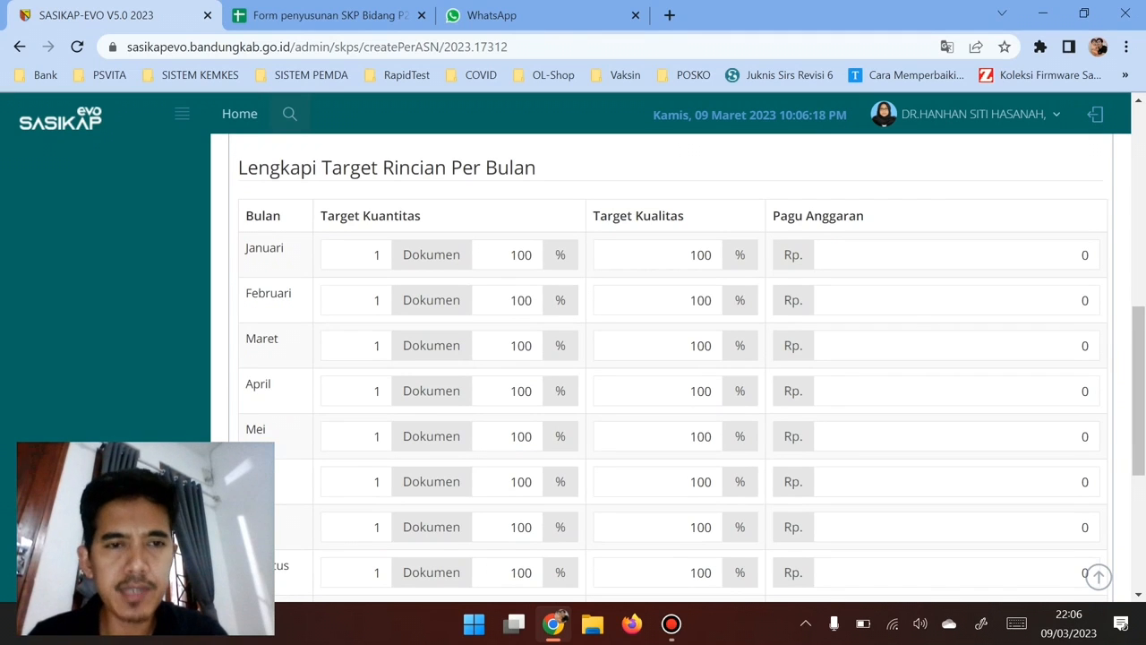
pyautogui.scroll(-2, 692, 367)
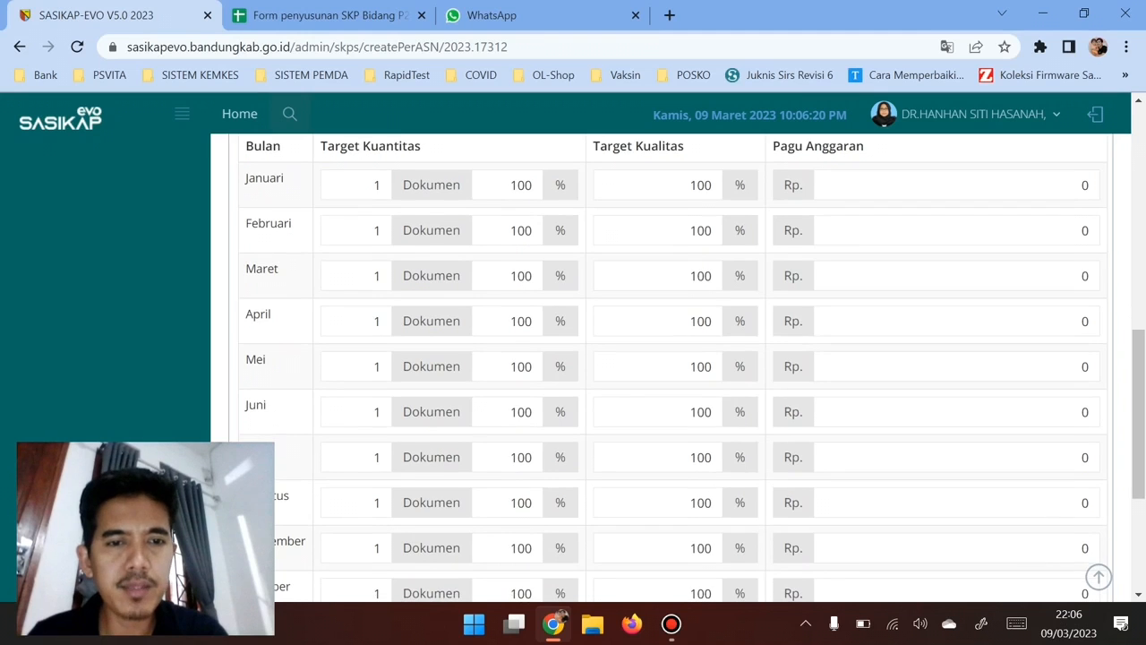
pyautogui.scroll(-1, 692, 367)
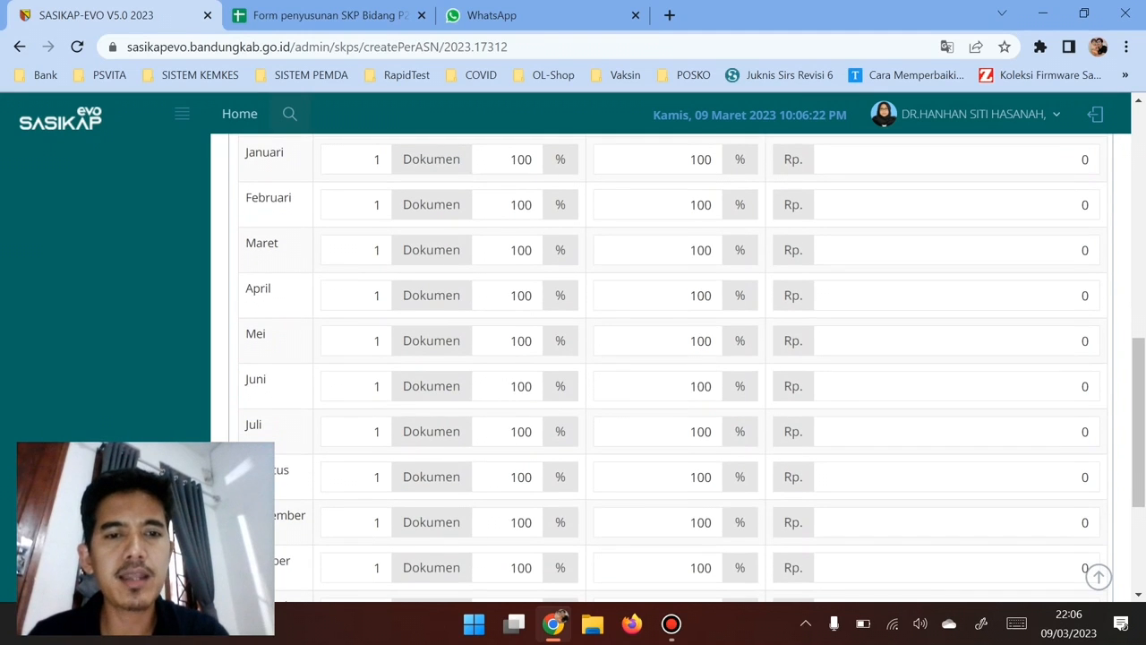
pyautogui.scroll(1, 692, 367)
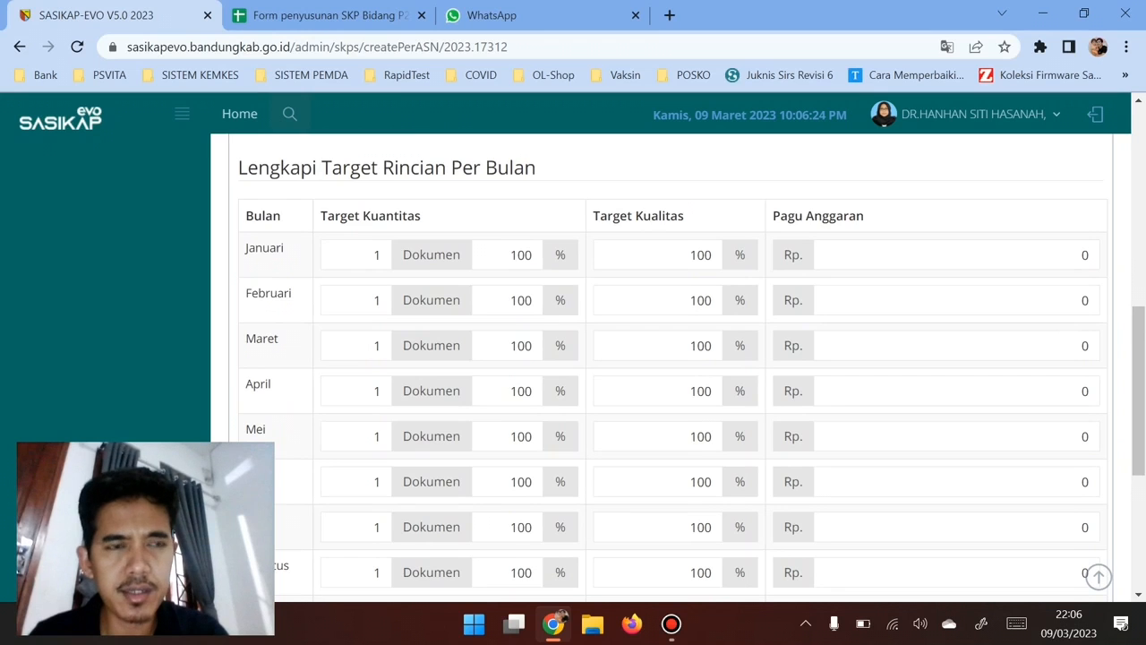
pyautogui.scroll(-1, 692, 367)
pyautogui.scroll(-3, 692, 367)
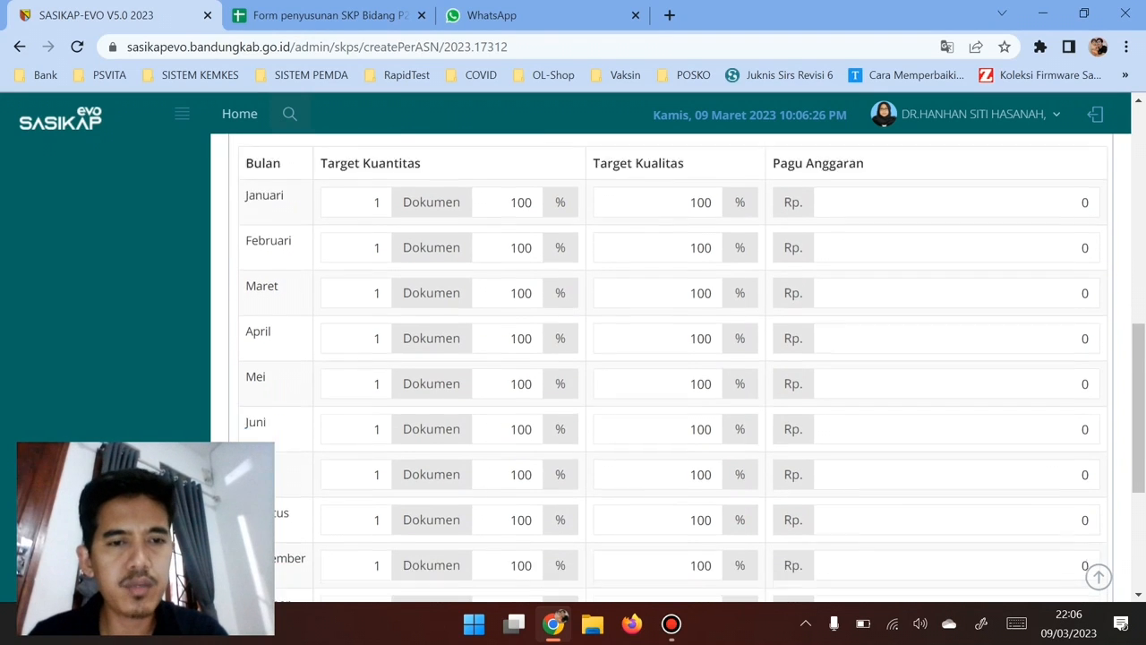
pyautogui.scroll(1, 692, 367)
pyautogui.scroll(1, 692, 367)
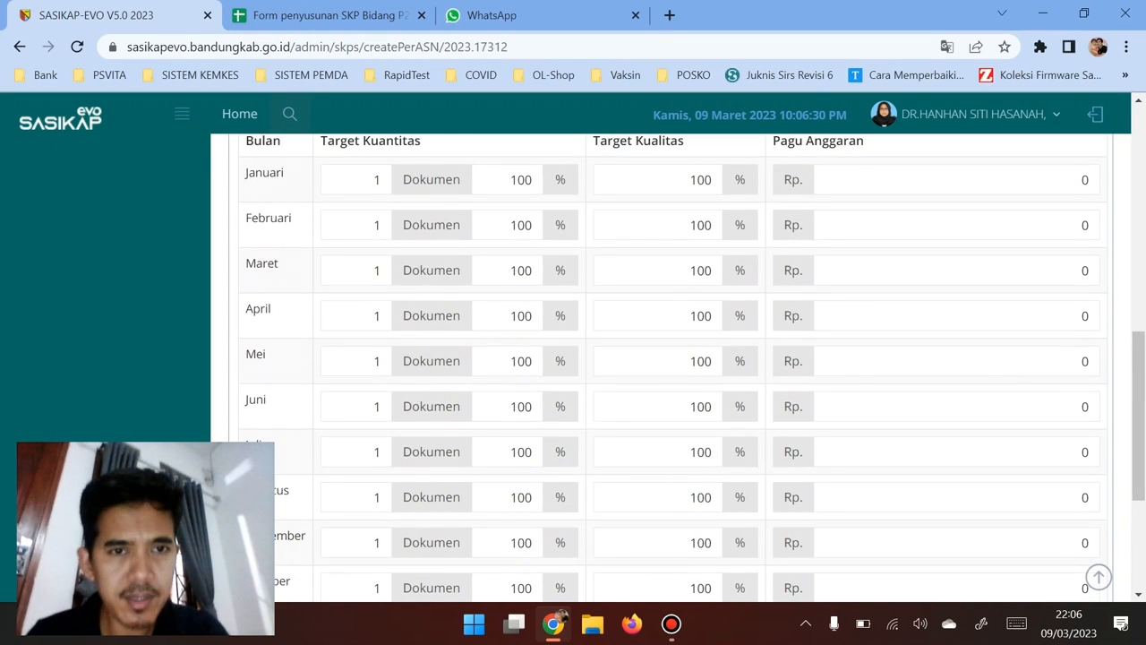
# Step: Set the monthly Kuantitas targets for Maret and April to 2 Dokumen each
pyautogui.click(357, 180)
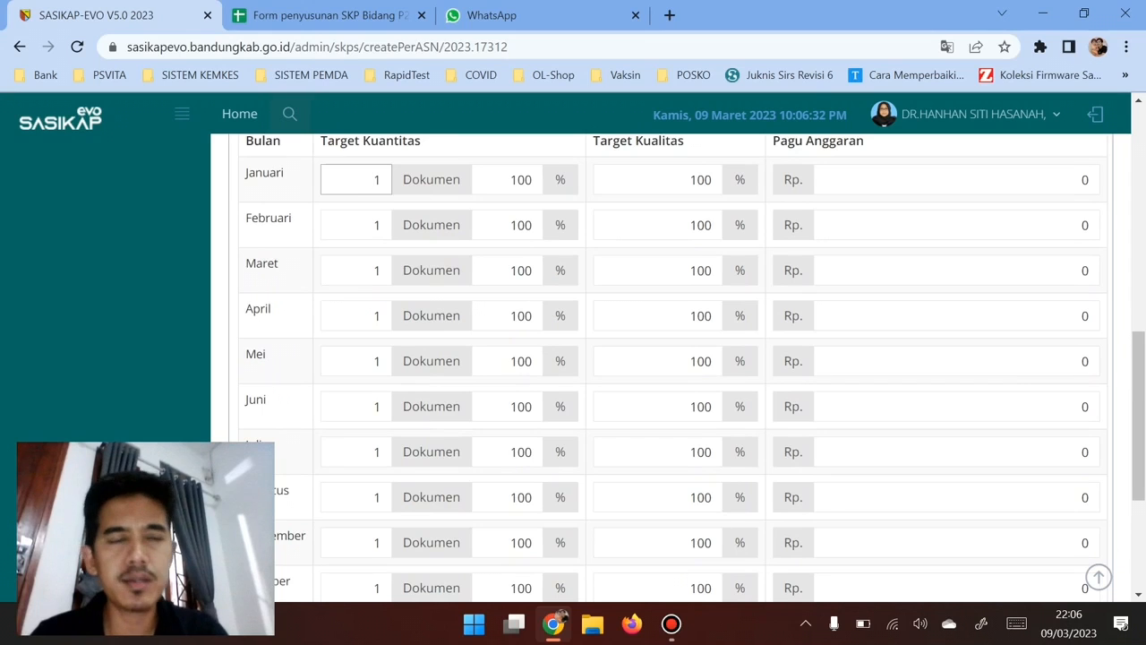
pyautogui.click(356, 225)
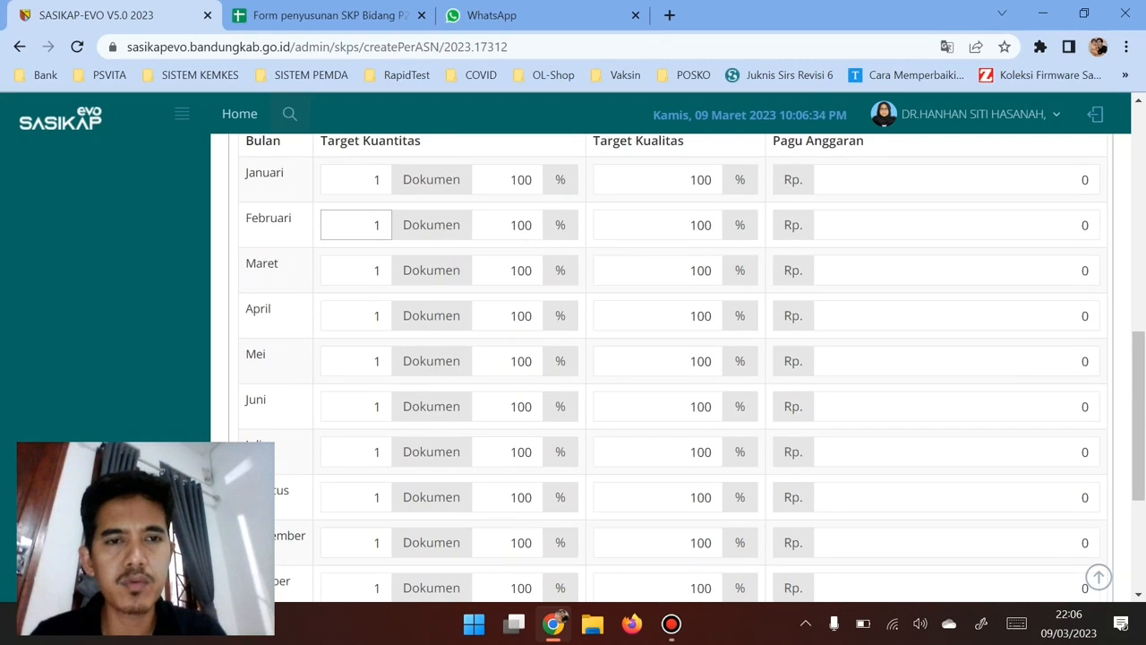
pyautogui.click(374, 270)
pyautogui.press('Delete')
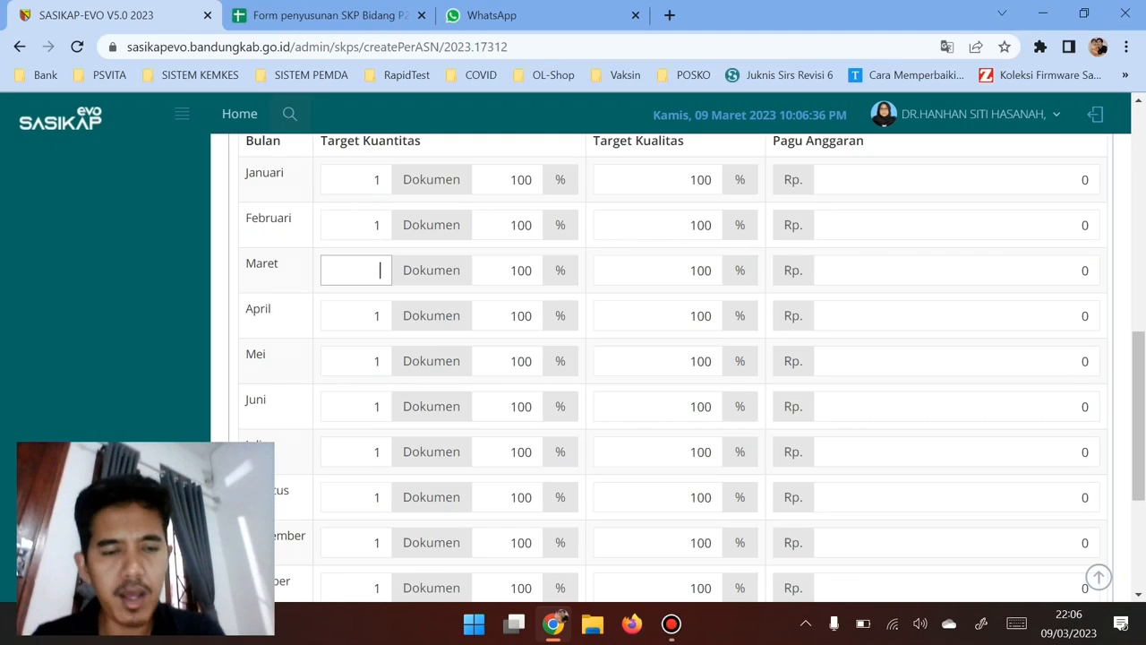
pyautogui.write('2')
pyautogui.click(379, 315)
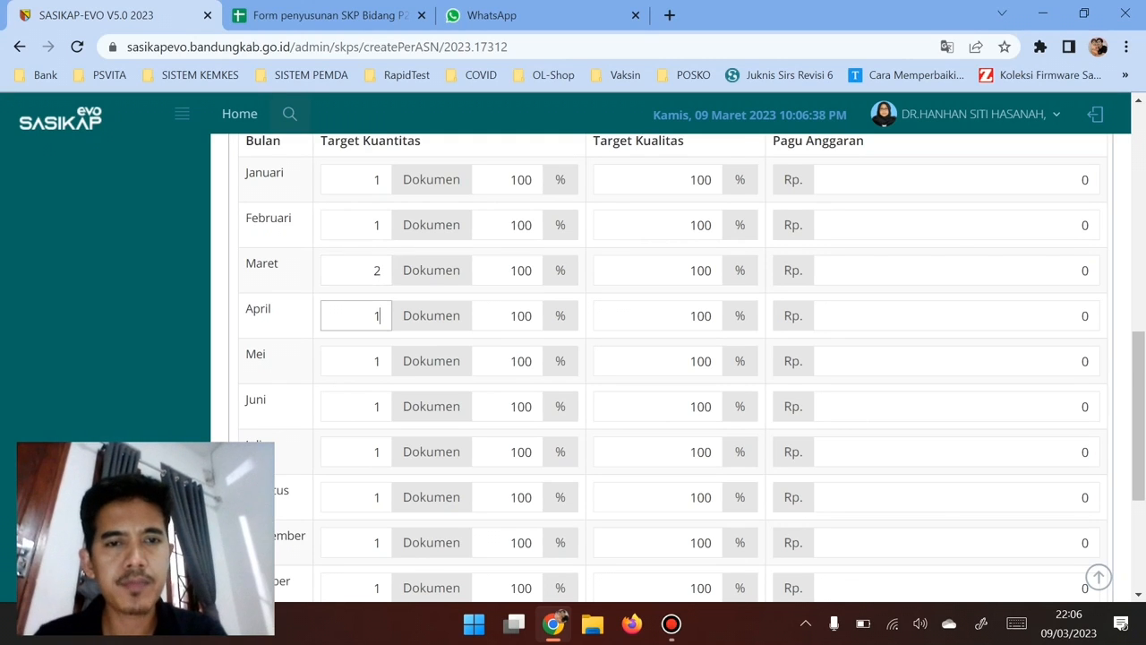
pyautogui.write('2')
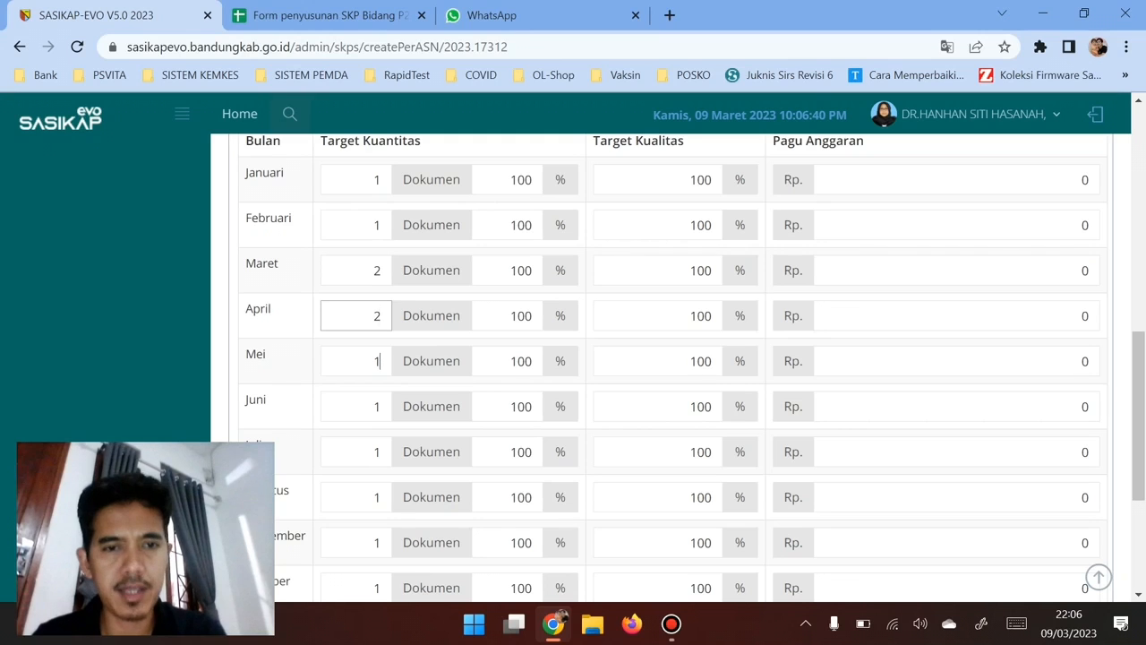
# Step: Set the monthly Kuantitas target for Mei to 4 Dokumen and for Juni to 2 Dokumen
pyautogui.click(377, 361)
pyautogui.press('BackSpace')
pyautogui.write('4')
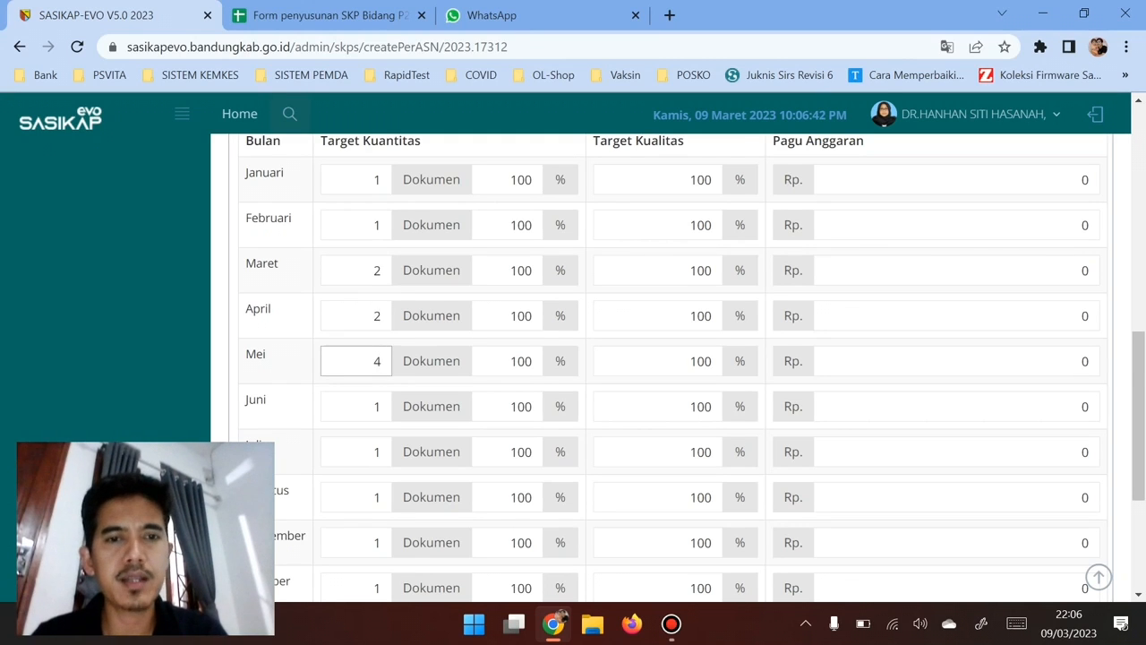
pyautogui.click(379, 407)
pyautogui.press('BackSpace')
pyautogui.write('2')
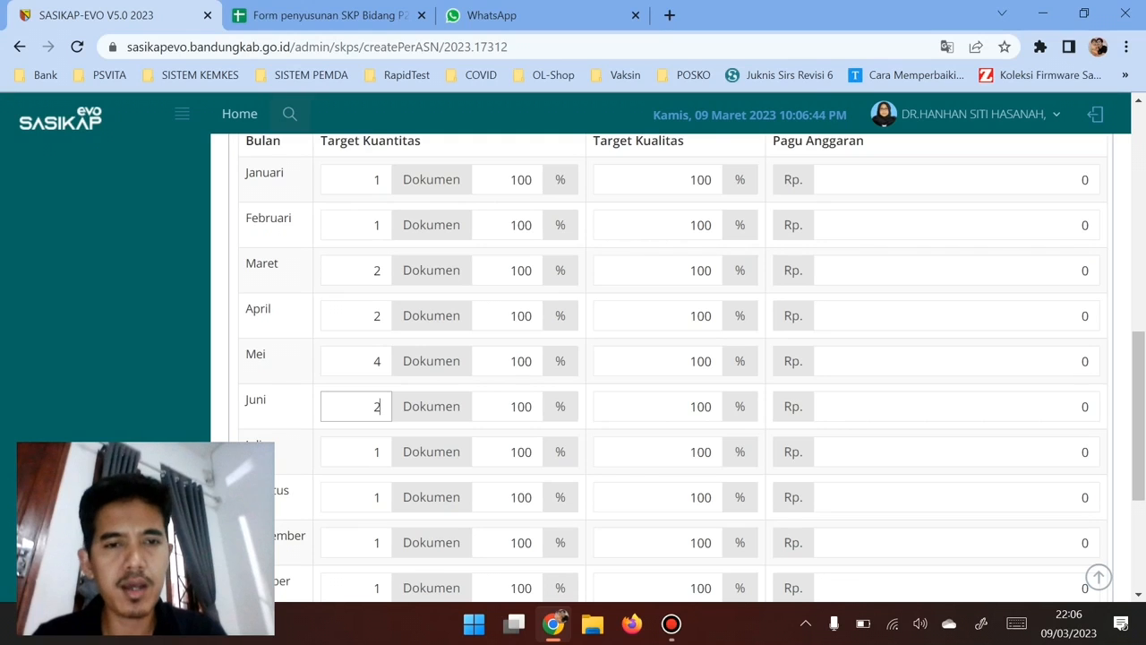
# Step: Set the monthly Kuantitas targets for Juli and Agustus to 2 Dokumen each
pyautogui.click(378, 451)
pyautogui.press('BackSpace')
pyautogui.write('2')
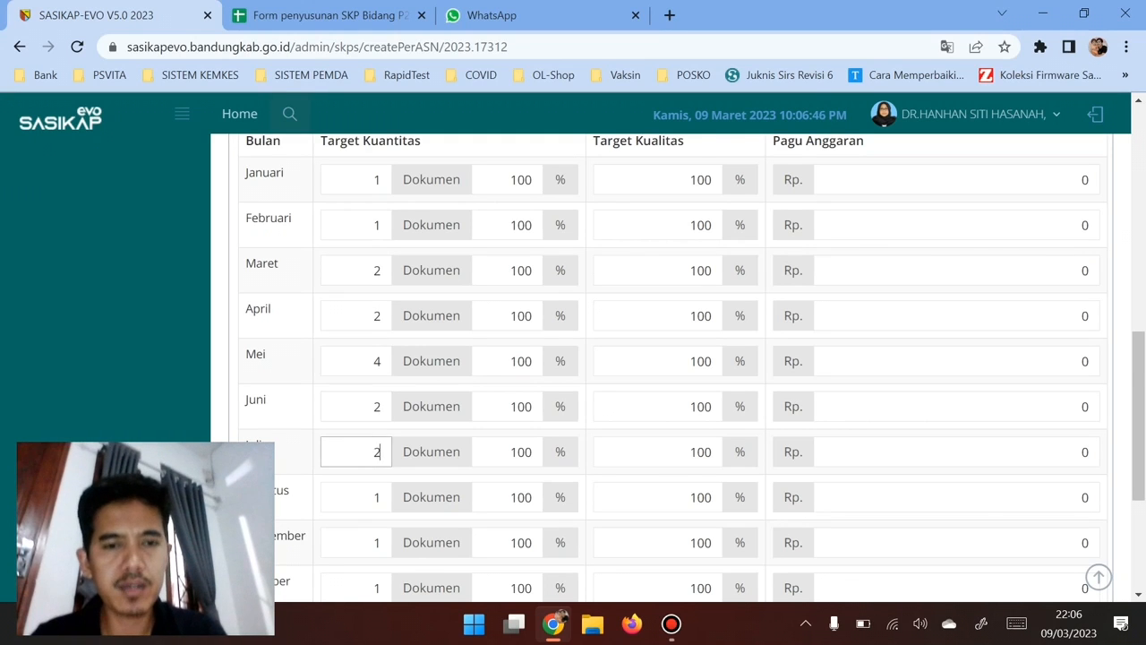
pyautogui.press('Tab')
pyautogui.click(378, 497)
pyautogui.press('BackSpace')
pyautogui.write('2')
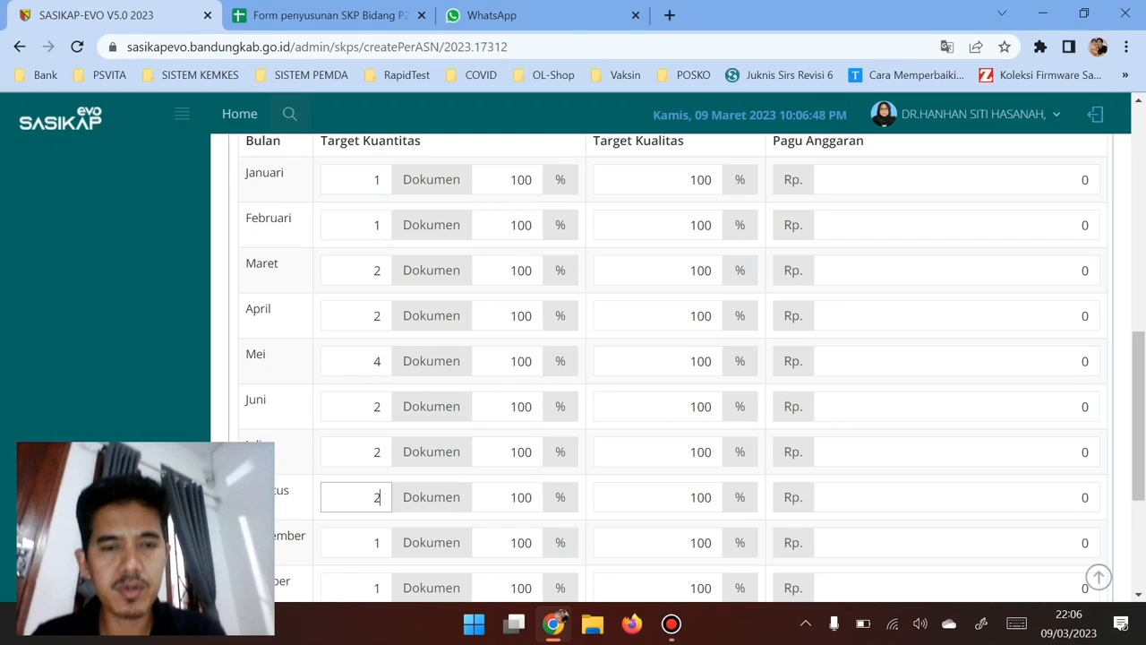
# Step: Set the monthly Kuantitas targets for September and Oktober to 4 Dokumen each
pyautogui.scroll(-1, 379, 497)
pyautogui.click(380, 468)
pyautogui.press('BackSpace')
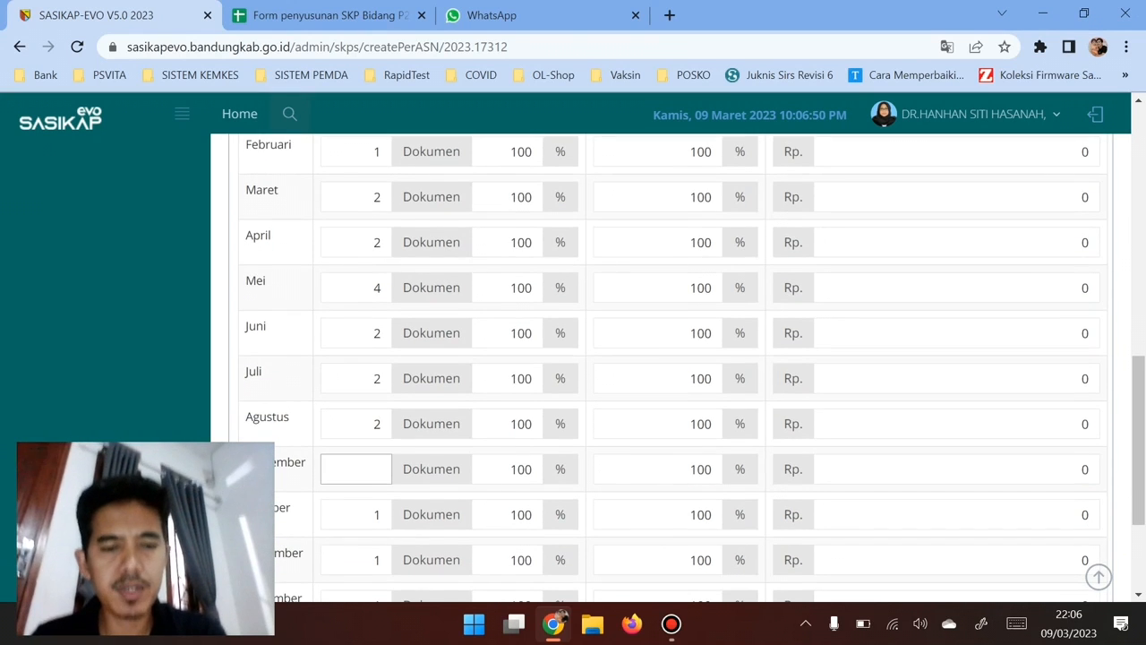
pyautogui.write('4')
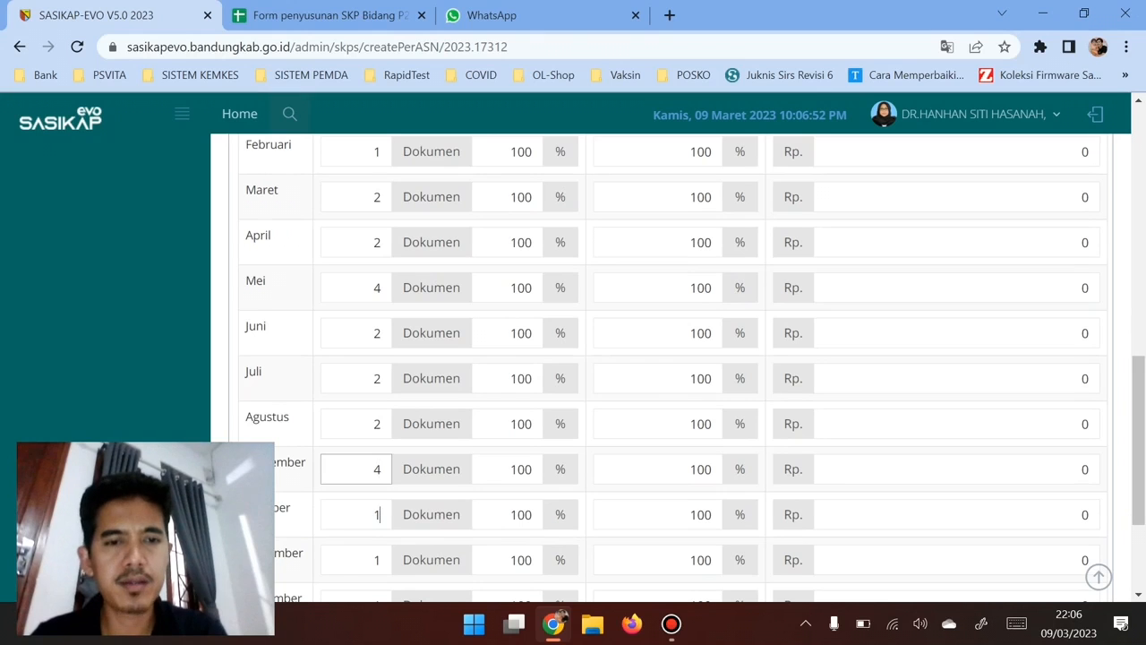
pyautogui.press('BackSpace')
pyautogui.write('4')
# Step: Set the monthly Kuantitas targets for November and Desember to 4 Dokumen each
pyautogui.scroll(-1, 378, 513)
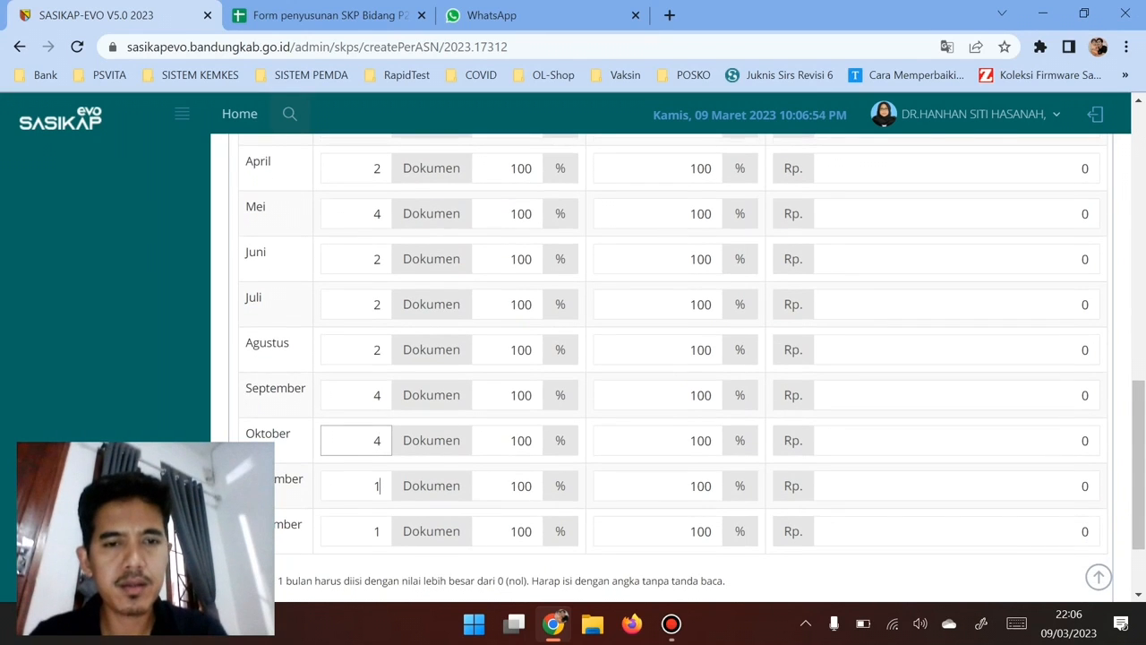
pyautogui.click(377, 485)
pyautogui.press('BackSpace')
pyautogui.write('4')
pyautogui.click(379, 531)
pyautogui.press('BackSpace')
pyautogui.write('4')
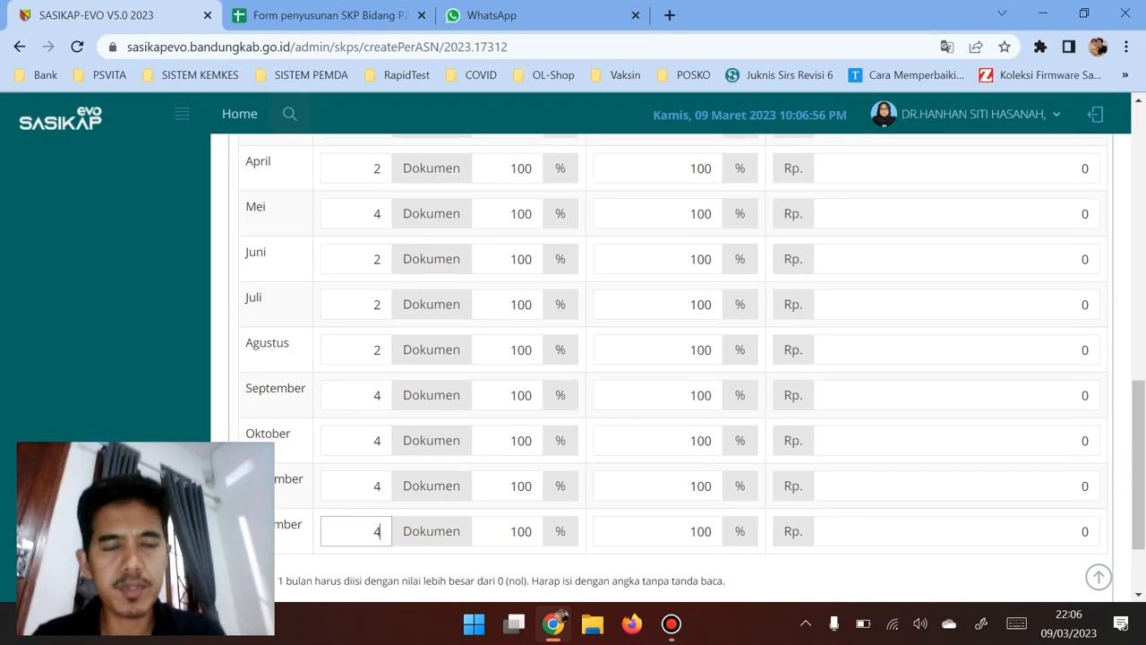
# Step: Review the Kuantitas targets entered for each month from Januari through Desember
pyautogui.click(377, 486)
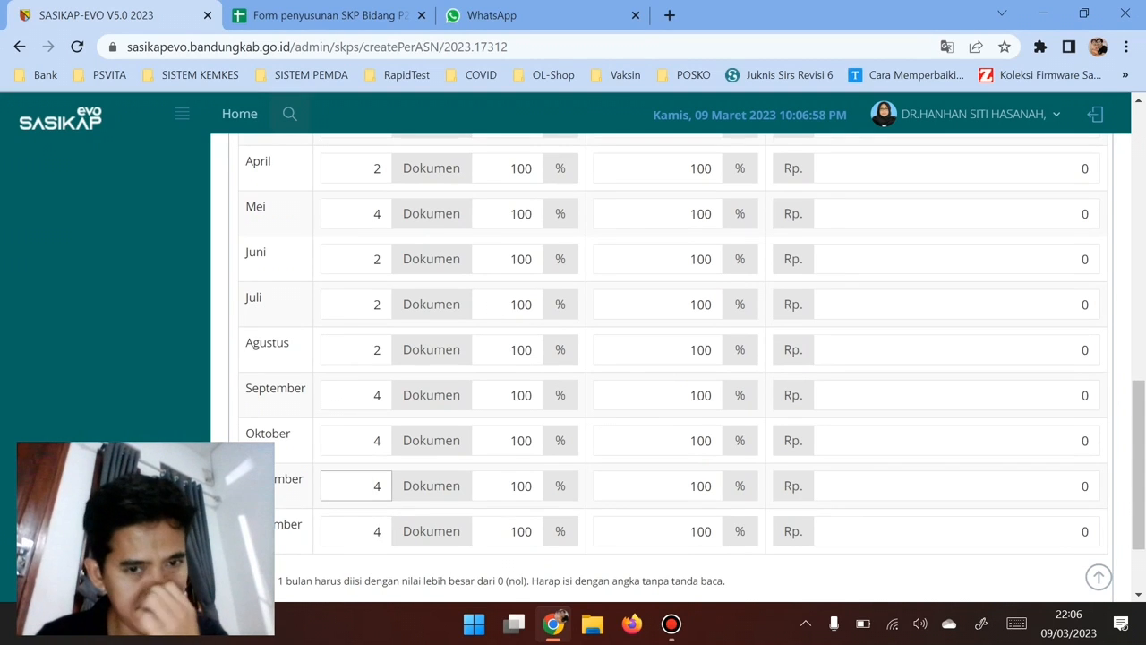
pyautogui.scroll(1, 378, 486)
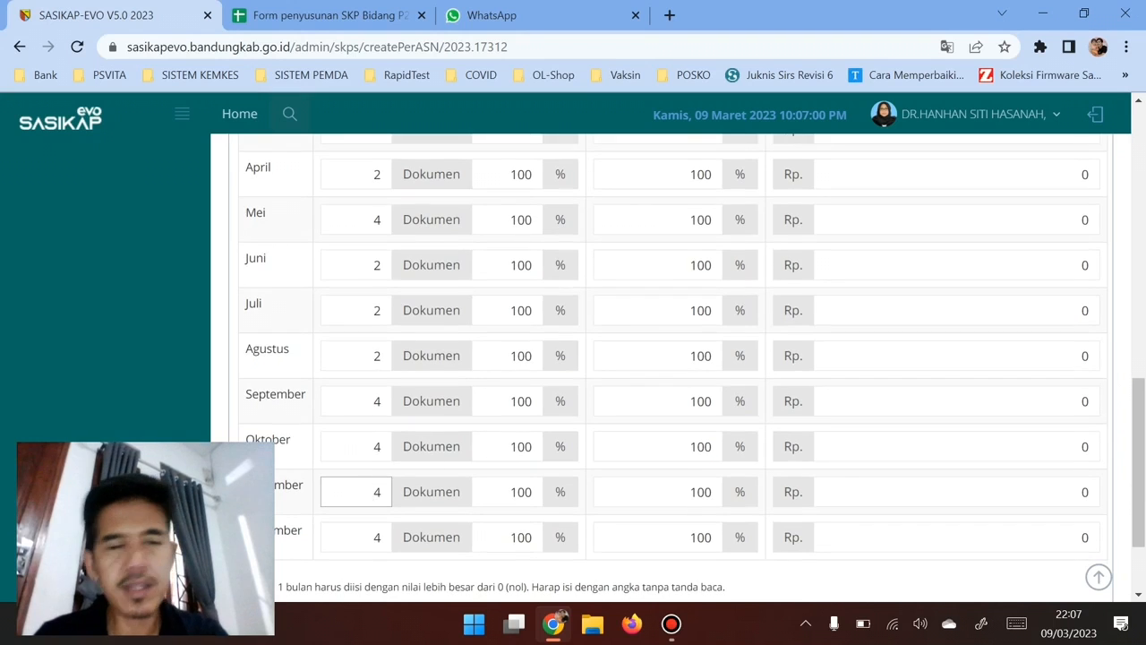
pyautogui.scroll(-1, 376, 491)
pyautogui.click(376, 486)
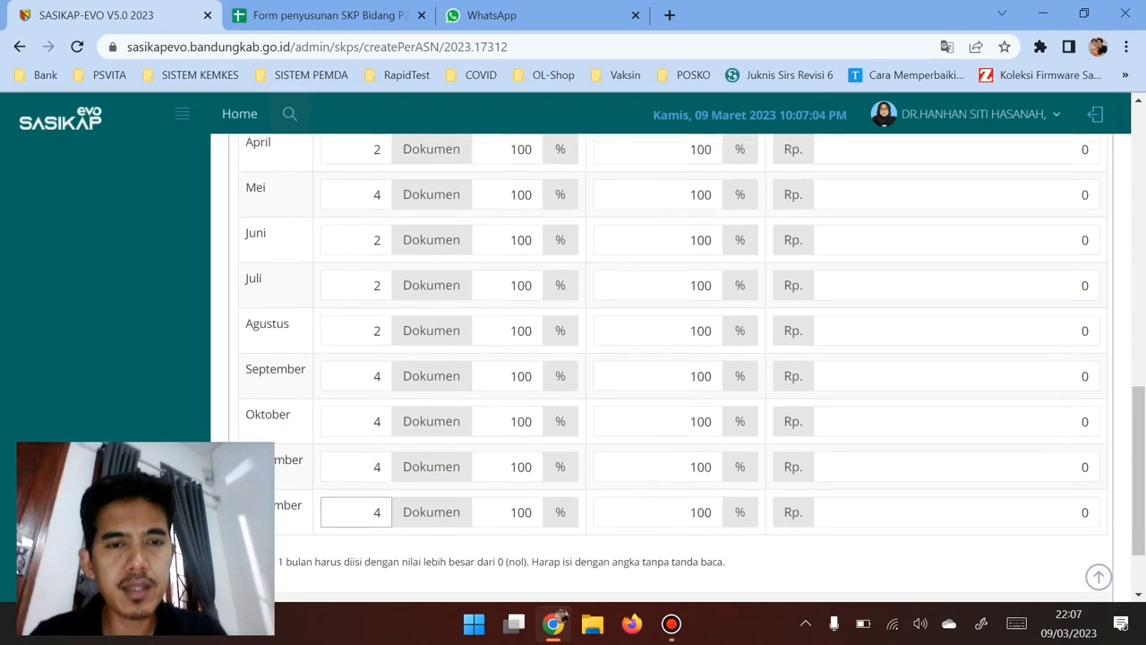
pyautogui.scroll(4, 671, 367)
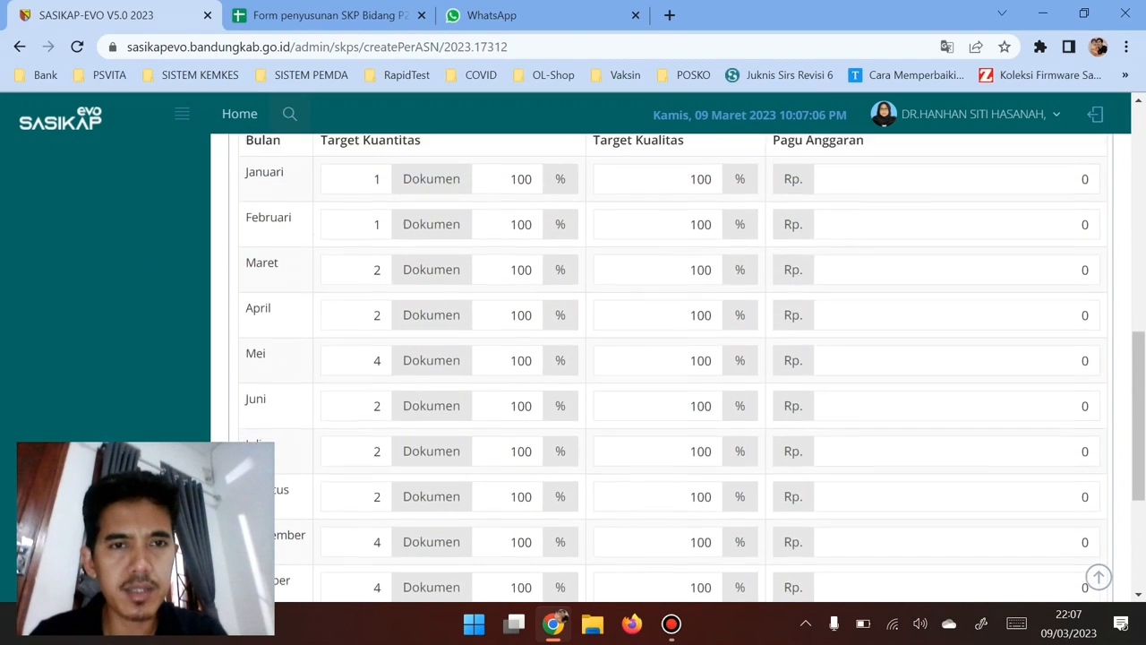
pyautogui.scroll(1, 671, 367)
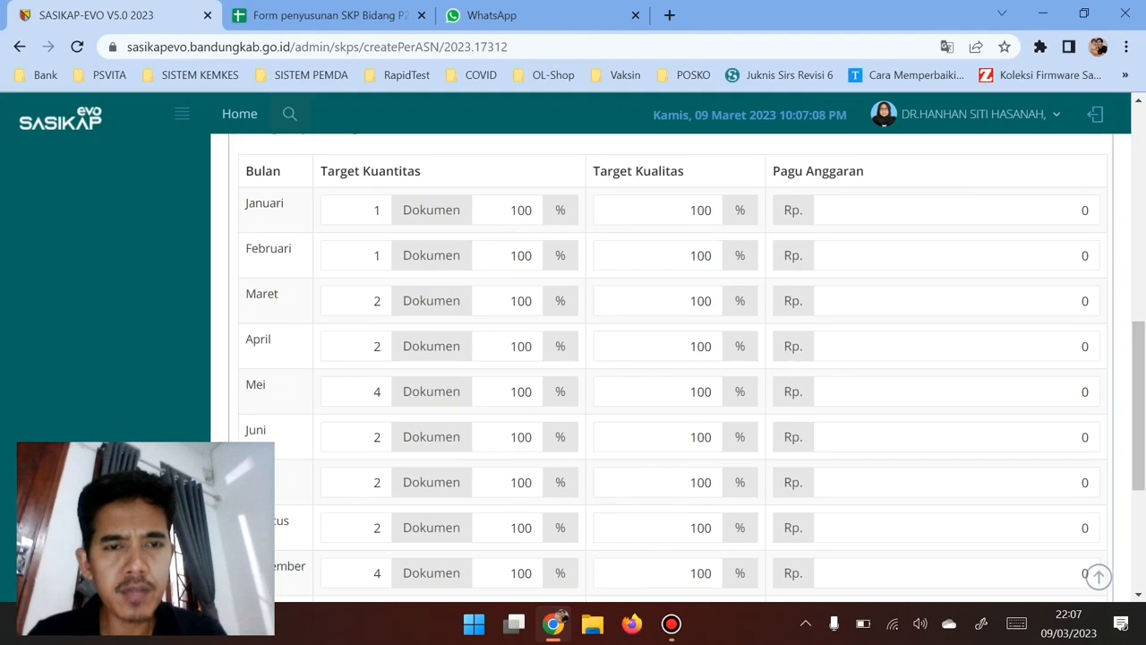
pyautogui.click(377, 301)
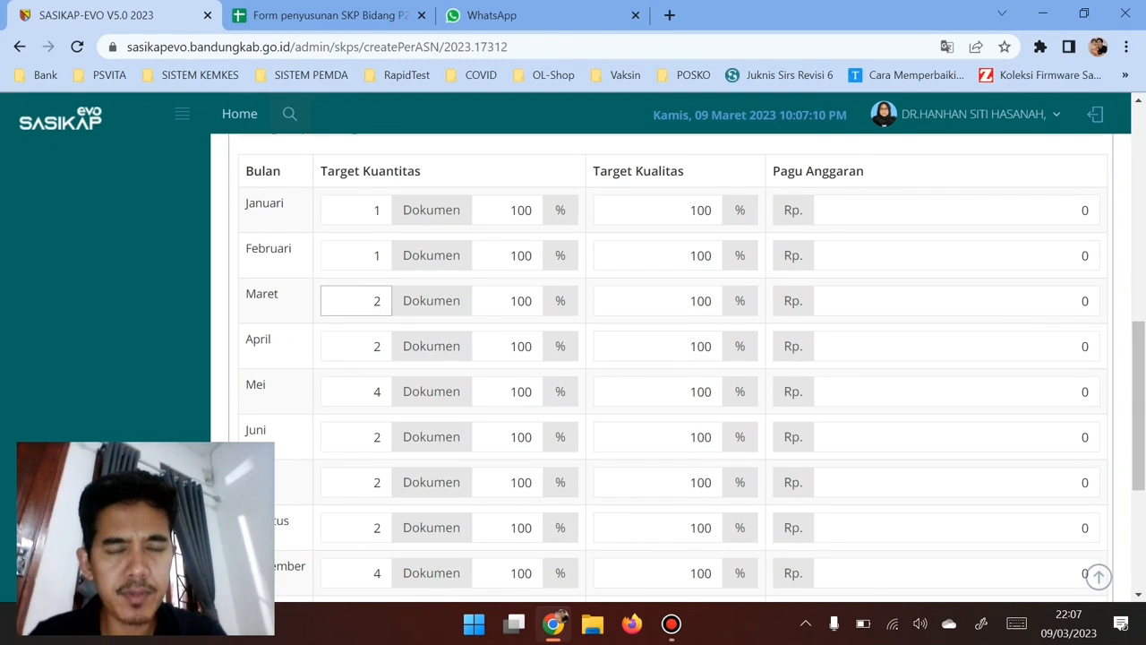
pyautogui.click(377, 346)
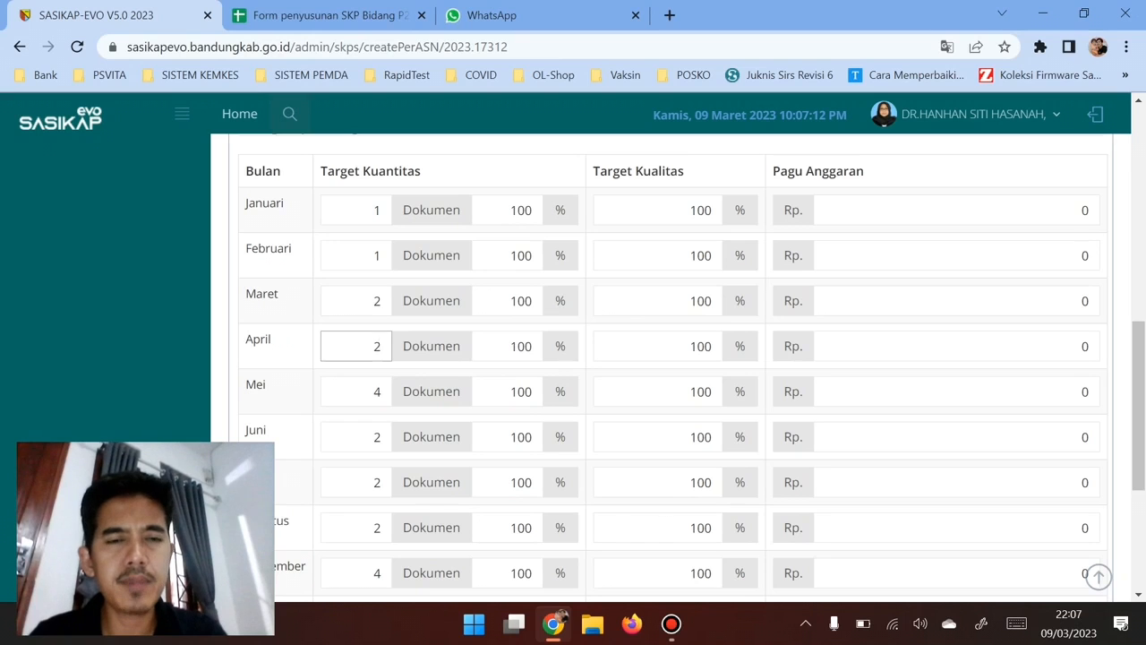
pyautogui.click(376, 391)
pyautogui.scroll(-2, 377, 361)
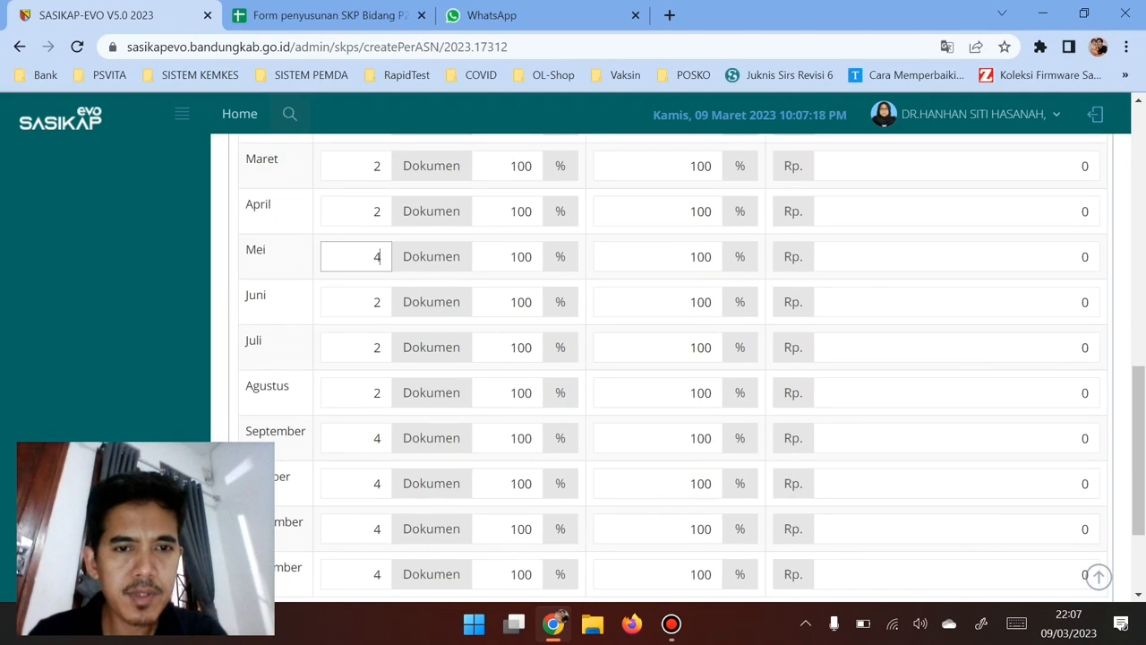
pyautogui.click(380, 438)
pyautogui.doubleClick(377, 437)
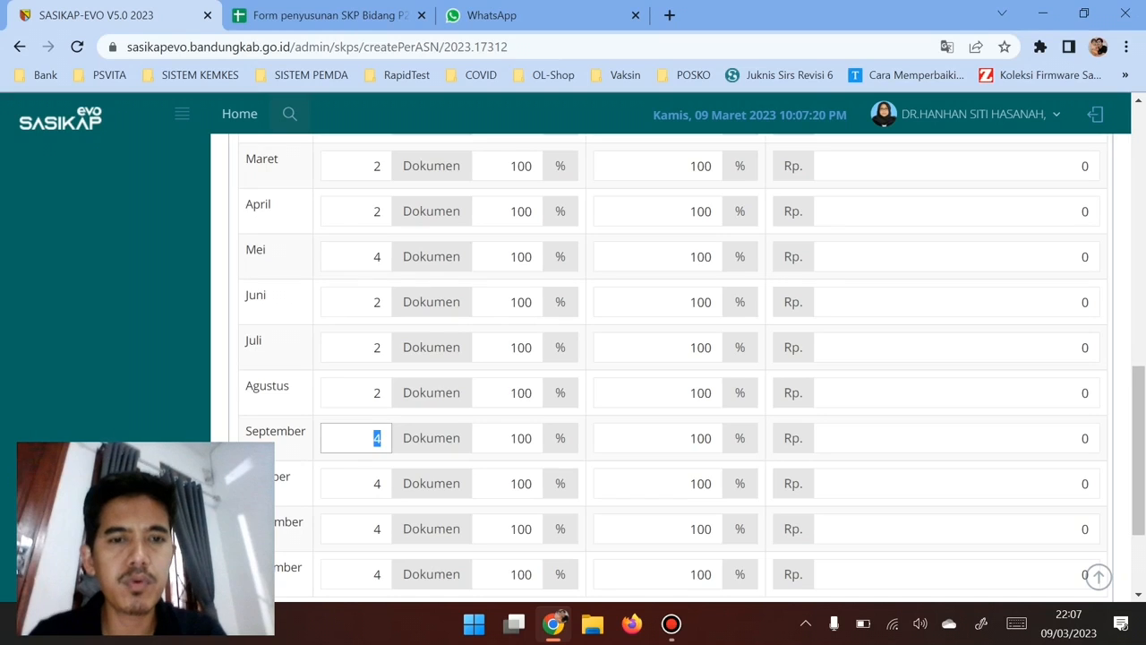
pyautogui.scroll(-2, 377, 438)
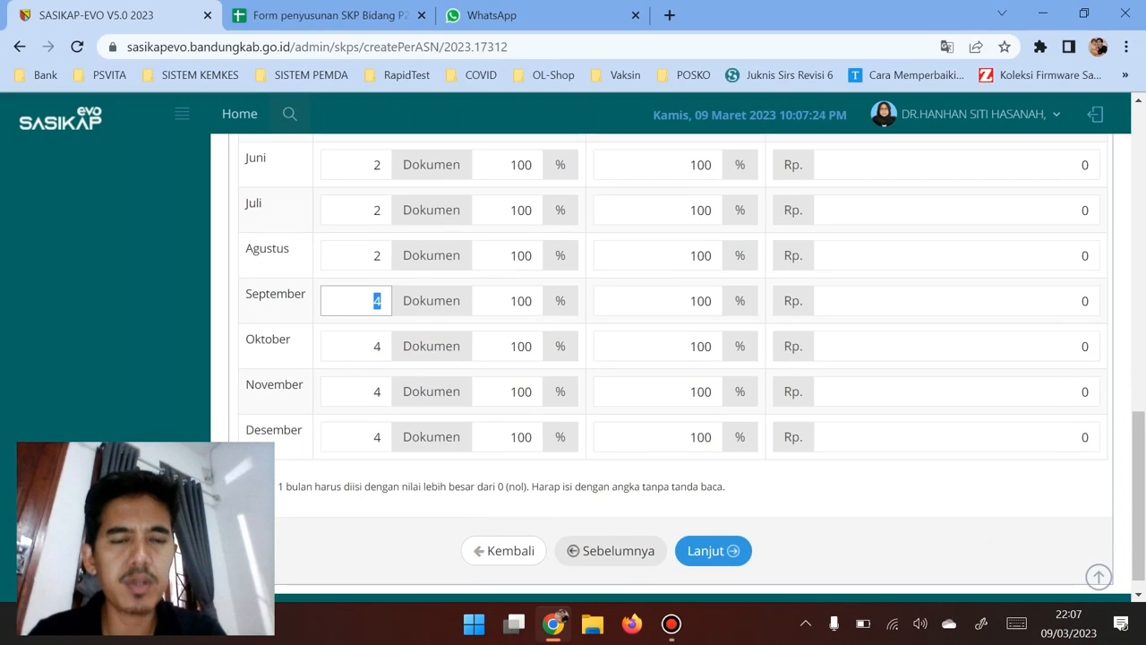
# Step: Change the Desember Kuantitas target to 2 Dokumen and look back over the monthly rows
pyautogui.click(379, 437)
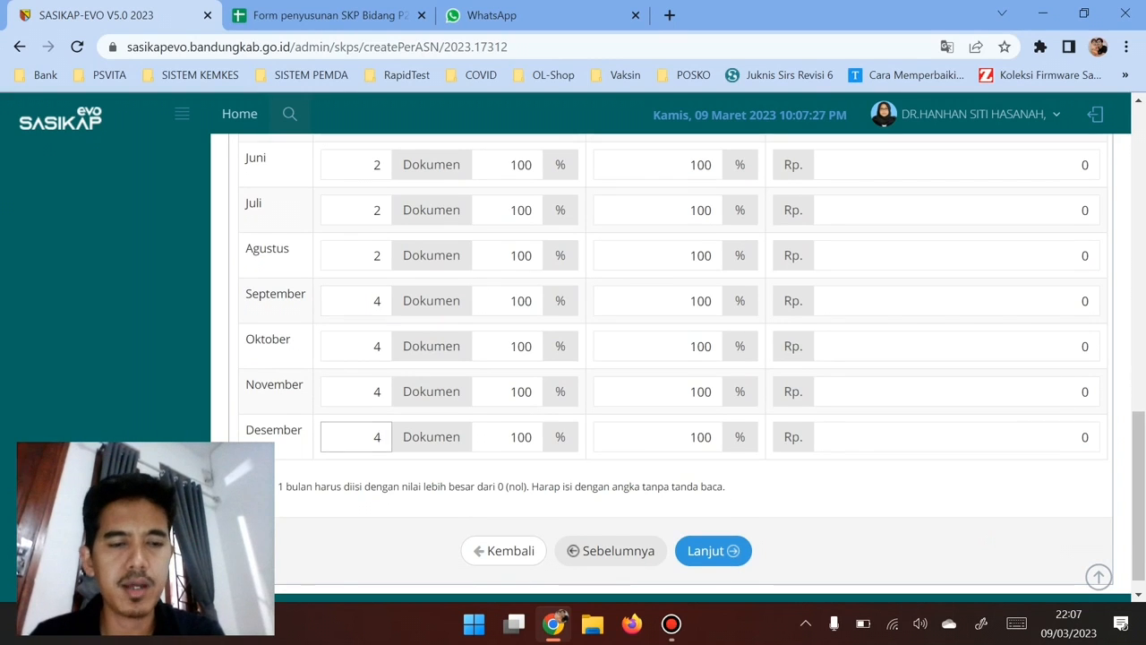
pyautogui.press('BackSpace')
pyautogui.write('2')
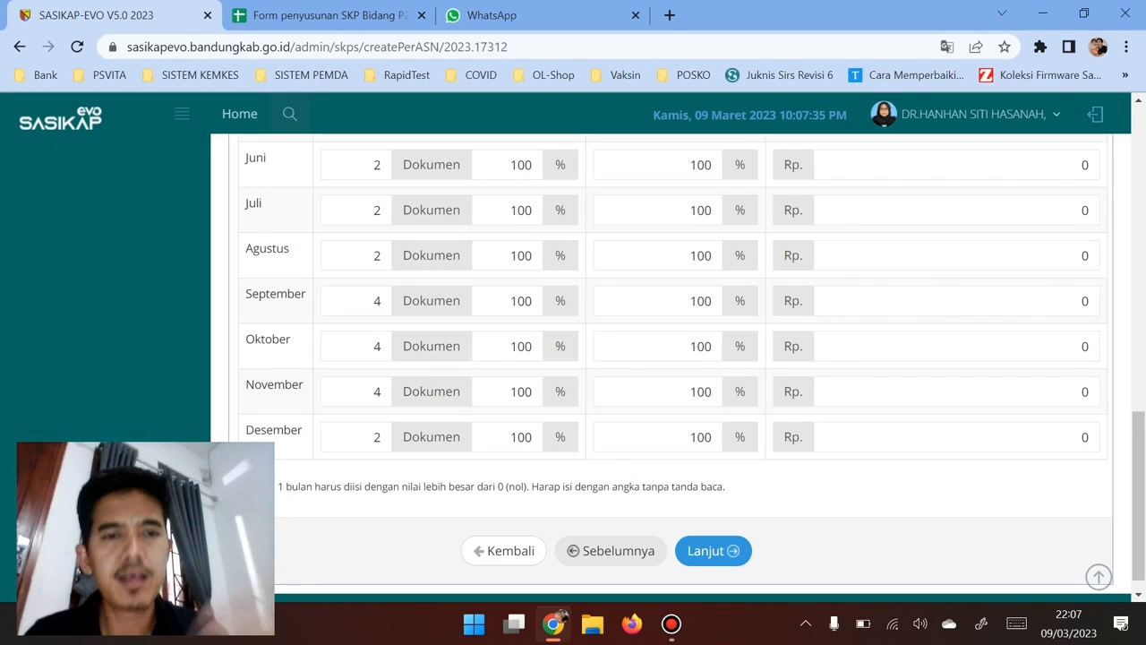
pyautogui.scroll(1, 671, 358)
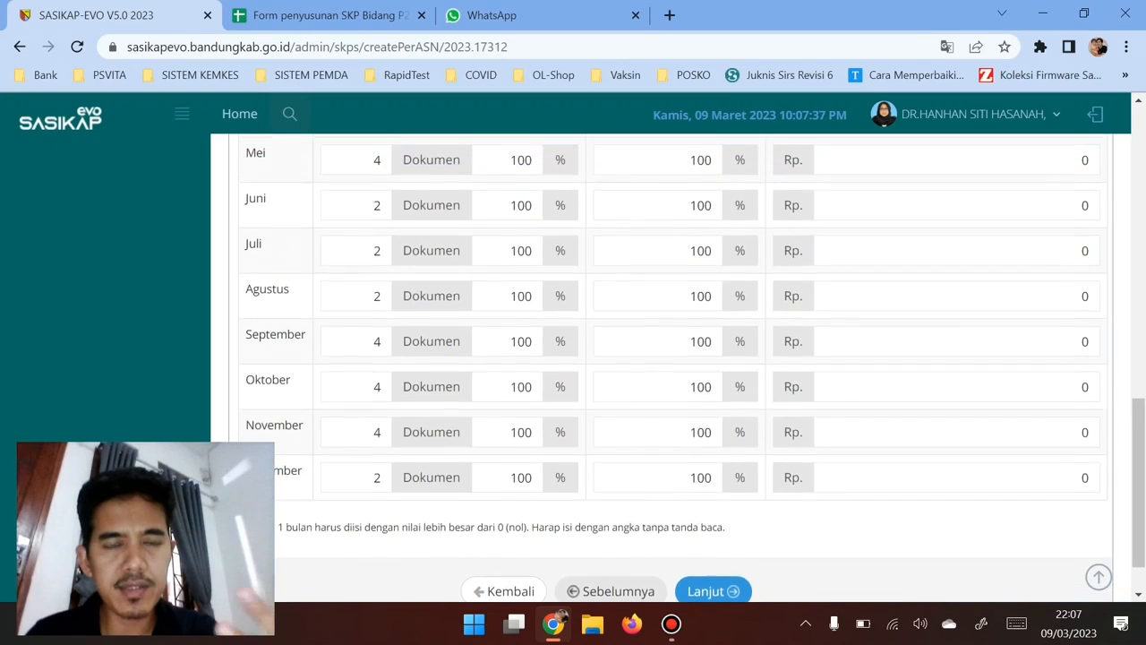
pyautogui.scroll(1, 671, 358)
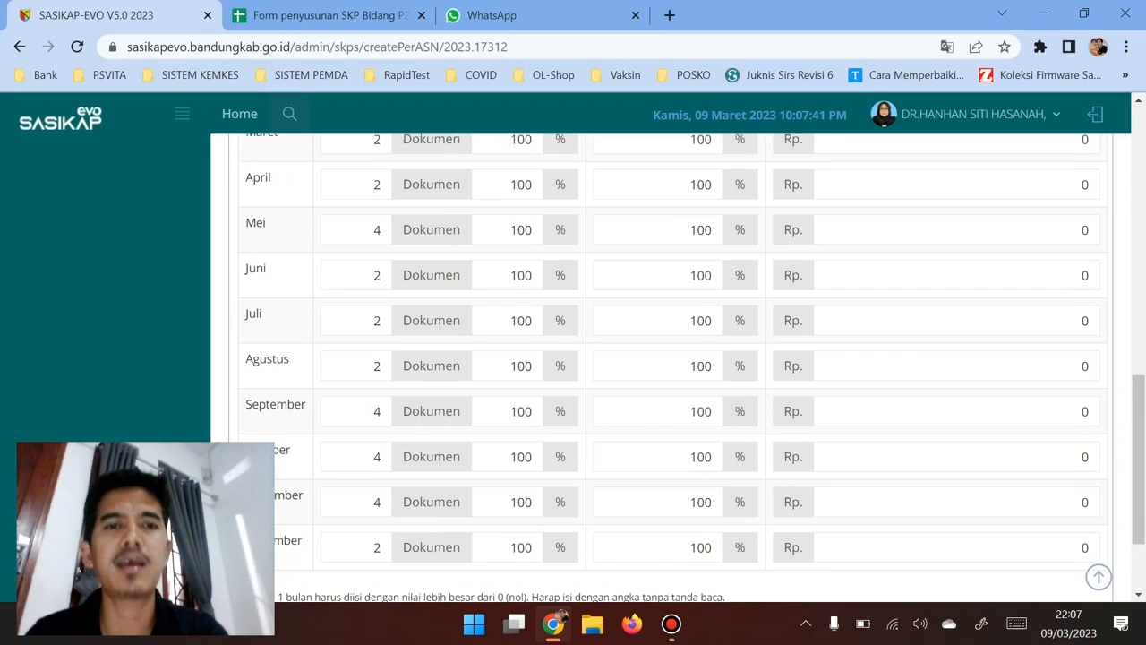
# Step: Look over the monthly rows and change the Januari and Februari Kuantitas targets to 0 Dokumen
pyautogui.scroll(2, 671, 367)
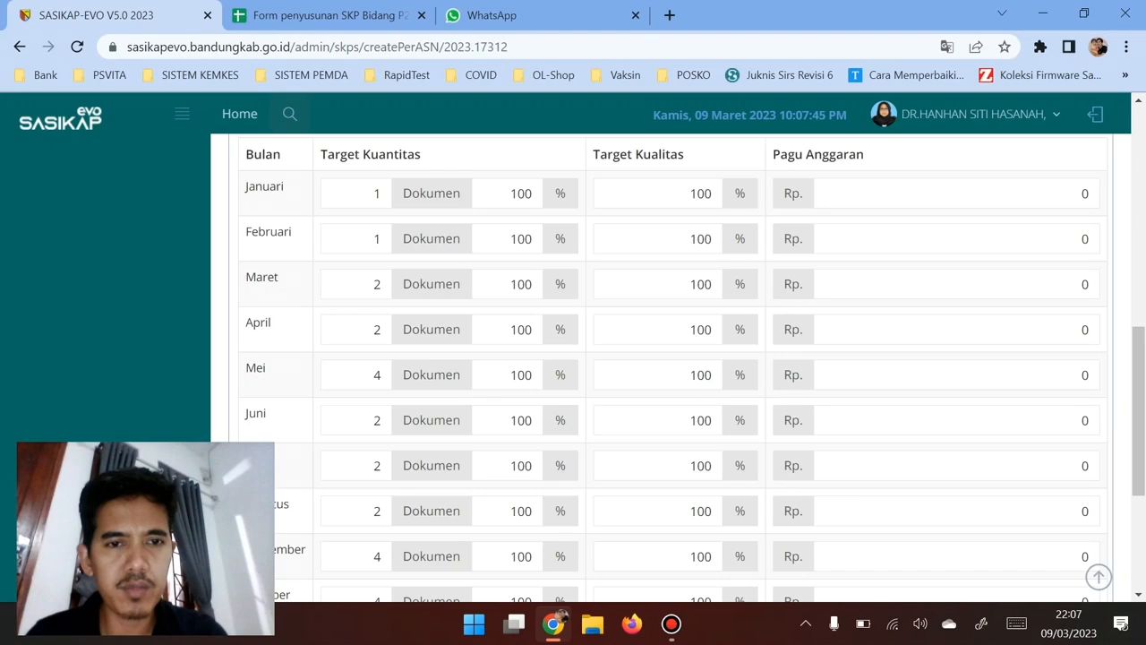
pyautogui.scroll(-3, 672, 367)
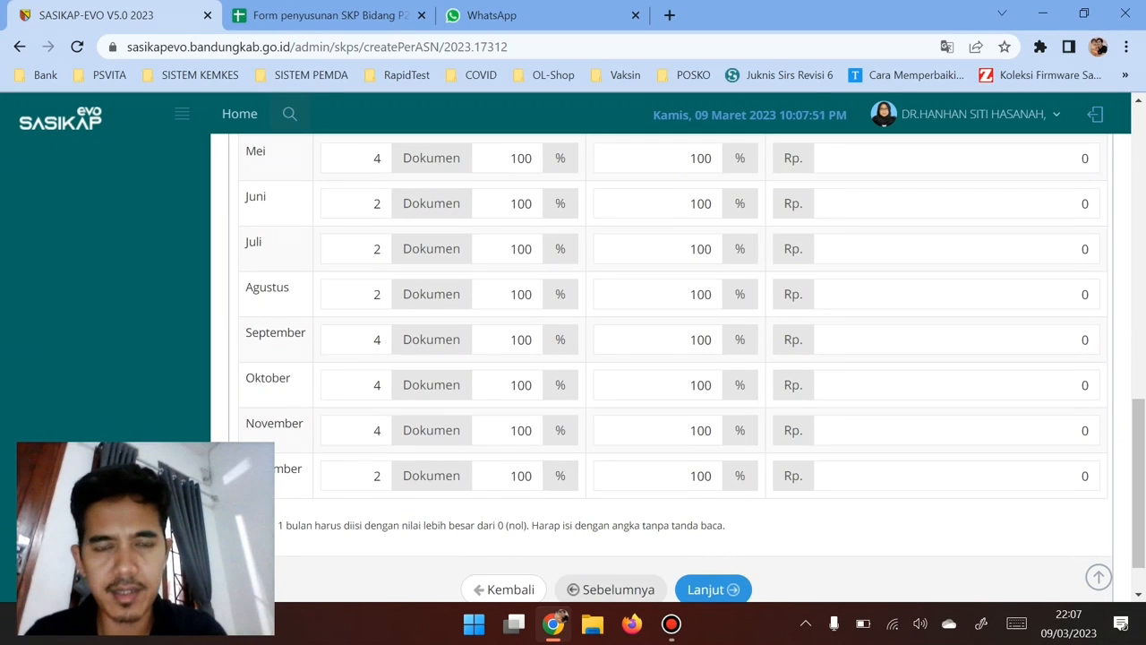
pyautogui.scroll(1, 672, 358)
pyautogui.scroll(-2, 671, 358)
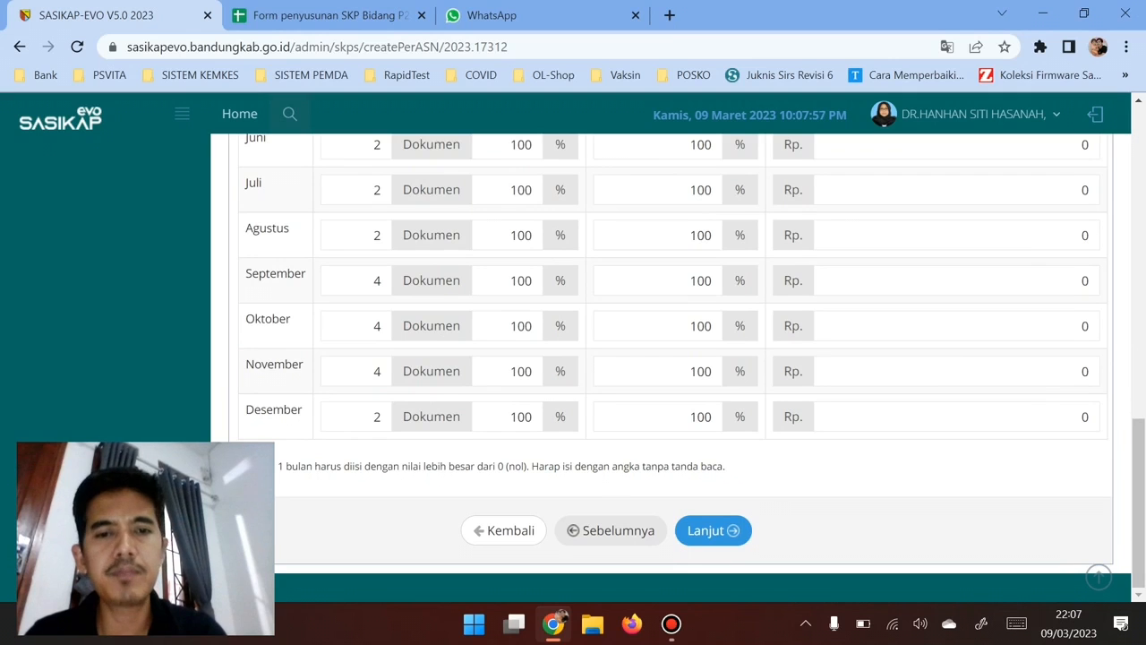
pyautogui.scroll(4, 671, 367)
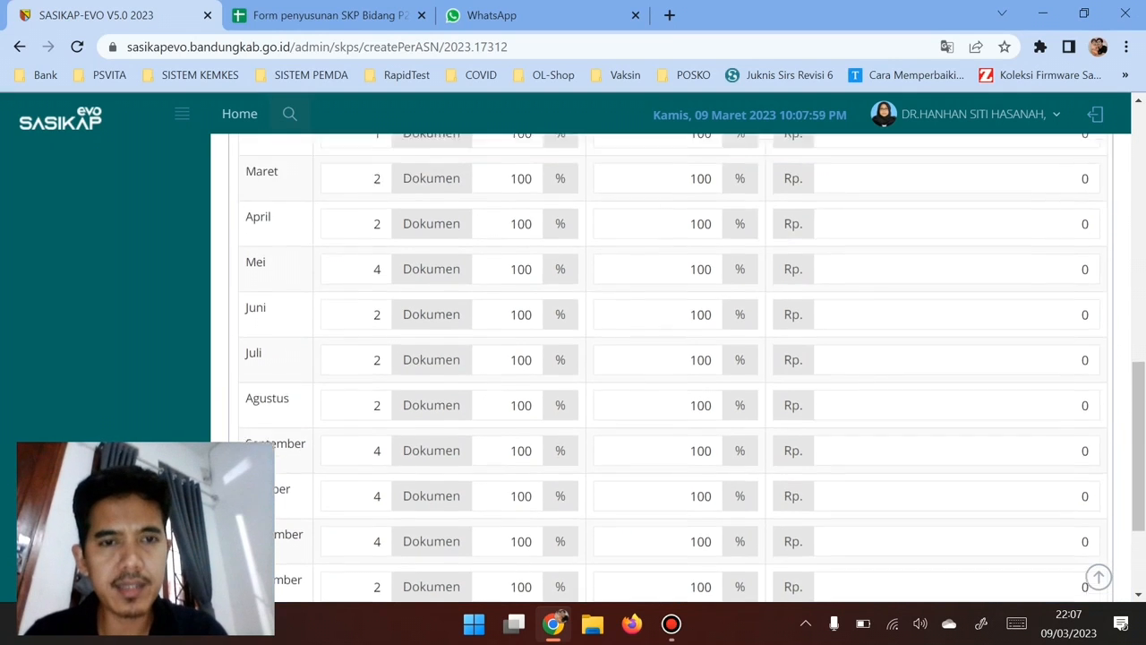
pyautogui.click(370, 287)
pyautogui.hotkey('ctrl', 'a')
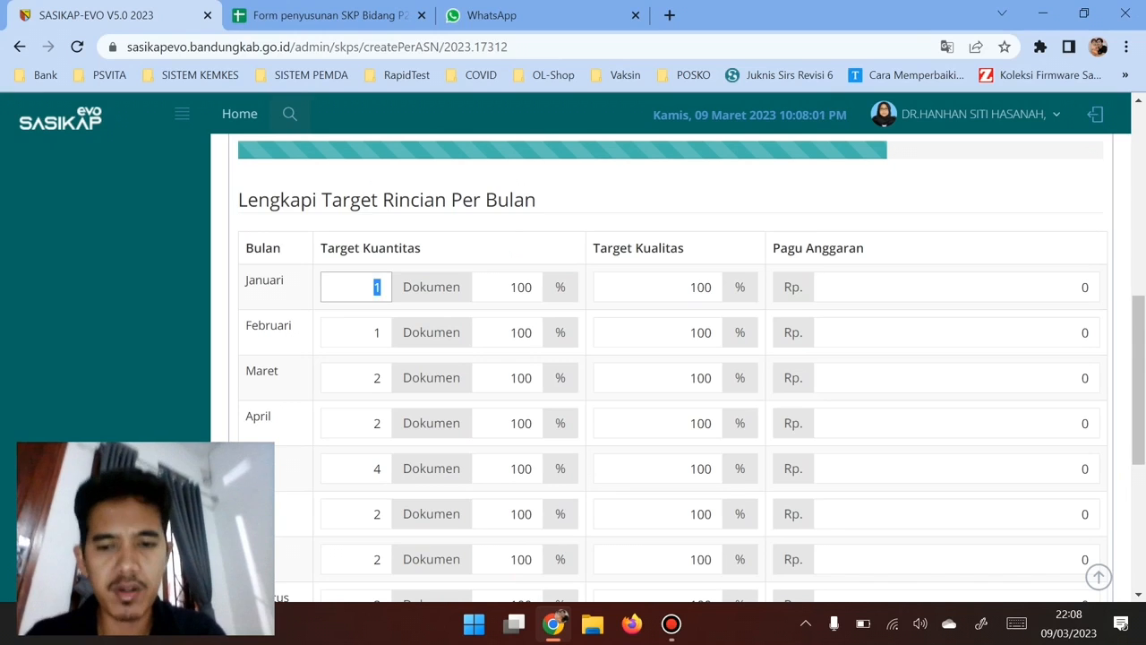
pyautogui.write('0')
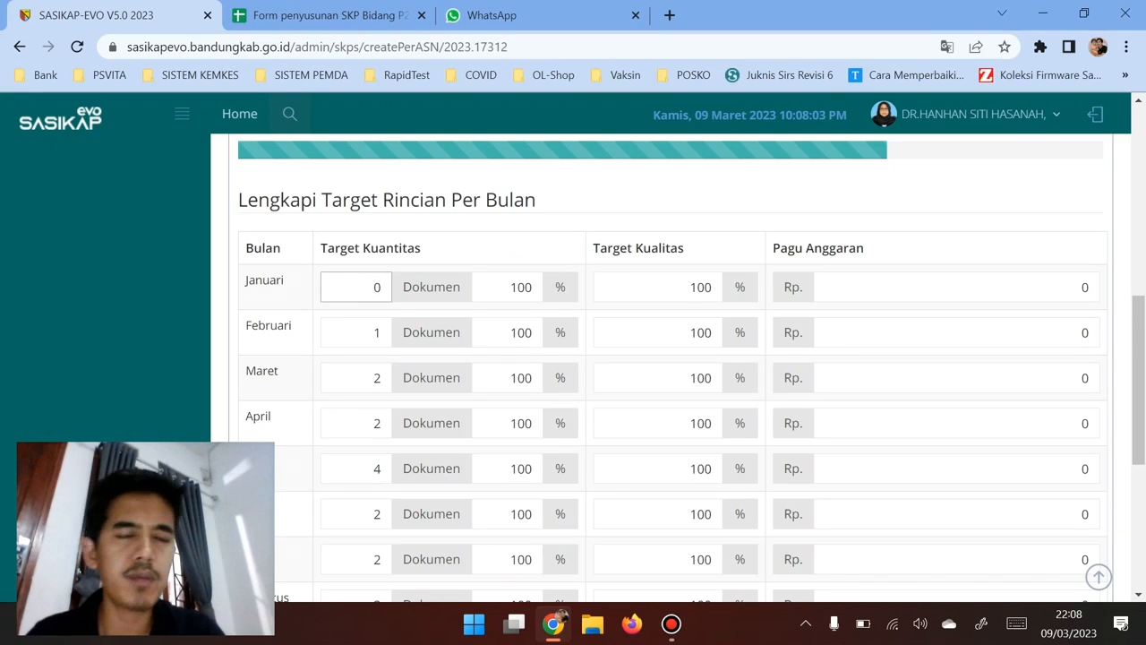
pyautogui.click(372, 332)
pyautogui.hotkey('ctrl', 'a')
pyautogui.write('0')
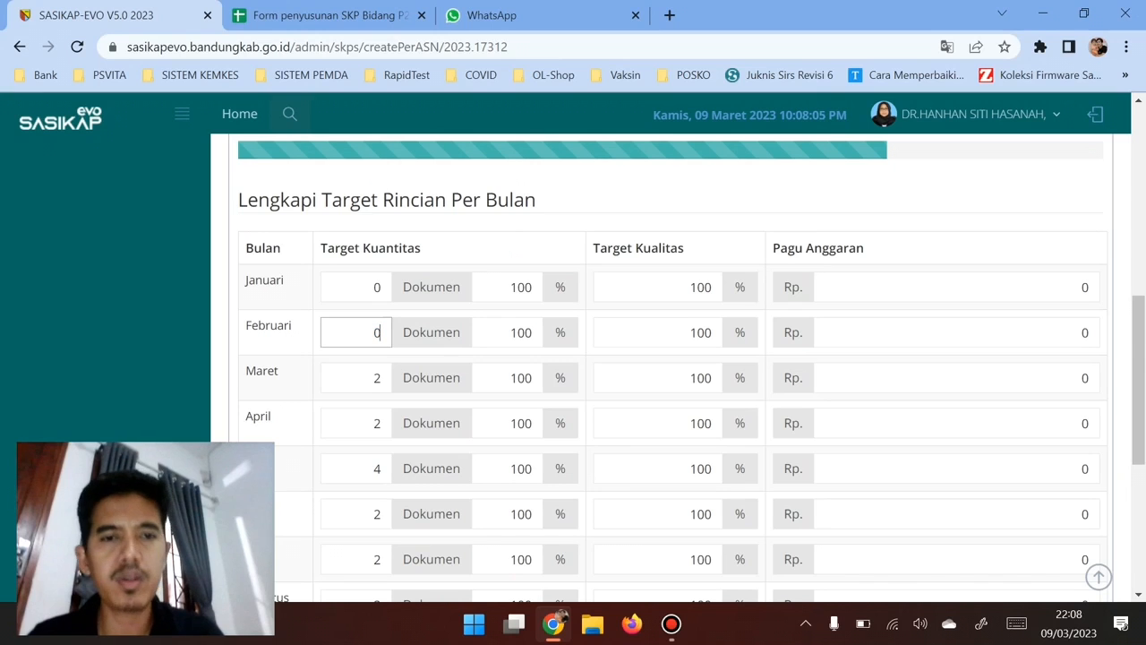
pyautogui.click(371, 377)
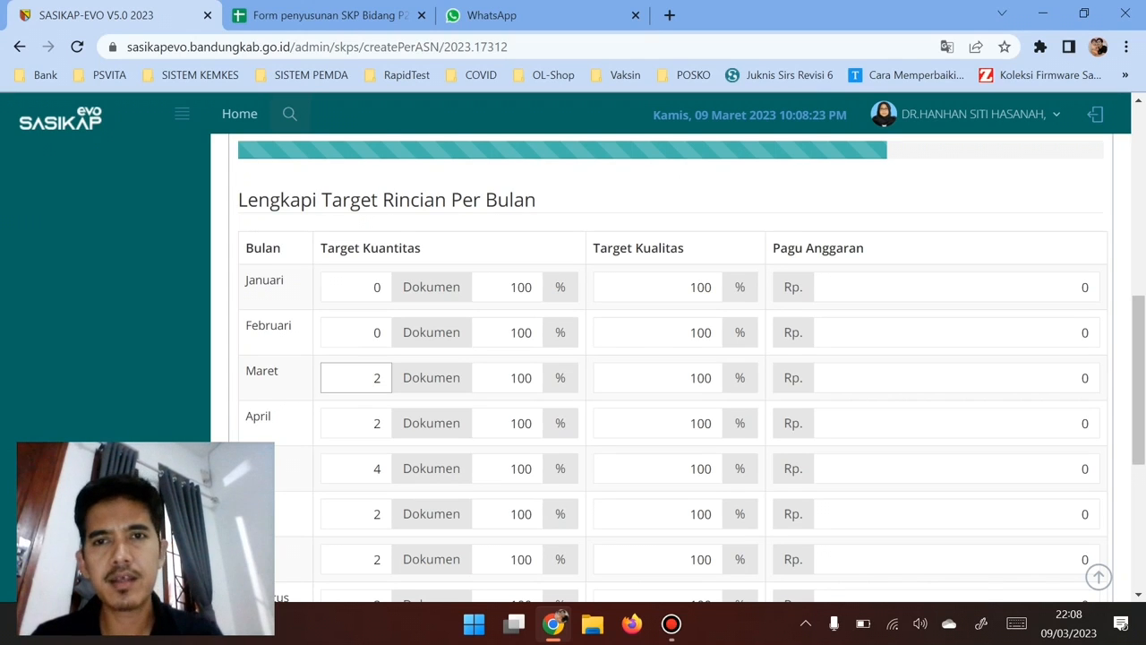
# Step: Set the Januari and Februari Kuantitas targets to 1 Dokumen each
pyautogui.click(357, 333)
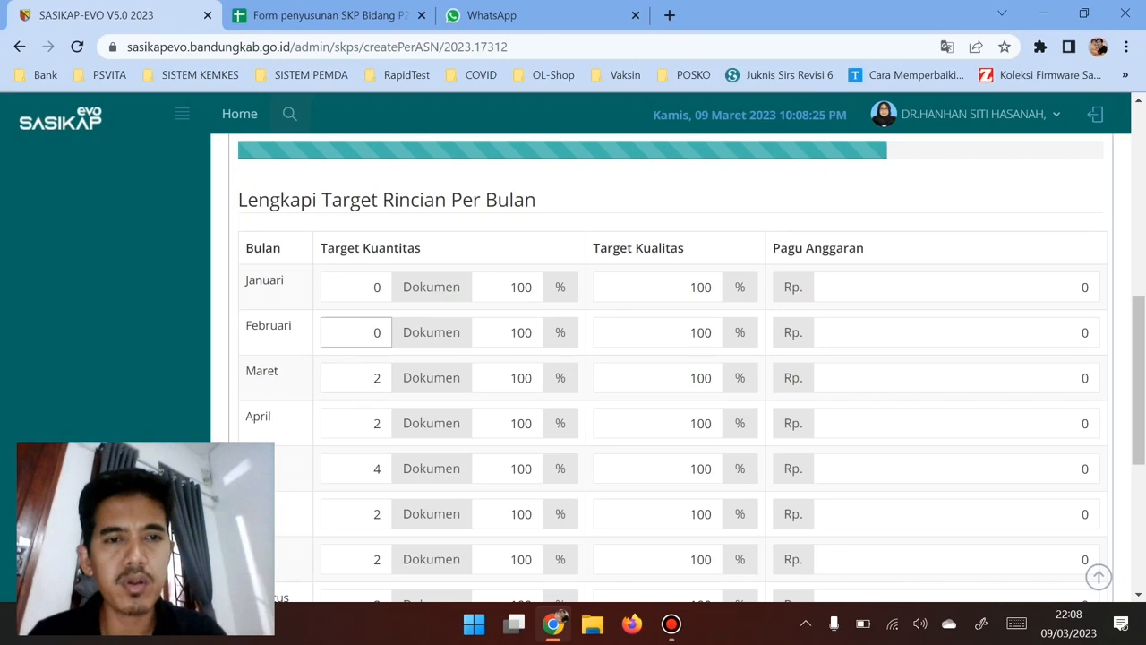
pyautogui.click(361, 287)
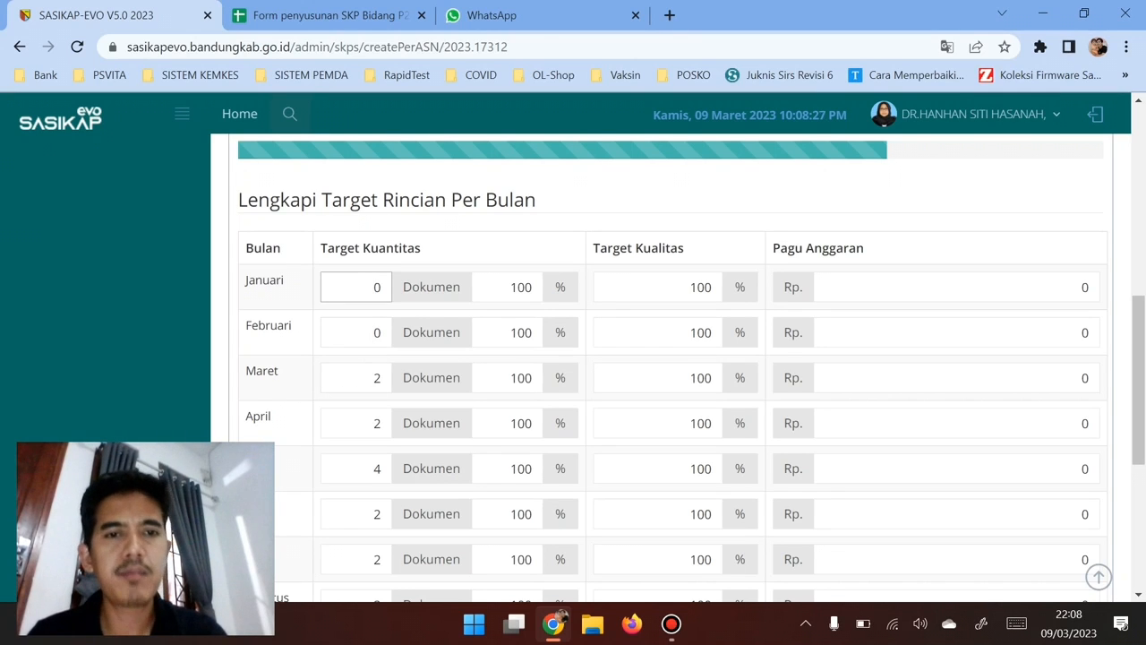
pyautogui.doubleClick(374, 332)
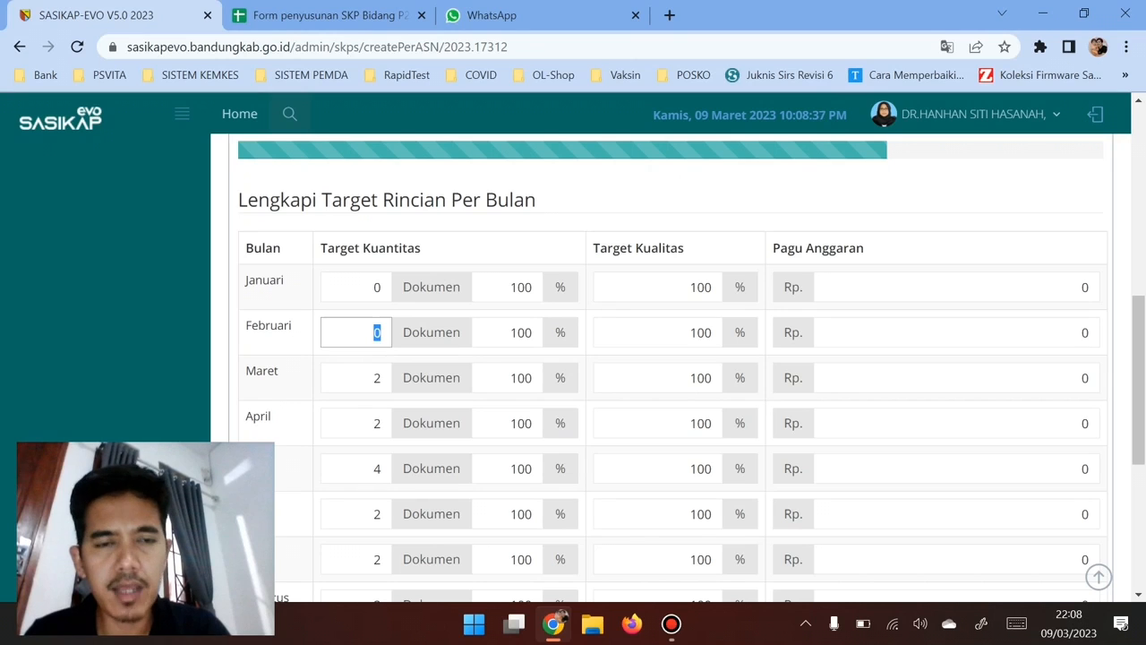
pyautogui.click(374, 287)
pyautogui.doubleClick(377, 288)
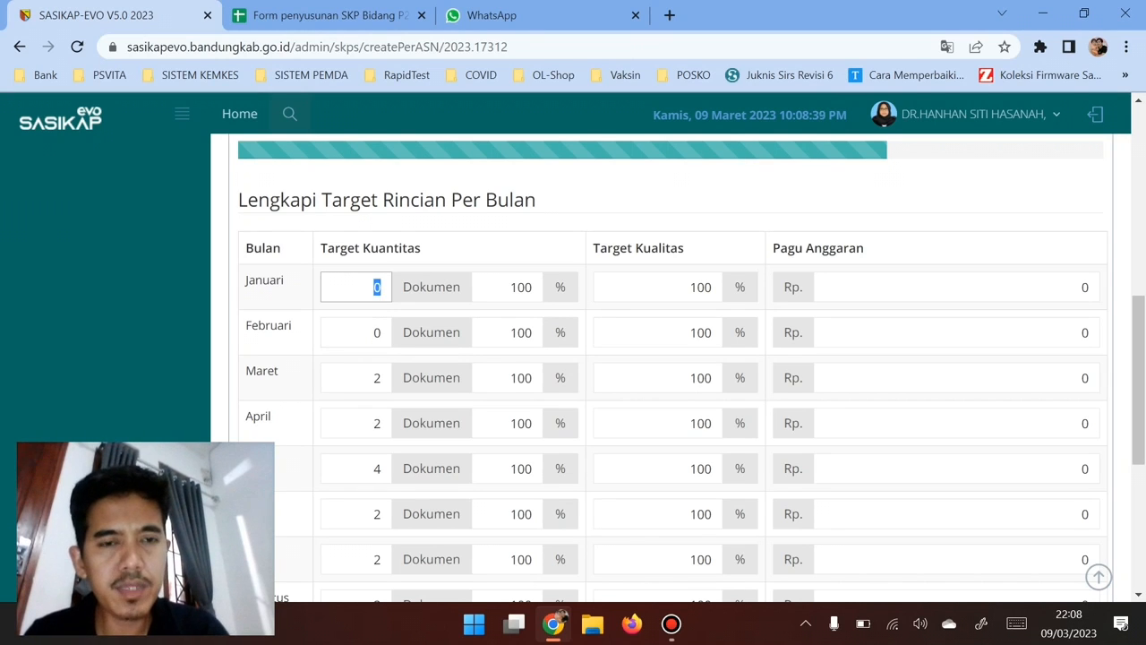
pyautogui.write('1')
pyautogui.click(376, 332)
pyautogui.write('1')
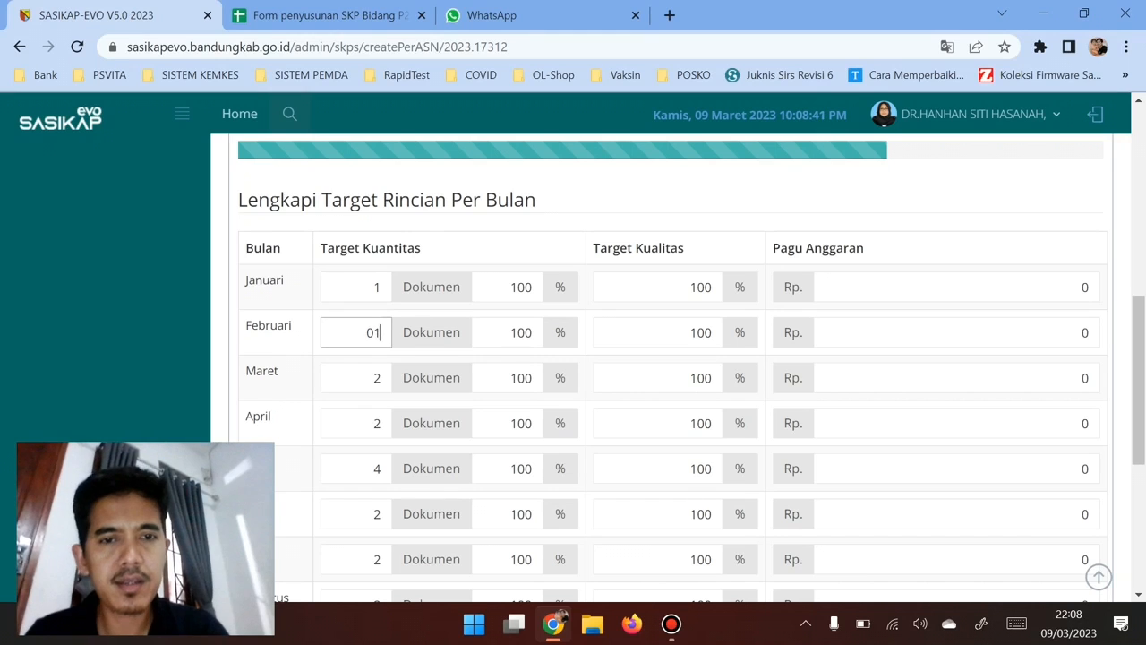
pyautogui.press('BackSpace')
pyautogui.press('BackSpace')
pyautogui.write('1')
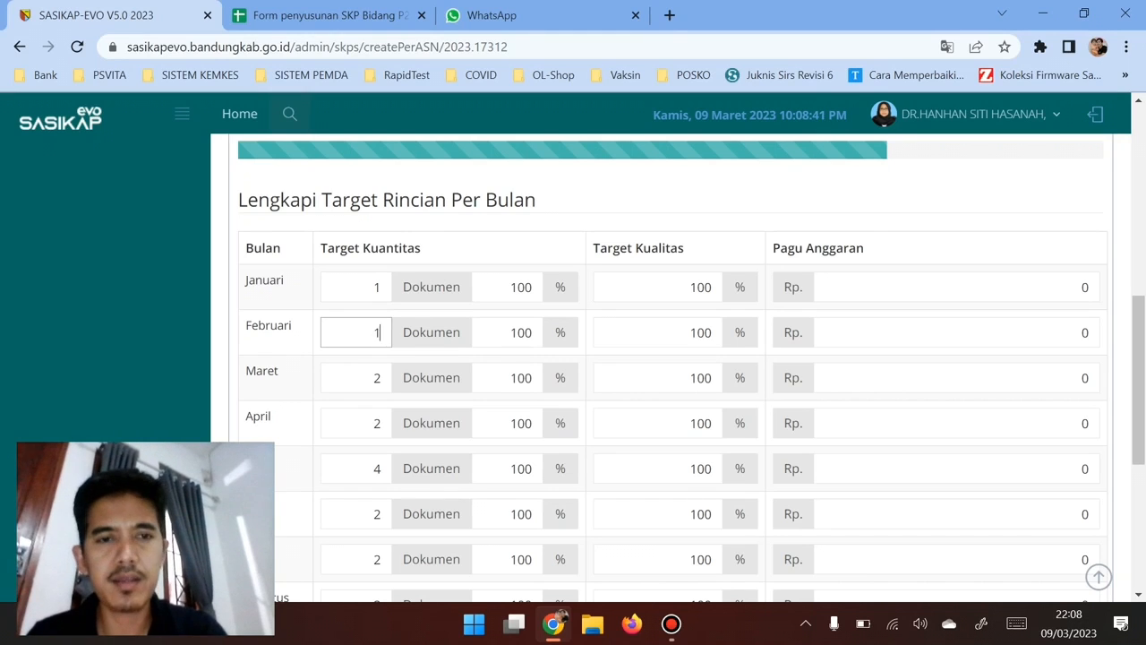
pyautogui.click(374, 377)
pyautogui.click(375, 332)
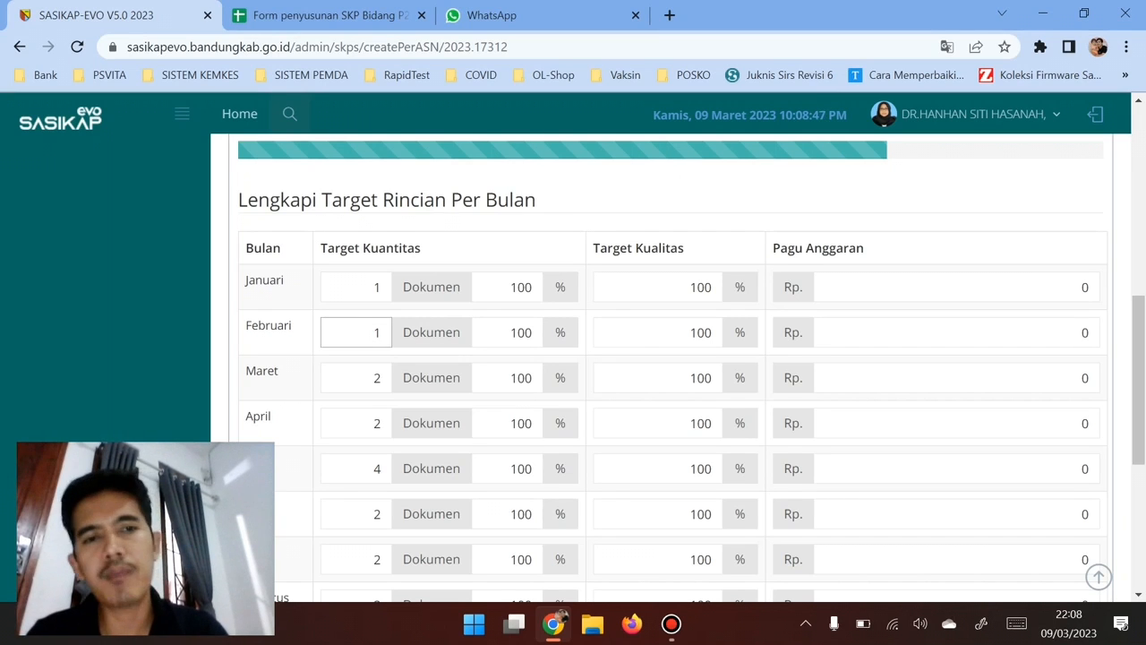
pyautogui.doubleClick(377, 287)
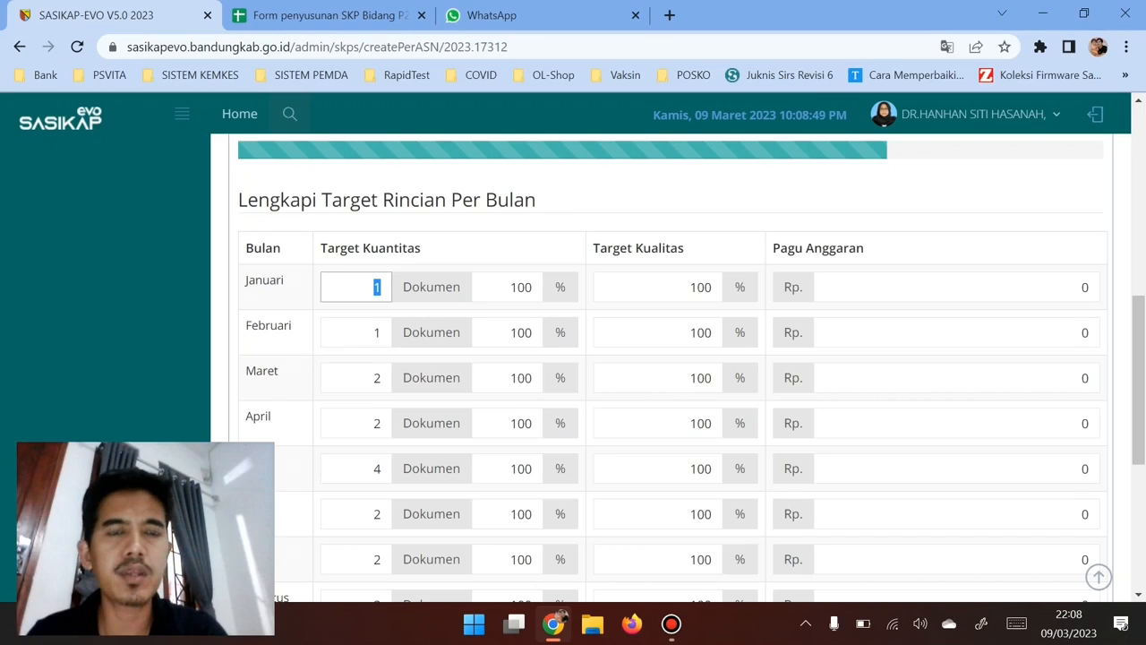
pyautogui.write('1')
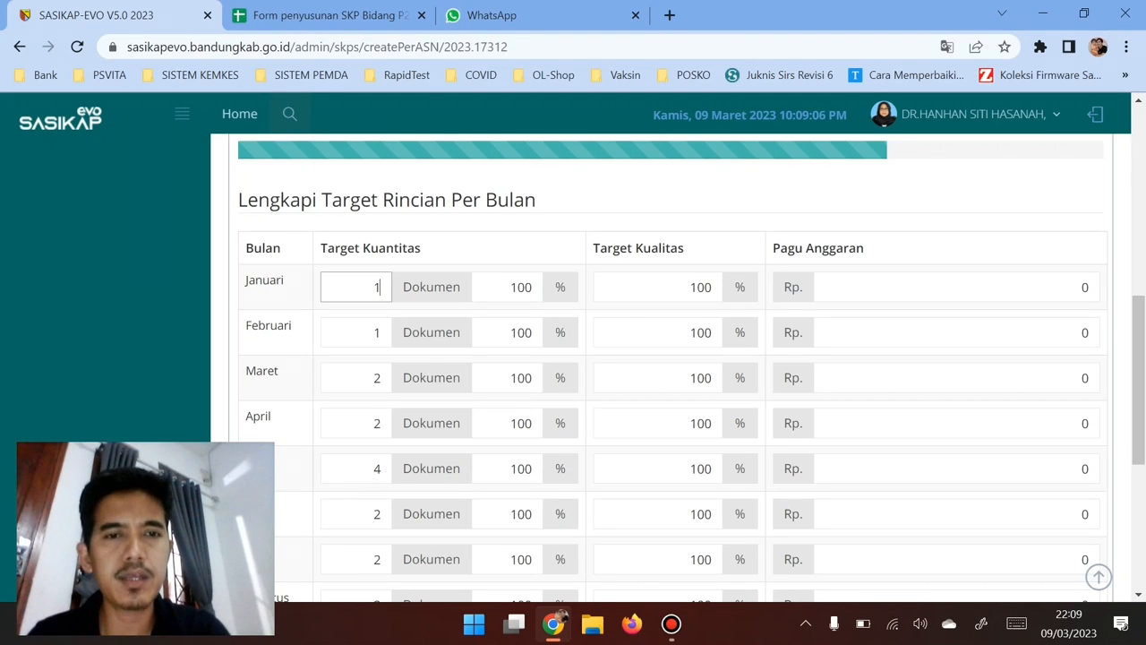
# Step: Review the monthly targets through Desember and the note beneath the table about the values required per month
pyautogui.click(380, 332)
pyautogui.scroll(-1, 379, 332)
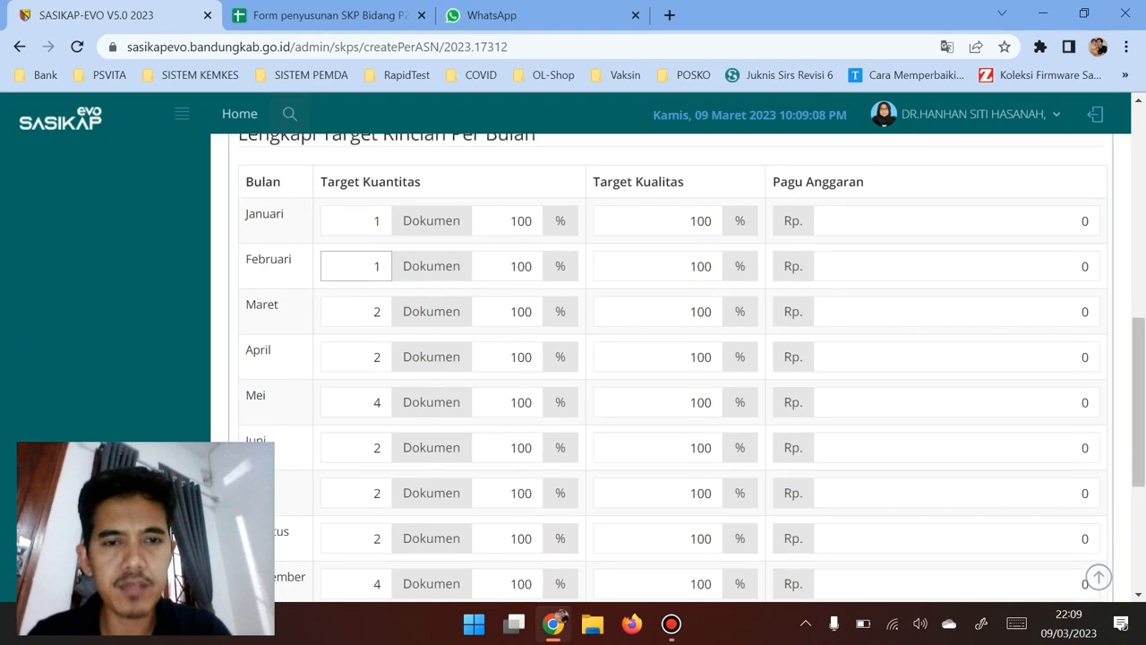
pyautogui.scroll(-1, 671, 363)
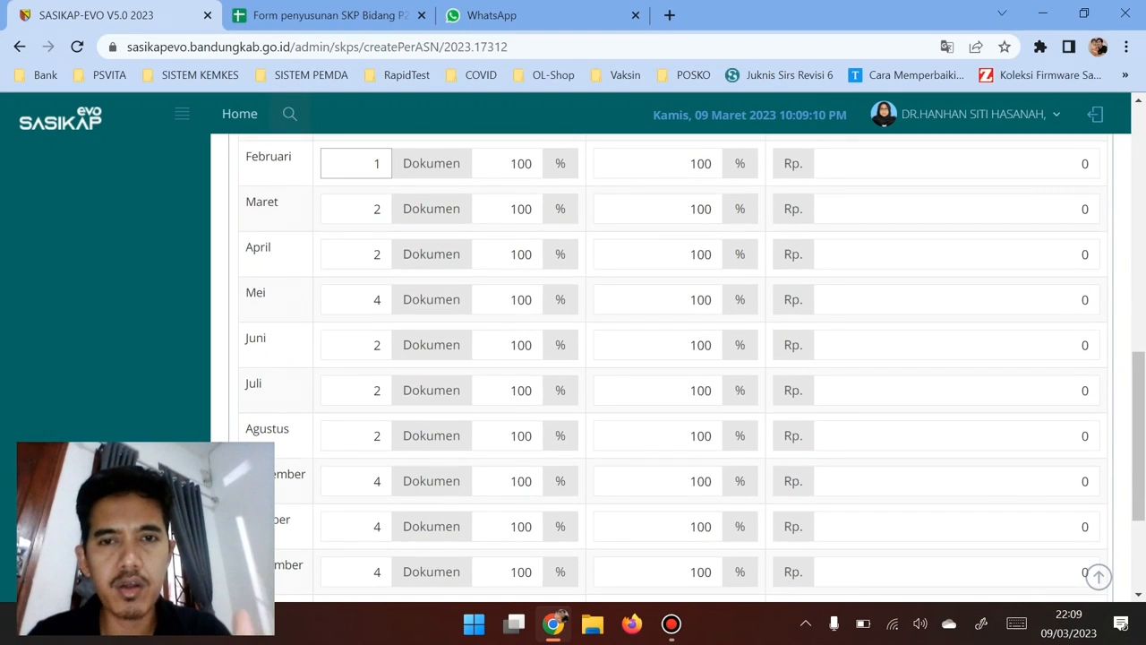
pyautogui.scroll(-2, 671, 358)
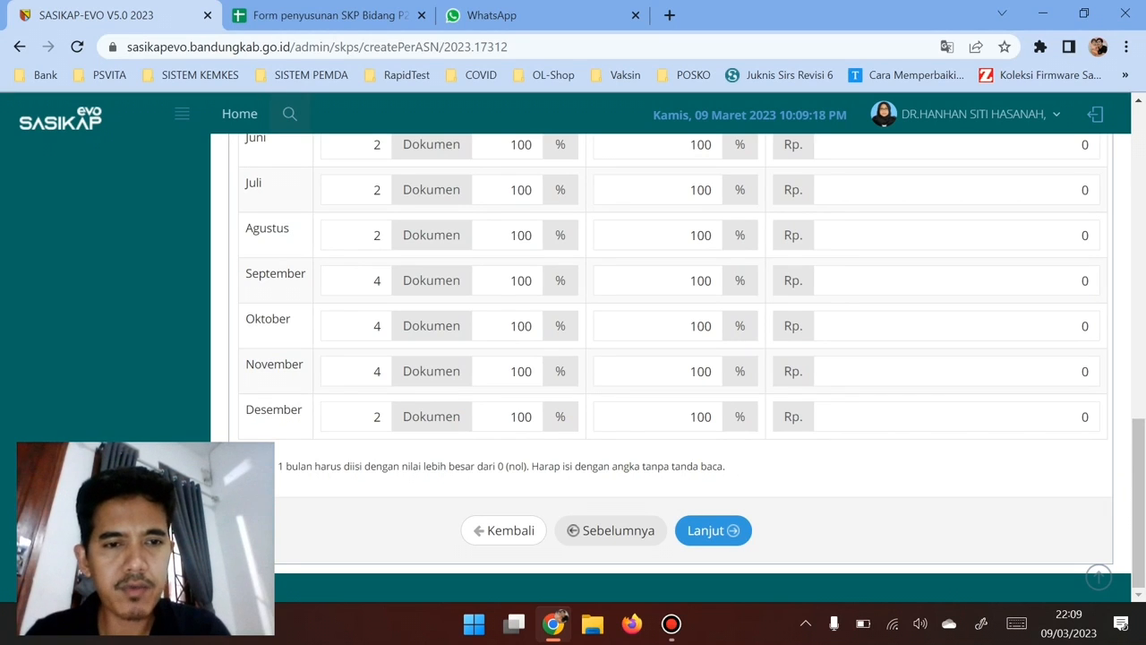
pyautogui.moveTo(276, 466); pyautogui.dragTo(528, 465)
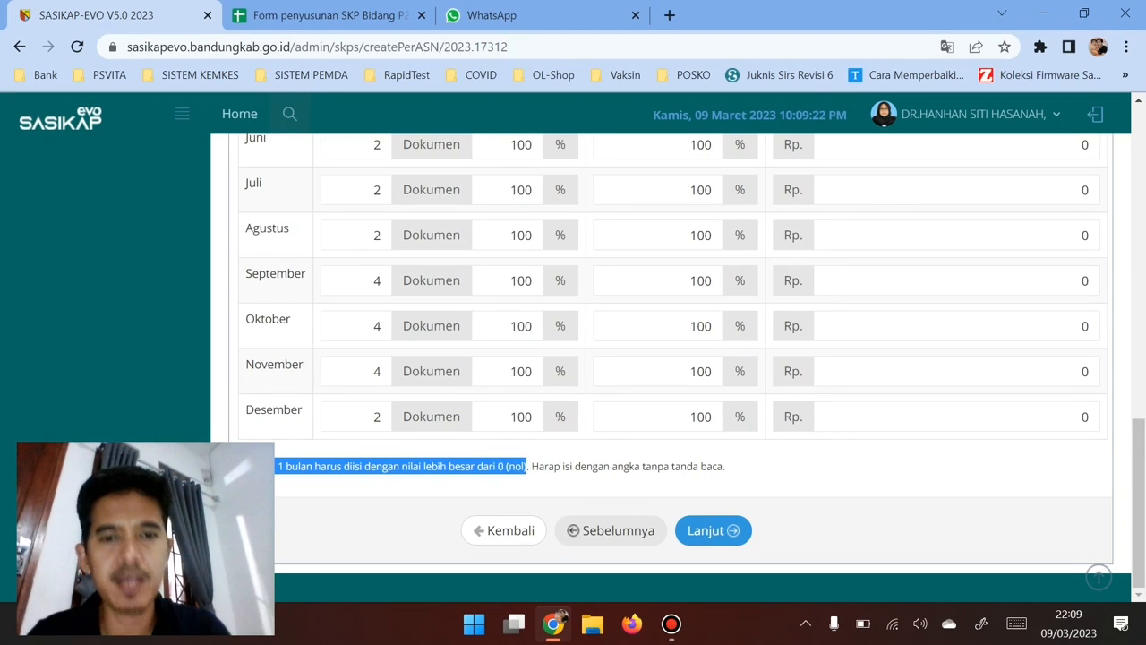
pyautogui.click(529, 466)
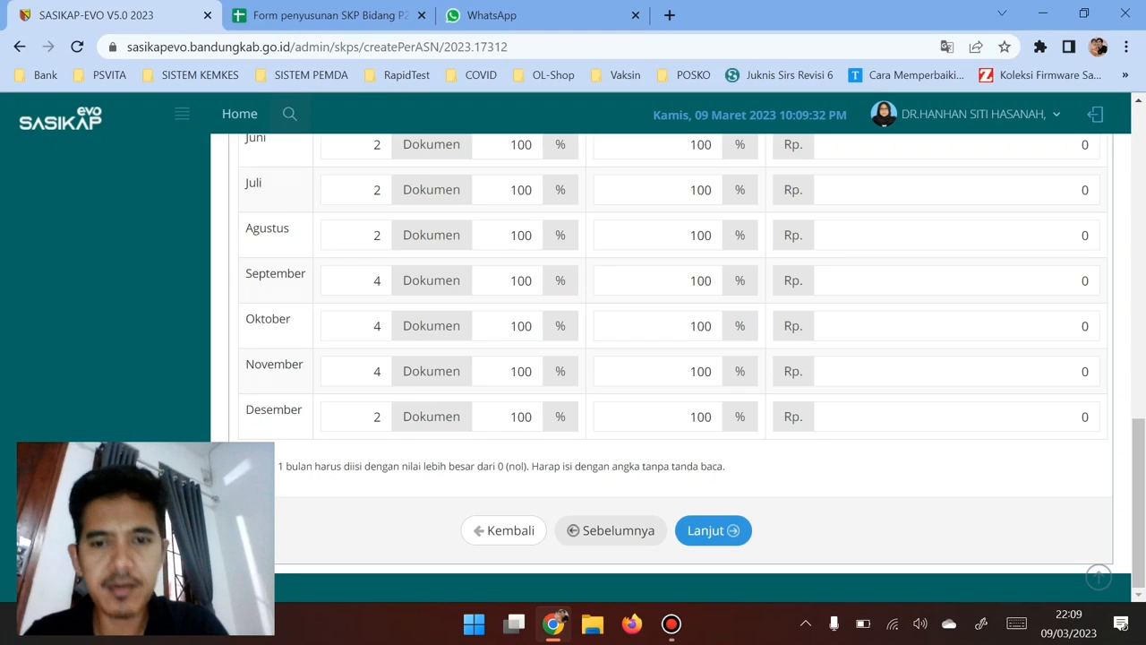
pyautogui.scroll(1, 672, 358)
pyautogui.scroll(4, 671, 358)
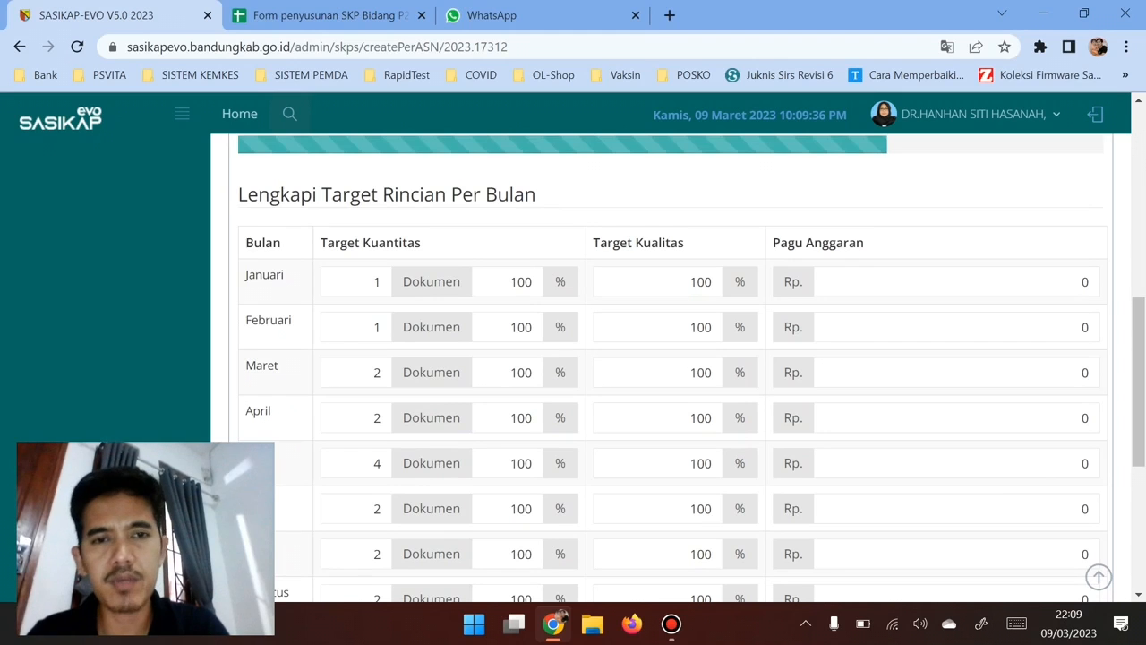
pyautogui.scroll(-1, 672, 358)
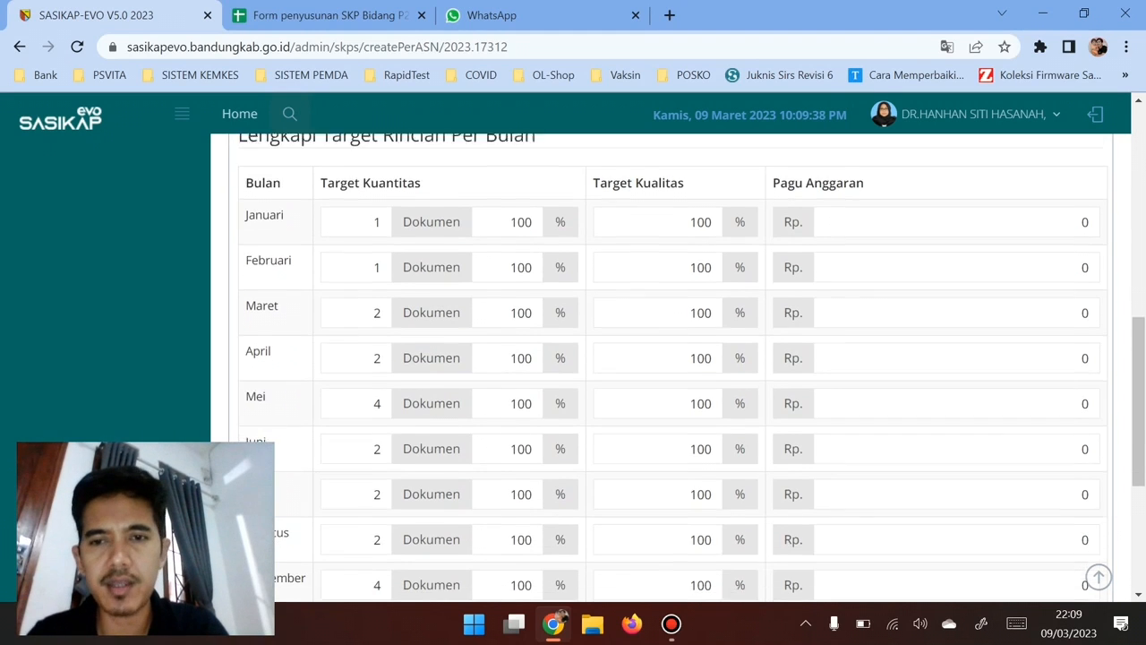
pyautogui.scroll(1, 672, 367)
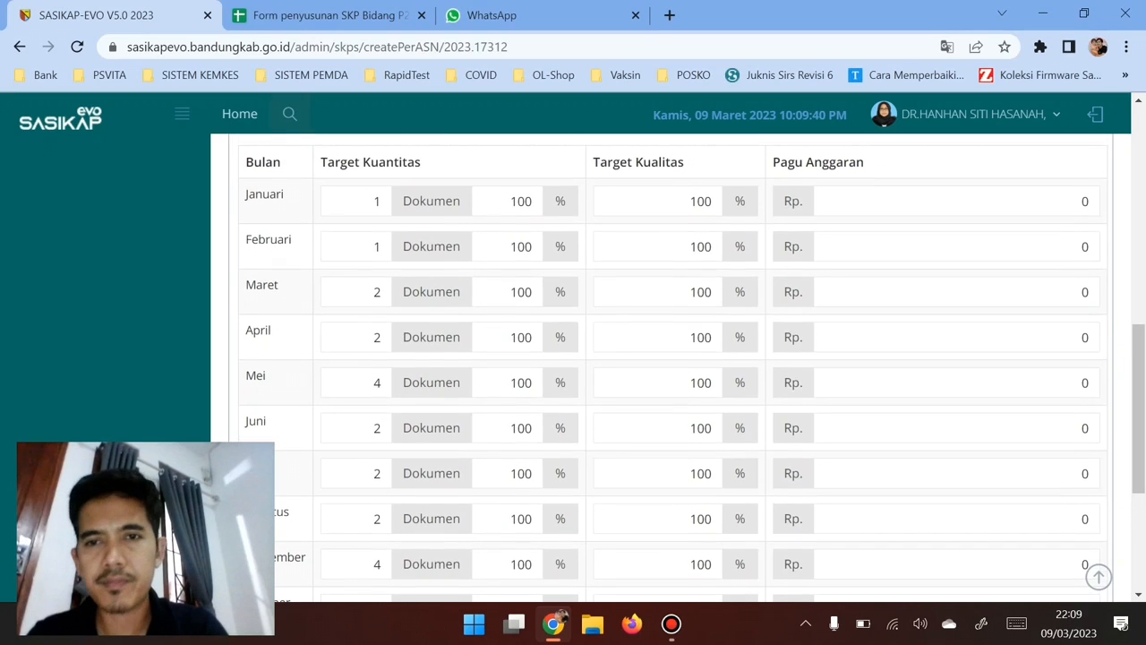
# Step: Check the Pagu Anggaran fields from Januari to April and continue to the Konfirmasi step
pyautogui.click(1080, 201)
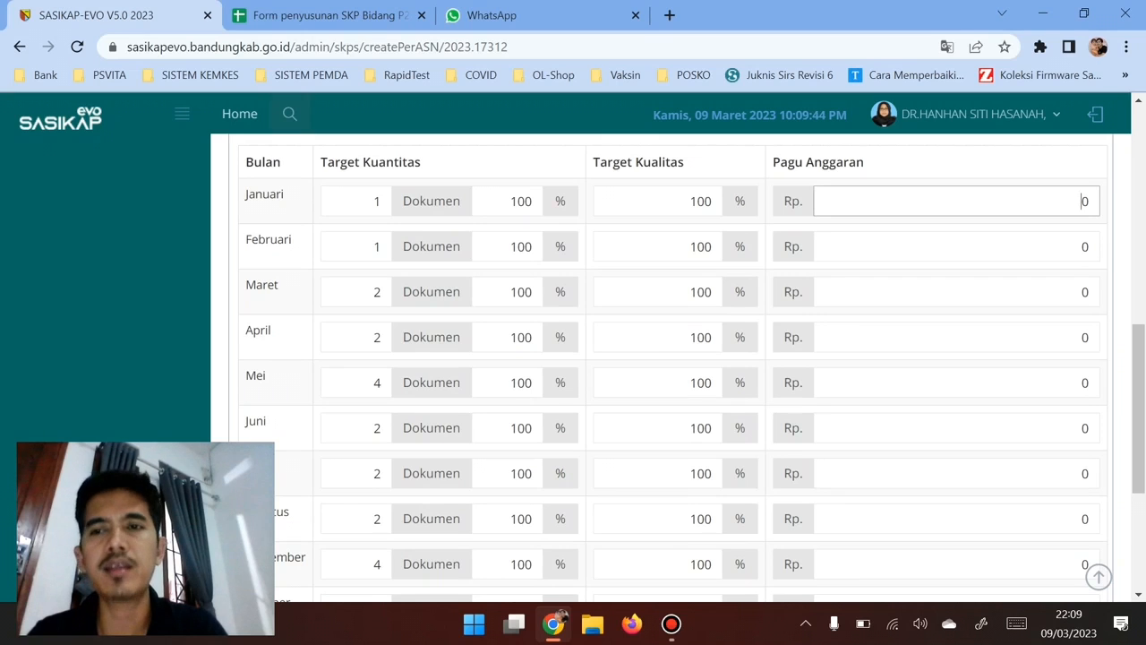
pyautogui.click(1080, 246)
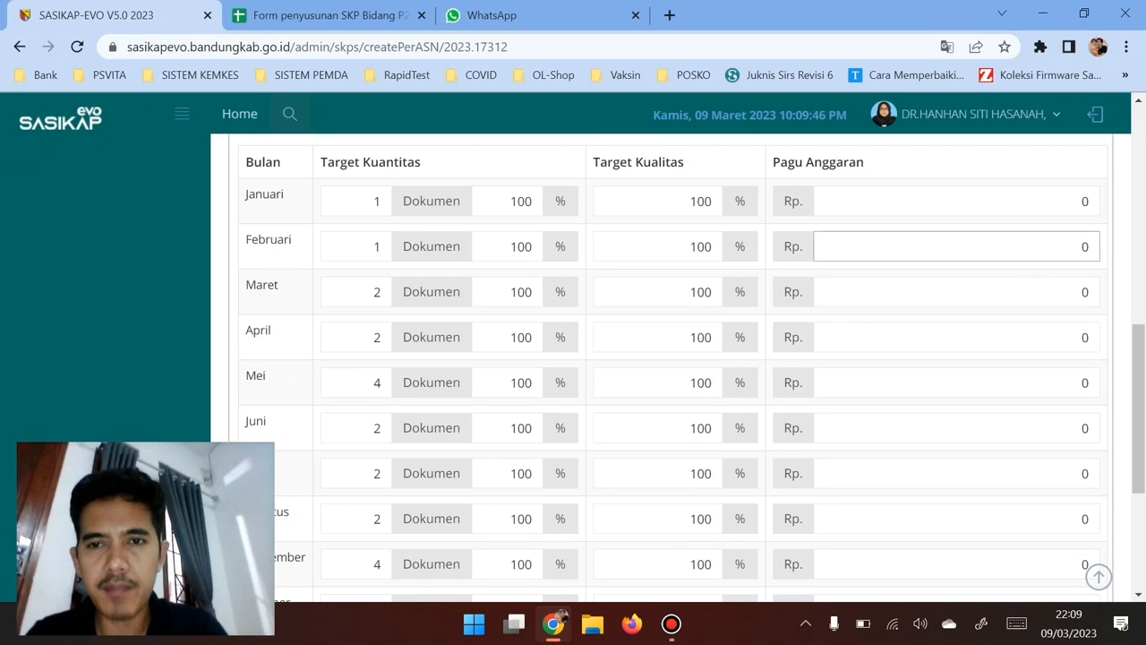
pyautogui.click(1080, 291)
pyautogui.click(1080, 338)
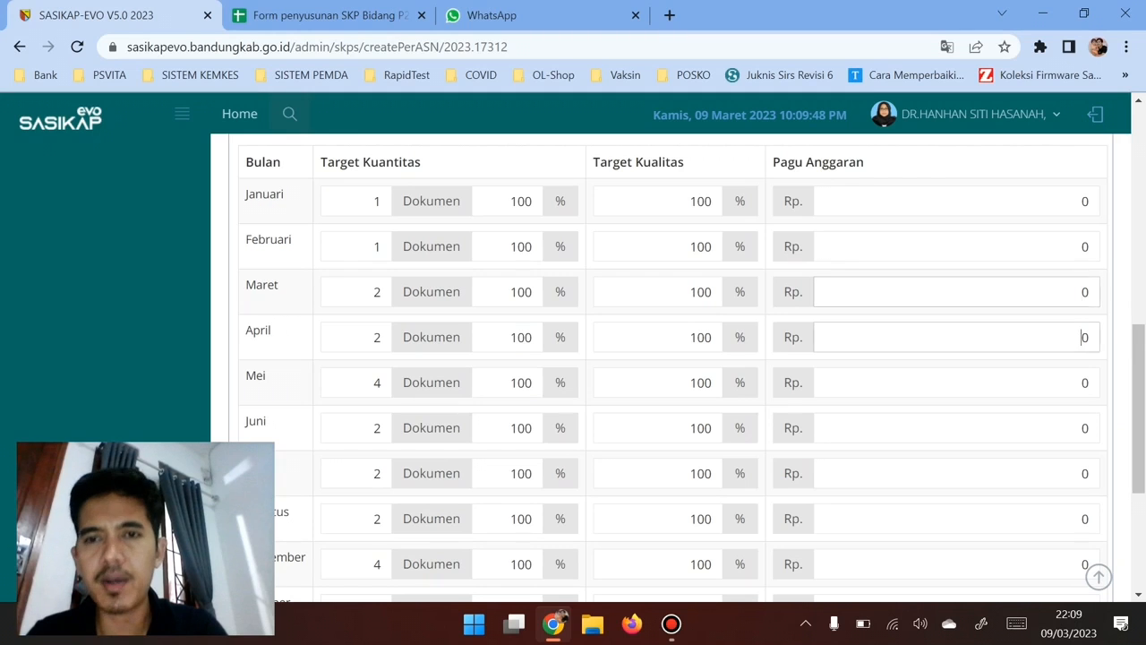
pyautogui.scroll(-3, 672, 359)
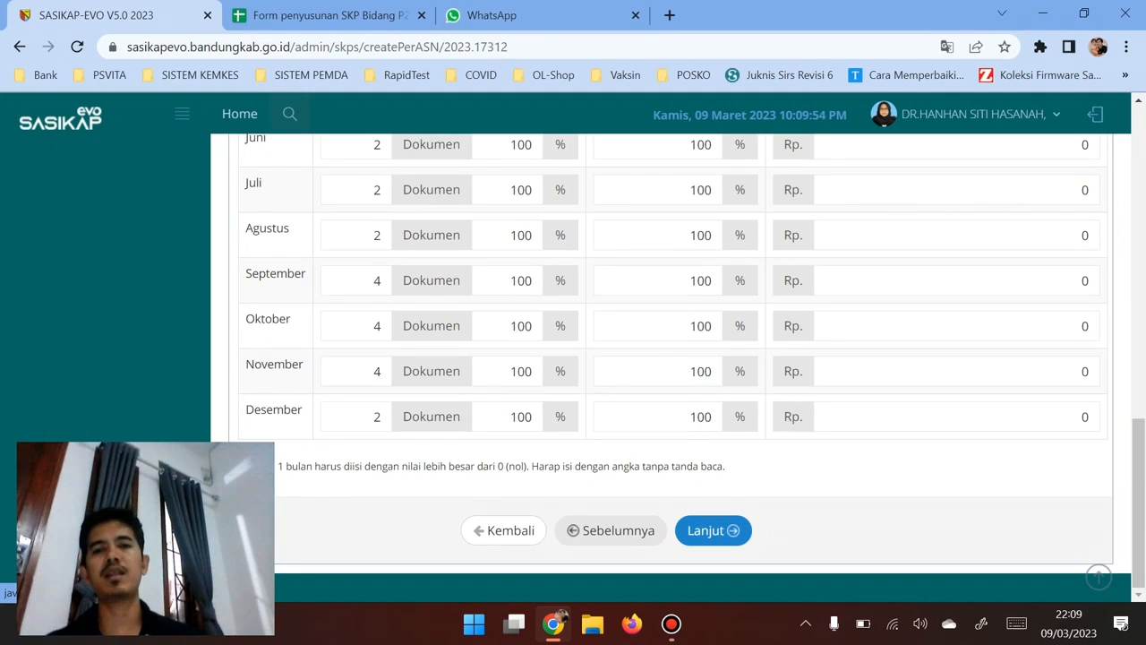
pyautogui.click(712, 530)
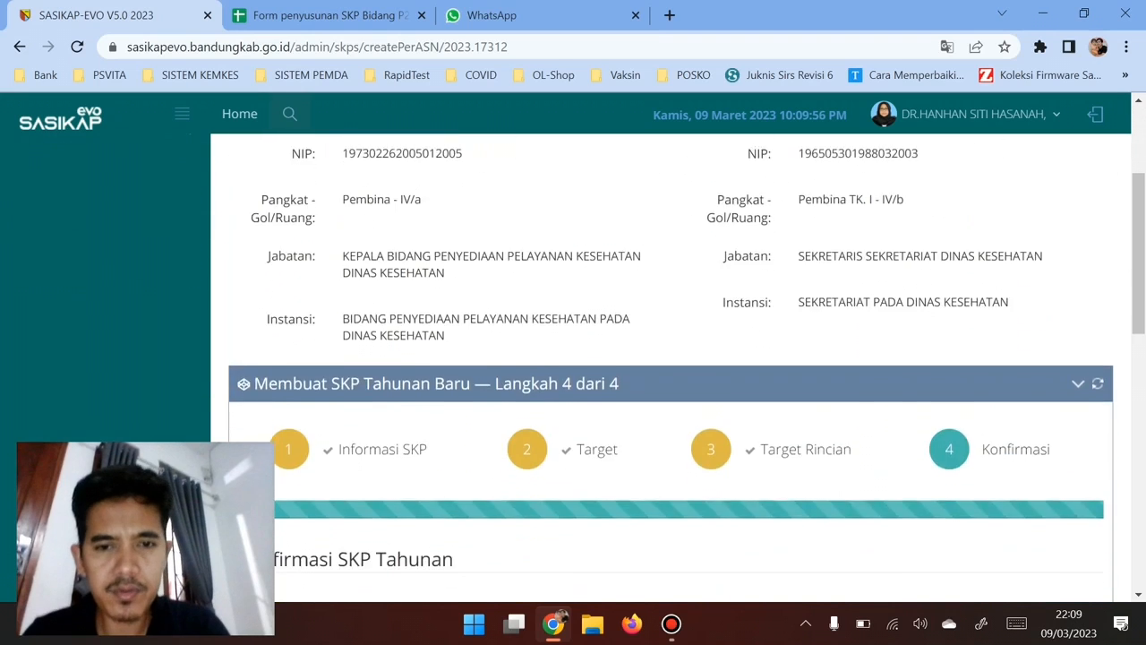
# Step: Review the Konfirmasi summary, covering the Informasi SKP details and the time, cost, Kuantitas and Kualitas targets
pyautogui.scroll(-2, 670, 367)
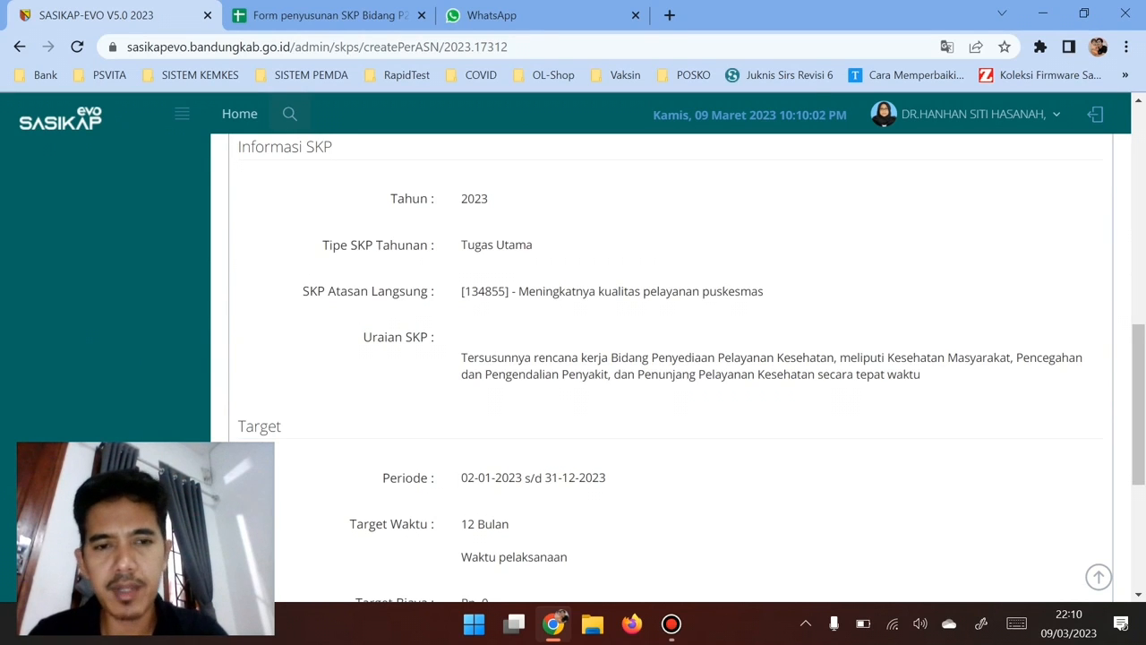
pyautogui.scroll(-1, 671, 367)
pyautogui.scroll(1, 671, 367)
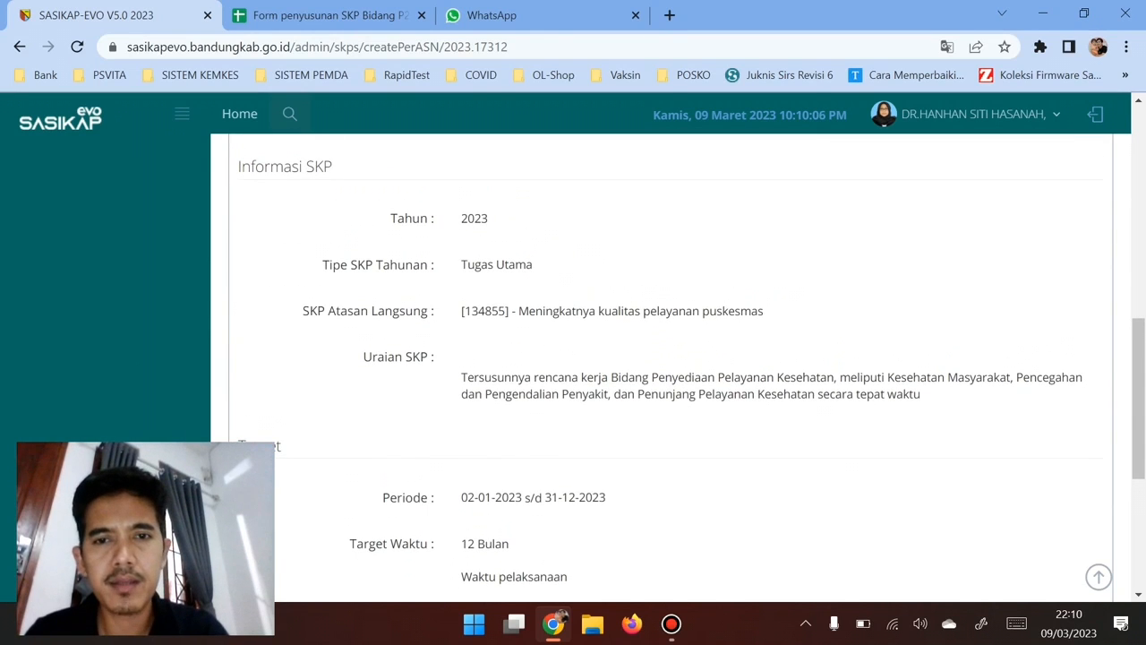
pyautogui.scroll(-1, 670, 367)
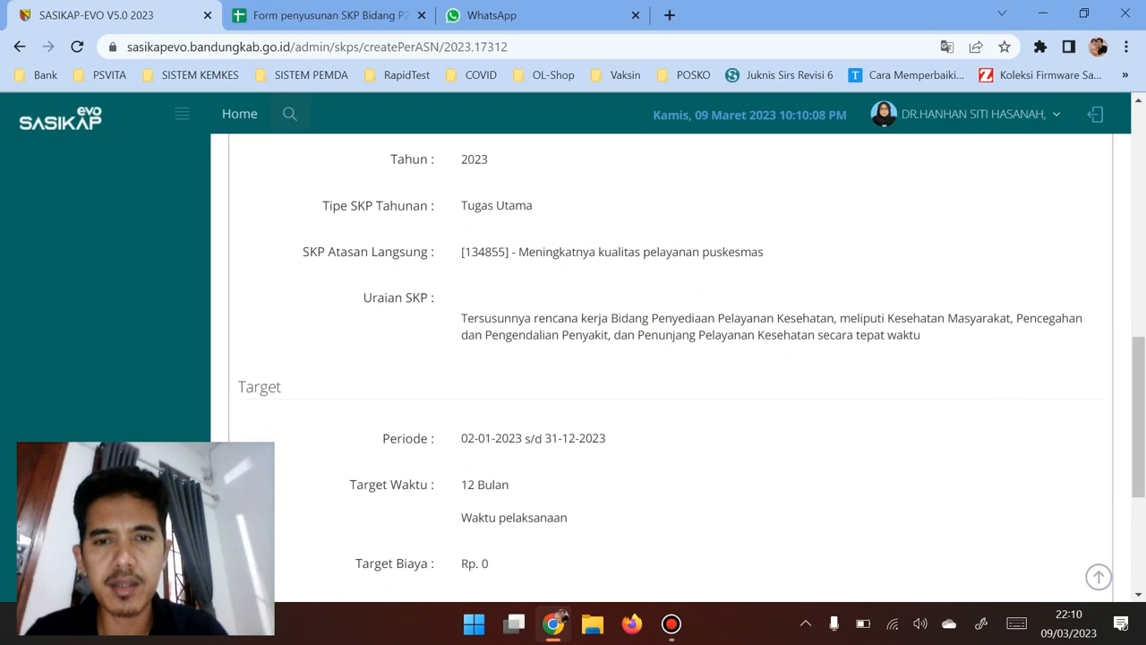
pyautogui.scroll(-2, 671, 367)
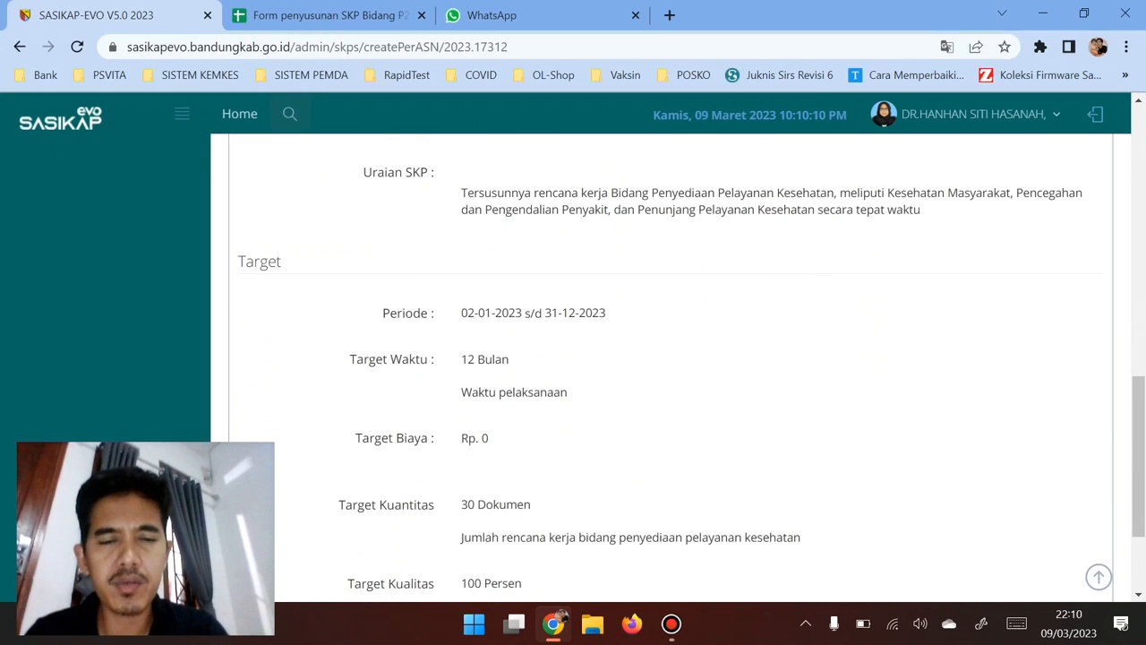
pyautogui.scroll(-2, 671, 367)
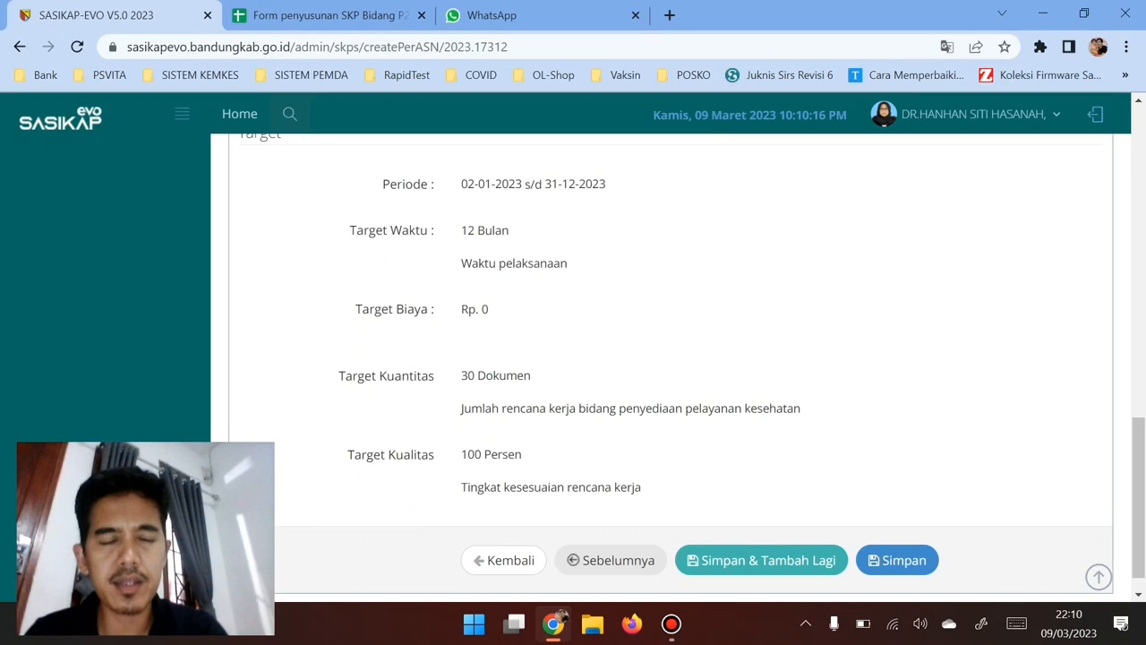
# Step: Save the confirmed 30 Dokumen SKP entry and continue to a blank form for adding another one
pyautogui.scroll(-1, 671, 358)
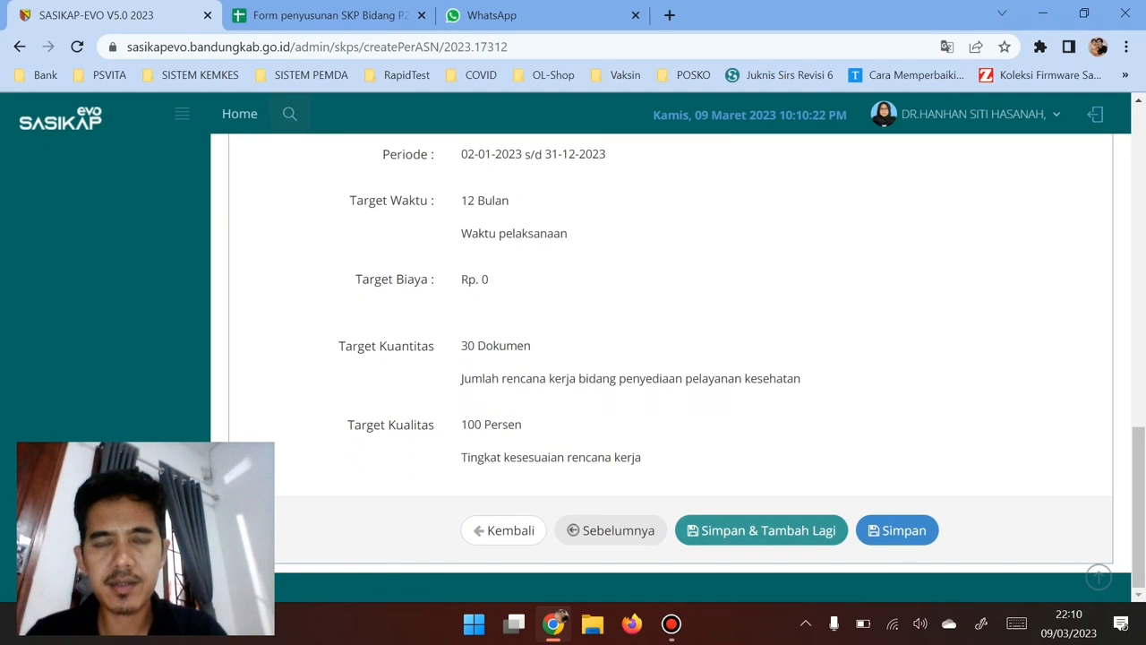
pyautogui.click(761, 530)
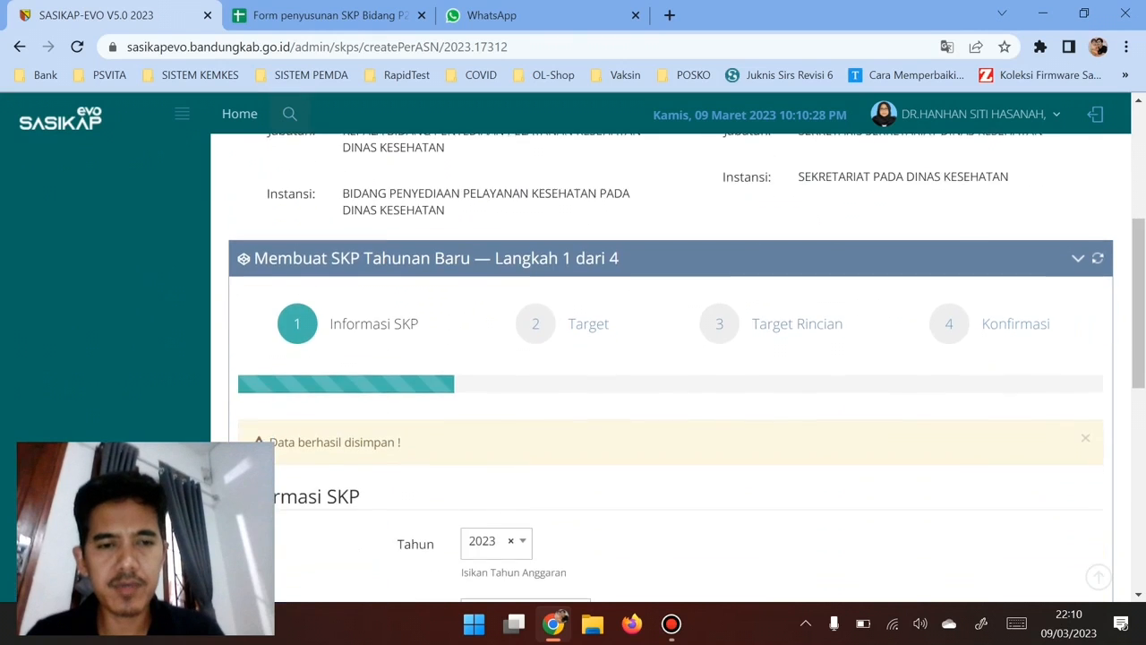
pyautogui.scroll(-2, 670, 367)
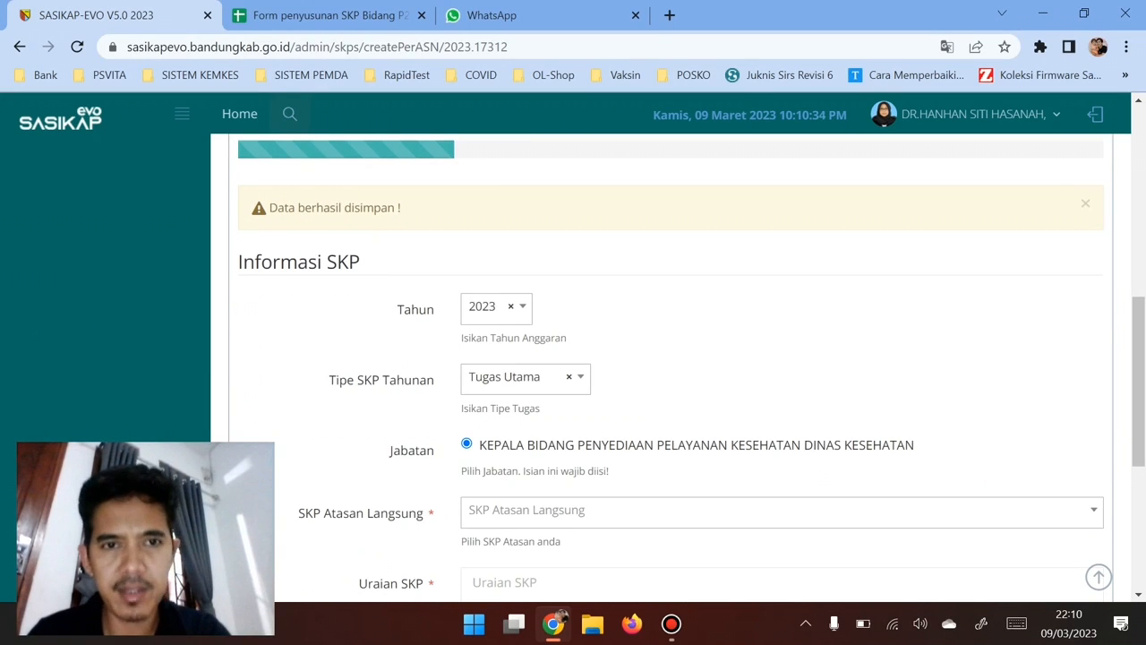
# Step: Look over the blank Informasi SKP form, from the employee details and step overview to the Uraian SKP, Ketua Tim and Dokumen fields
pyautogui.scroll(1, 670, 367)
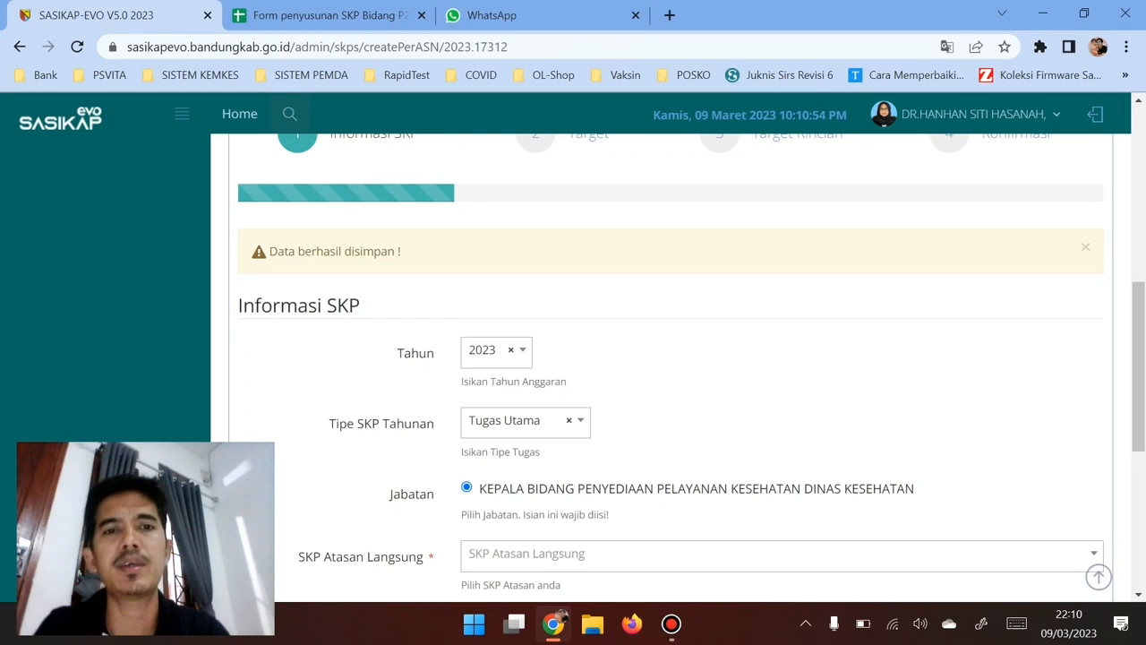
pyautogui.scroll(-1, 671, 367)
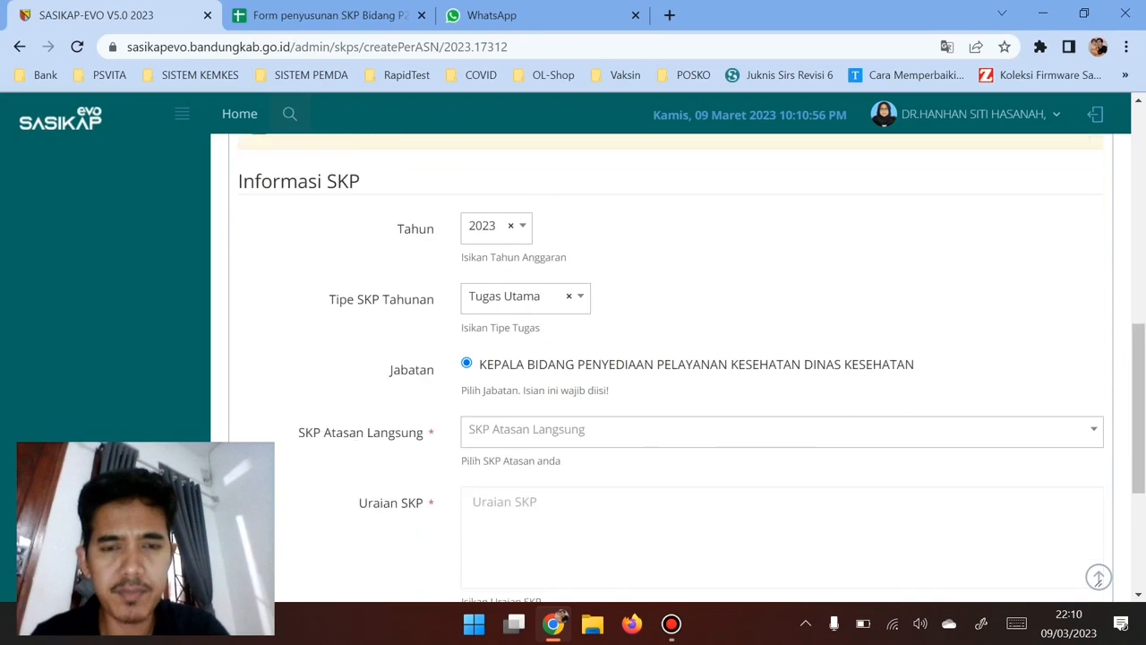
pyautogui.scroll(-2, 672, 367)
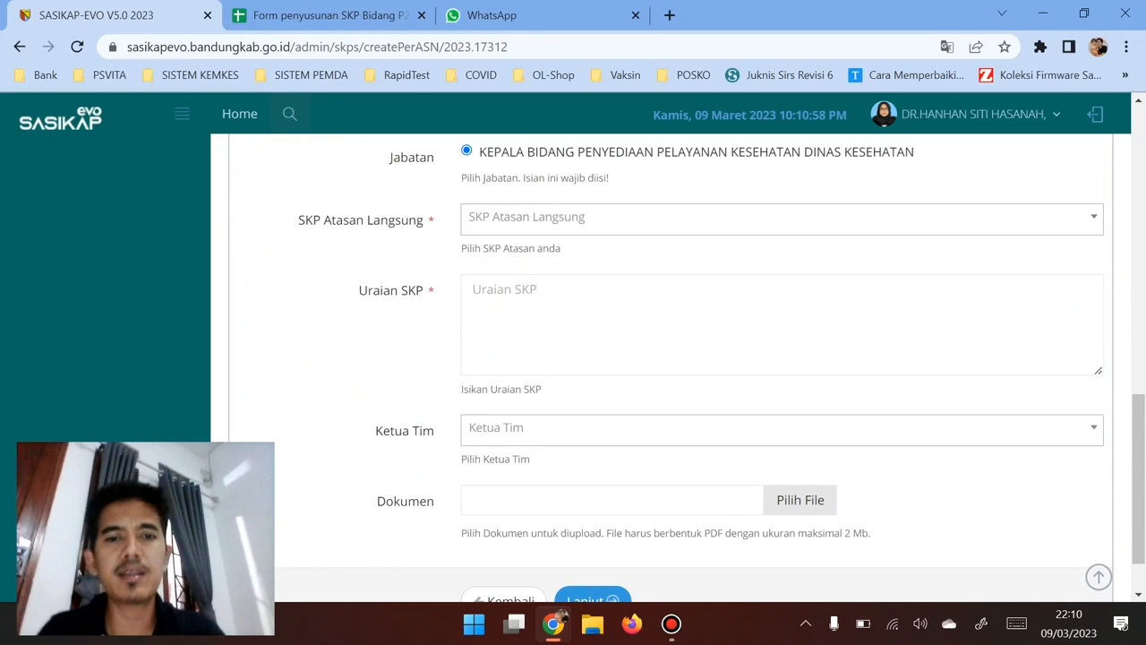
pyautogui.scroll(8, 671, 367)
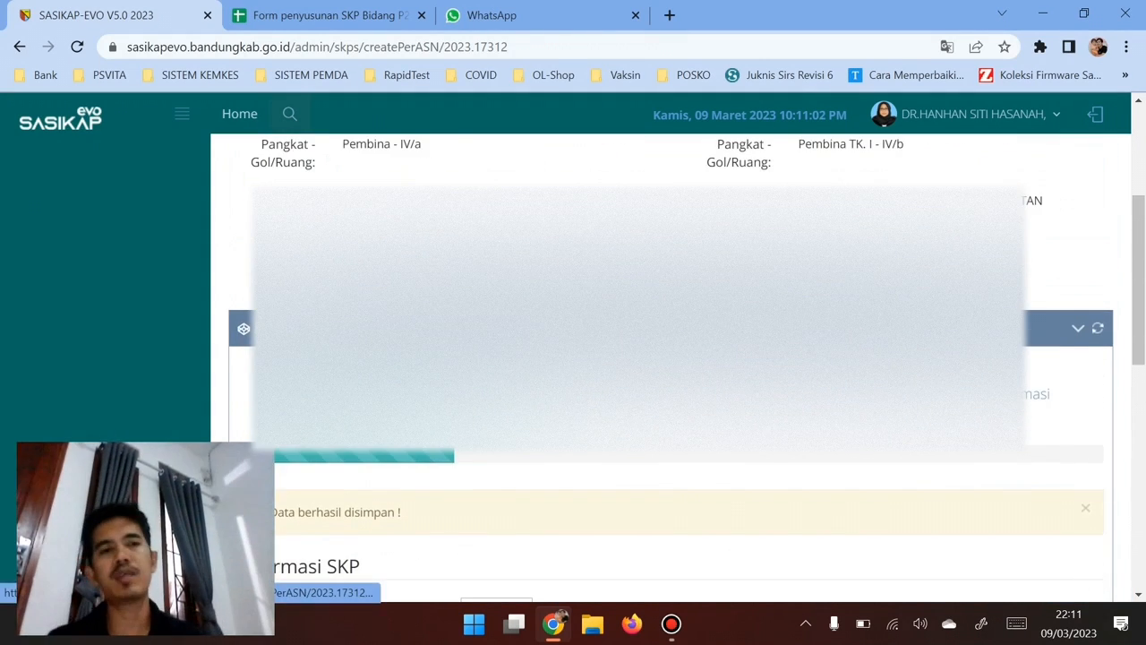
pyautogui.scroll(2, 670, 367)
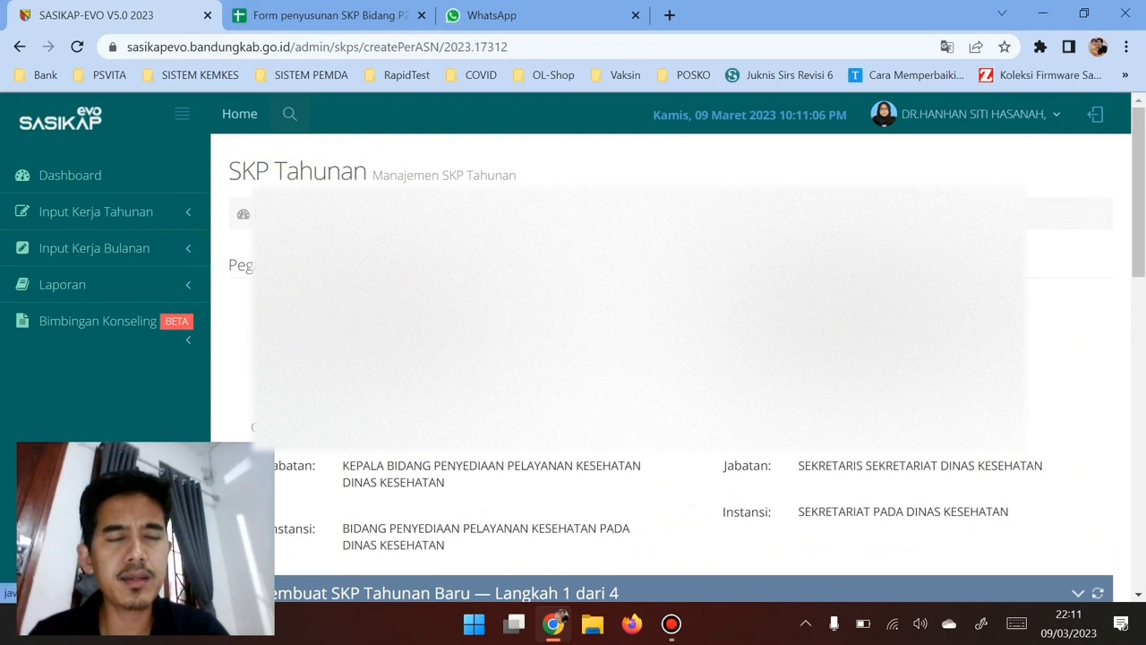
pyautogui.scroll(-4, 671, 367)
pyautogui.scroll(2, 670, 367)
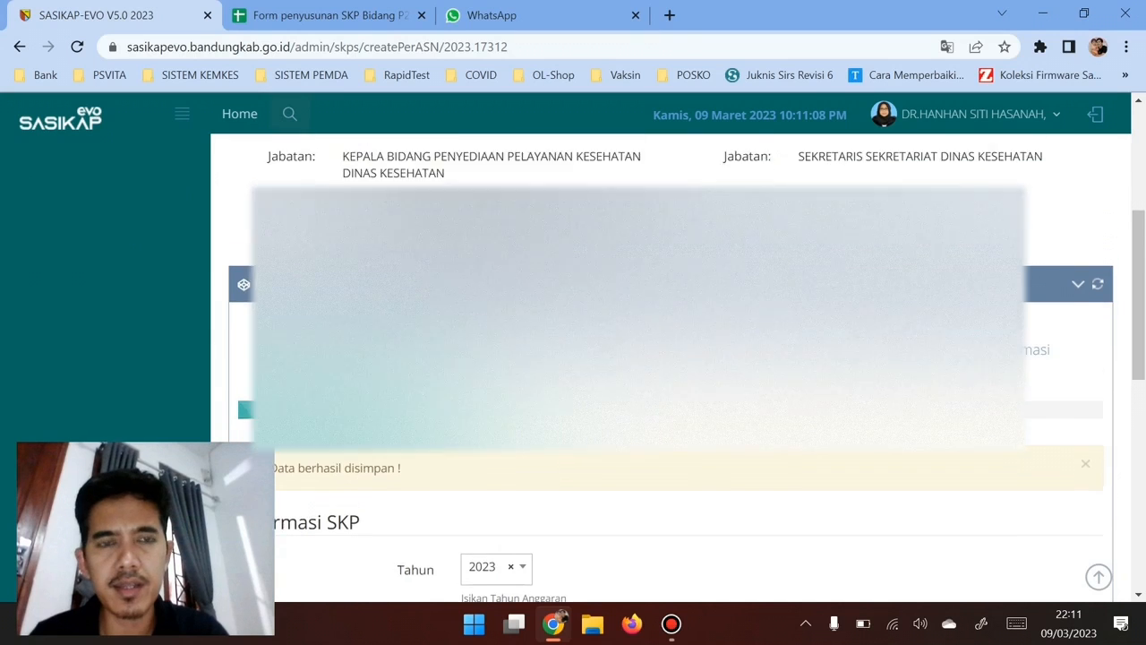
pyautogui.scroll(-3, 670, 367)
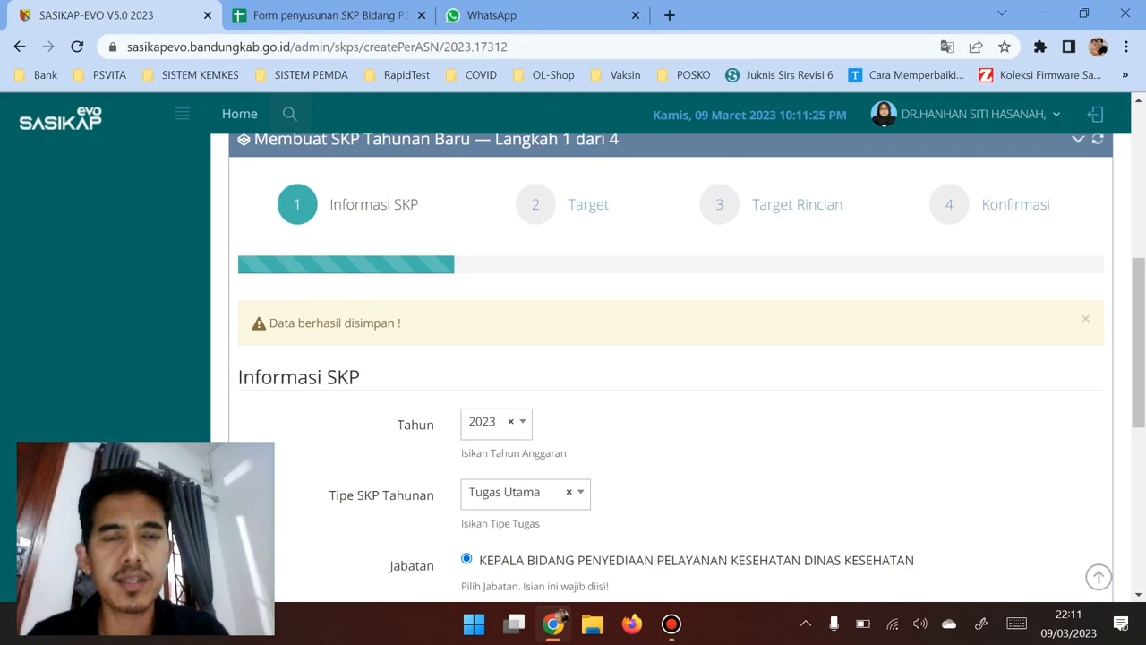
pyautogui.scroll(5, 670, 367)
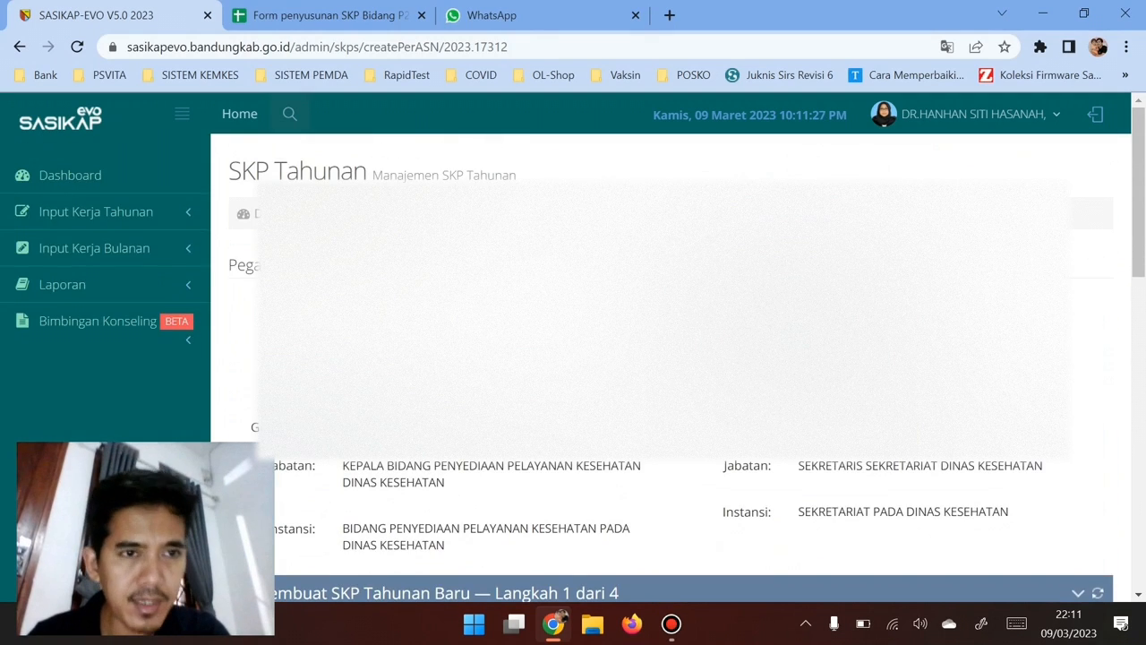
# Step: Open the SKP Tahunan list and filter it by the status Belum Valid
pyautogui.click(95, 212)
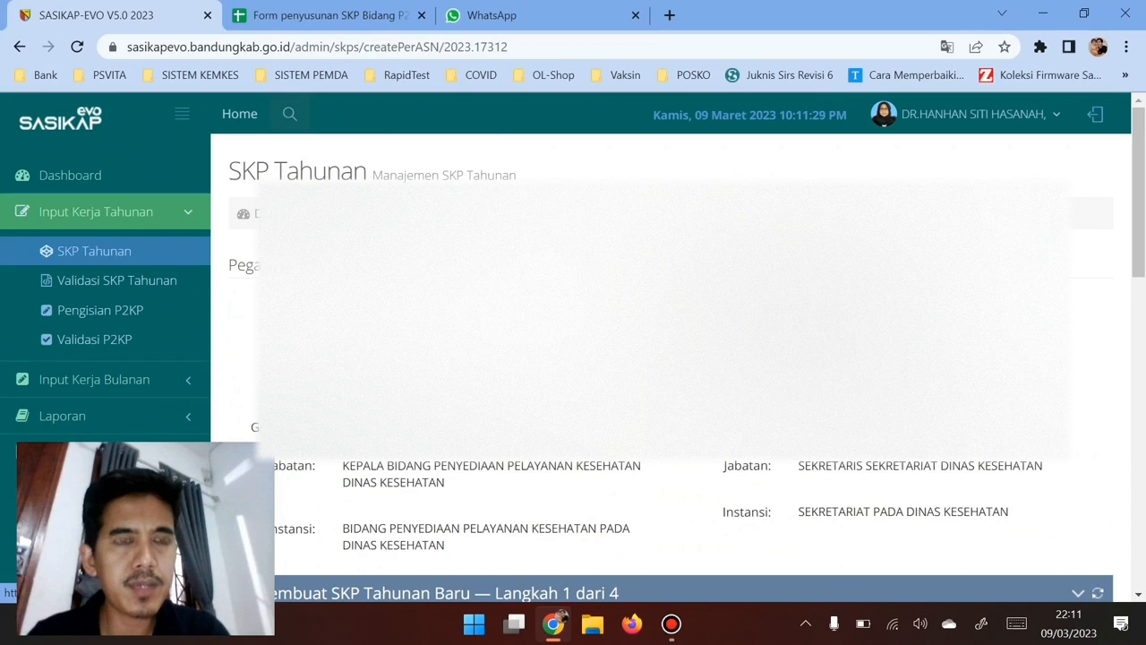
pyautogui.click(94, 250)
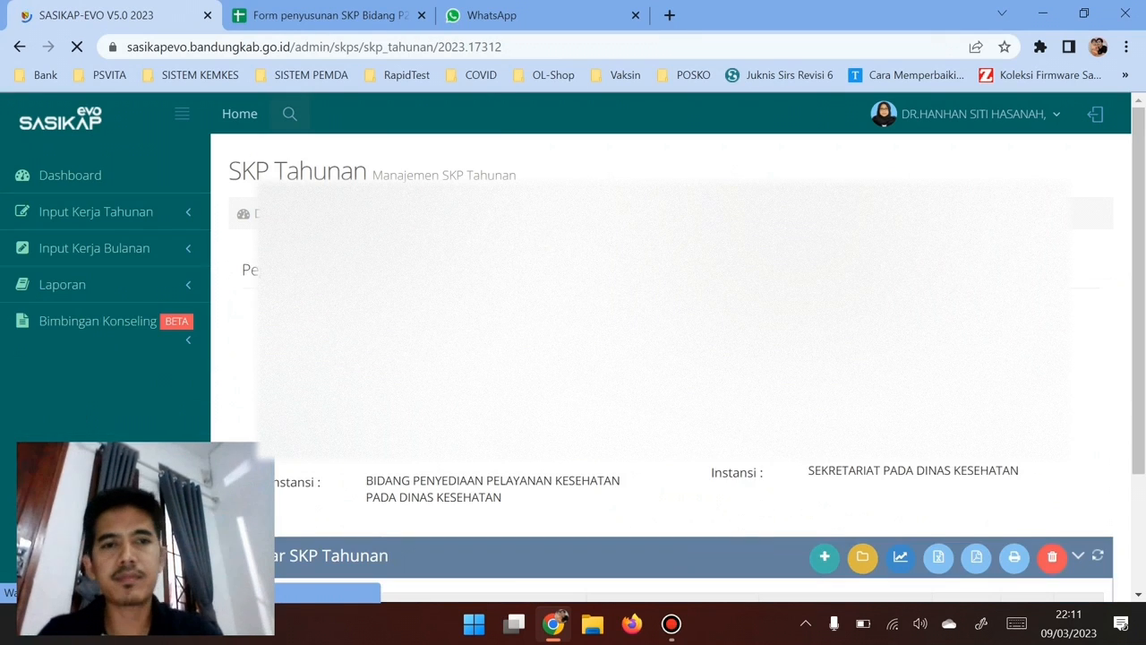
pyautogui.scroll(-6, 671, 358)
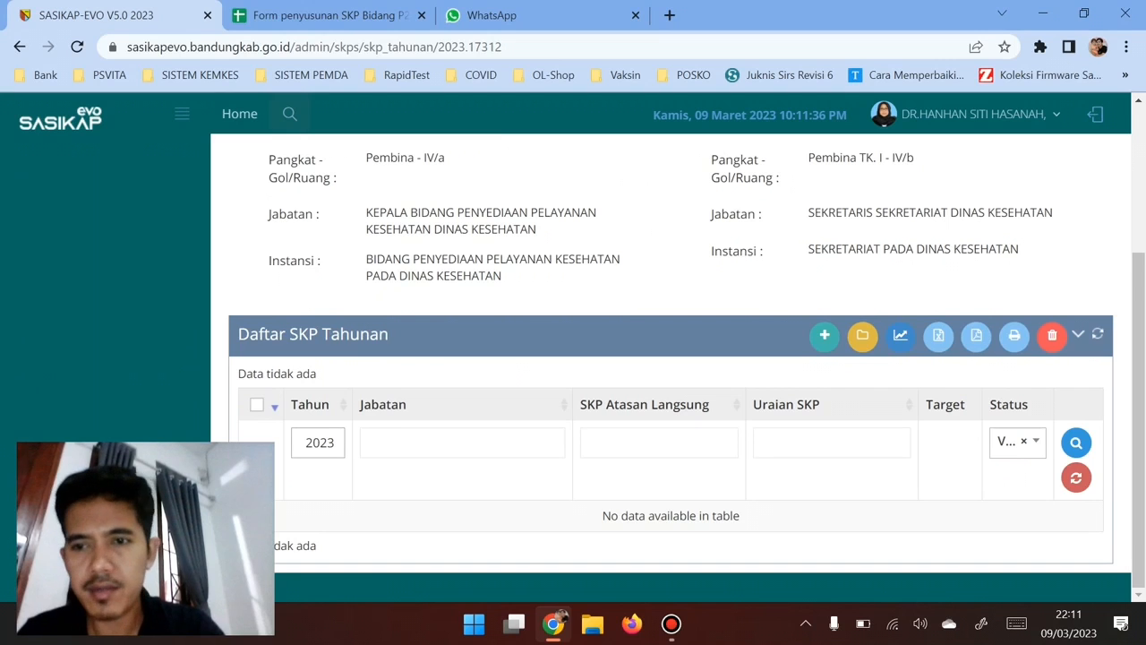
pyautogui.click(1015, 441)
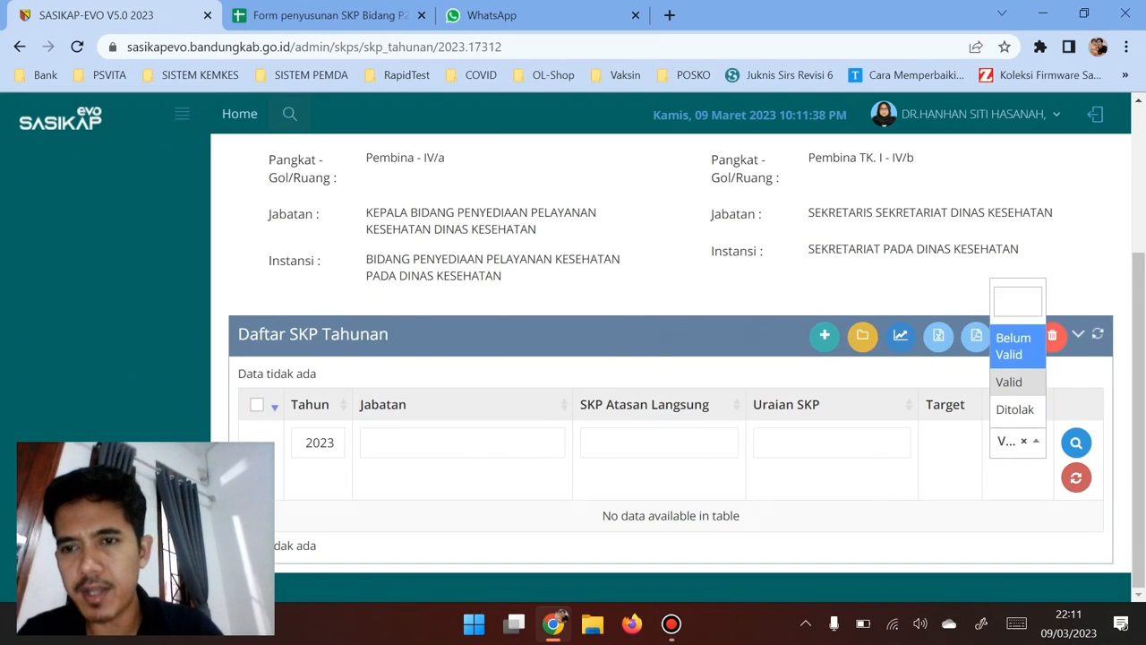
pyautogui.click(1013, 345)
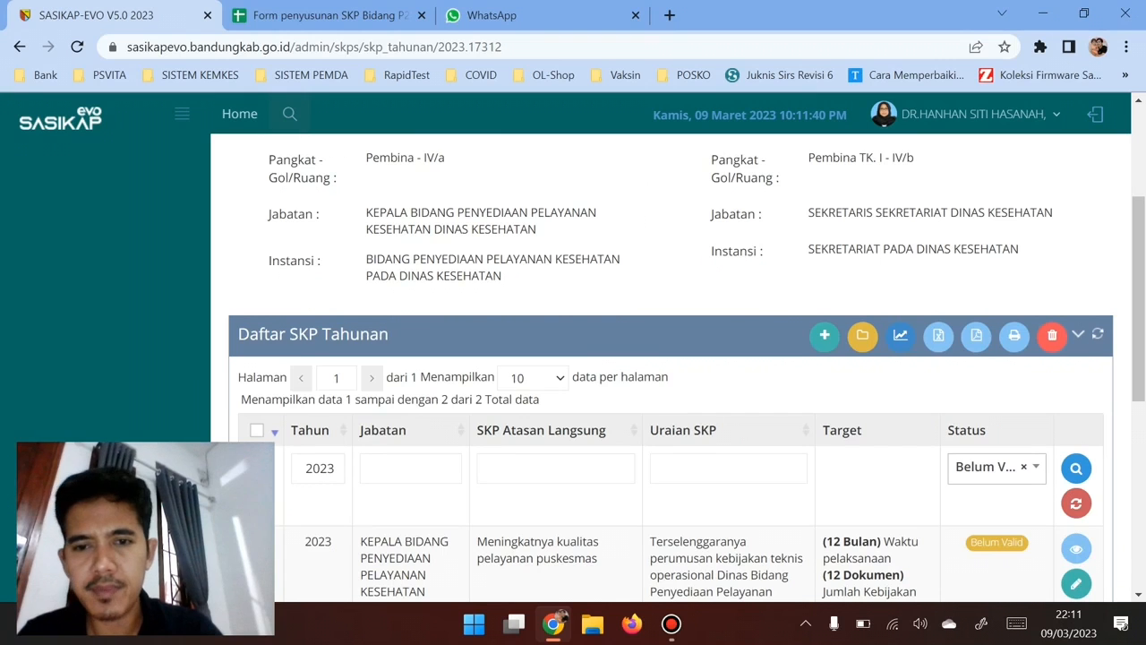
# Step: Compare the Uraian SKP texts of the saved 2023 entries in Daftar SKP Tahunan
pyautogui.scroll(-5, 671, 367)
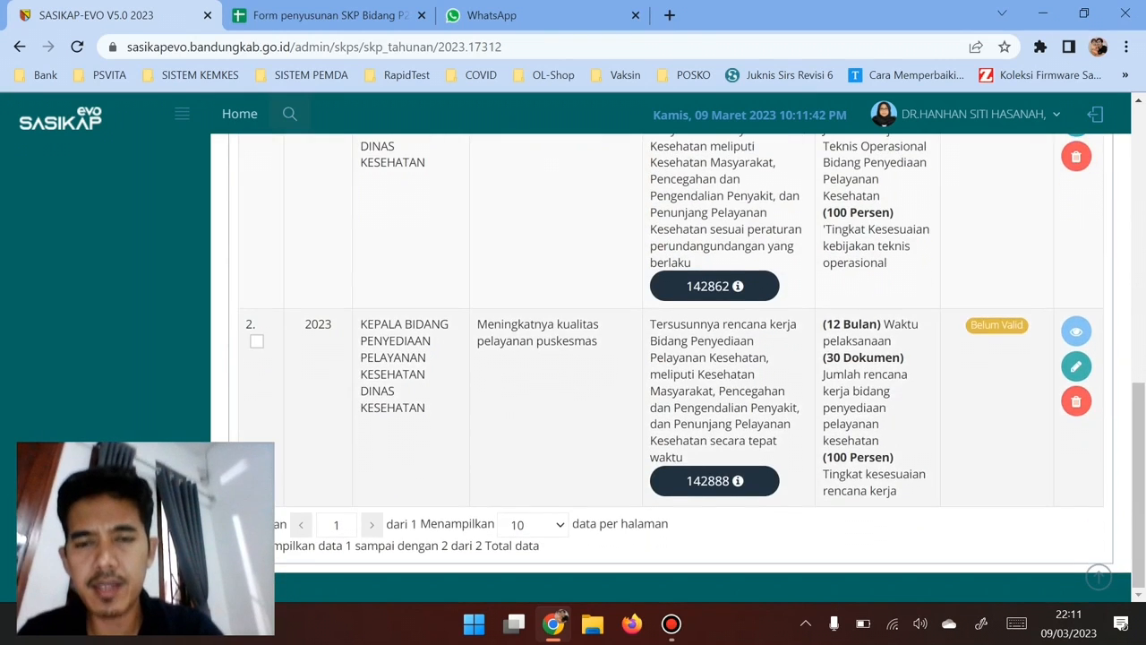
pyautogui.scroll(2, 671, 367)
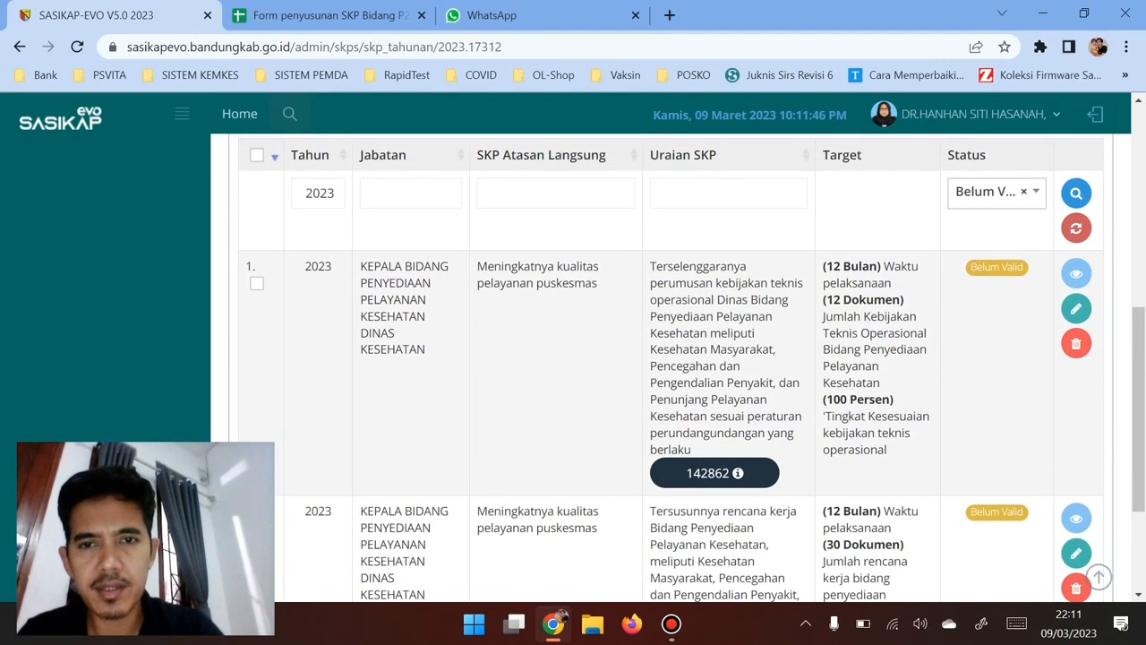
pyautogui.moveTo(761, 400); pyautogui.dragTo(692, 317)
pyautogui.scroll(-2, 694, 331)
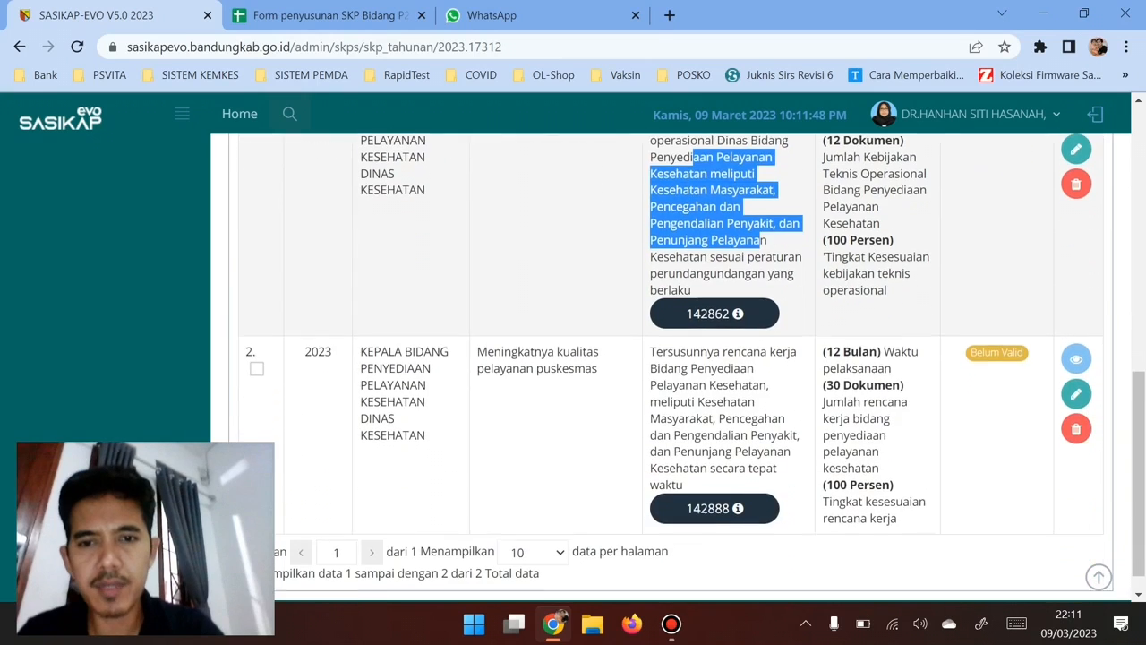
pyautogui.click(717, 412)
pyautogui.moveTo(689, 368); pyautogui.dragTo(697, 401)
pyautogui.click(699, 403)
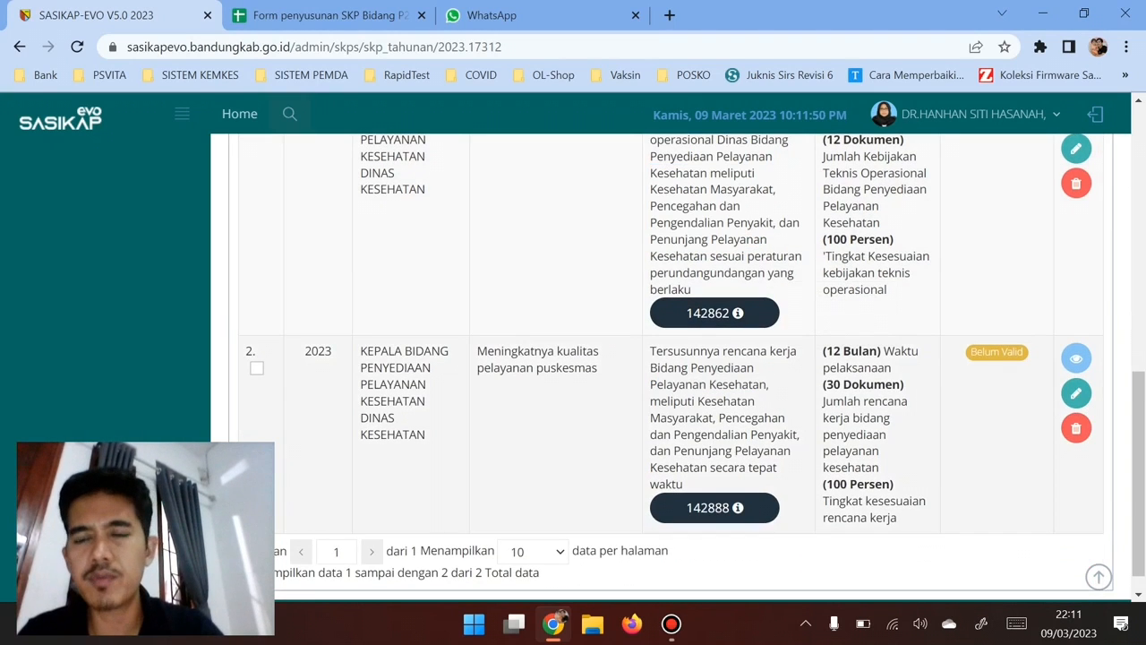
# Step: Check the option for adding a new SKP and review the targets and validation status of the listed entries
pyautogui.scroll(2, 671, 367)
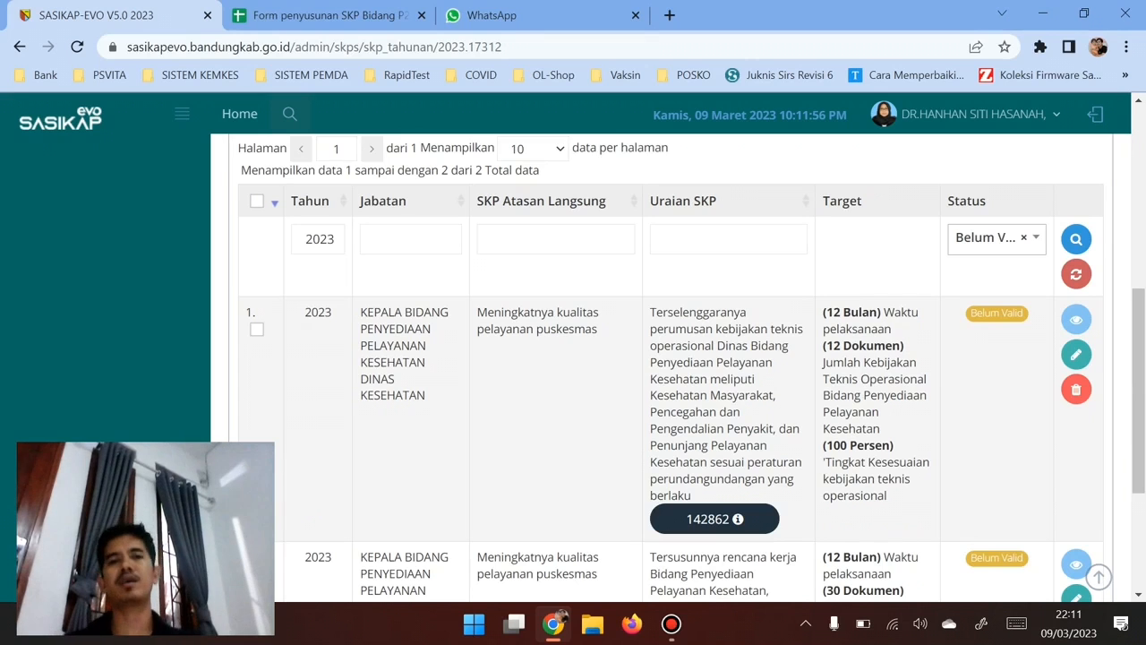
pyautogui.scroll(1, 671, 367)
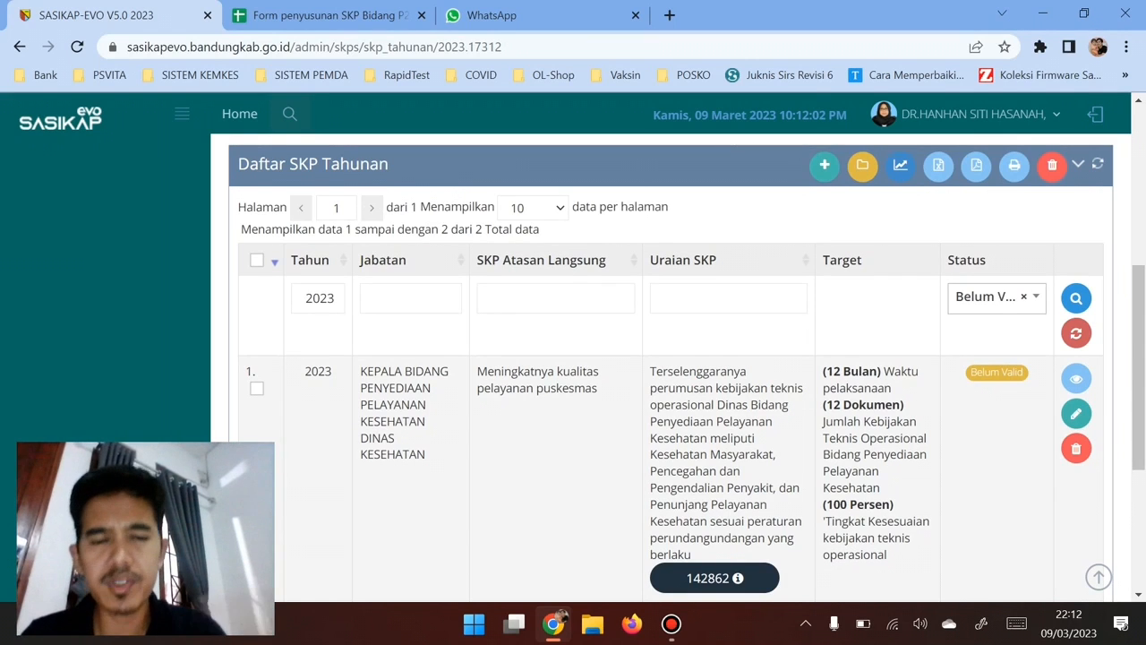
pyautogui.scroll(1, 671, 367)
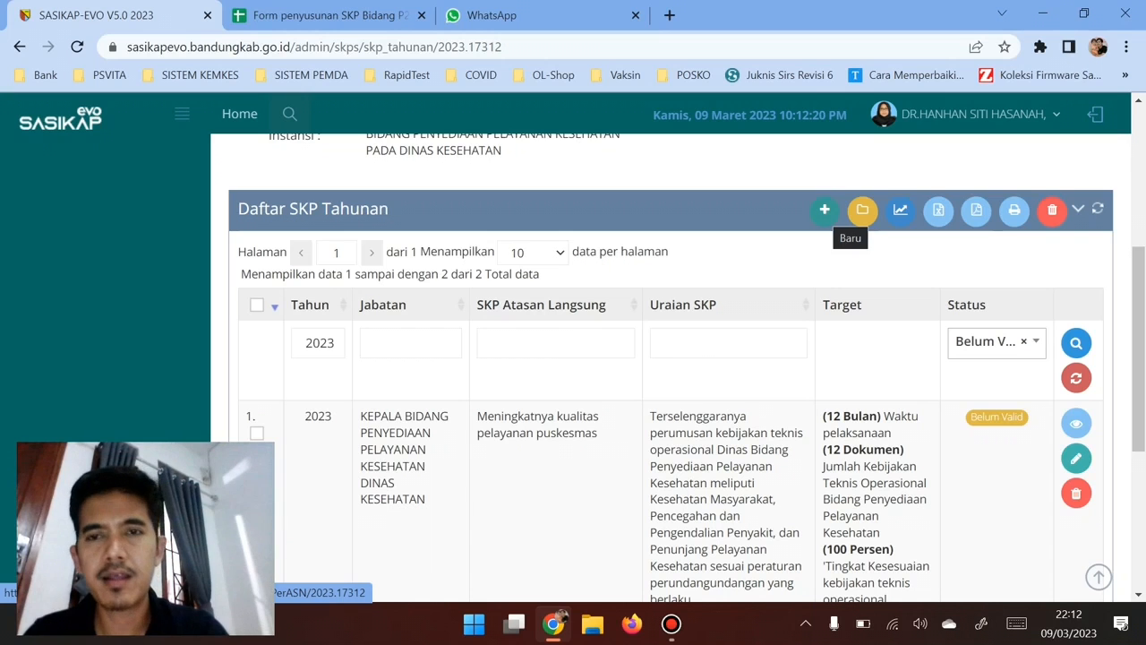
pyautogui.scroll(-2, 862, 215)
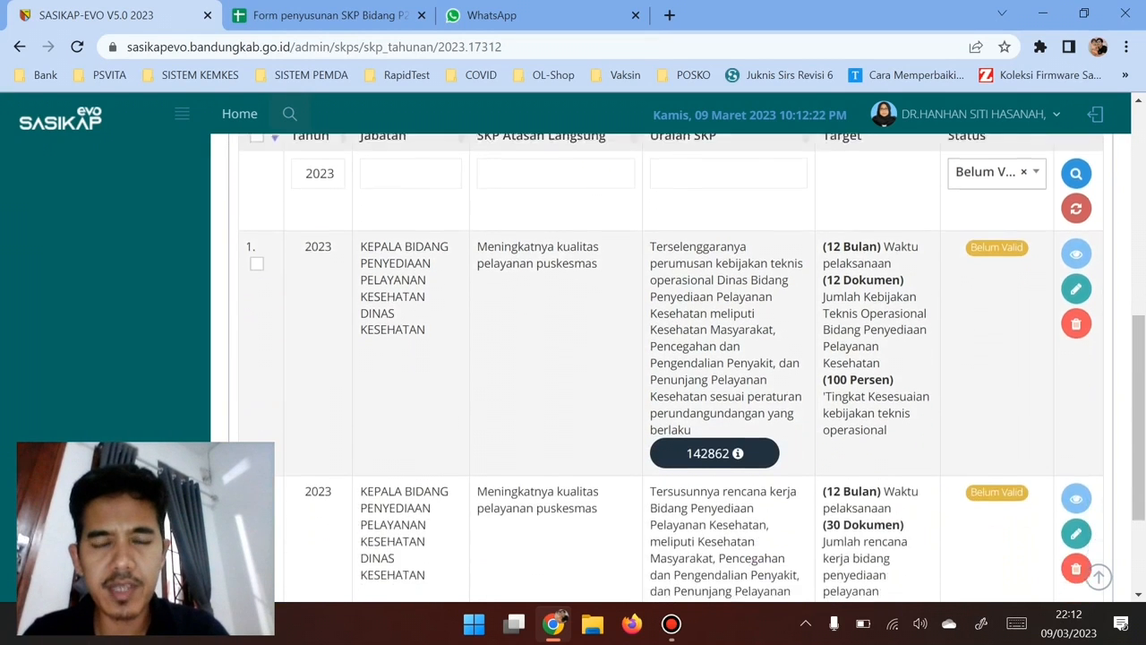
pyautogui.scroll(-1, 672, 367)
pyautogui.scroll(1, 671, 367)
pyautogui.scroll(-1, 672, 367)
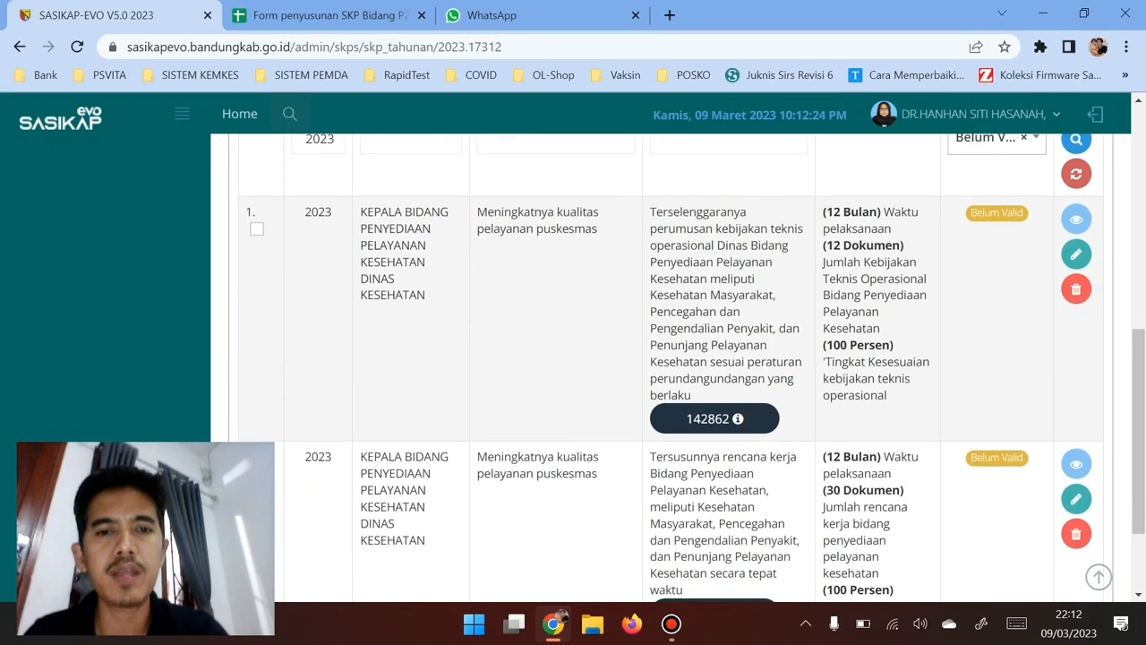
pyautogui.scroll(-1, 671, 367)
pyautogui.scroll(1, 672, 367)
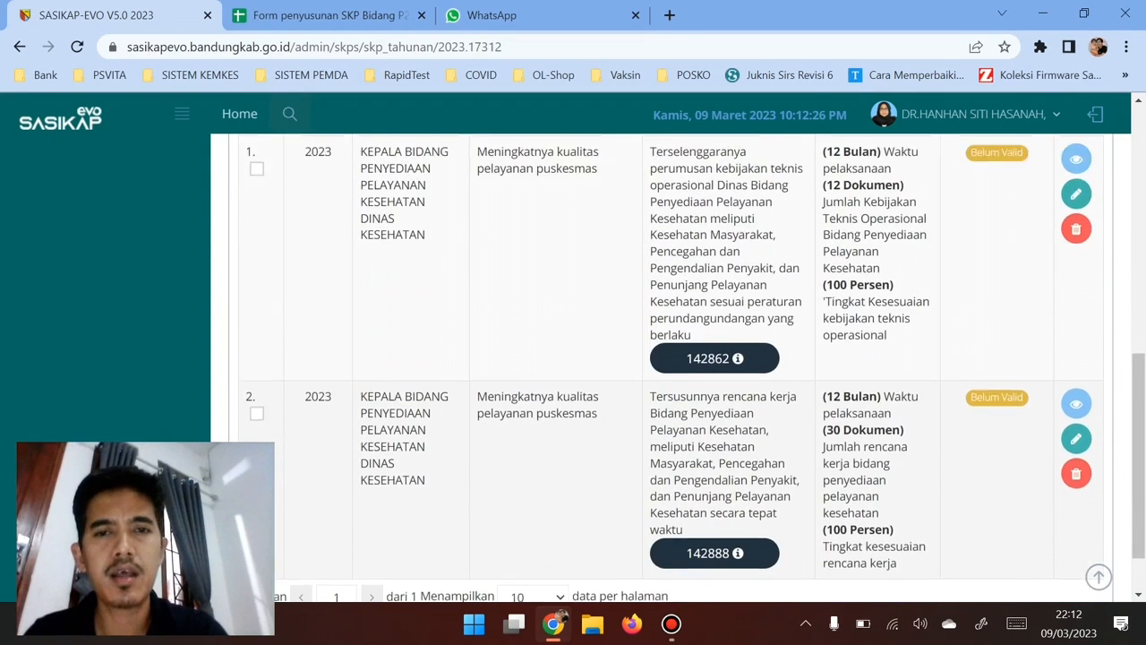
pyautogui.scroll(1, 671, 367)
pyautogui.scroll(-1, 671, 367)
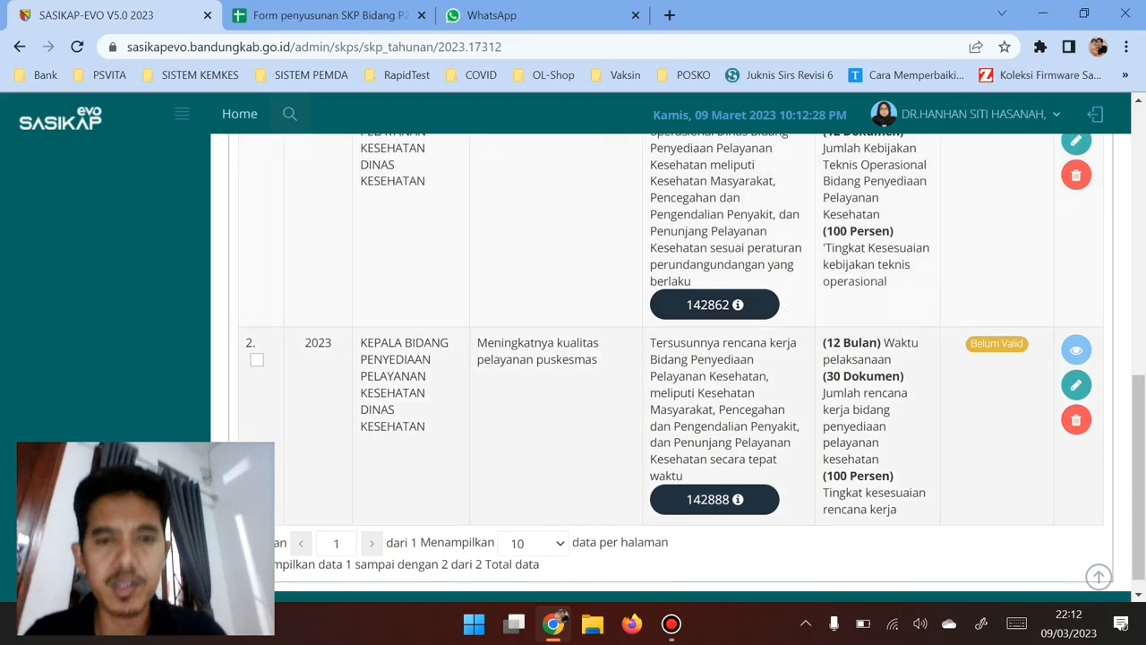
pyautogui.scroll(1, 671, 367)
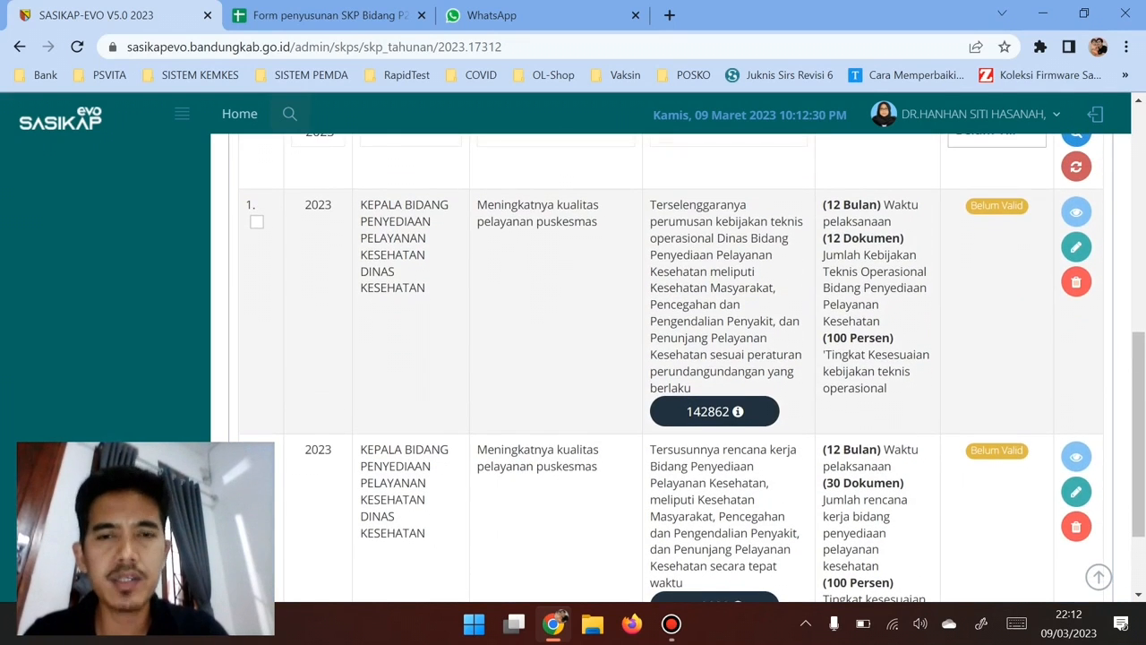
pyautogui.scroll(-1, 671, 367)
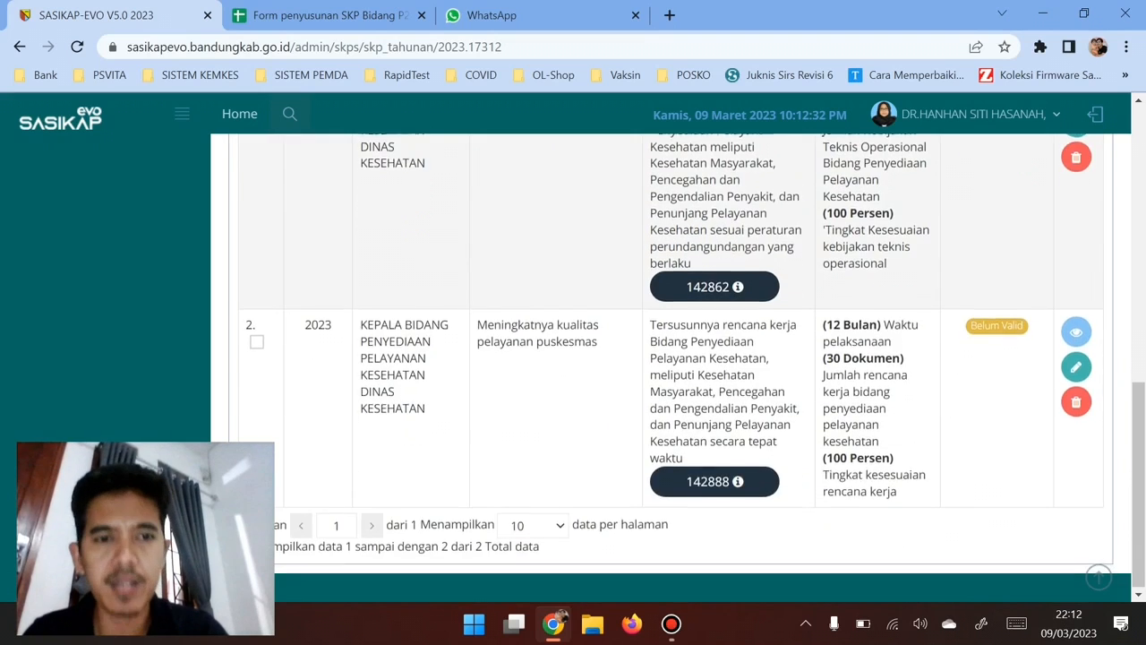
# Step: Open the Lampiran SKP Tahunan form and highlight the heading of its Dukungan Sumber Daya section
pyautogui.scroll(1, 671, 367)
pyautogui.scroll(4, 672, 367)
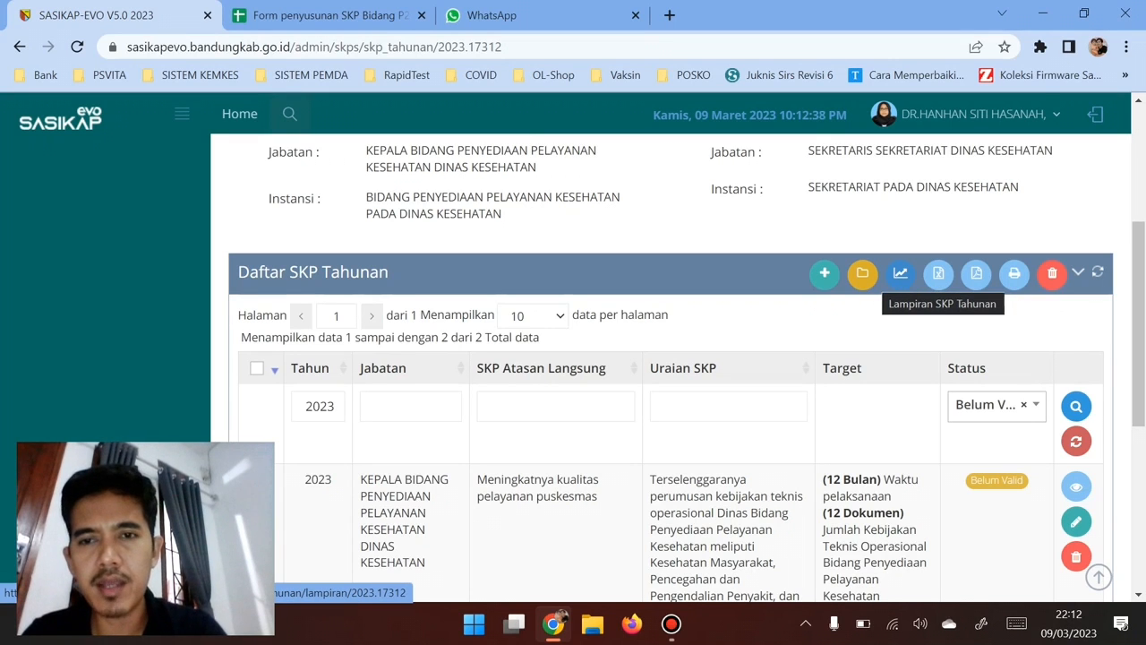
pyautogui.click(938, 273)
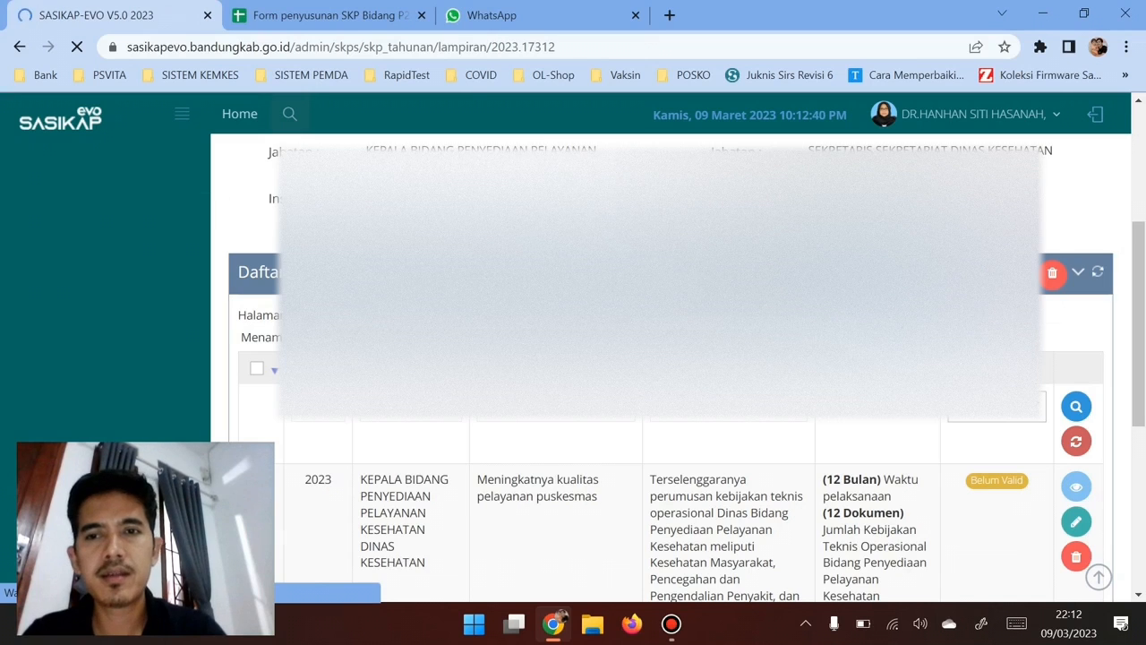
pyautogui.scroll(-1, 670, 376)
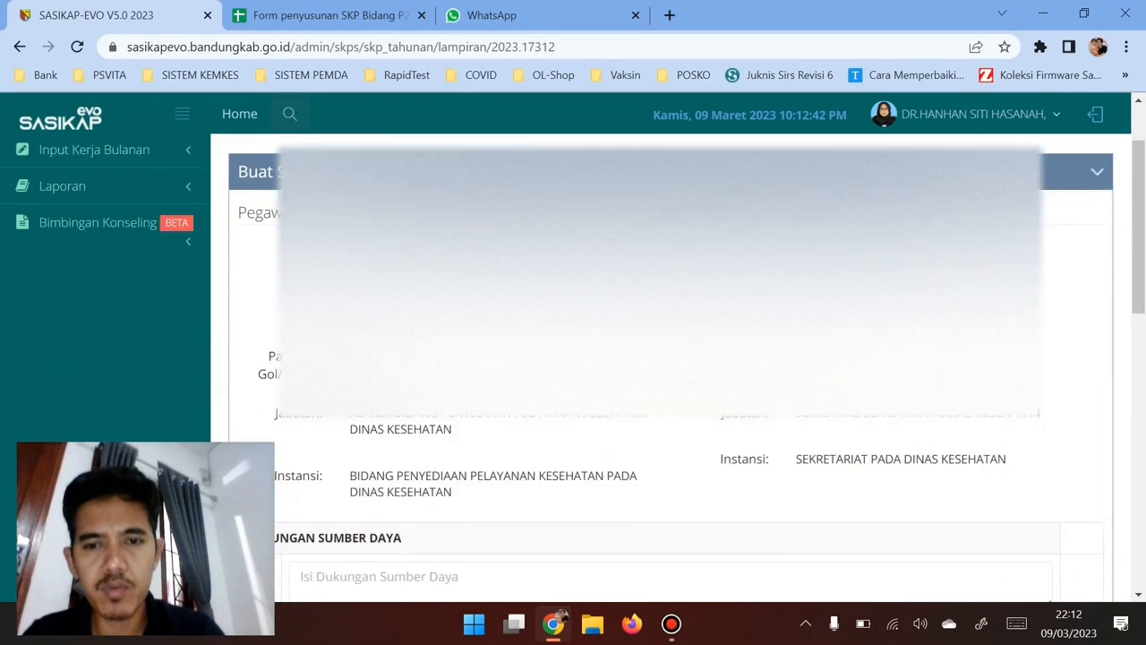
pyautogui.scroll(-3, 670, 376)
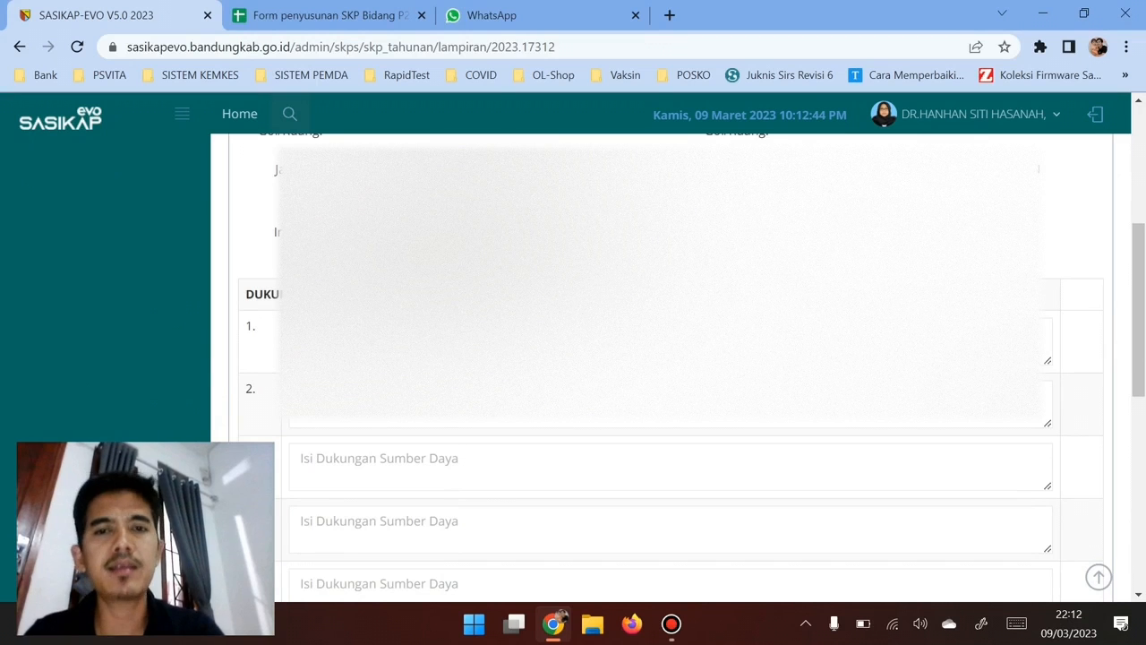
pyautogui.scroll(-1, 670, 376)
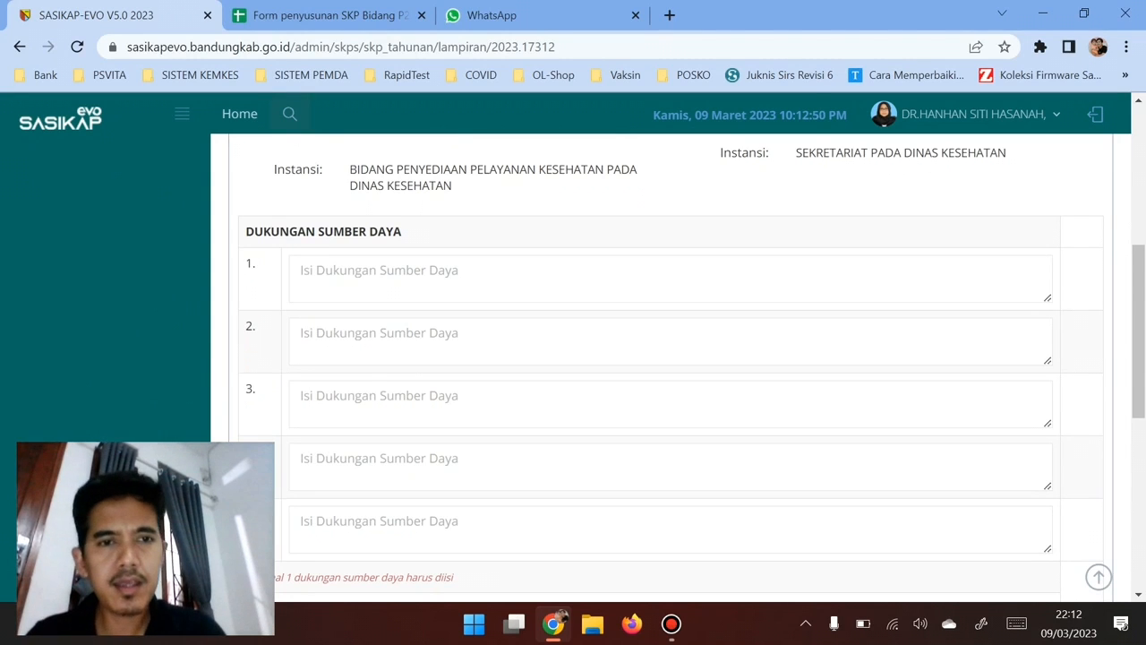
pyautogui.moveTo(402, 232); pyautogui.dragTo(247, 232)
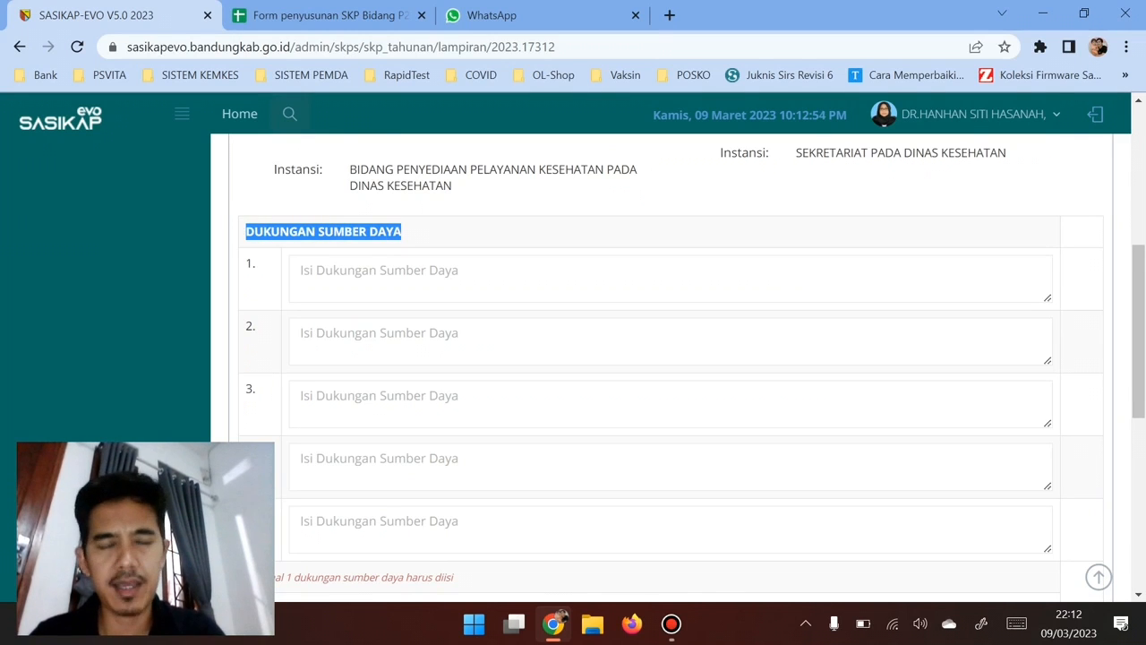
# Step: Check the note on the minimum number of Dukungan Sumber Daya entries that must be filled in
pyautogui.click(379, 271)
pyautogui.scroll(-1, 380, 286)
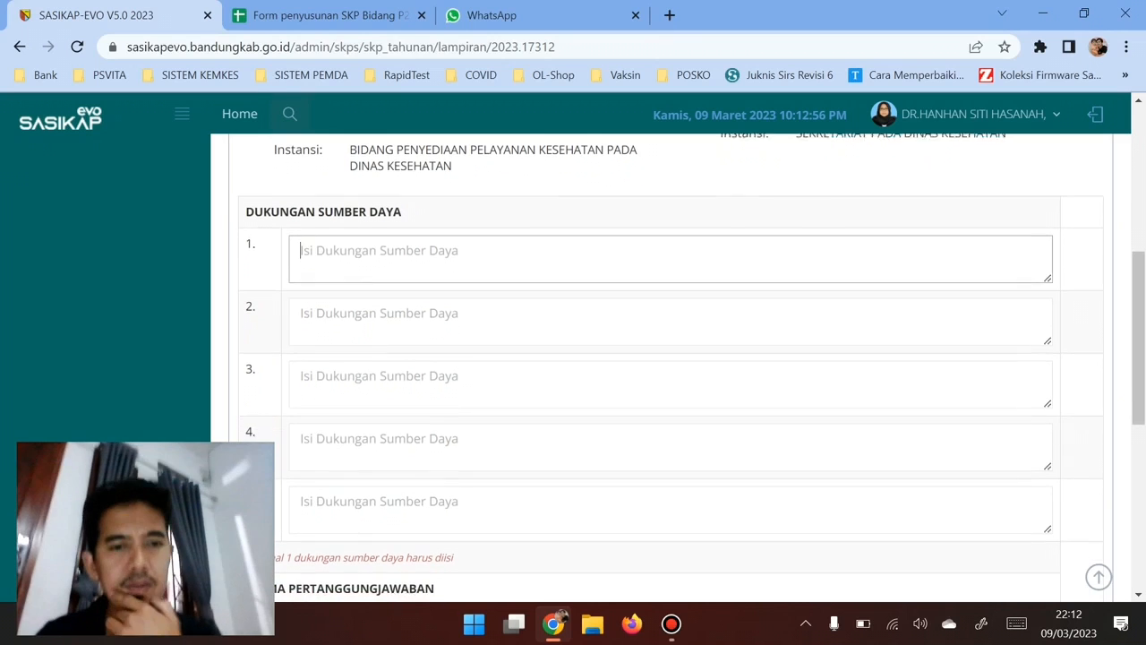
pyautogui.scroll(-1, 380, 287)
pyautogui.moveTo(262, 551); pyautogui.dragTo(453, 551)
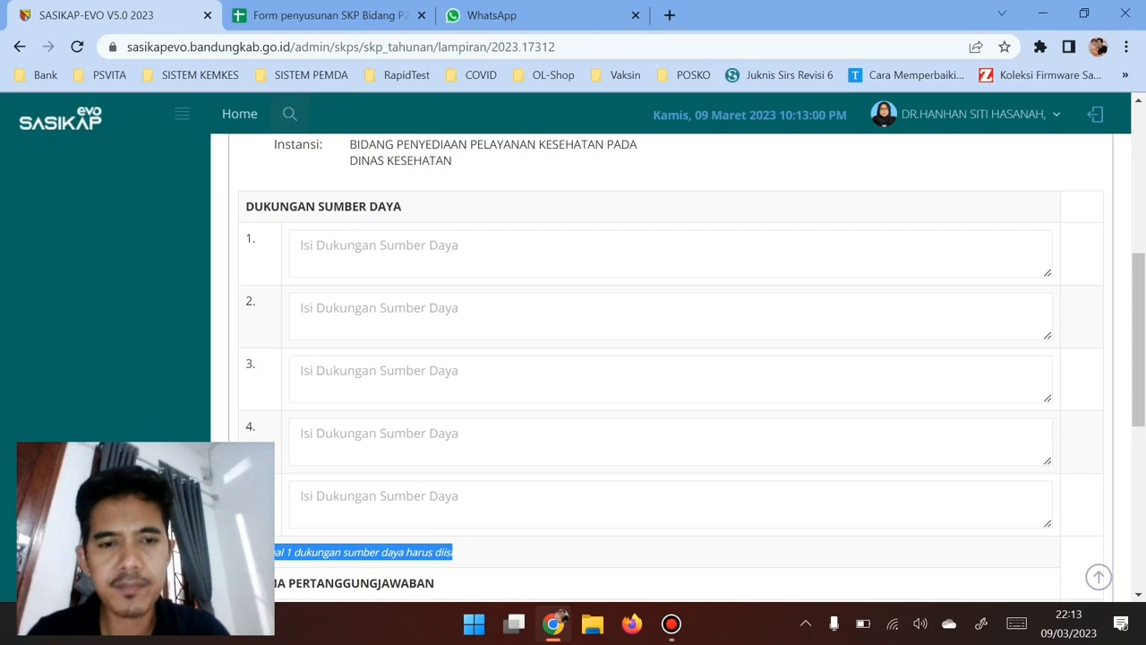
pyautogui.click(455, 551)
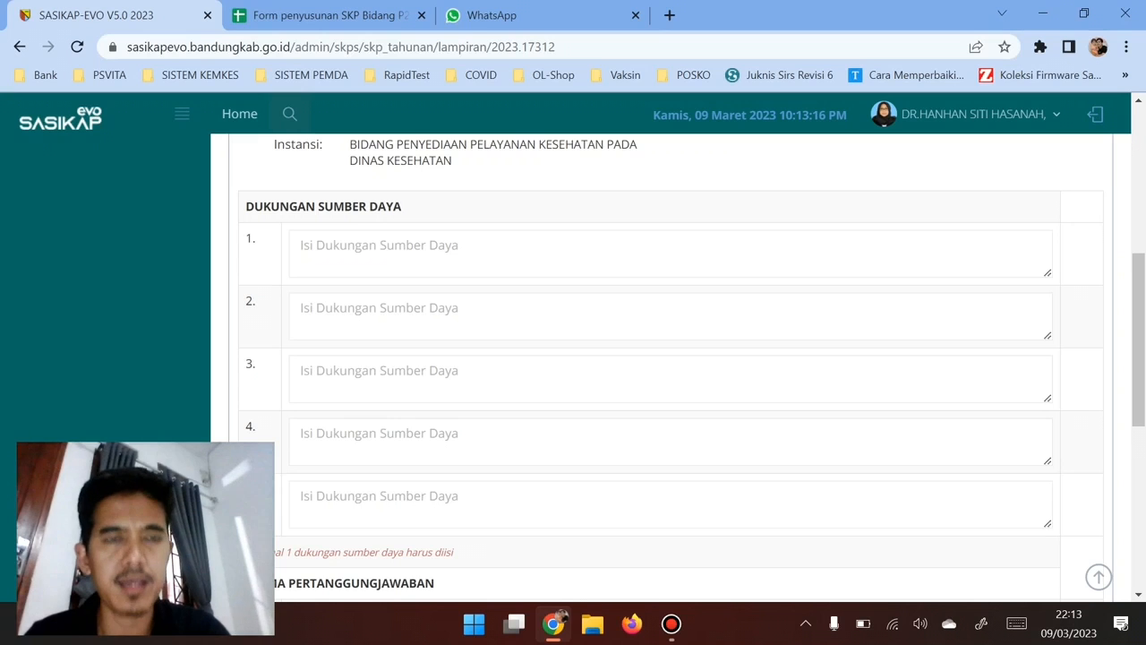
# Step: Enter "Memerlukan dukungan pegawai yang kompeten" as the first Dukungan Sumber Daya
pyautogui.click(302, 246)
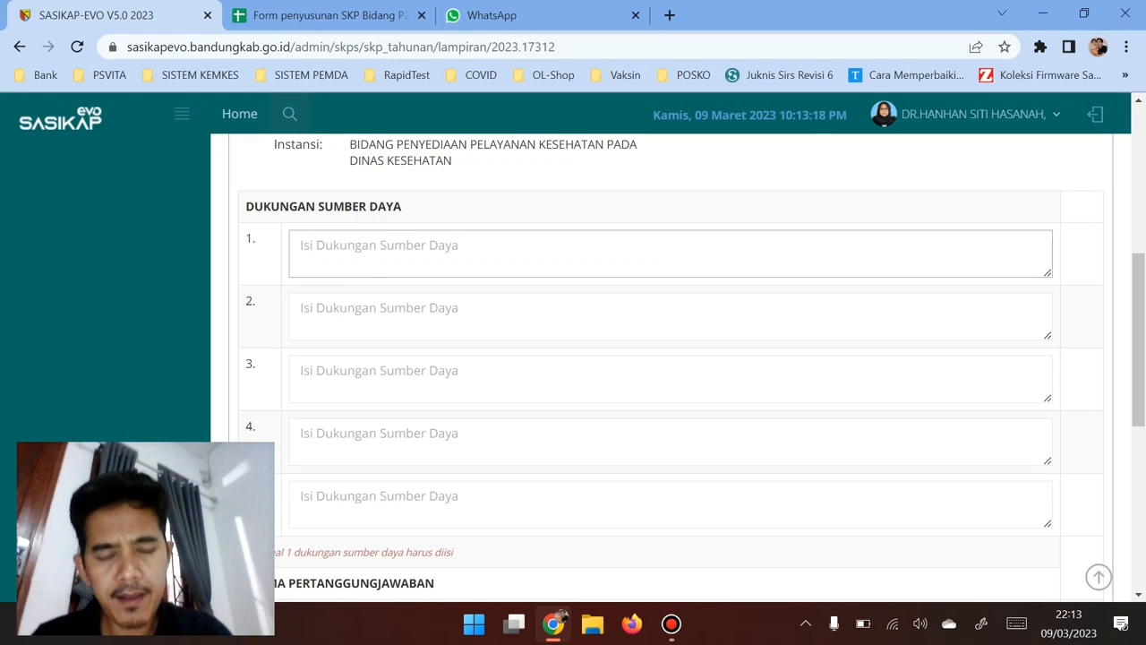
pyautogui.write('M')
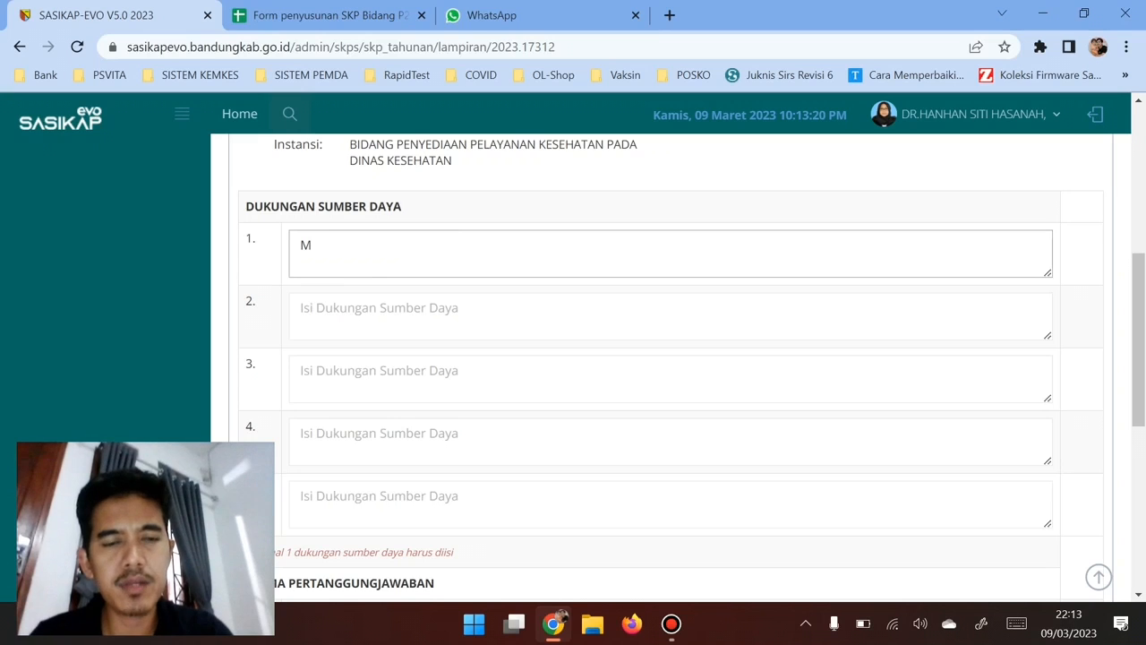
pyautogui.write('e')
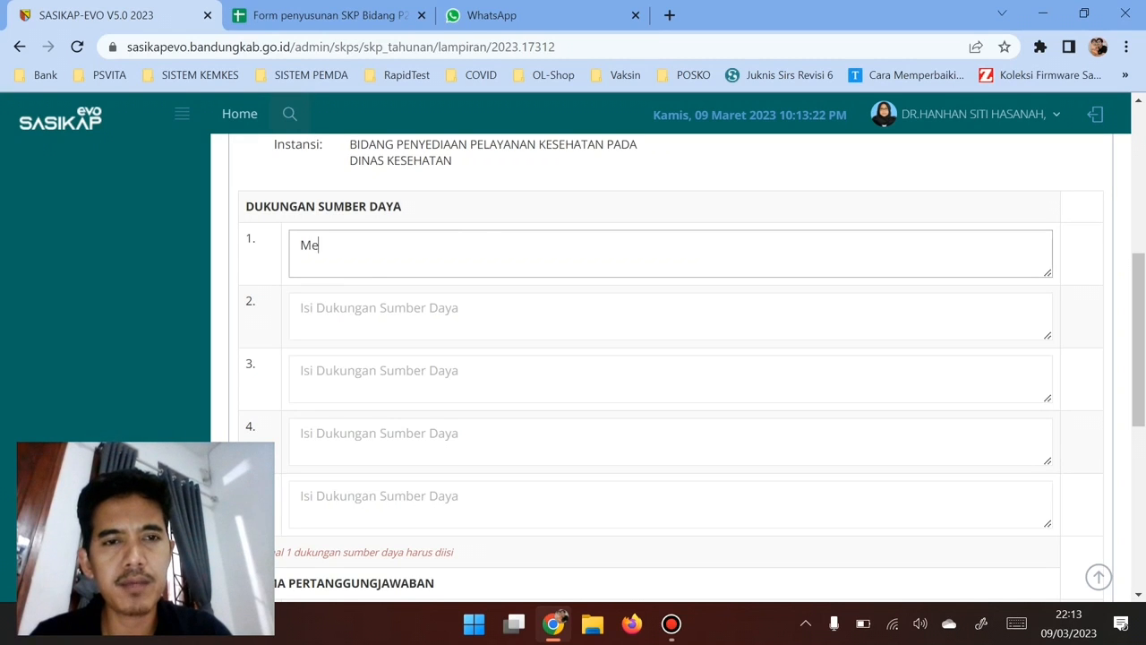
pyautogui.write('merlu')
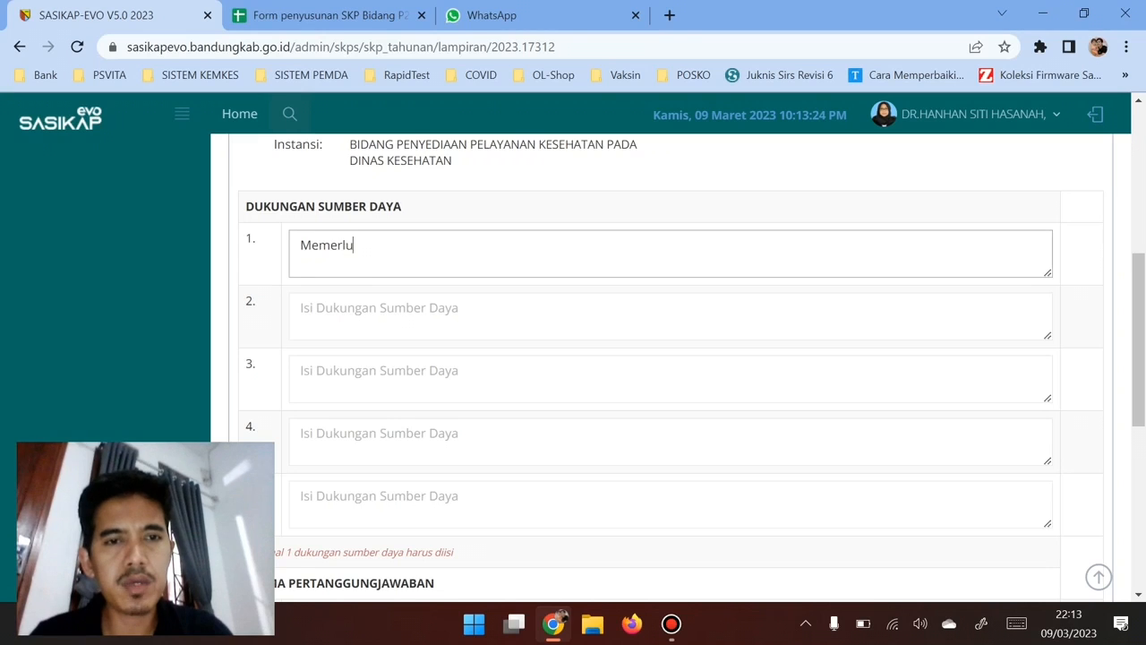
pyautogui.write('kan dukungan ')
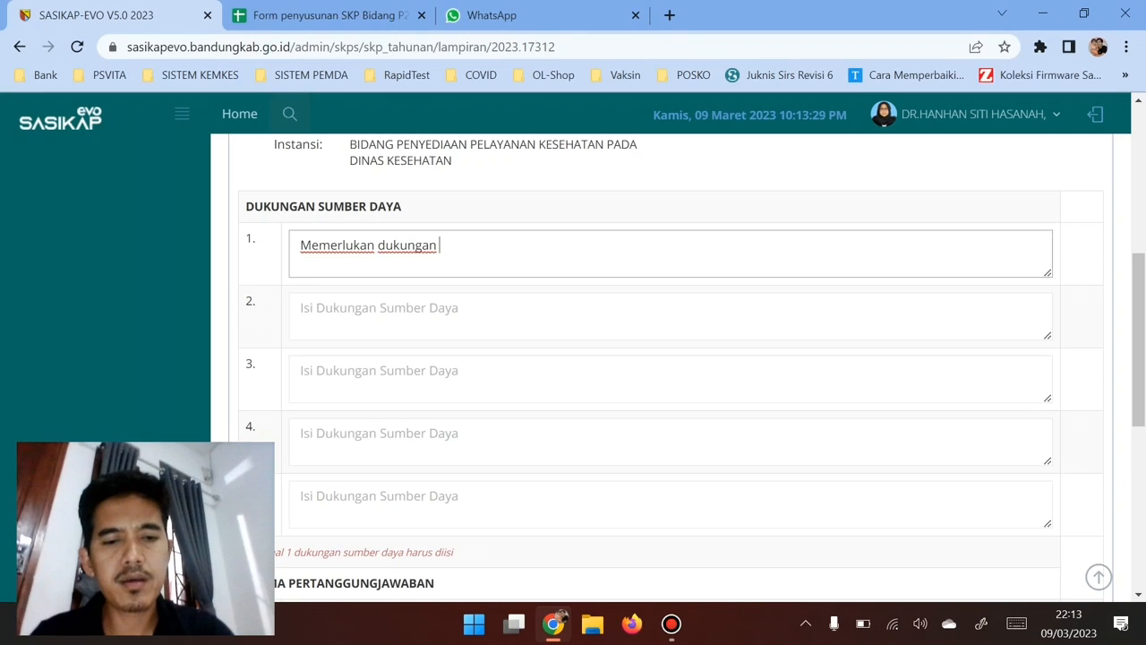
pyautogui.write('pegawai ')
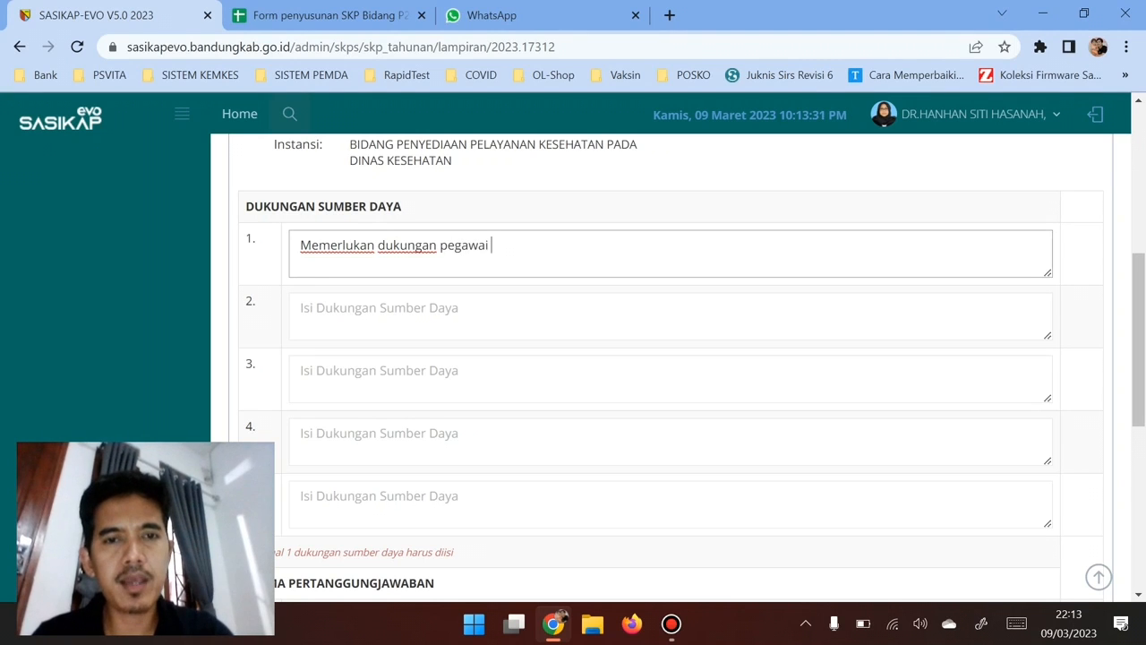
pyautogui.write('yang kompeten')
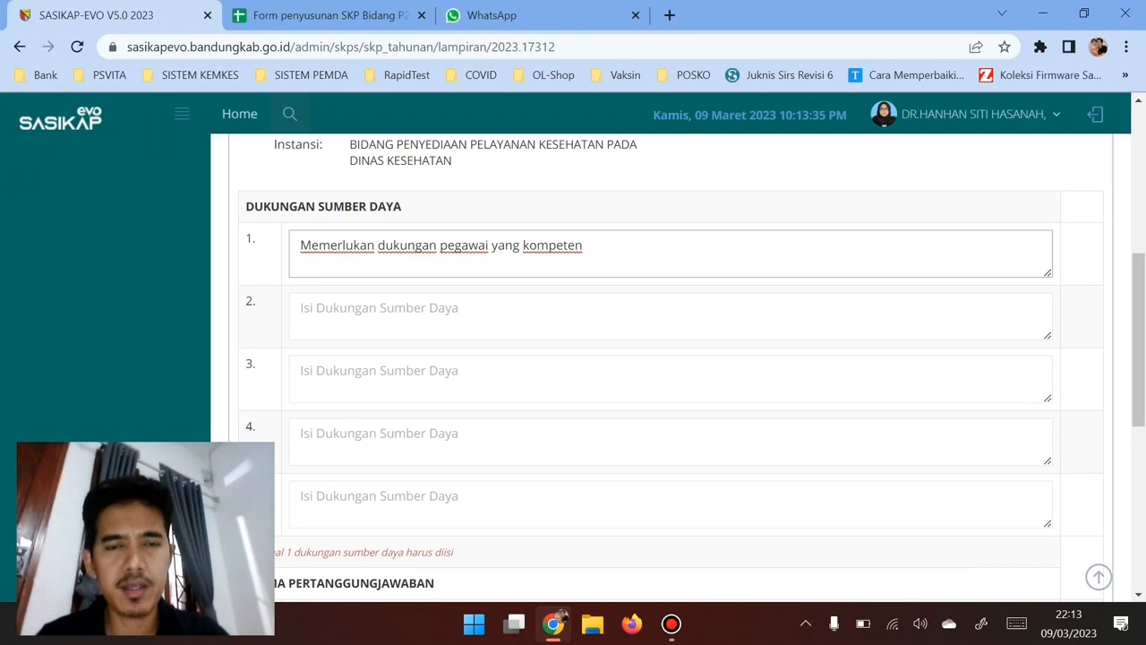
# Step: Enter "Membutuhkan sarana dan prasaran untuk melaksanakan tugas jabatan Kepala Bidang Penyediaan Pelayanan Kesehatan" as the second Dukungan Sumber Daya
pyautogui.press('Tab')
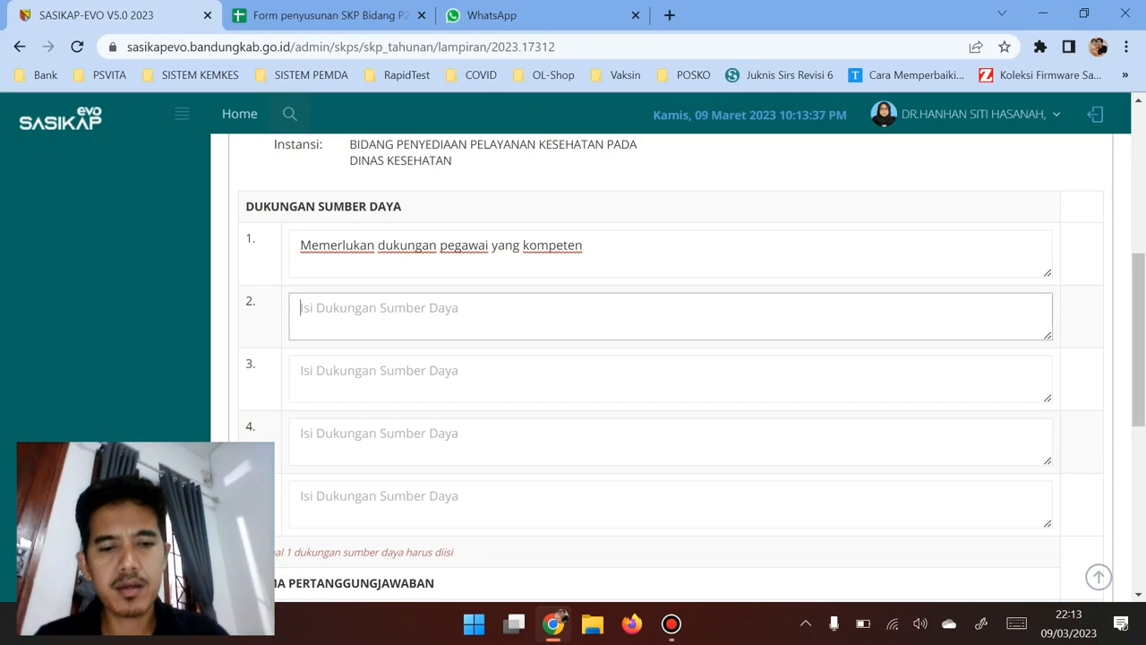
pyautogui.write('Memb')
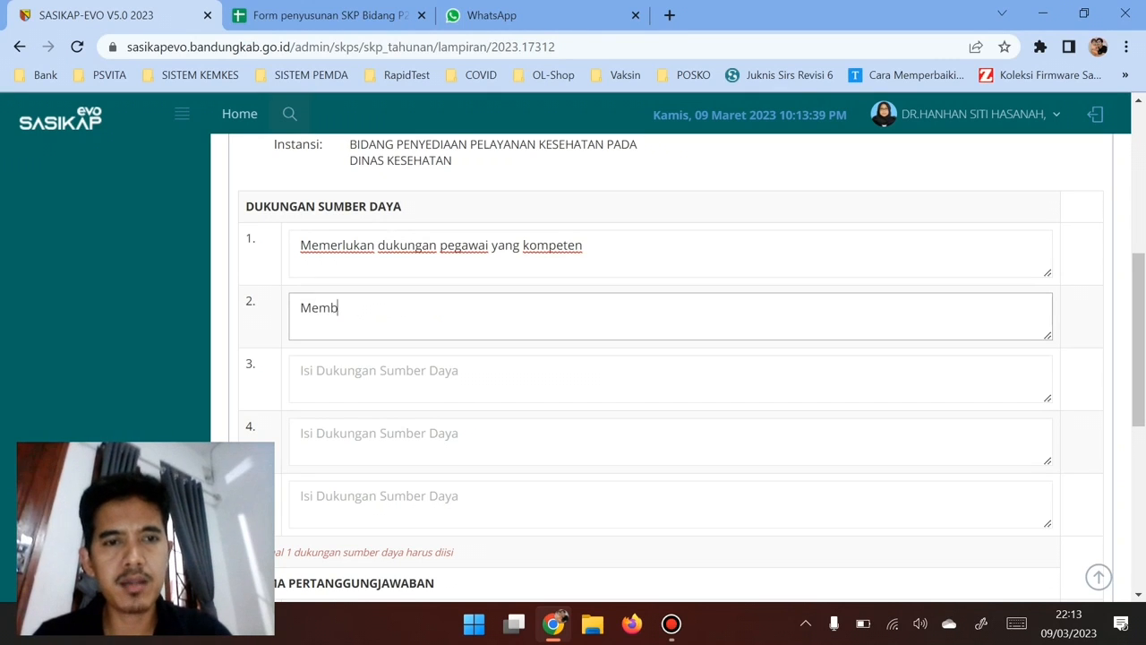
pyautogui.write('utuhkan sa')
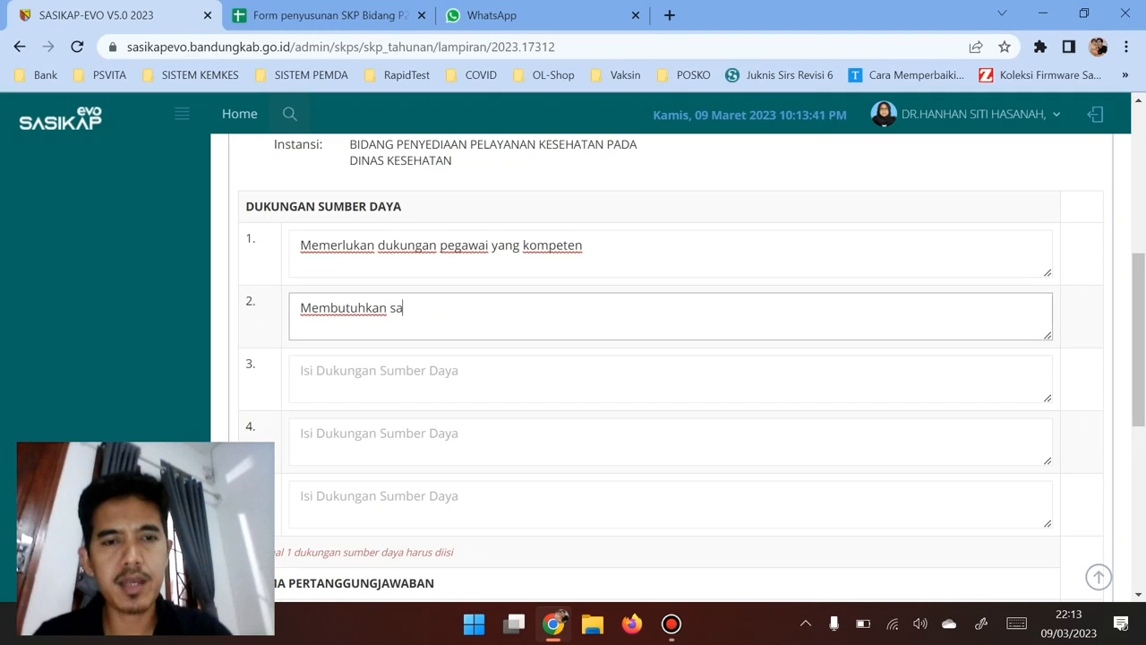
pyautogui.write('rana dan prasa')
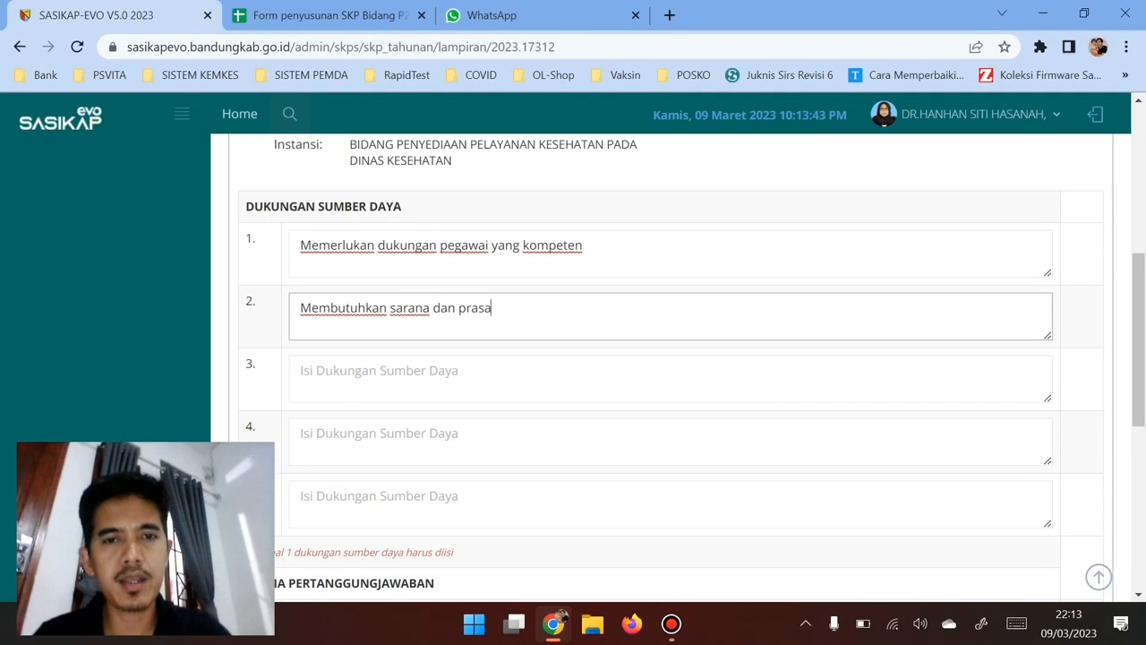
pyautogui.write('ran unut')
pyautogui.press('BackSpace')
pyautogui.press('BackSpace')
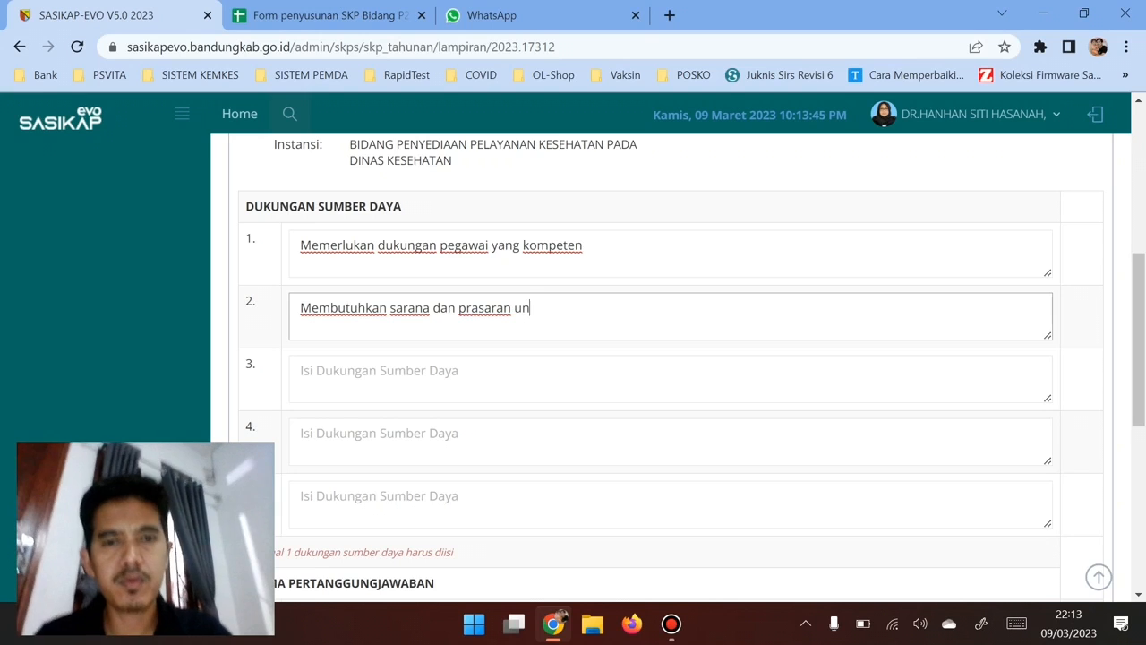
pyautogui.write('tuk melaksanak')
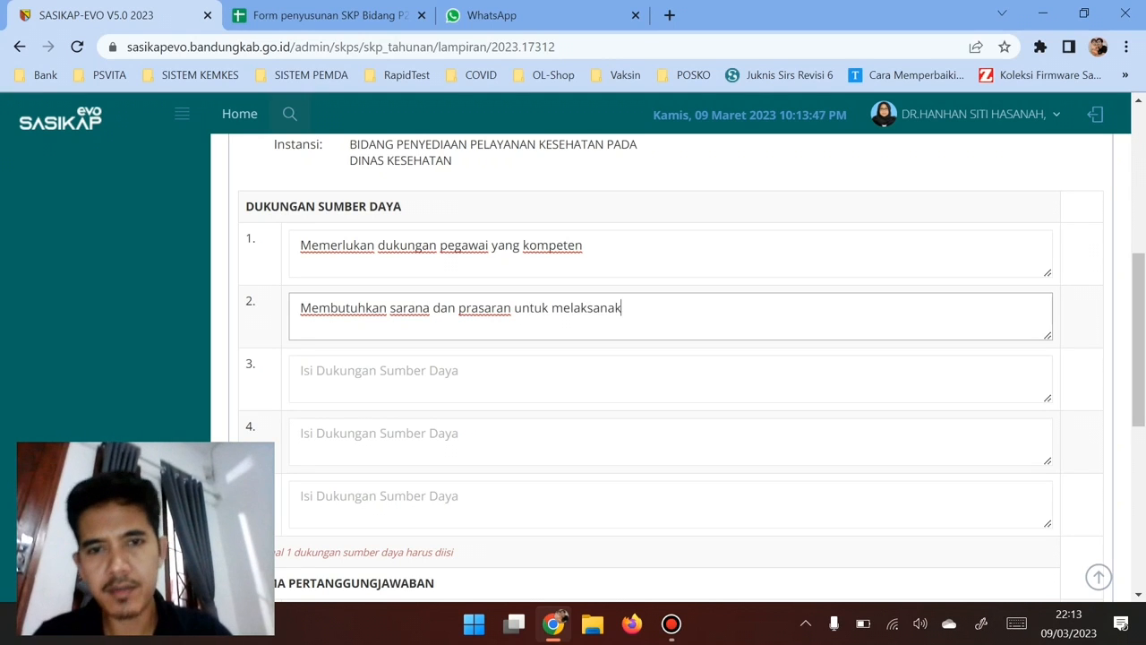
pyautogui.write('an tugas jabat')
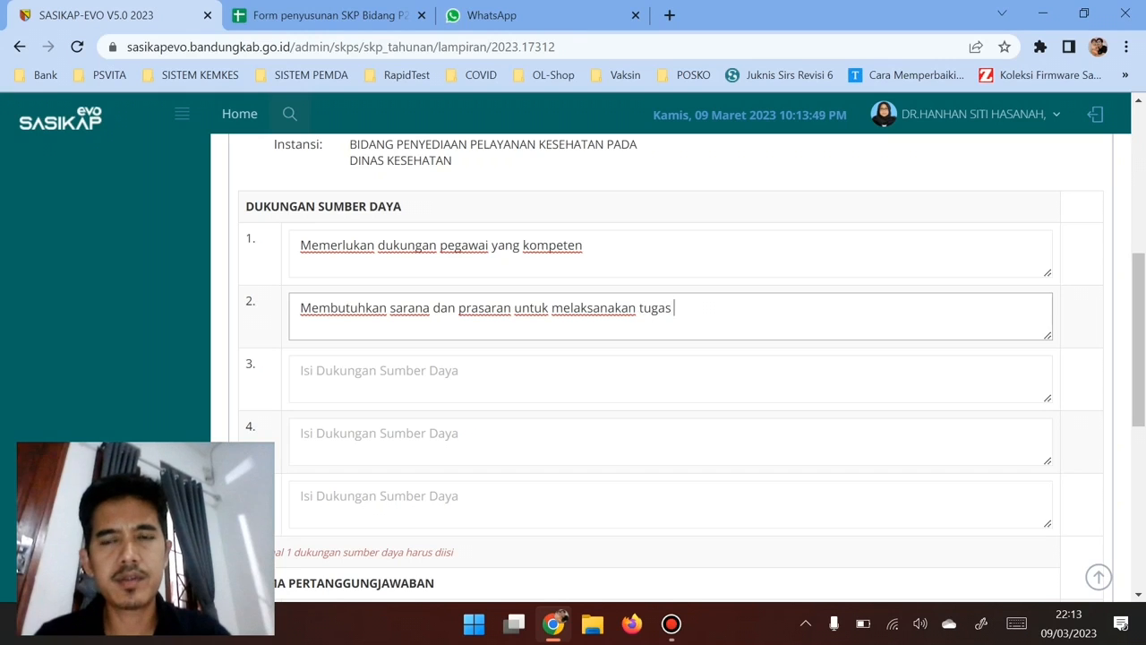
pyautogui.press('BackSpace')
pyautogui.press('BackSpace')
pyautogui.write('atan ')
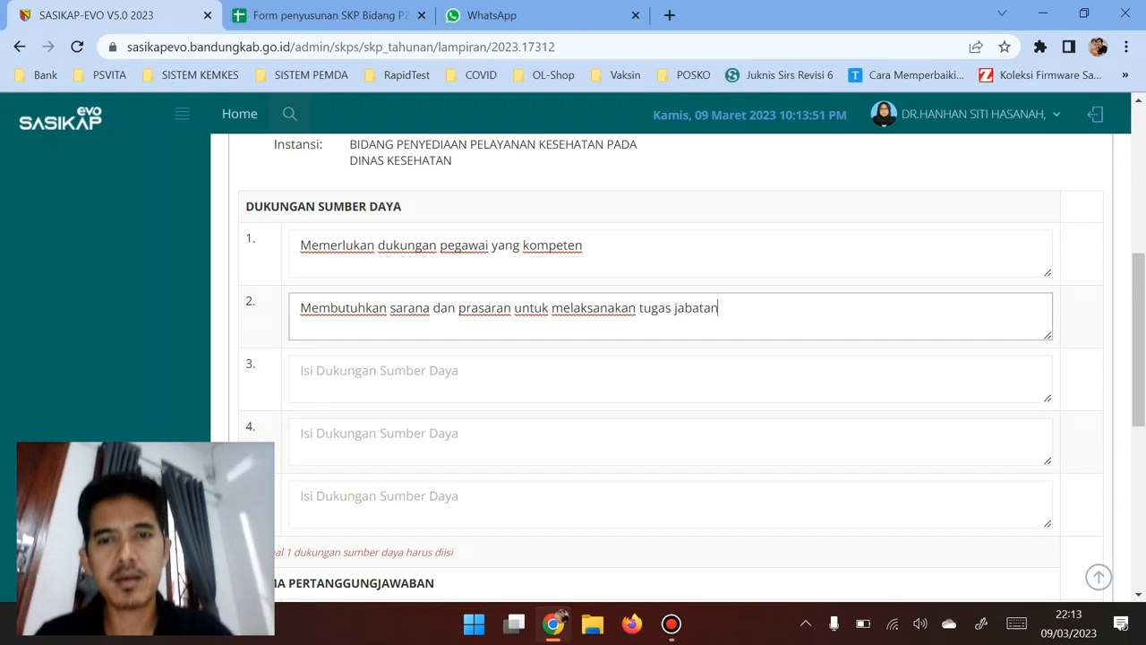
pyautogui.write('Kepal')
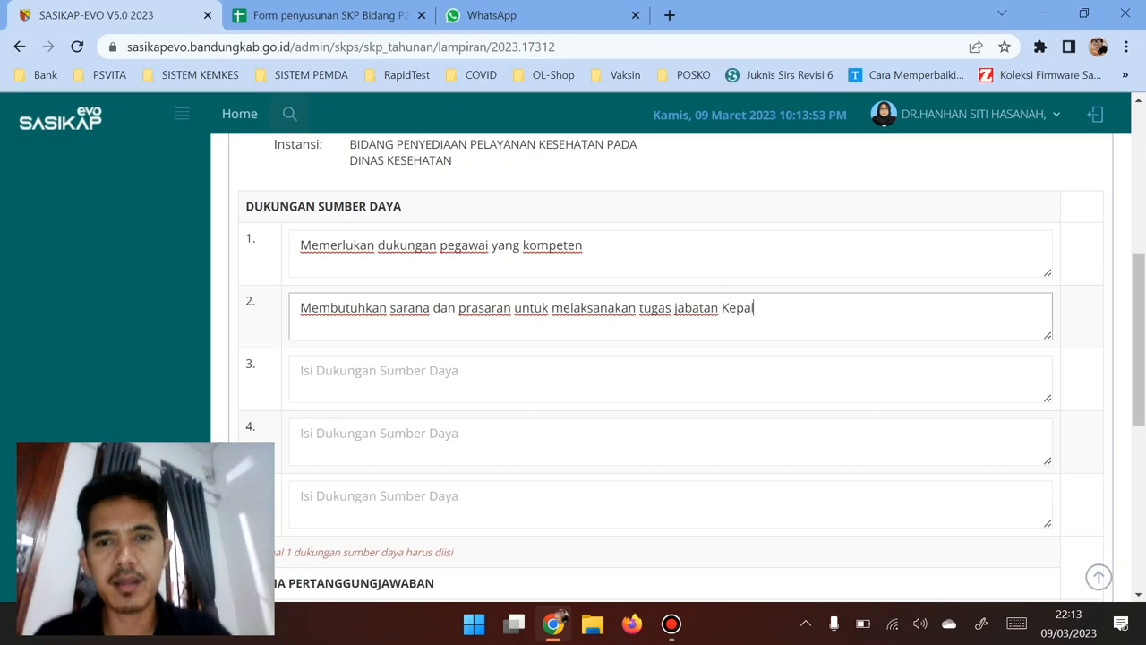
pyautogui.write('a Bidang P')
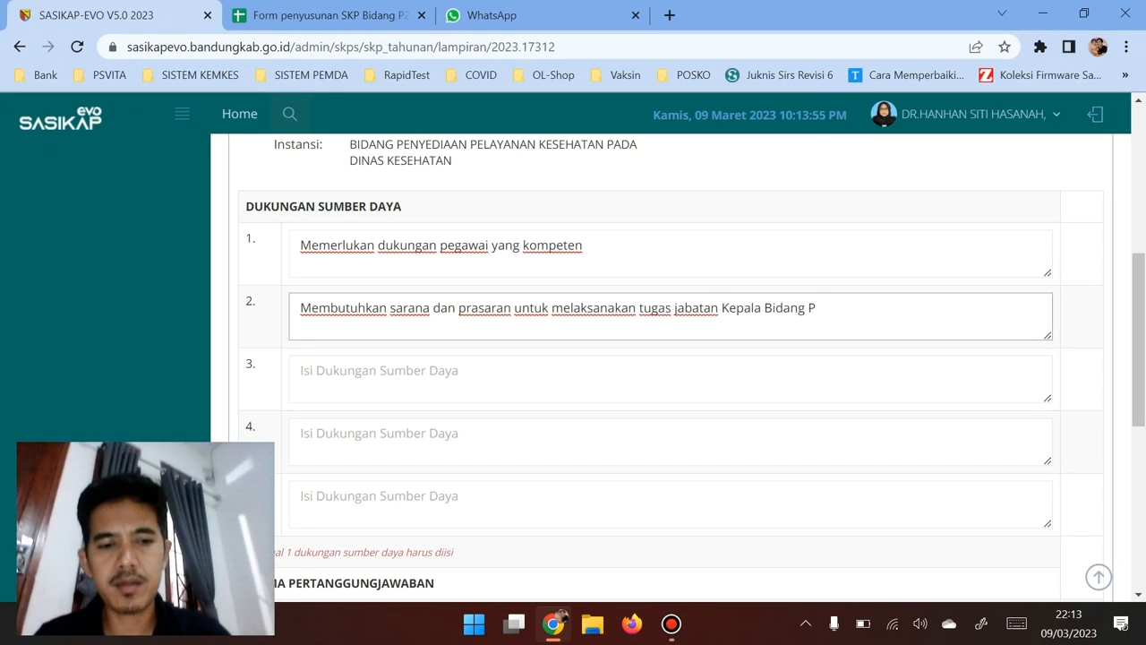
pyautogui.write('enyediaan O')
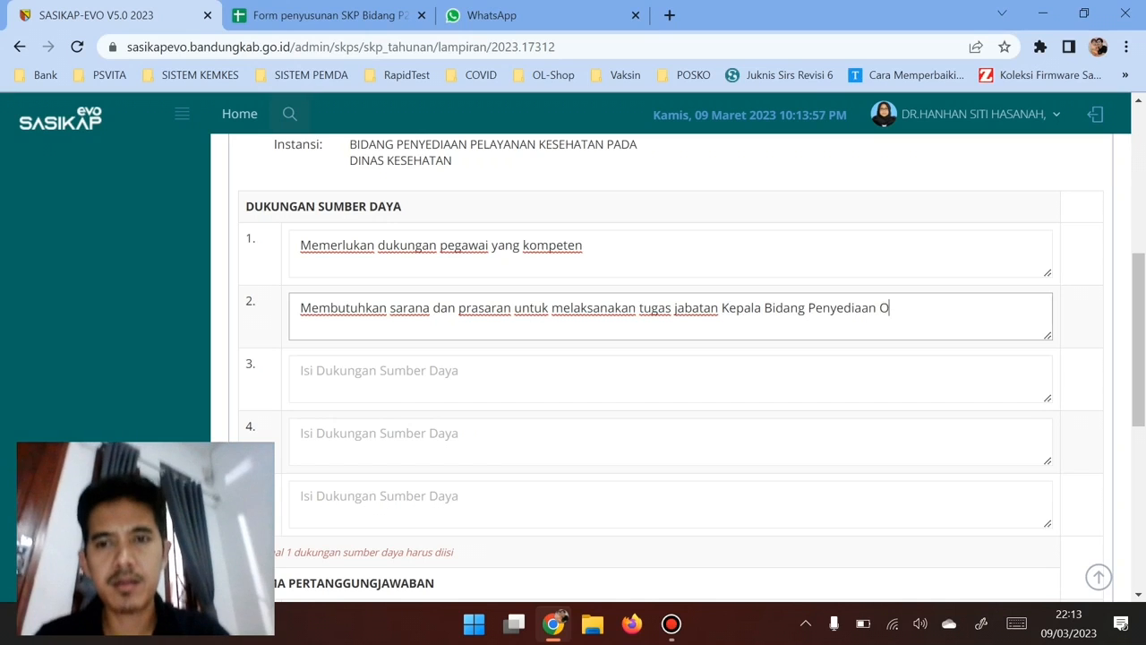
pyautogui.press('BackSpace')
pyautogui.write('Pelayanan K')
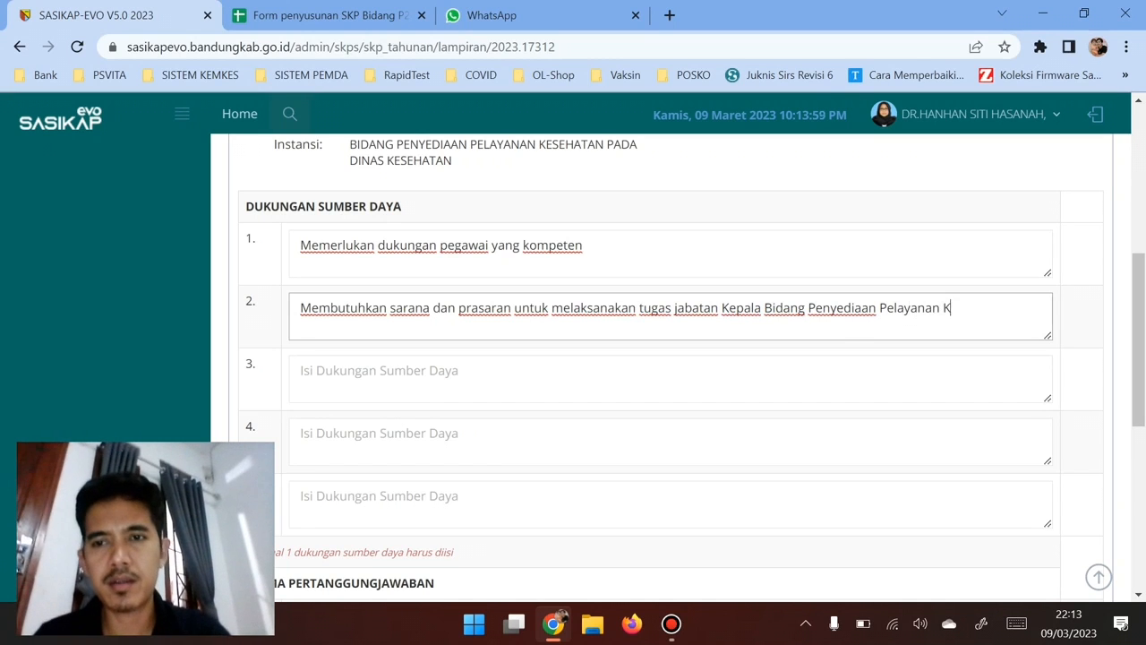
pyautogui.write('esehatan')
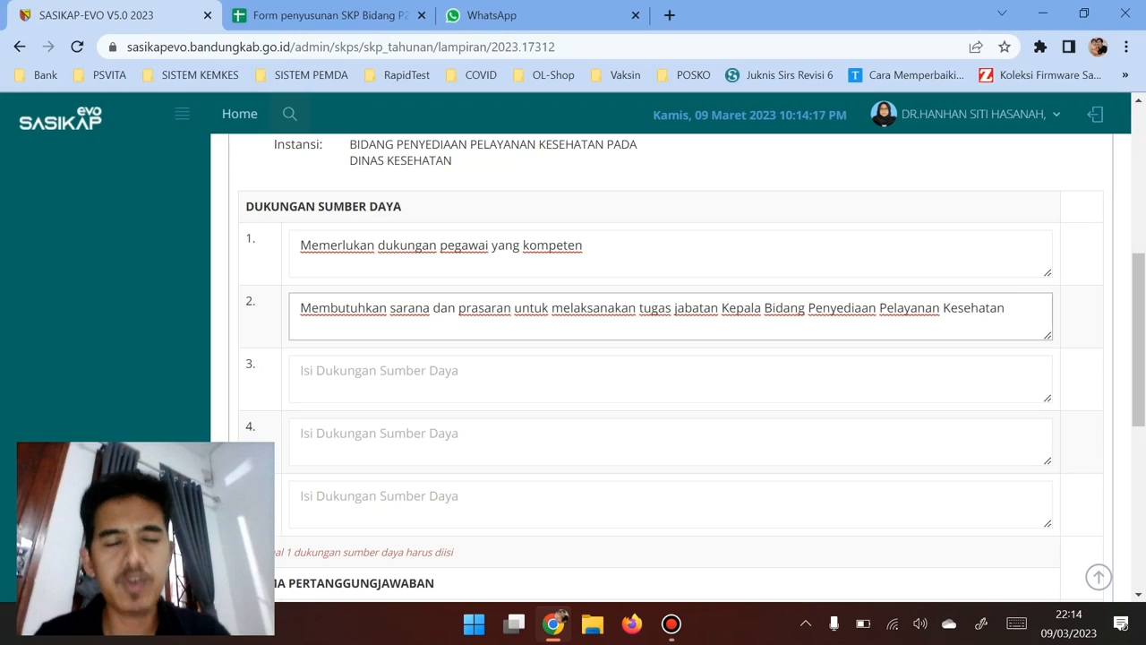
# Step: Go through the five Dukungan Sumber Daya fields and review the two completed entries
pyautogui.scroll(-1, 670, 366)
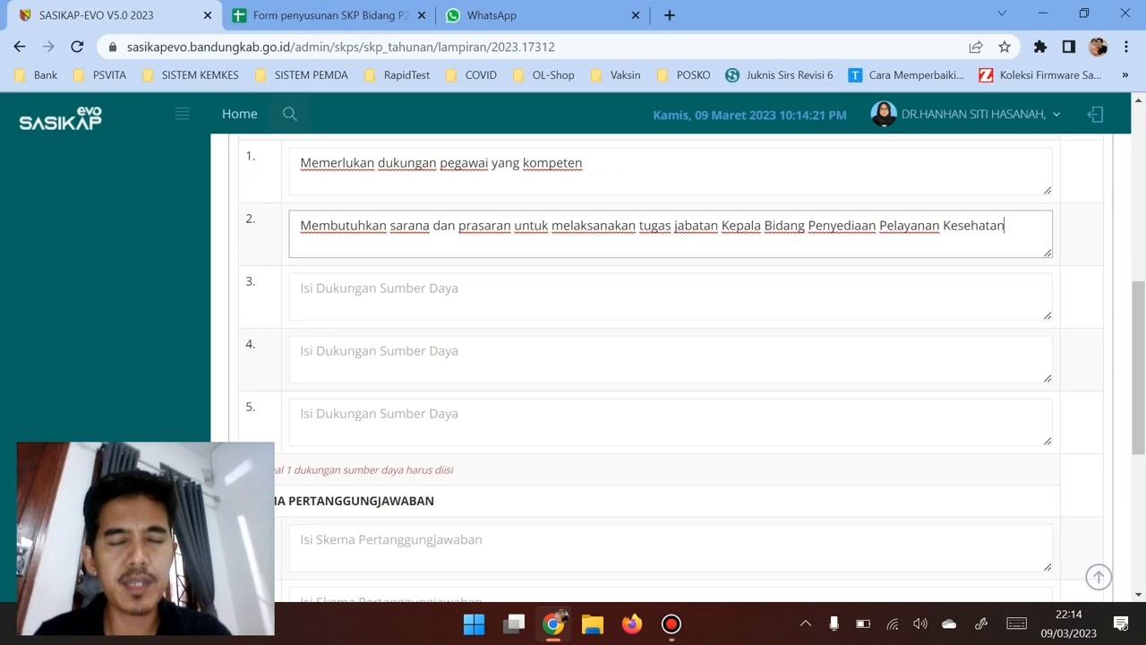
pyautogui.click(385, 163)
pyautogui.click(429, 226)
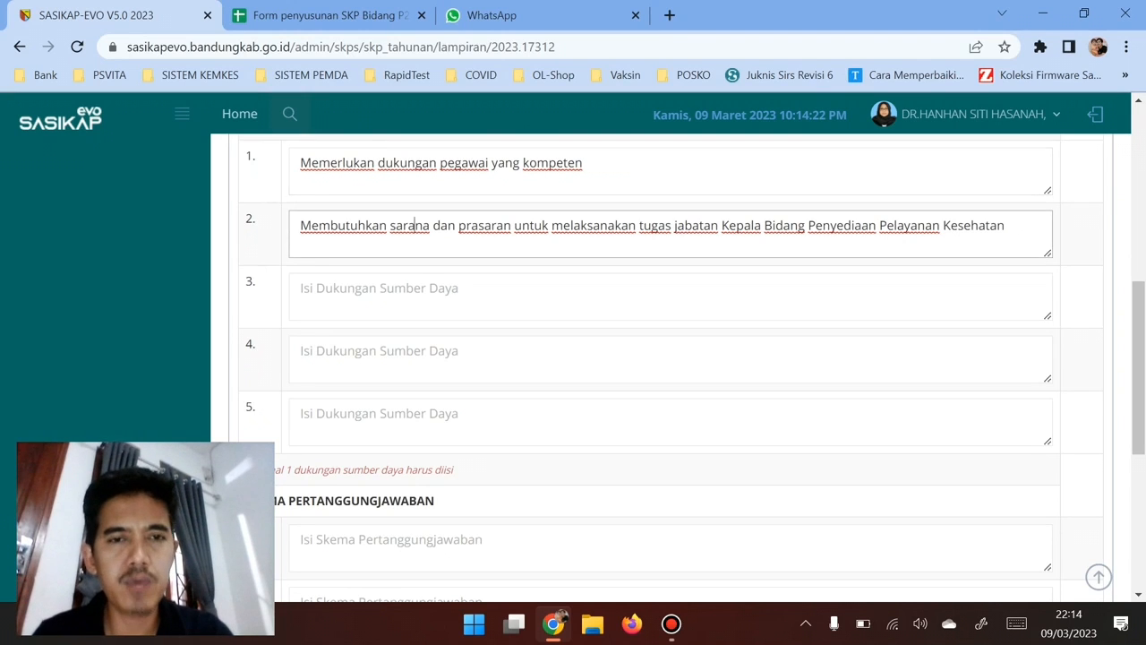
pyautogui.click(420, 289)
pyautogui.click(421, 351)
pyautogui.click(421, 413)
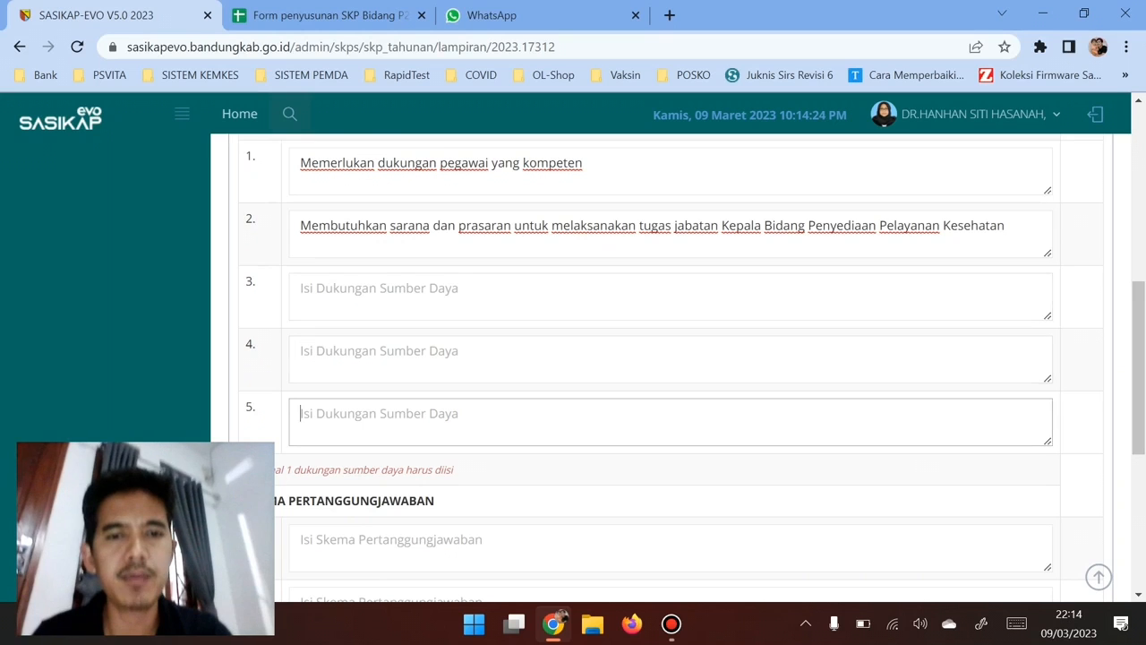
pyautogui.scroll(-1, 671, 358)
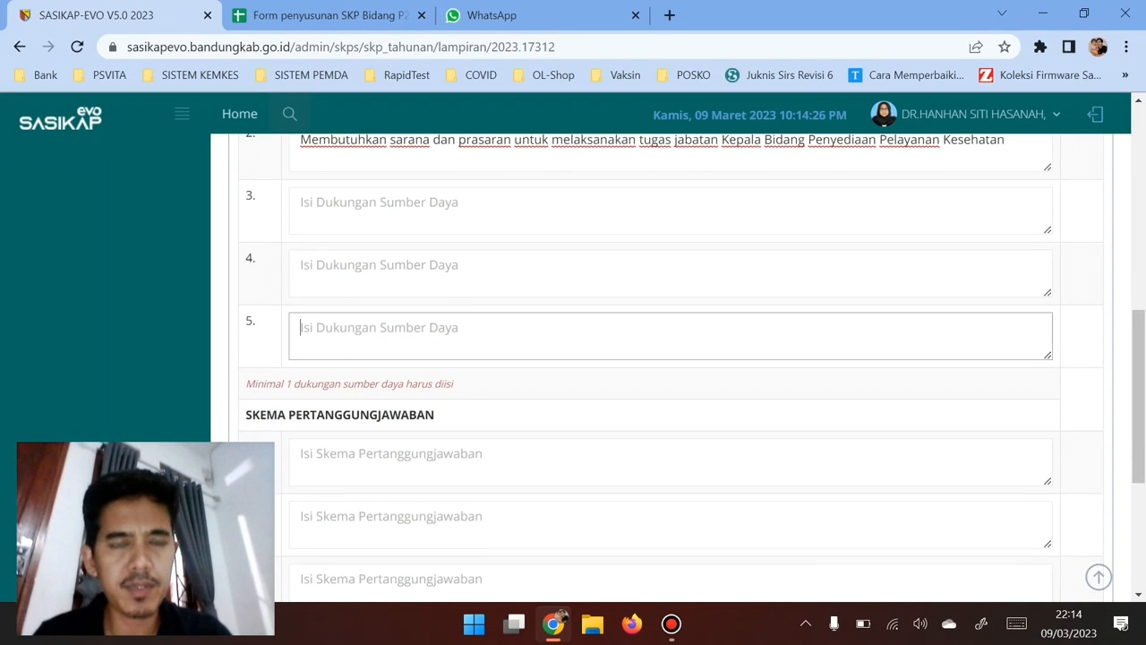
pyautogui.scroll(2, 671, 358)
pyautogui.scroll(1, 672, 359)
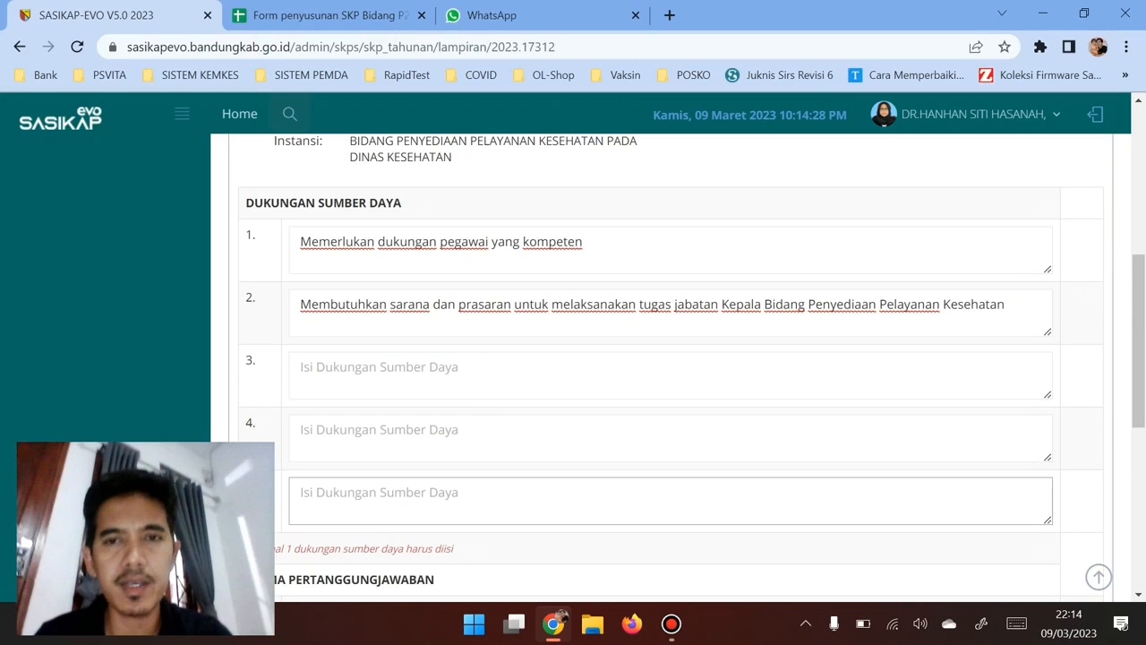
# Step: Examine the Skema Pertanggungjawaban fields and highlight the note on their minimum number of entries
pyautogui.scroll(-3, 671, 358)
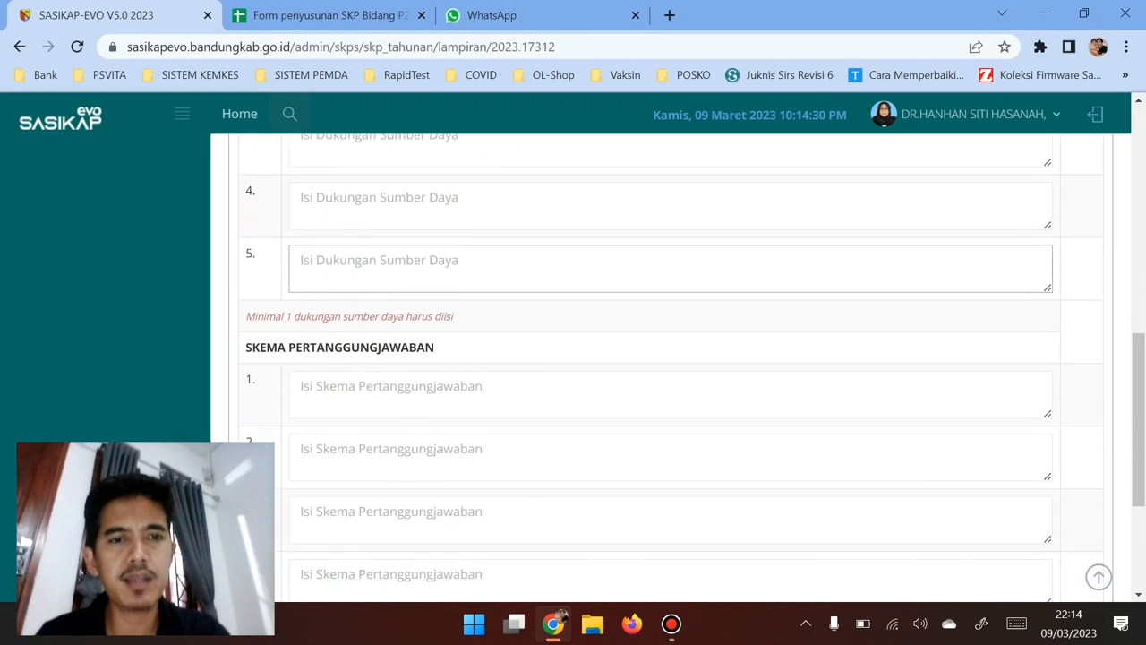
pyautogui.scroll(-1, 671, 358)
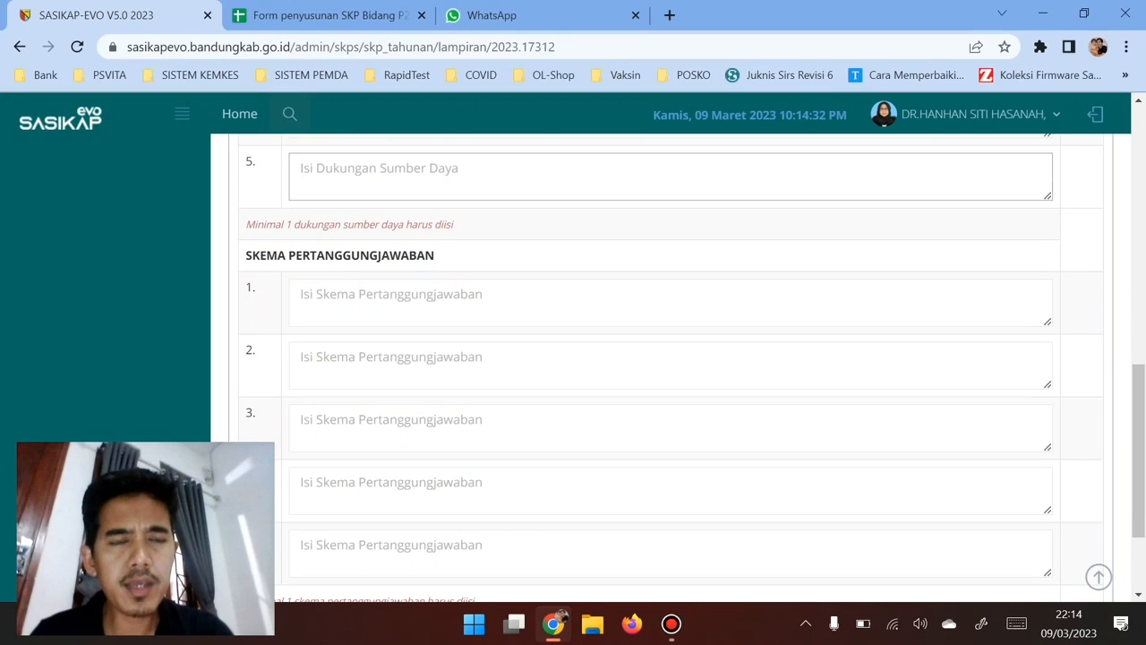
pyautogui.scroll(-1, 671, 358)
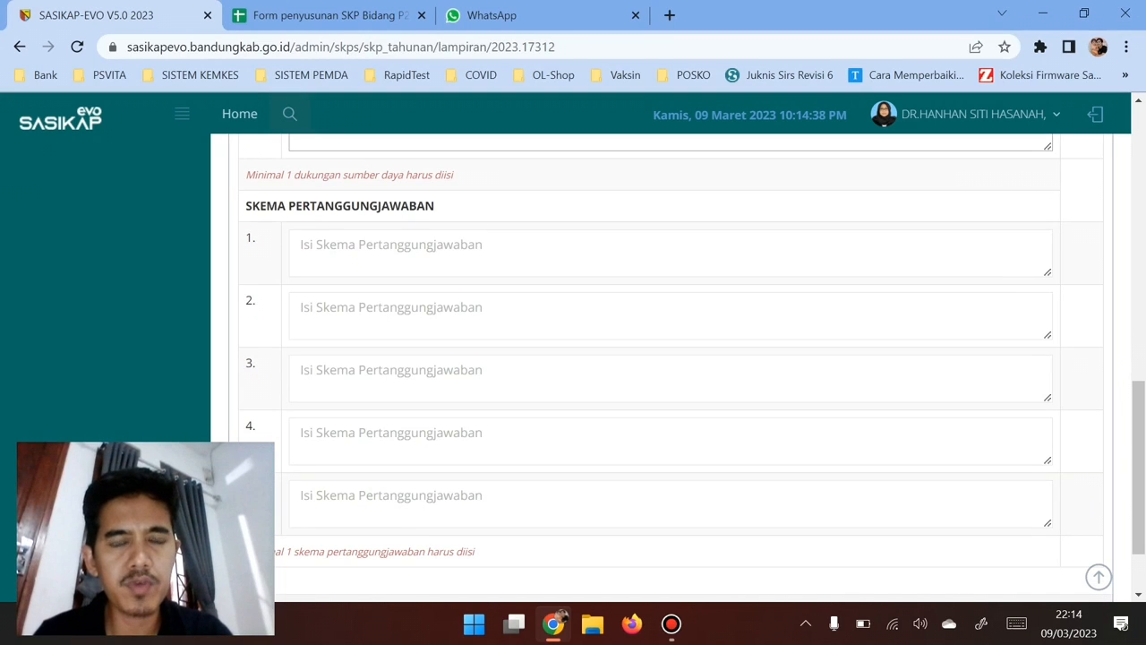
pyautogui.moveTo(473, 551); pyautogui.dragTo(345, 552)
pyautogui.scroll(-1, 345, 551)
pyautogui.scroll(1, 346, 551)
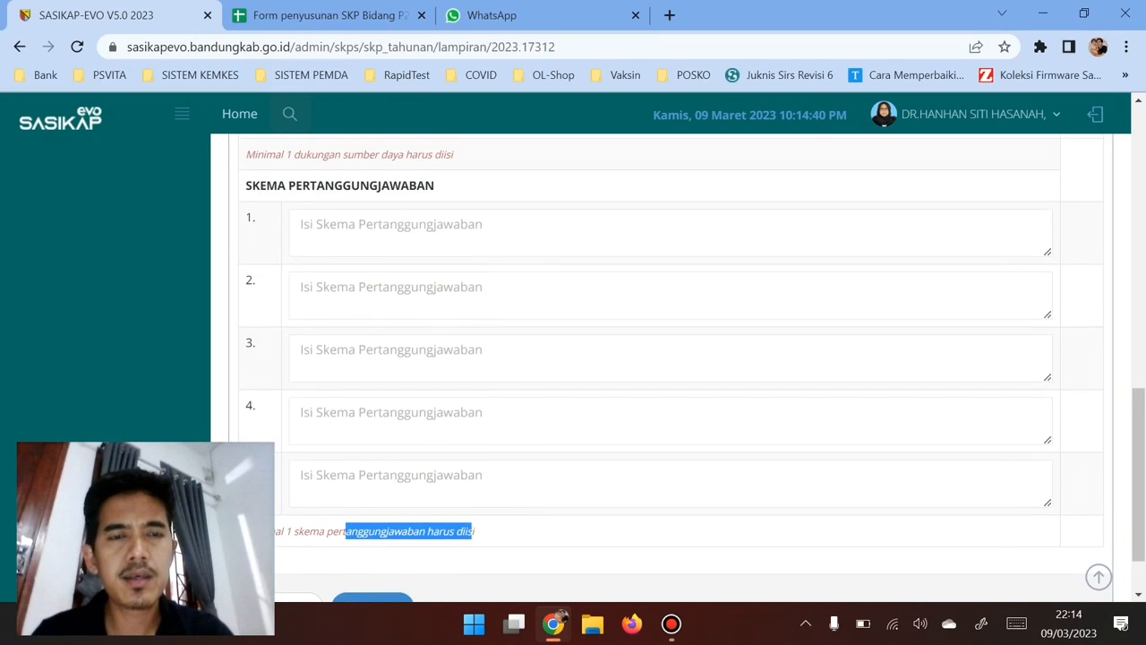
pyautogui.scroll(1, 672, 367)
pyautogui.scroll(4, 671, 367)
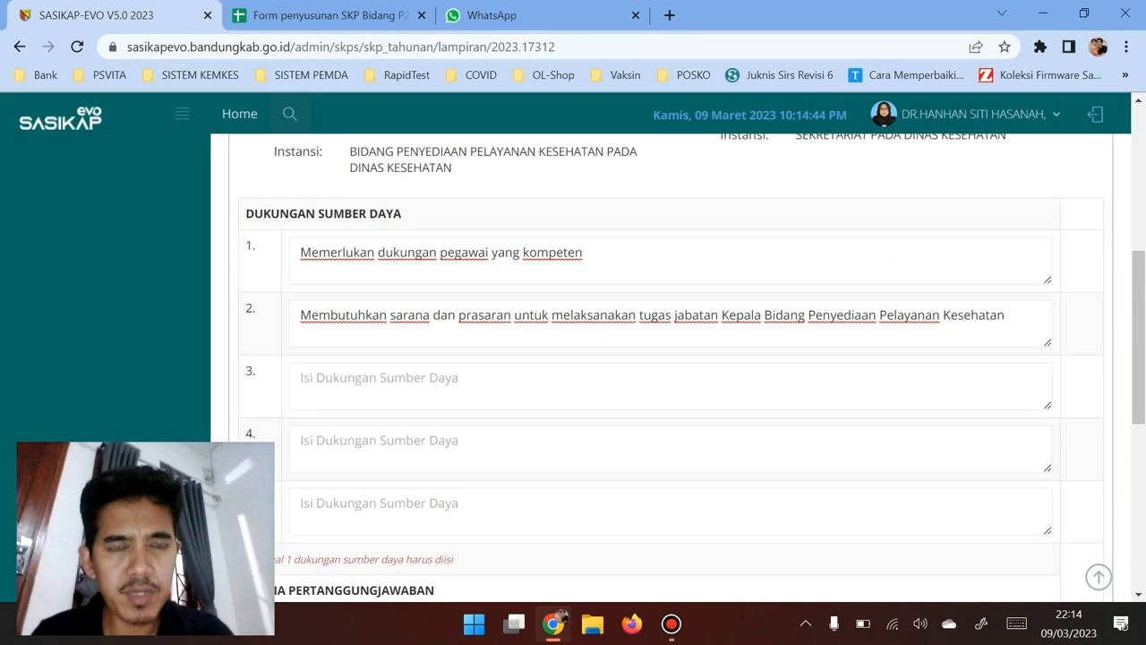
pyautogui.scroll(-4, 671, 368)
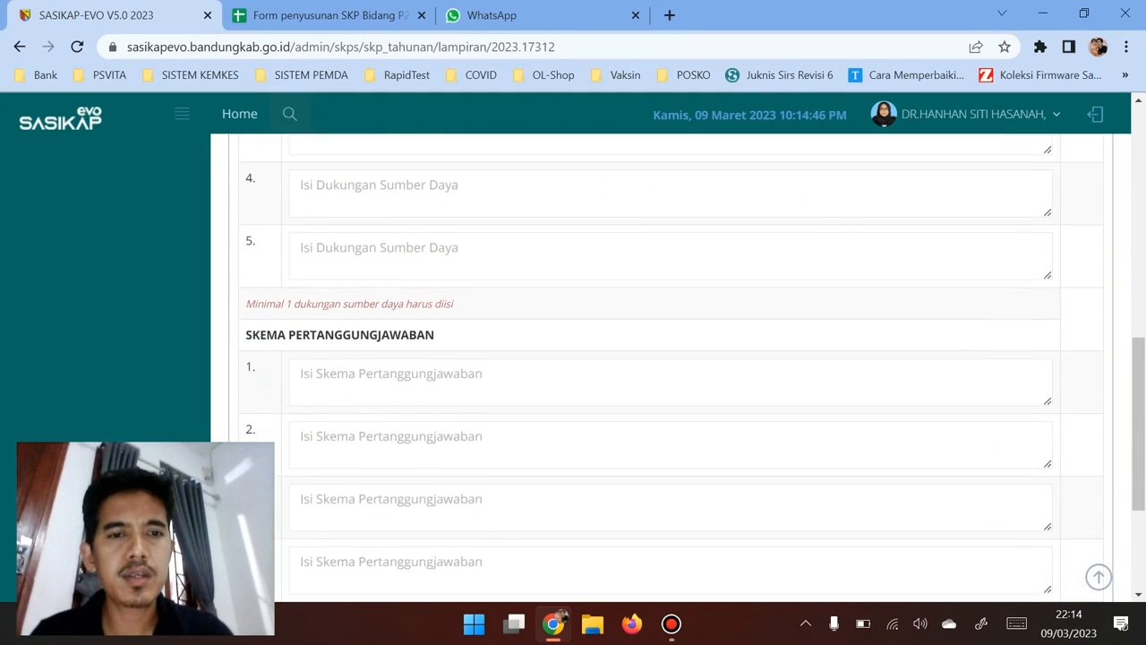
pyautogui.scroll(-1, 671, 367)
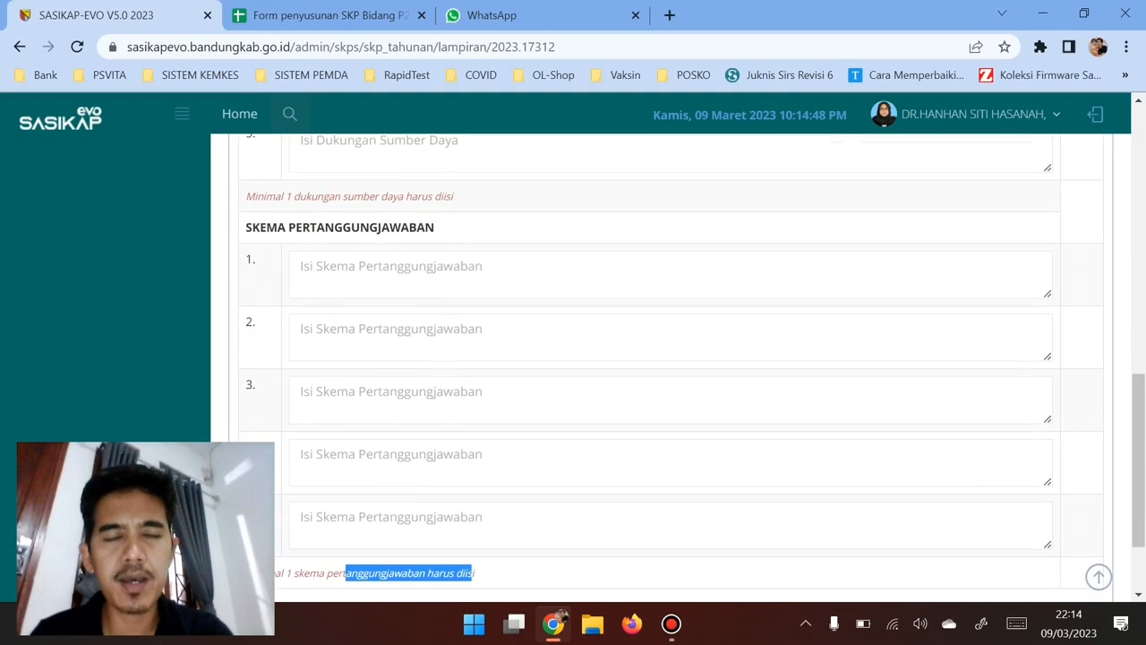
# Step: Enter "SPJ Hasil Pelaksanaan Kegiatan di Bidang Penyediaan Pelayanan Kesehatan" as the first Skema Pertanggungjawaban
pyautogui.click(670, 272)
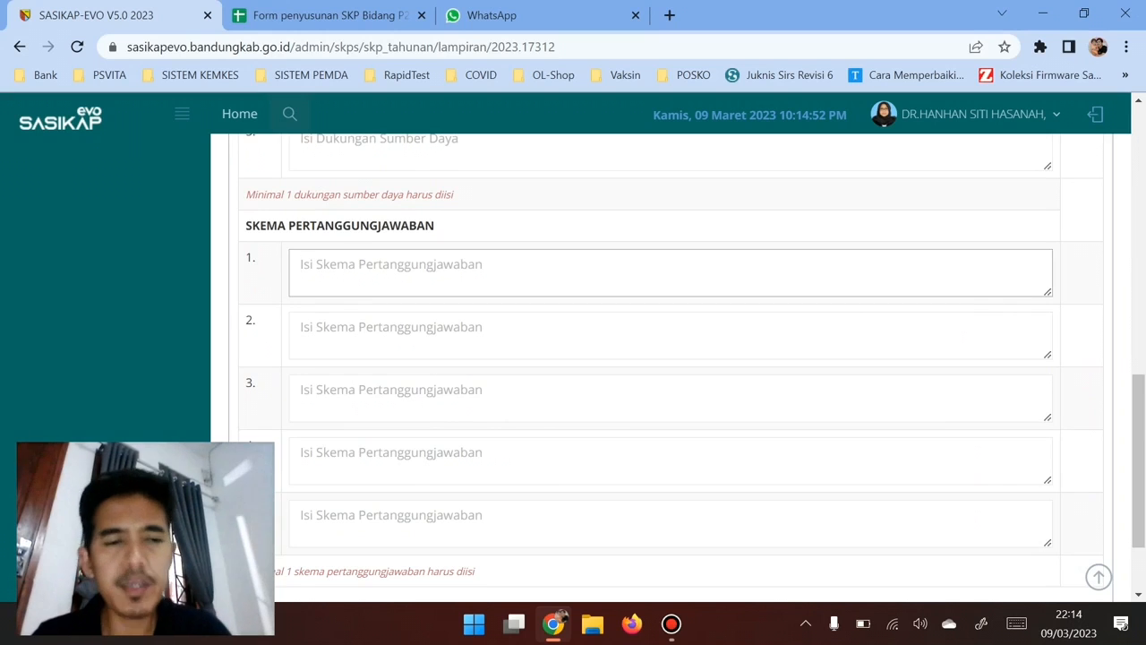
pyautogui.write('SPJ Pelak')
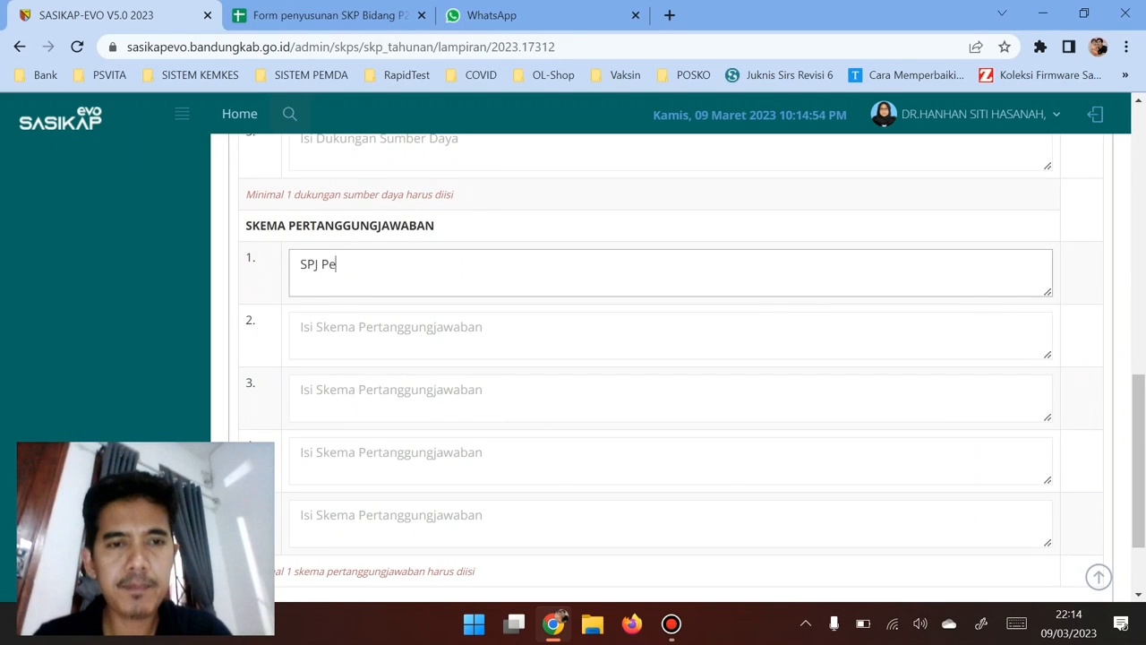
pyautogui.press('BackSpace')
pyautogui.press('BackSpace')
pyautogui.press('BackSpace')
pyautogui.press('BackSpace')
pyautogui.press('BackSpace')
pyautogui.write('Hasil')
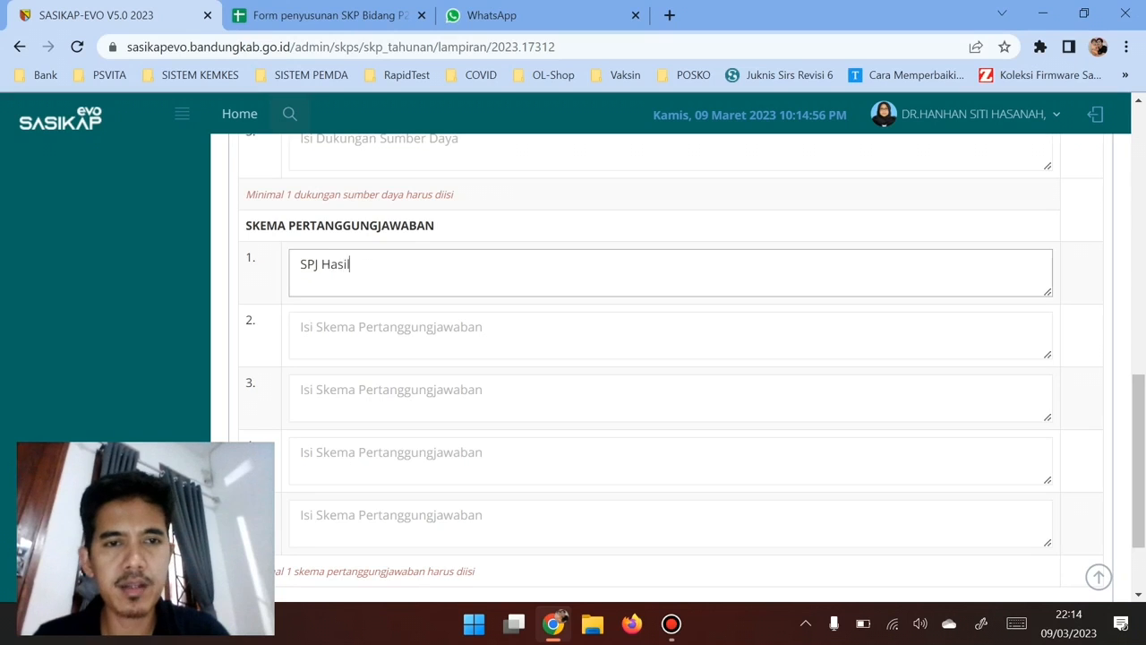
pyautogui.write(' Pelaksanaan Ke')
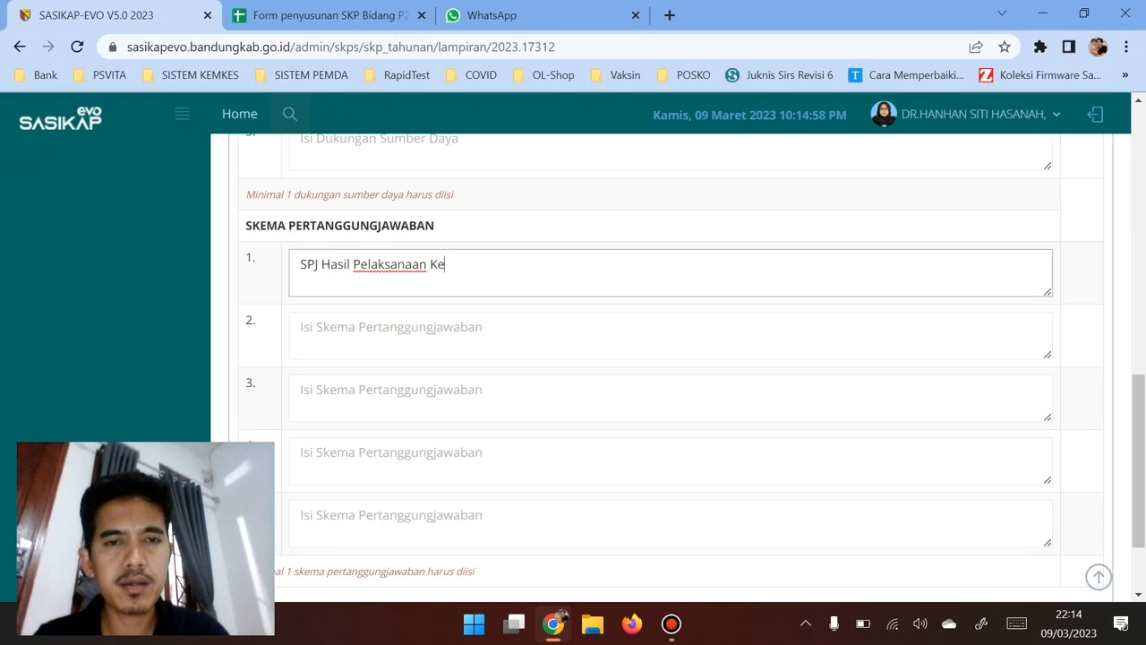
pyautogui.write('giatan di')
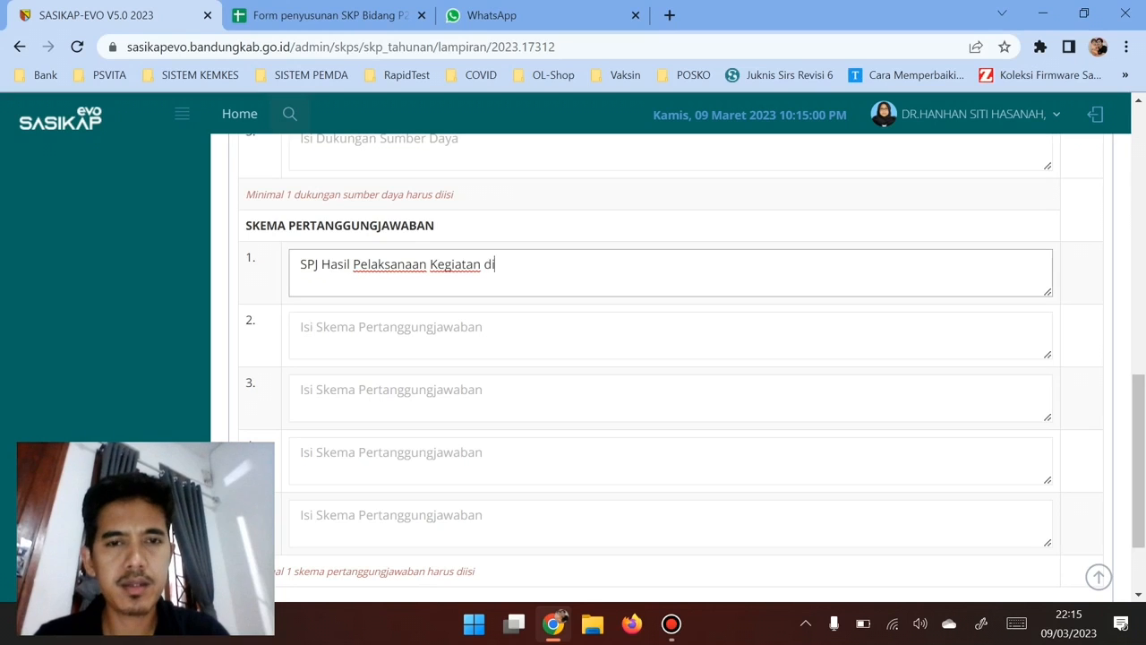
pyautogui.write(' Bidang Penye')
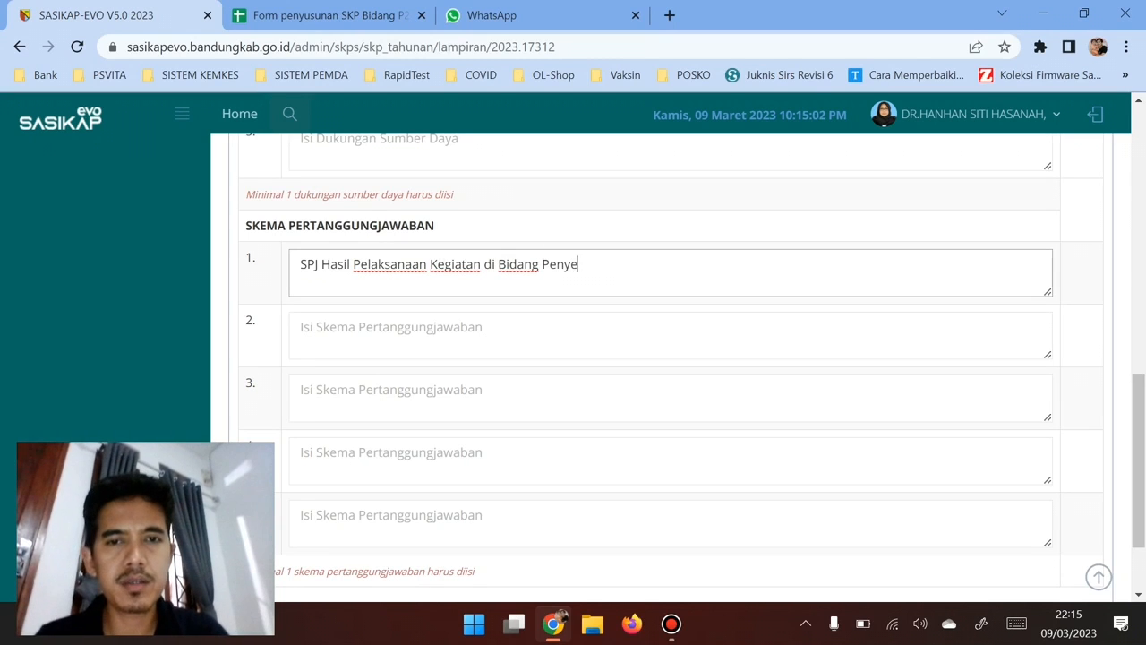
pyautogui.write('diaan Pelayanan')
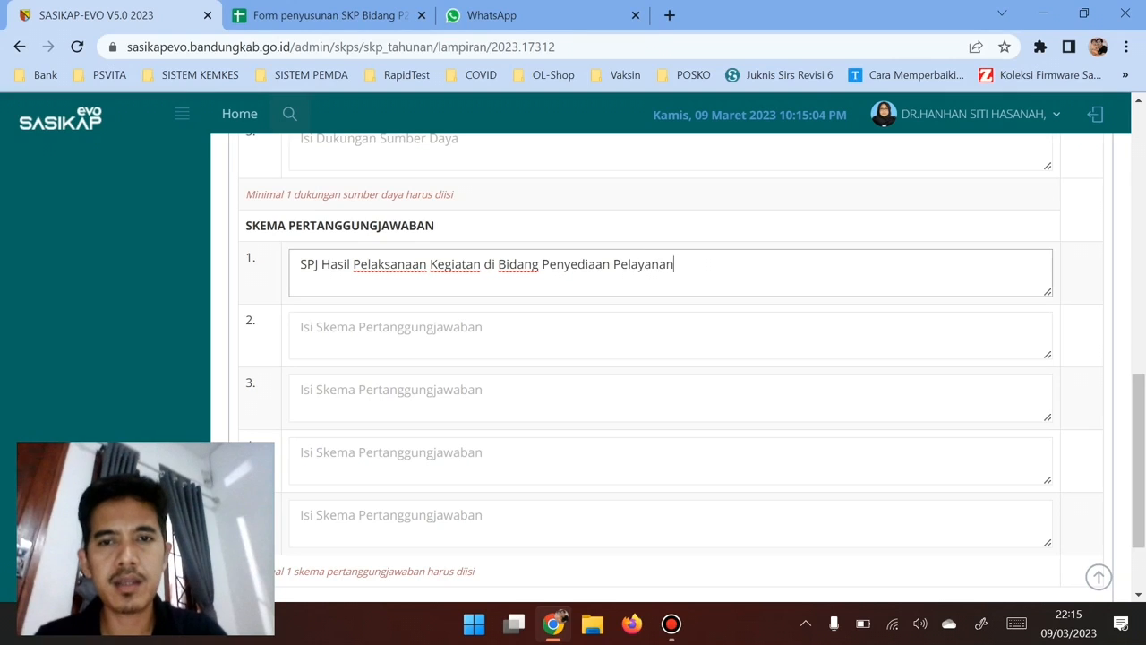
pyautogui.write(' Kesehatan')
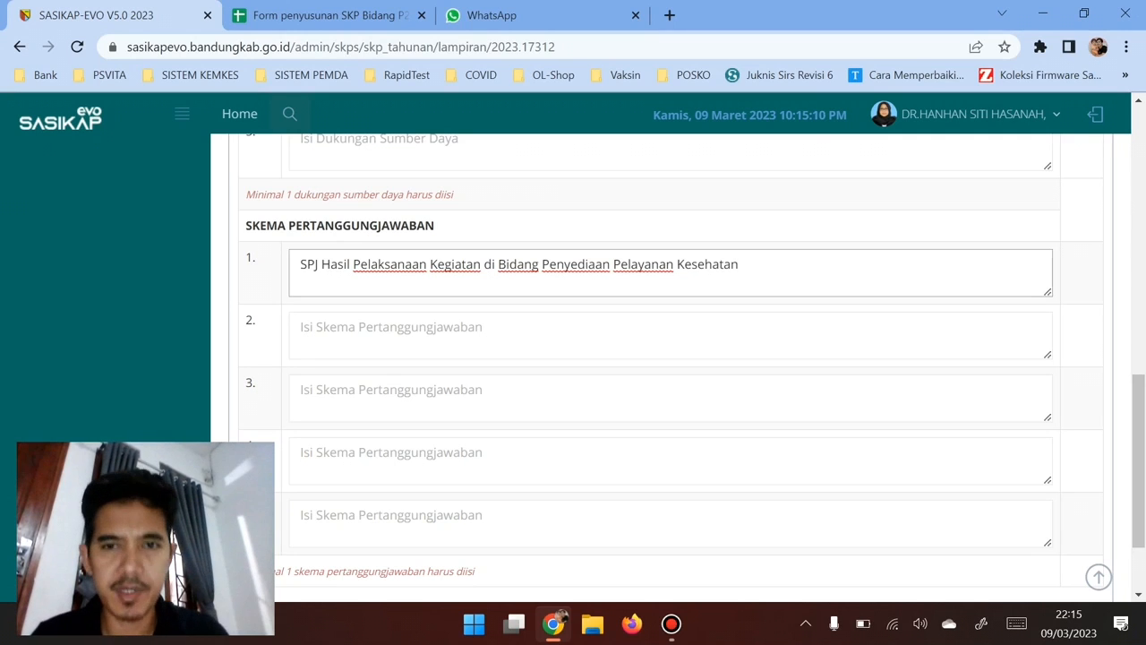
# Step: Enter "Laporan Hasil Pelaksanaan Kegiatan di Bidang Penyediaan Pelayanan Kesehatan" as the second Skema Pertanggungjawaban, reusing the wording of the first entry
pyautogui.press('Tab')
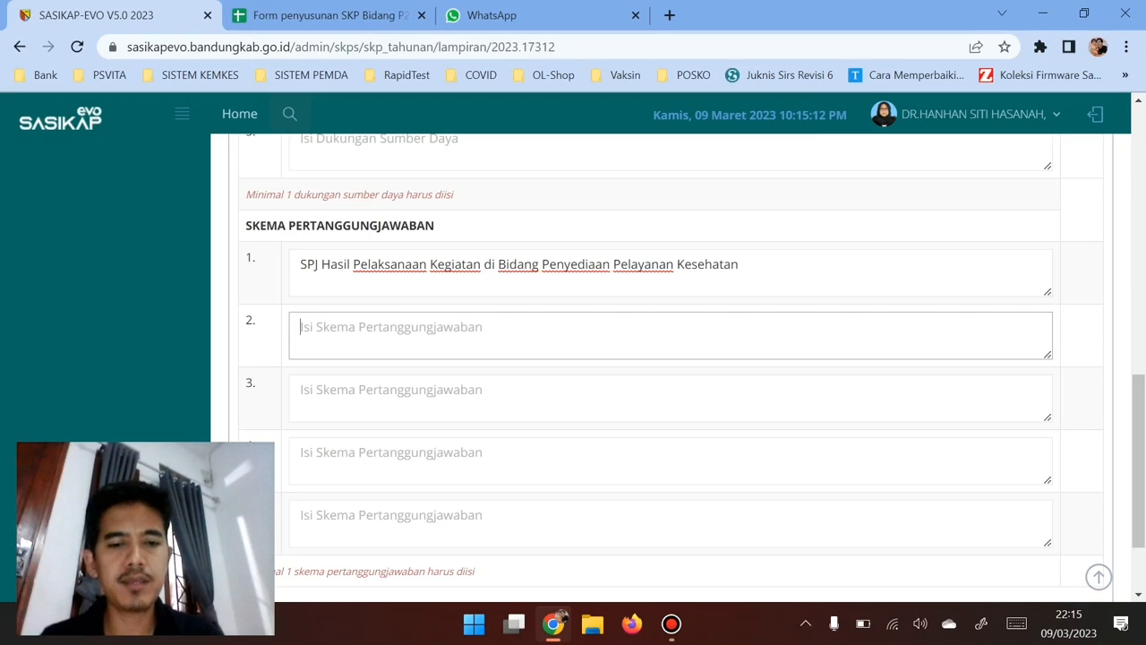
pyautogui.write('Laporan Hasil ')
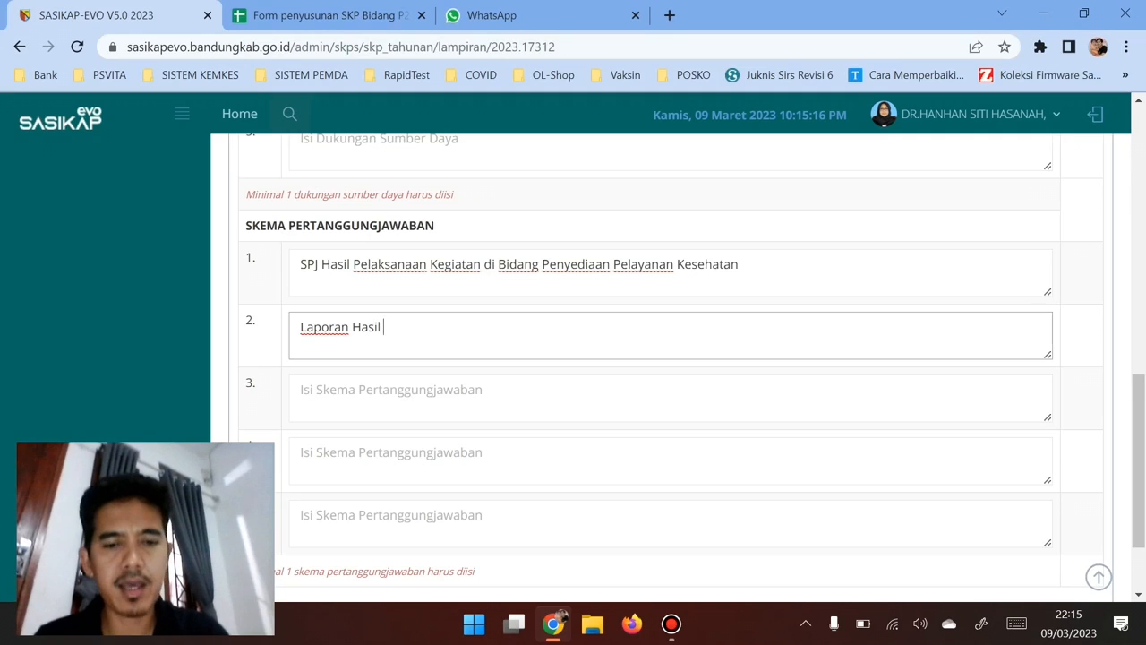
pyautogui.write('K')
pyautogui.moveTo(353, 264); pyautogui.dragTo(740, 266)
pyautogui.hotkey('ctrl', 'c')
pyautogui.click(394, 327)
pyautogui.press('BackSpace')
pyautogui.hotkey('ctrl', 'v')
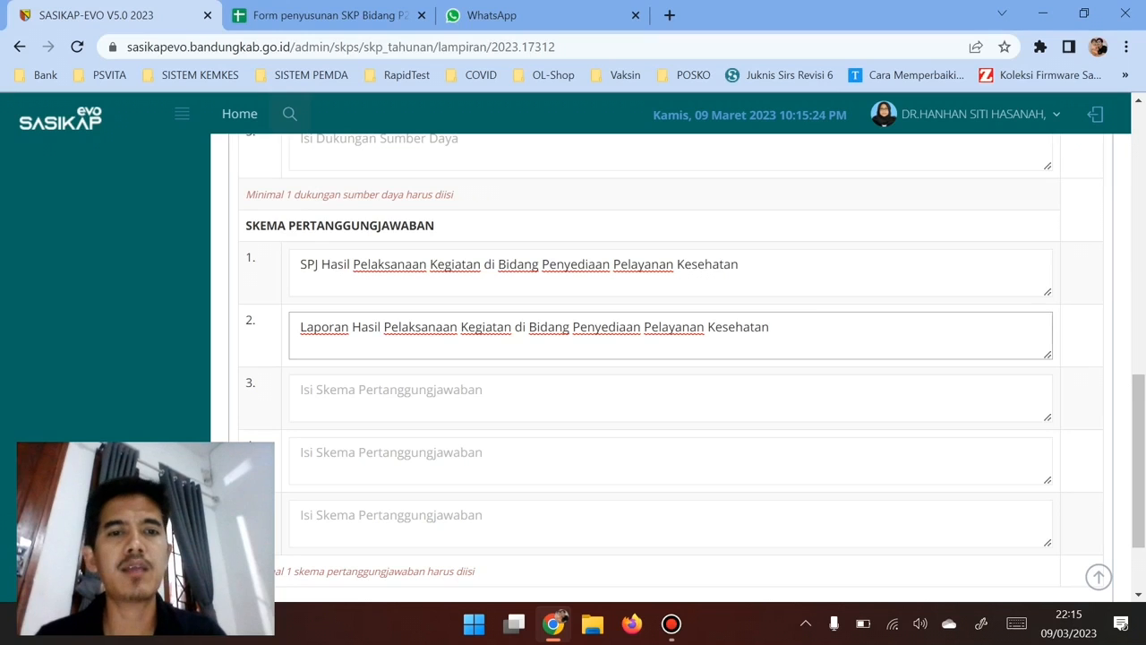
# Step: Enter "Dokumen2 Pendukung Lainnya" as the third Skema Pertanggungjawaban
pyautogui.click(301, 389)
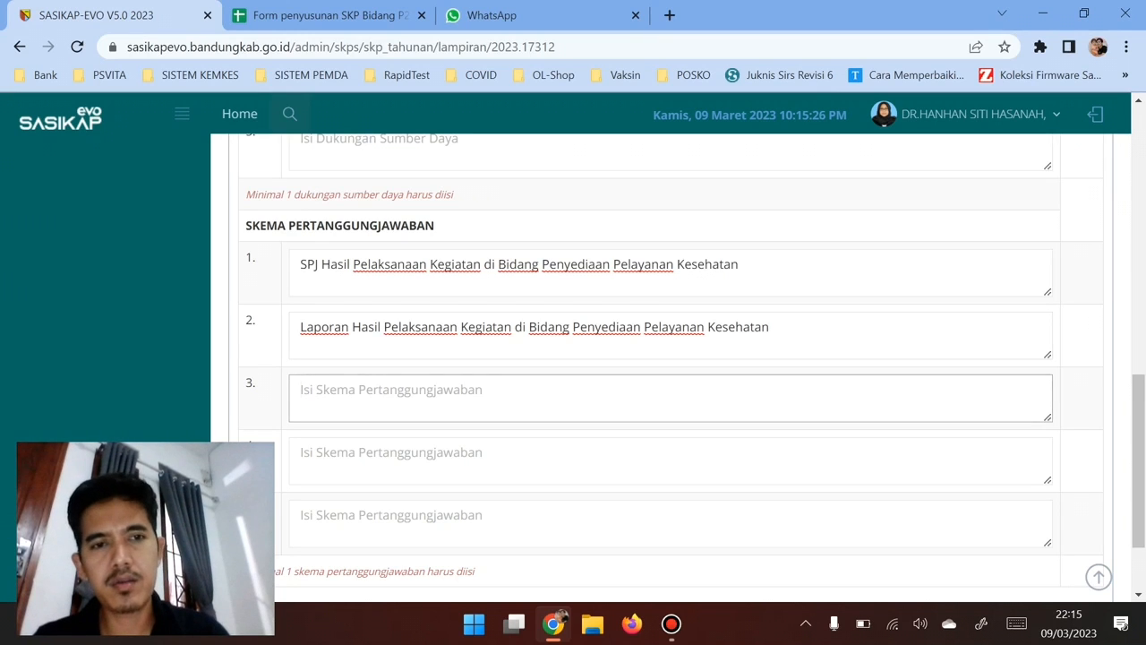
pyautogui.write('Dokumen2')
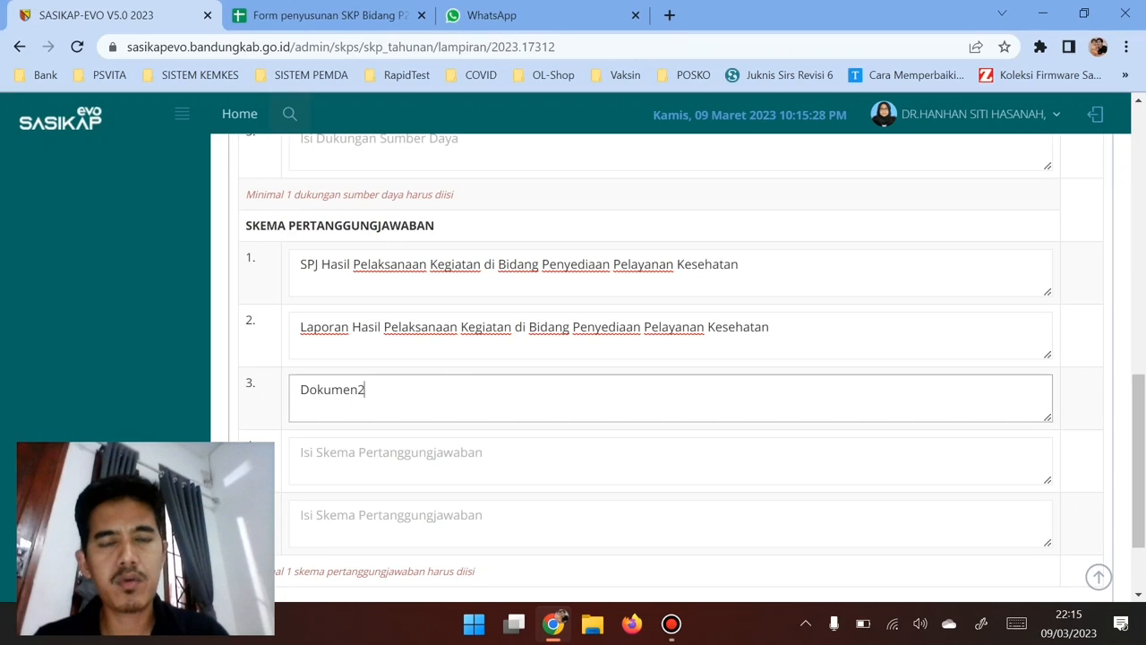
pyautogui.write(' Pendukung Lainnya')
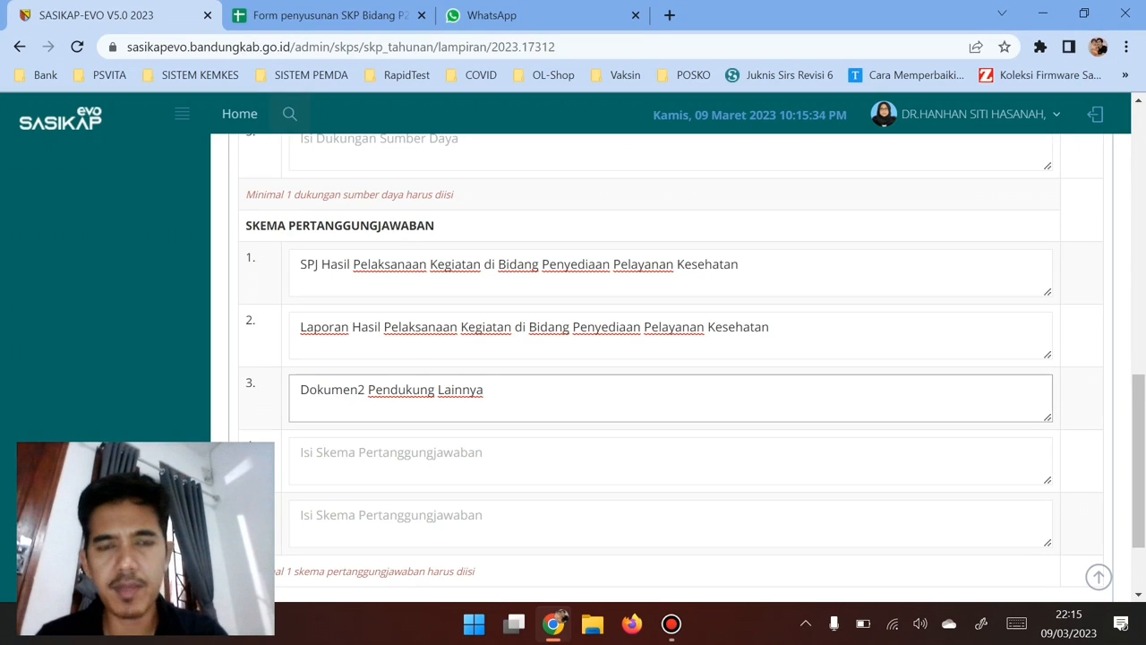
# Step: Review the entries in Dukungan Sumber Daya and Skema Pertanggungjawaban and save the Lampiran SKP Tahunan
pyautogui.scroll(-1, 672, 358)
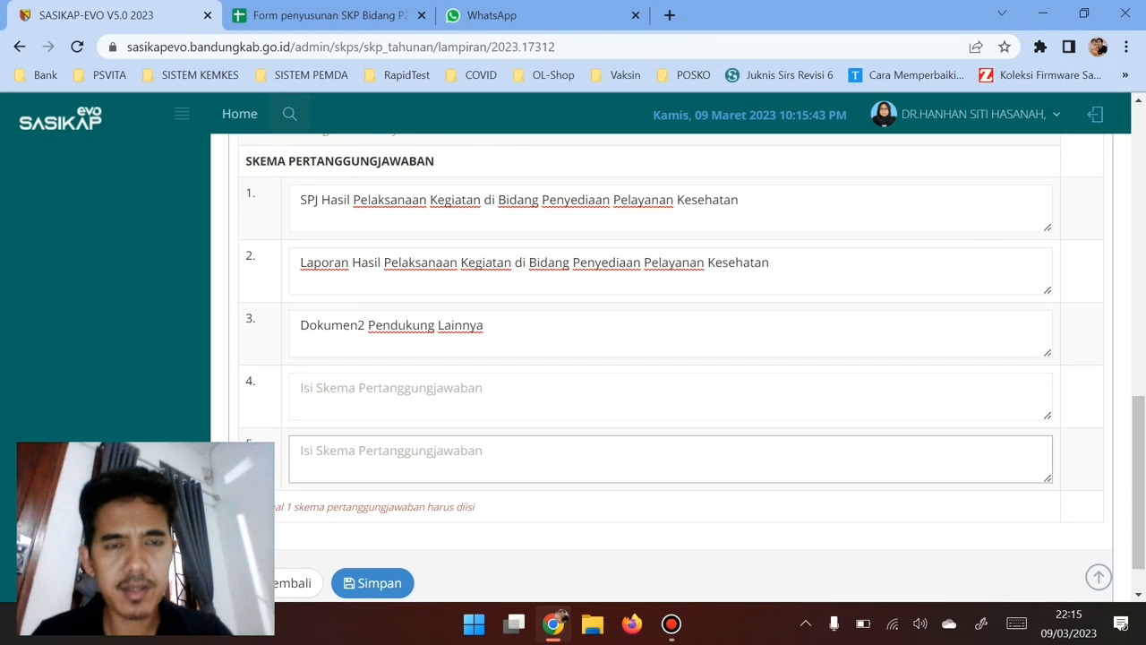
pyautogui.scroll(1, 670, 367)
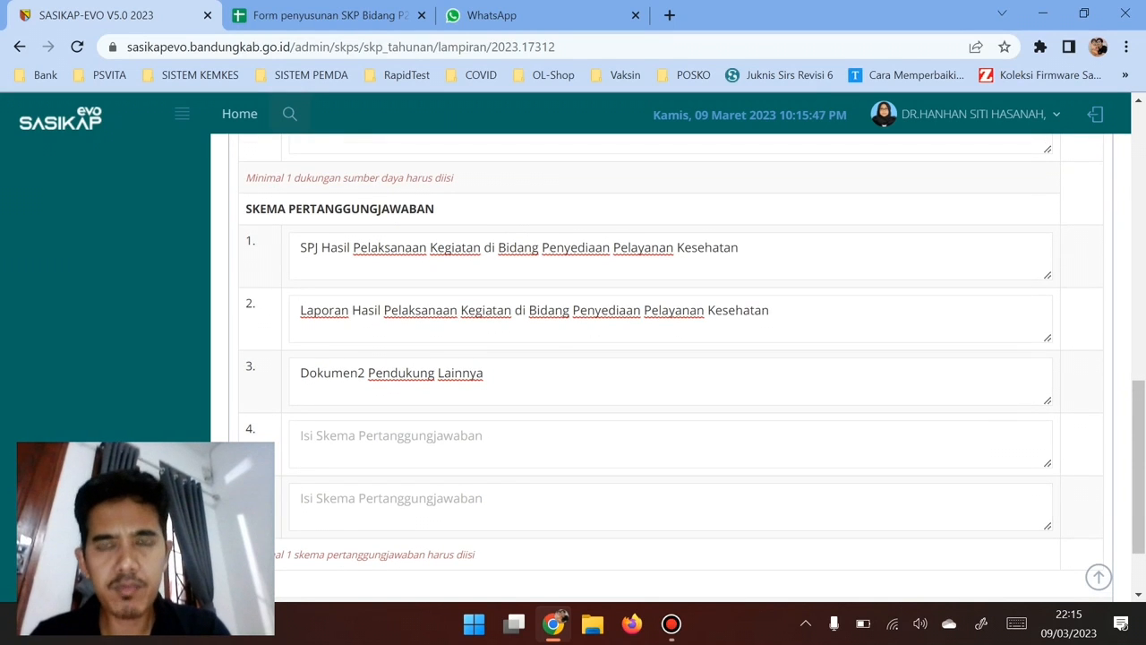
pyautogui.scroll(1, 670, 367)
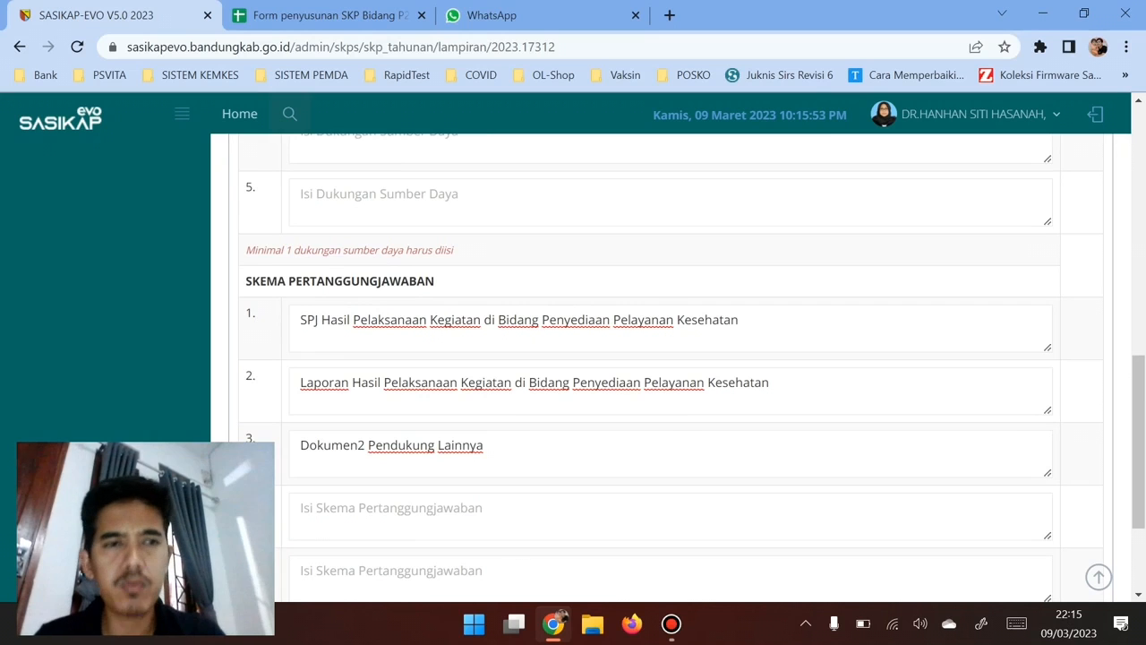
pyautogui.scroll(8, 669, 367)
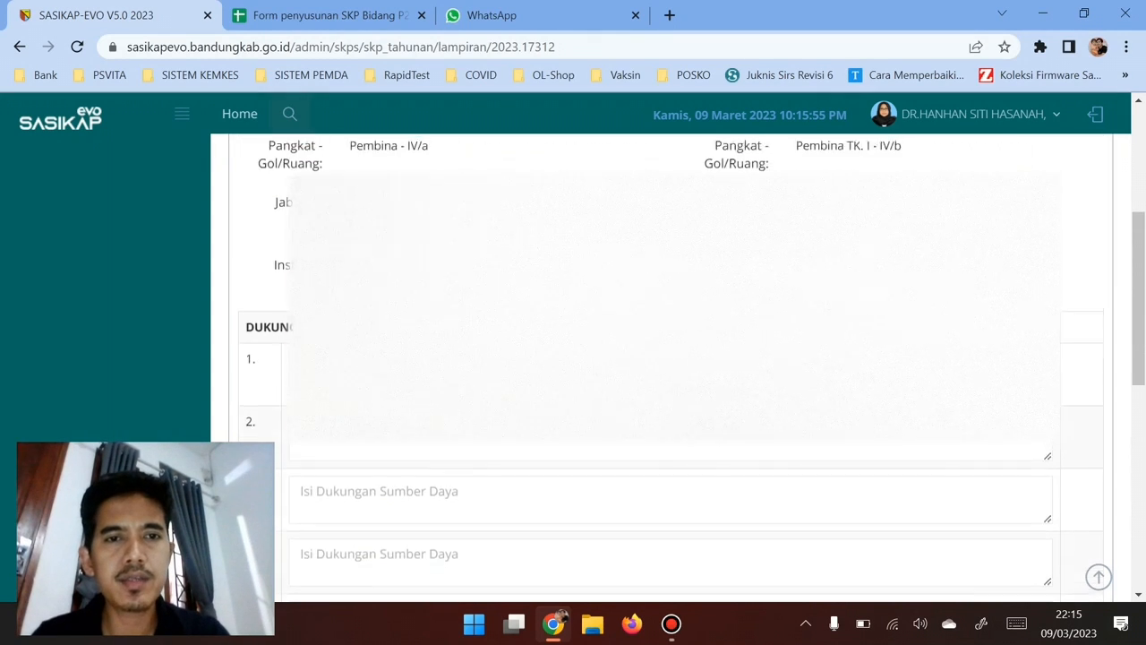
pyautogui.scroll(1, 670, 367)
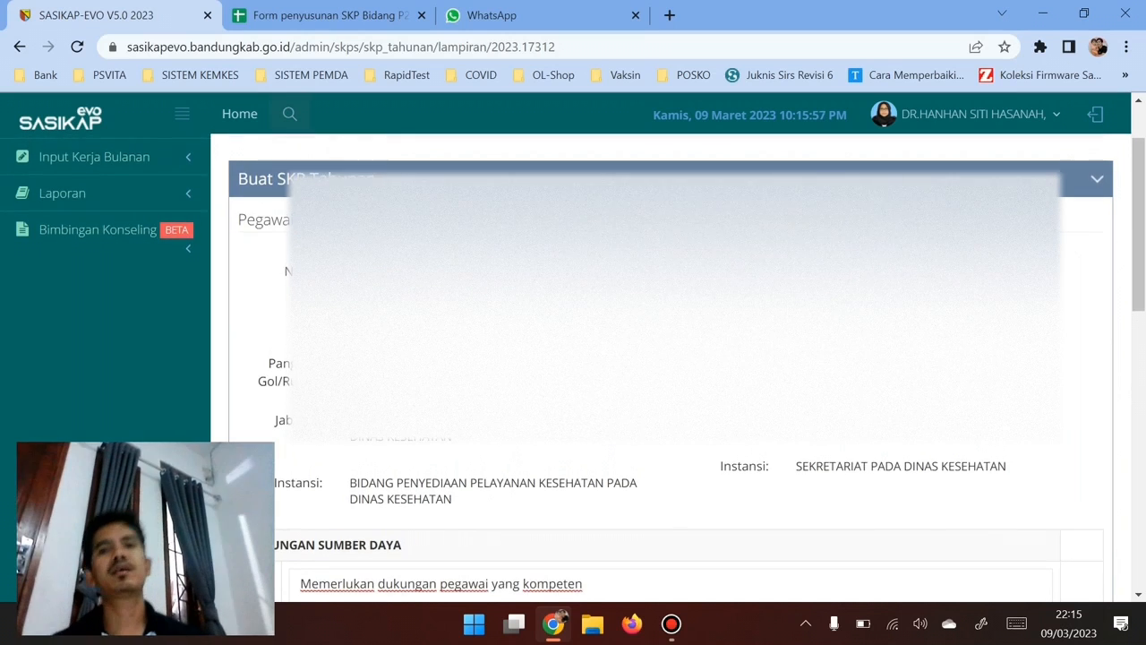
pyautogui.scroll(1, 669, 367)
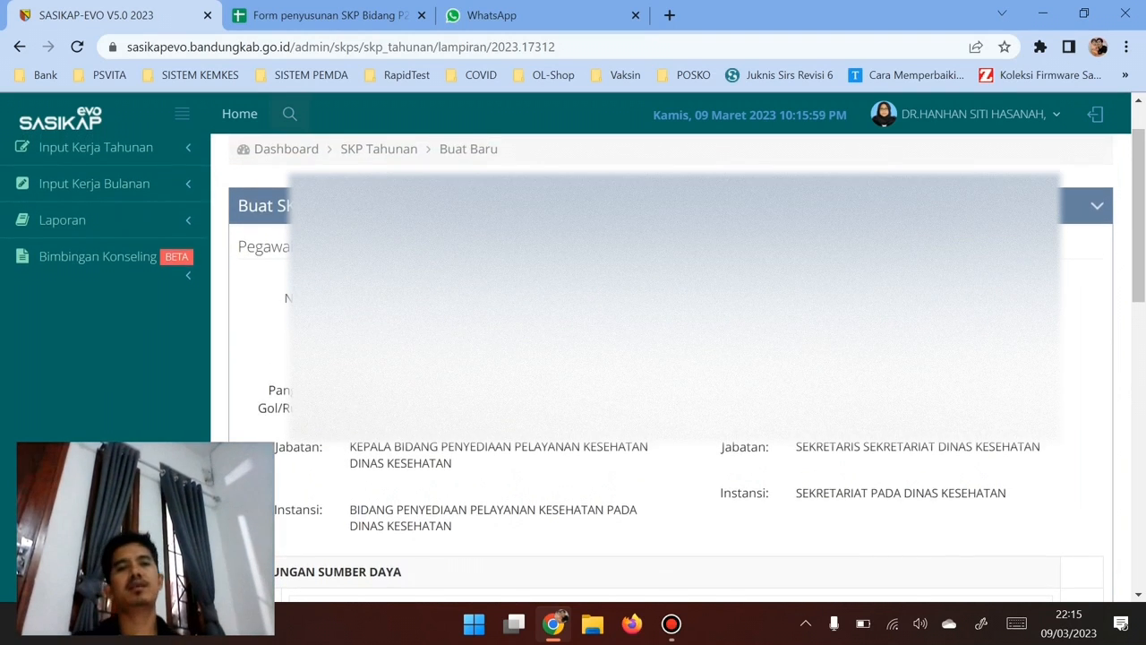
pyautogui.scroll(-3, 670, 367)
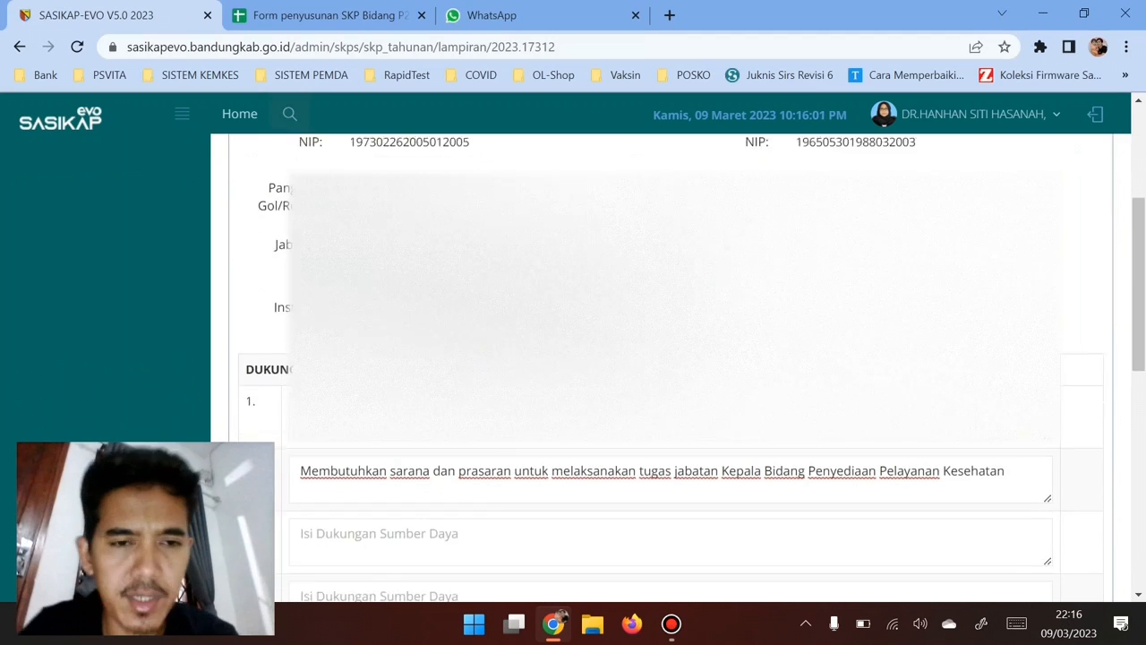
pyautogui.scroll(-5, 670, 367)
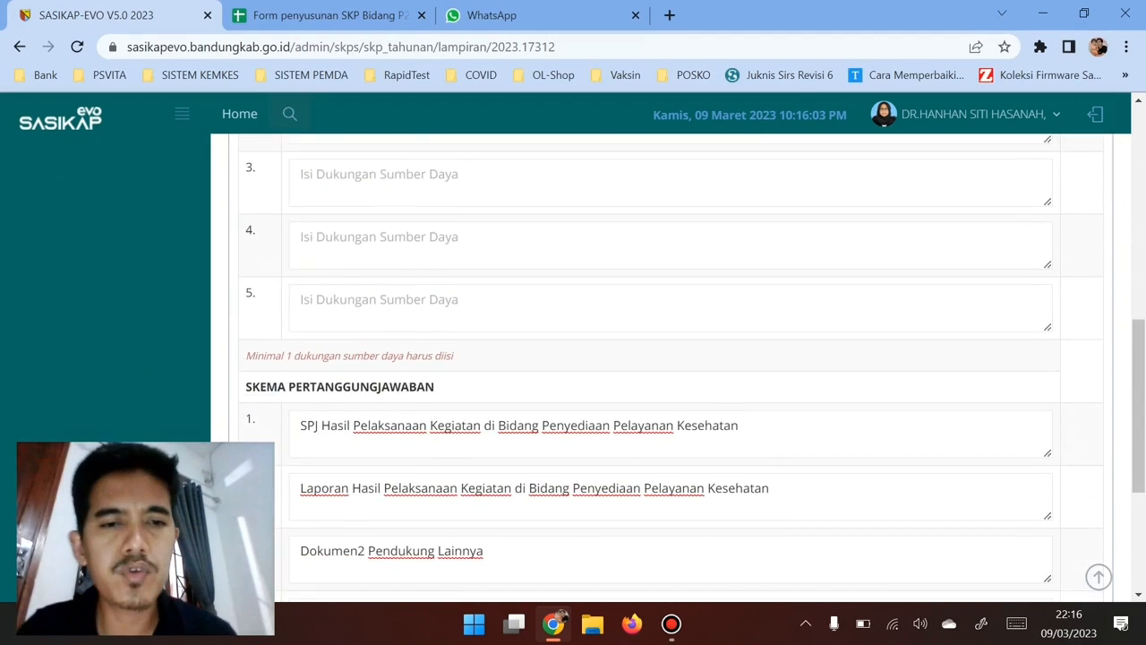
pyautogui.scroll(-1, 670, 367)
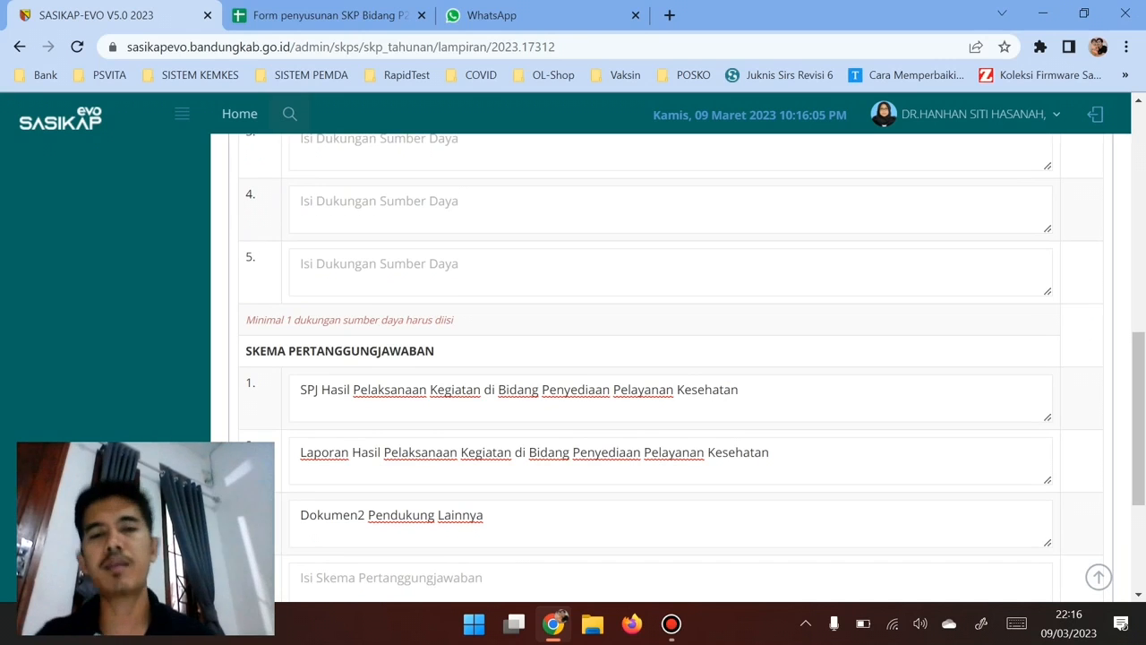
pyautogui.scroll(-3, 670, 367)
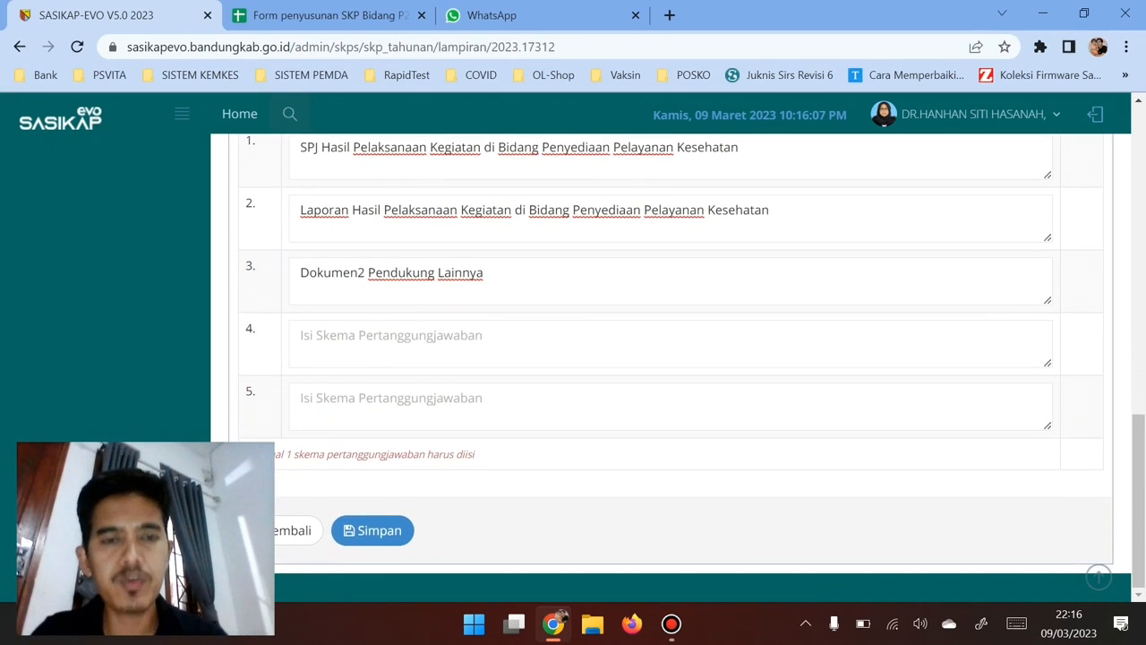
pyautogui.click(372, 530)
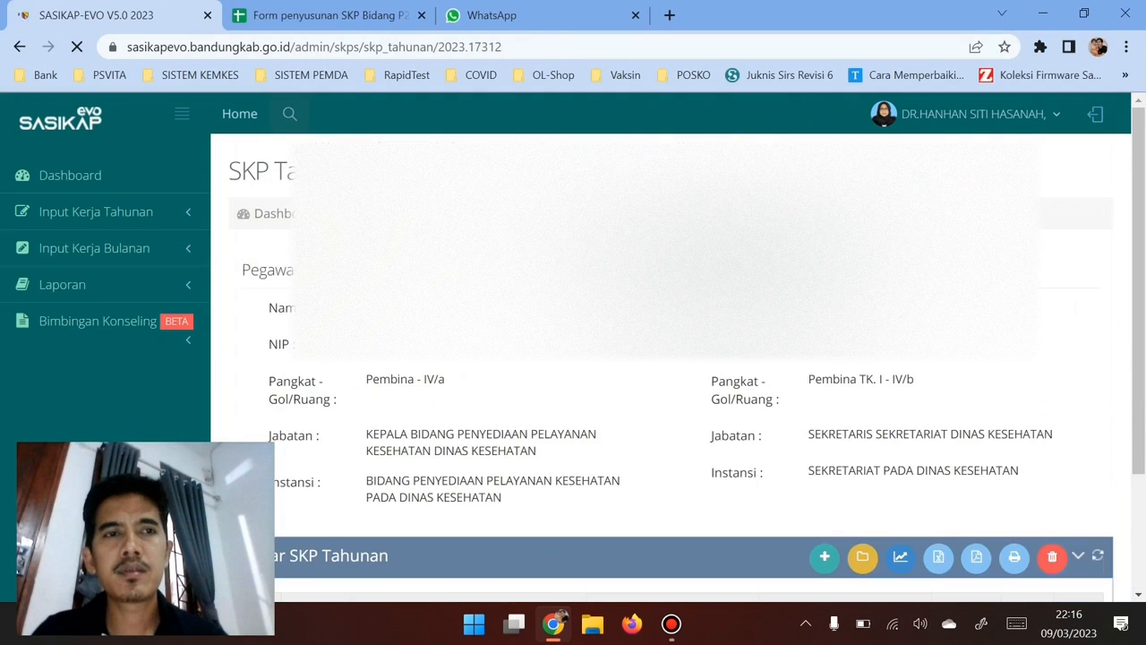
# Step: Filter the Daftar SKP Tahunan by the status Belum Valid and look through the listed 2023 SKP entries
pyautogui.scroll(-3, 672, 367)
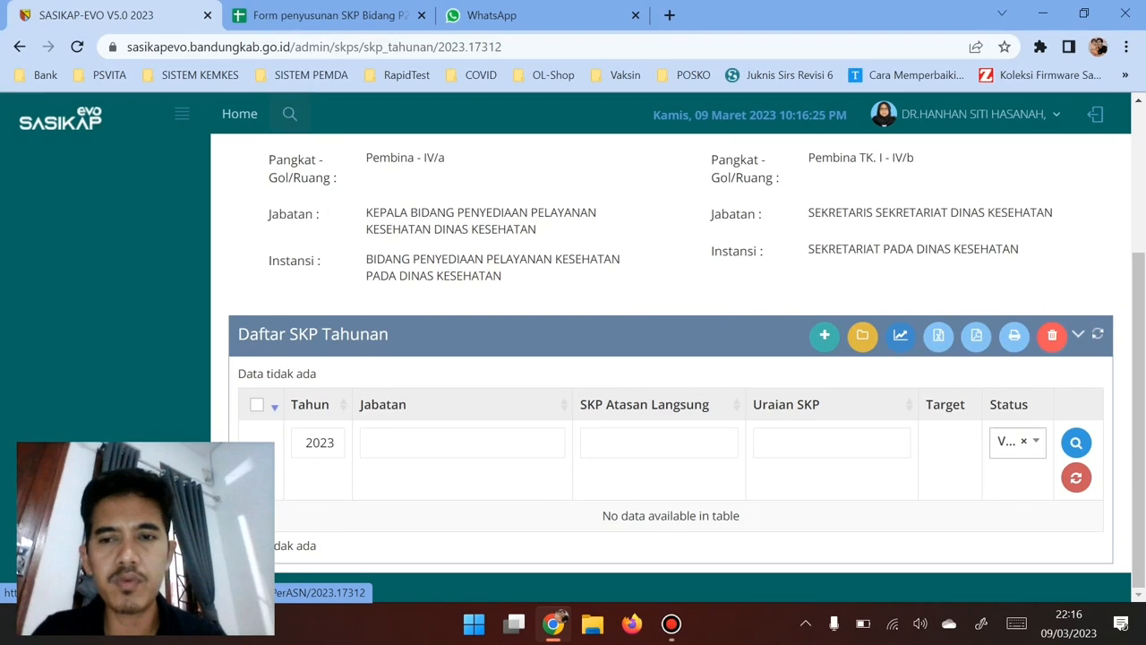
pyautogui.click(1016, 440)
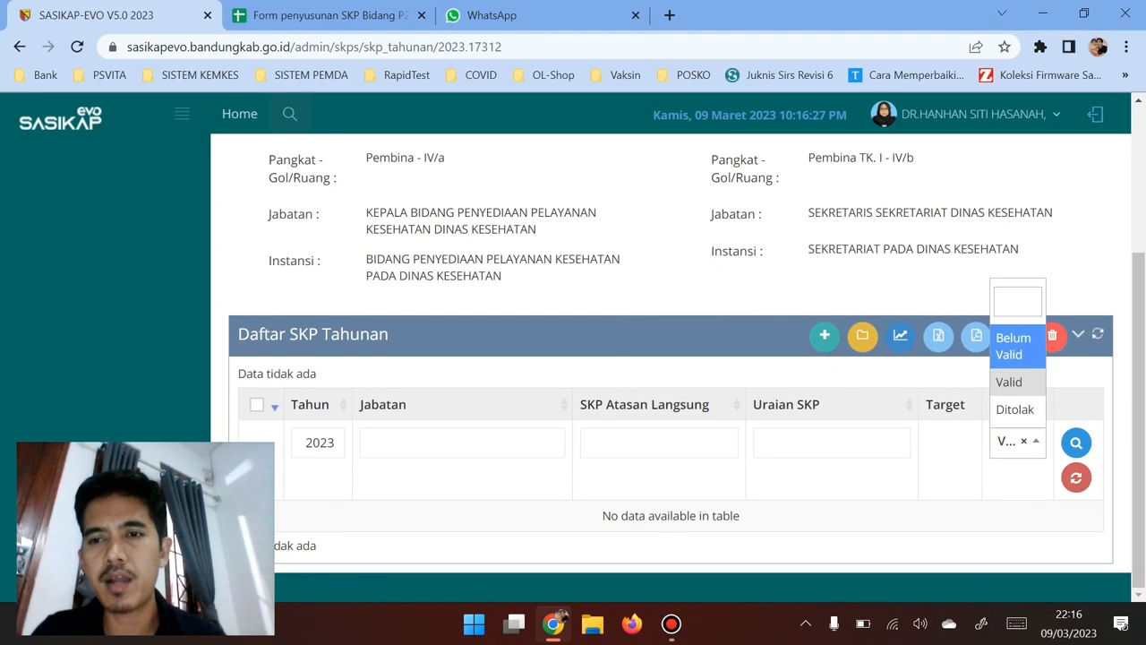
pyautogui.click(1013, 346)
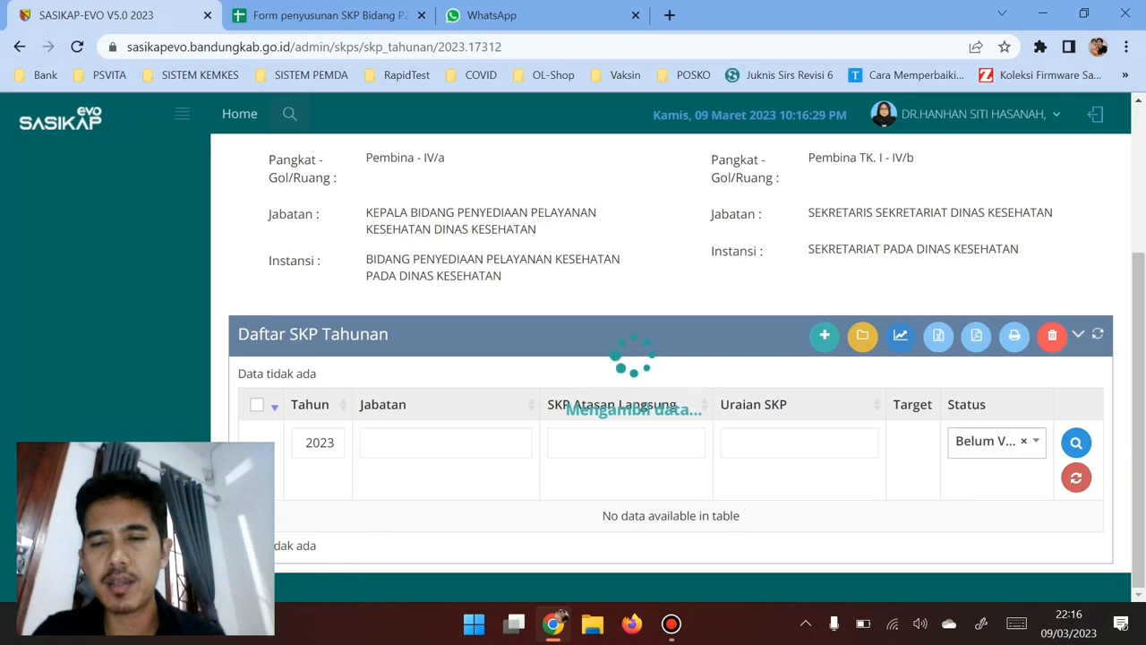
pyautogui.scroll(-5, 669, 367)
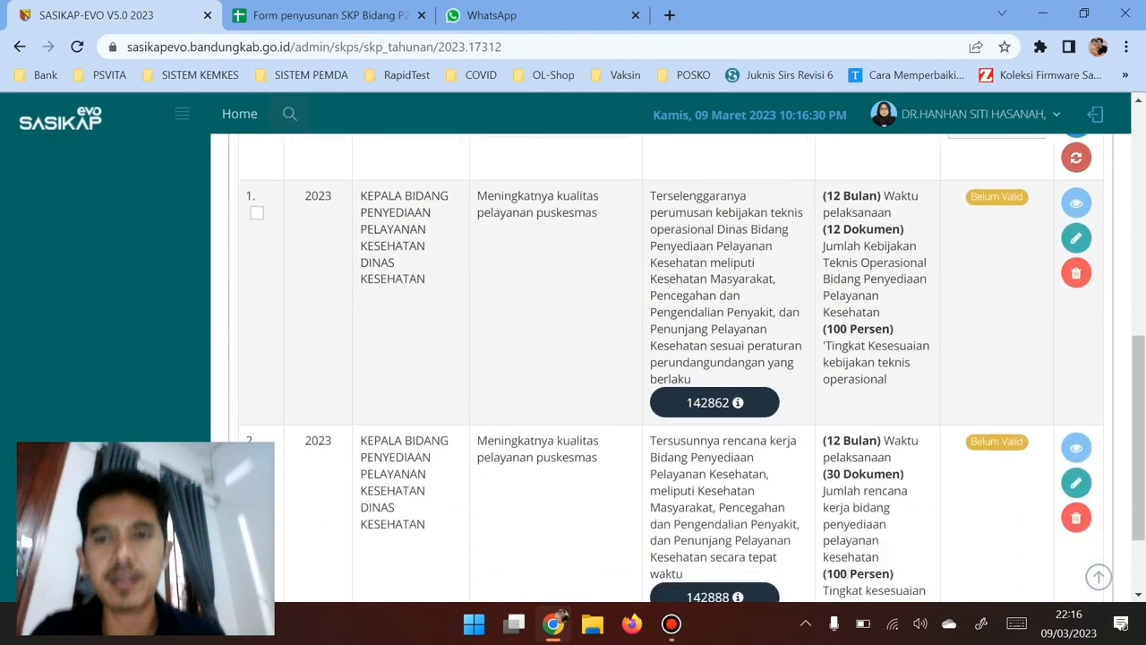
pyautogui.scroll(1, 670, 367)
pyautogui.scroll(4, 670, 367)
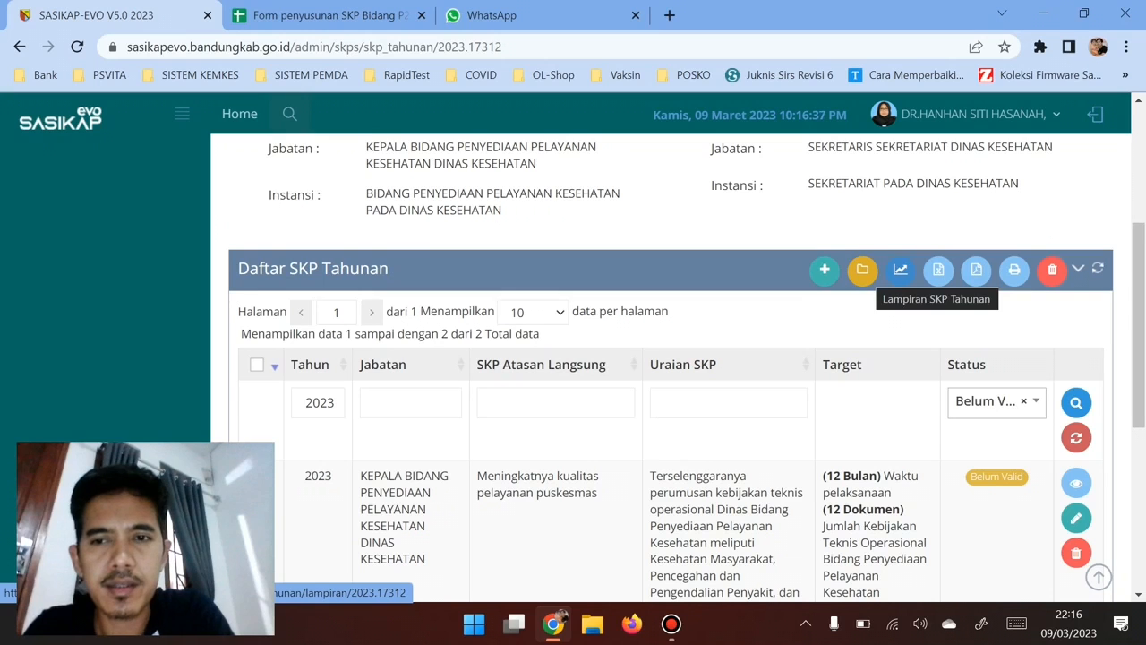
# Step: Reopen the Lampiran SKP Tahunan and check the saved Dukungan Sumber Daya and Skema Pertanggungjawaban entries
pyautogui.click(937, 269)
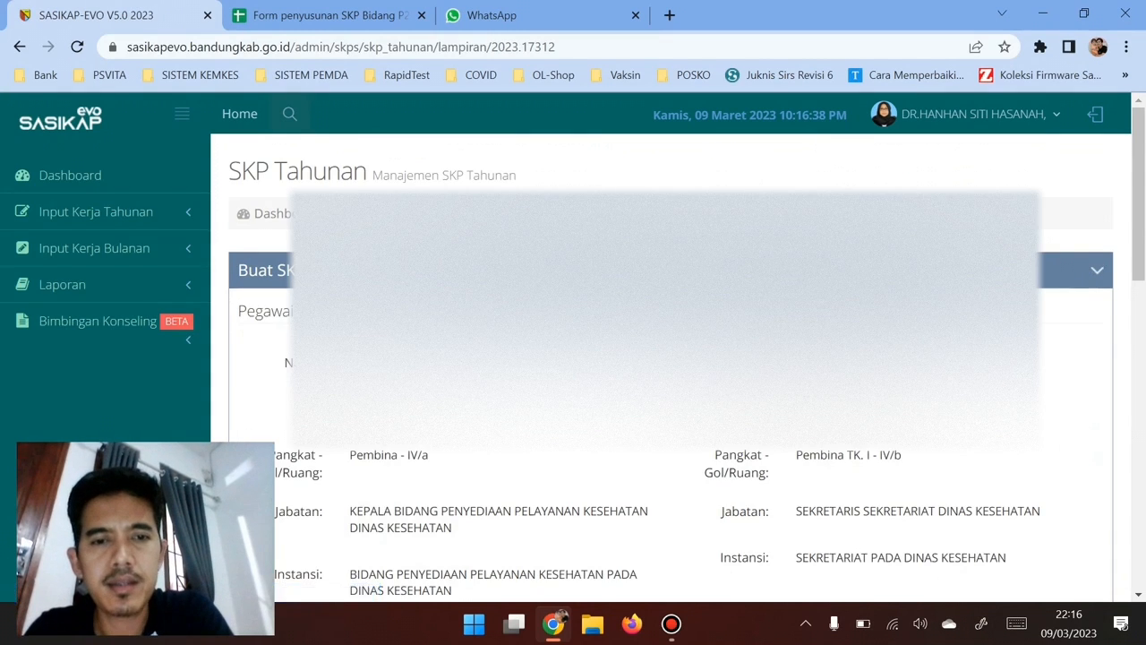
pyautogui.scroll(-5, 671, 358)
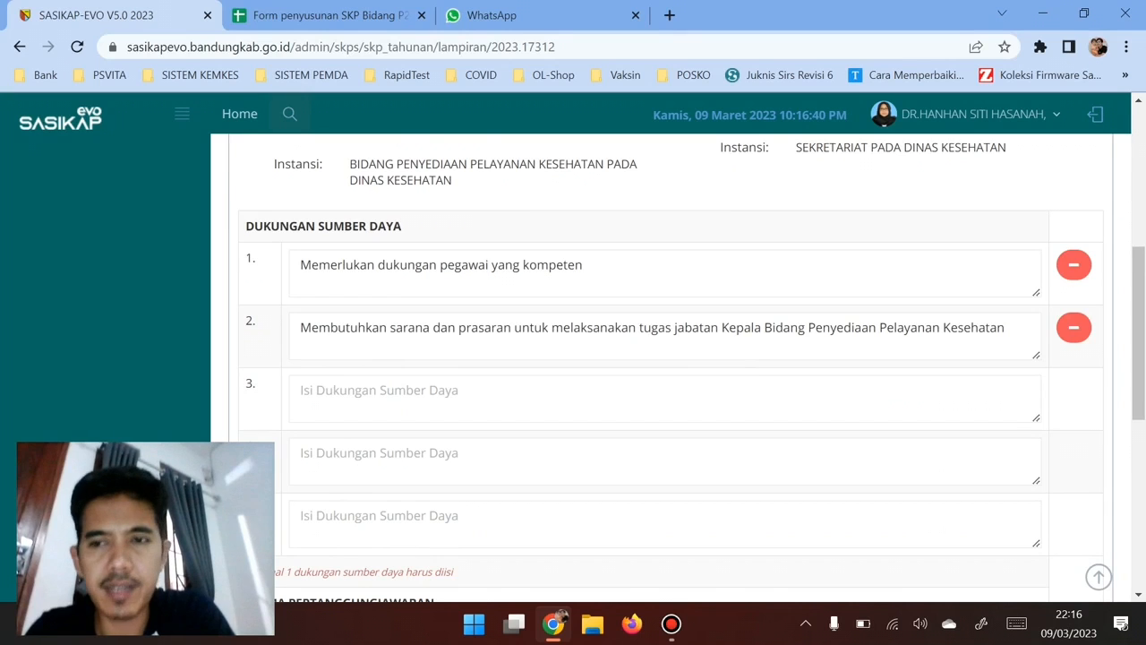
pyautogui.scroll(-3, 671, 358)
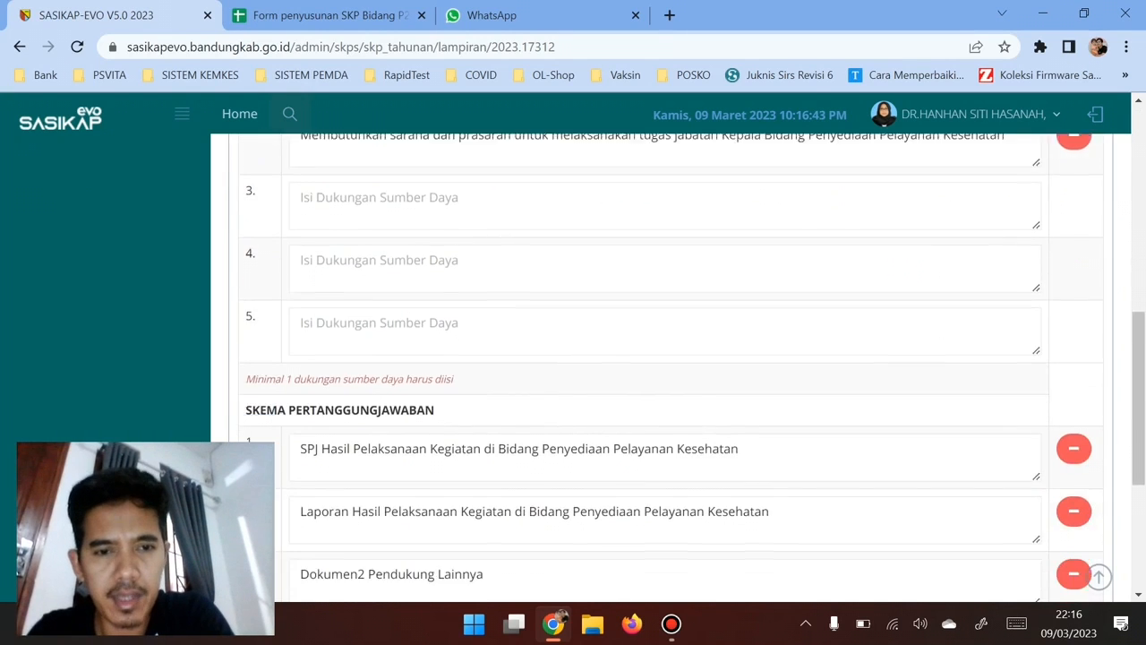
pyautogui.scroll(-1, 671, 358)
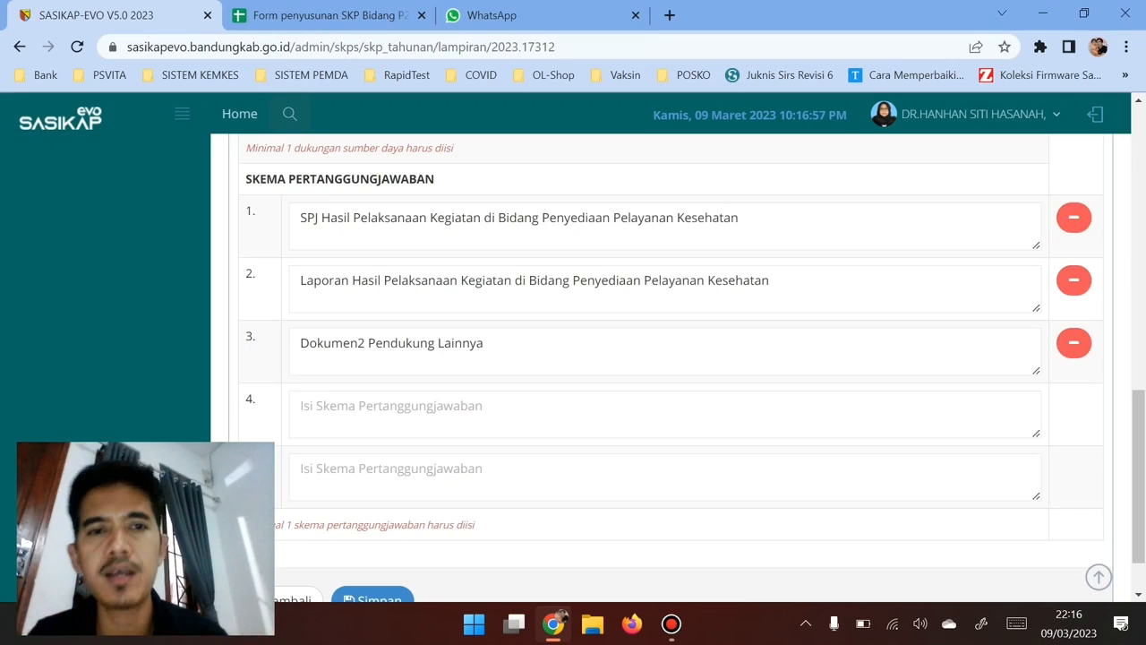
pyautogui.scroll(3, 671, 367)
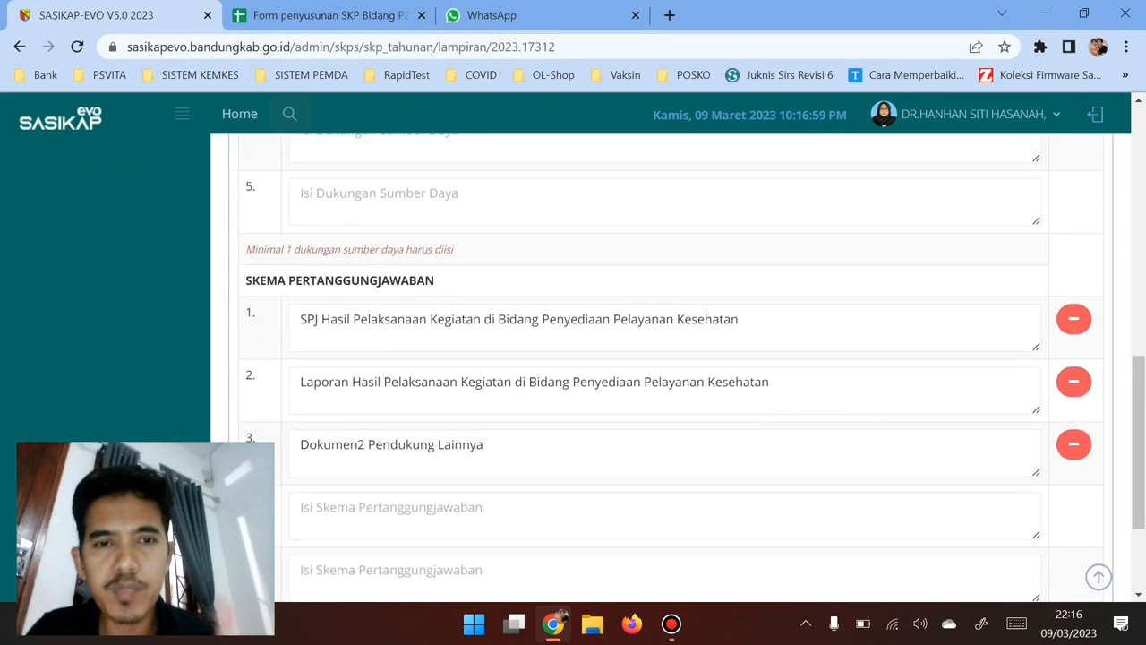
# Step: Review the Dukungan Sumber Daya and Skema Pertanggungjawaban entries once more and save the Lampiran SKP Tahunan again
pyautogui.scroll(2, 670, 367)
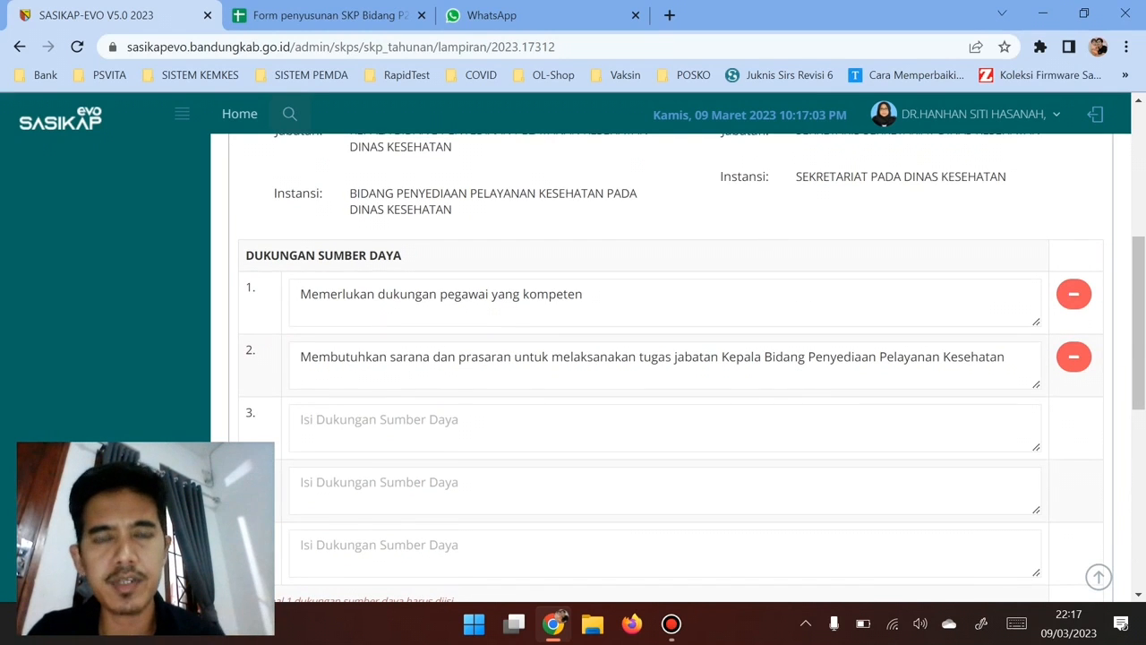
pyautogui.scroll(1, 671, 367)
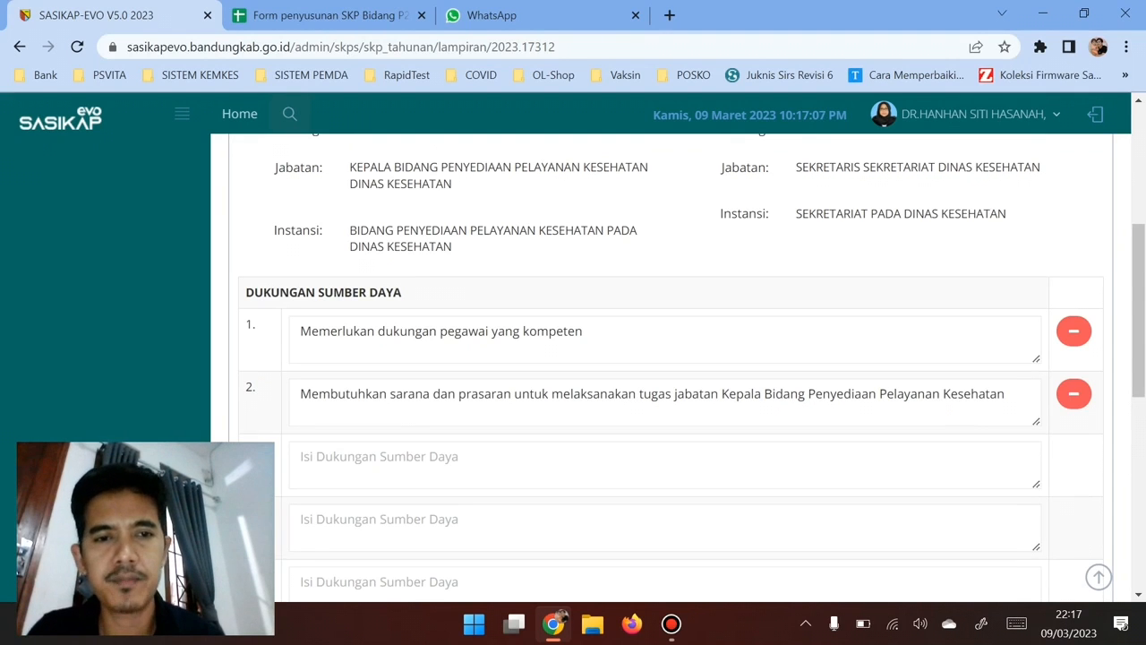
pyautogui.scroll(-3, 670, 367)
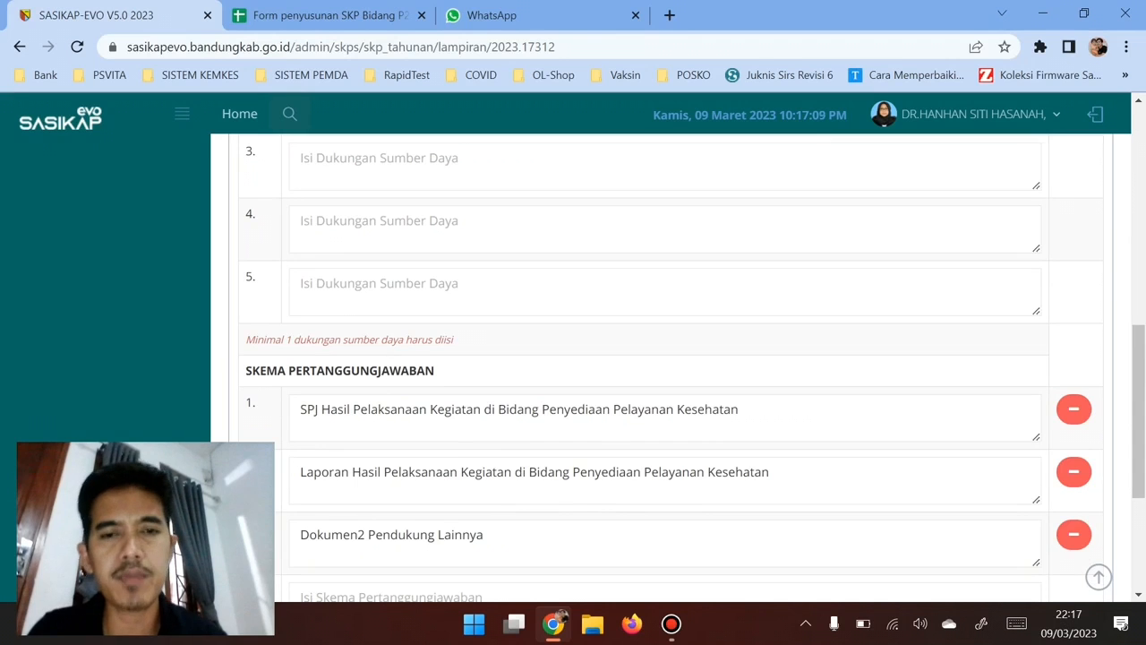
pyautogui.click(516, 408)
pyautogui.scroll(-1, 516, 408)
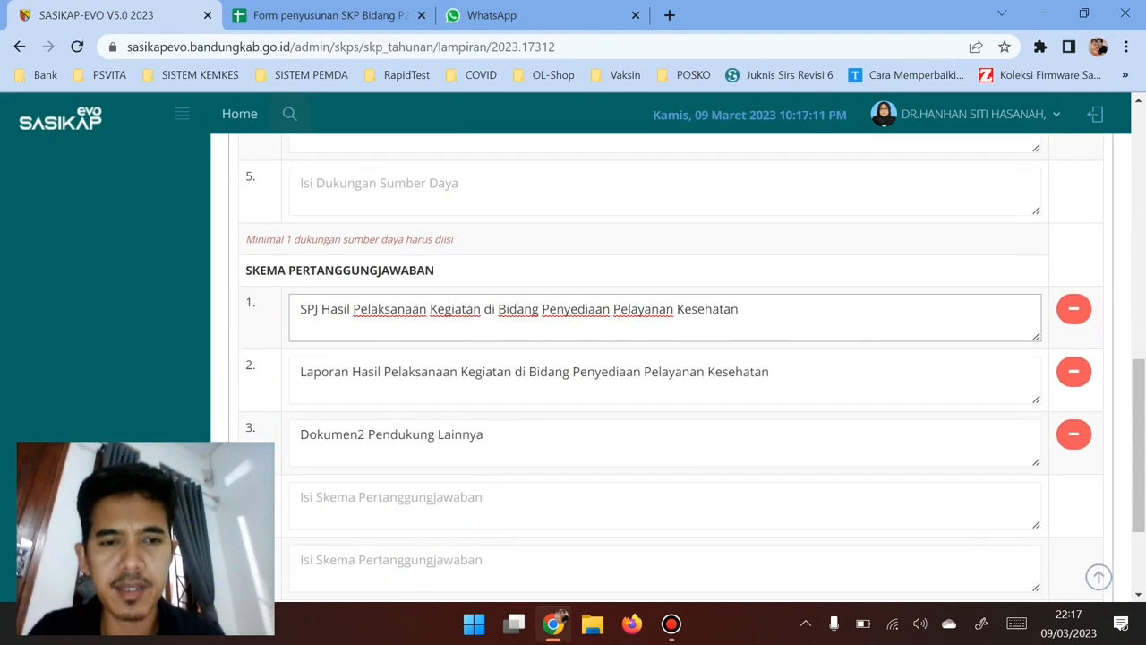
pyautogui.scroll(-2, 516, 409)
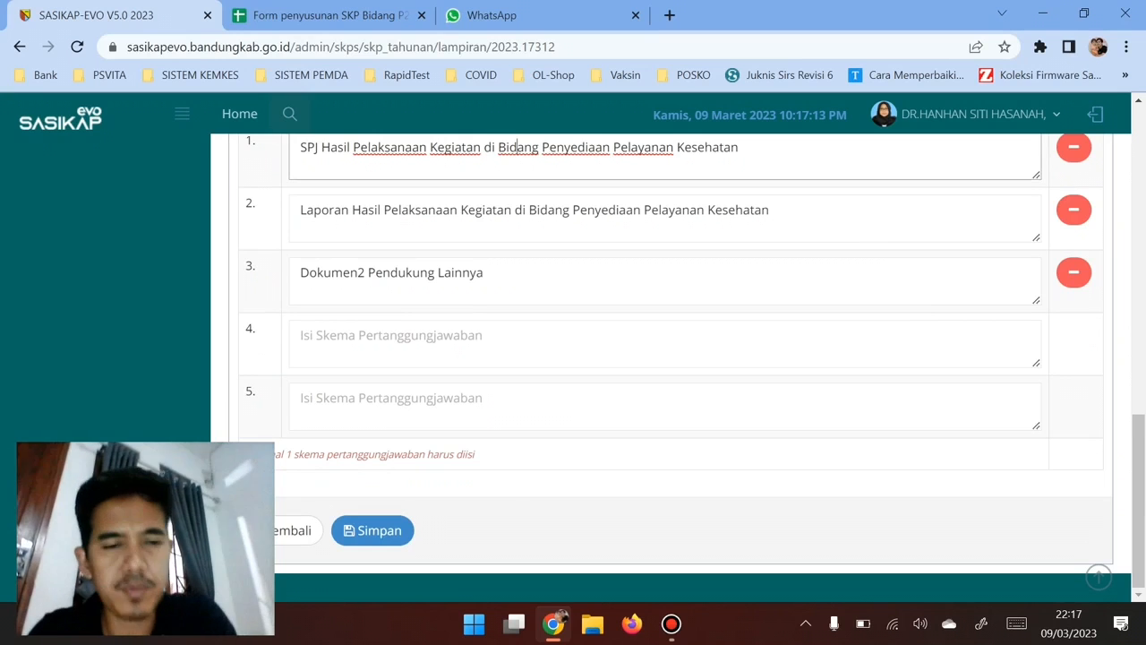
pyautogui.click(372, 530)
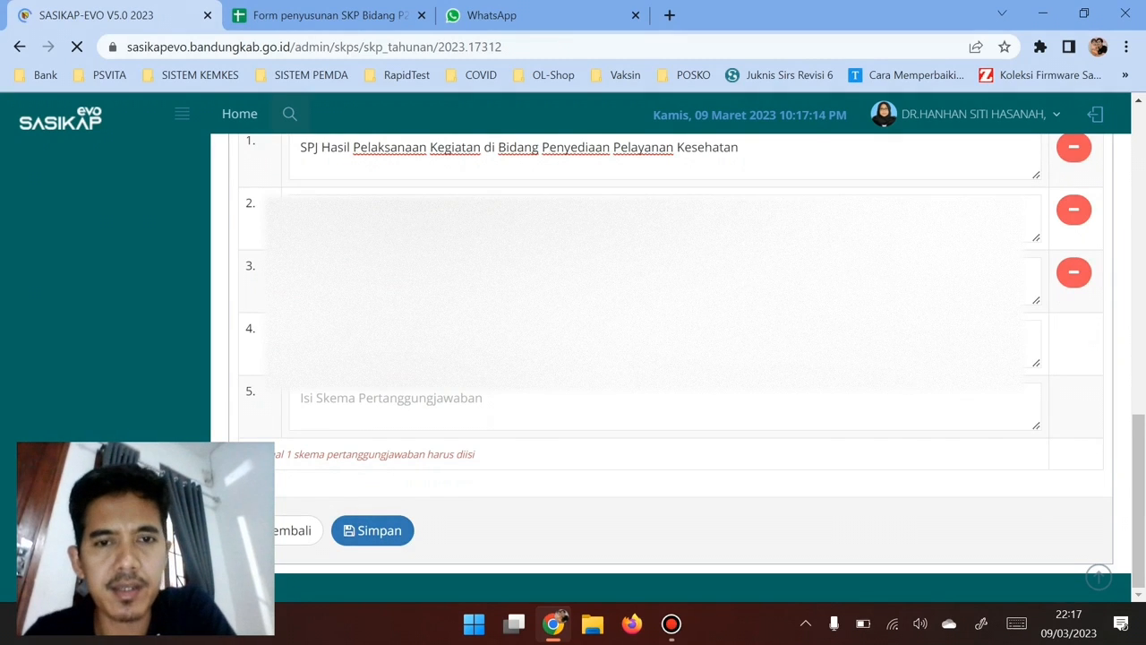
# Step: Filter the 2023 Daftar SKP Tahunan by the status Belum Valid
pyautogui.scroll(-3, 672, 358)
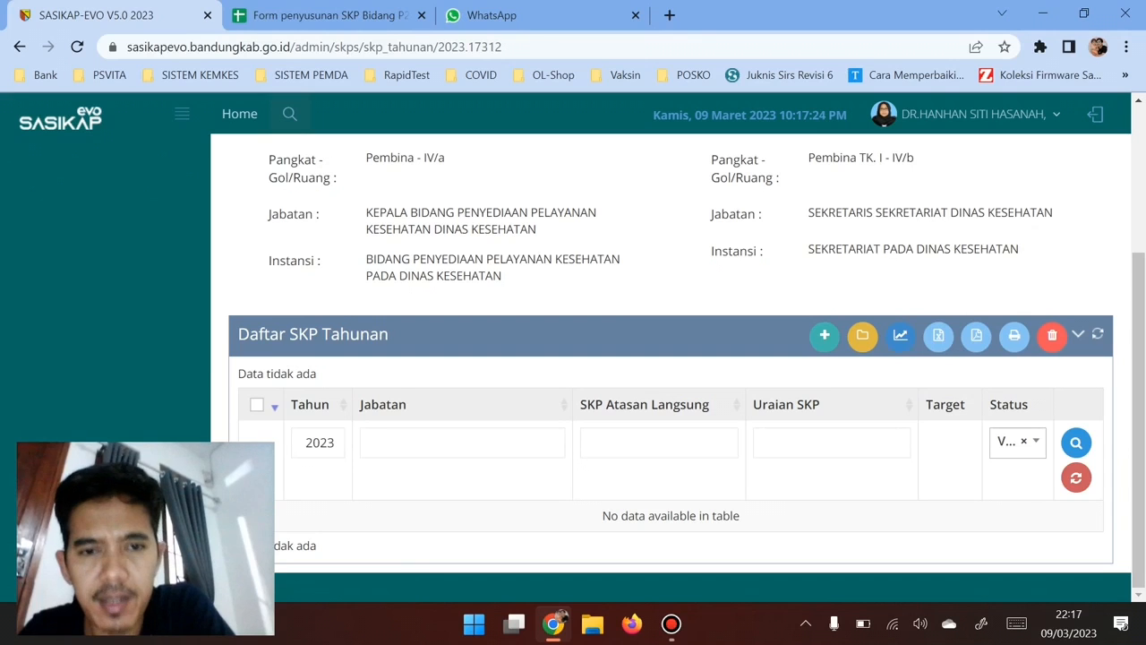
pyautogui.click(319, 442)
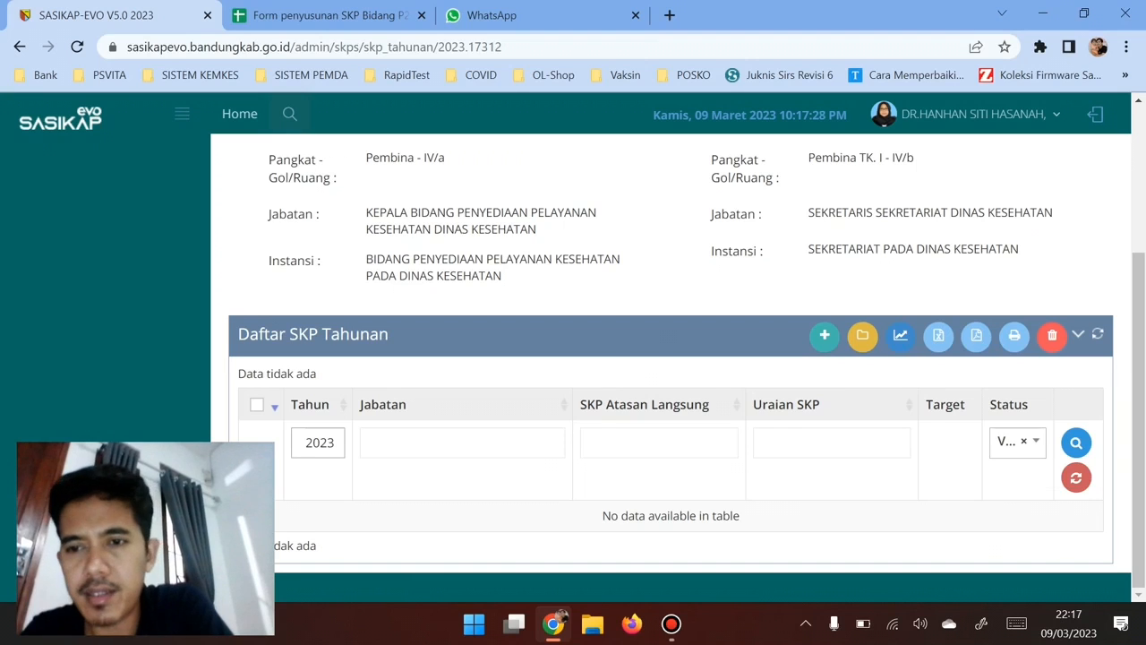
pyautogui.click(1023, 441)
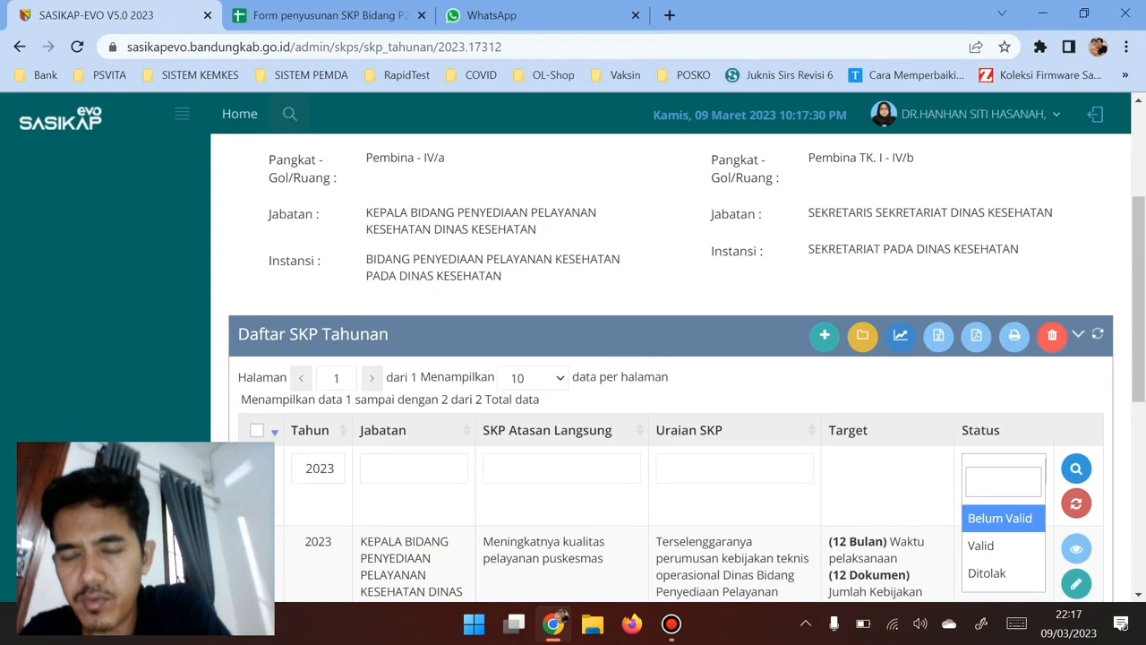
pyautogui.press('Return')
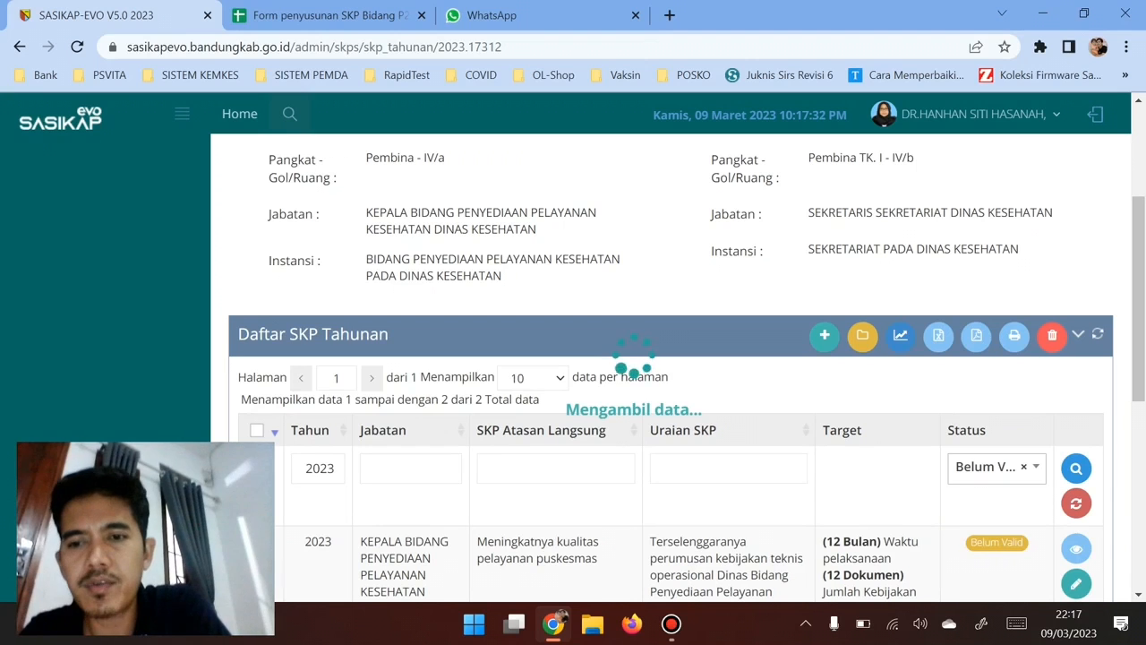
# Step: Examine the Uraian SKP, Target and Status of the filtered 2023 SKP entries in the Daftar SKP Tahunan
pyautogui.scroll(-4, 671, 367)
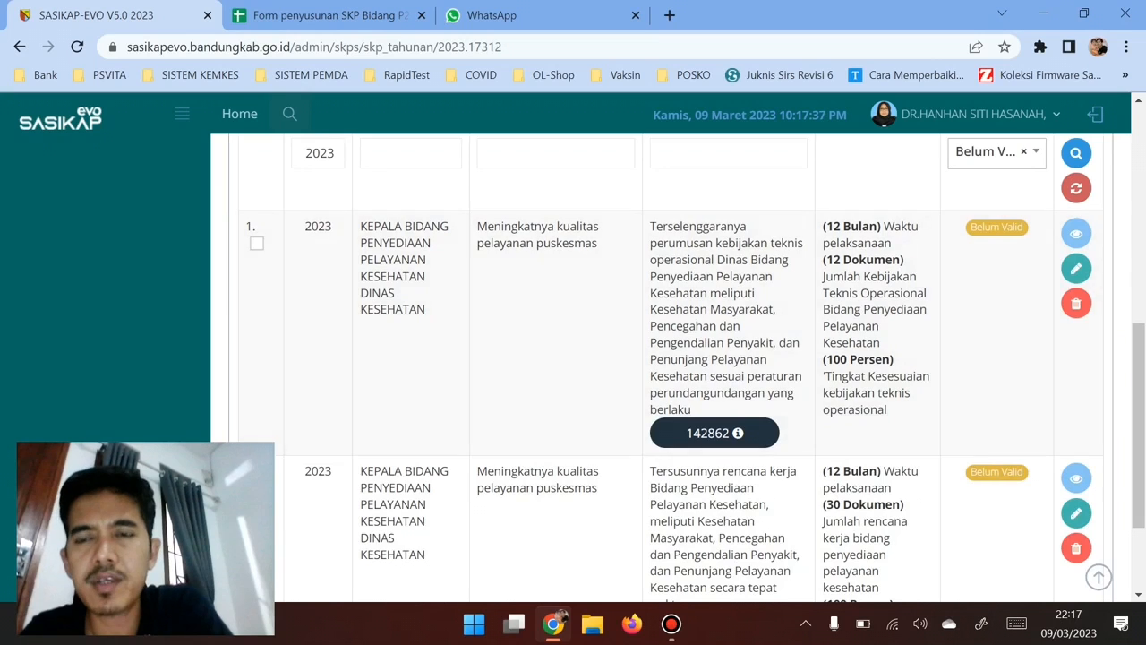
pyautogui.scroll(2, 670, 367)
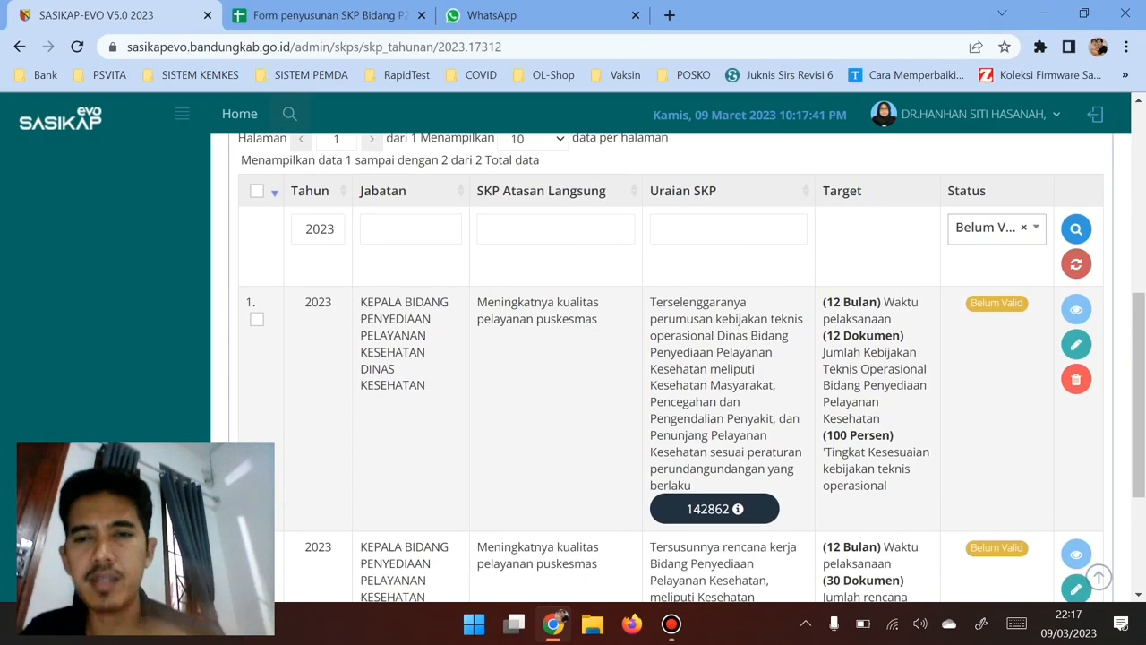
pyautogui.scroll(-3, 670, 368)
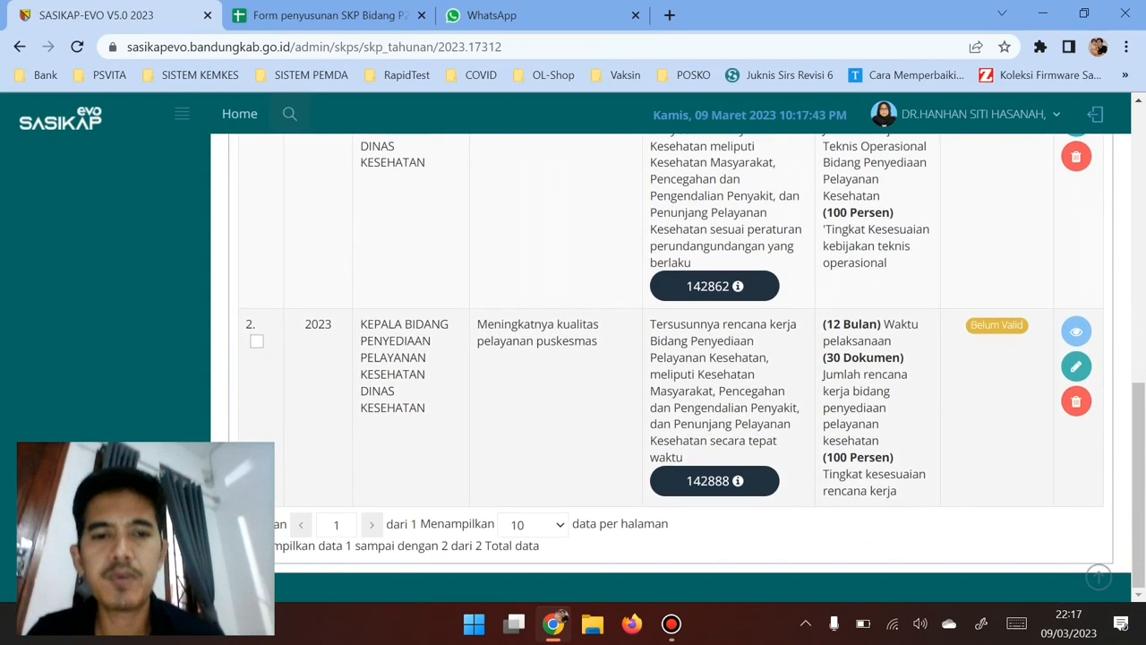
pyautogui.scroll(2, 669, 358)
pyautogui.scroll(-1, 669, 358)
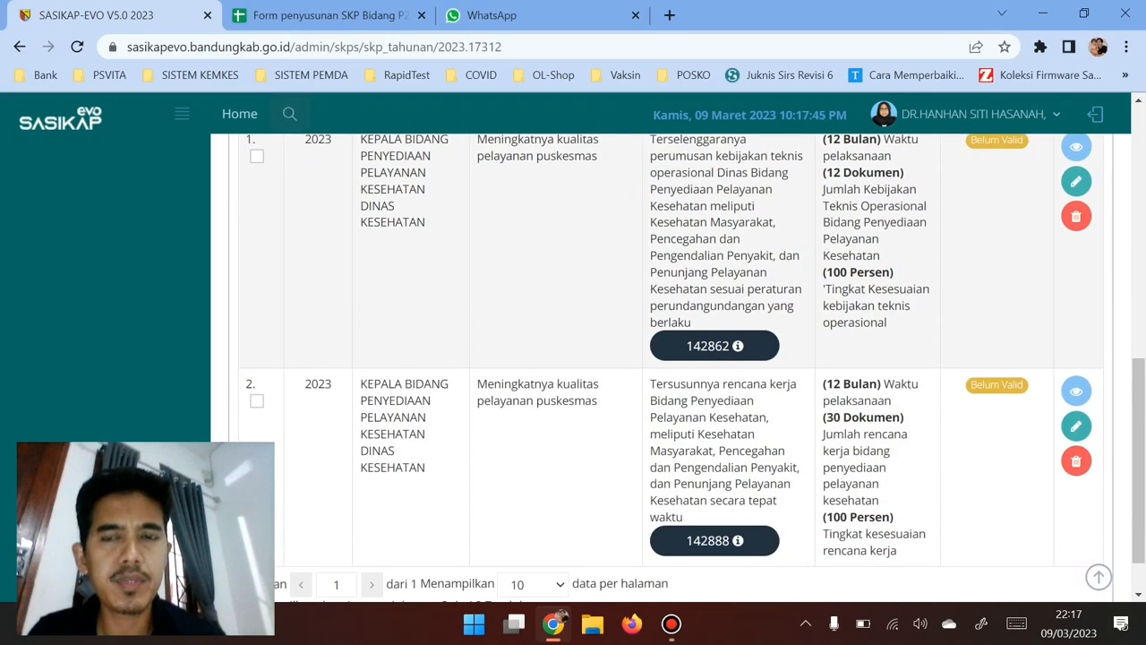
pyautogui.scroll(-1, 670, 358)
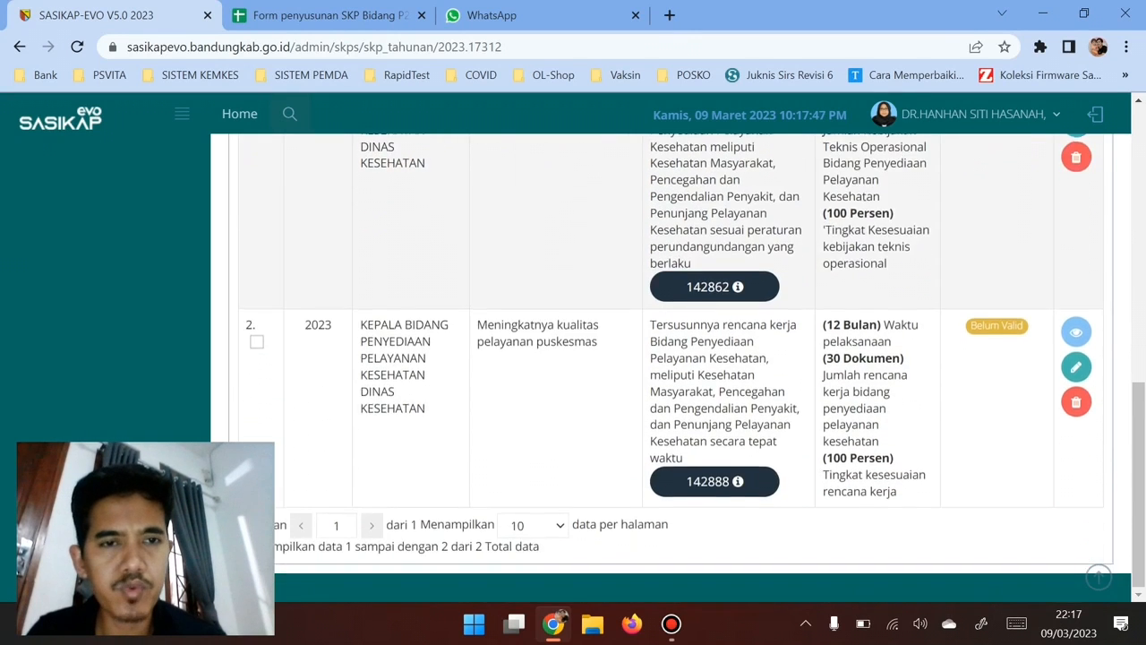
pyautogui.scroll(2, 670, 358)
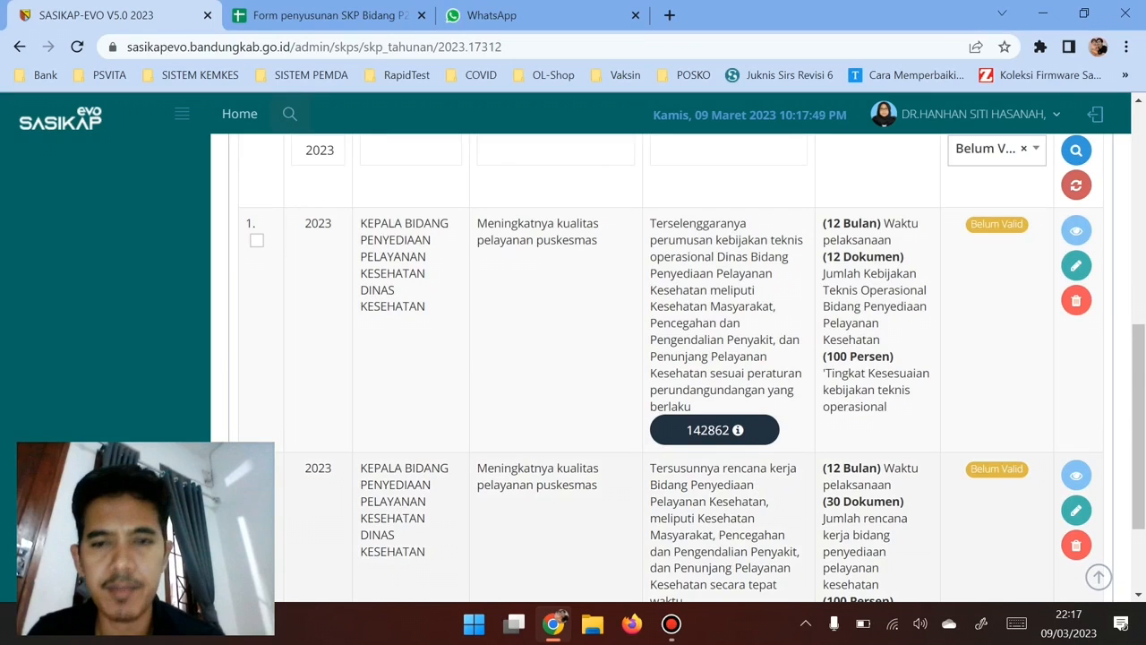
pyautogui.scroll(-1, 669, 358)
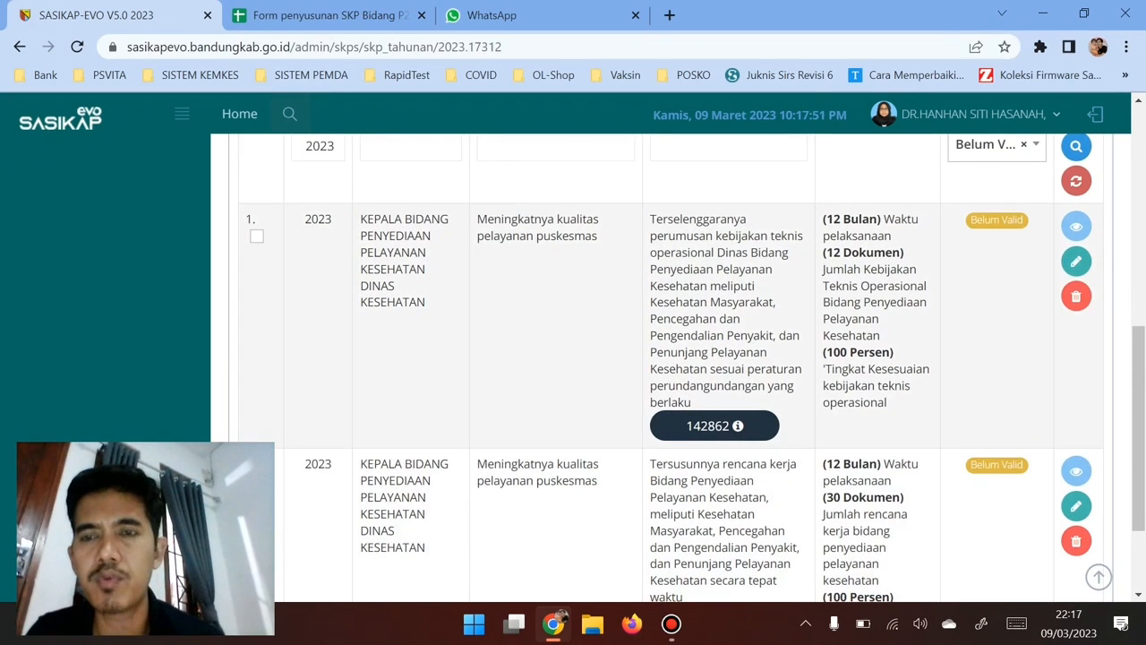
pyautogui.scroll(1, 670, 358)
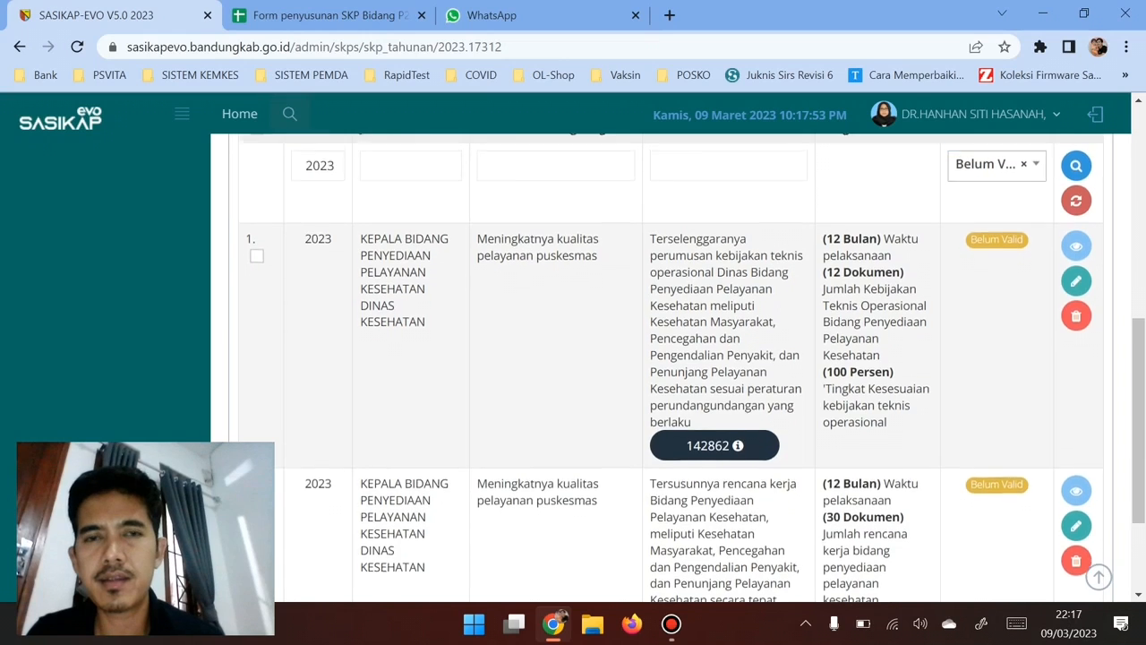
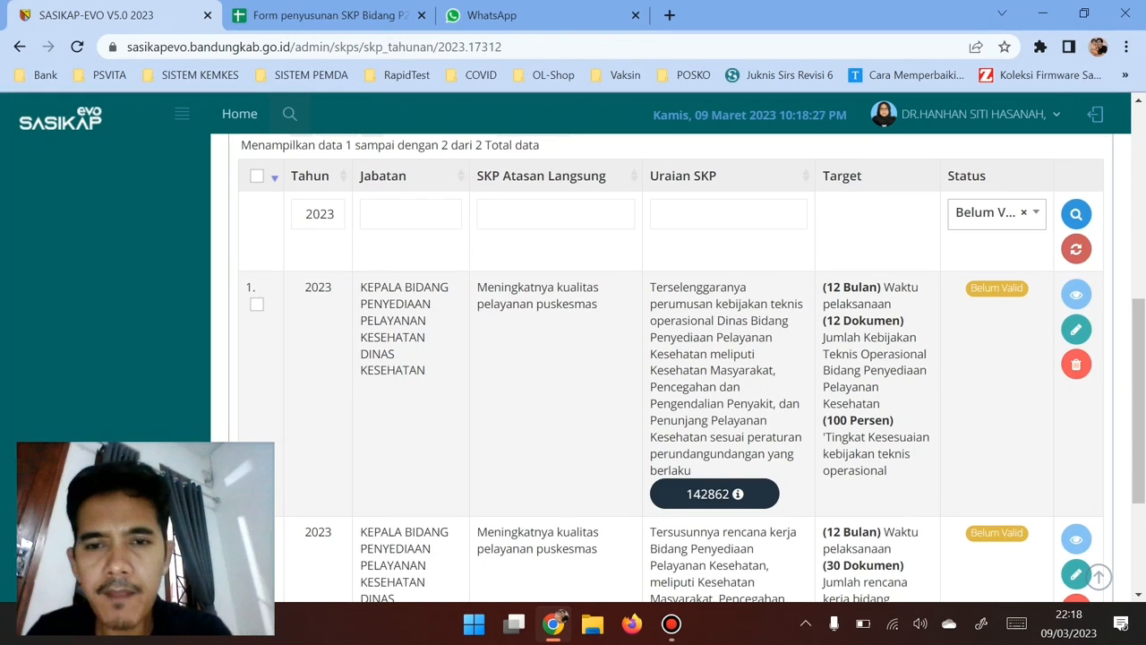
pyautogui.scroll(-2, 671, 367)
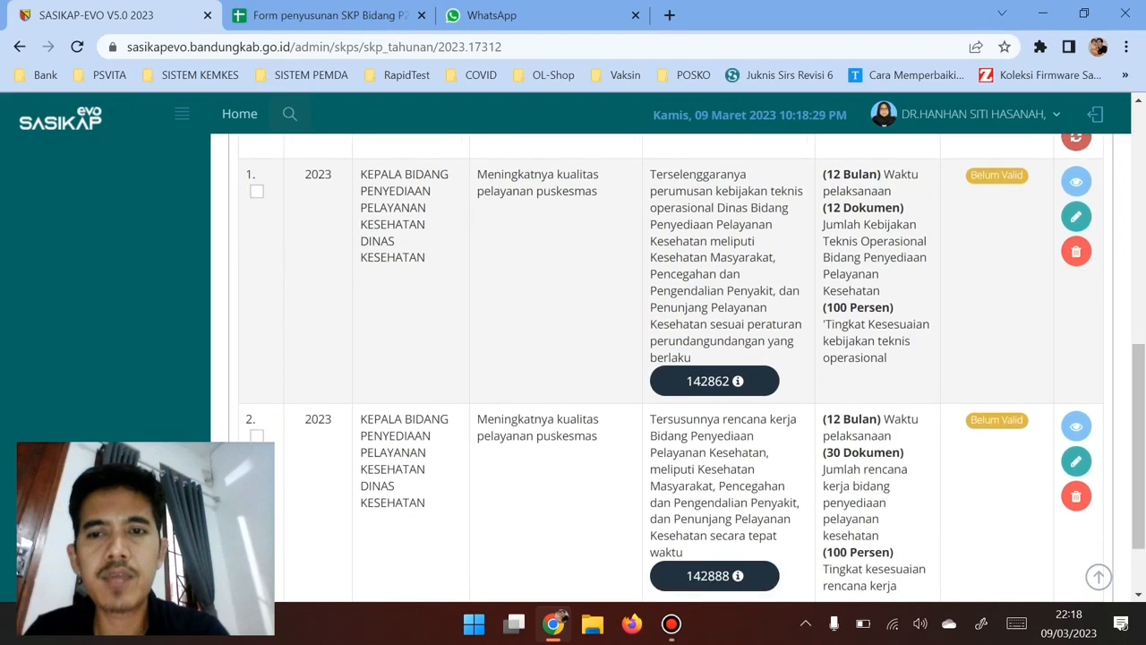
pyautogui.scroll(2, 672, 367)
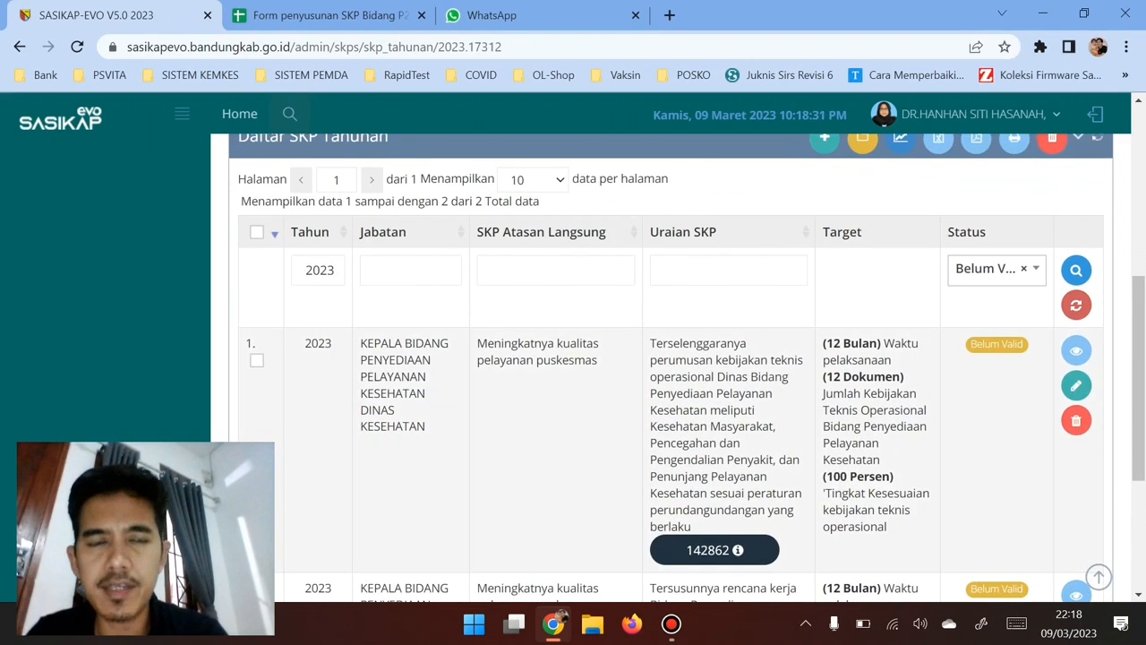
pyautogui.scroll(1, 672, 367)
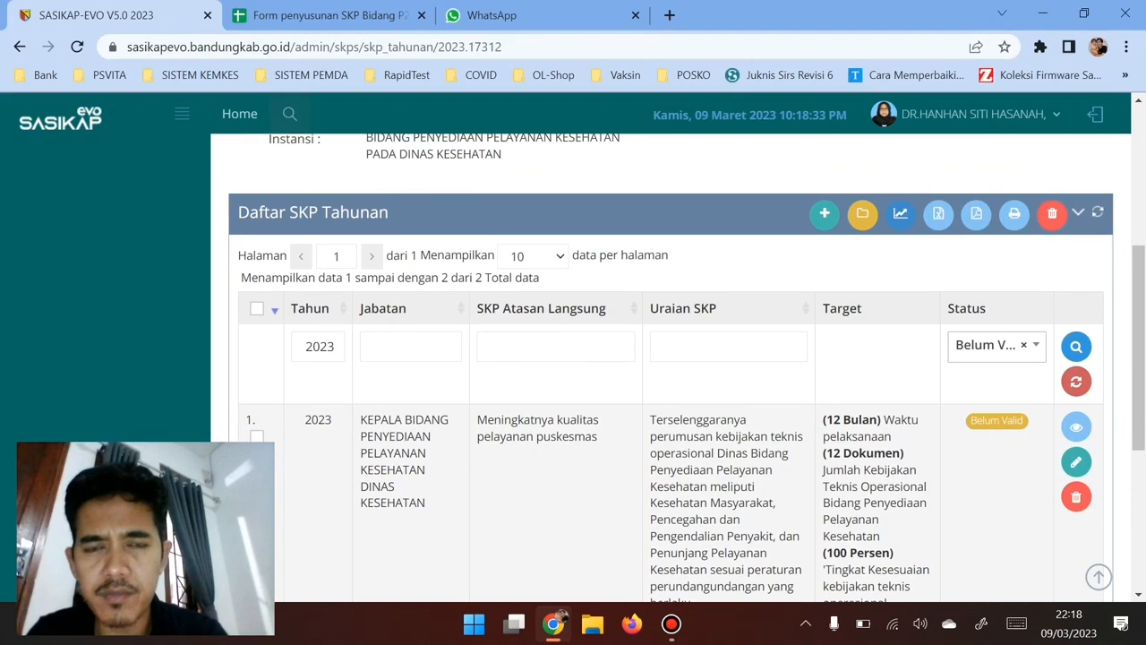
pyautogui.scroll(3, 672, 367)
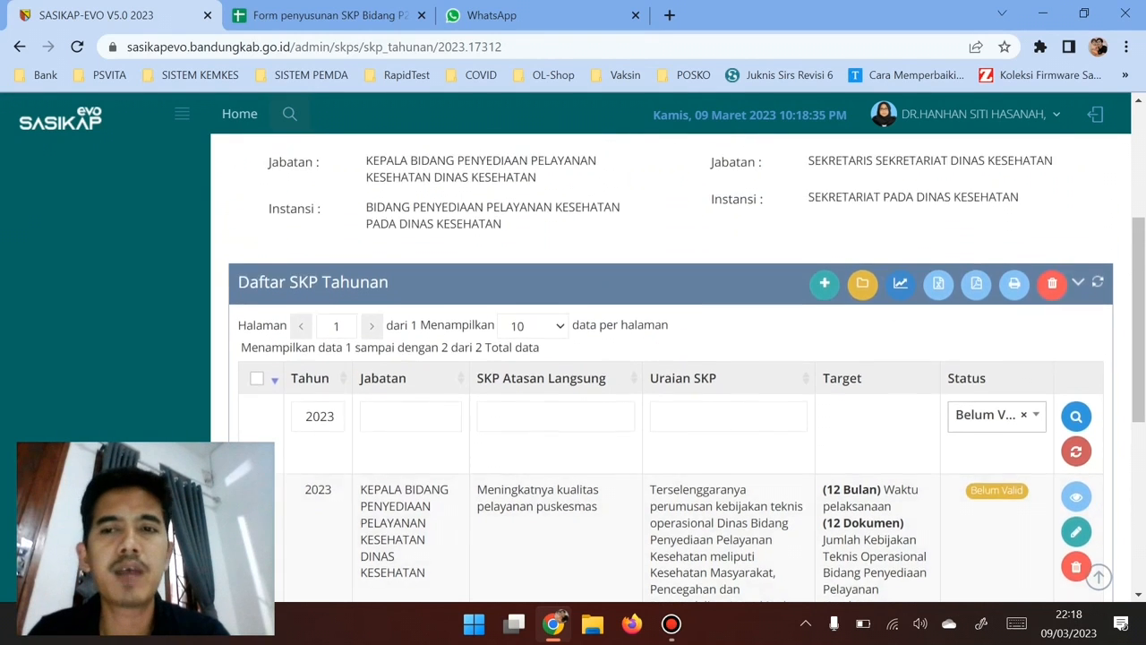
pyautogui.scroll(2, 672, 367)
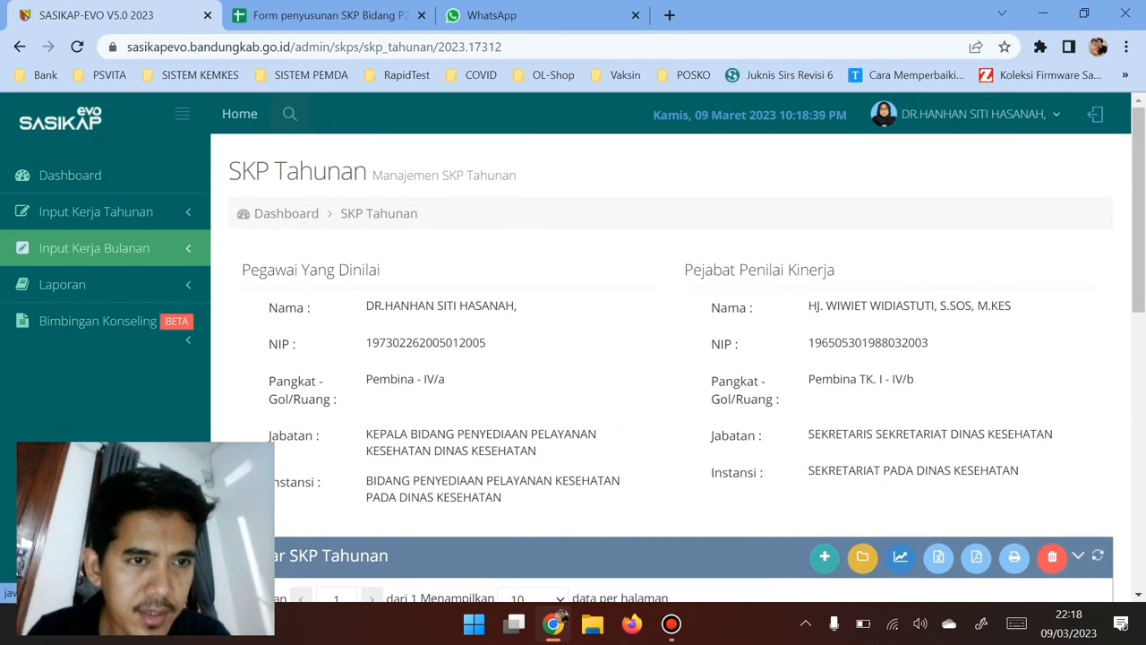
# Step: Recheck the Daftar SKP Tahunan and open the Aktivitas Harian page under Input Kerja Bulanan
pyautogui.click(94, 248)
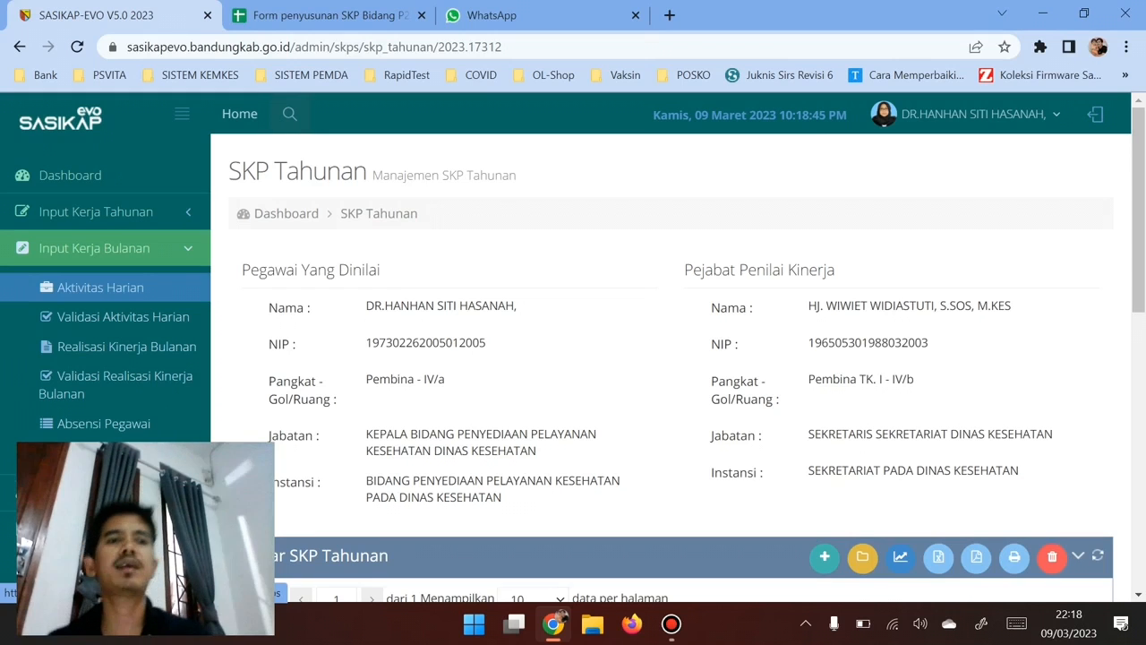
pyautogui.scroll(-5, 573, 358)
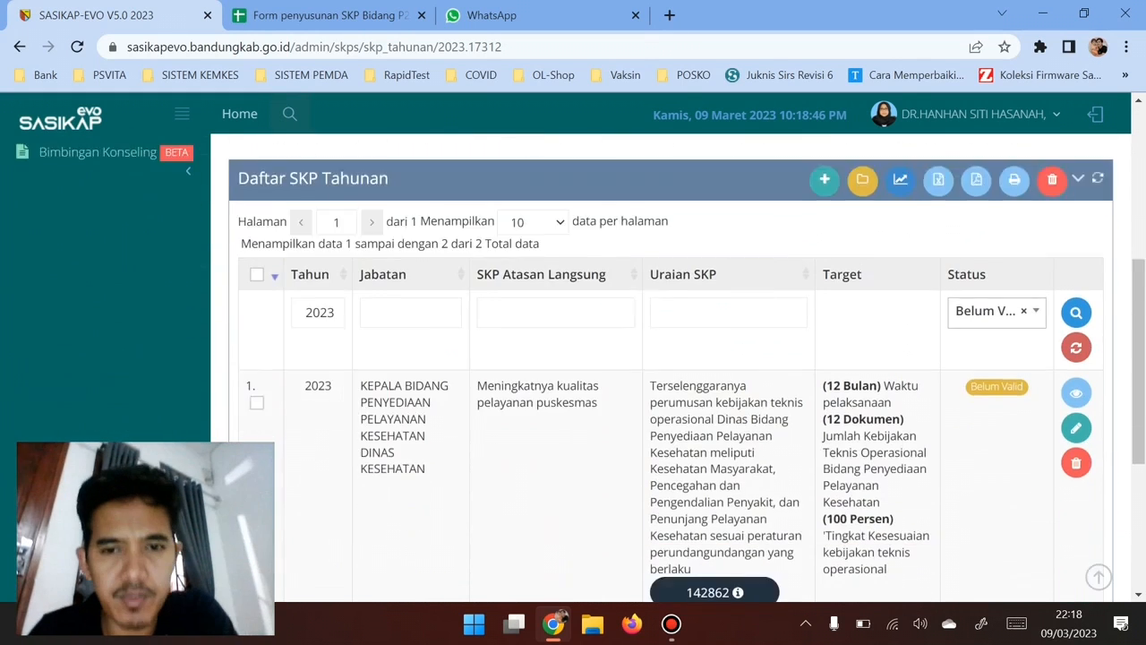
pyautogui.scroll(-1, 671, 367)
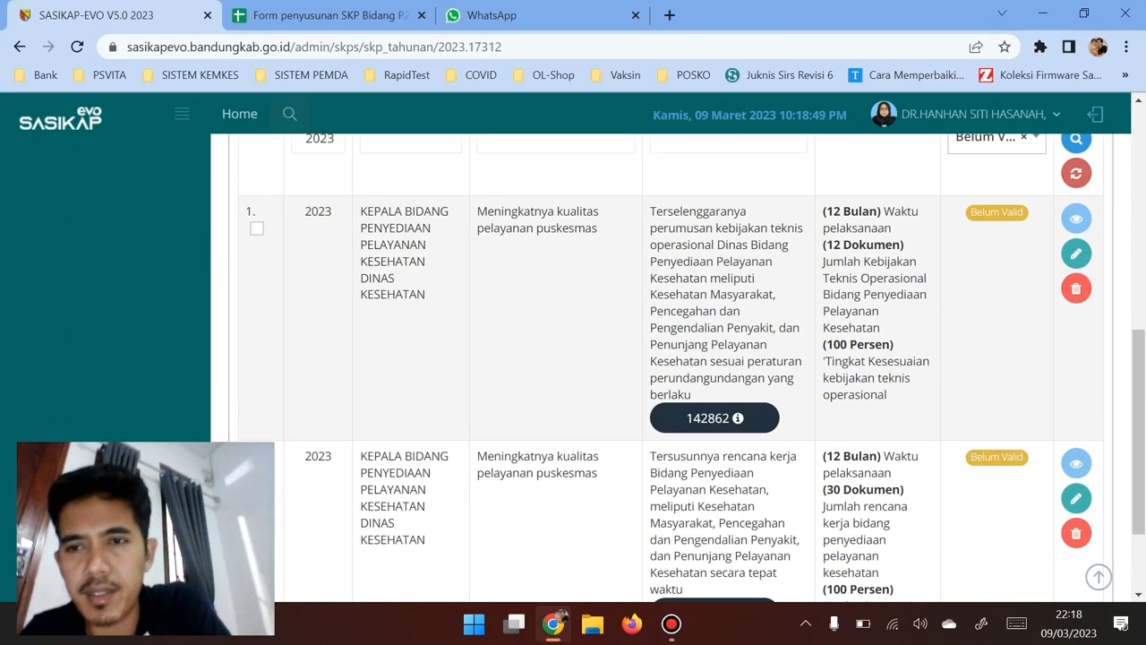
pyautogui.scroll(5, 671, 367)
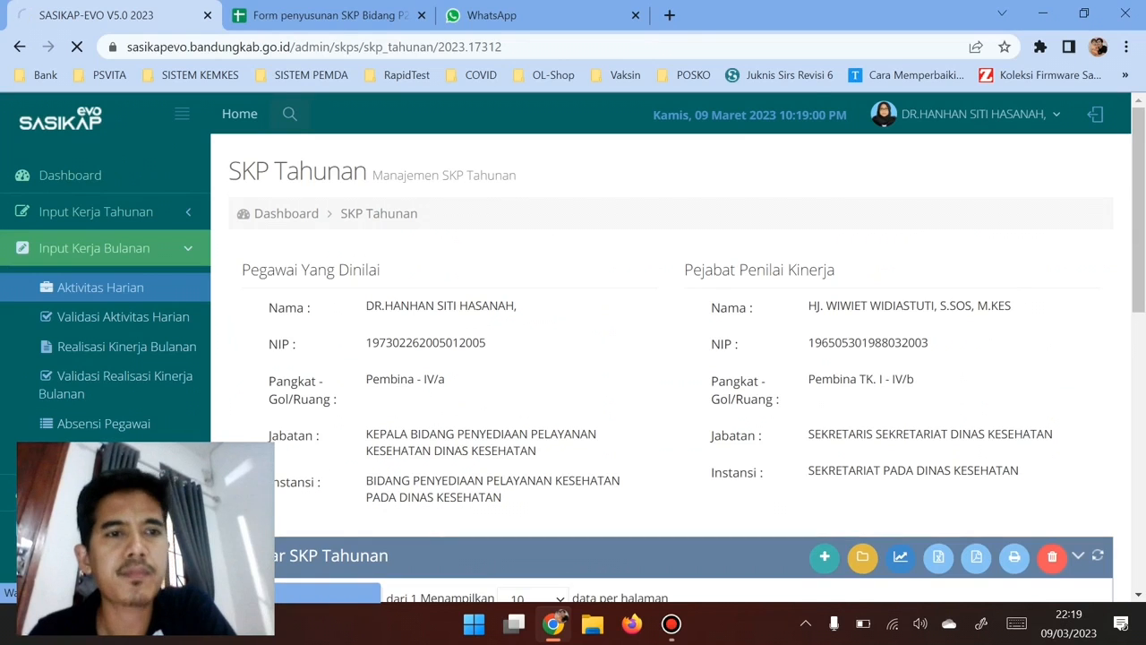
pyautogui.click(101, 286)
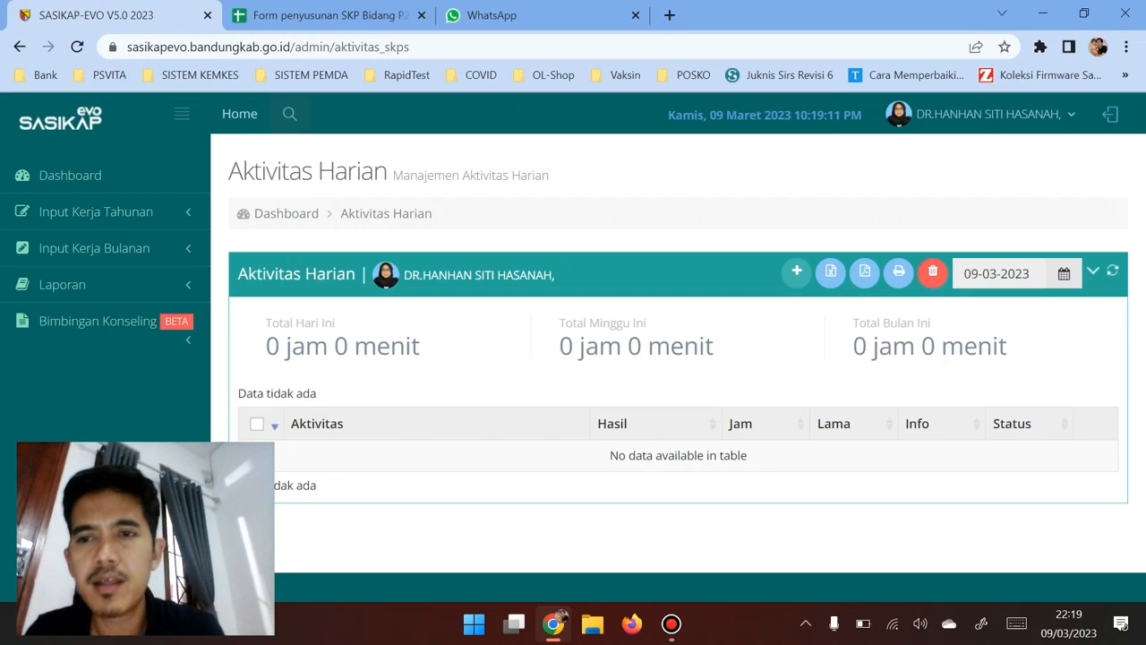
# Step: Set the Aktivitas Harian date to 02-01-2023
pyautogui.click(1064, 274)
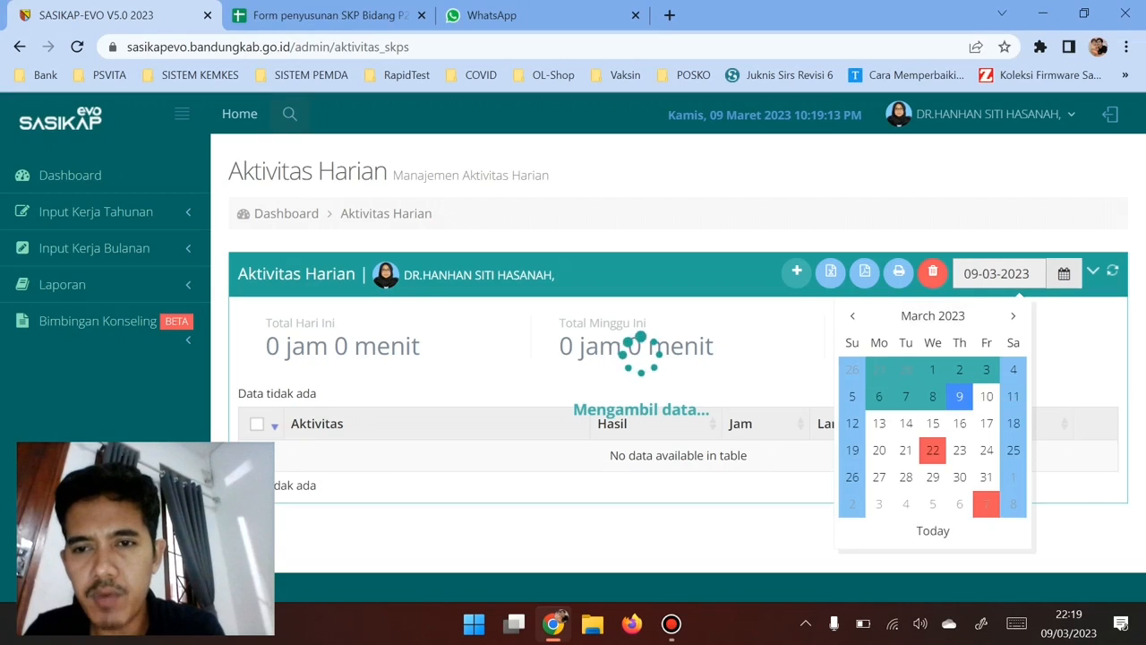
pyautogui.click(852, 315)
pyautogui.click(865, 316)
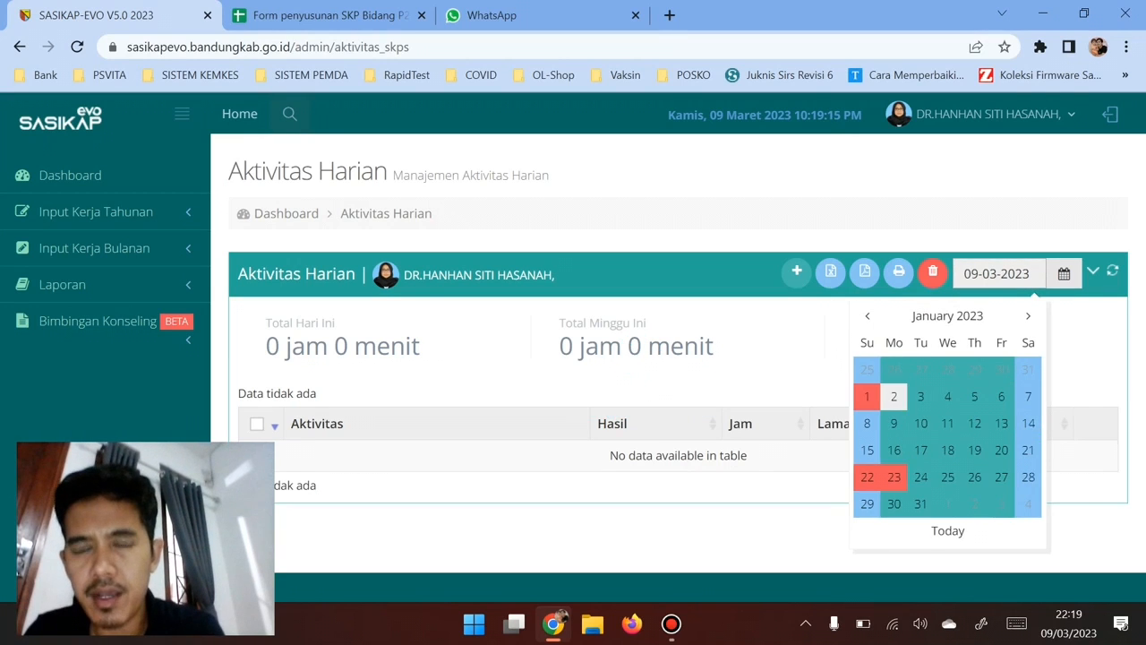
pyautogui.click(893, 396)
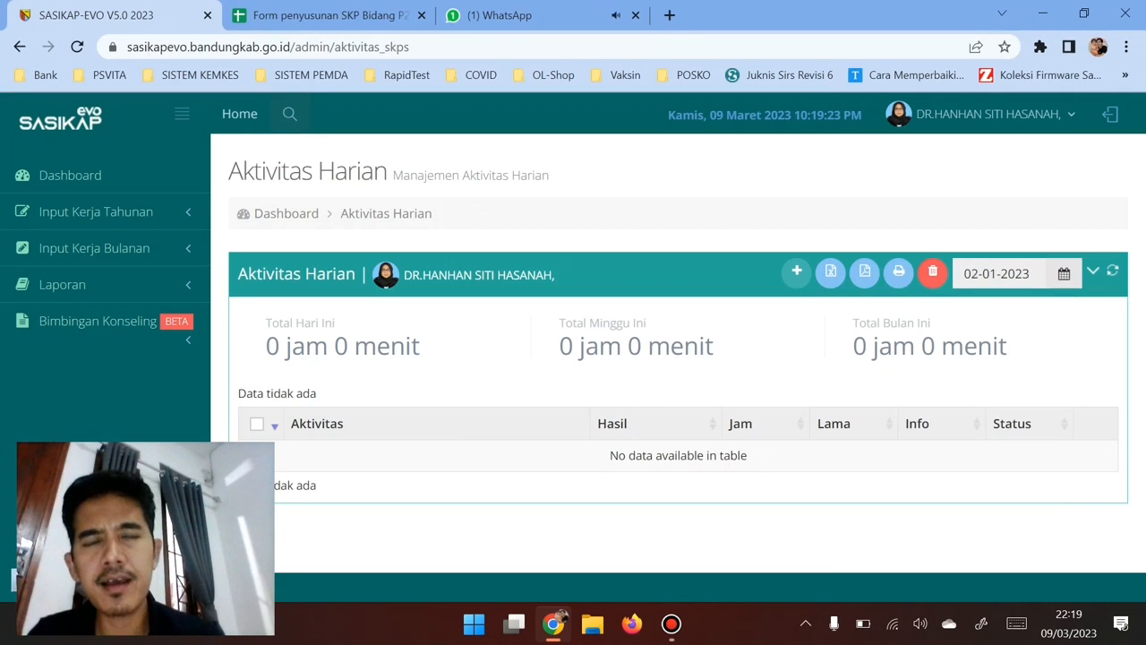
# Step: Check the January 2023 calendar and start creating a new Aktivitas Harian for the selected date
pyautogui.click(1064, 274)
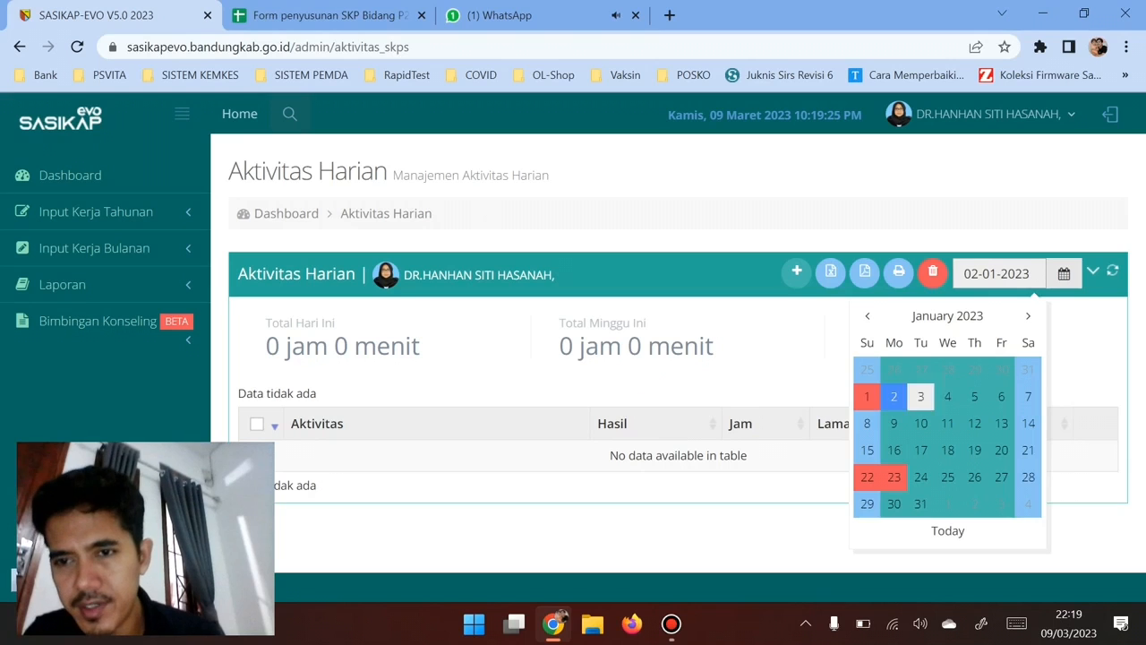
pyautogui.click(774, 391)
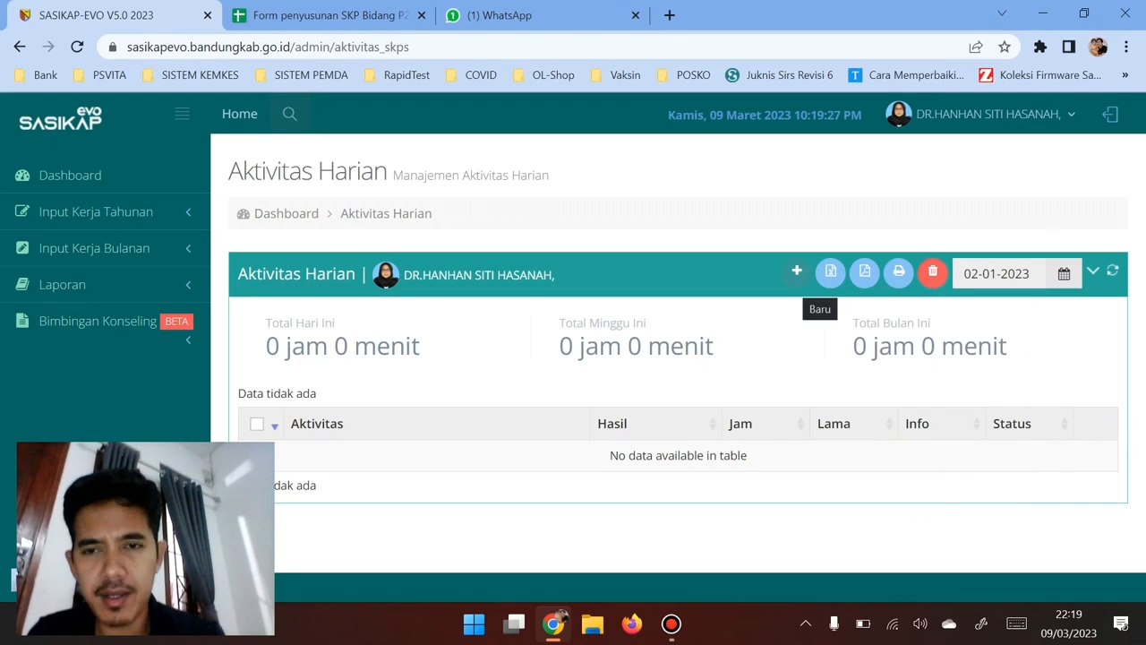
pyautogui.click(796, 271)
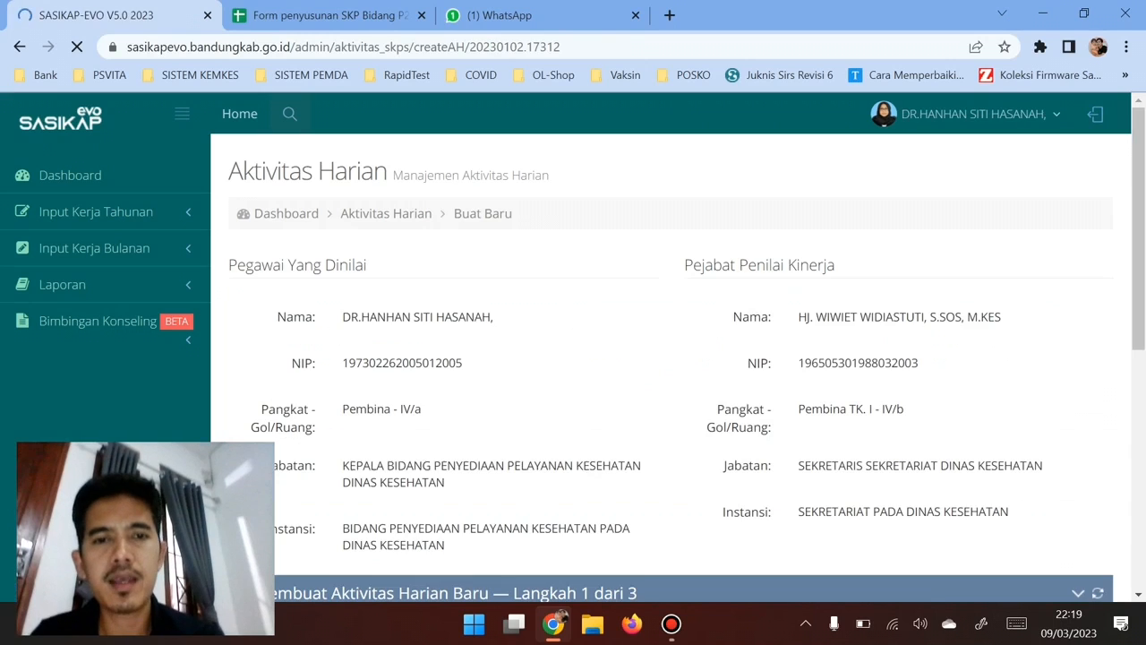
# Step: Set the minutes of the Mulai Pukul start time to 30 for the new Aktivitas Harian
pyautogui.scroll(-1, 677, 367)
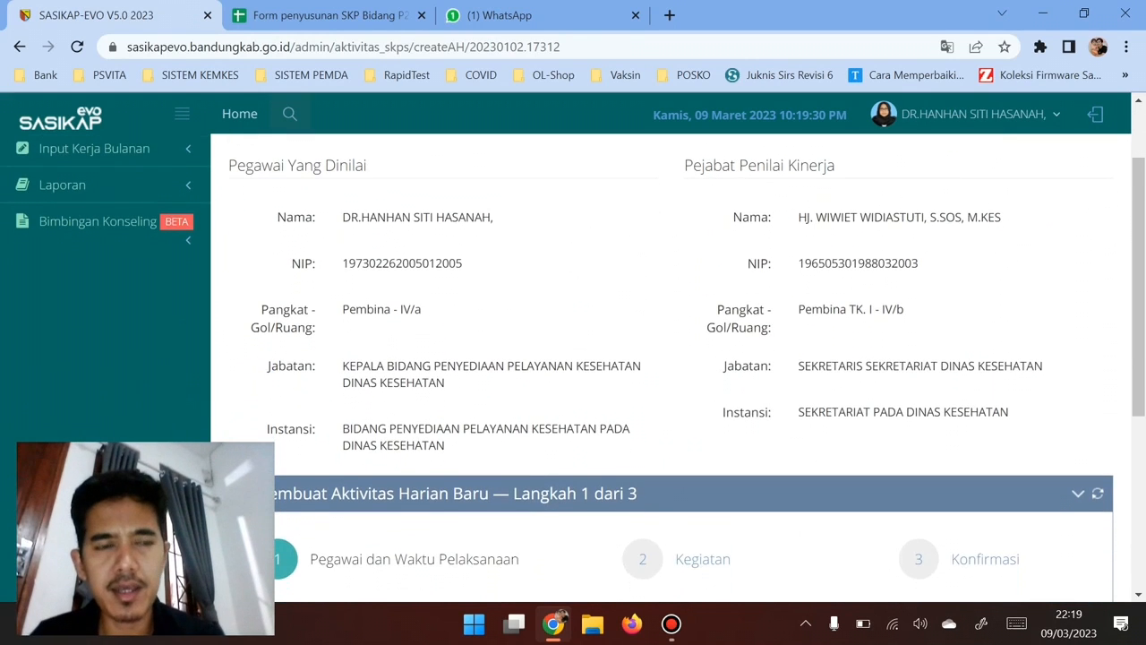
pyautogui.scroll(-2, 671, 367)
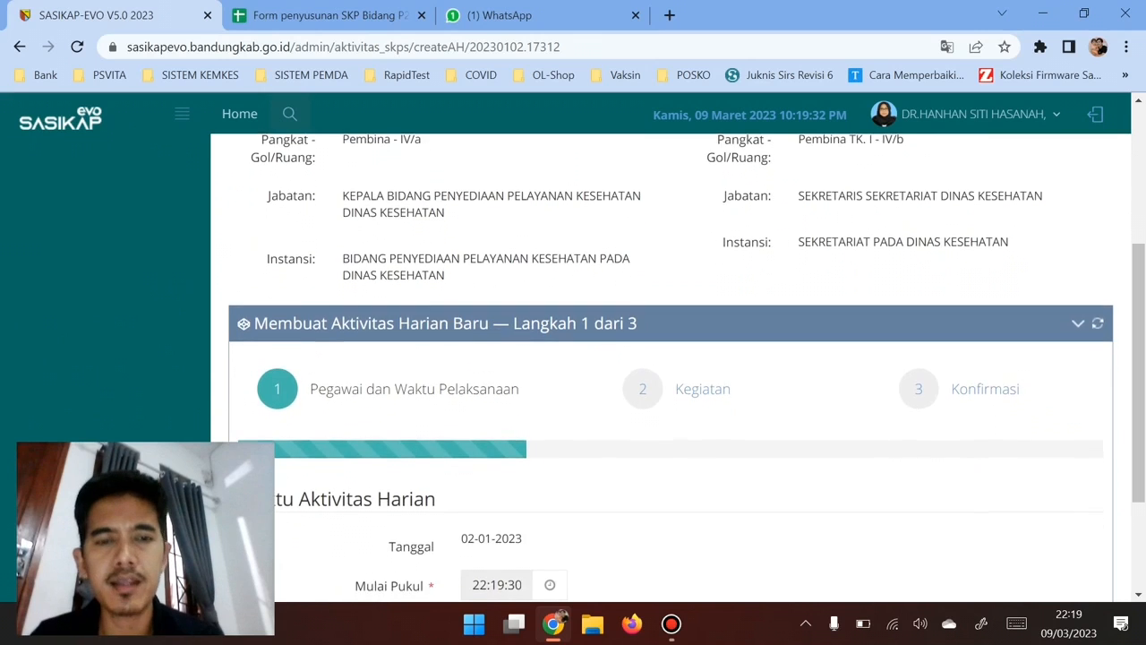
pyautogui.scroll(-2, 670, 367)
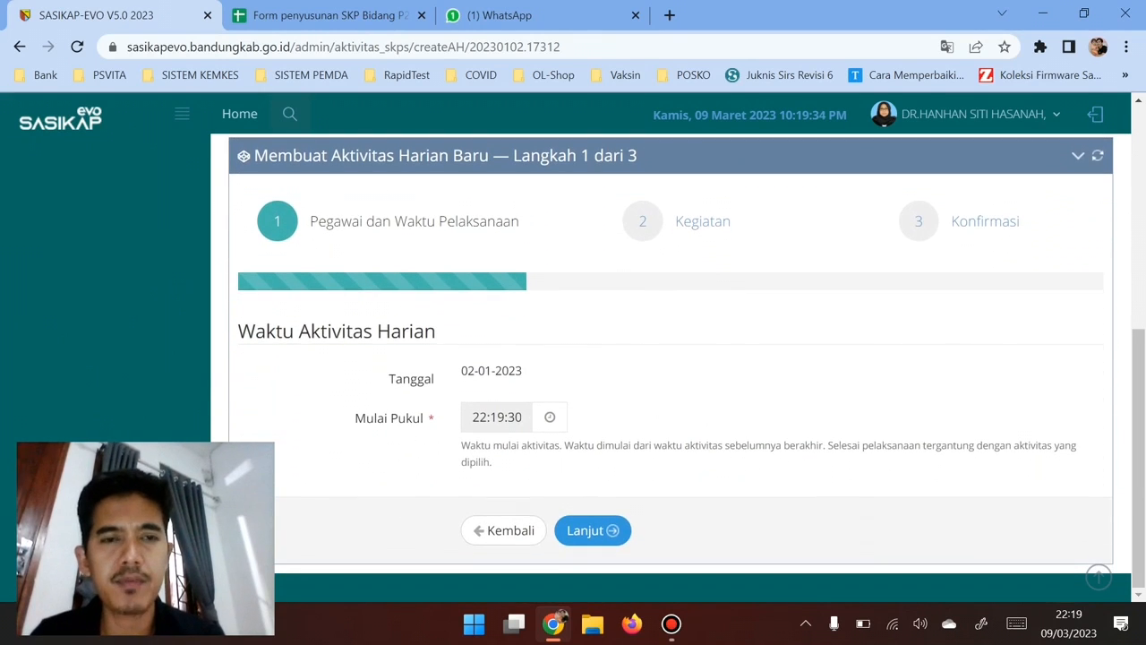
pyautogui.click(469, 412)
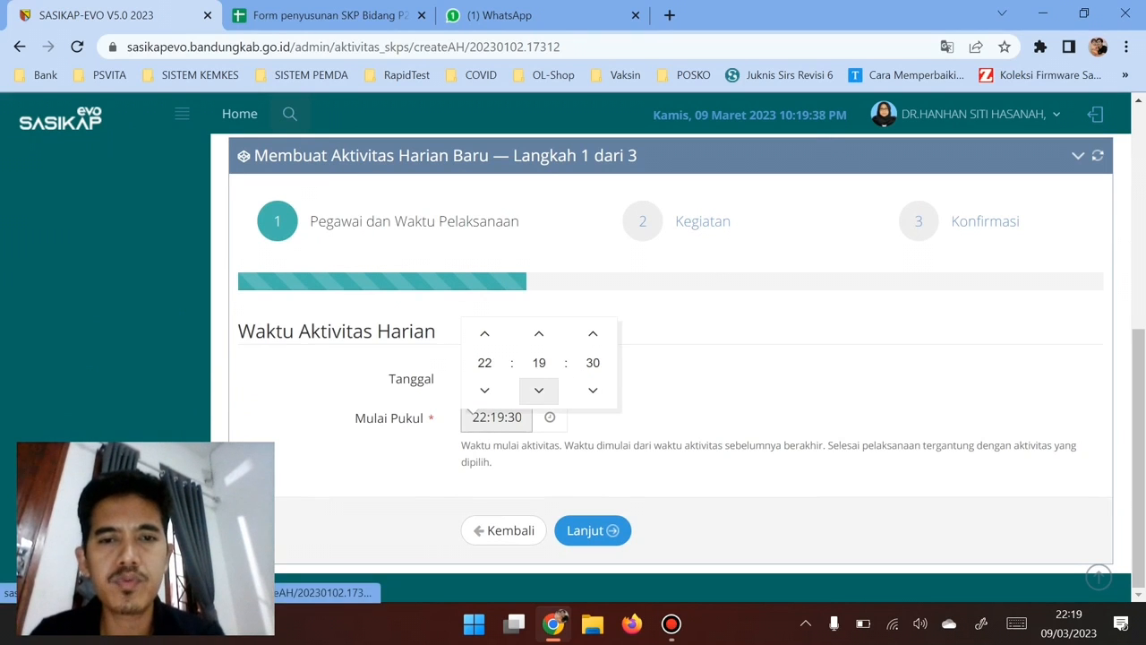
pyautogui.click(539, 362)
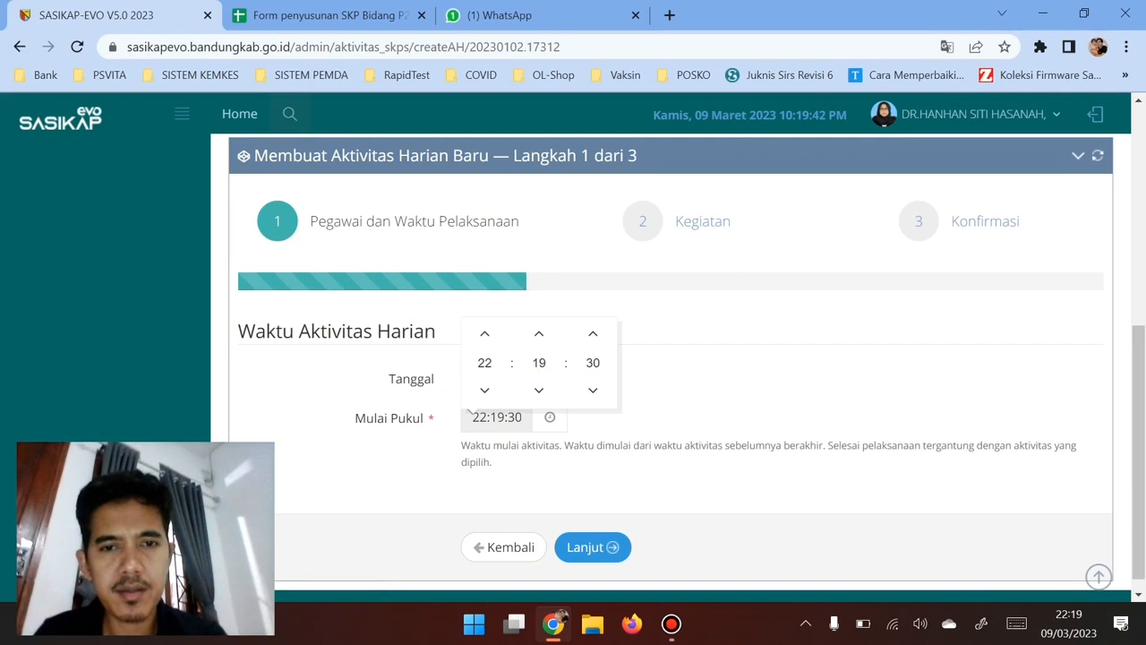
pyautogui.click(539, 333)
pyautogui.click(539, 333)
pyautogui.click(539, 333)
pyautogui.click(539, 333)
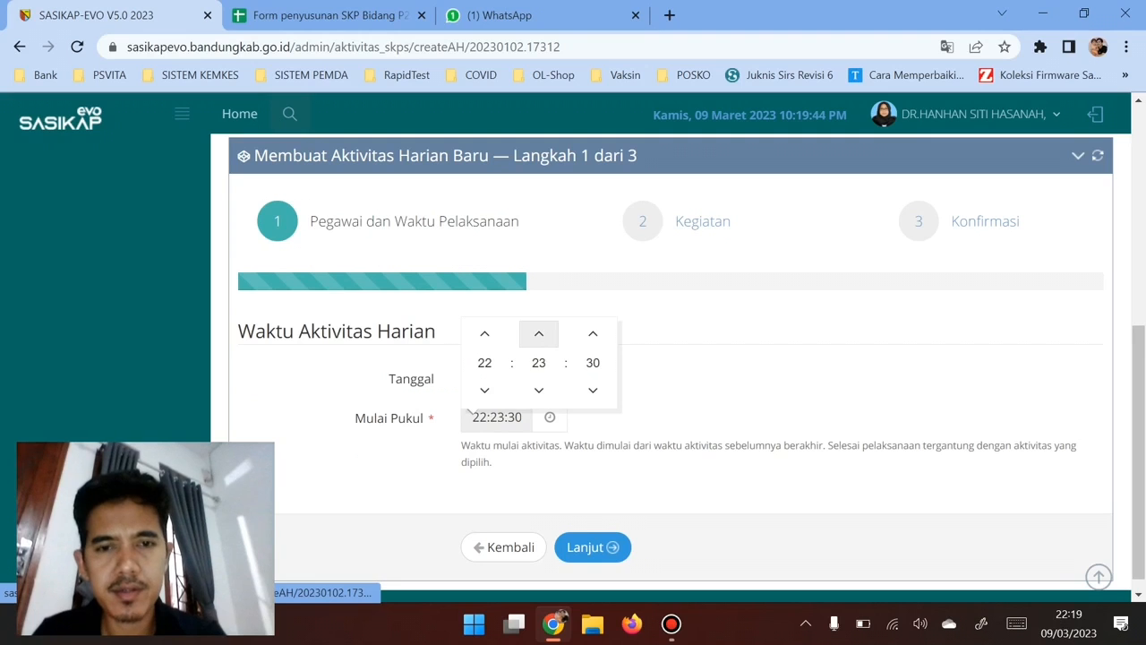
pyautogui.click(539, 333)
pyautogui.click(538, 333)
pyautogui.click(539, 333)
pyautogui.click(539, 333)
pyautogui.click(539, 333)
pyautogui.click(539, 333)
pyautogui.click(539, 333)
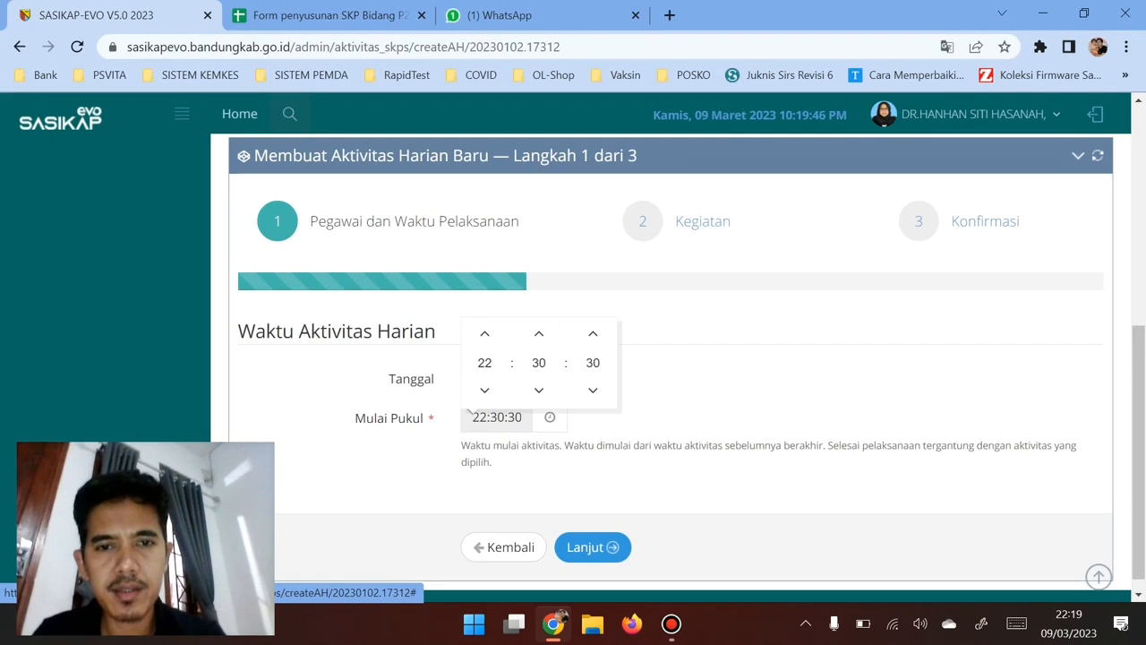
# Step: Set the hour of the Mulai Pukul start time to 7
pyautogui.click(485, 390)
pyautogui.click(485, 390)
pyautogui.click(484, 389)
pyautogui.click(484, 389)
pyautogui.click(484, 389)
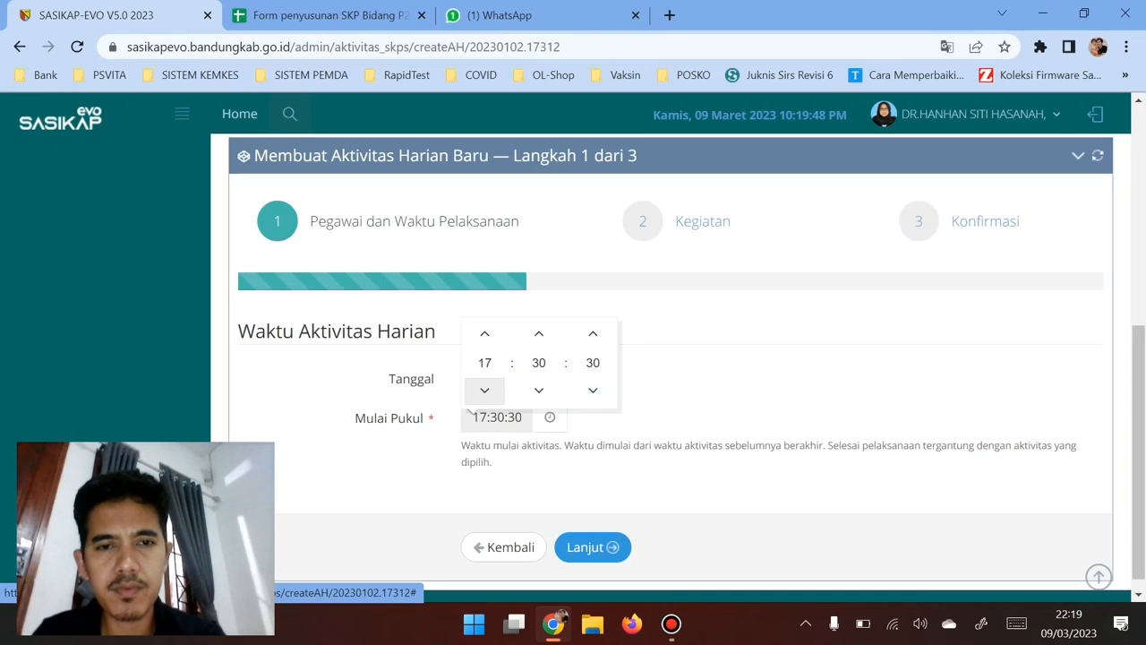
pyautogui.click(484, 389)
pyautogui.click(484, 389)
pyautogui.click(484, 390)
pyautogui.click(484, 390)
pyautogui.click(485, 389)
pyautogui.click(484, 389)
pyautogui.click(484, 390)
pyautogui.click(484, 389)
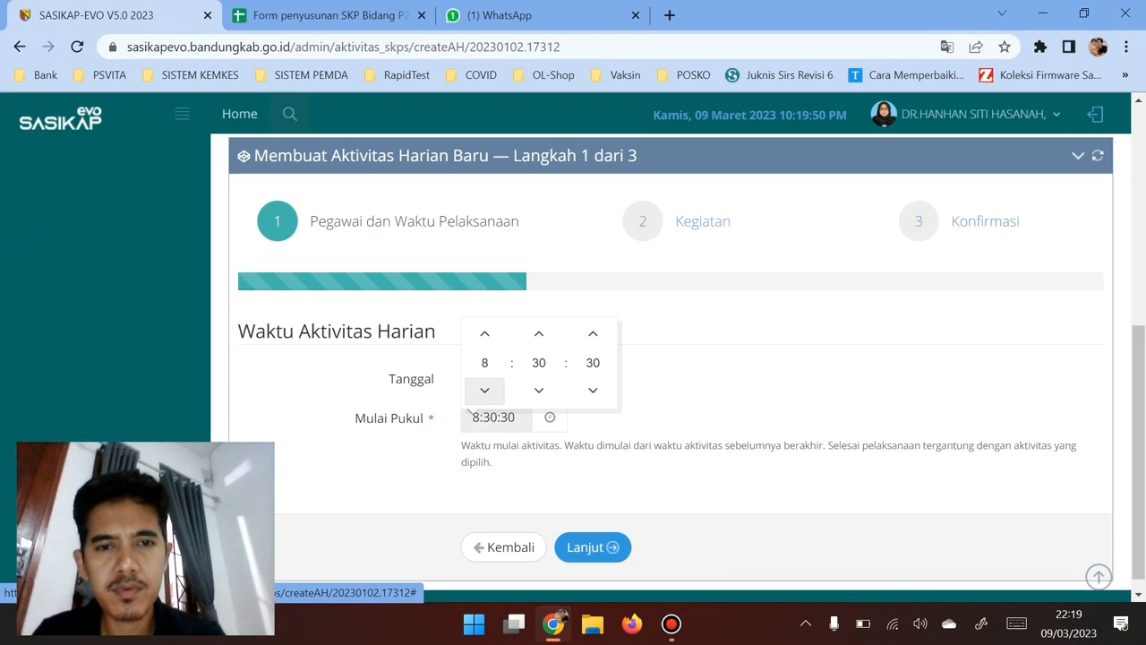
pyautogui.click(484, 389)
# Step: Set the seconds to 00 so Mulai Pukul is 7:30:00, and continue to the Kegiatan stage
pyautogui.click(593, 390)
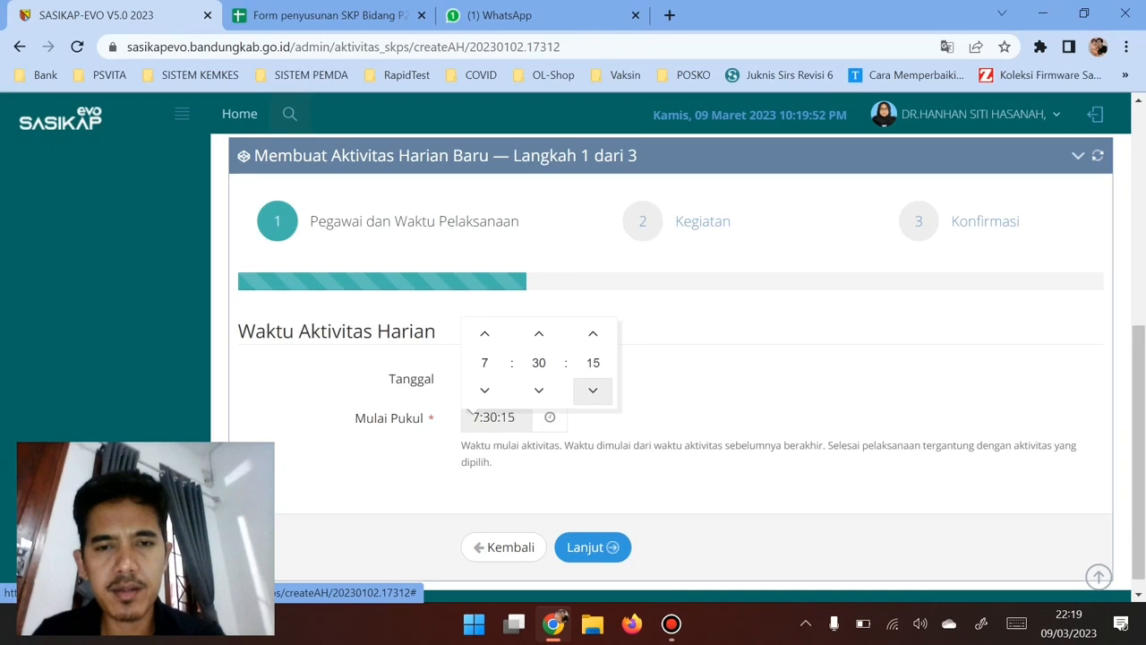
pyautogui.click(593, 389)
pyautogui.click(592, 389)
pyautogui.click(593, 389)
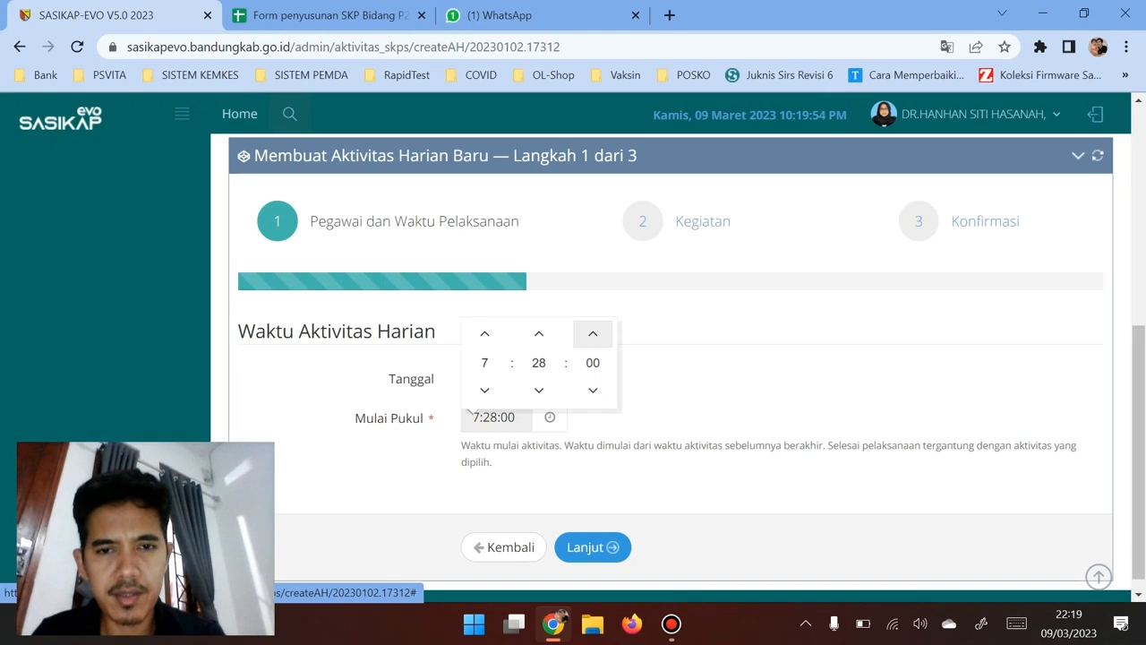
pyautogui.click(593, 333)
pyautogui.click(593, 333)
pyautogui.click(593, 333)
pyautogui.click(592, 333)
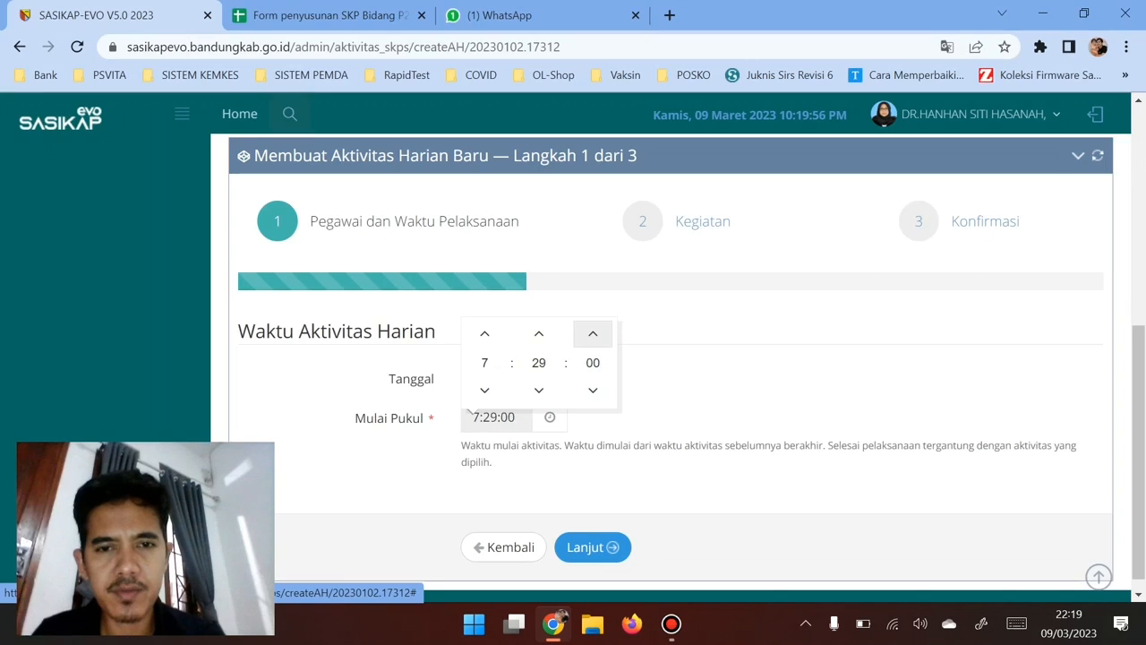
pyautogui.click(592, 333)
pyautogui.click(593, 333)
pyautogui.click(593, 333)
pyautogui.click(593, 333)
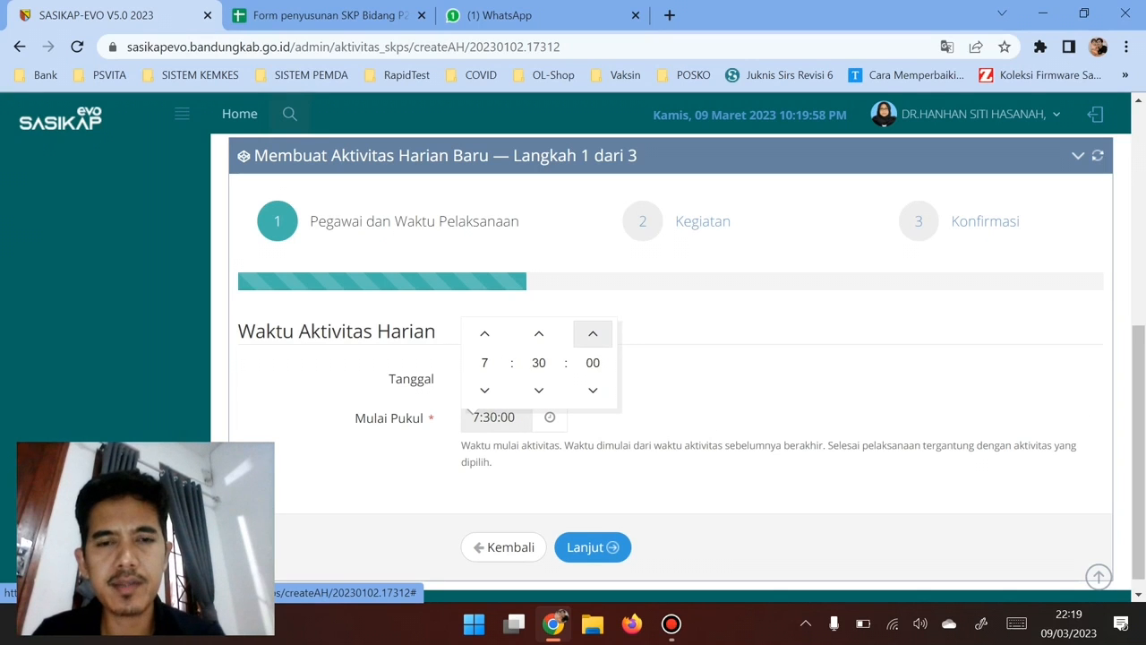
pyautogui.click(702, 381)
pyautogui.click(593, 546)
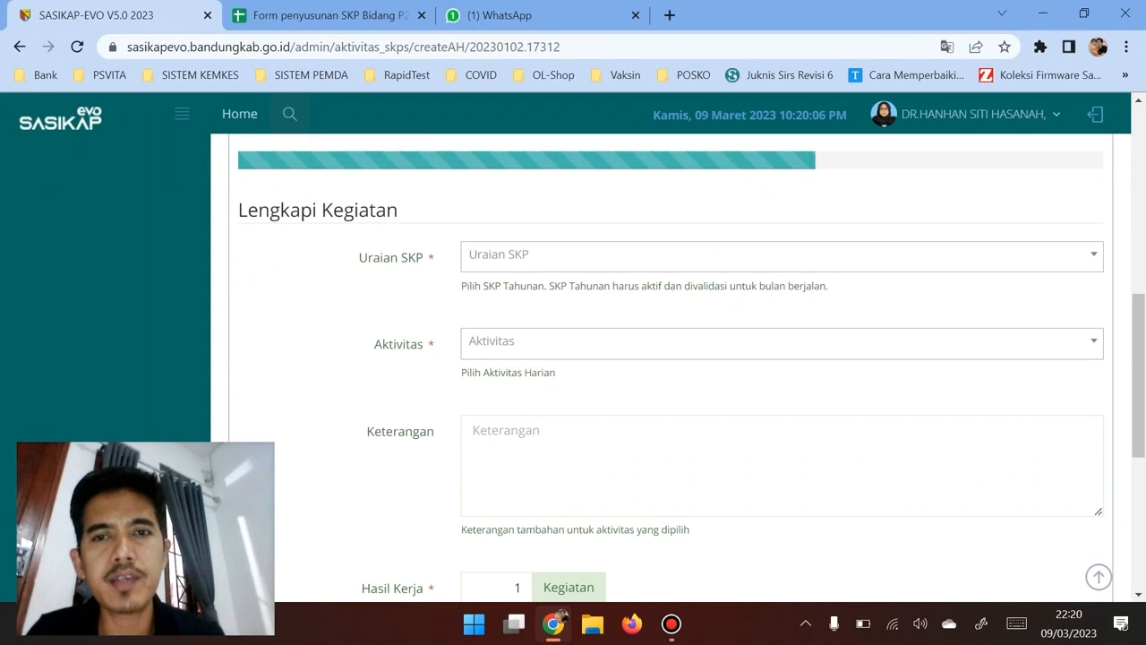
# Step: Search the Uraian SKP choices for "a" and close the list without choosing an entry
pyautogui.click(782, 256)
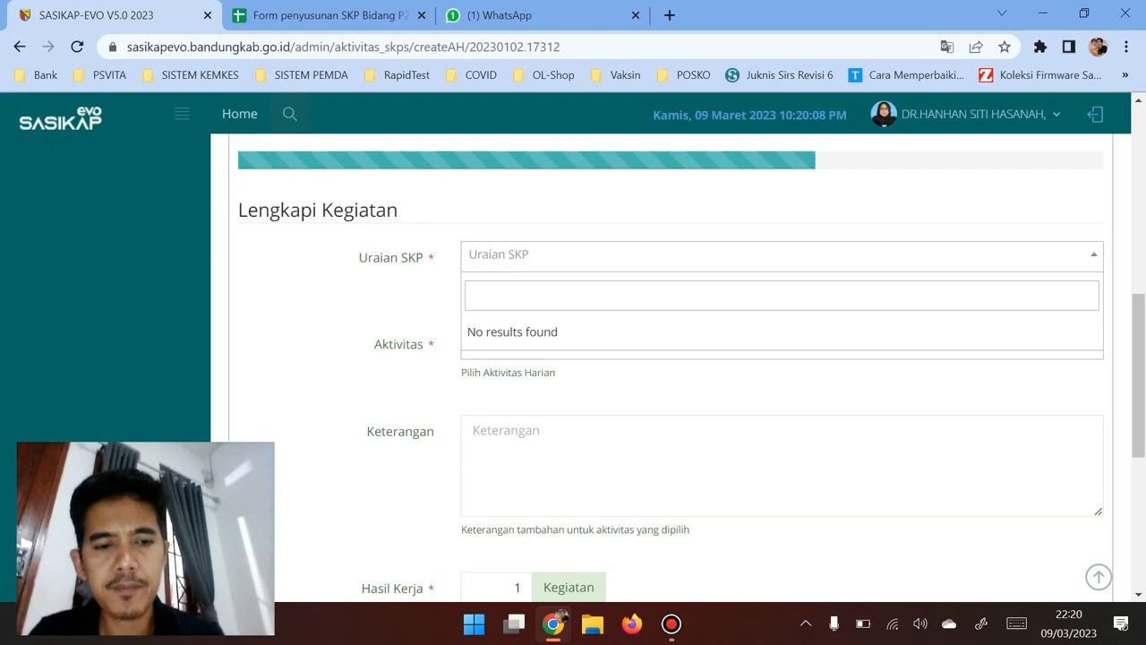
pyautogui.write('a')
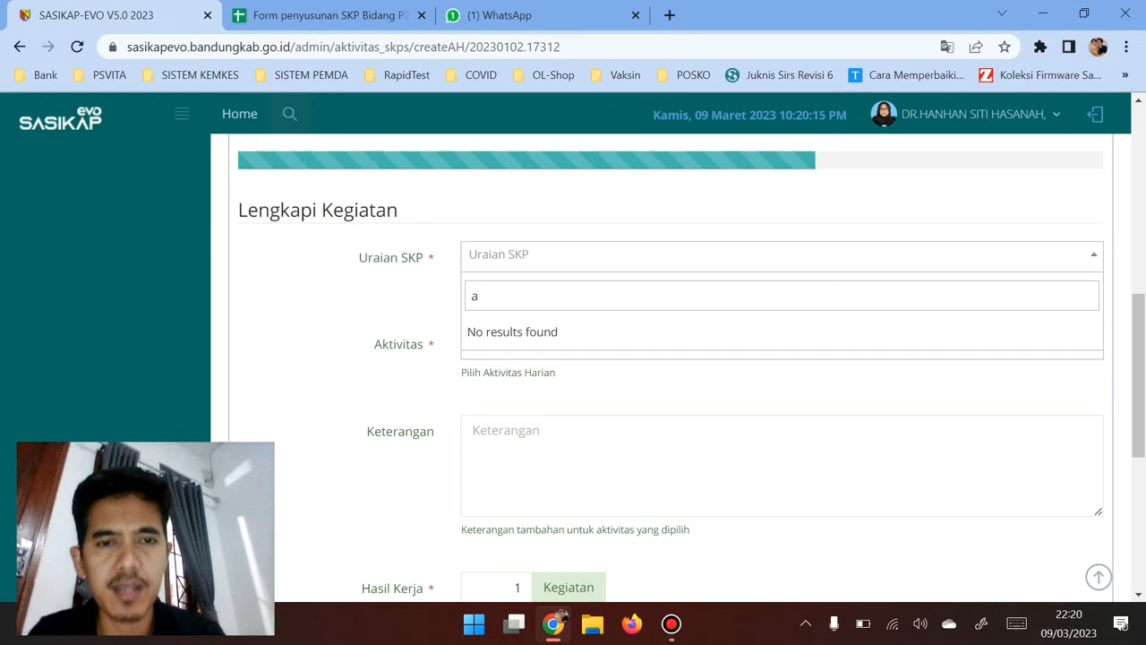
pyautogui.press('Escape')
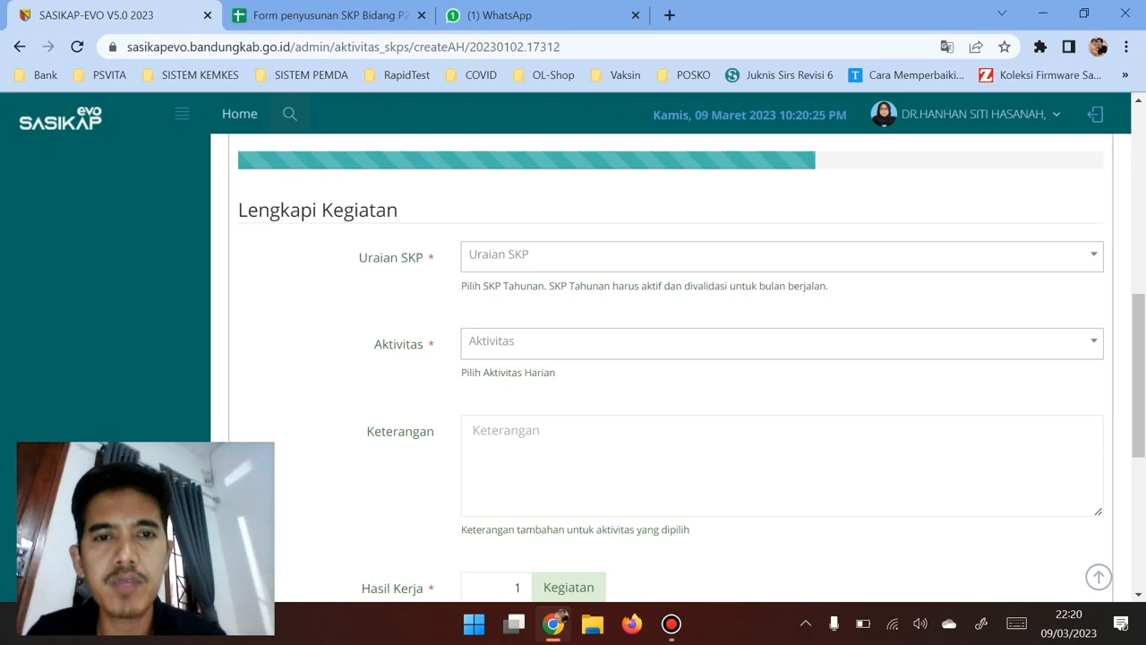
pyautogui.click(782, 255)
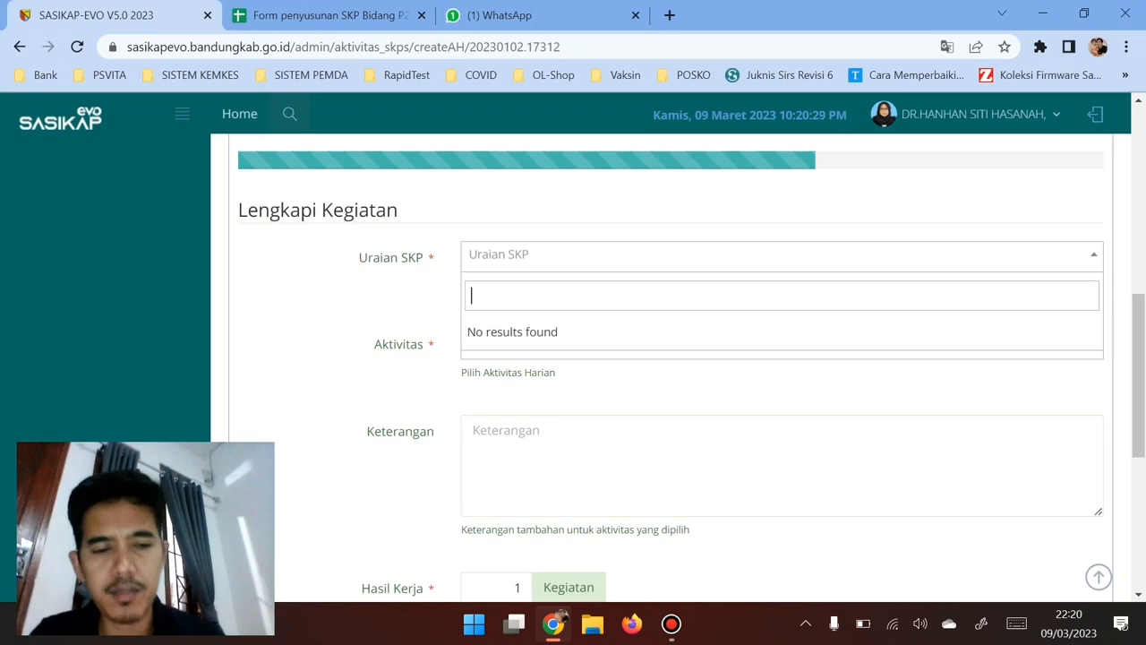
pyautogui.write('a')
pyautogui.press('Escape')
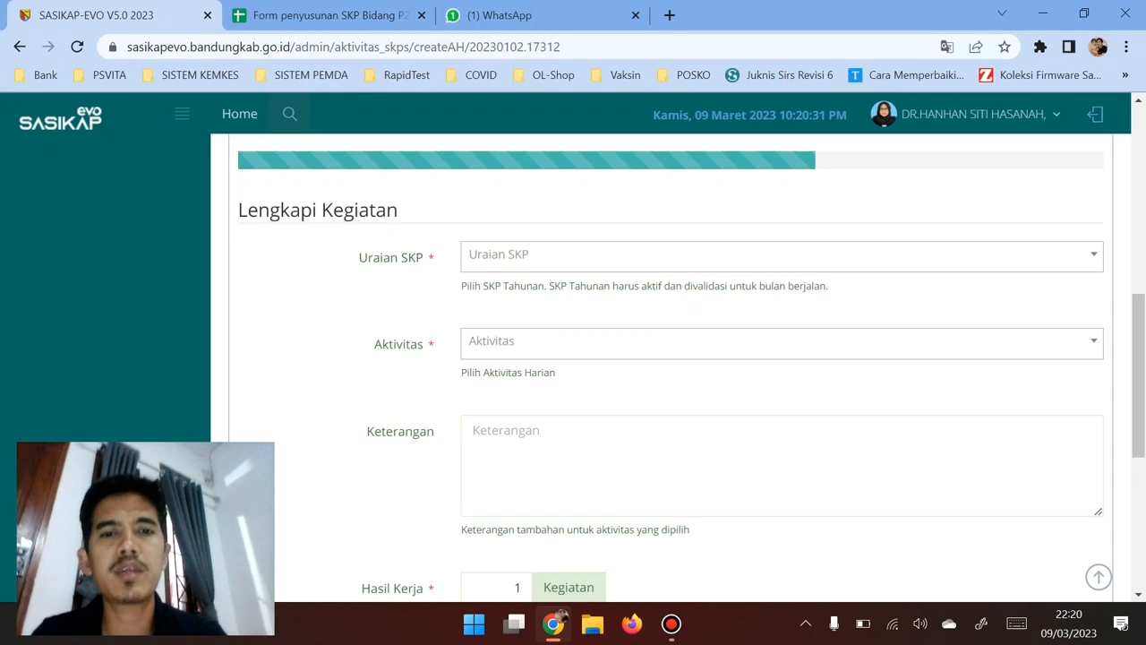
# Step: Search the Aktivitas choices for "apel" and select Mengikuti apel bersama
pyautogui.click(782, 342)
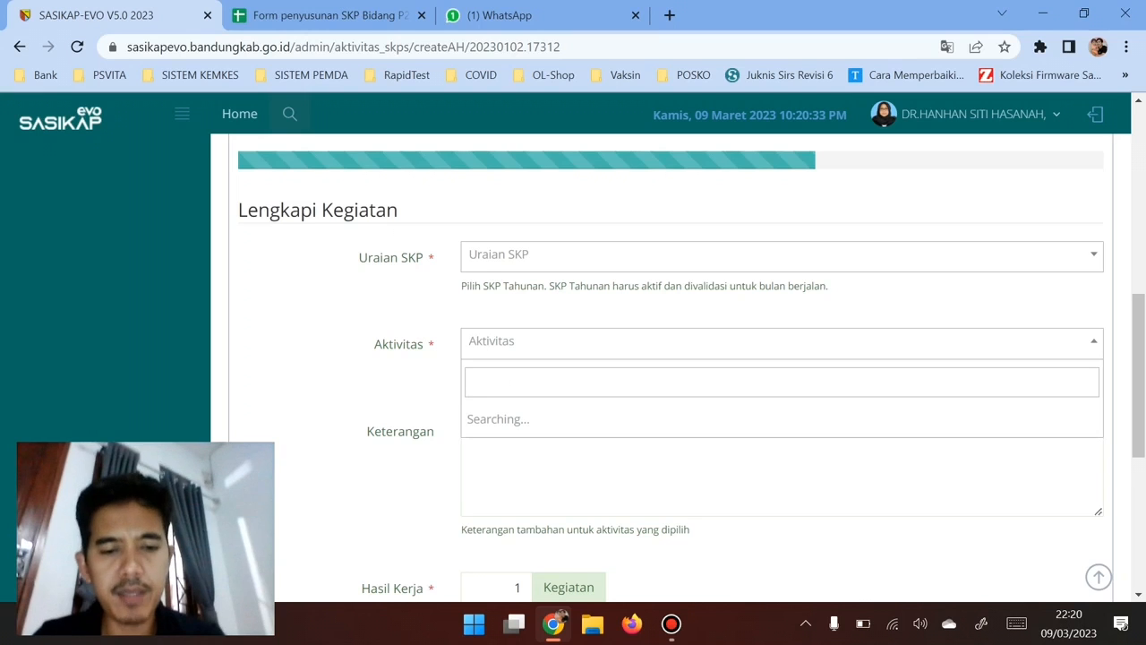
pyautogui.write('apel')
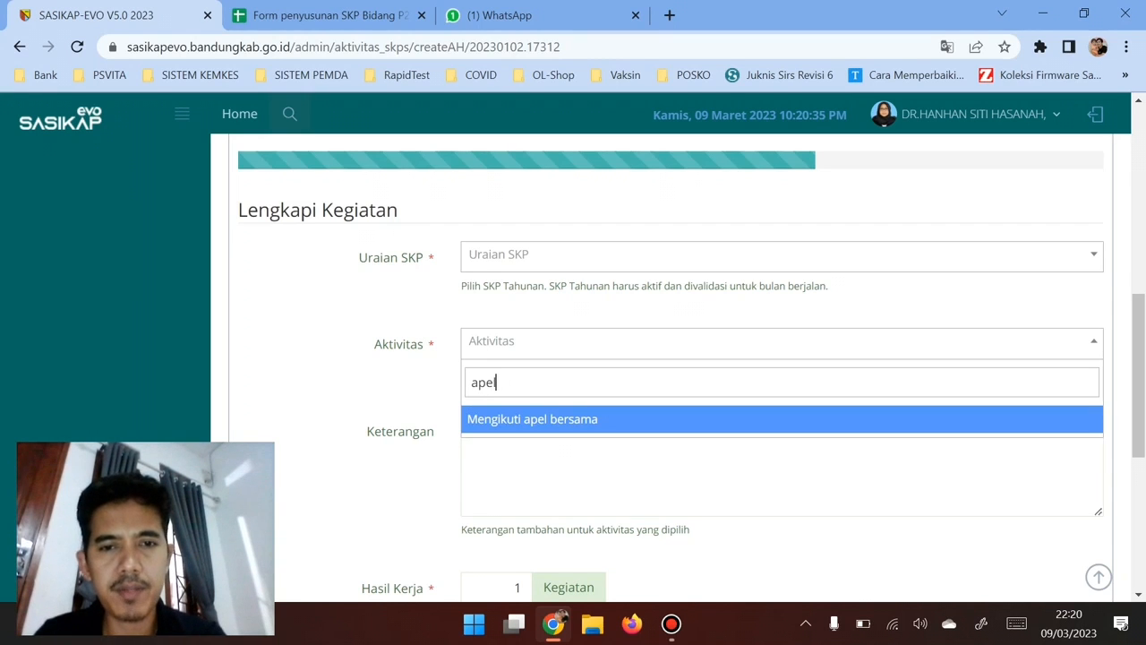
pyautogui.press('Return')
# Step: Enter "Mengikuti Apel Pagi Bersama di Dinas Kesehatan" as the Keterangan of the activity
pyautogui.press('Tab')
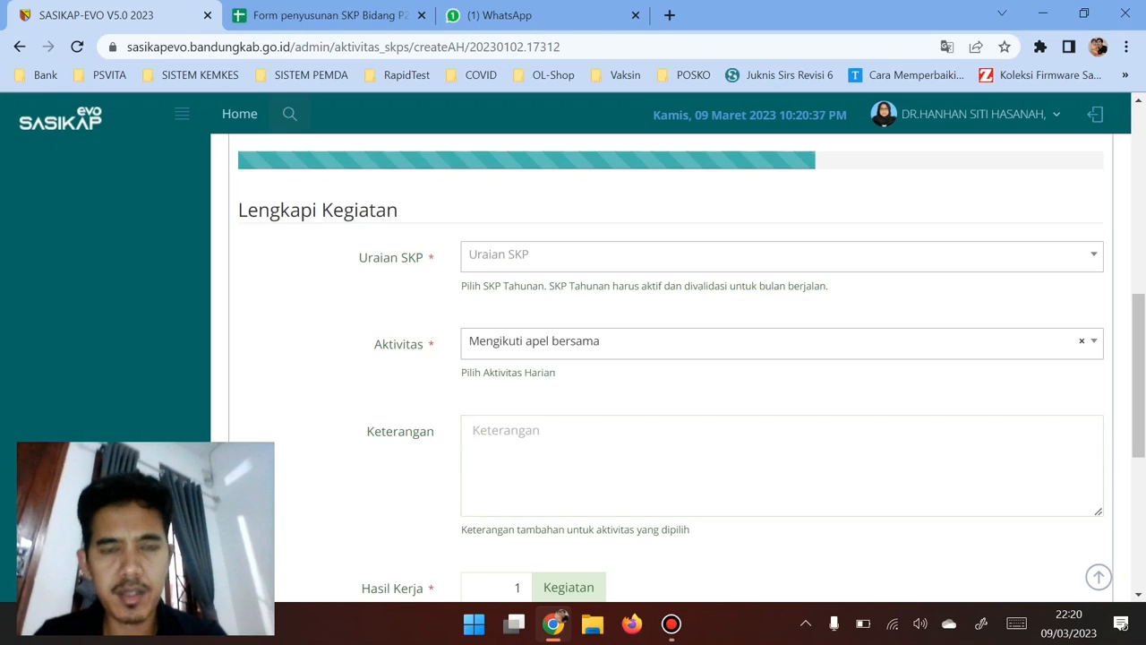
pyautogui.write('Mengikuti Ap')
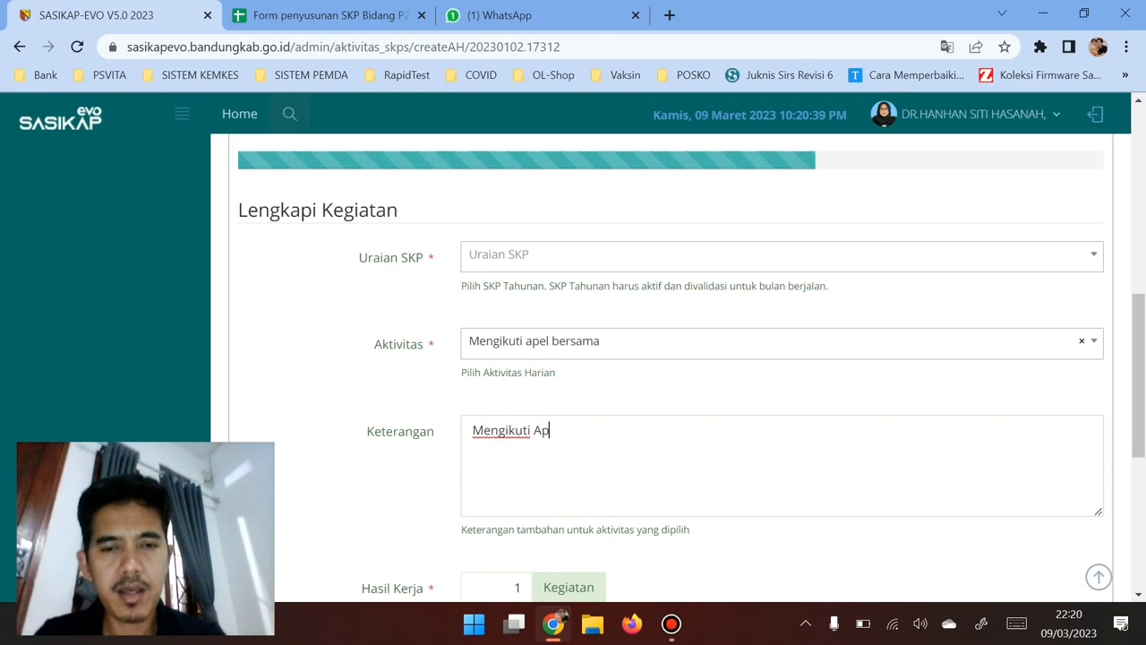
pyautogui.write('el Pagi')
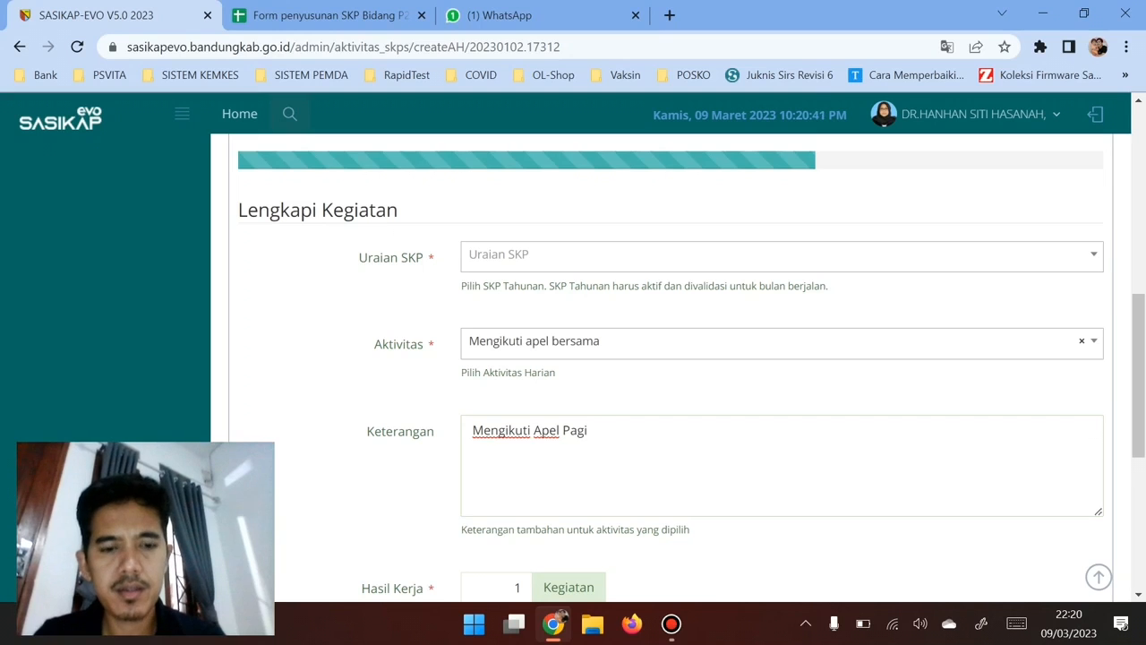
pyautogui.write(' Bersama di D')
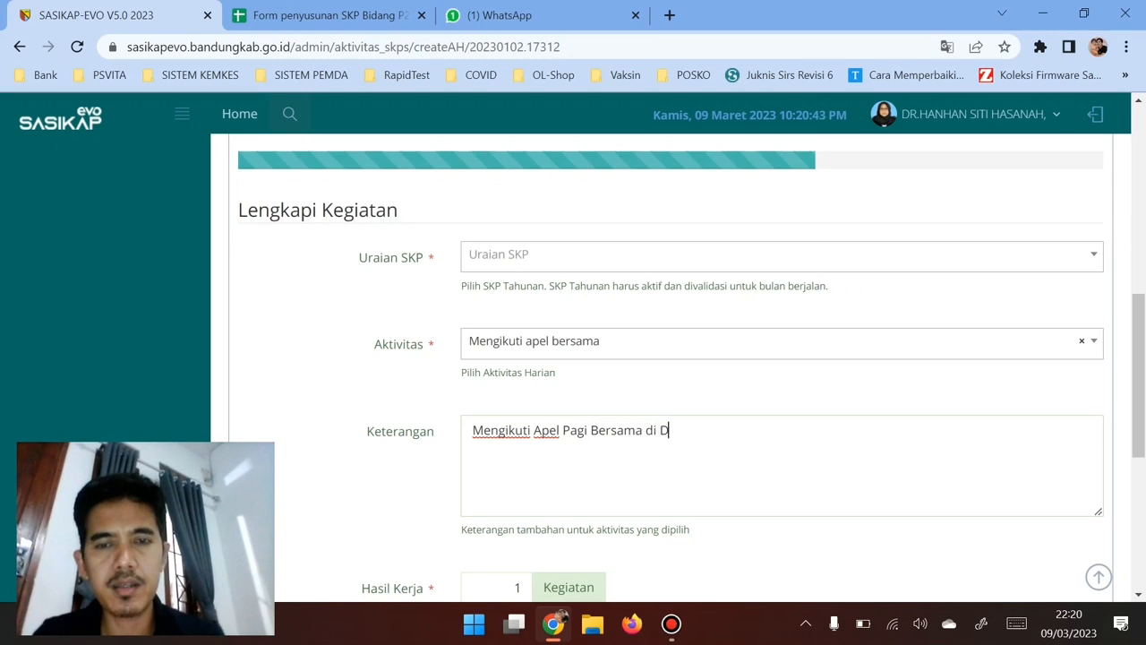
pyautogui.write('inas Kesehatan')
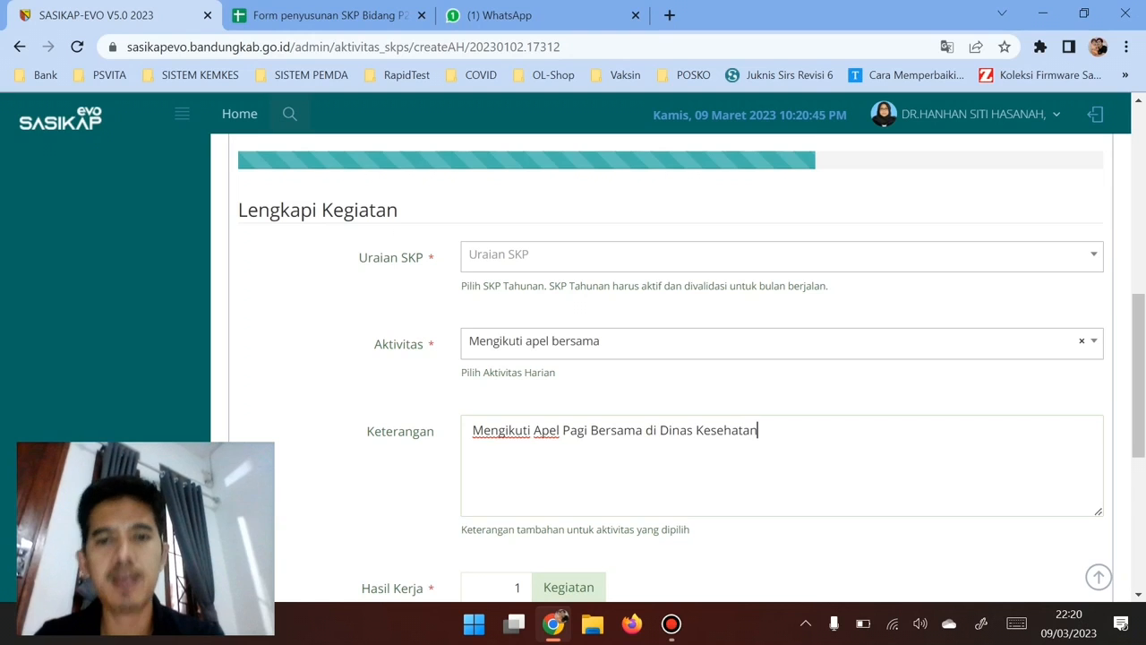
# Step: Review the activity form, including Hasil Kerja, Bobot, Total Waktu and the Dokumen Bukti upload requirements
pyautogui.scroll(-3, 671, 367)
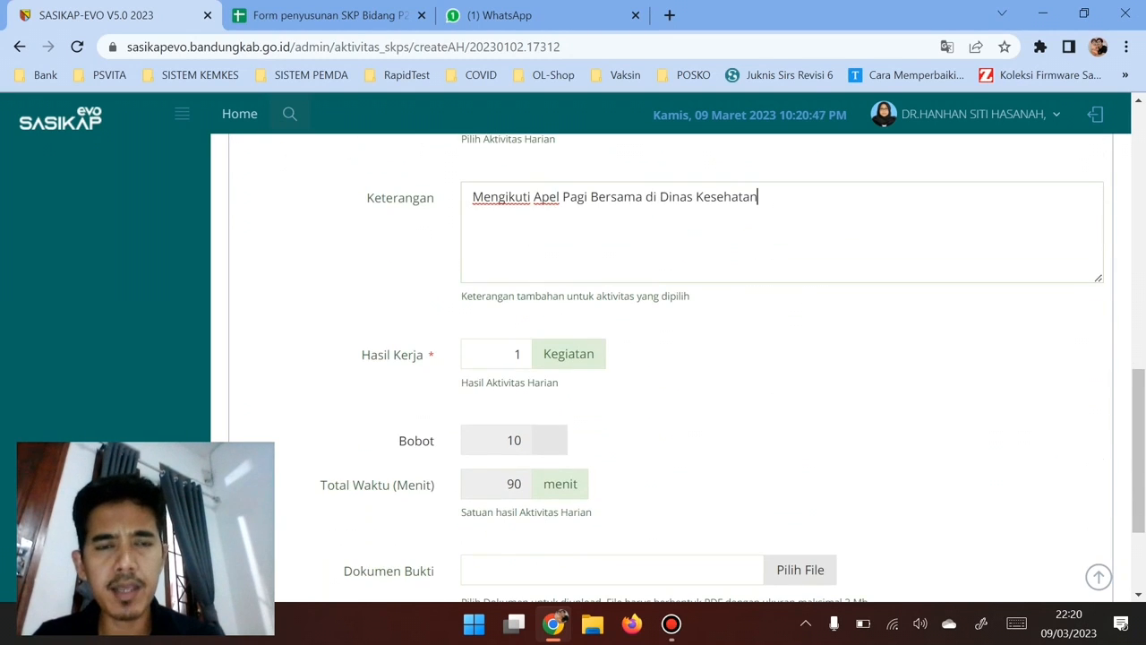
pyautogui.scroll(3, 671, 367)
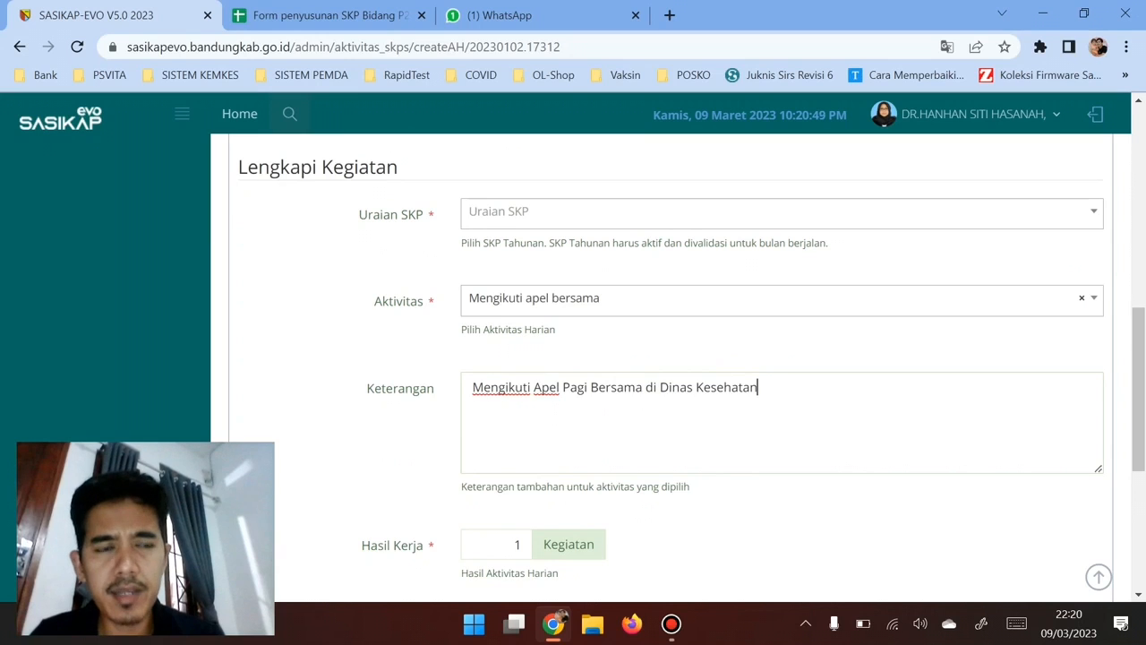
pyautogui.scroll(1, 671, 367)
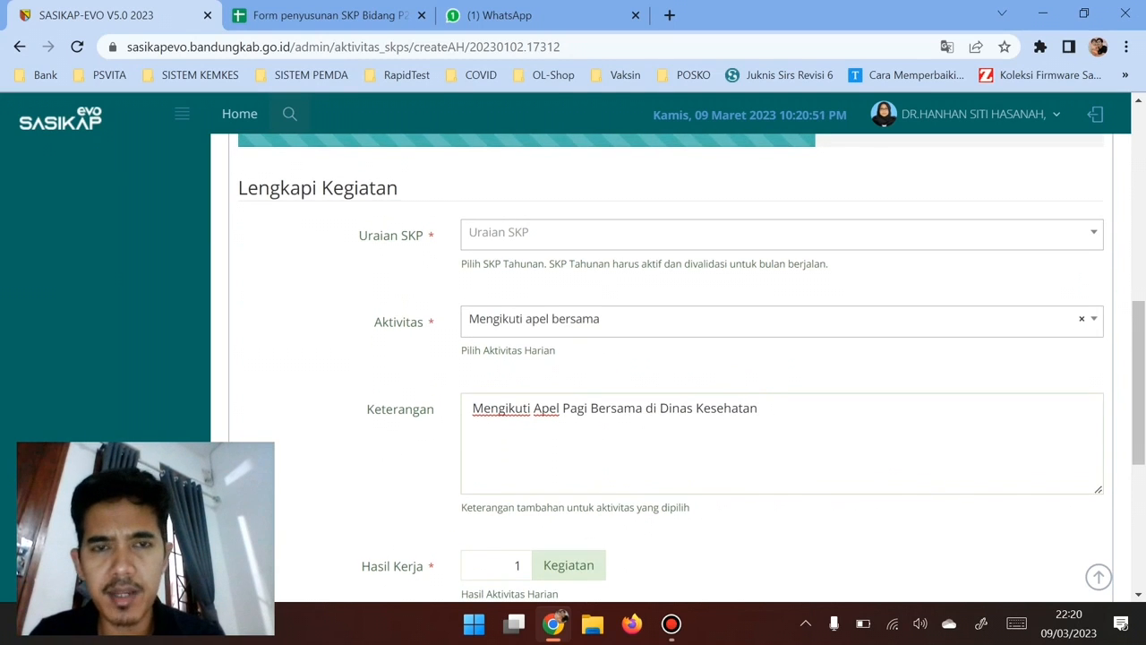
pyautogui.scroll(-2, 671, 367)
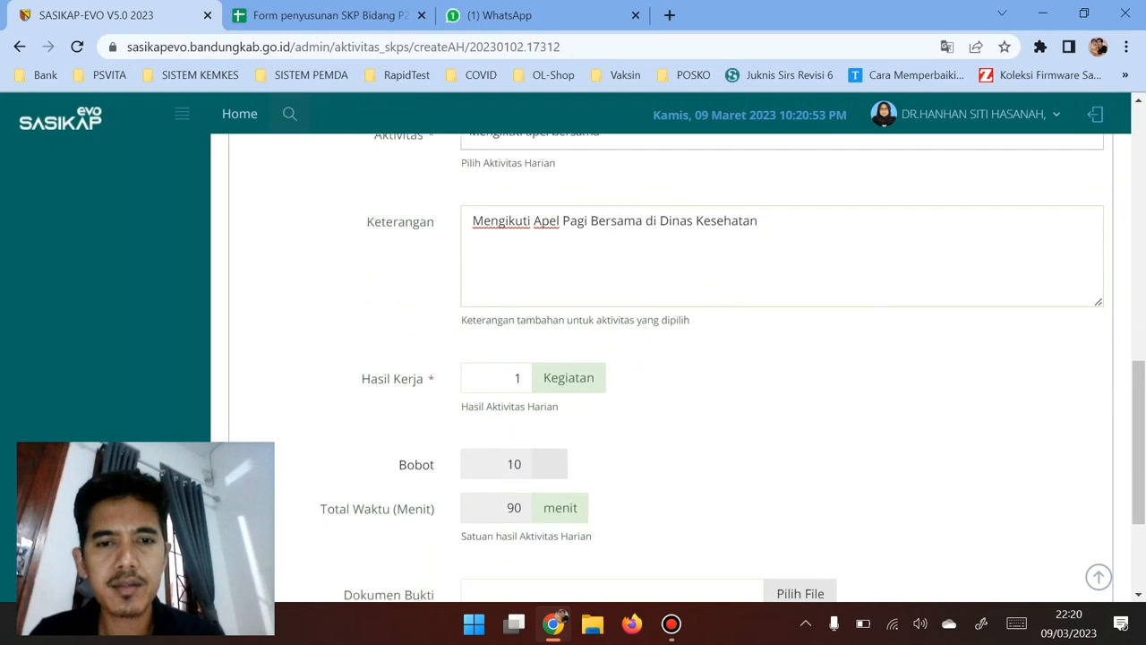
pyautogui.scroll(-1, 671, 367)
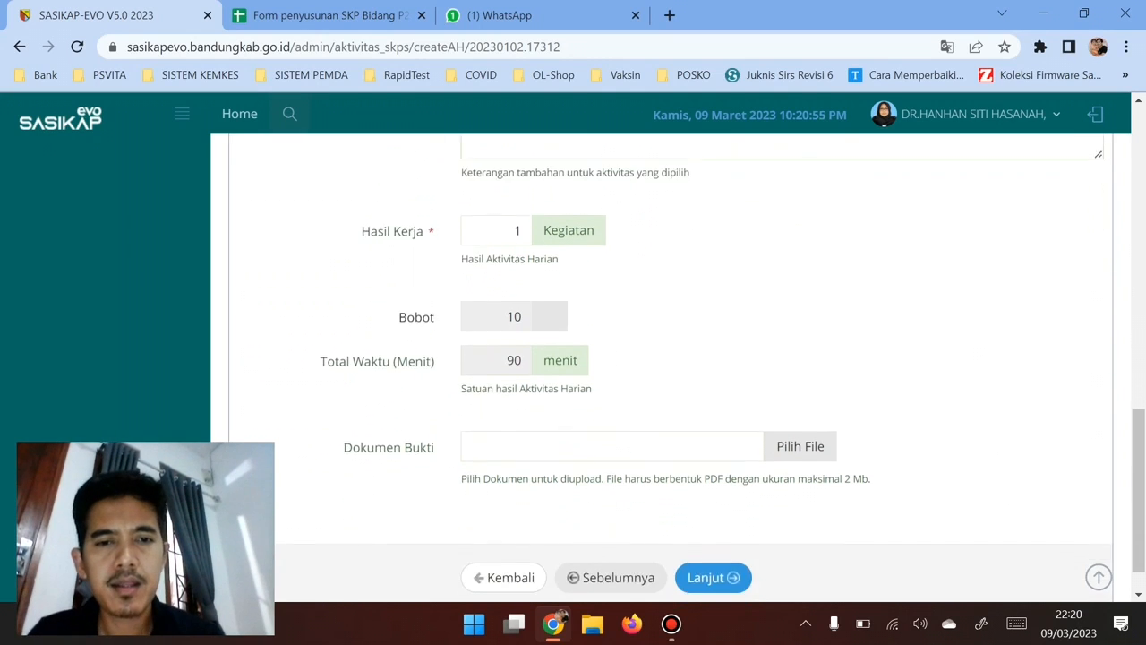
pyautogui.scroll(-1, 671, 367)
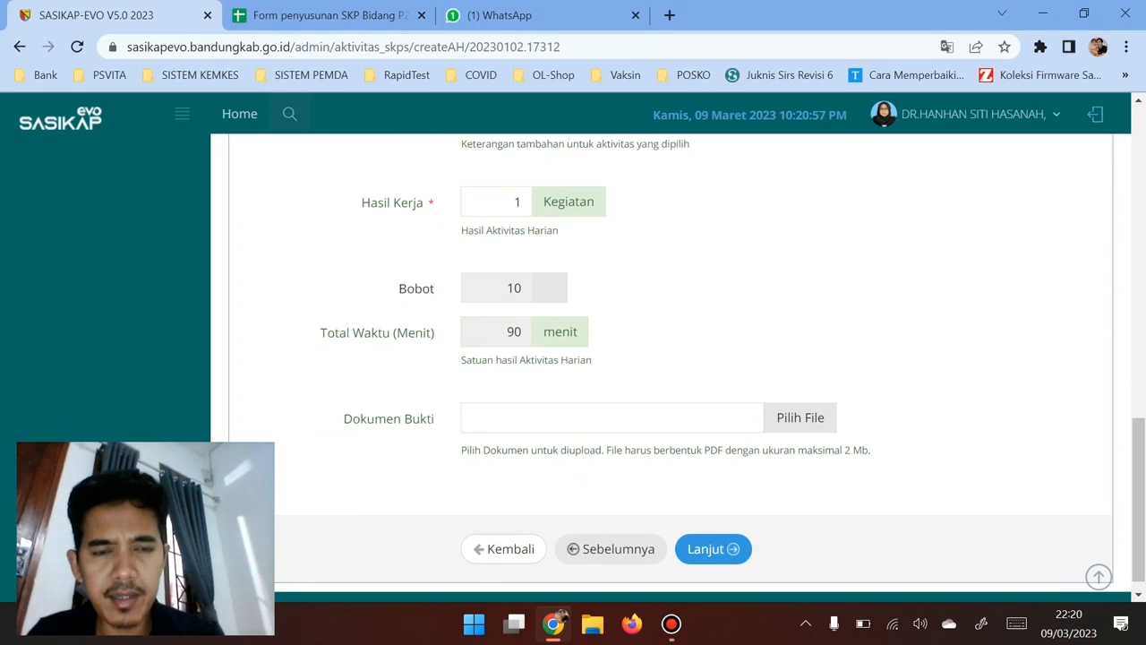
pyautogui.moveTo(343, 419); pyautogui.dragTo(437, 419)
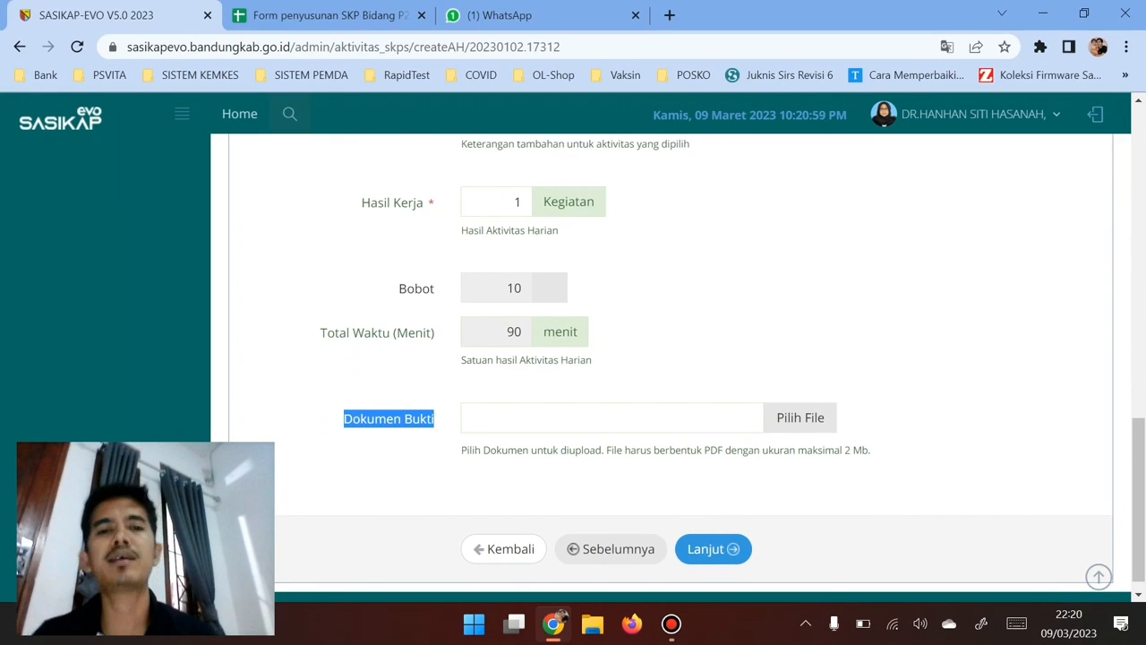
pyautogui.click(440, 424)
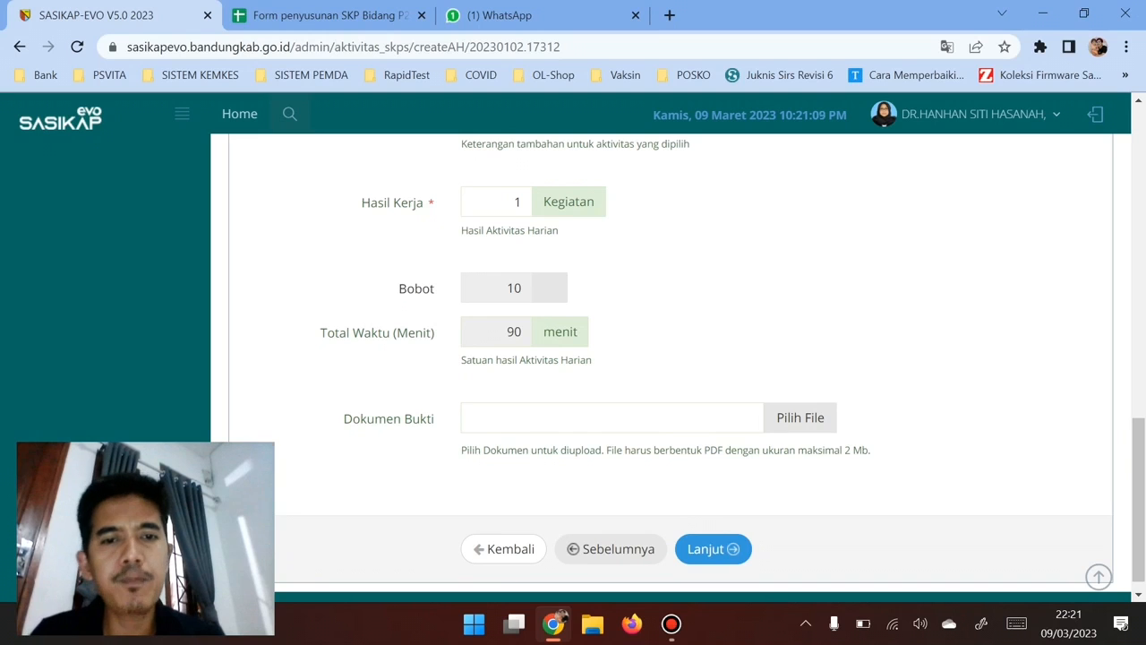
pyautogui.scroll(4, 671, 358)
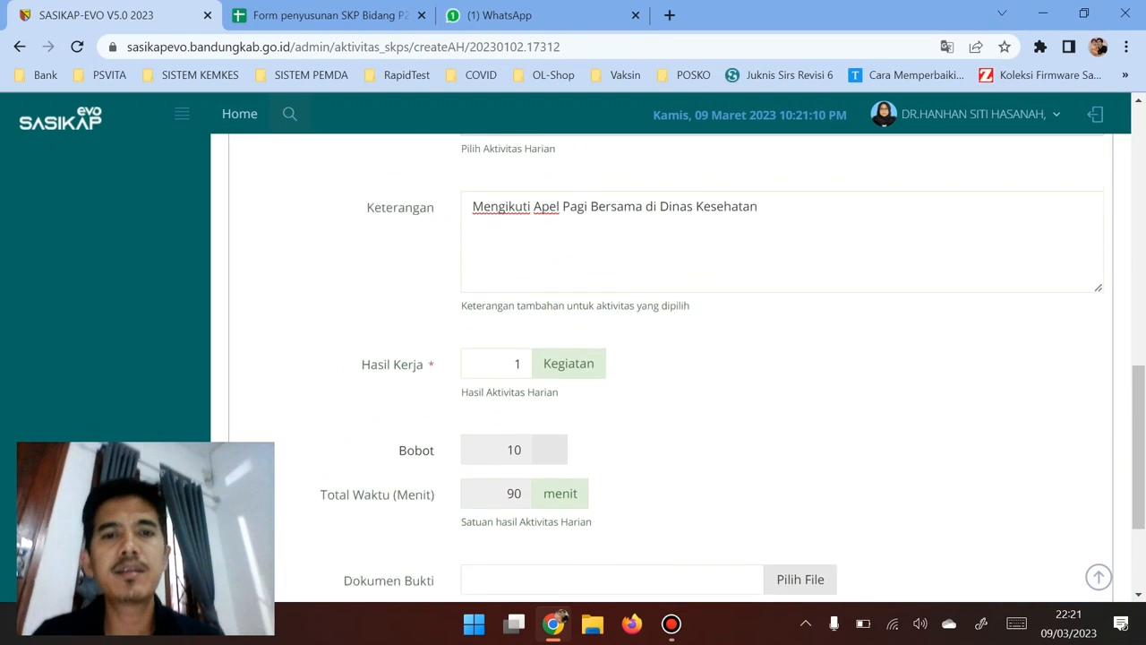
# Step: Attach "Virtual Background Zoom(1).png" from the Pictures folder as the Dokumen Bukti of the activity
pyautogui.scroll(1, 671, 358)
pyautogui.scroll(-2, 672, 358)
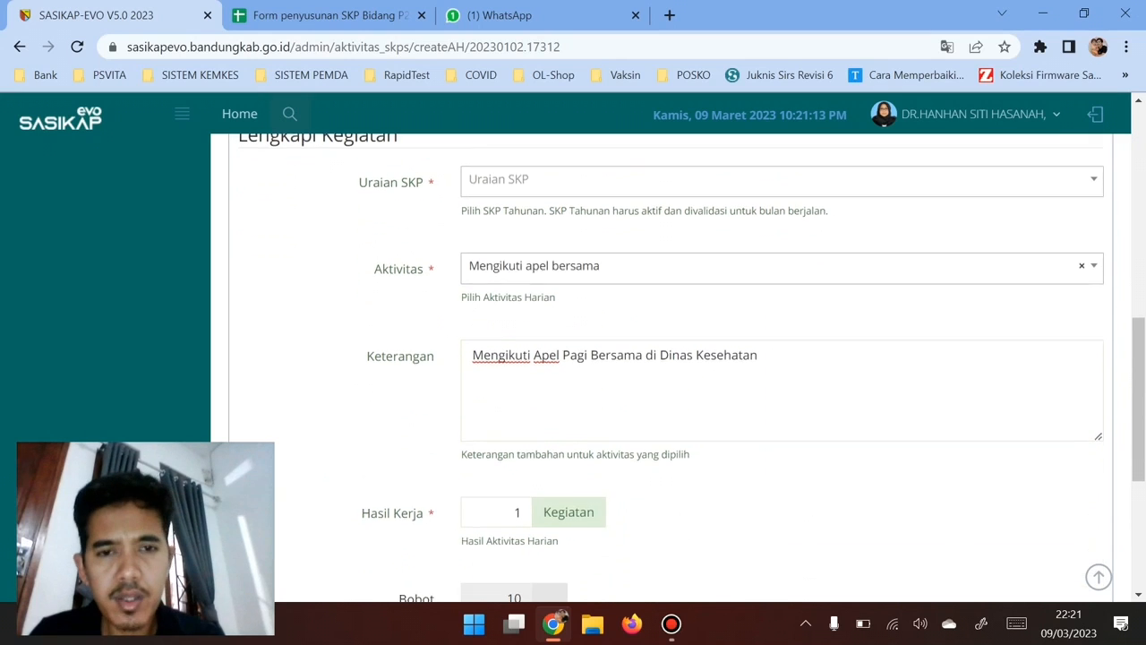
pyautogui.scroll(-1, 671, 358)
pyautogui.scroll(-1, 672, 358)
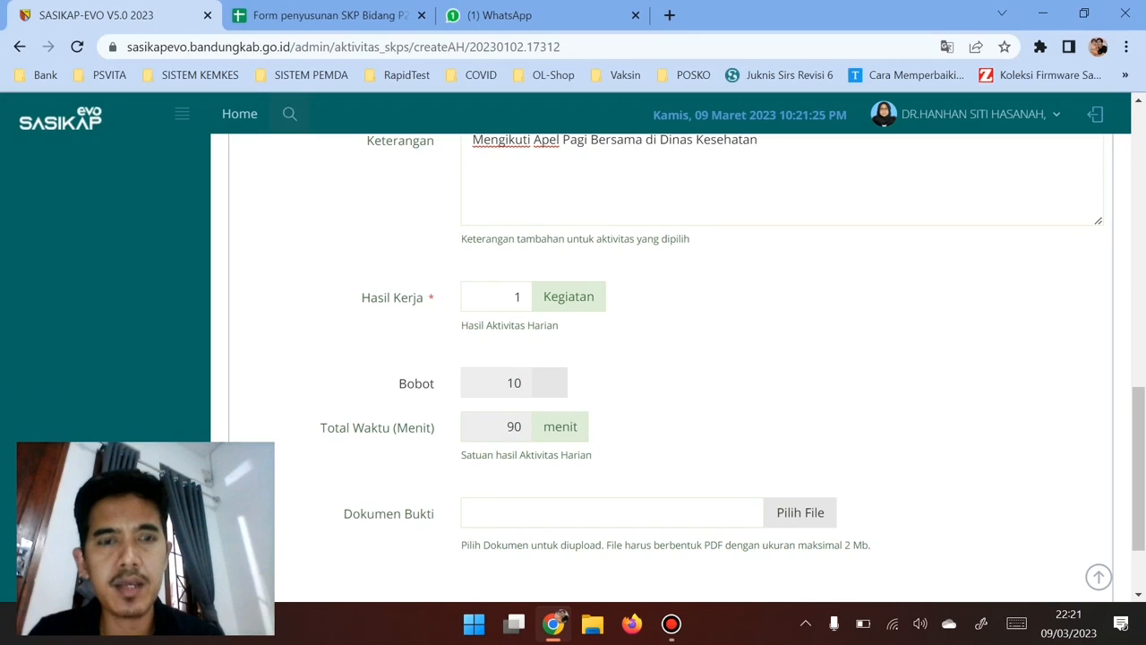
pyautogui.scroll(-2, 680, 367)
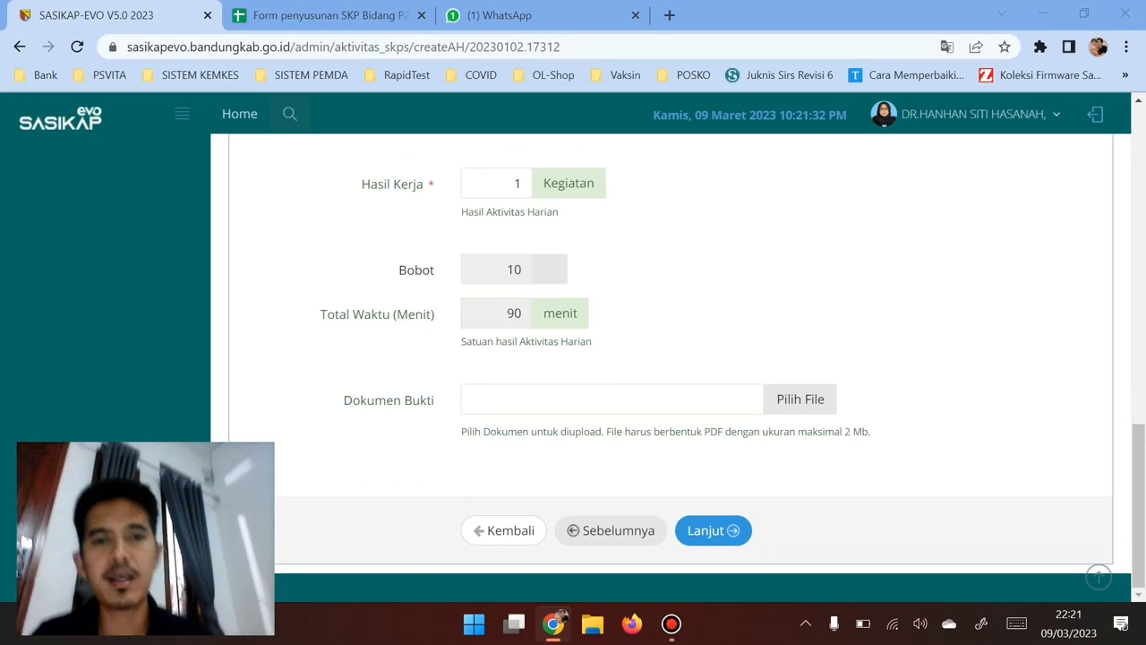
pyautogui.click(800, 399)
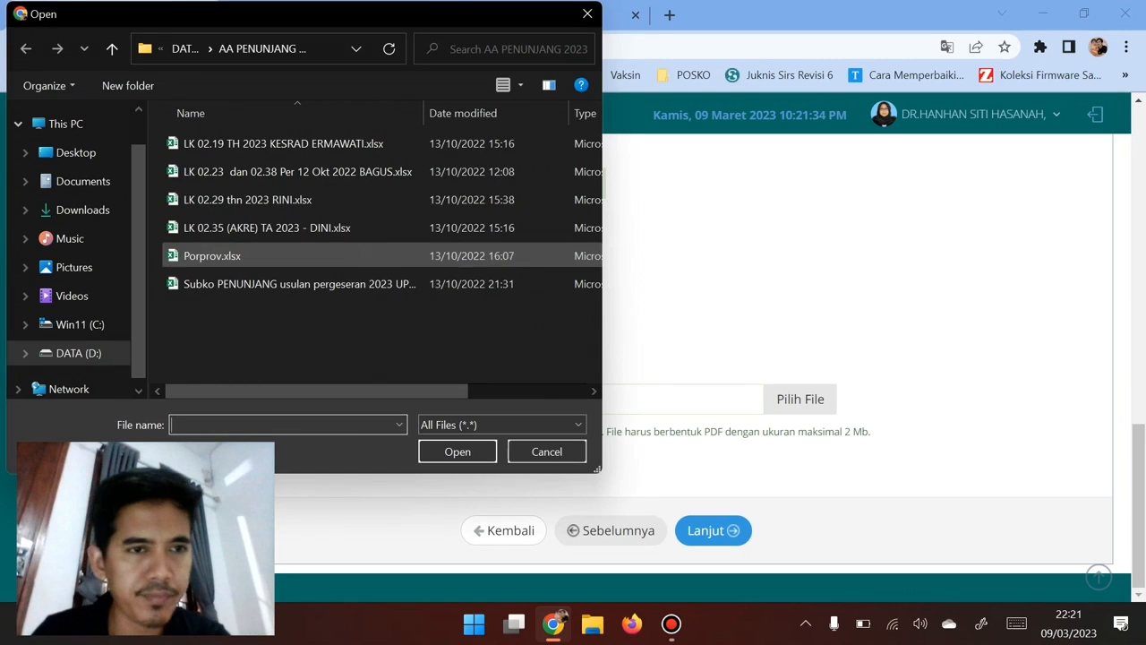
pyautogui.click(73, 266)
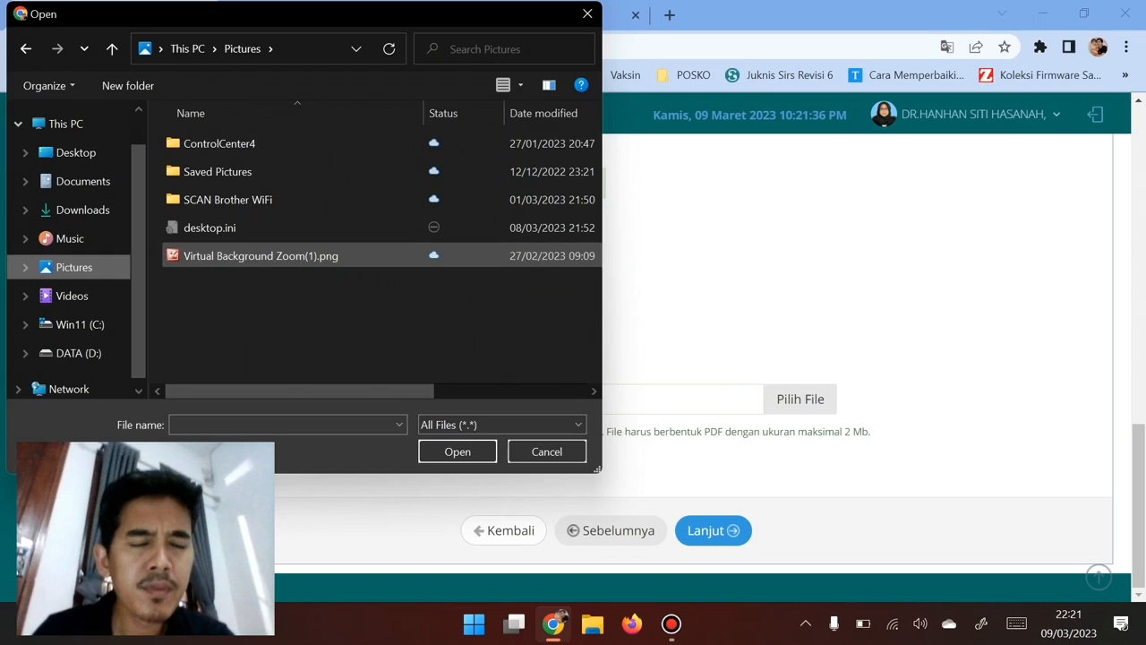
pyautogui.click(261, 255)
pyautogui.doubleClick(261, 255)
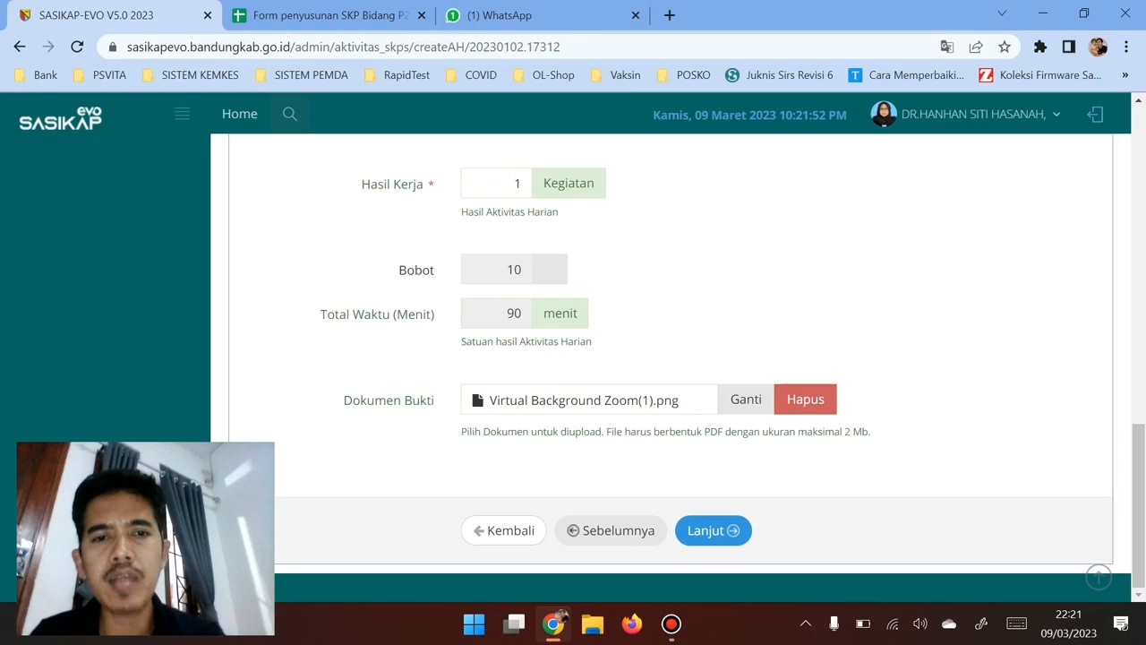
# Step: Review the filled-in activity form and try to continue to the Konfirmasi stage
pyautogui.scroll(3, 680, 358)
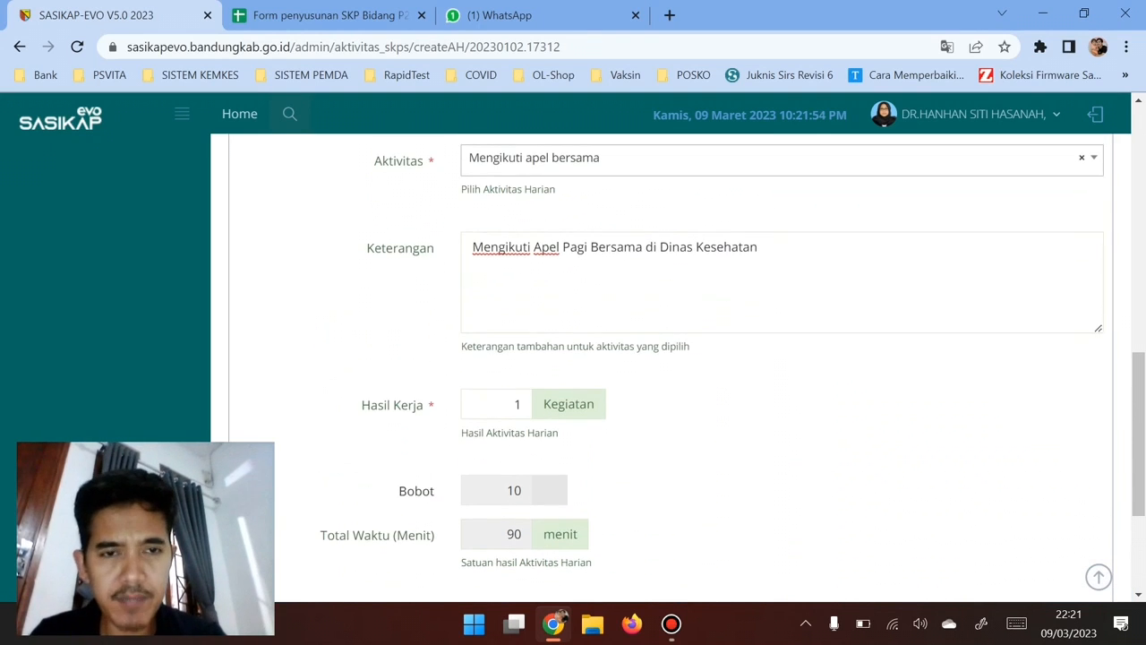
pyautogui.scroll(-3, 680, 358)
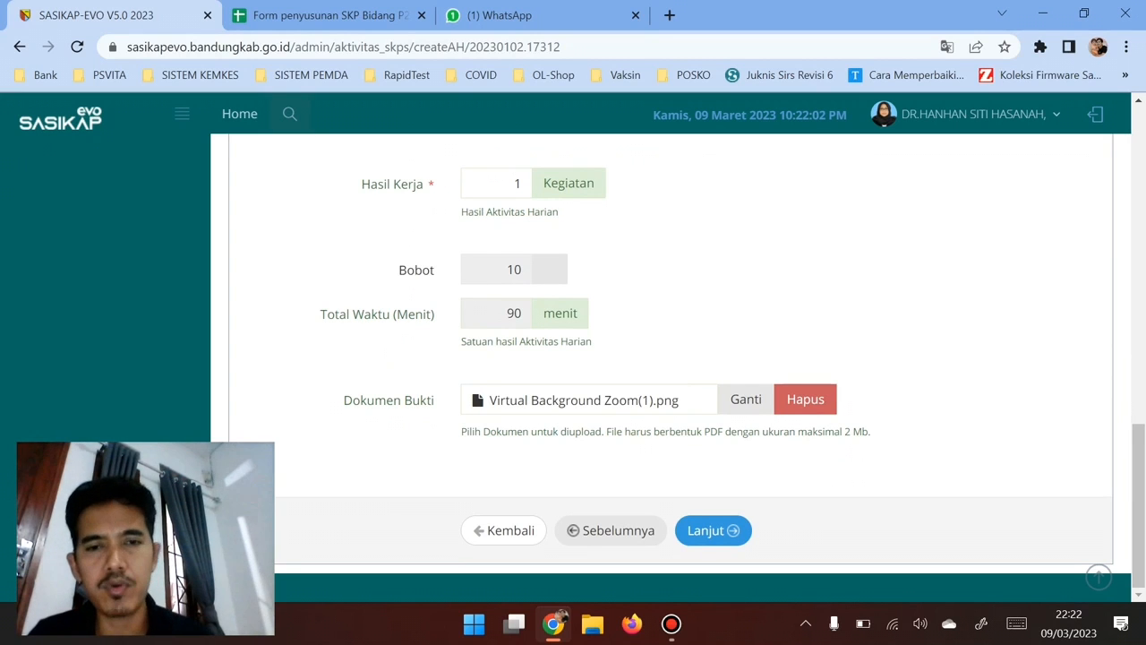
pyautogui.scroll(2, 680, 358)
pyautogui.scroll(-2, 680, 358)
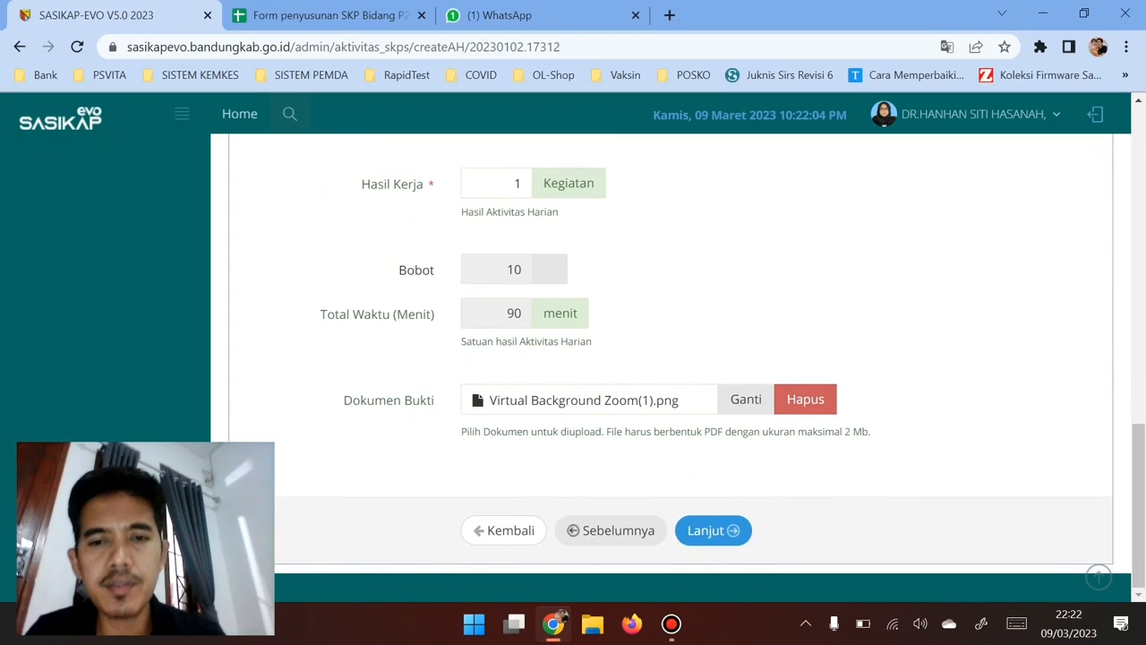
pyautogui.click(713, 530)
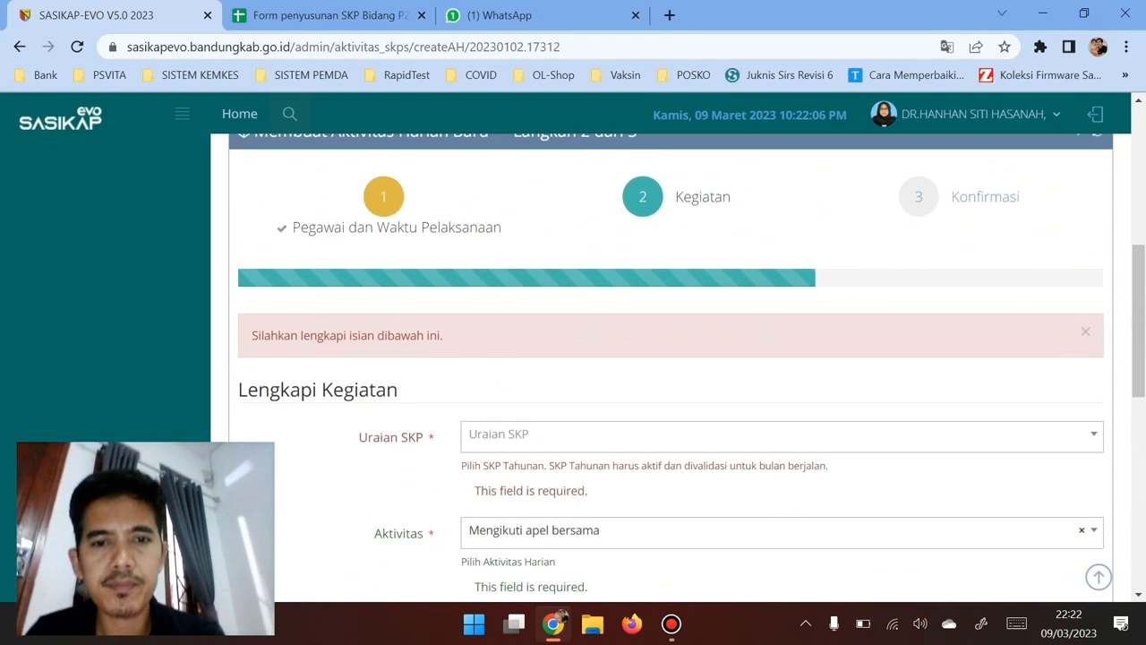
# Step: Check the available Uraian SKP choices without choosing one, and examine the remaining required fields of the activity form
pyautogui.scroll(-2, 671, 358)
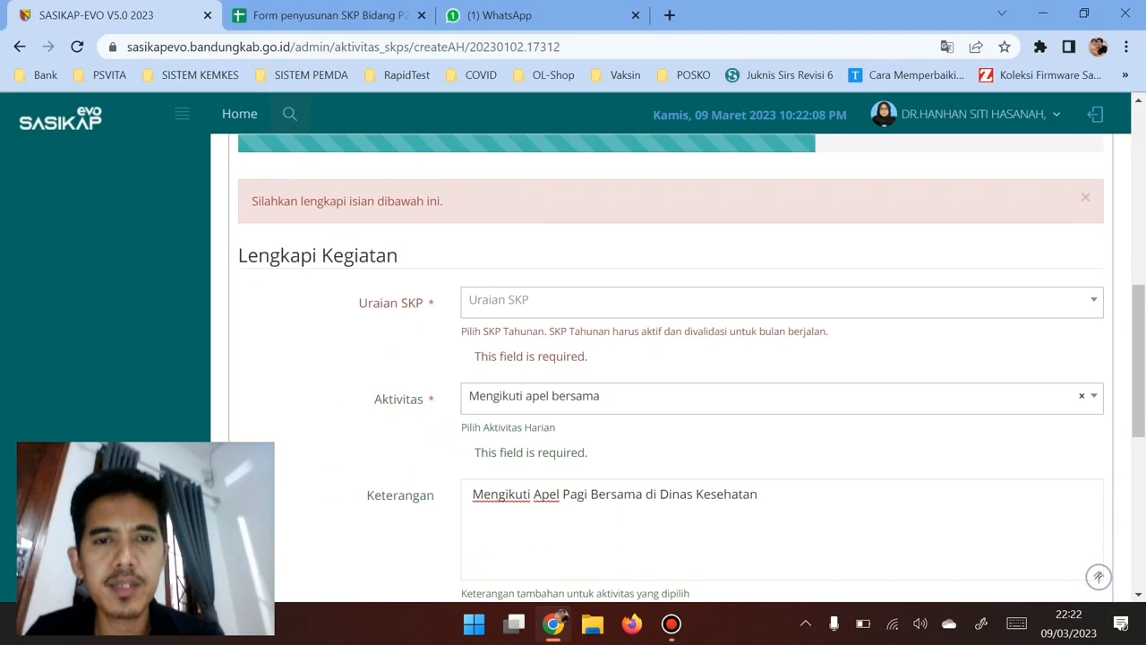
pyautogui.click(716, 301)
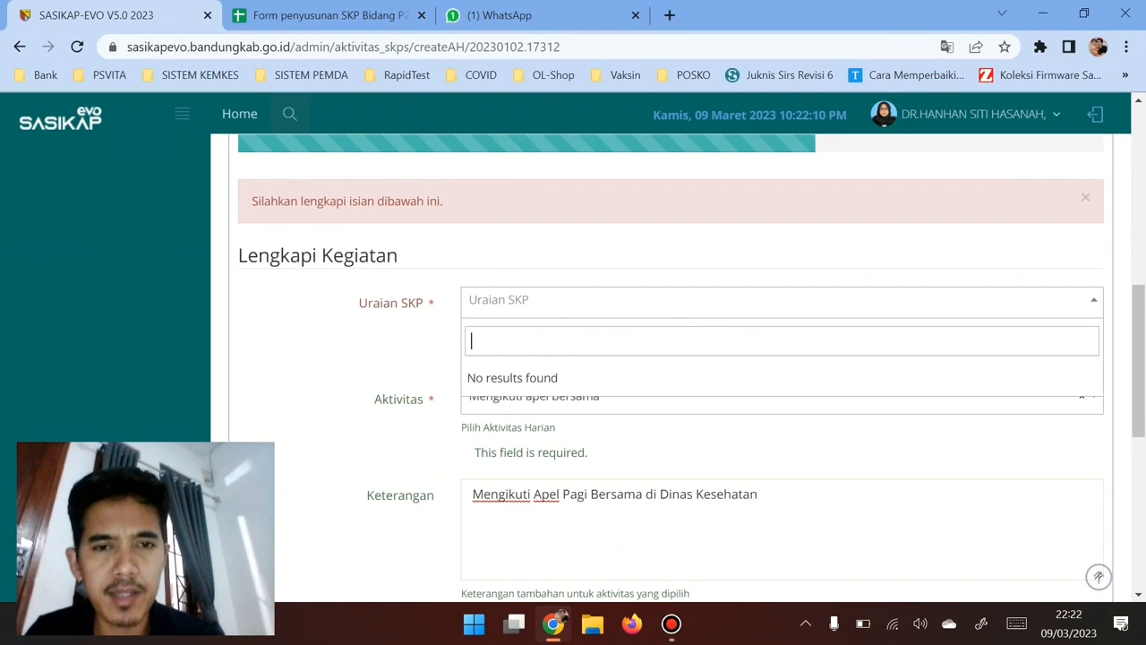
pyautogui.press('Escape')
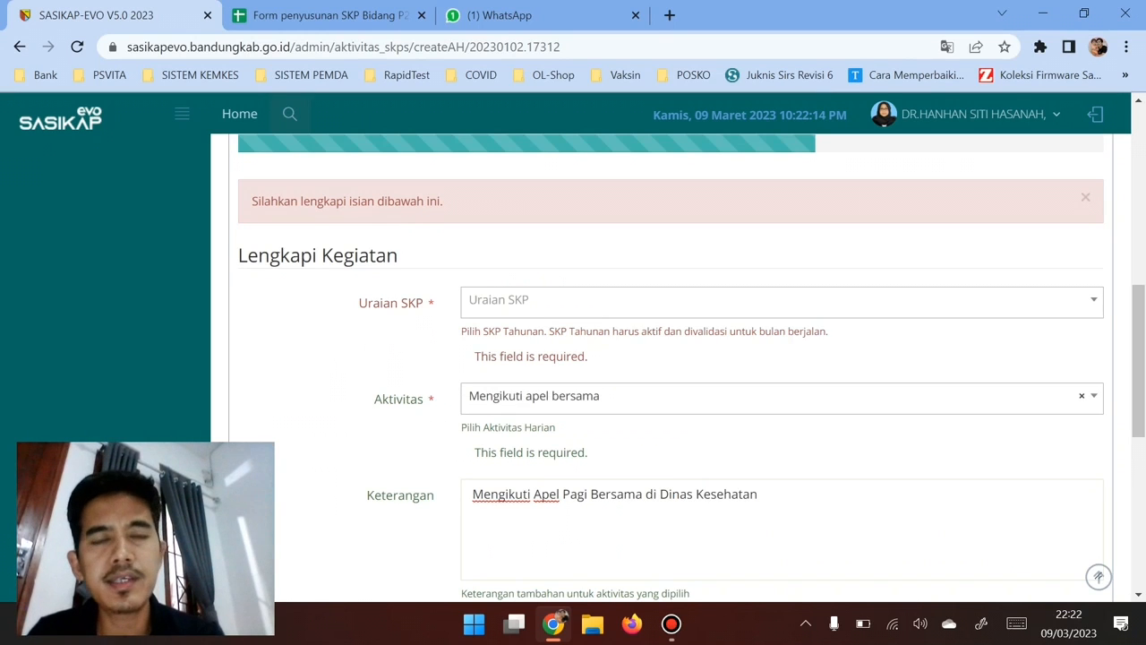
pyautogui.click(716, 302)
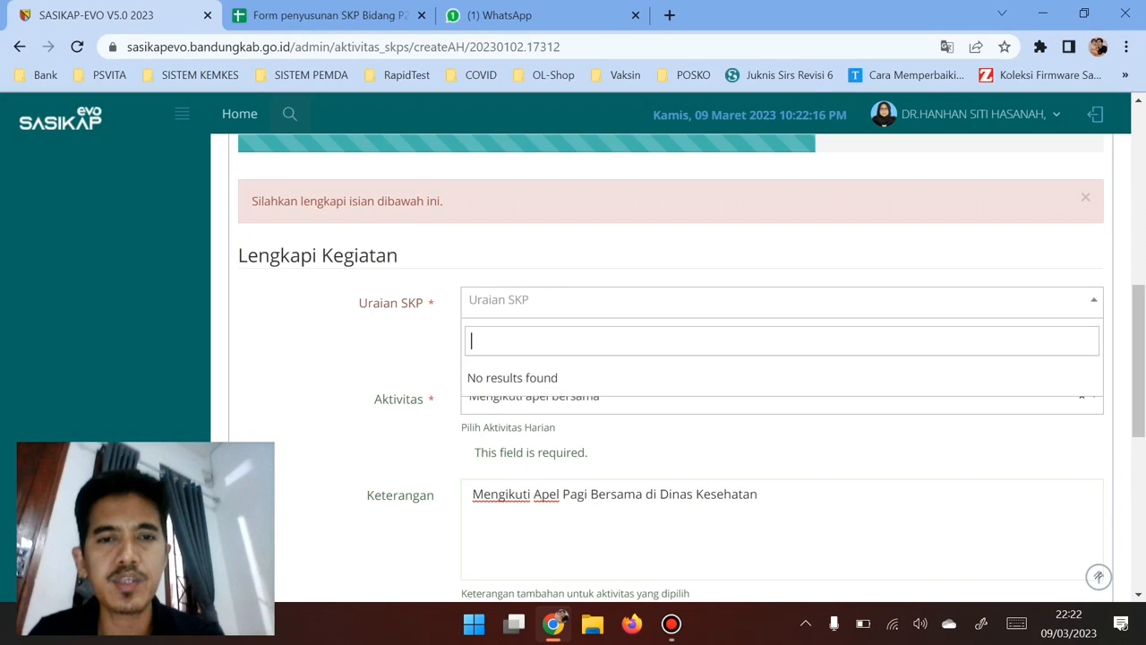
pyautogui.press('Escape')
pyautogui.scroll(-5, 671, 367)
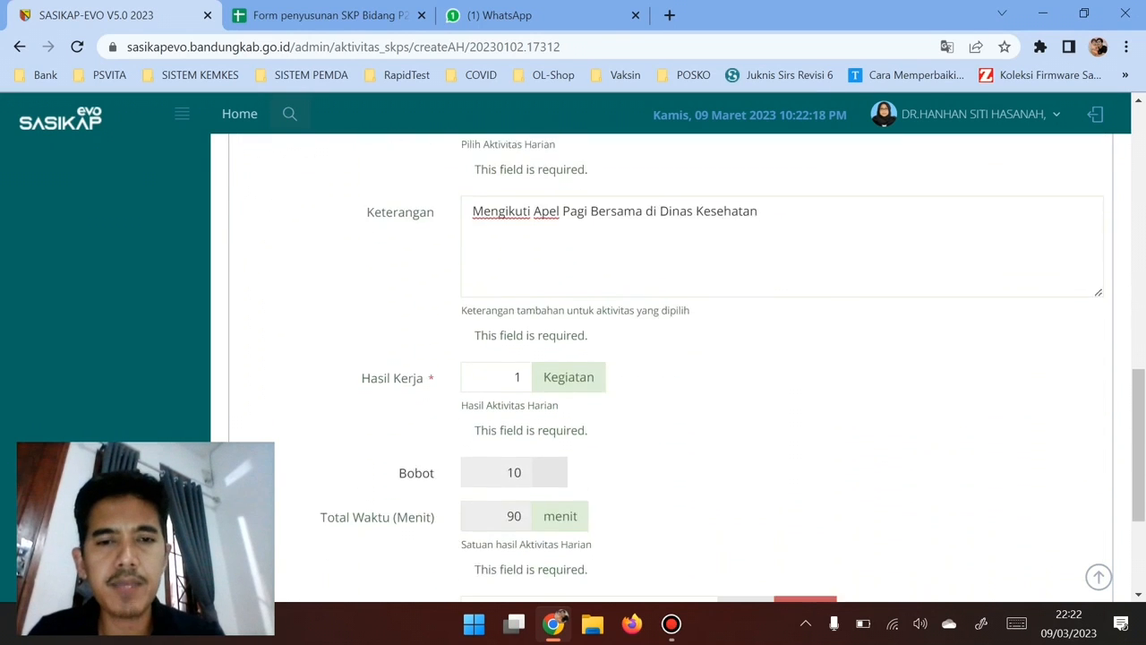
pyautogui.scroll(-1, 672, 358)
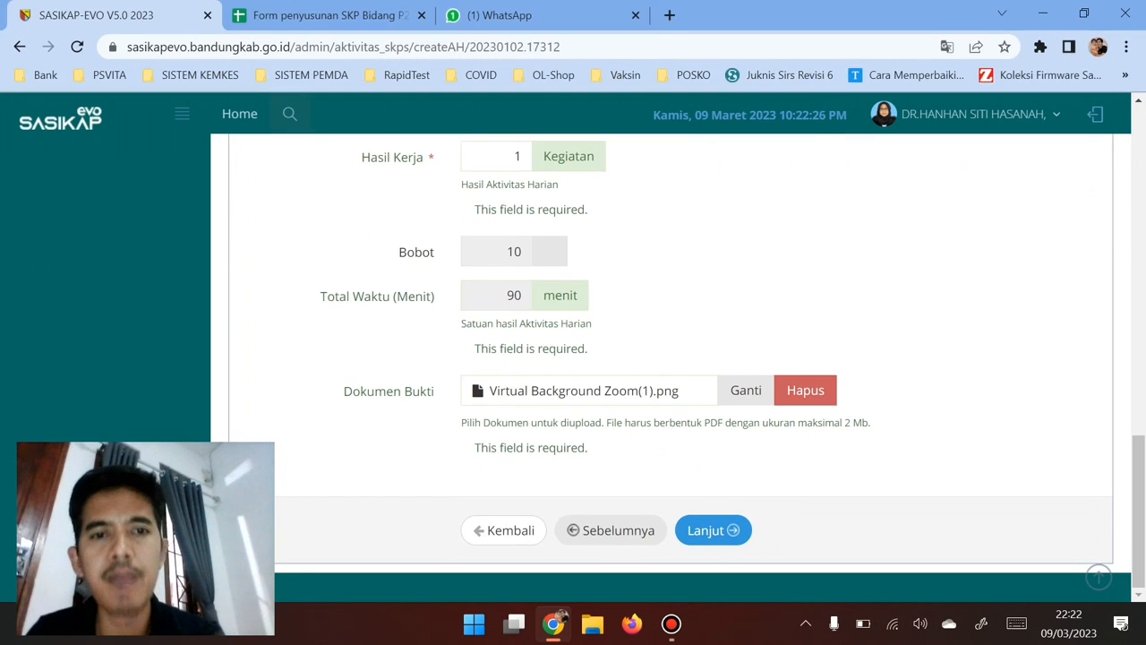
# Step: Return to the Aktivitas Harian list under Input Kerja Bulanan and set its date to 02-01-2023
pyautogui.scroll(8, 671, 358)
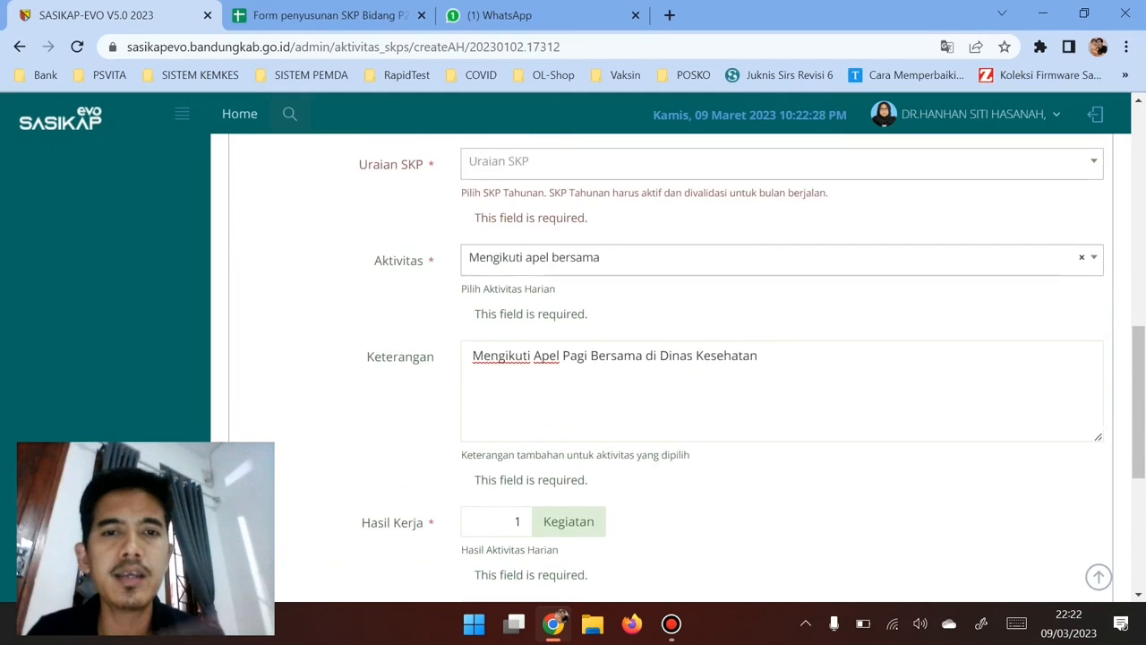
pyautogui.scroll(4, 672, 358)
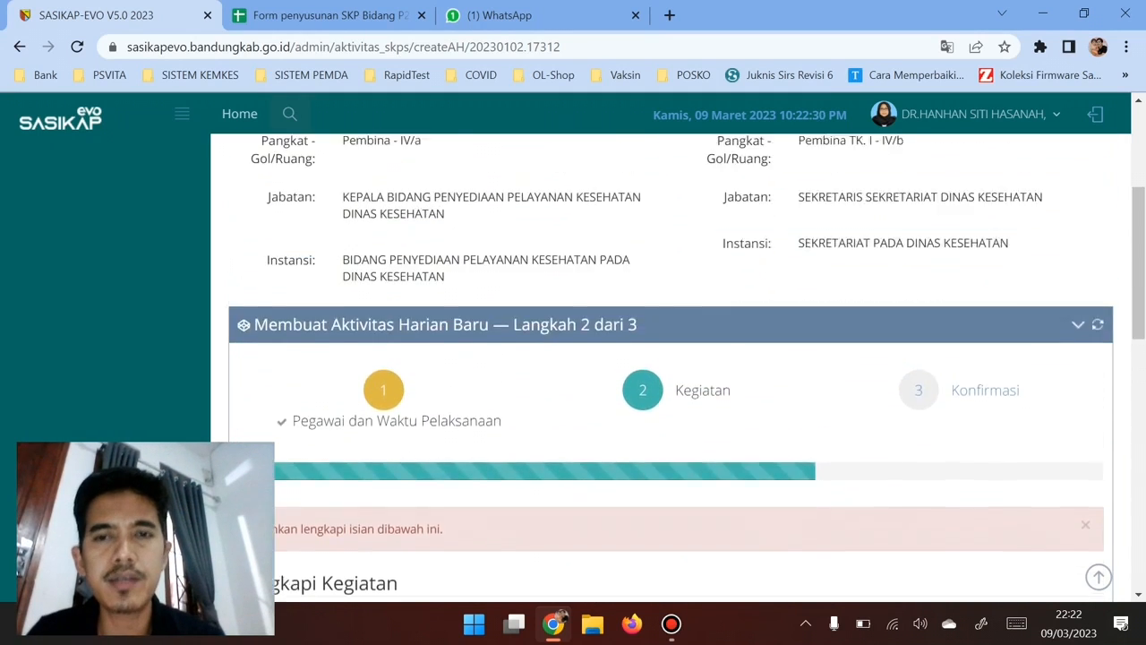
pyautogui.scroll(3, 671, 358)
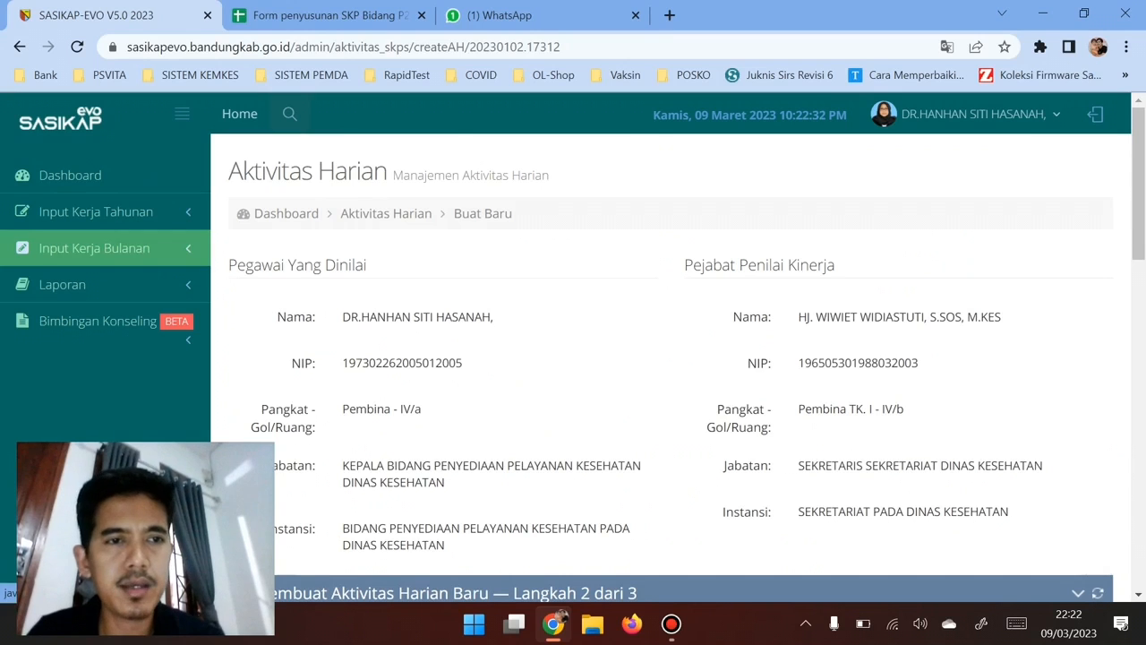
pyautogui.click(94, 248)
pyautogui.click(100, 288)
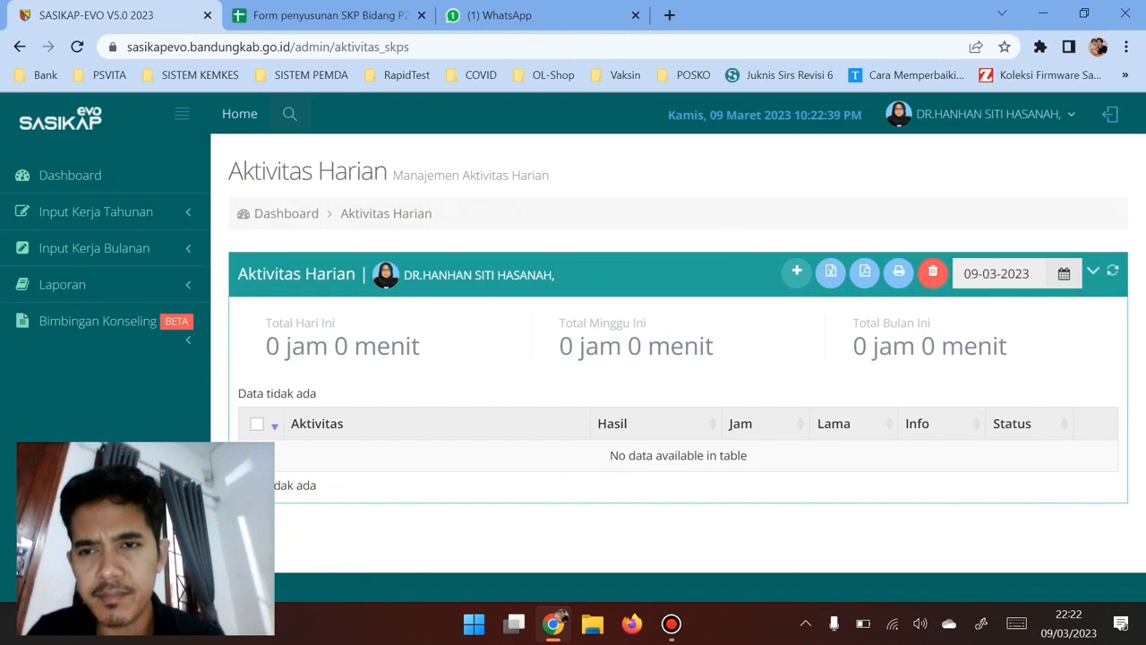
pyautogui.click(1064, 273)
pyautogui.click(851, 315)
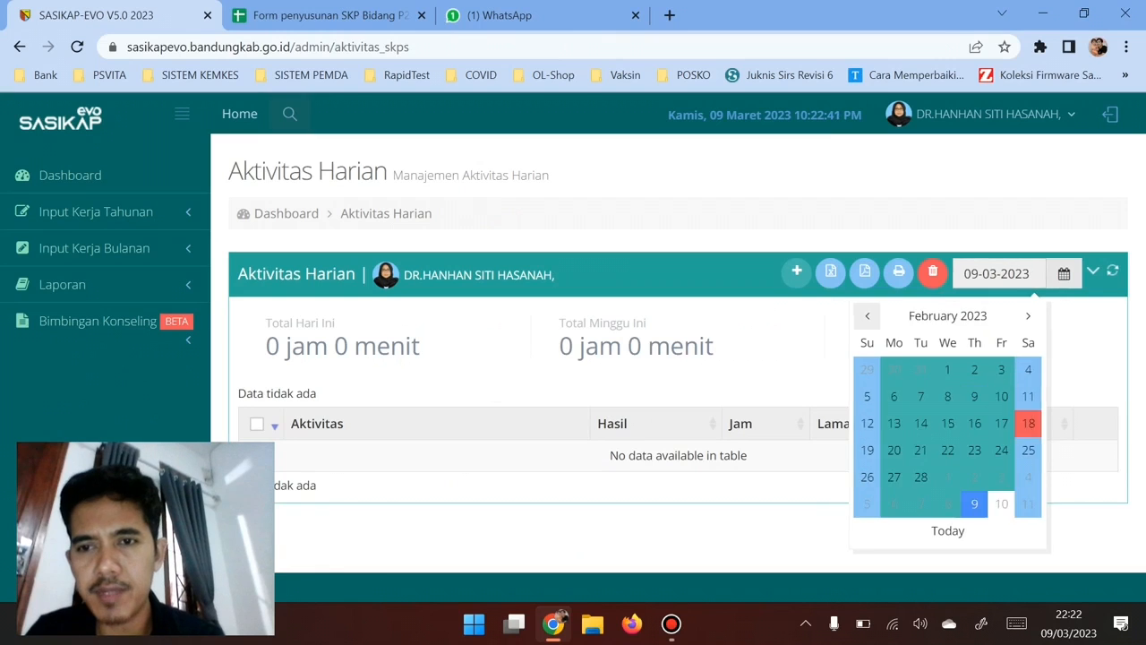
pyautogui.click(867, 315)
pyautogui.click(893, 395)
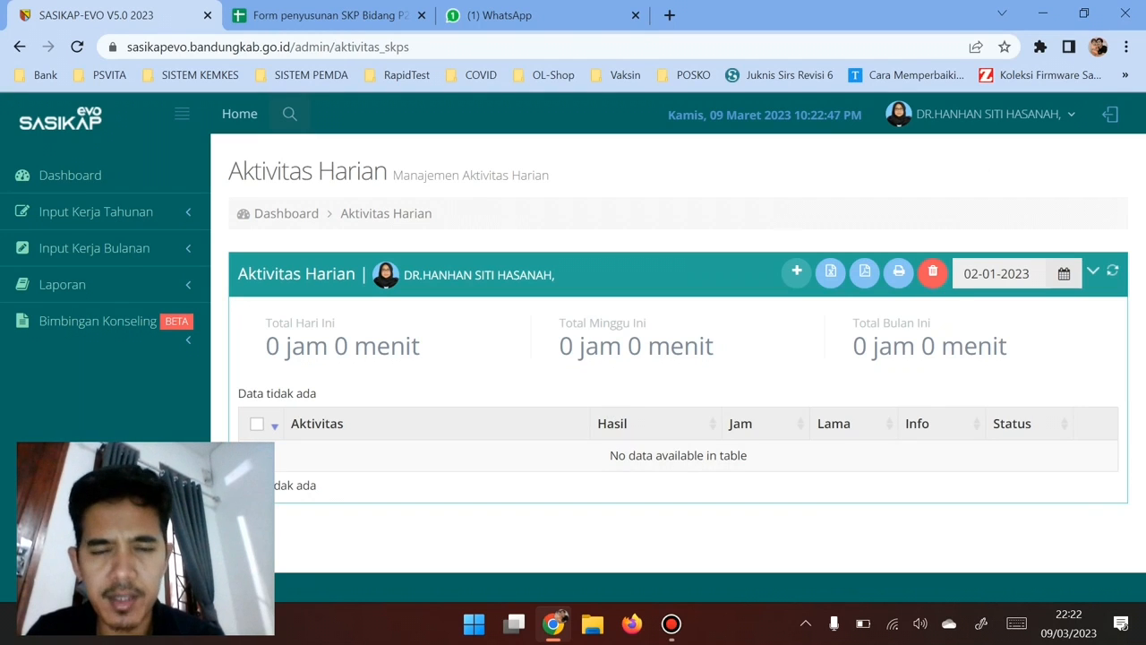
# Step: Start a new Aktivitas Harian for the selected date and set the hour of Mulai Pukul to 9
pyautogui.click(796, 271)
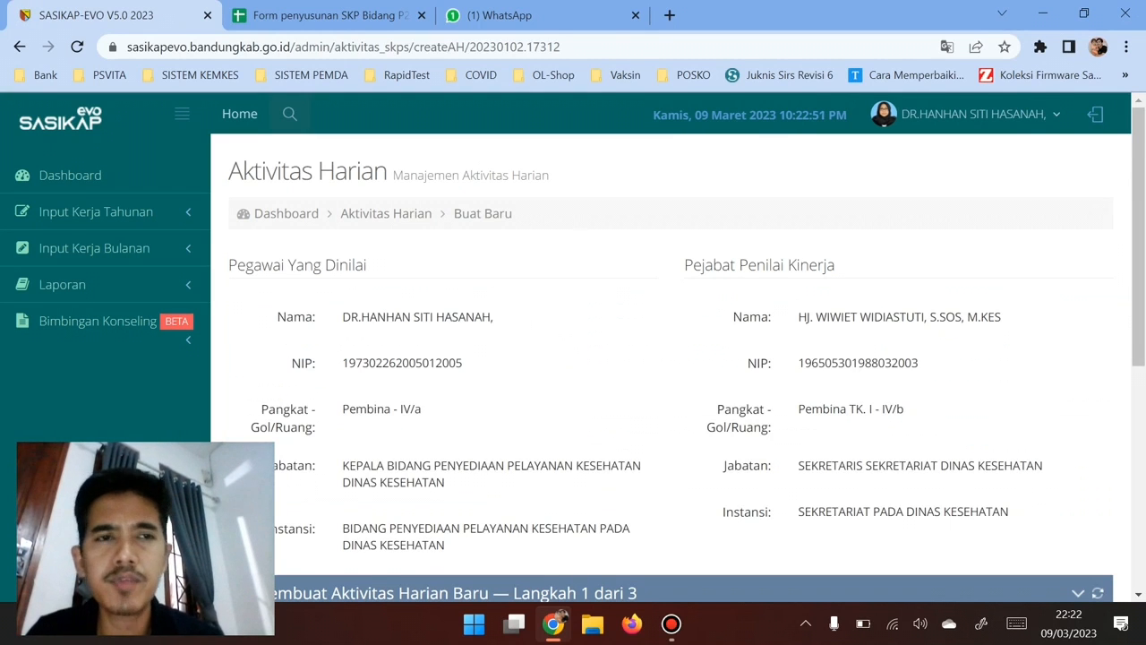
pyautogui.scroll(-5, 671, 358)
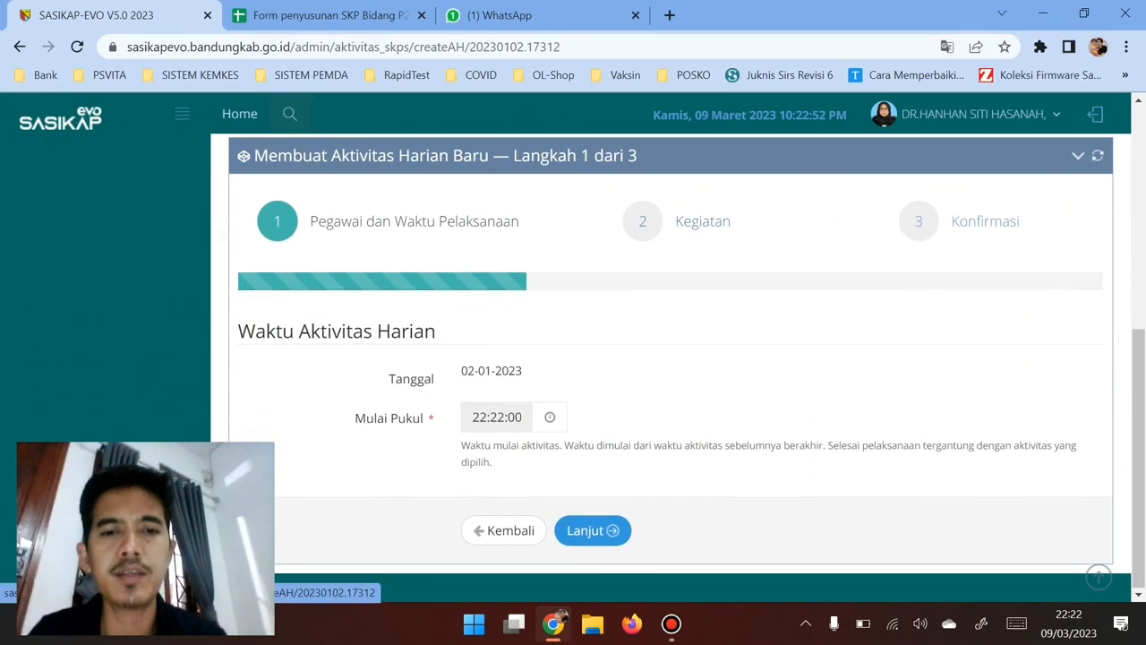
pyautogui.click(488, 417)
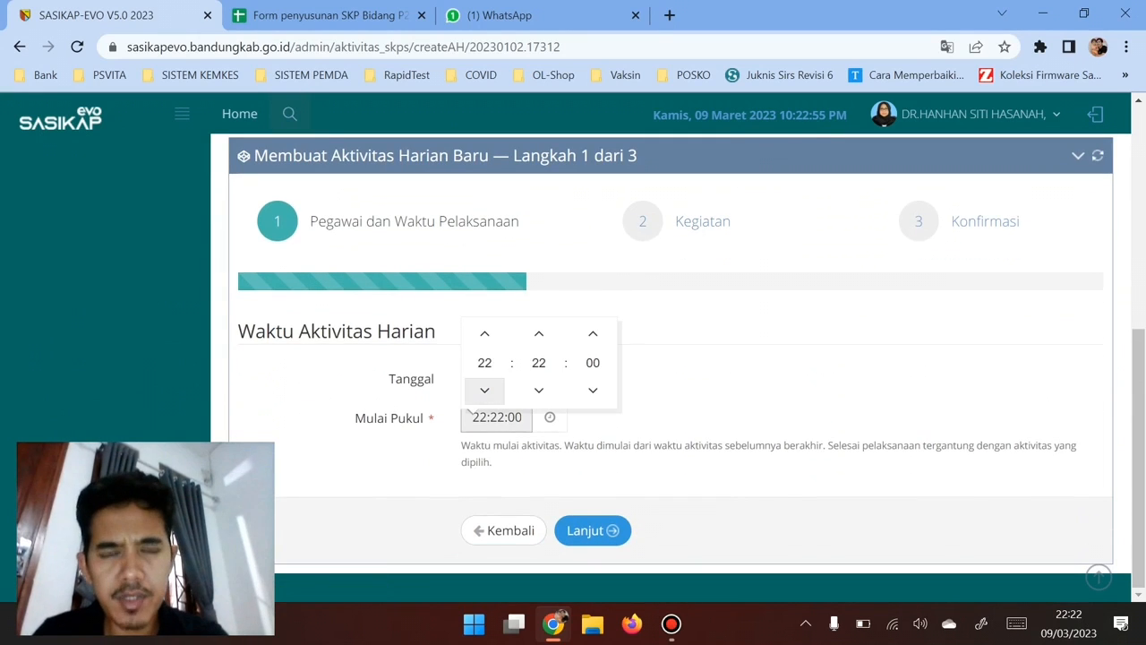
pyautogui.click(468, 402)
pyautogui.click(468, 402)
pyautogui.click(468, 402)
pyautogui.click(468, 402)
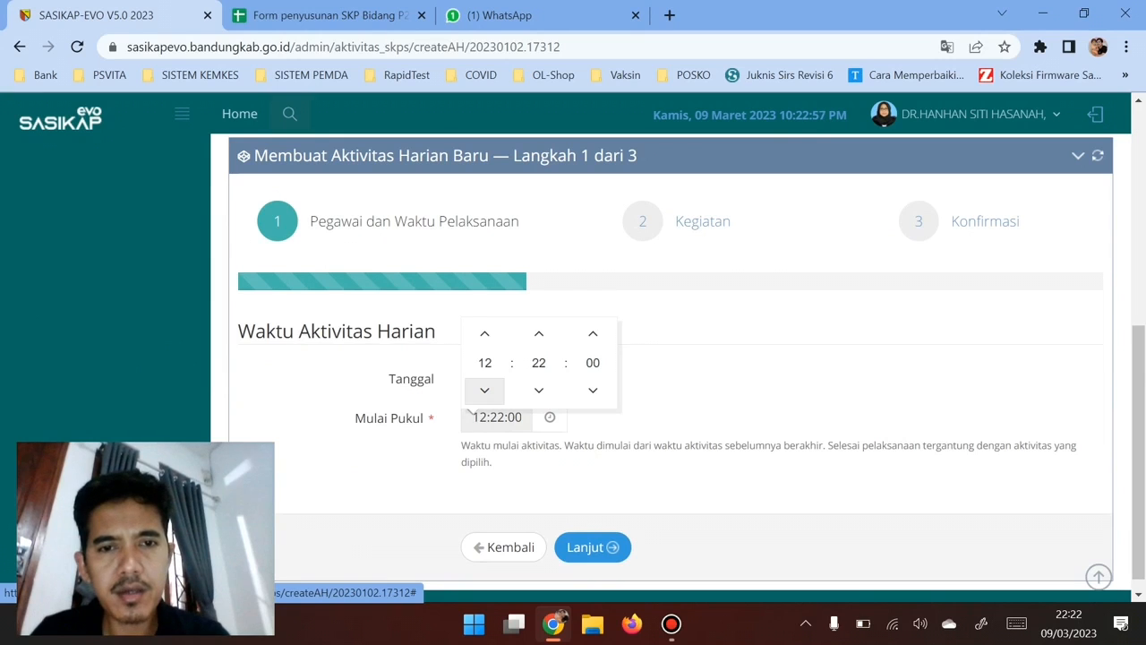
pyautogui.click(469, 402)
pyautogui.click(468, 402)
pyautogui.click(468, 402)
pyautogui.click(468, 402)
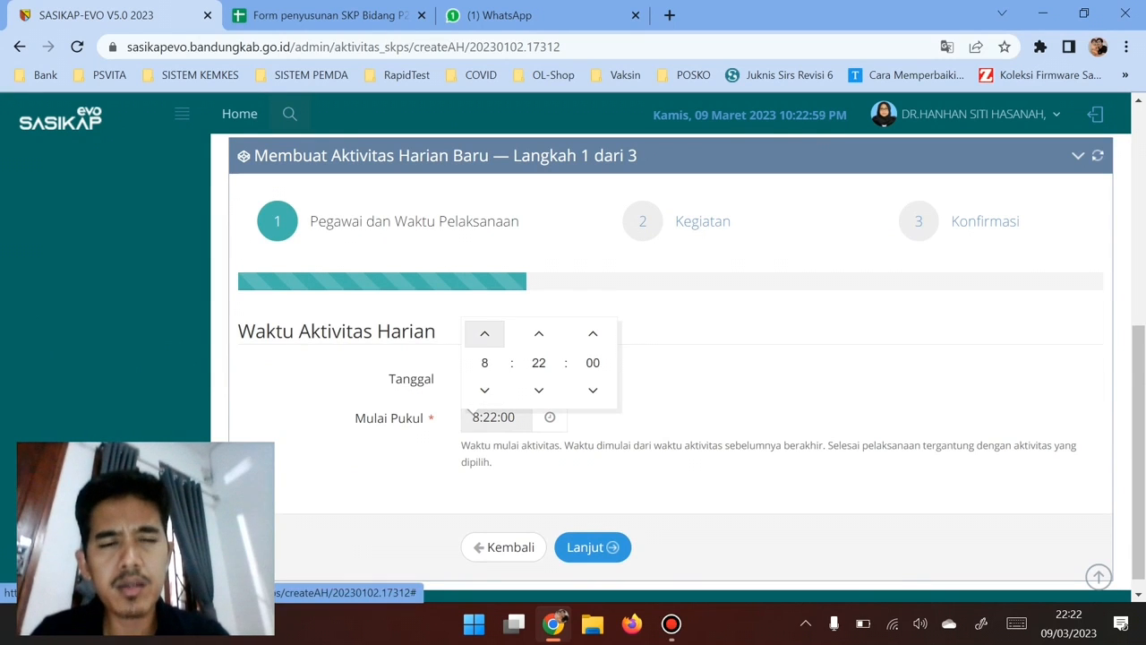
pyautogui.click(484, 333)
# Step: Set the minutes of Mulai Pukul to 00 so the activity starts at 9:00:00
pyautogui.click(538, 333)
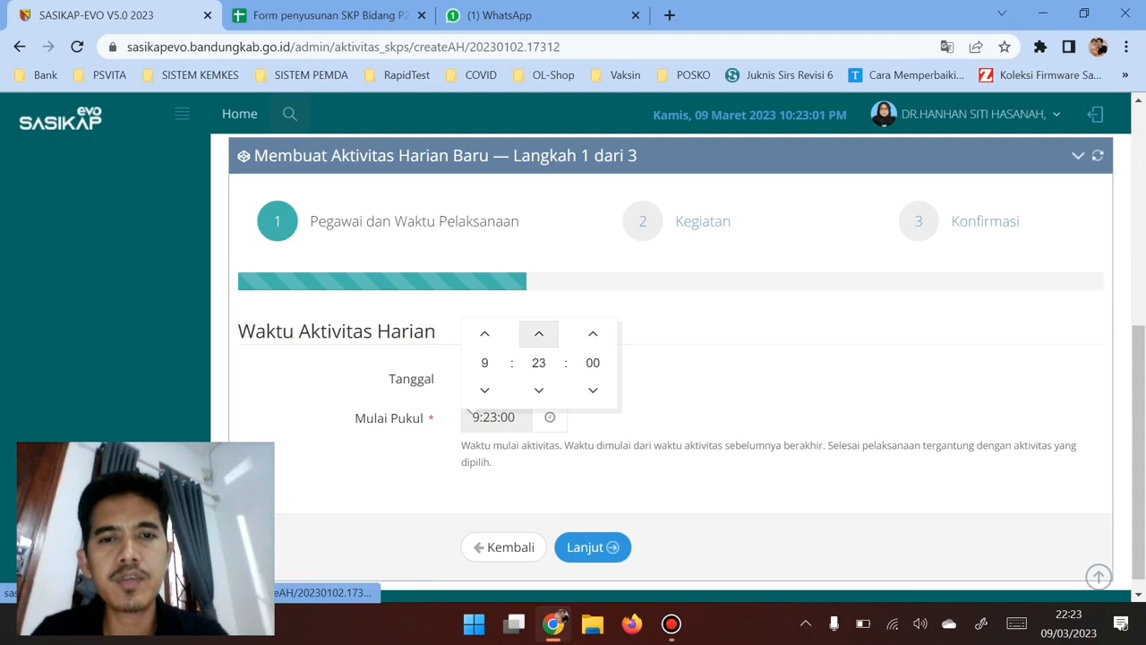
pyautogui.click(538, 333)
pyautogui.click(538, 333)
pyautogui.click(538, 333)
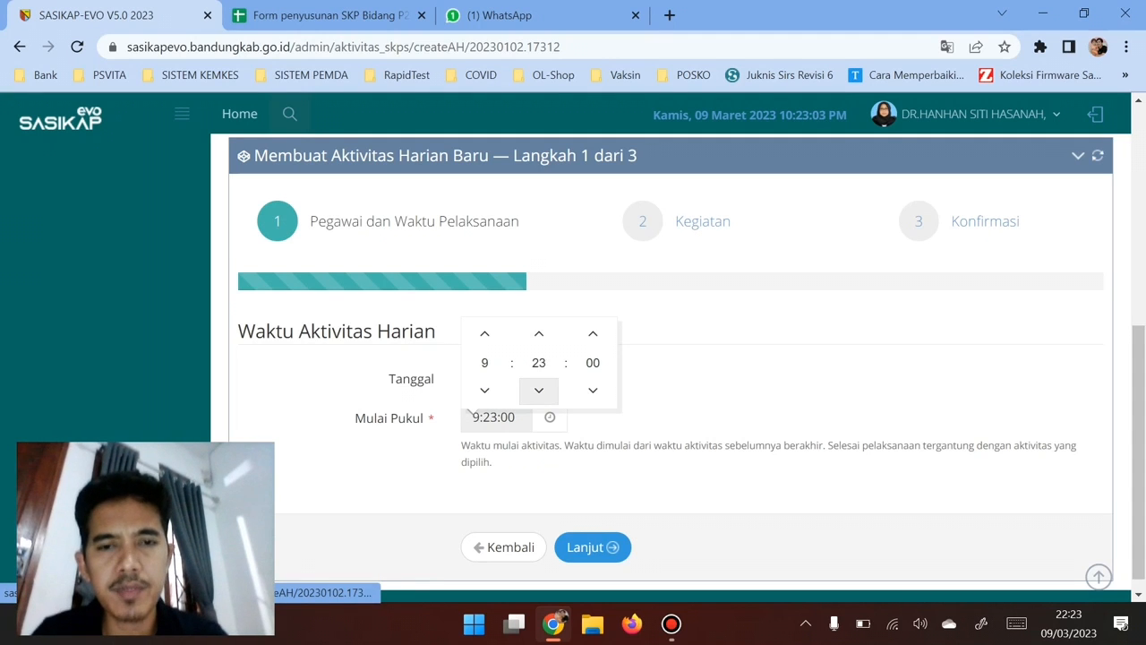
pyautogui.click(538, 390)
pyautogui.click(538, 390)
pyautogui.click(538, 389)
pyautogui.click(538, 389)
pyautogui.click(538, 390)
pyautogui.click(538, 390)
pyautogui.click(538, 390)
pyautogui.click(538, 390)
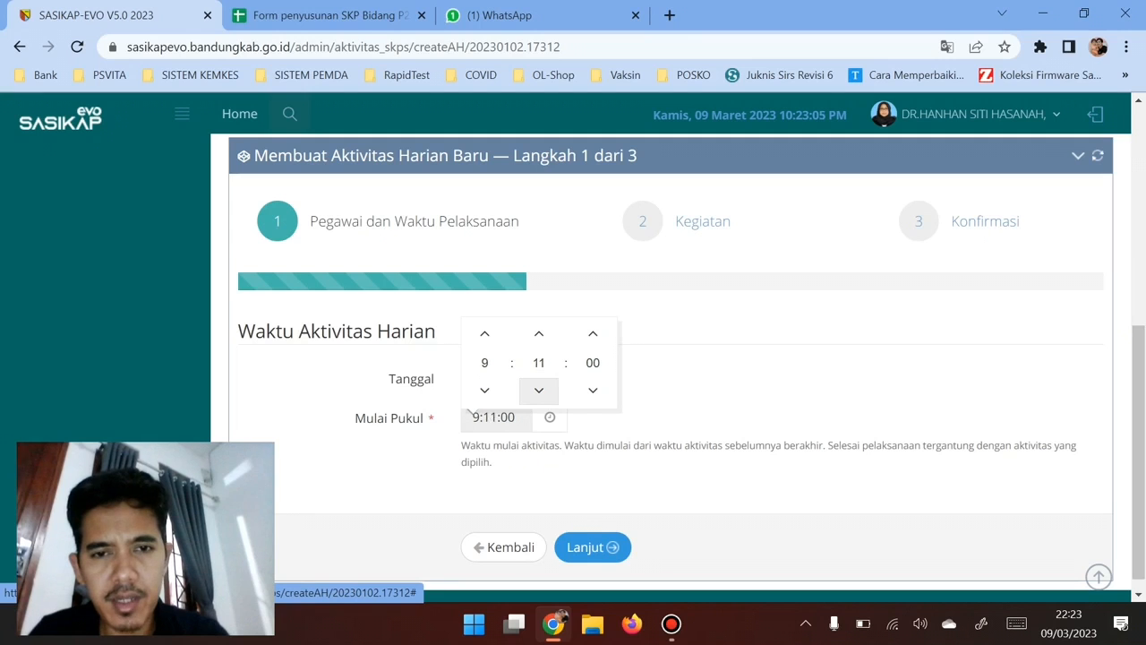
pyautogui.click(538, 390)
pyautogui.click(538, 389)
pyautogui.click(538, 390)
pyautogui.click(538, 390)
pyautogui.click(538, 390)
pyautogui.click(538, 390)
pyautogui.click(538, 389)
pyautogui.click(538, 390)
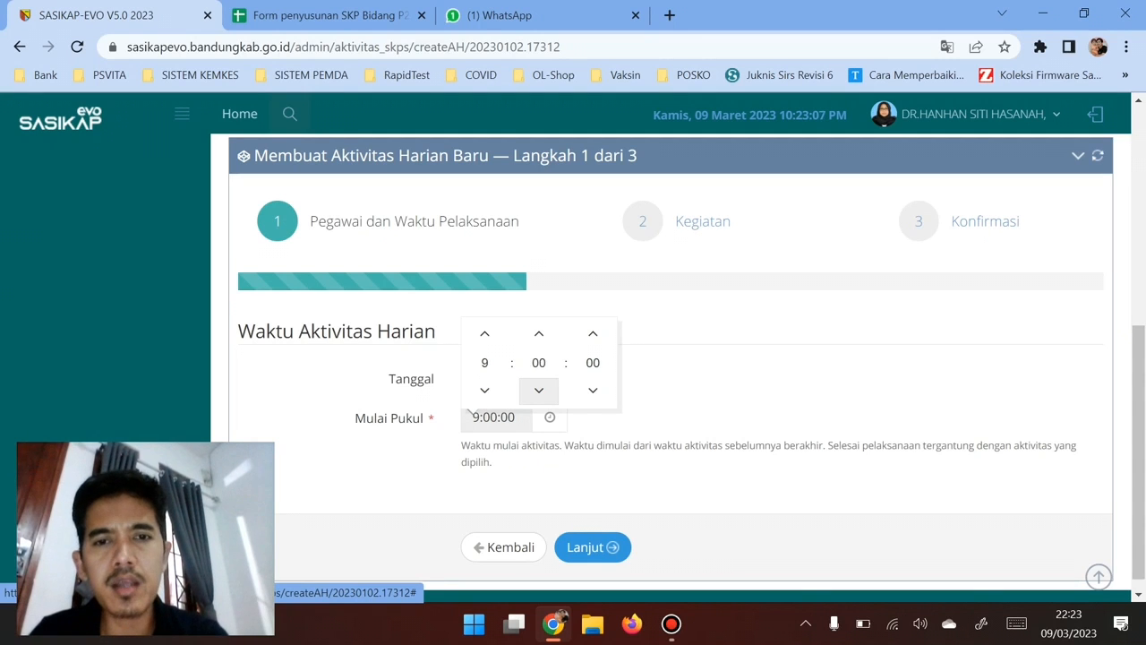
# Step: Set the daily activity's start time to 9:00:00 and continue to the Kegiatan step
pyautogui.click(538, 389)
pyautogui.click(538, 333)
pyautogui.click(685, 372)
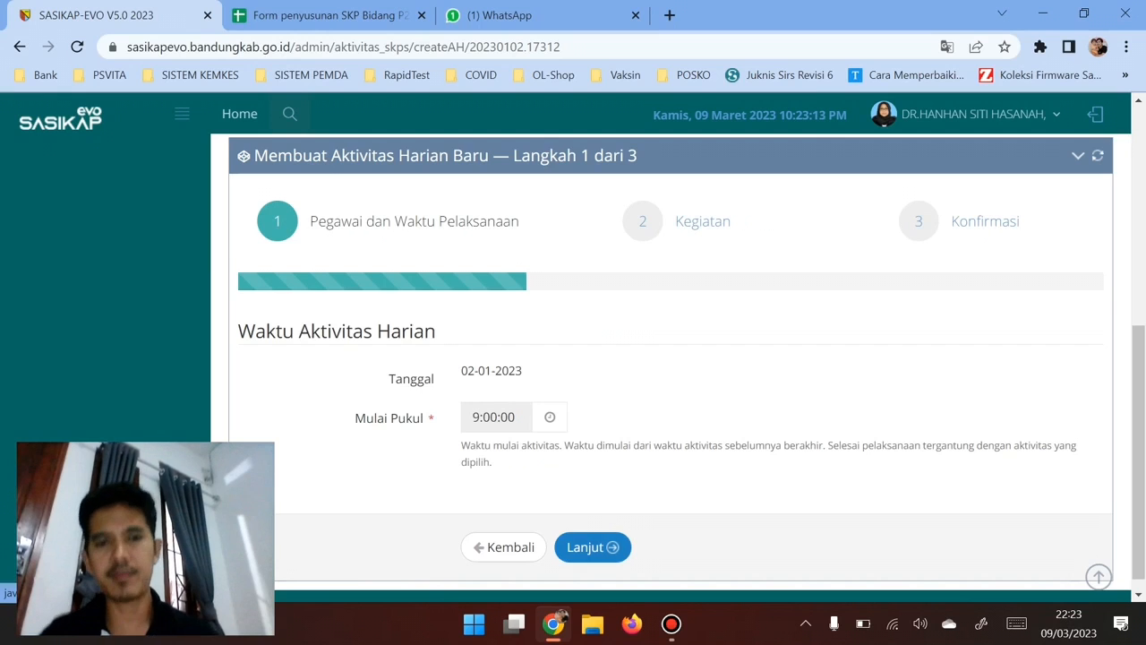
pyautogui.click(591, 546)
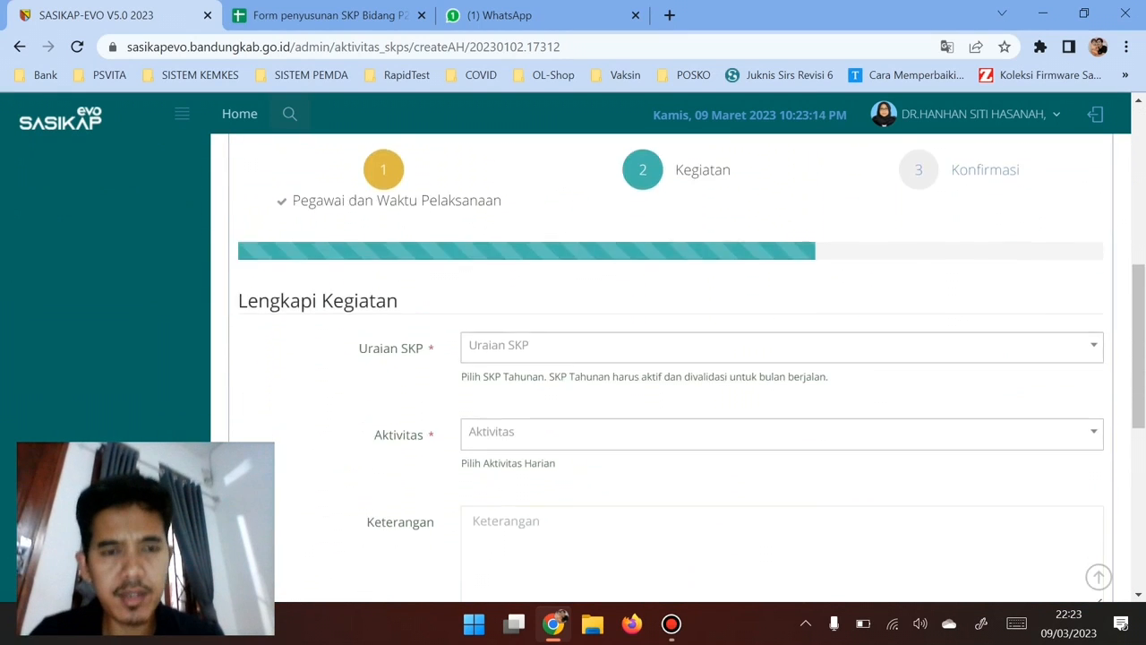
# Step: Check the available Uraian SKP options without choosing one
pyautogui.scroll(-3, 671, 367)
pyautogui.scroll(2, 671, 367)
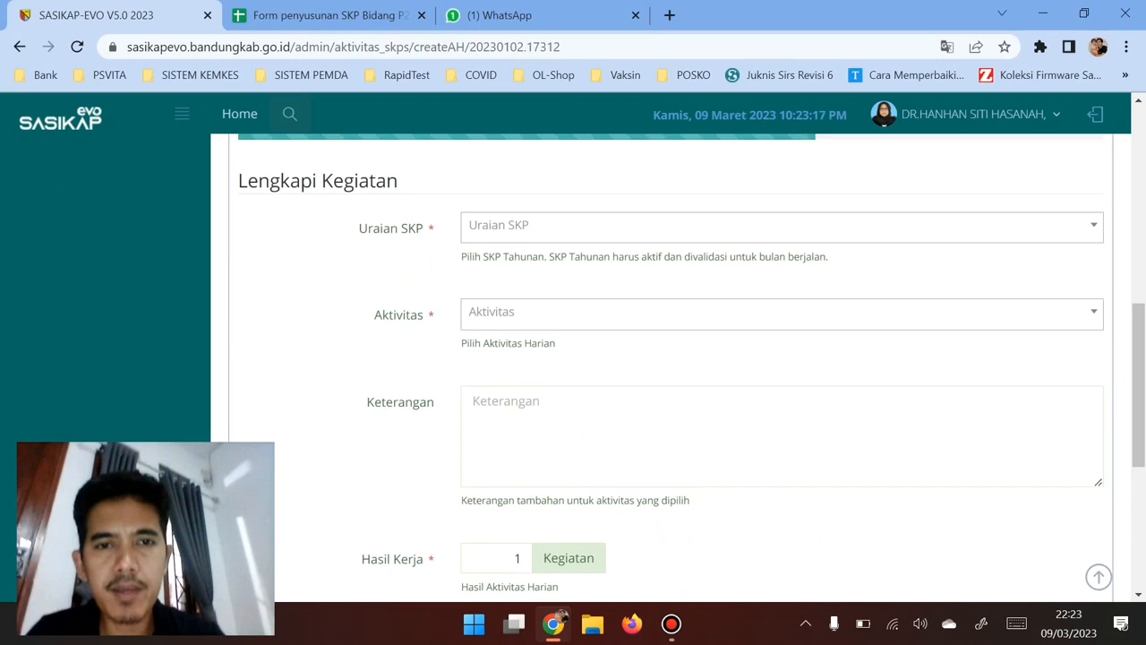
pyautogui.click(782, 227)
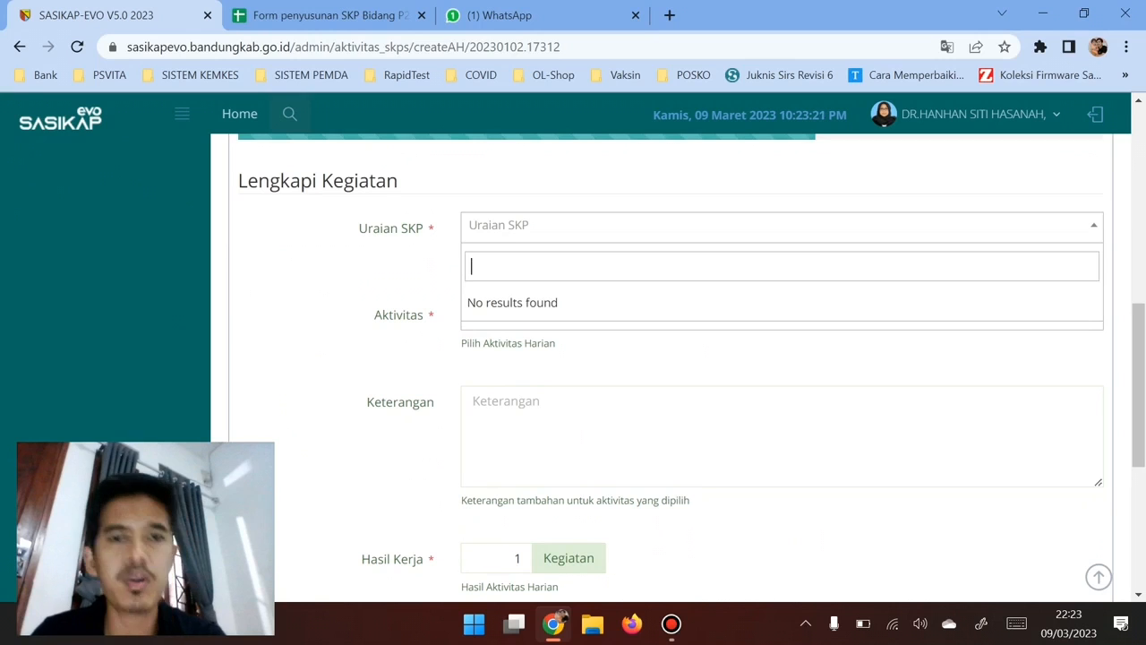
pyautogui.press('Escape')
# Step: Search the Aktivitas options for "rekap" and select Merekapitulasi Data
pyautogui.click(781, 313)
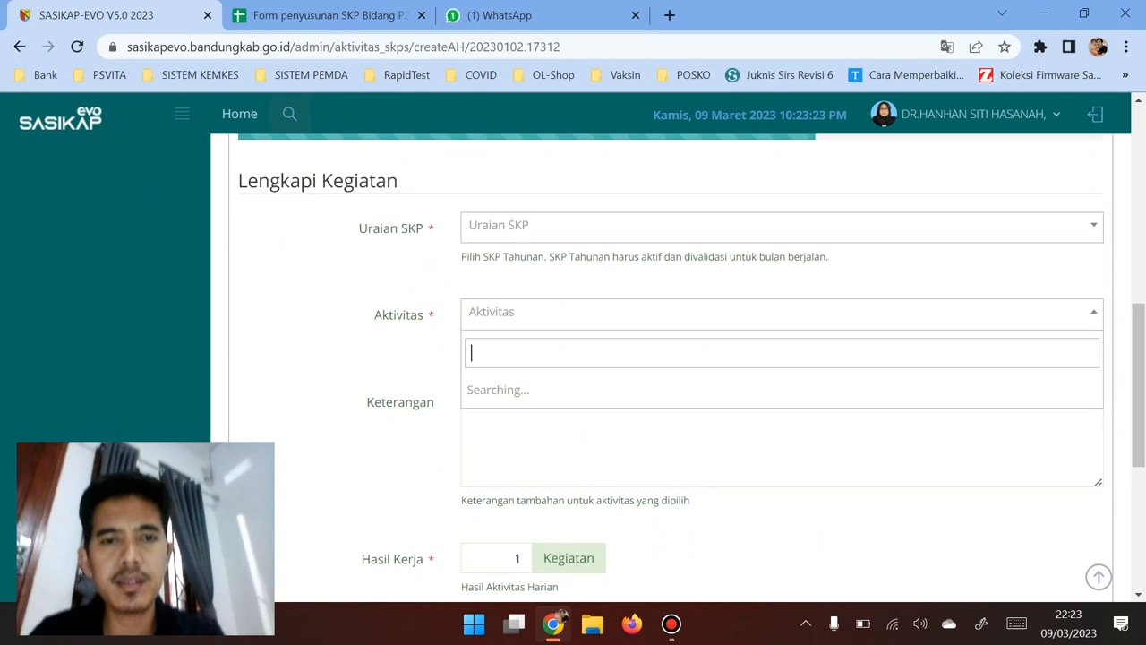
pyautogui.write('rekap data')
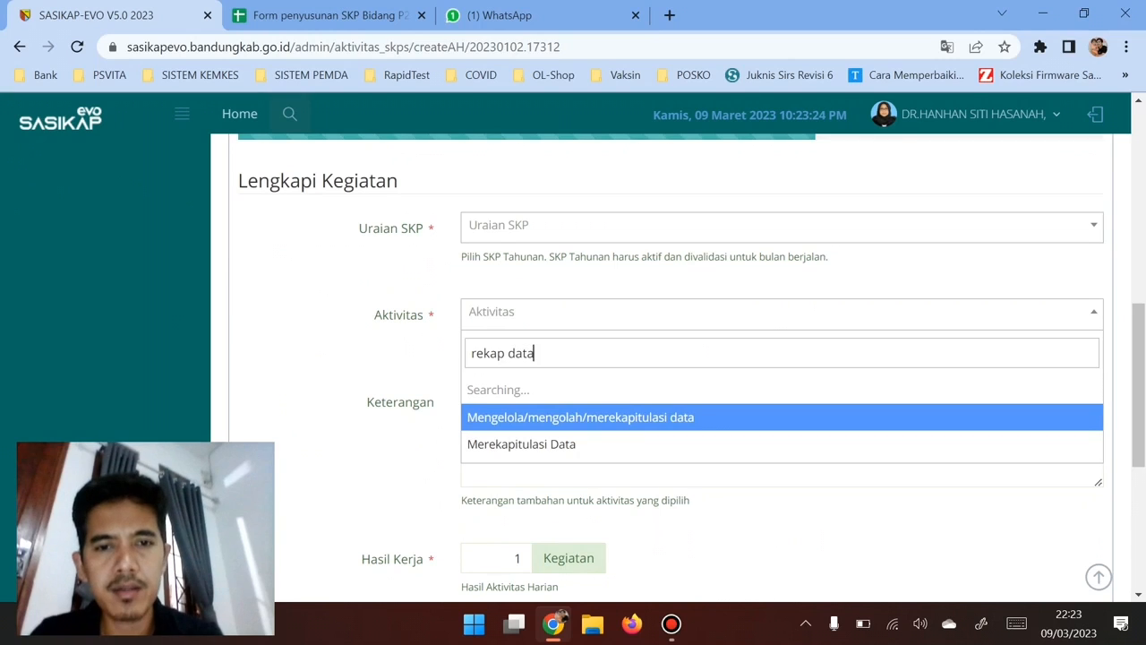
pyautogui.press('BackSpace')
pyautogui.press('BackSpace')
pyautogui.press('BackSpace')
pyautogui.press('BackSpace')
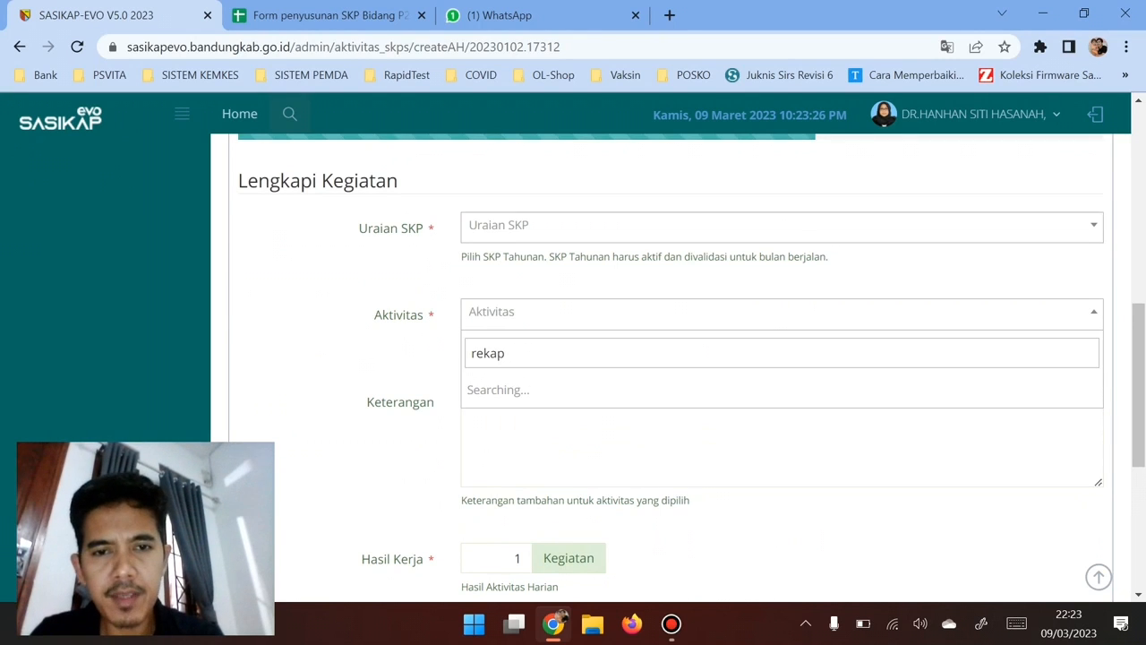
pyautogui.press('Down')
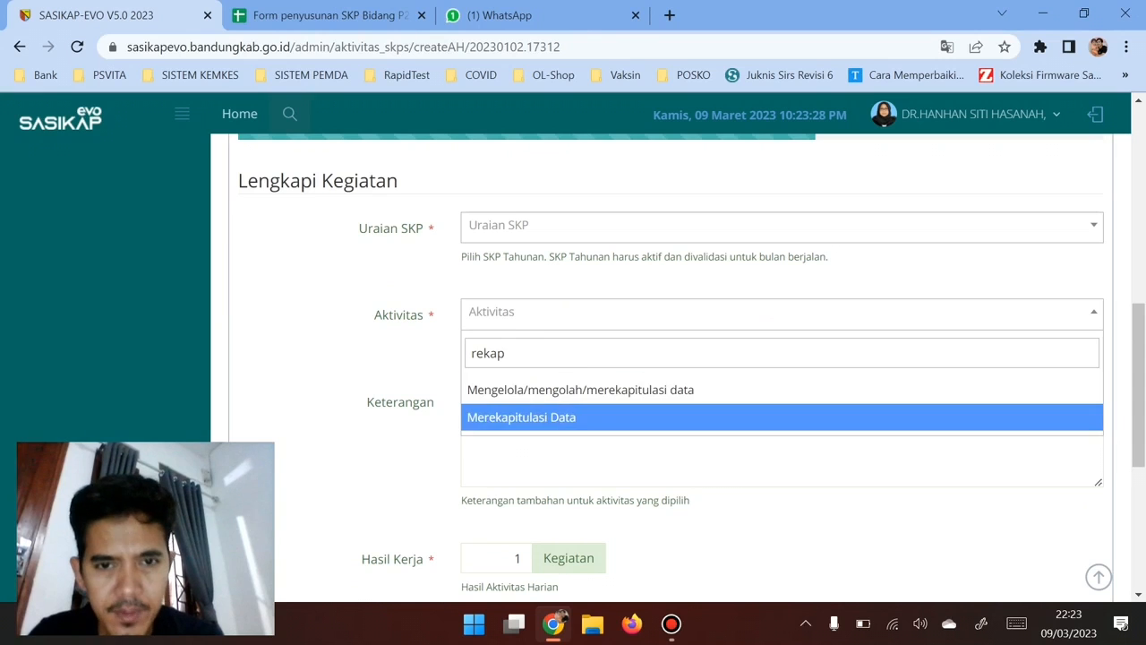
pyautogui.press('Return')
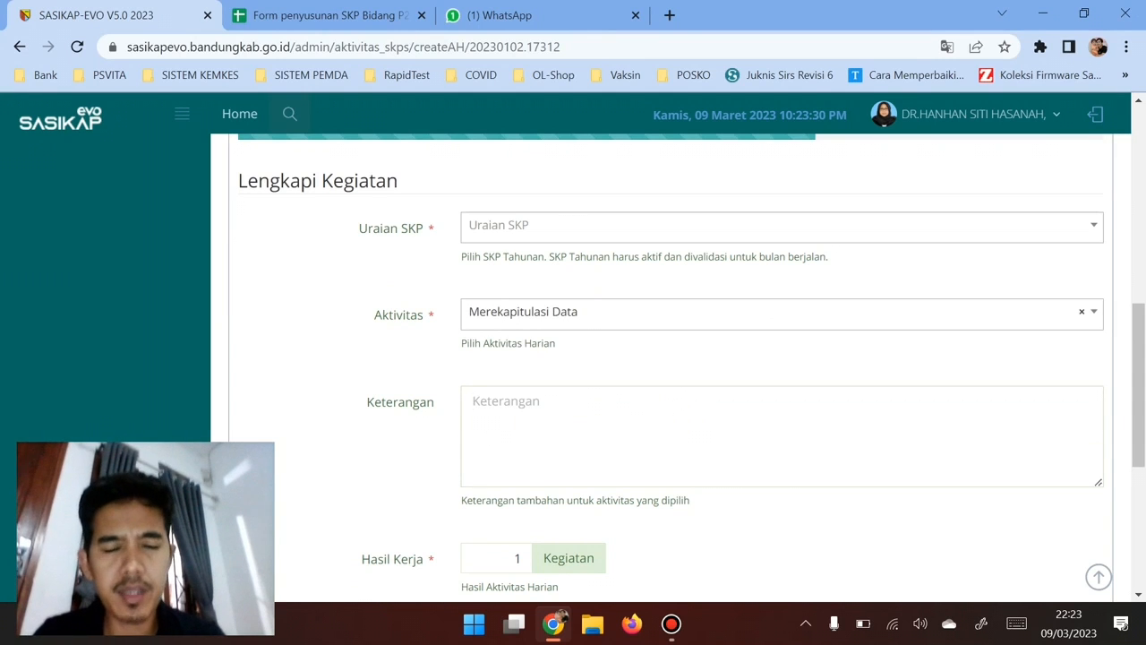
# Step: Enter "Merekap data pada SIMRS Online" as the activity's Keterangan
pyautogui.write('Merekap data ')
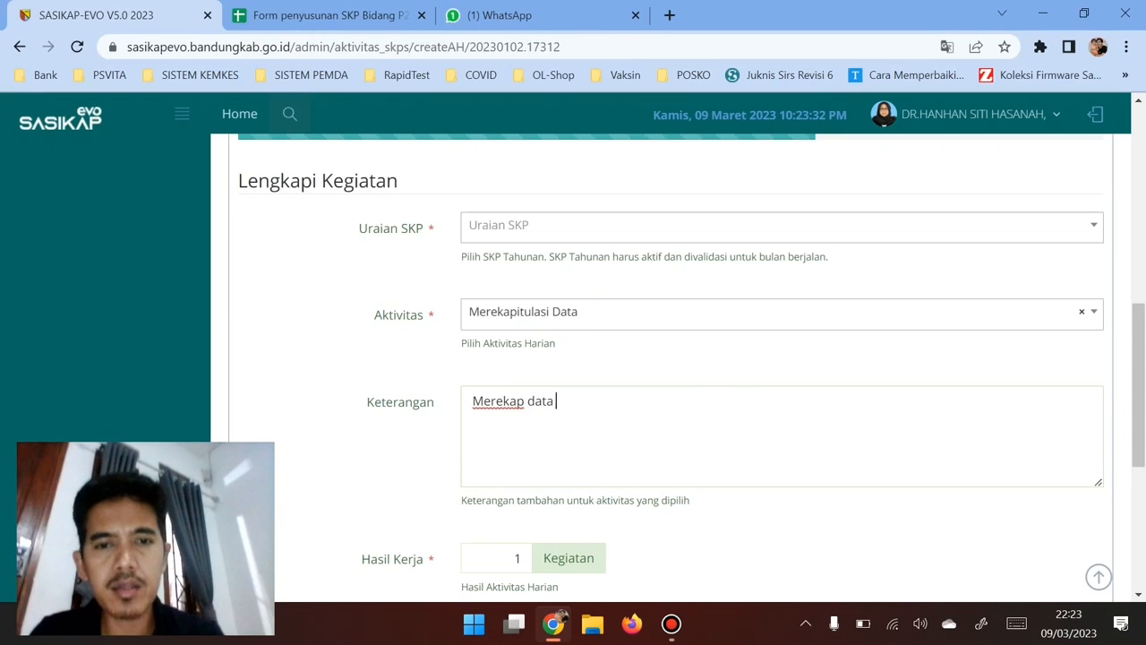
pyautogui.write('pada SIMR')
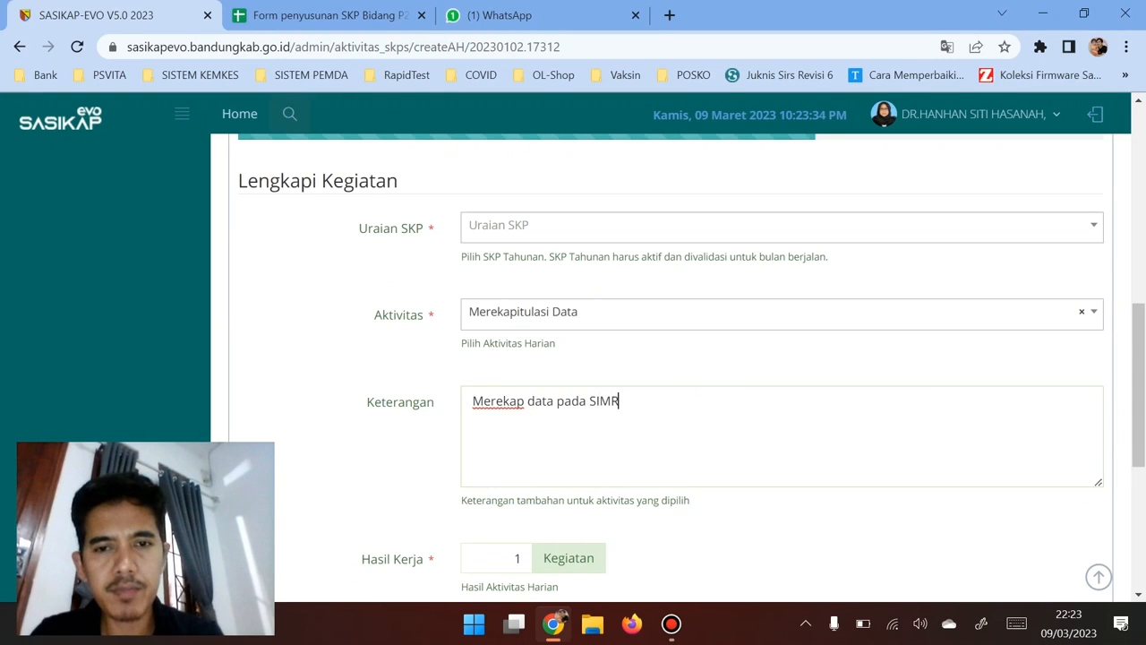
pyautogui.write('S Online')
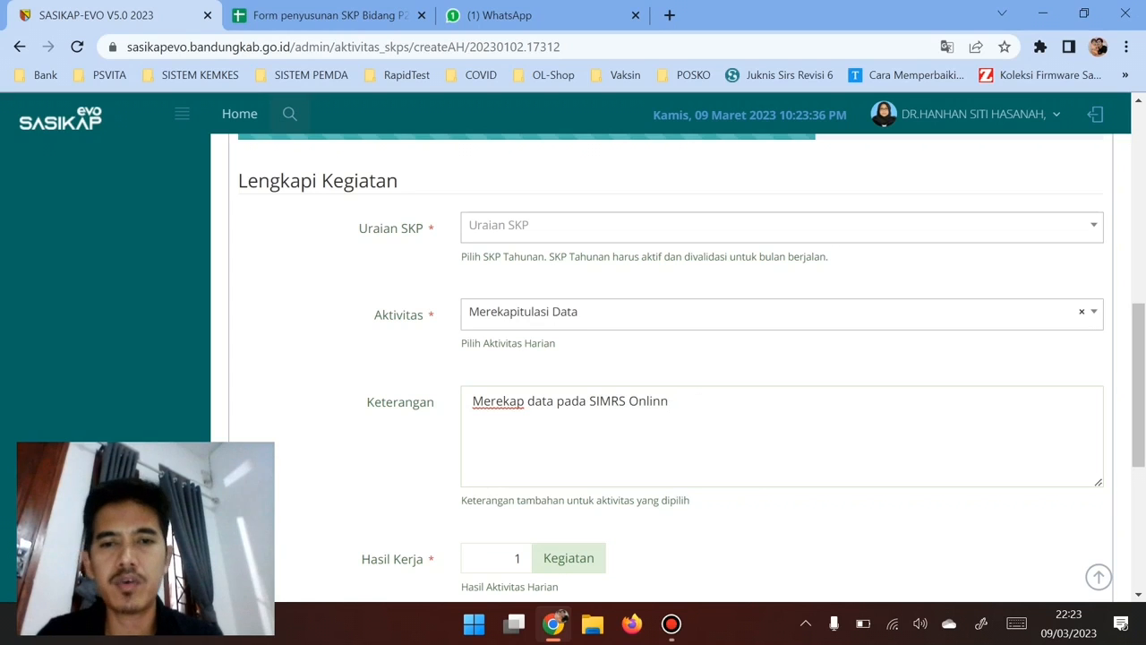
# Step: Review the Keterangan, Hasil Kerja, Bobot and Total Waktu fields and the file requirements for Dokumen Bukti
pyautogui.scroll(-2, 671, 367)
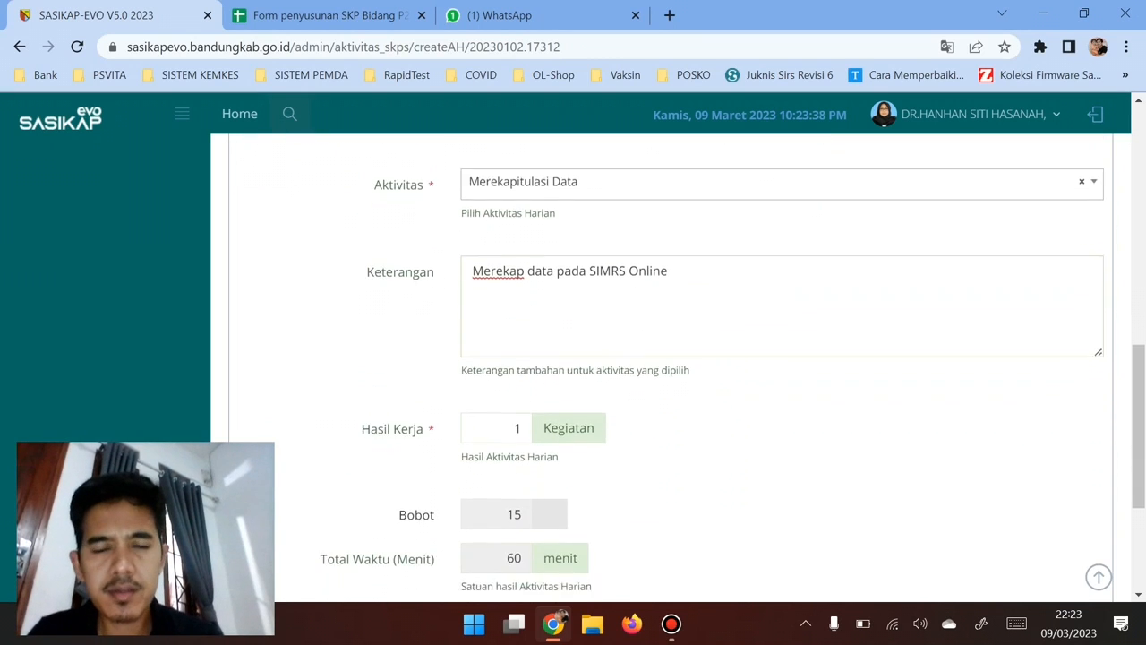
pyautogui.scroll(-1, 671, 367)
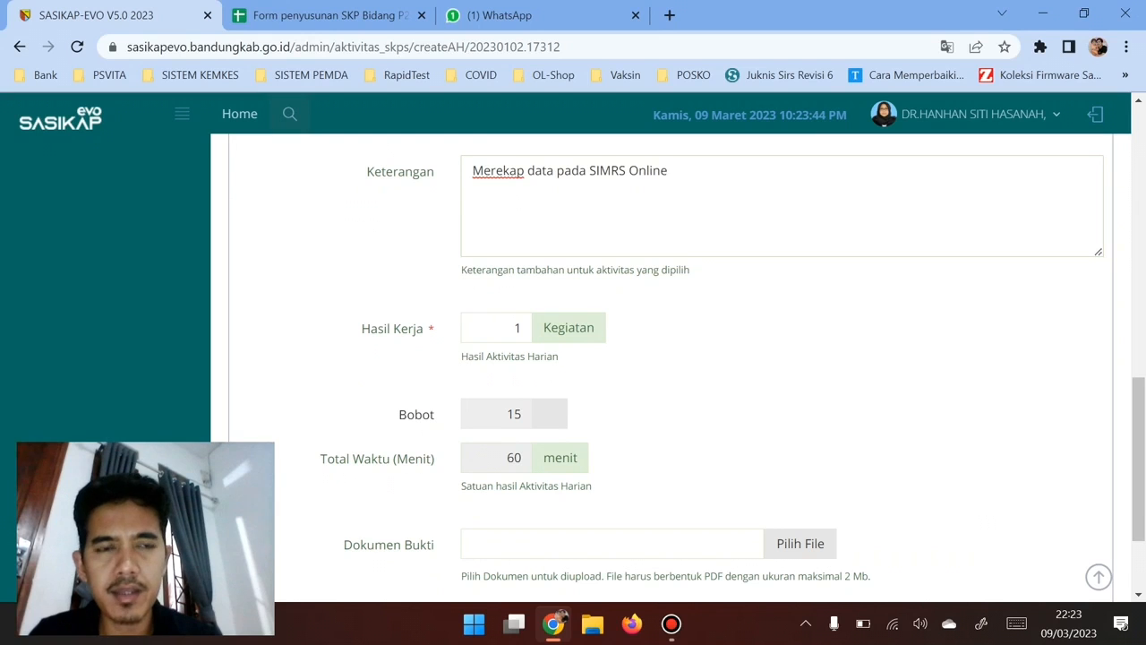
pyautogui.scroll(-2, 671, 367)
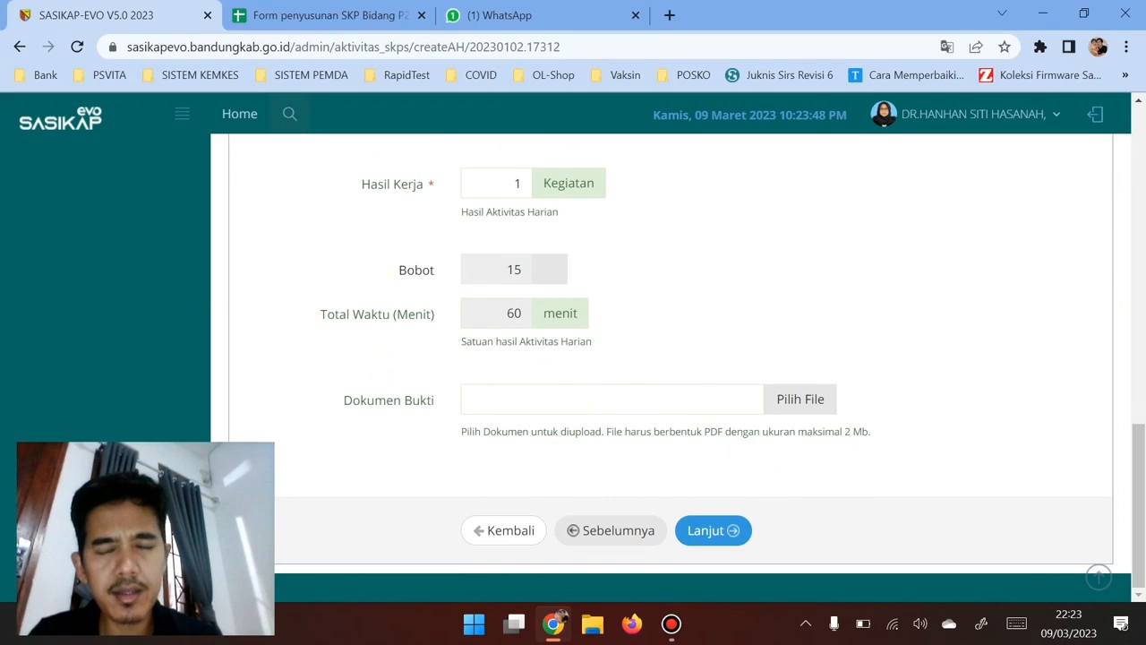
pyautogui.scroll(2, 672, 367)
pyautogui.moveTo(670, 205); pyautogui.dragTo(470, 204)
pyautogui.click(663, 231)
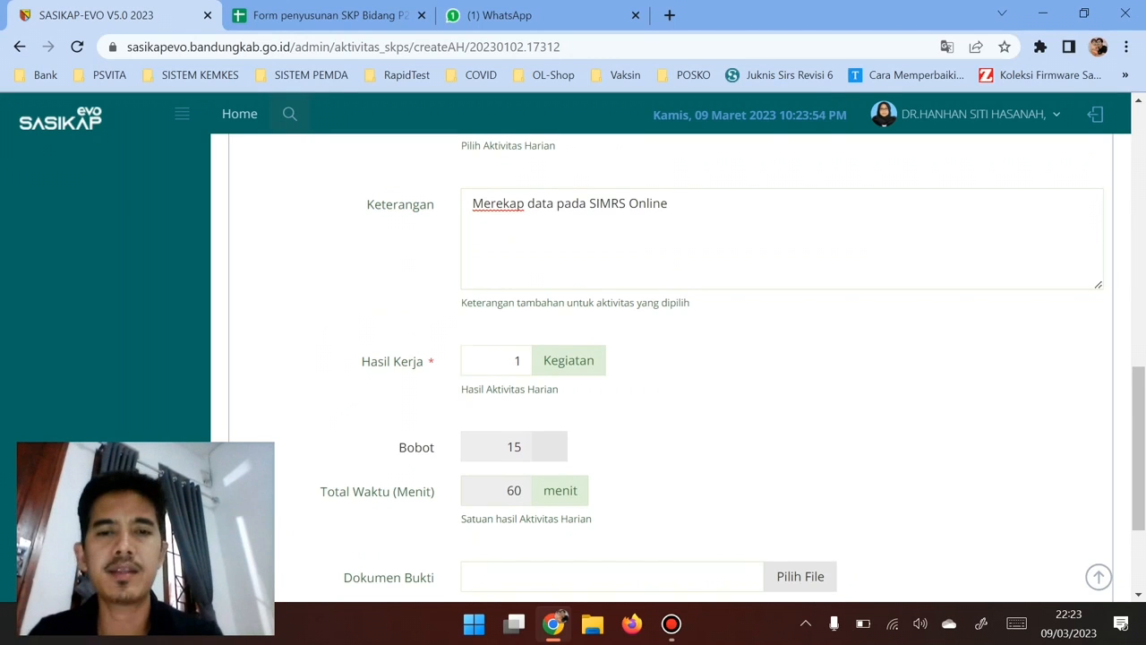
pyautogui.scroll(-2, 671, 367)
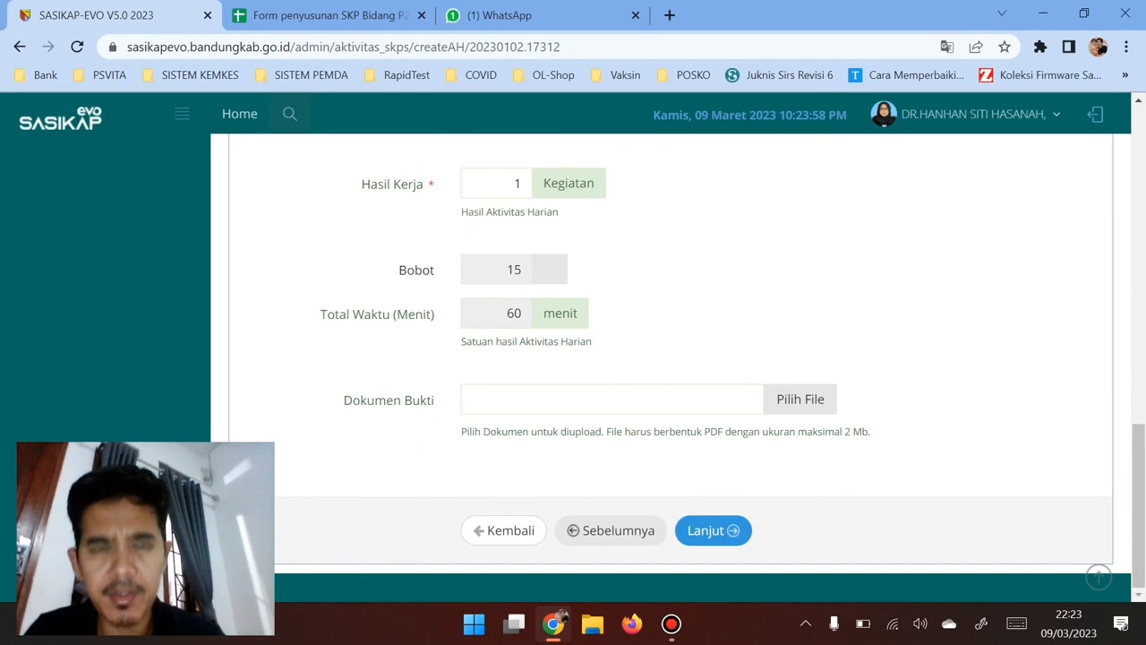
pyautogui.moveTo(726, 431); pyautogui.dragTo(696, 431)
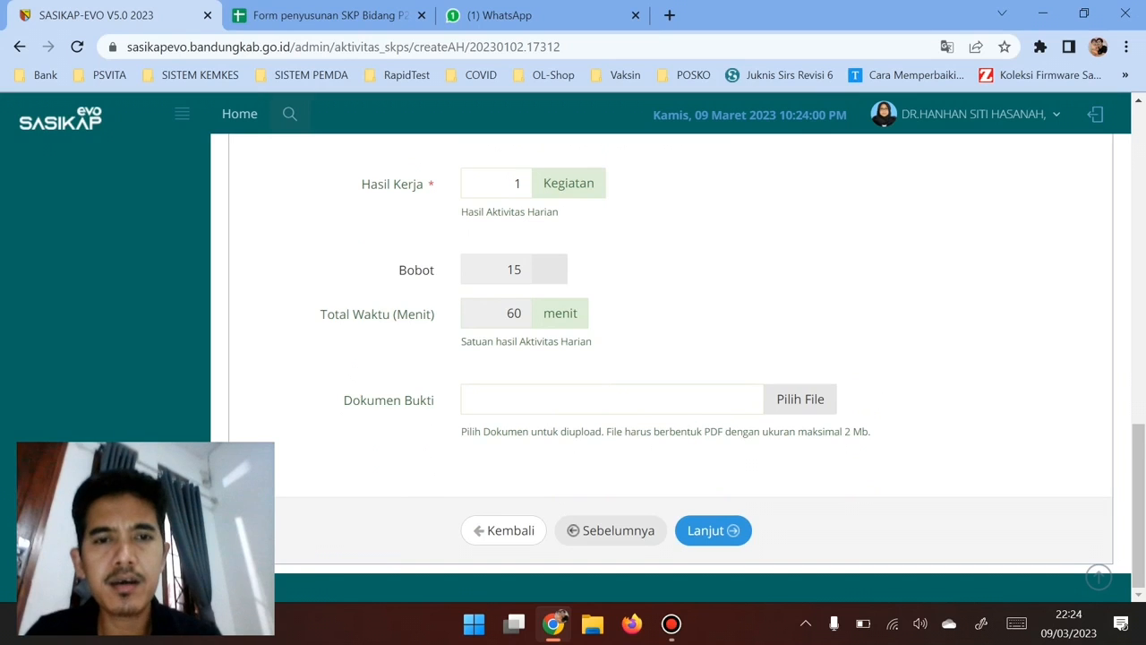
pyautogui.scroll(3, 671, 367)
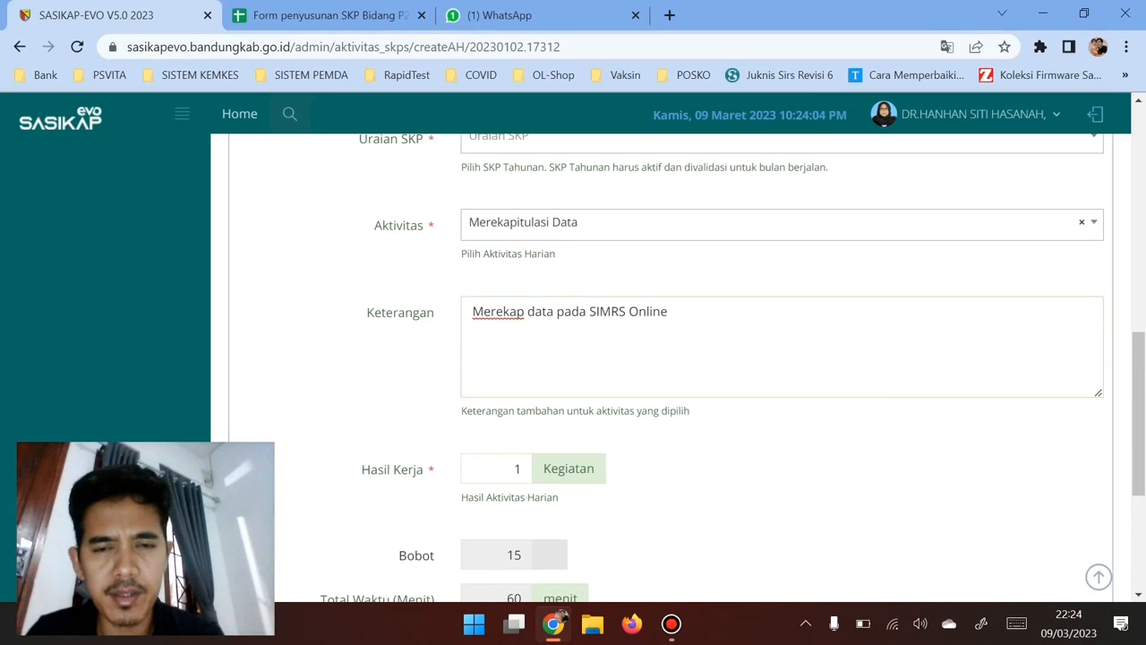
pyautogui.scroll(-2, 671, 367)
pyautogui.scroll(-1, 672, 367)
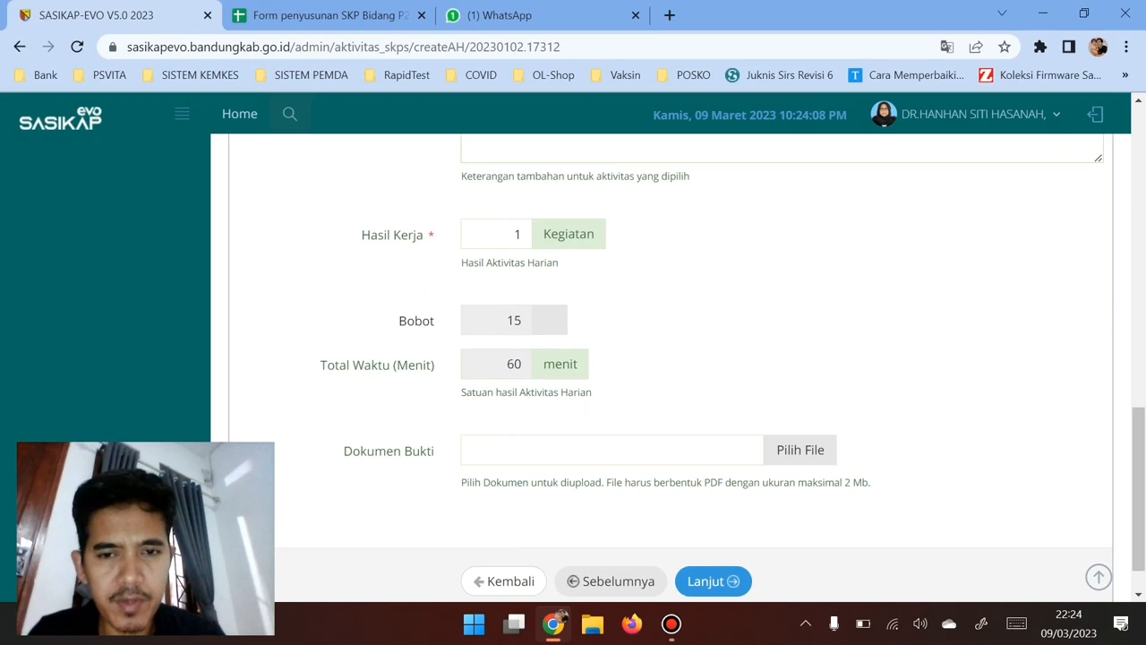
# Step: Attach "Akun SIMRS Update per 25 Agt 2021.xlsx" from the Data folder on drive D: as the Dokumen Bukti
pyautogui.click(799, 449)
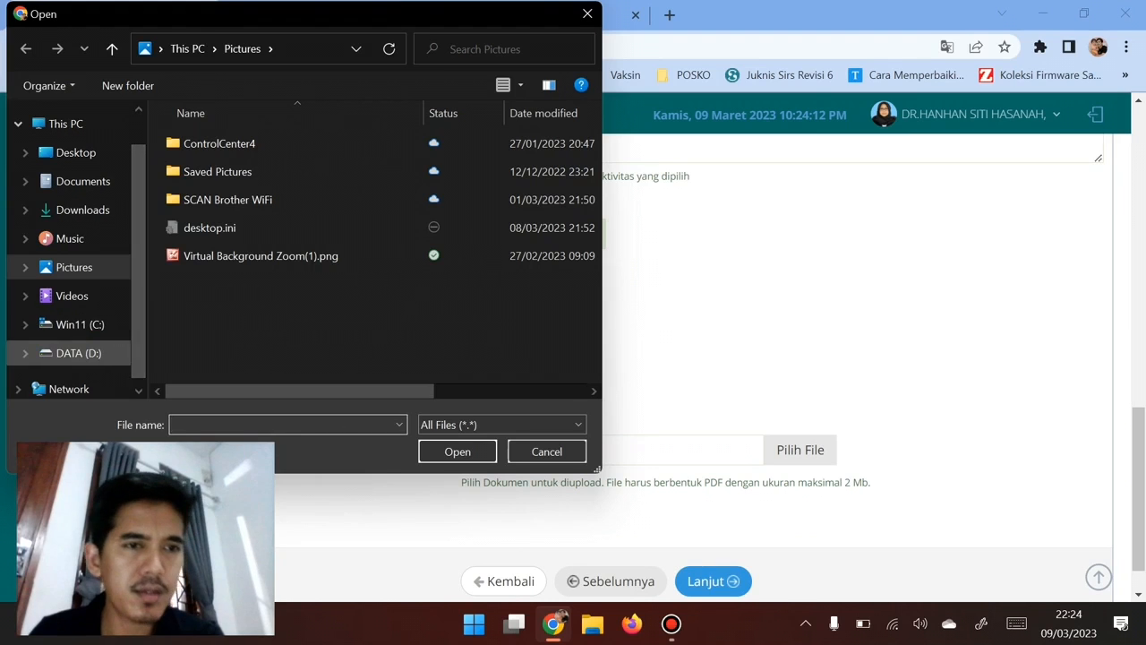
pyautogui.click(79, 353)
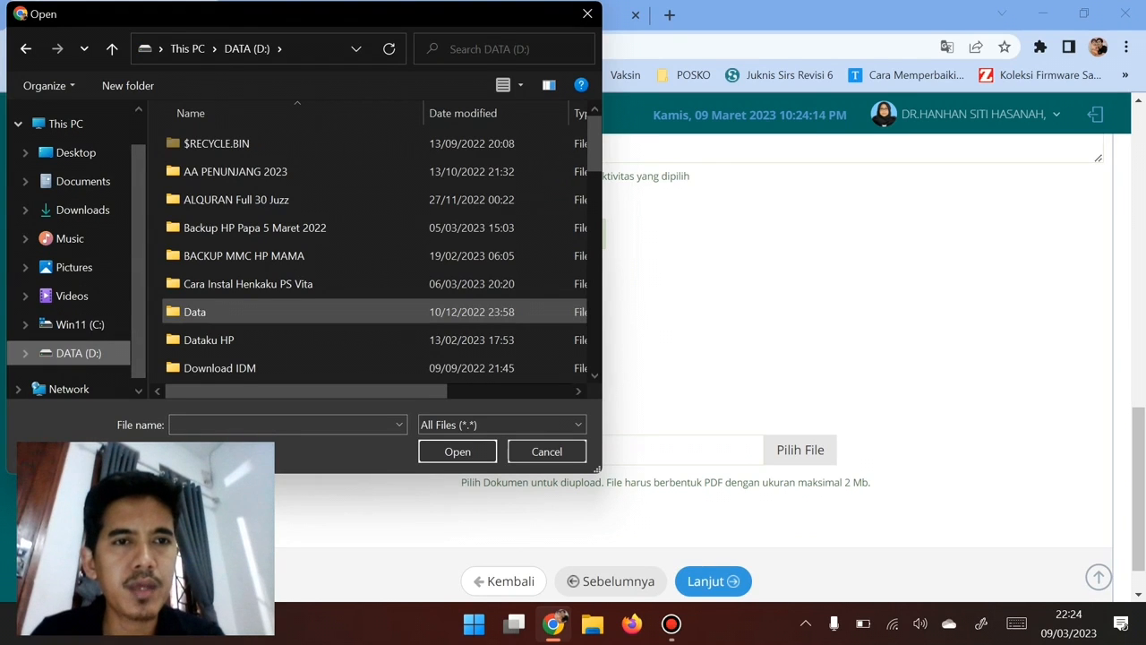
pyautogui.doubleClick(194, 312)
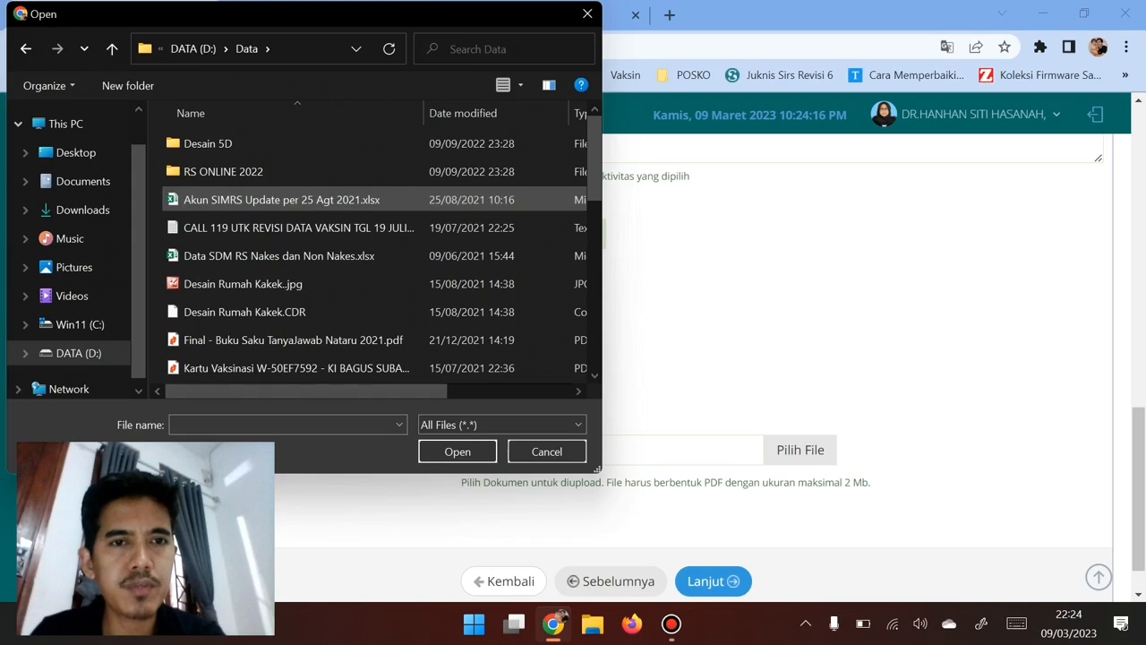
pyautogui.doubleClick(282, 200)
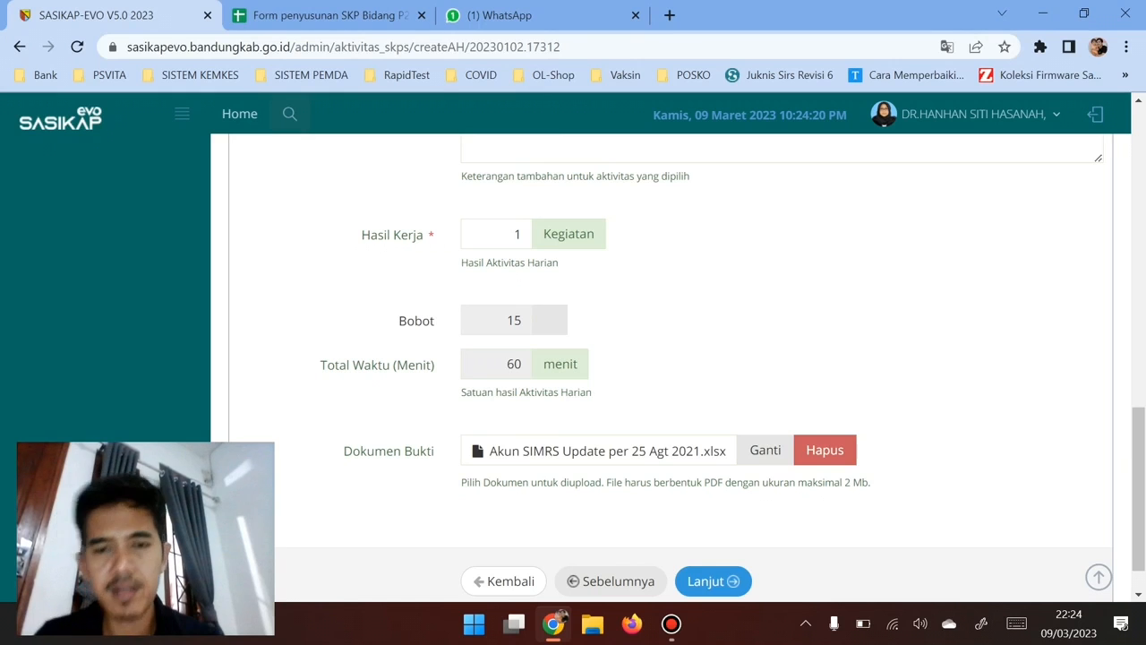
# Step: Check the required file format for Dokumen Bukti and look over the completed Kegiatan fields
pyautogui.moveTo(689, 481); pyautogui.dragTo(743, 482)
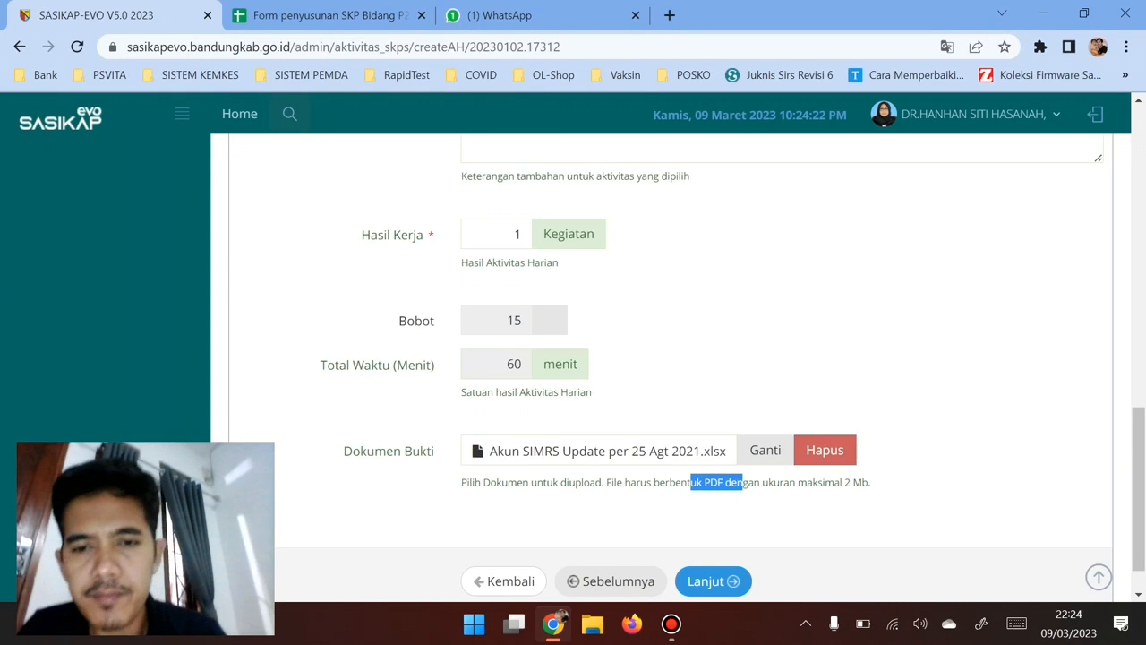
pyautogui.click(743, 483)
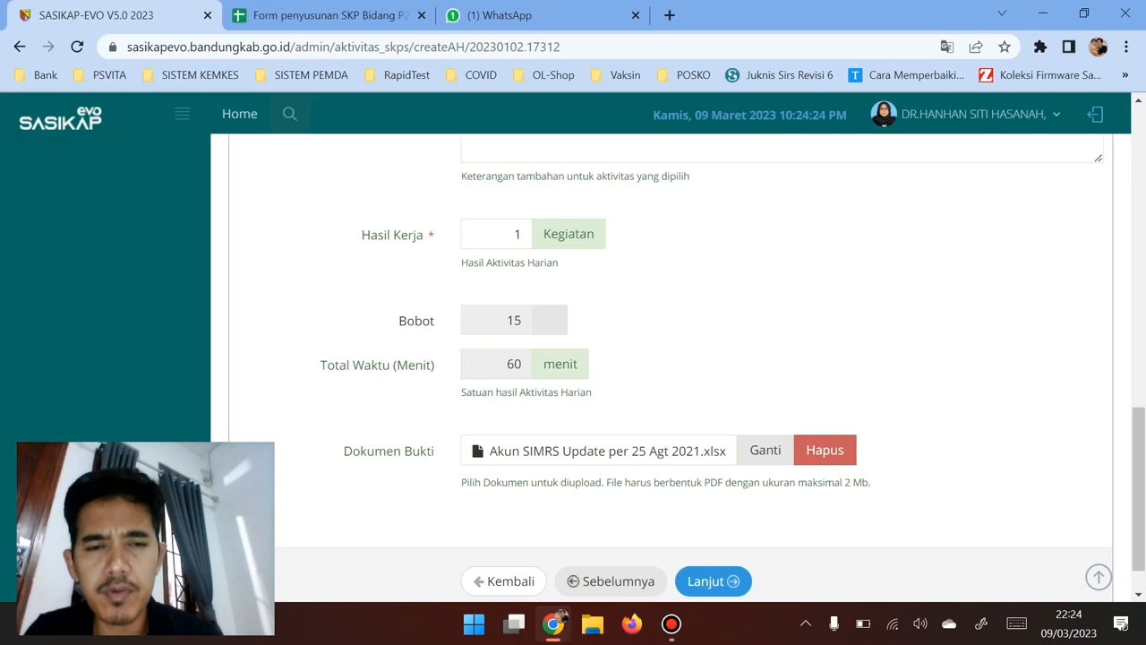
pyautogui.scroll(3, 743, 484)
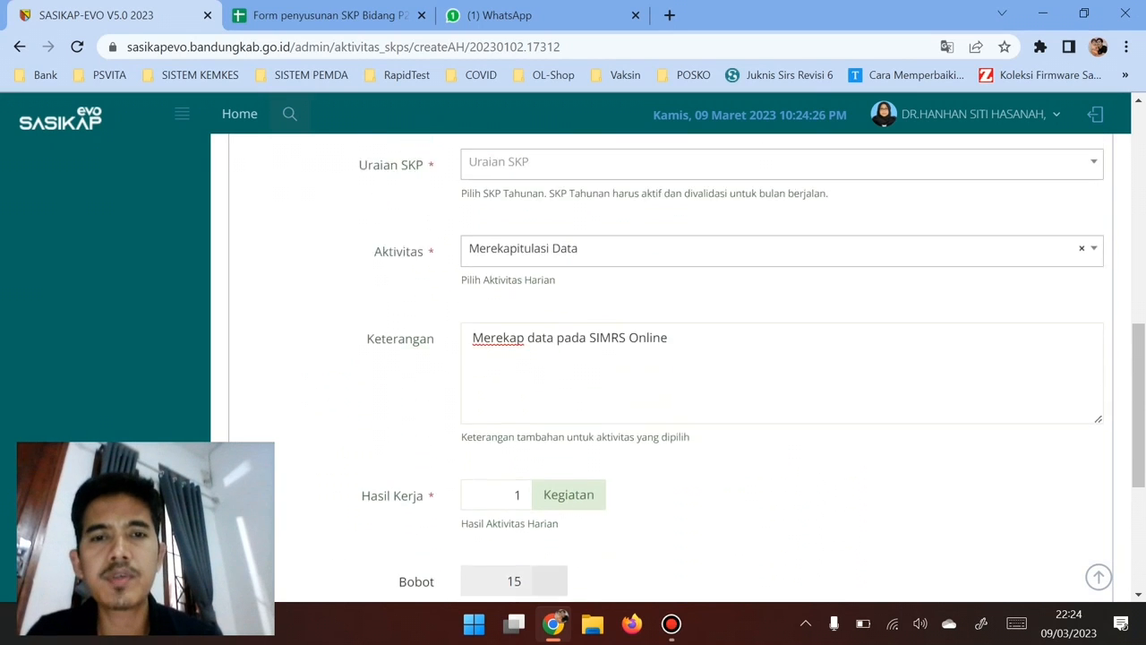
pyautogui.scroll(-3, 680, 367)
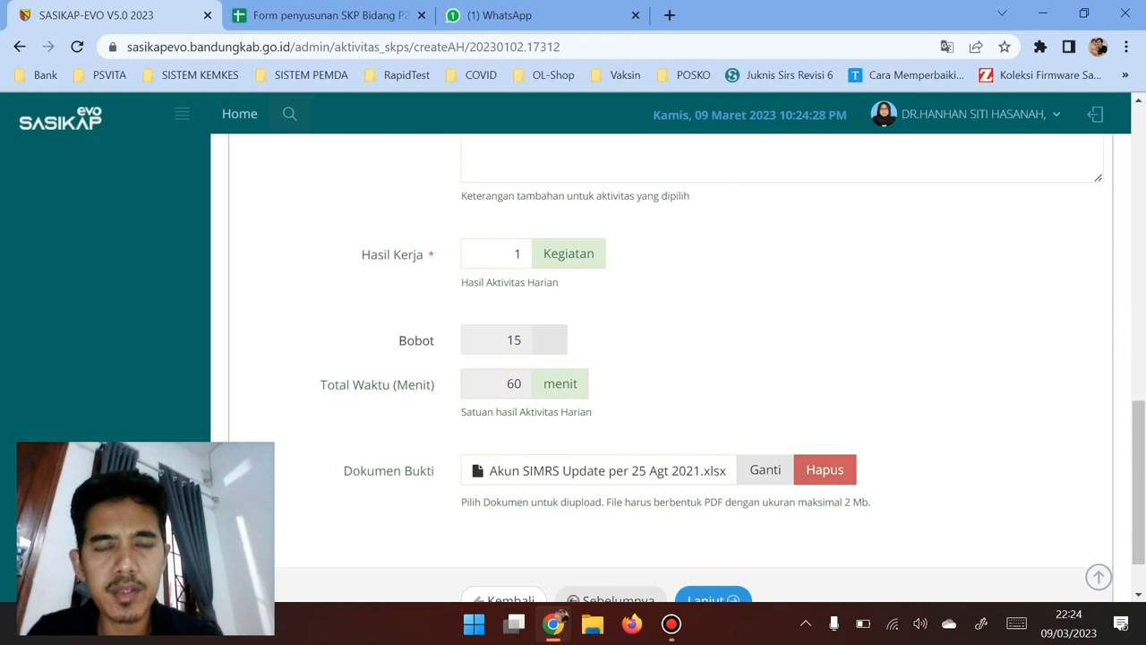
pyautogui.scroll(3, 693, 367)
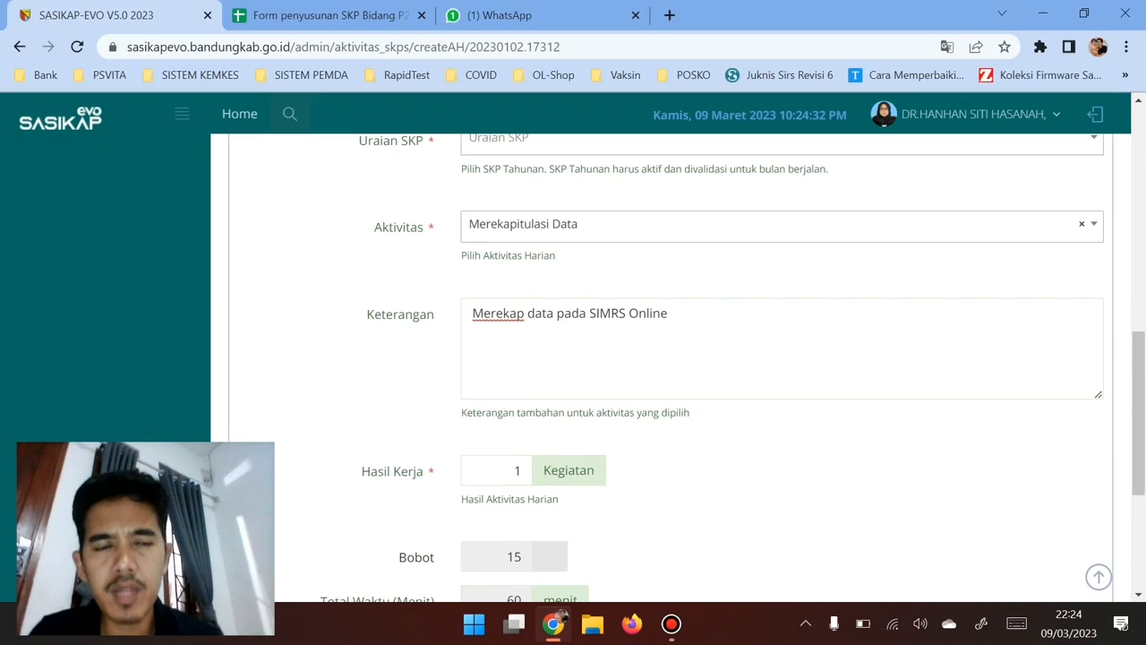
pyautogui.scroll(-3, 694, 367)
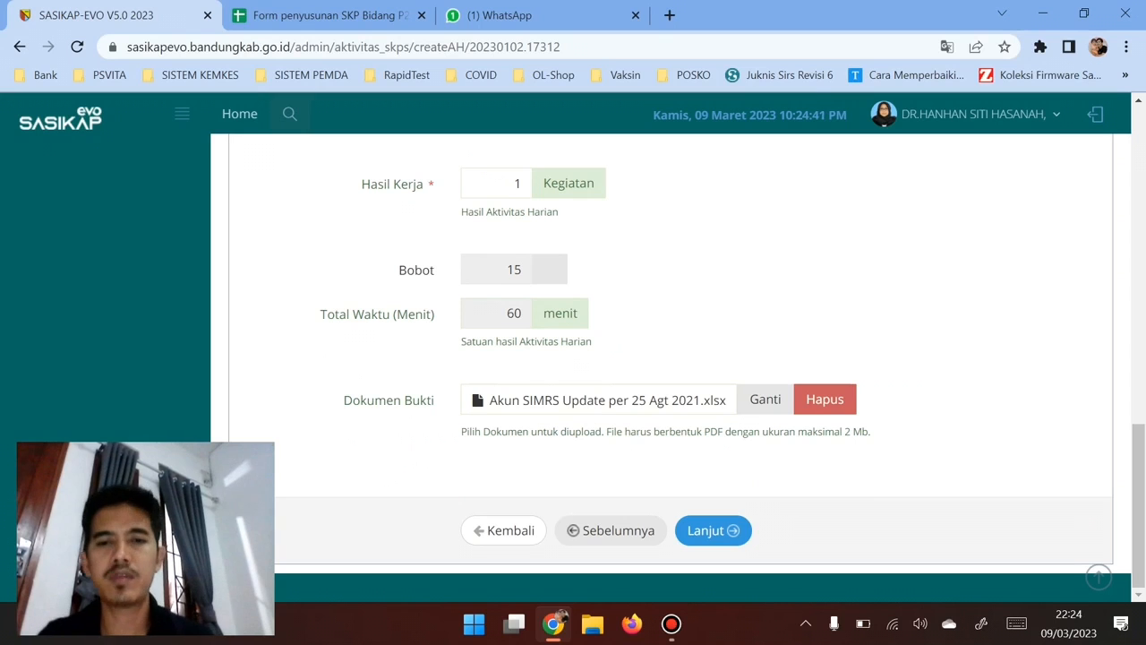
# Step: Try to continue to the Konfirmasi step and check the validation of each Kegiatan field
pyautogui.click(712, 530)
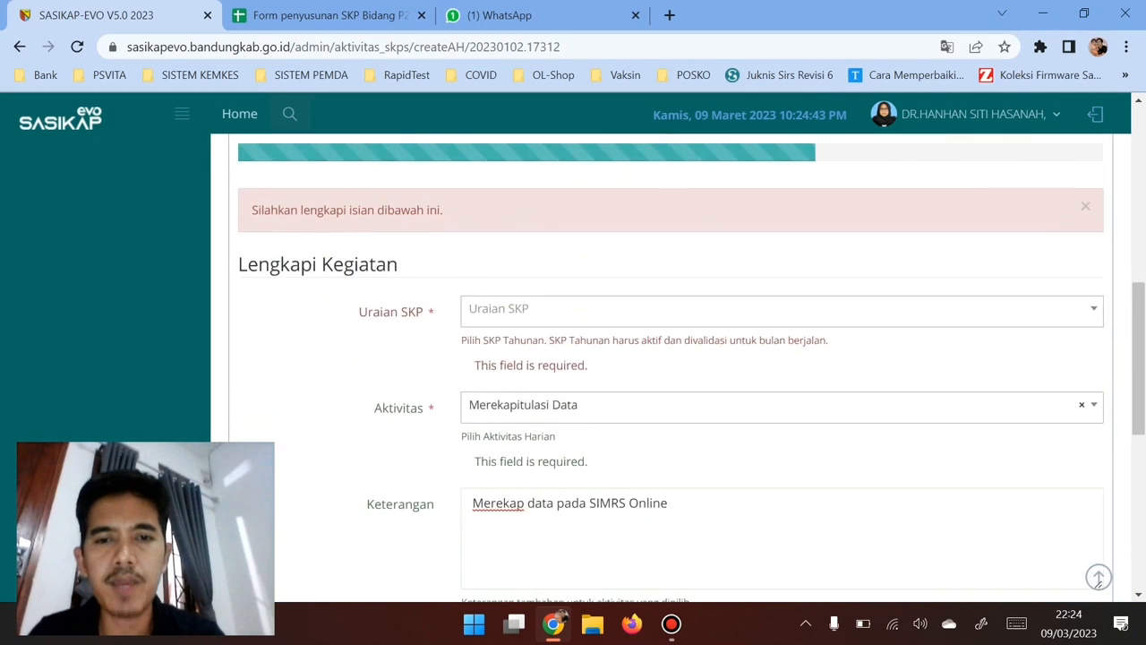
pyautogui.scroll(-3, 669, 367)
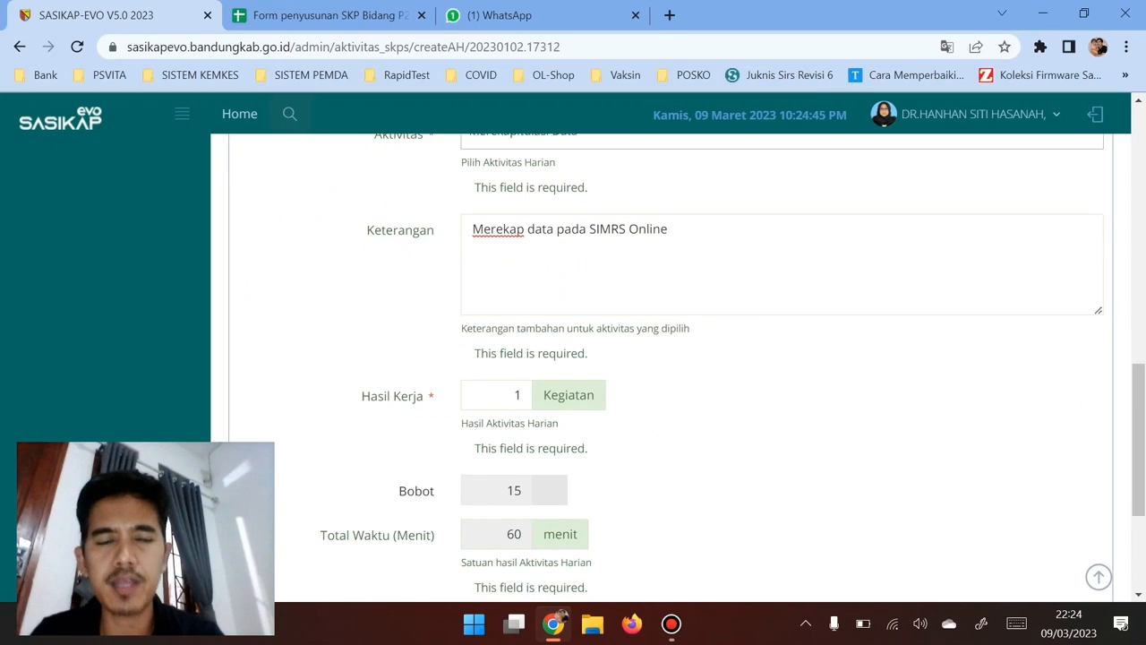
pyautogui.scroll(-1, 670, 367)
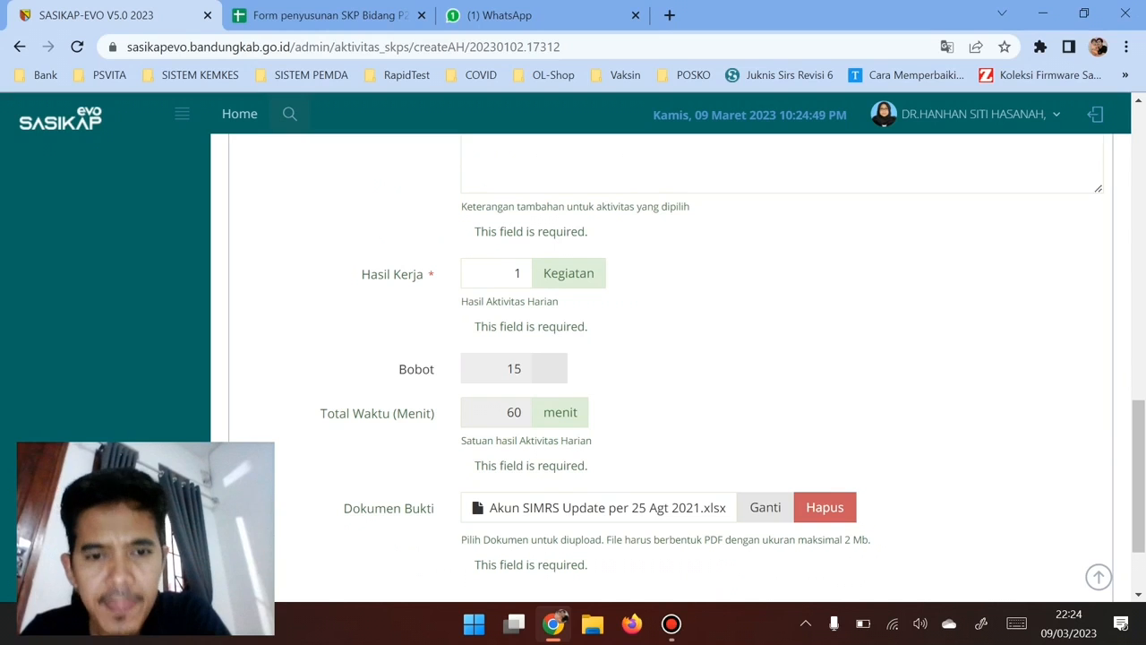
pyautogui.scroll(-1, 669, 367)
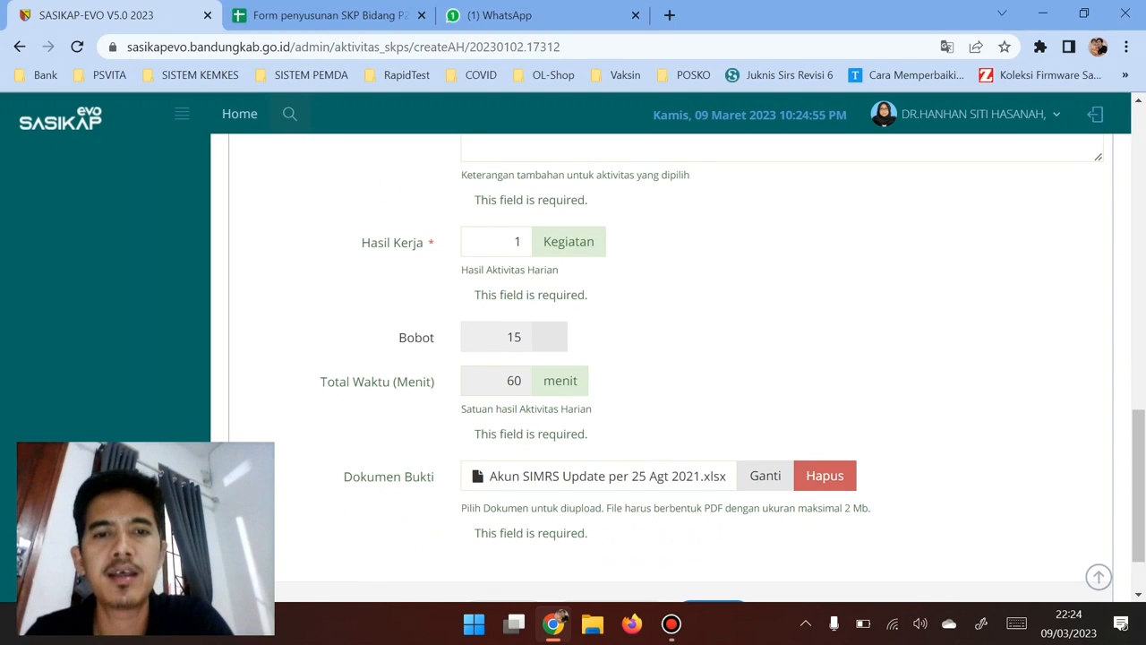
pyautogui.scroll(1, 716, 367)
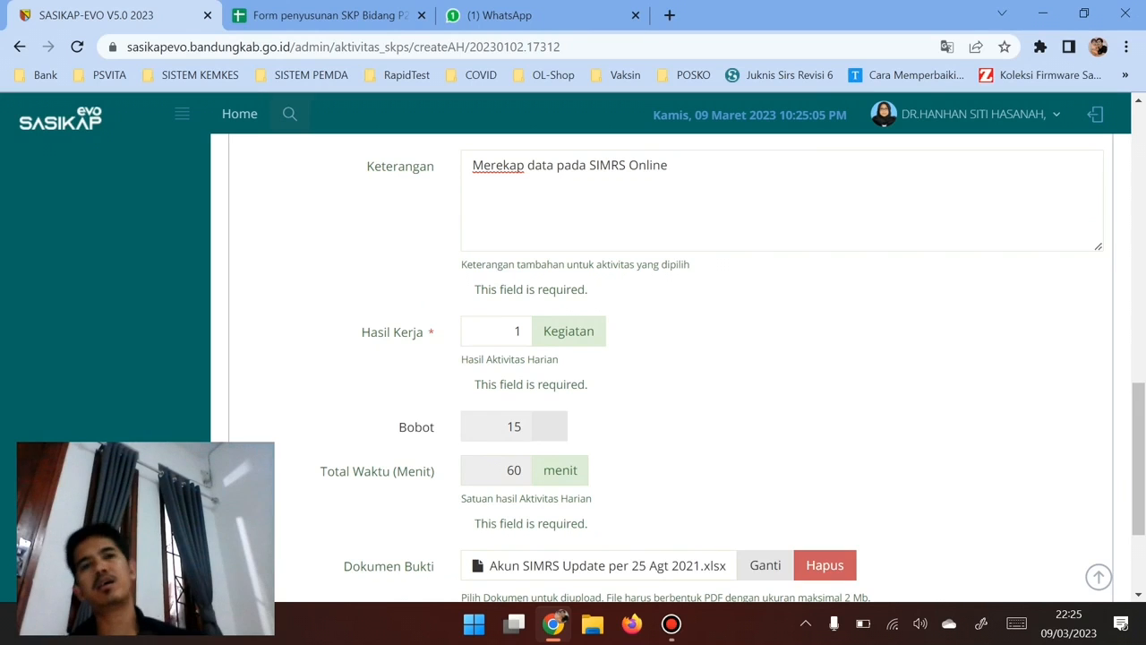
# Step: Change the Aktivitas to "Mengikuti rapat koordinasi" by searching for "rapat"
pyautogui.scroll(2, 671, 358)
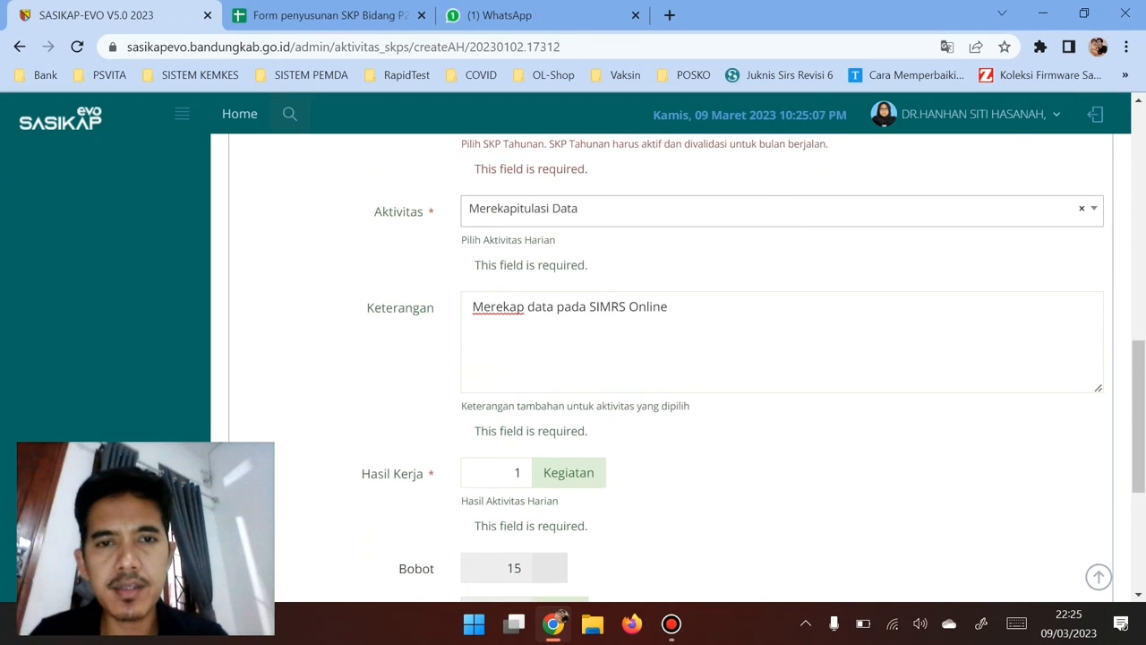
pyautogui.click(671, 209)
pyautogui.write('rapat')
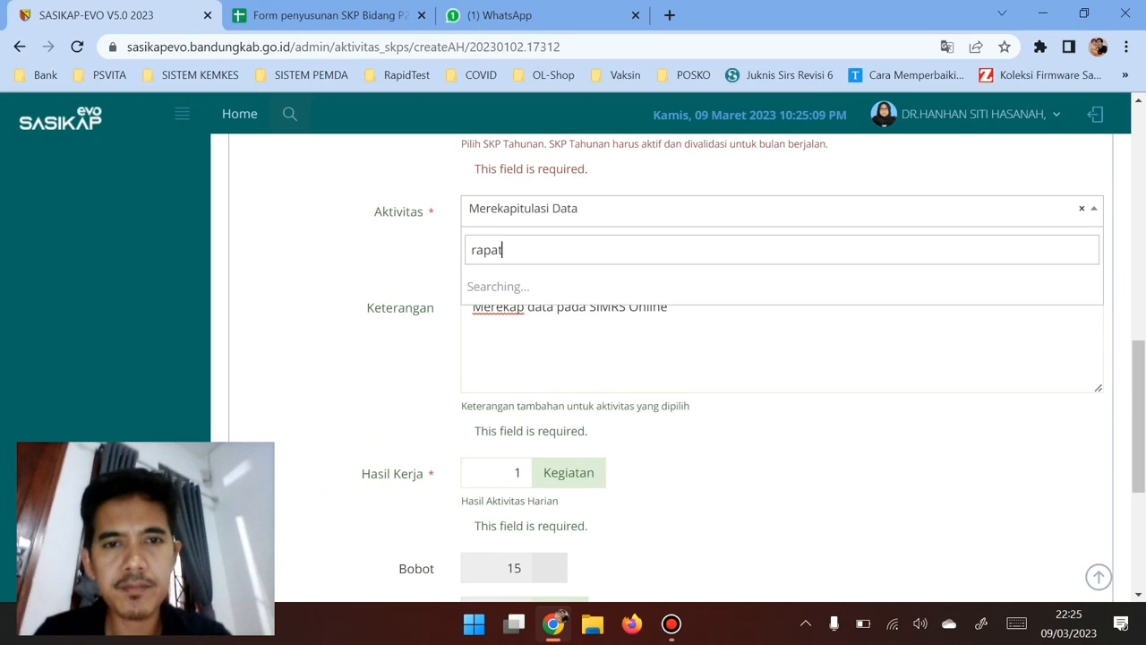
pyautogui.click(668, 309)
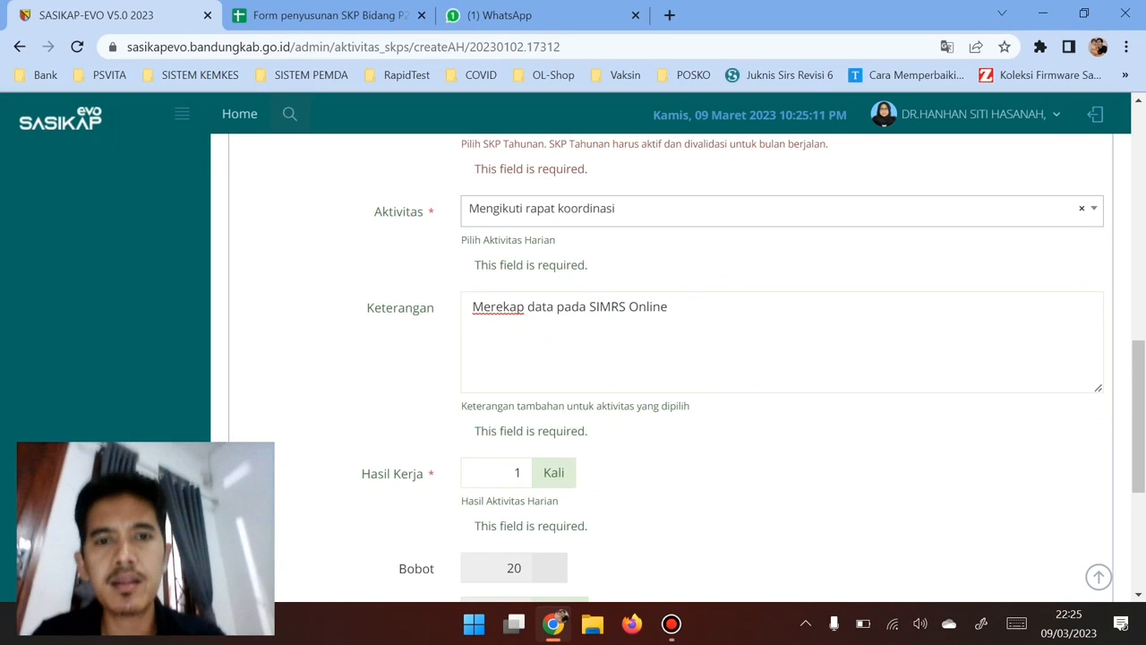
# Step: Replace the Keterangan text with "Mengikuti Rapat Koordinasi di SETDA Terkait PSC 119"
pyautogui.hotkey('ctrl', 'a')
pyautogui.write('Me')
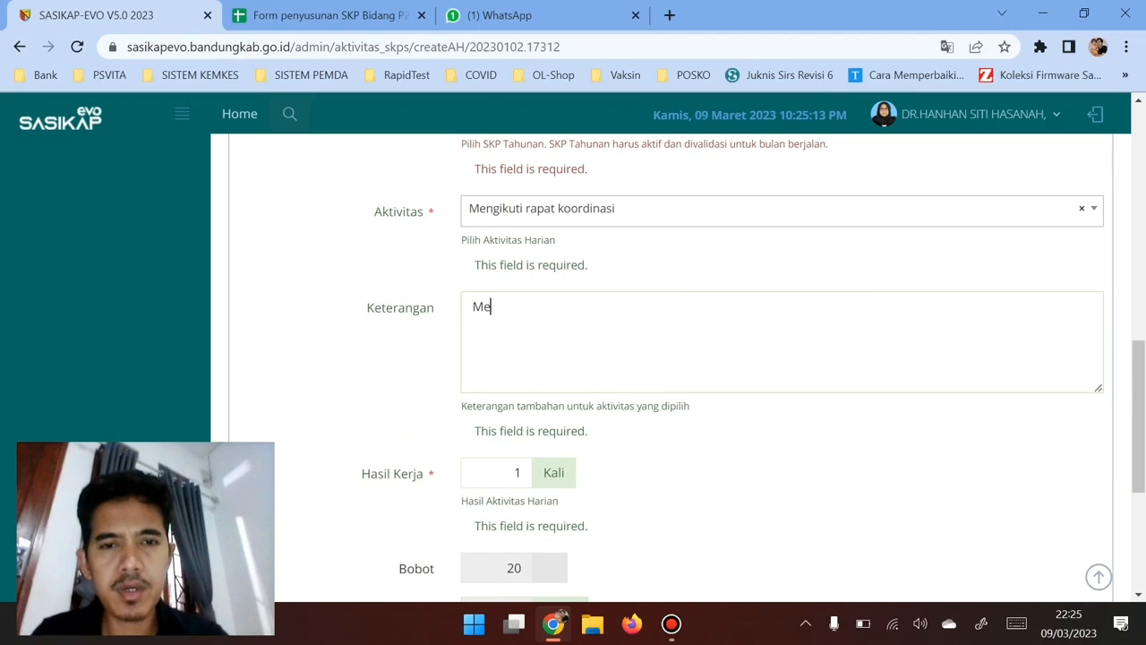
pyautogui.write('ngikuti Rapa')
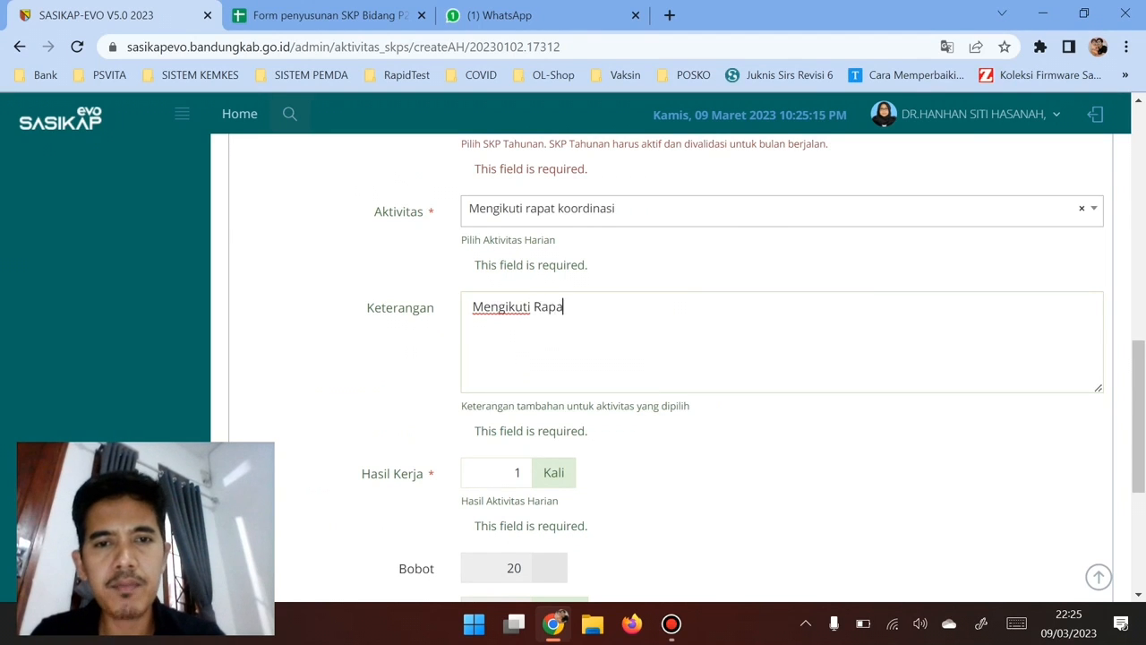
pyautogui.write('t Koordinasi di')
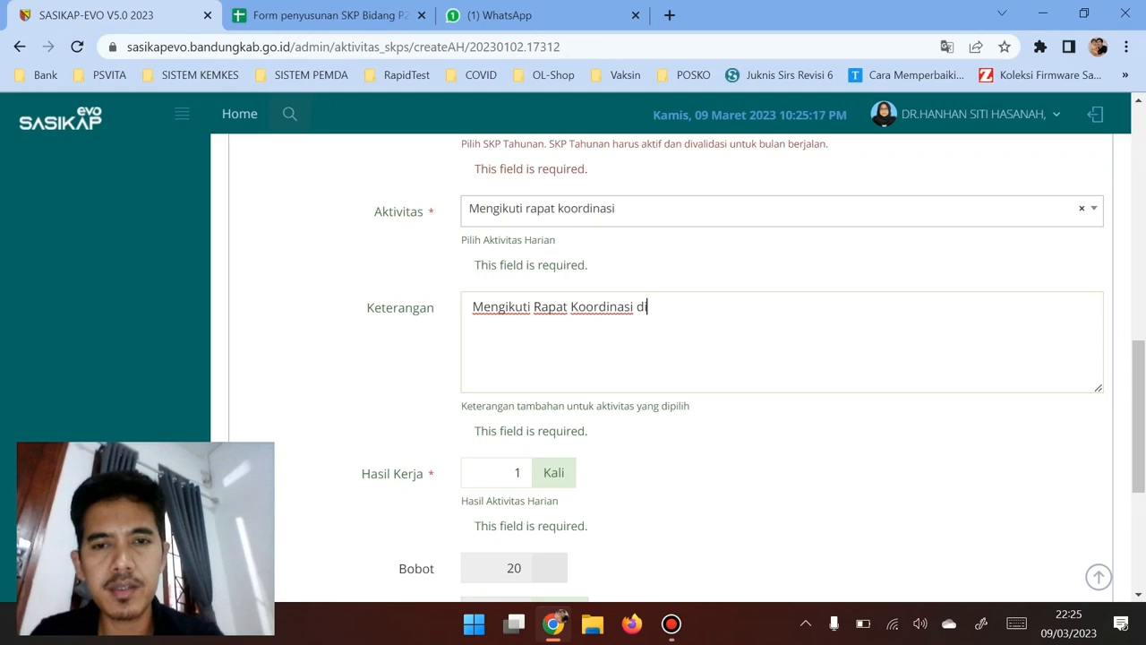
pyautogui.write(' SETDA ')
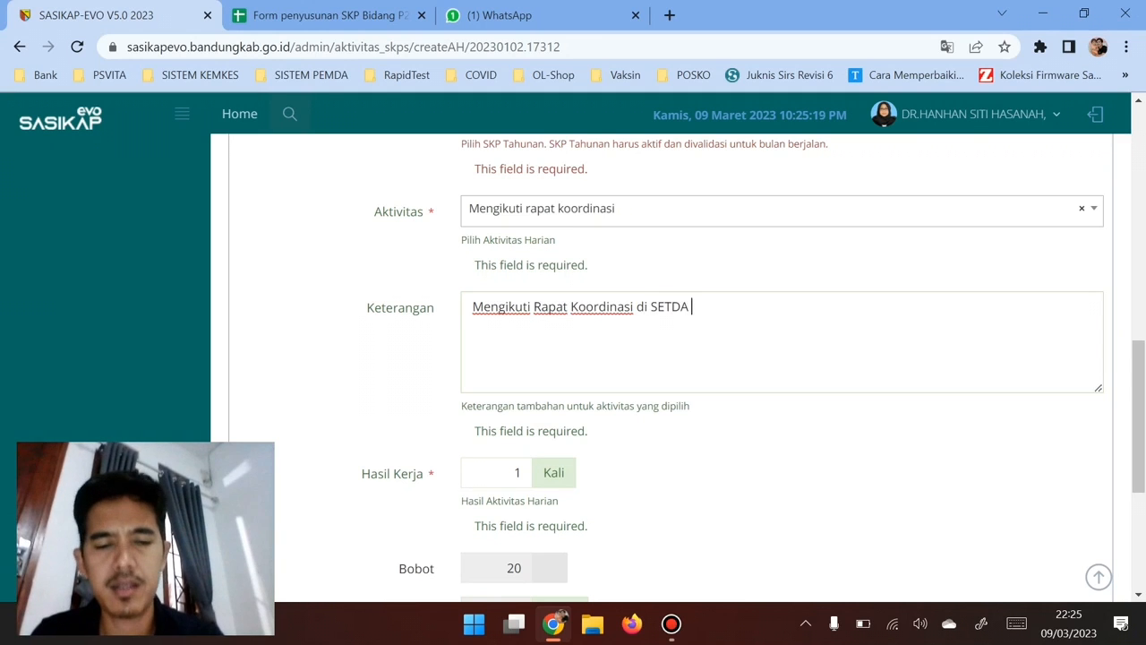
pyautogui.write('Terkait P')
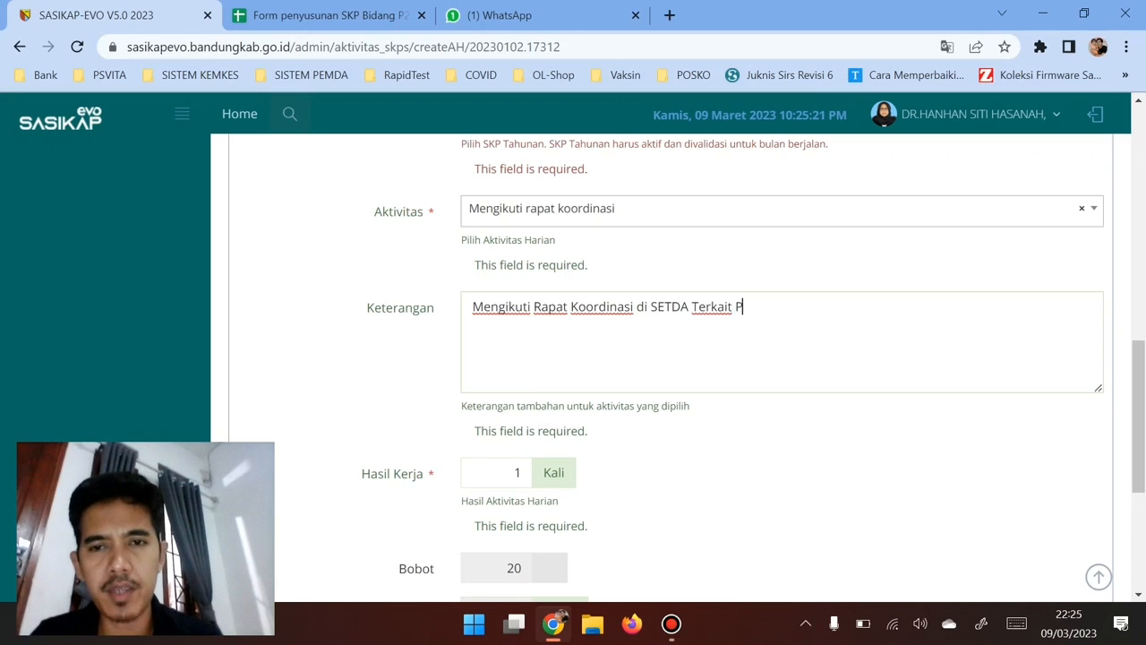
pyautogui.write('SC 119')
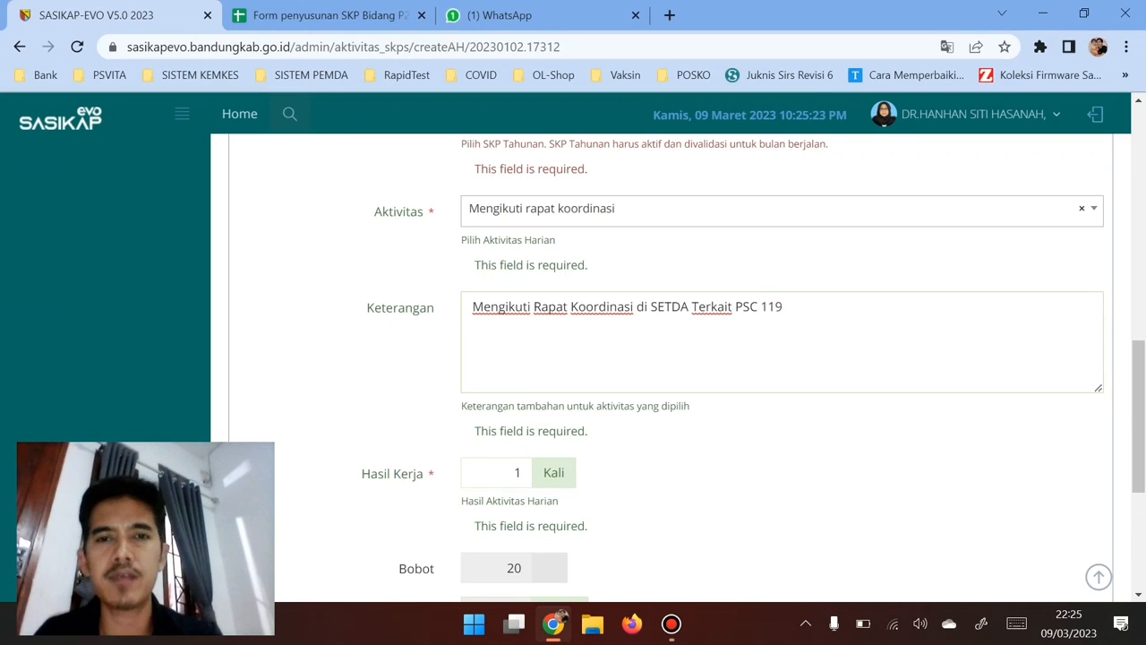
# Step: Remove the spreadsheet from Dokumen Bukti and attach "Desain Rumah Kakek..jpg" from the Data folder on drive D: instead
pyautogui.scroll(-2, 751, 367)
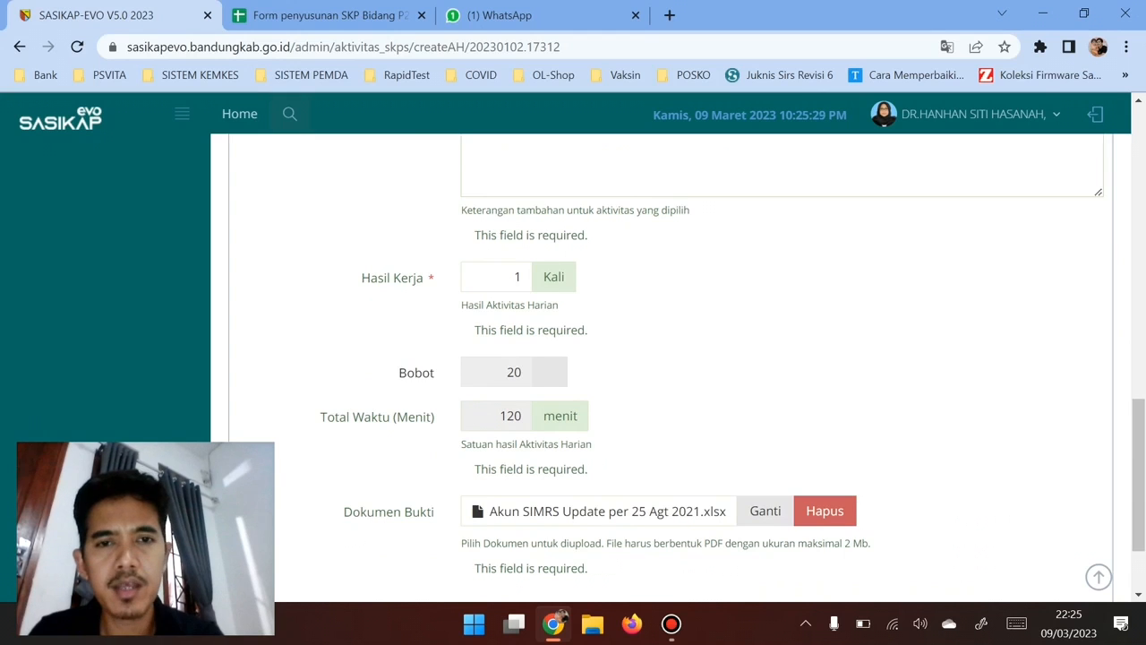
pyautogui.scroll(2, 670, 367)
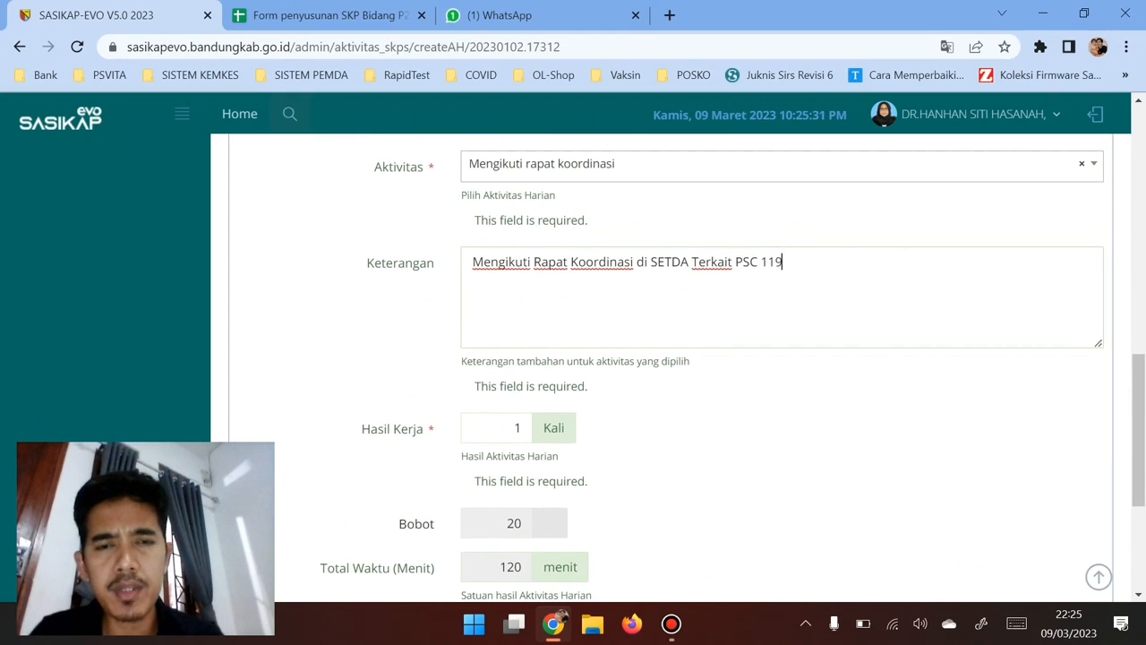
pyautogui.scroll(-3, 669, 367)
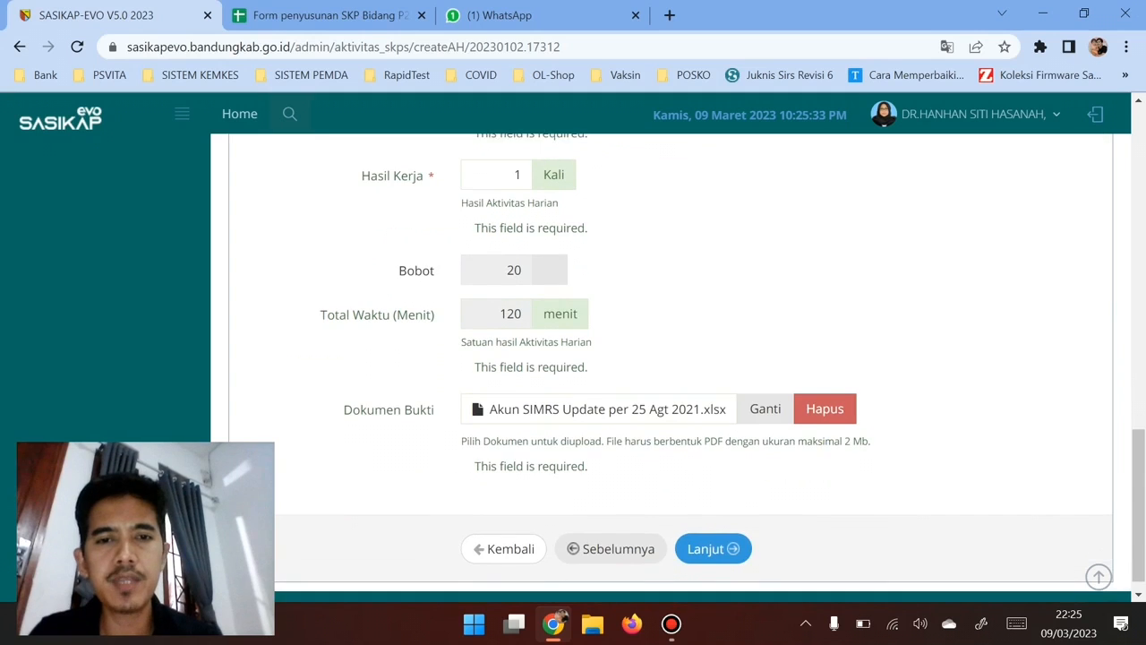
pyautogui.click(825, 410)
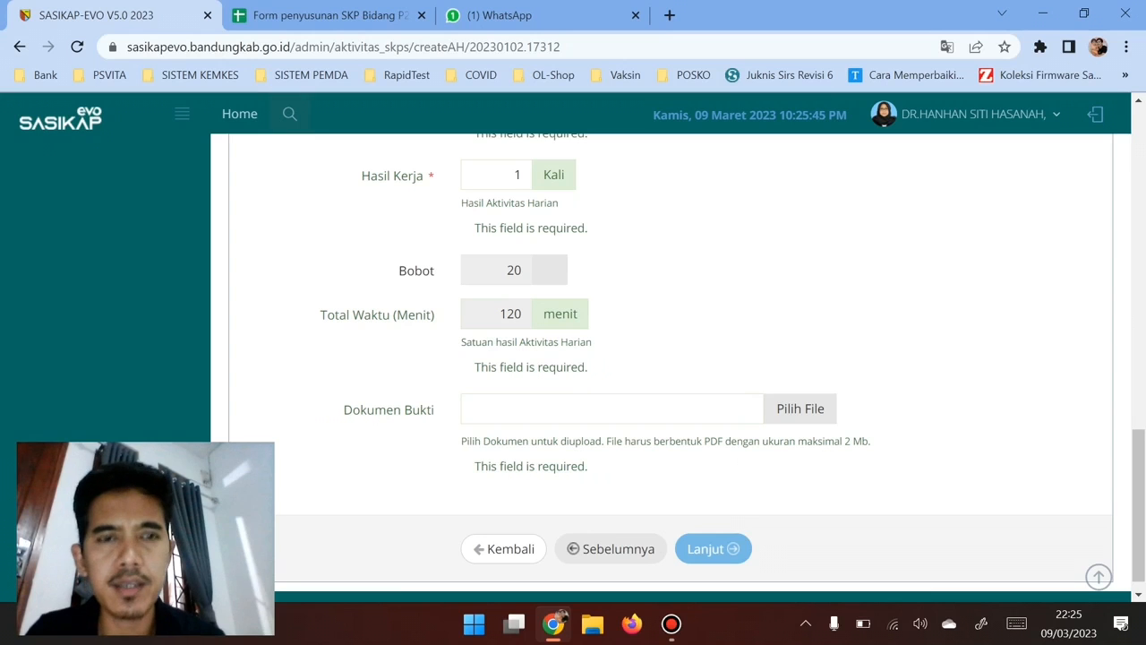
pyautogui.click(799, 410)
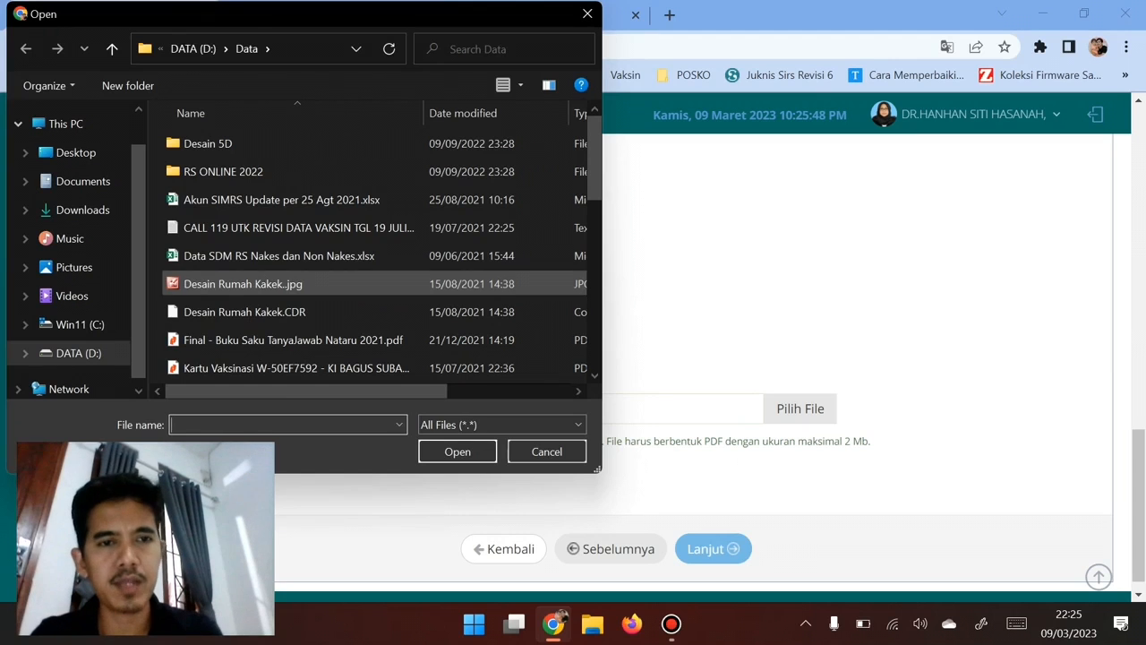
pyautogui.doubleClick(242, 283)
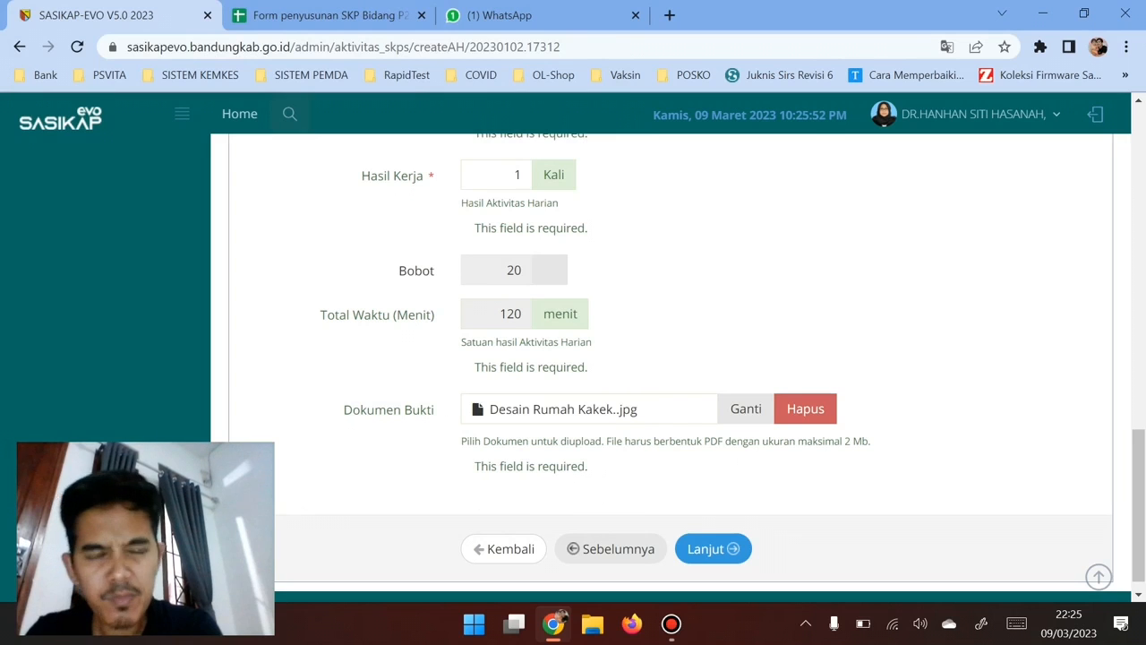
# Step: Look over the filled Kegiatan fields and clear the attached image from Dokumen Bukti
pyautogui.scroll(3, 693, 367)
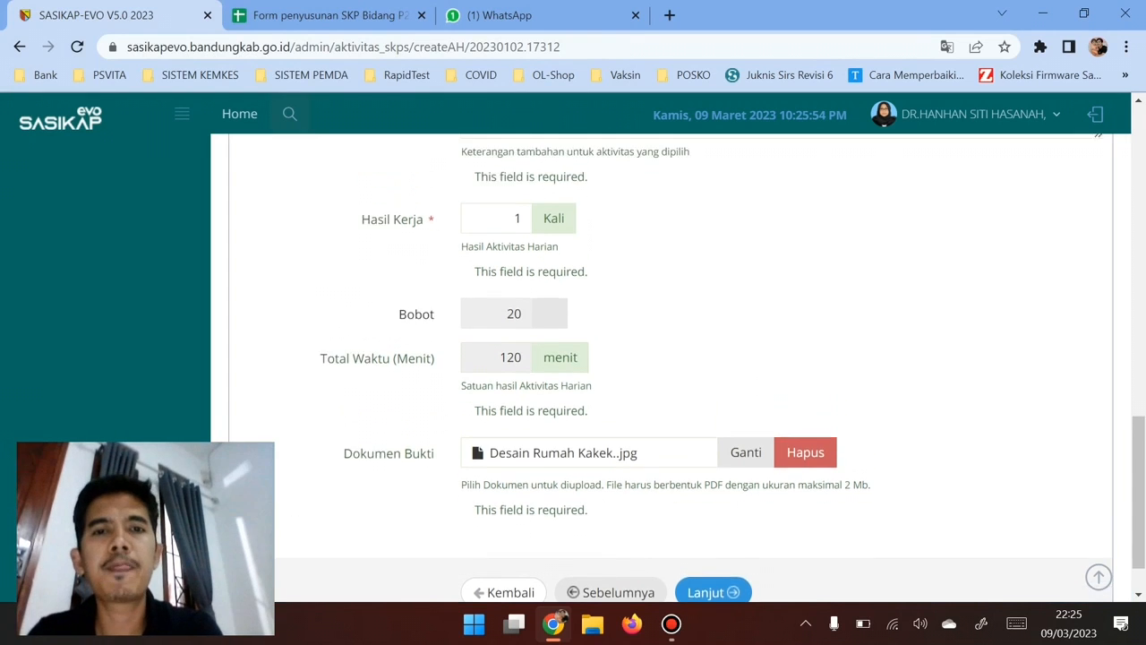
pyautogui.scroll(3, 693, 367)
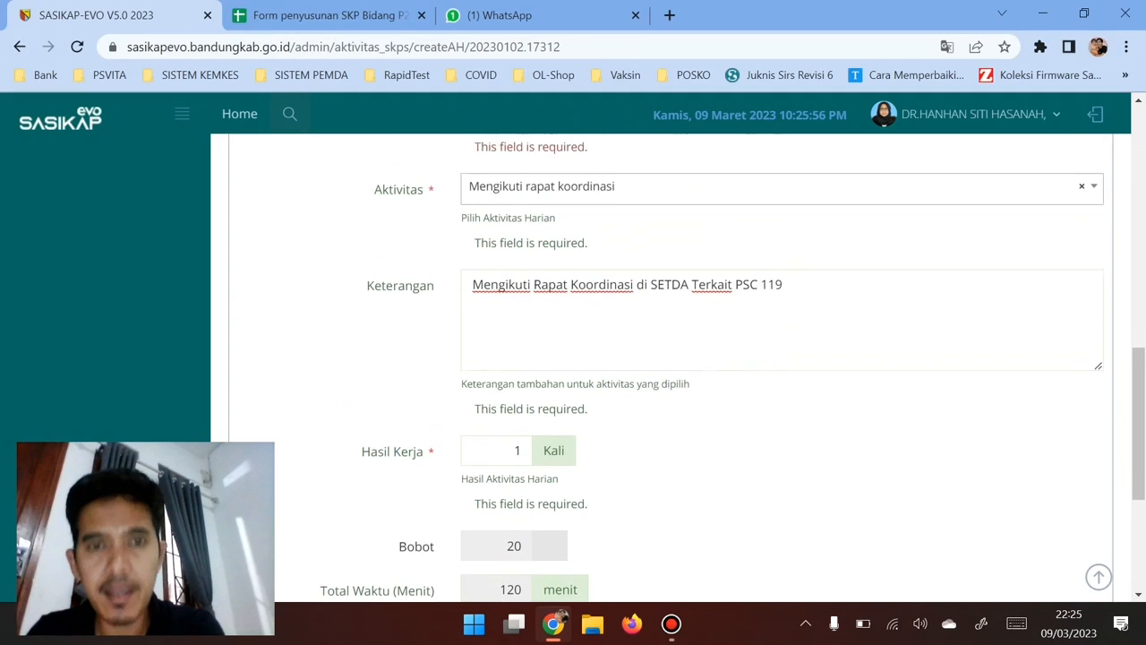
pyautogui.scroll(2, 693, 367)
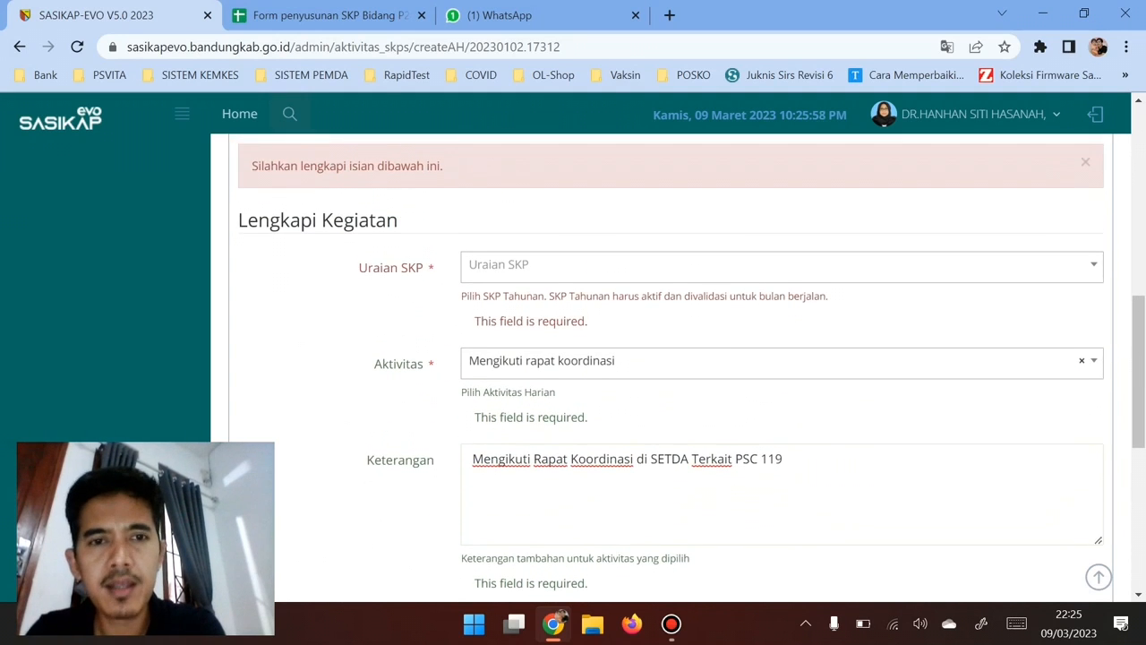
pyautogui.scroll(-8, 692, 367)
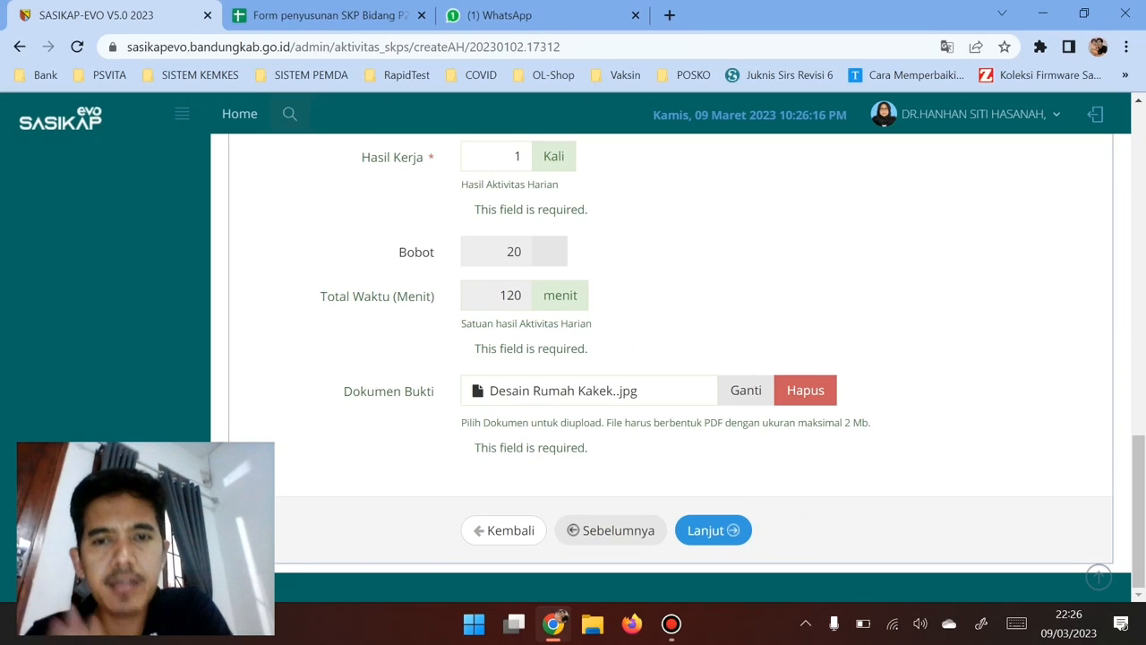
pyautogui.scroll(1, 694, 367)
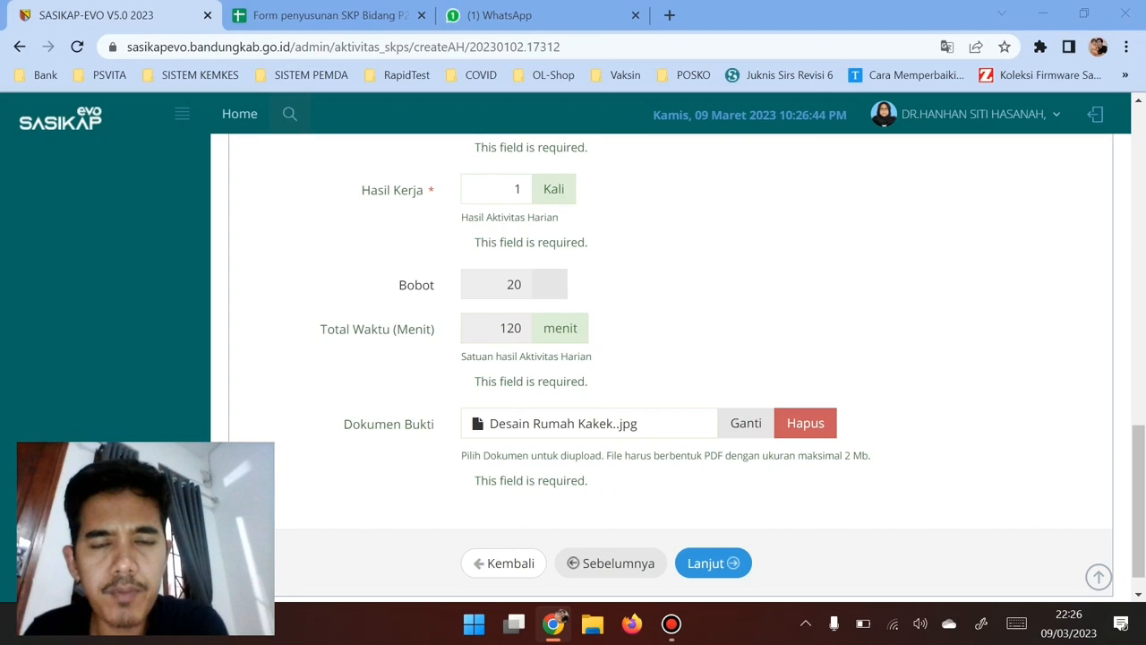
pyautogui.click(746, 423)
pyautogui.click(547, 450)
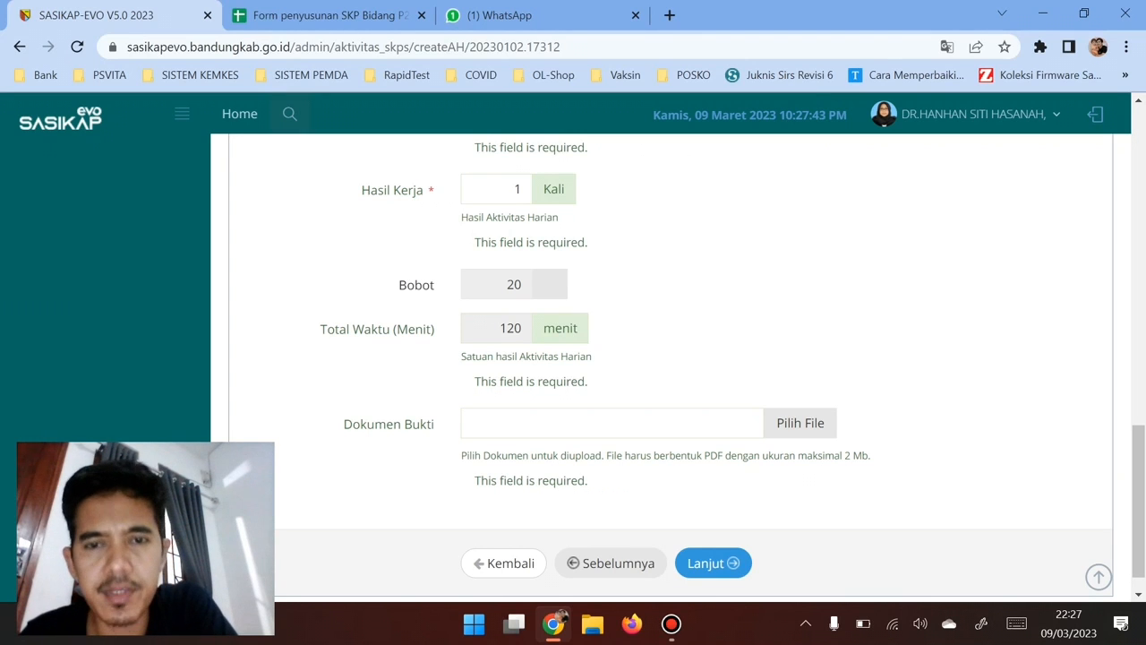
# Step: Review the Kegiatan form, its step progress, and the Pegawai Yang Dinilai and Pejabat Penilai Kinerja details
pyautogui.scroll(1, 671, 358)
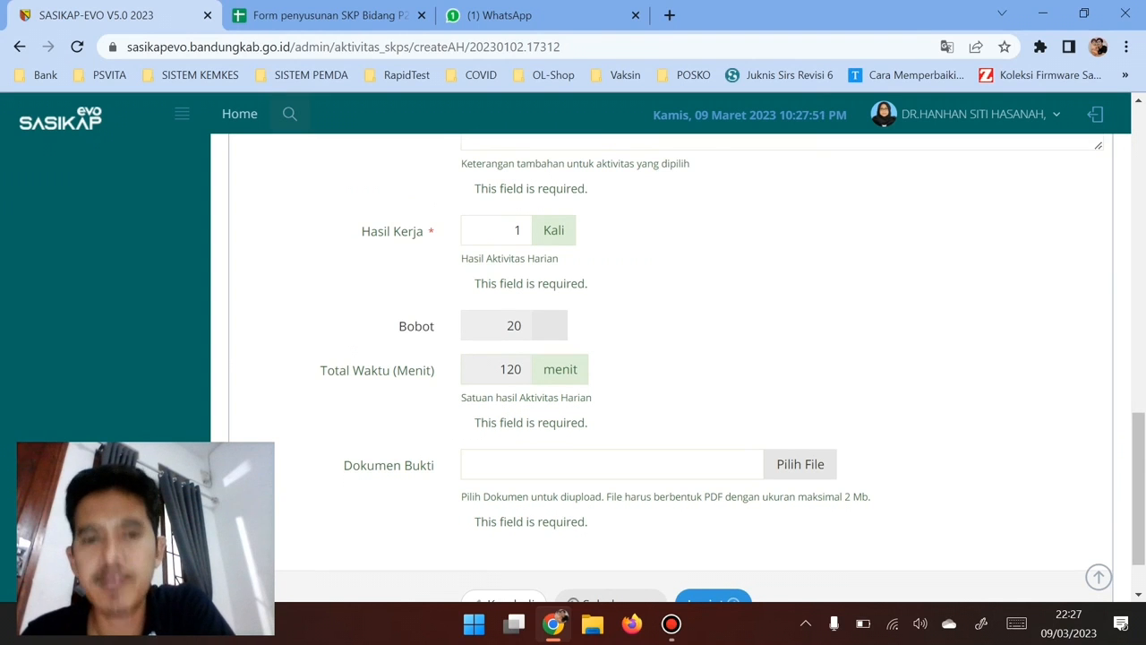
pyautogui.scroll(-1, 670, 358)
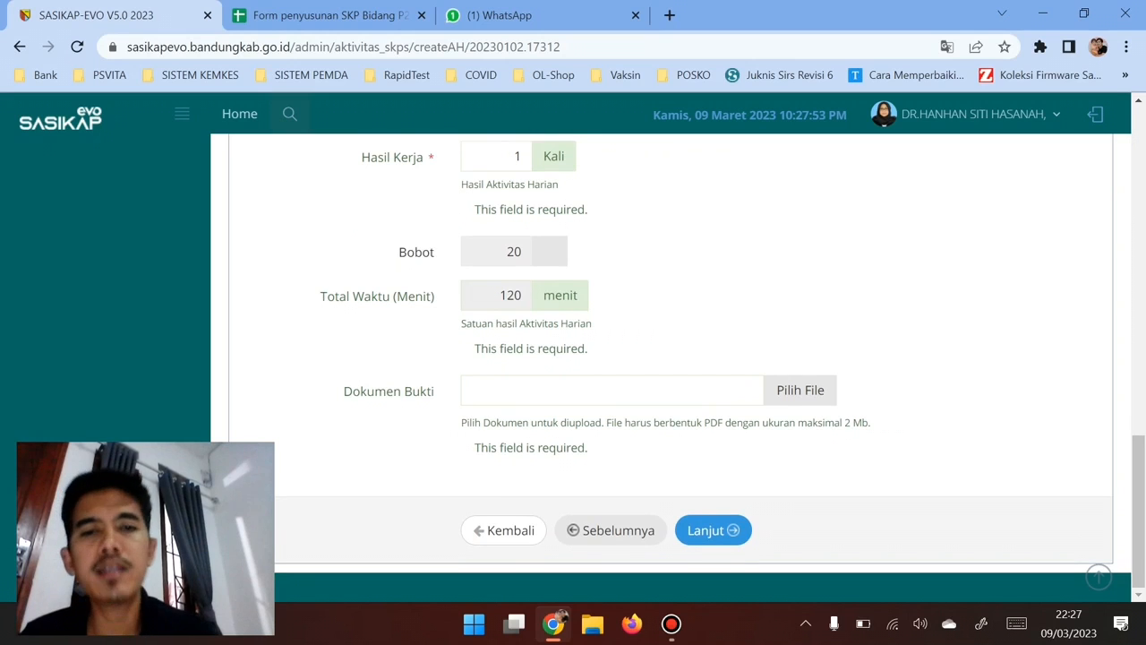
pyautogui.scroll(1, 669, 358)
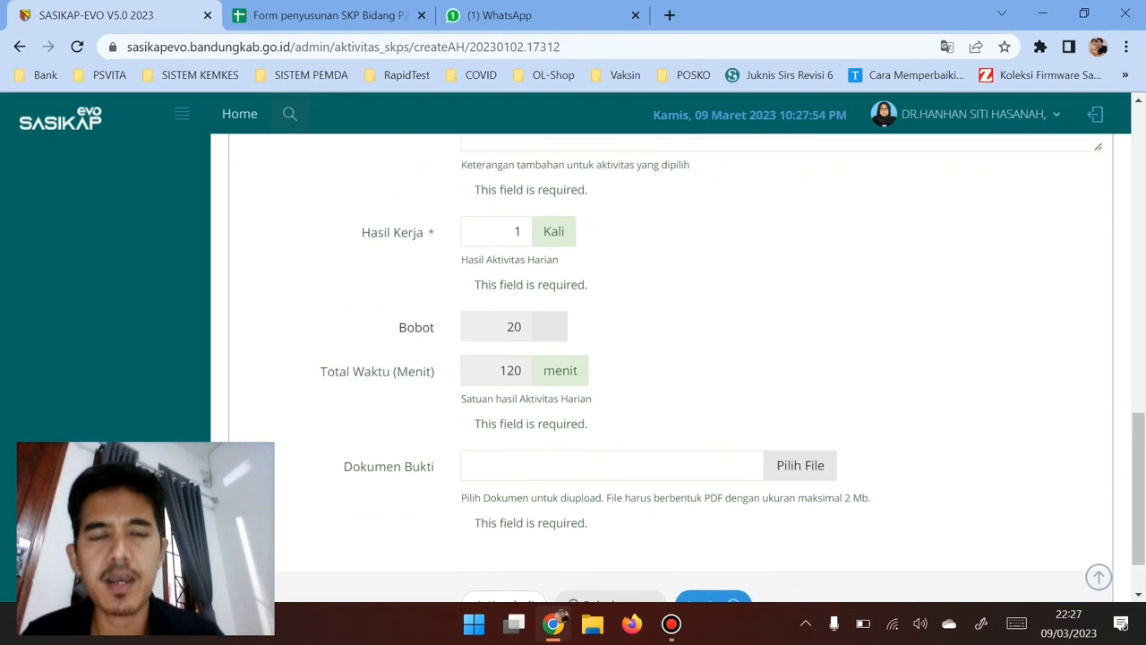
pyautogui.scroll(8, 669, 358)
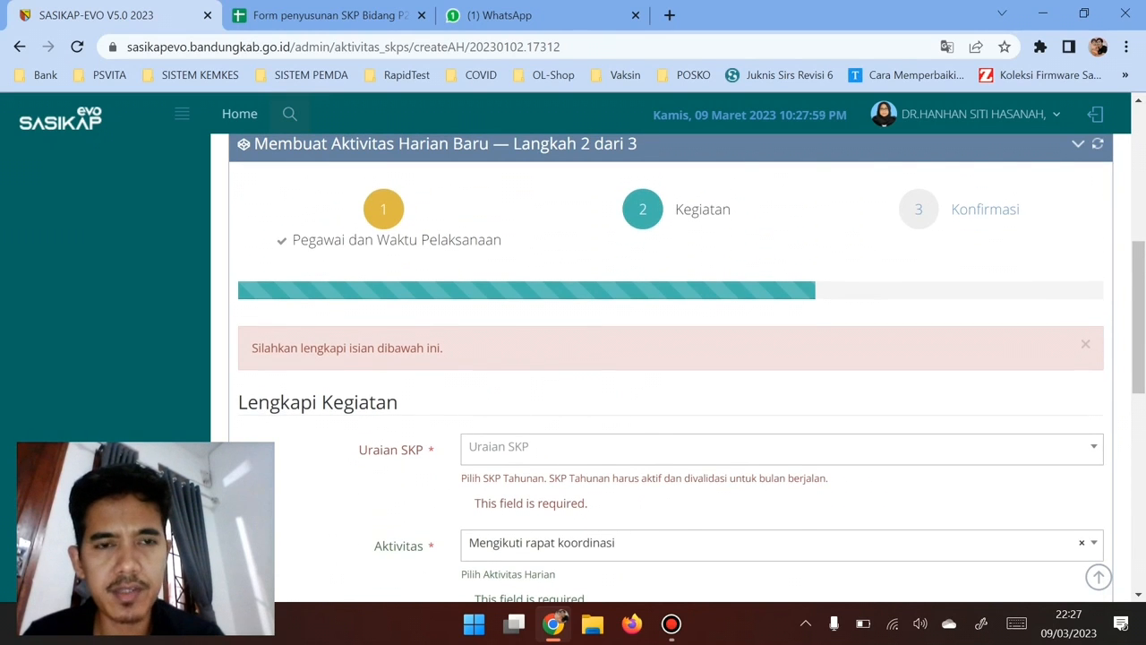
pyautogui.scroll(3, 669, 358)
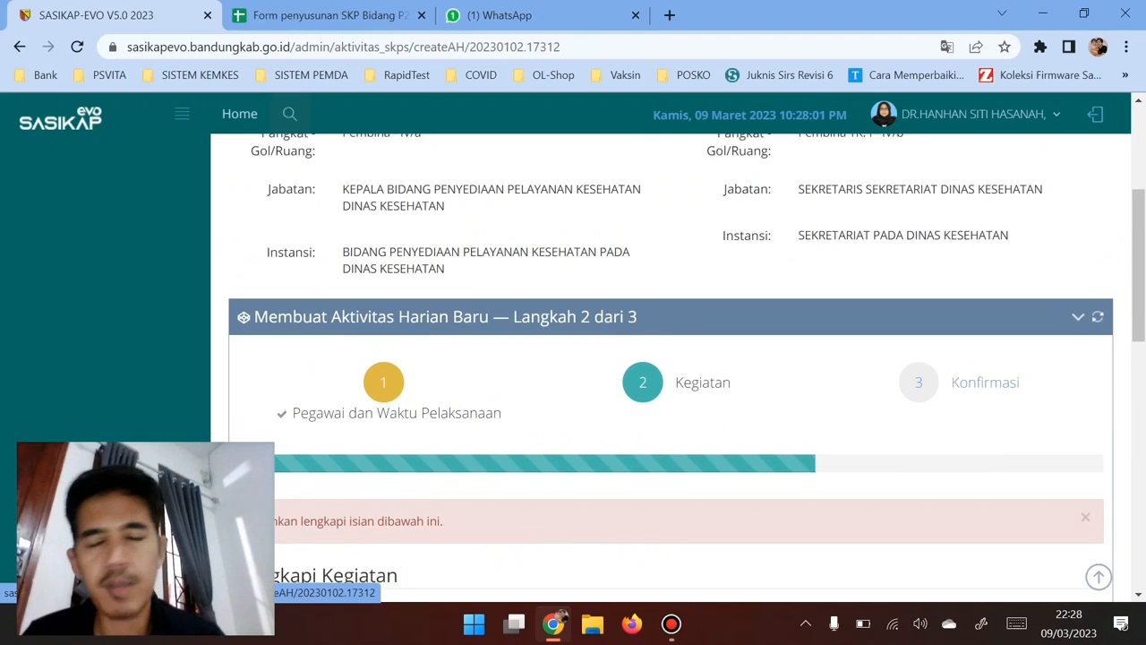
pyautogui.scroll(-1, 670, 367)
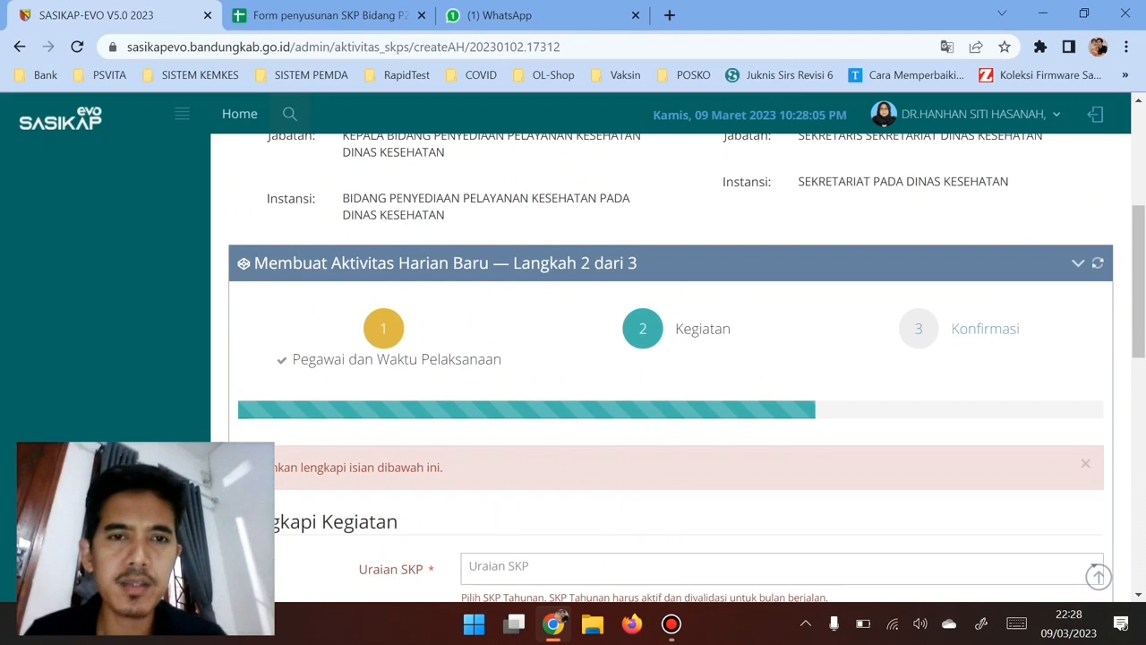
pyautogui.scroll(3, 670, 358)
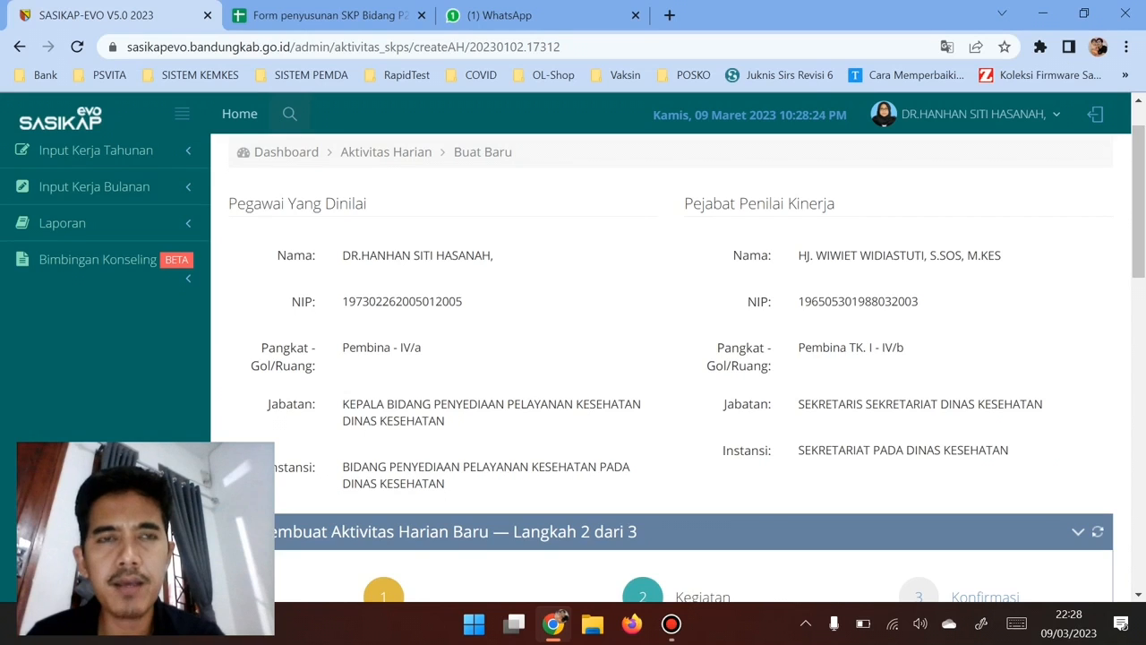
pyautogui.scroll(-3, 672, 358)
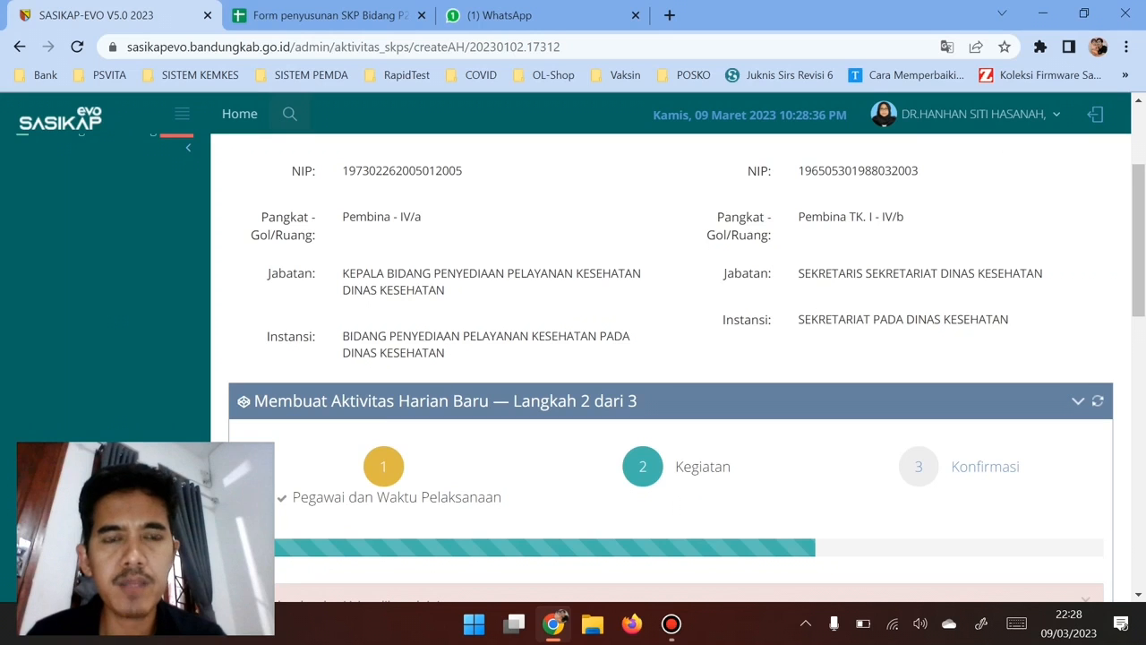
pyautogui.scroll(1, 671, 358)
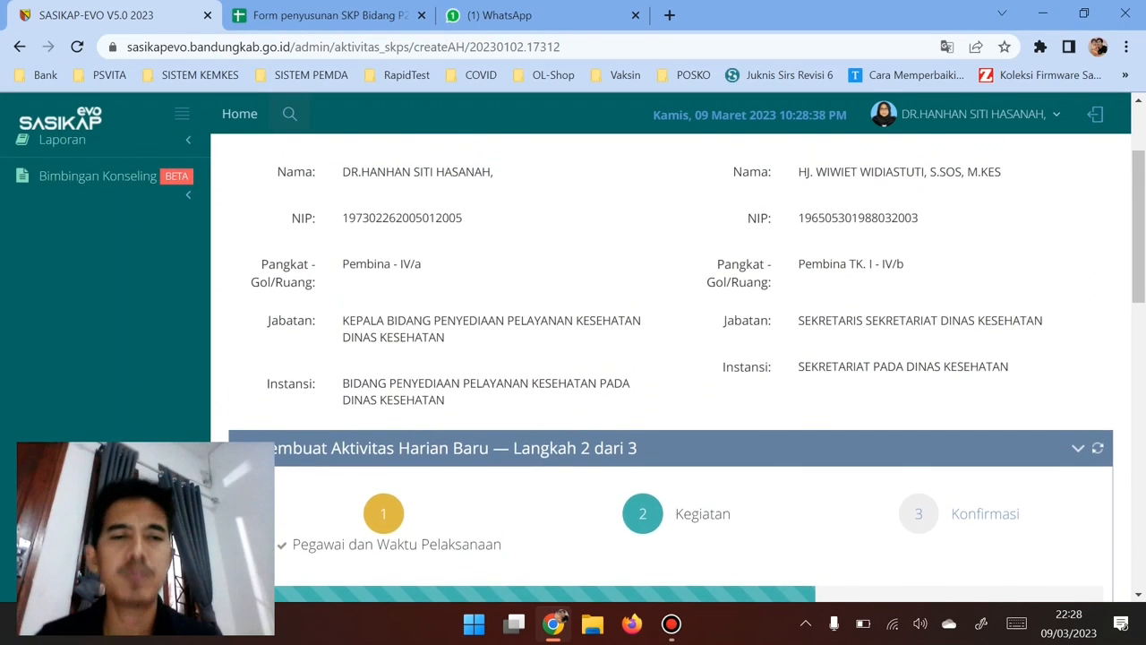
pyautogui.scroll(3, 671, 358)
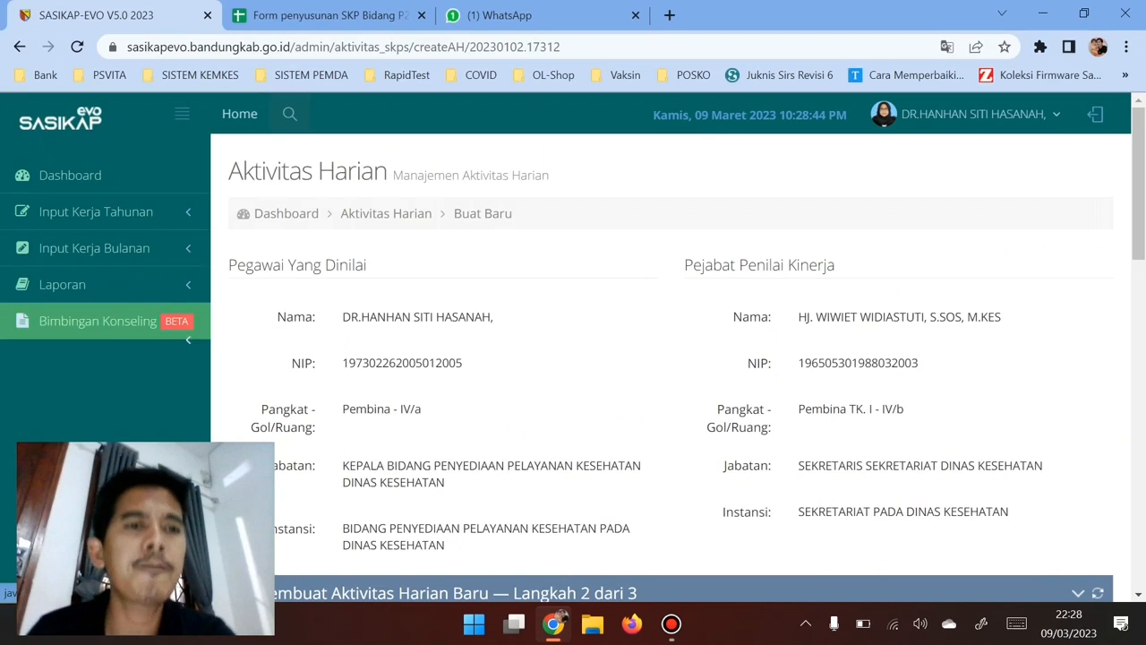
# Step: Open Realisasi Kinerja Bulanan under Input Kerja Bulanan and display the Daftar Realisasi Kinerja Bulanan table
pyautogui.click(94, 248)
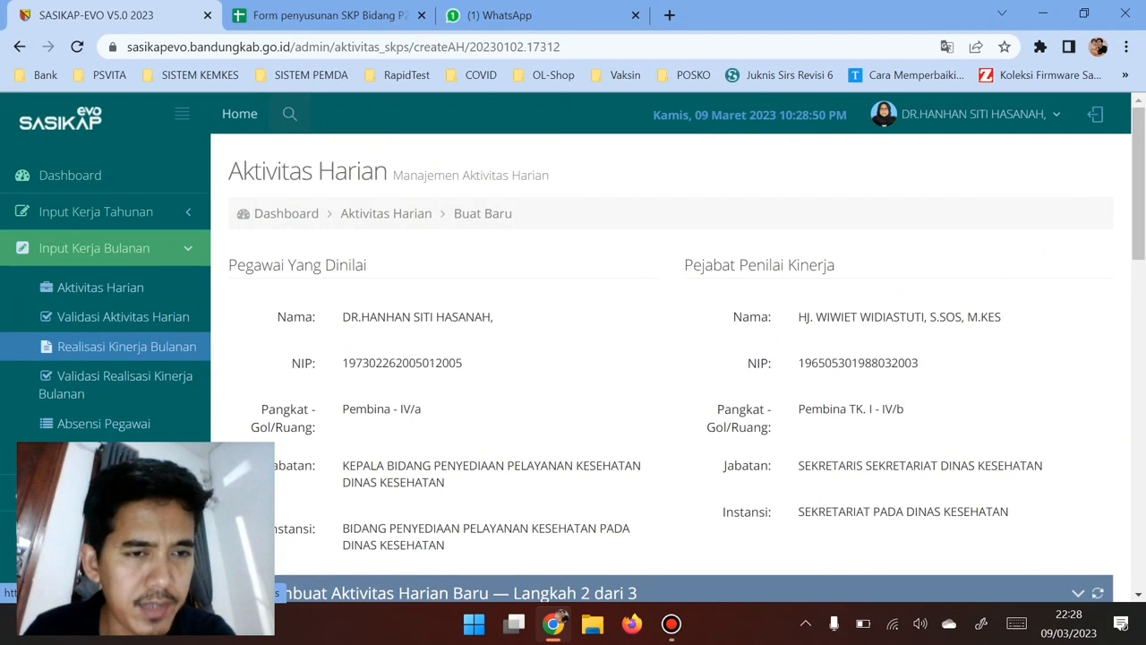
pyautogui.click(127, 346)
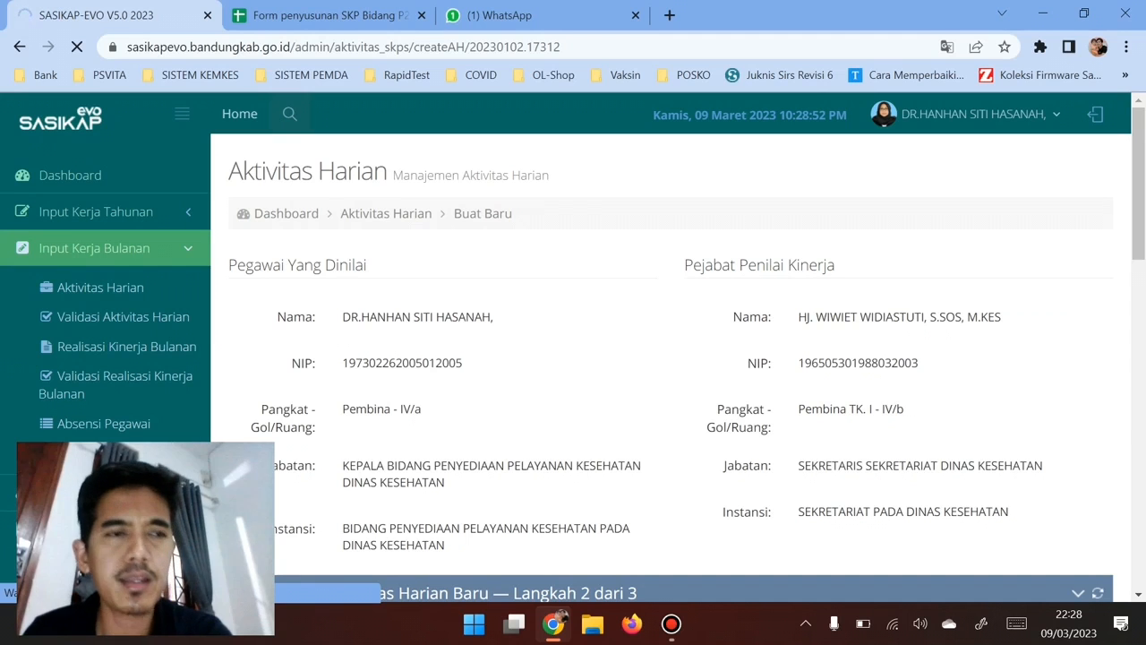
pyautogui.scroll(-4, 663, 358)
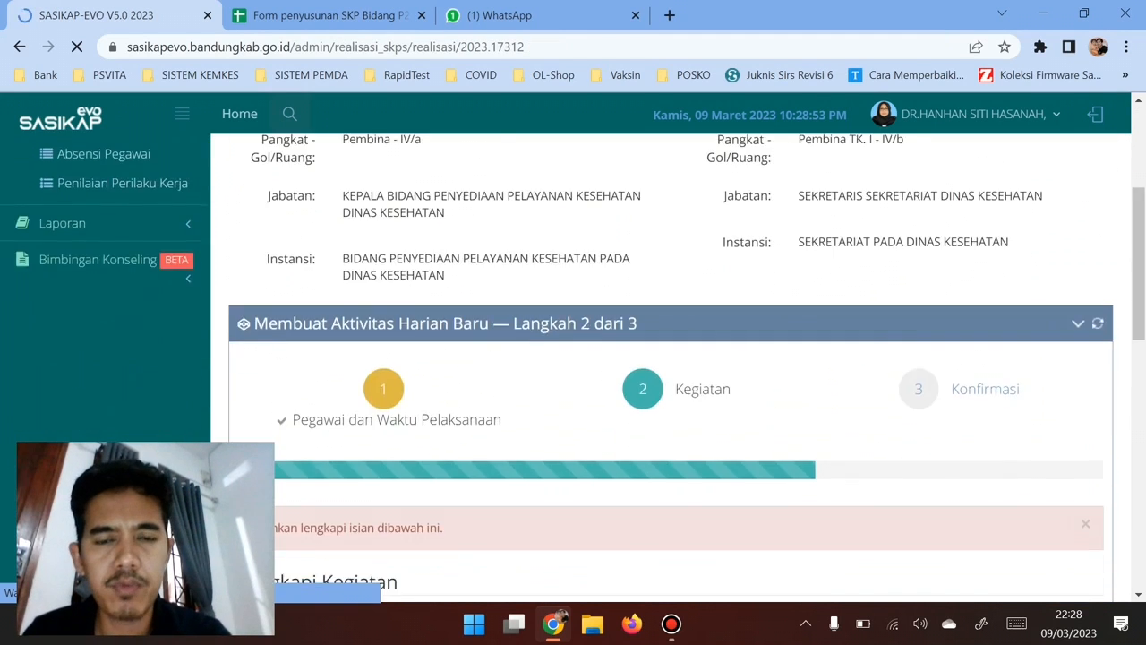
pyautogui.scroll(-3, 663, 358)
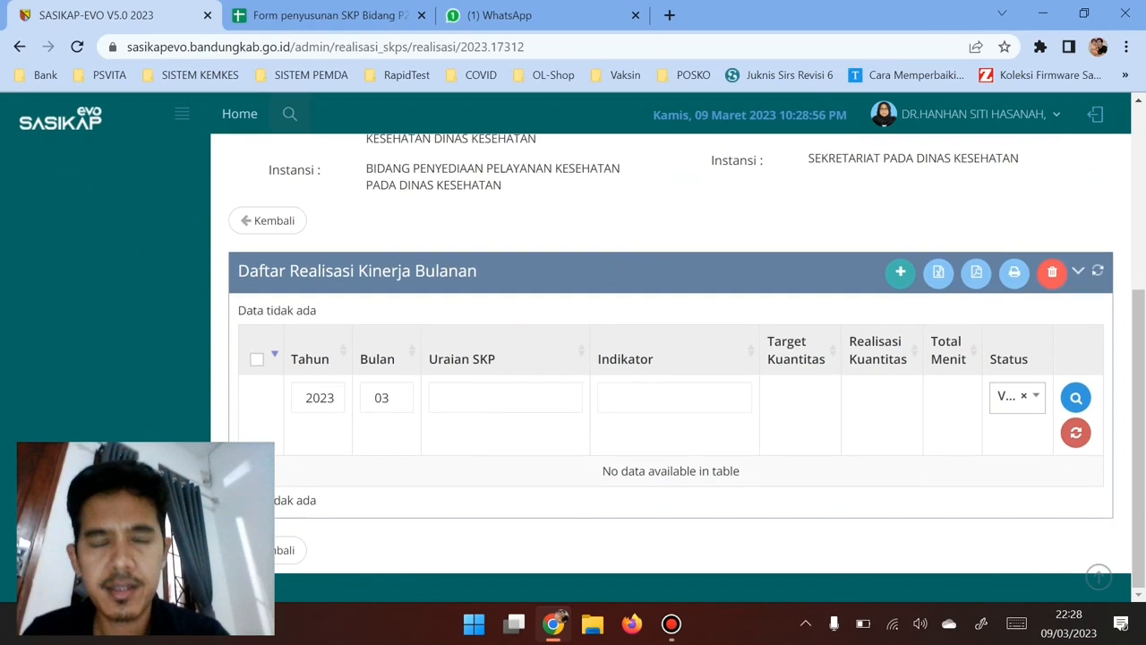
# Step: Review the Realisasi Kinerja Bulanan page, including the employee and assessor details and the Daftar Realisasi Kinerja Bulanan table
pyautogui.scroll(1, 663, 358)
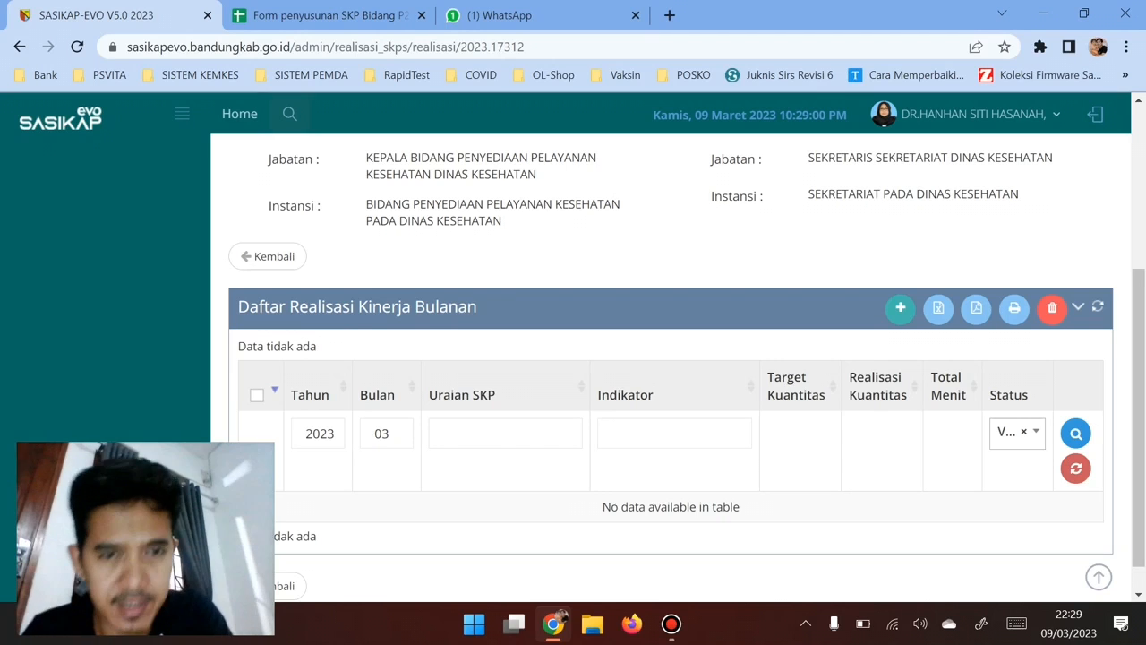
pyautogui.scroll(3, 671, 368)
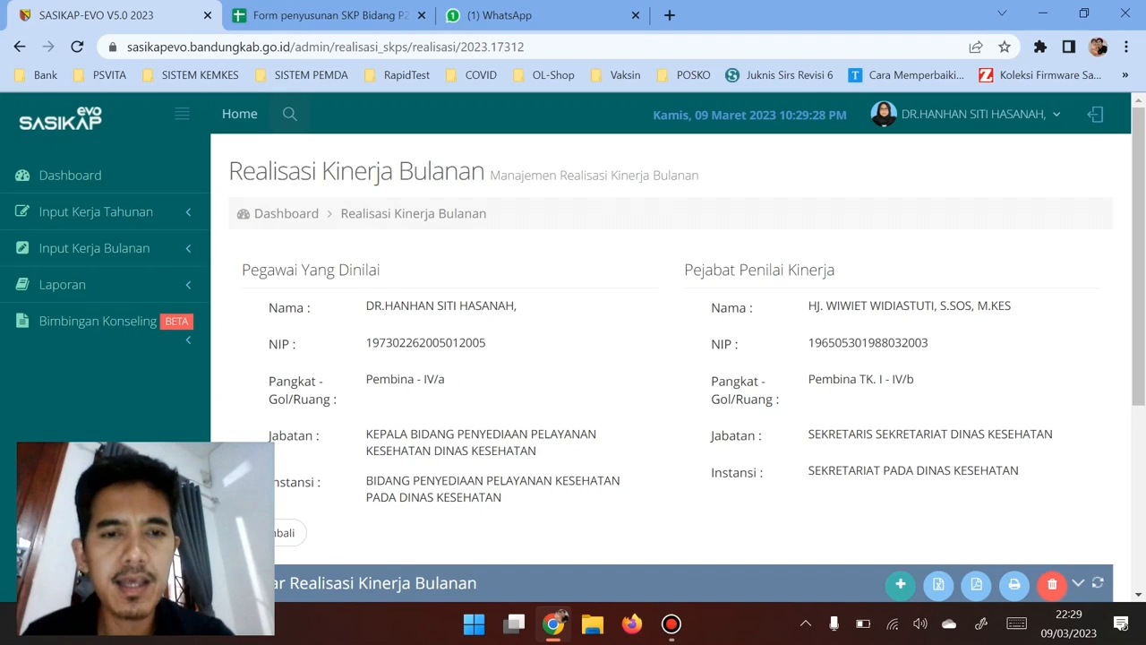
pyautogui.scroll(-2, 672, 358)
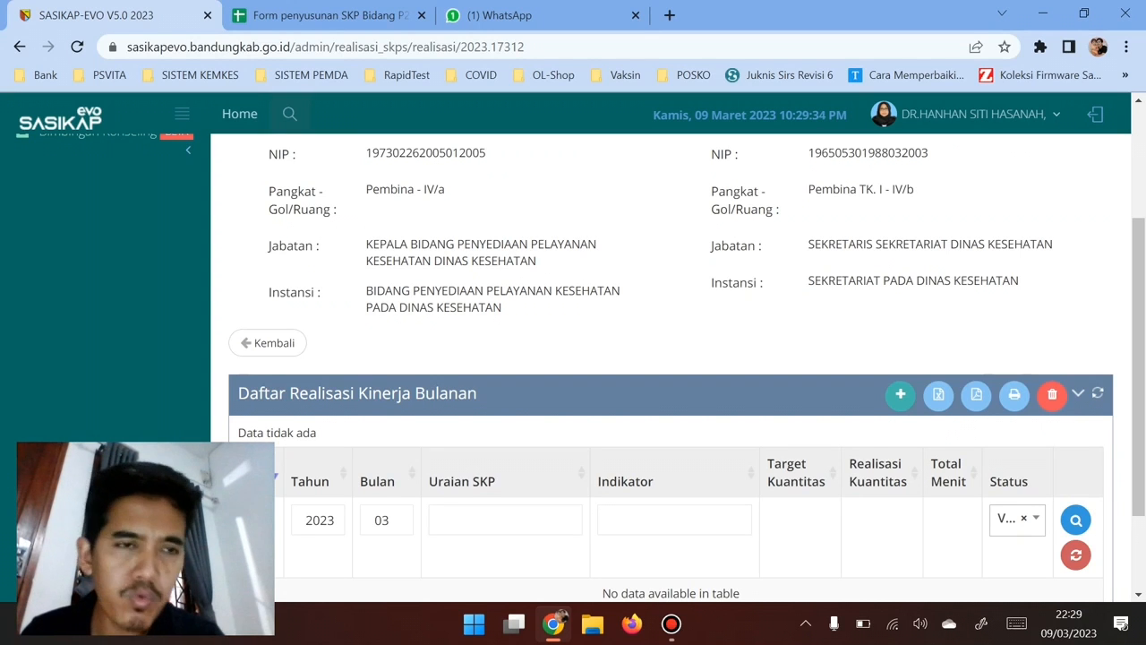
pyautogui.scroll(-1, 671, 358)
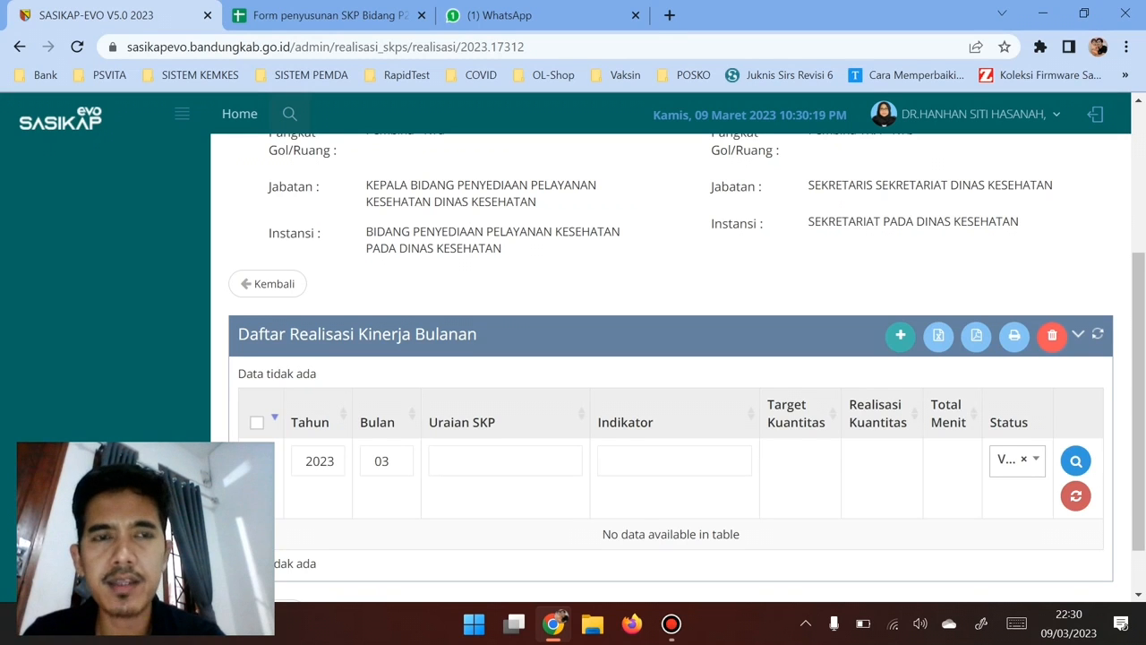
pyautogui.scroll(2, 670, 367)
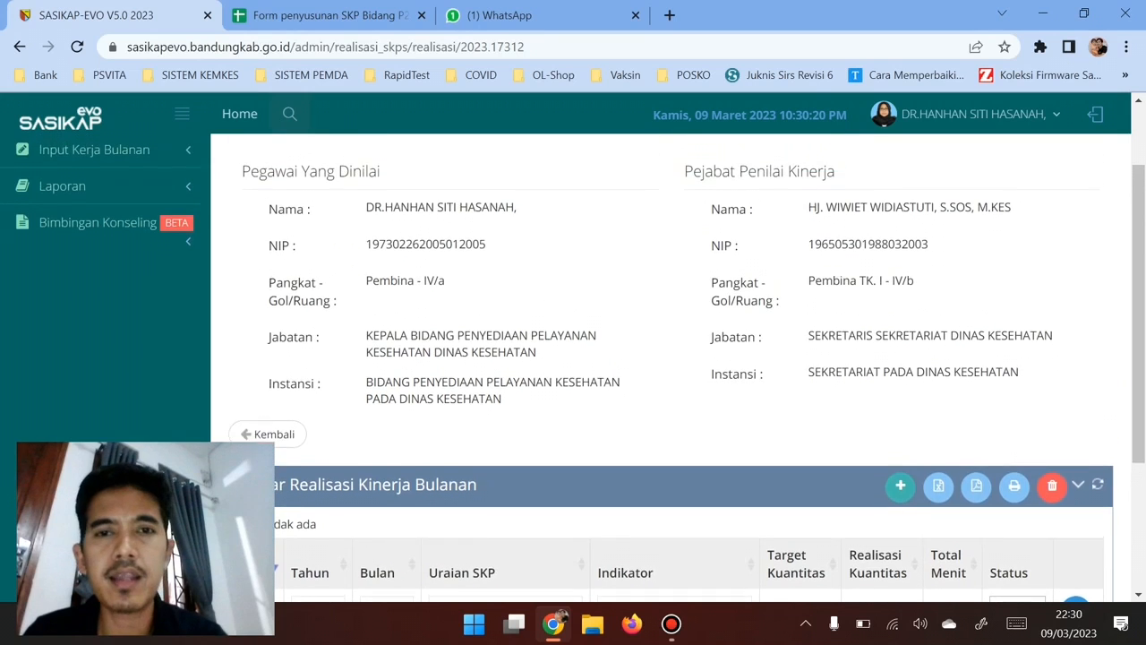
pyautogui.scroll(-1, 670, 370)
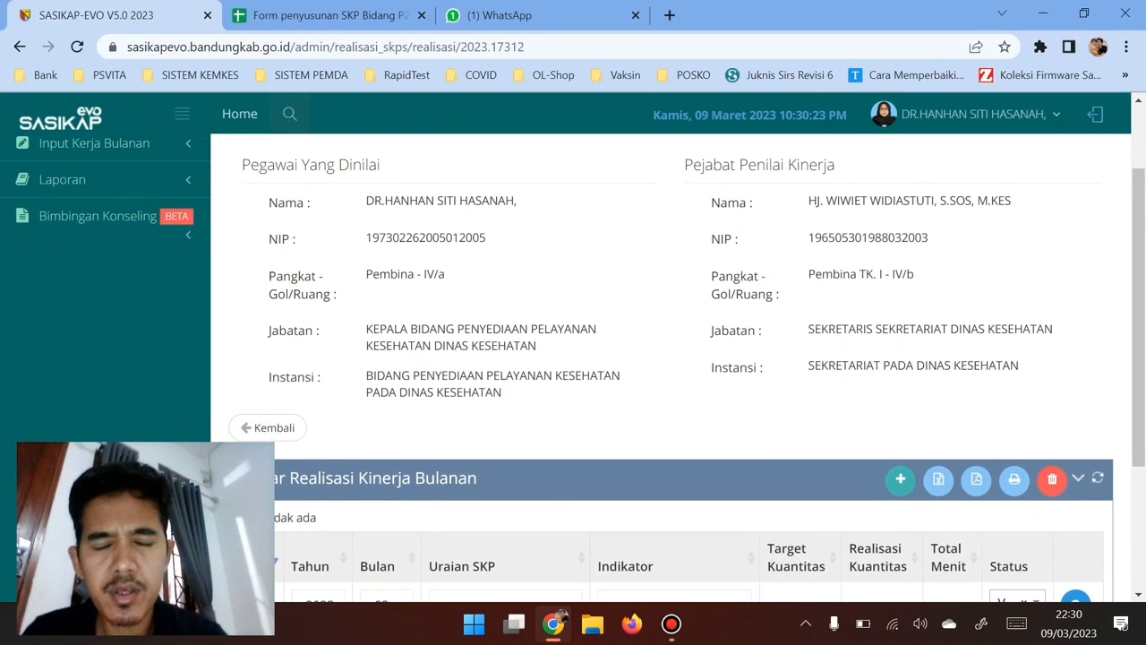
pyautogui.scroll(-1, 669, 367)
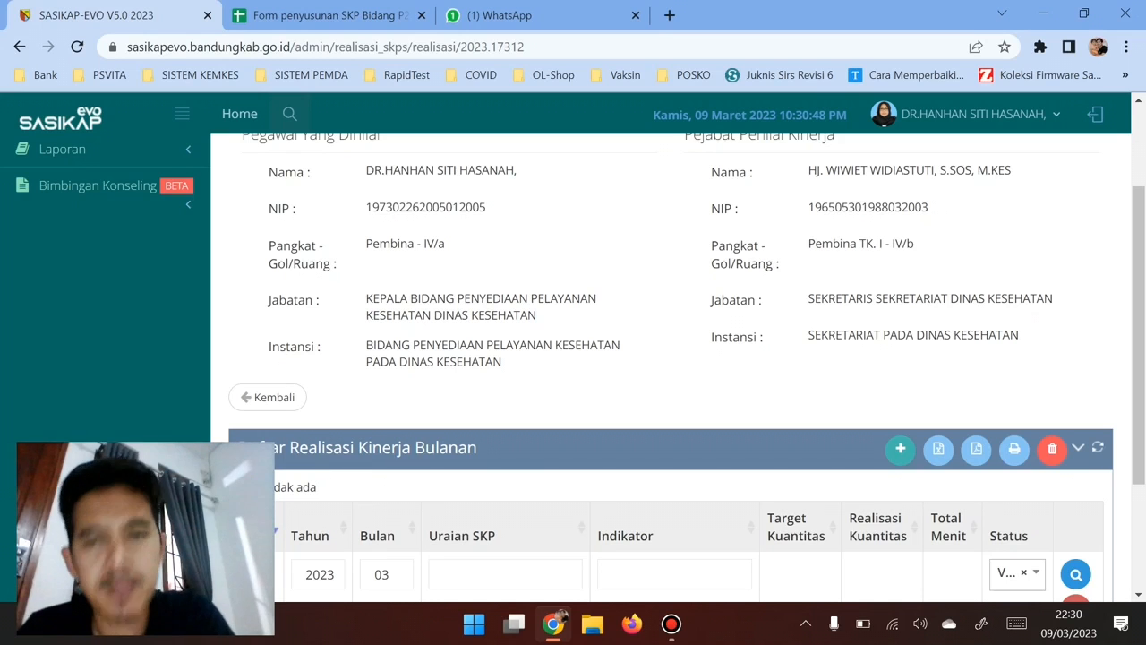
# Step: Open SKP Tahunan under Input Kerja Tahunan and display the Daftar SKP Tahunan table
pyautogui.scroll(2, 671, 358)
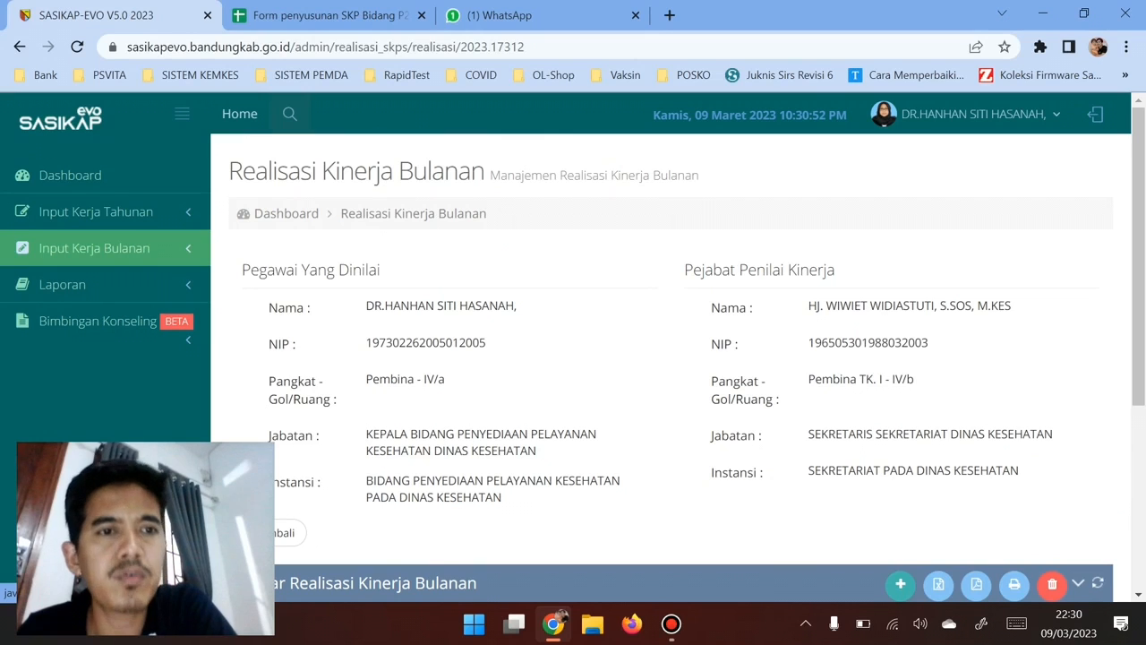
pyautogui.click(96, 212)
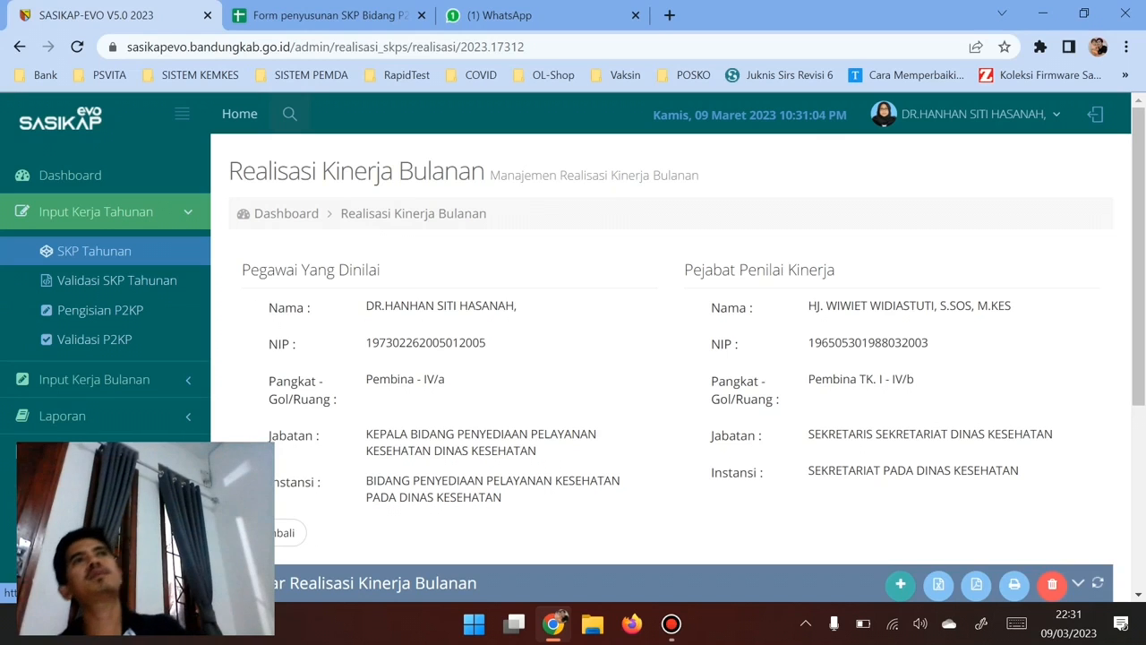
pyautogui.click(94, 250)
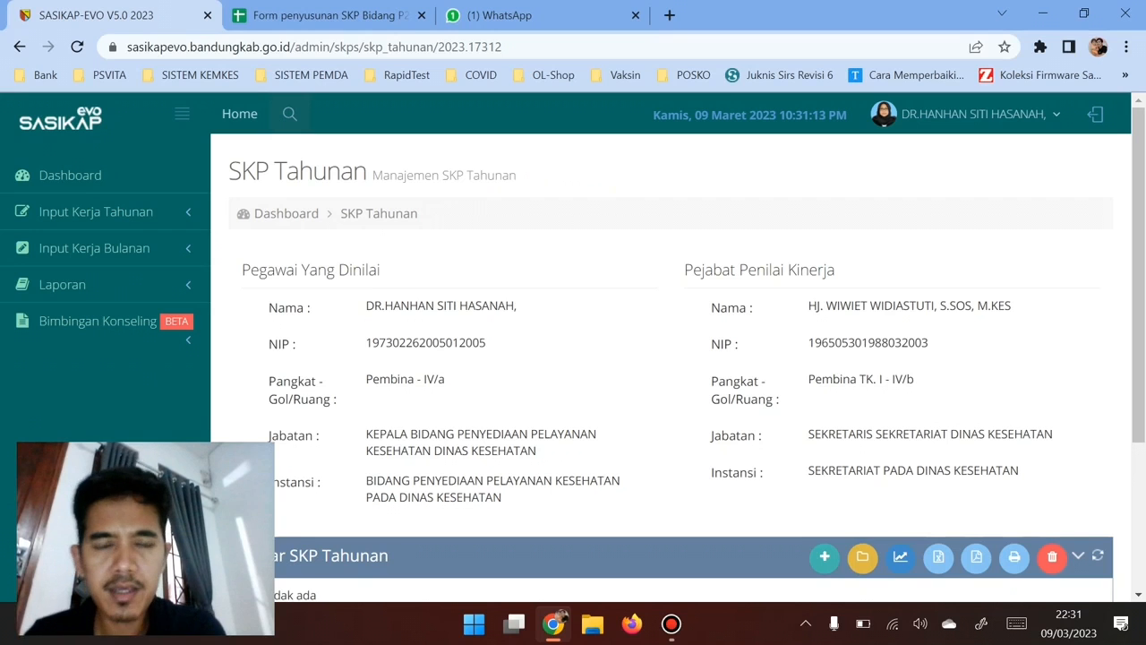
pyautogui.scroll(-3, 671, 358)
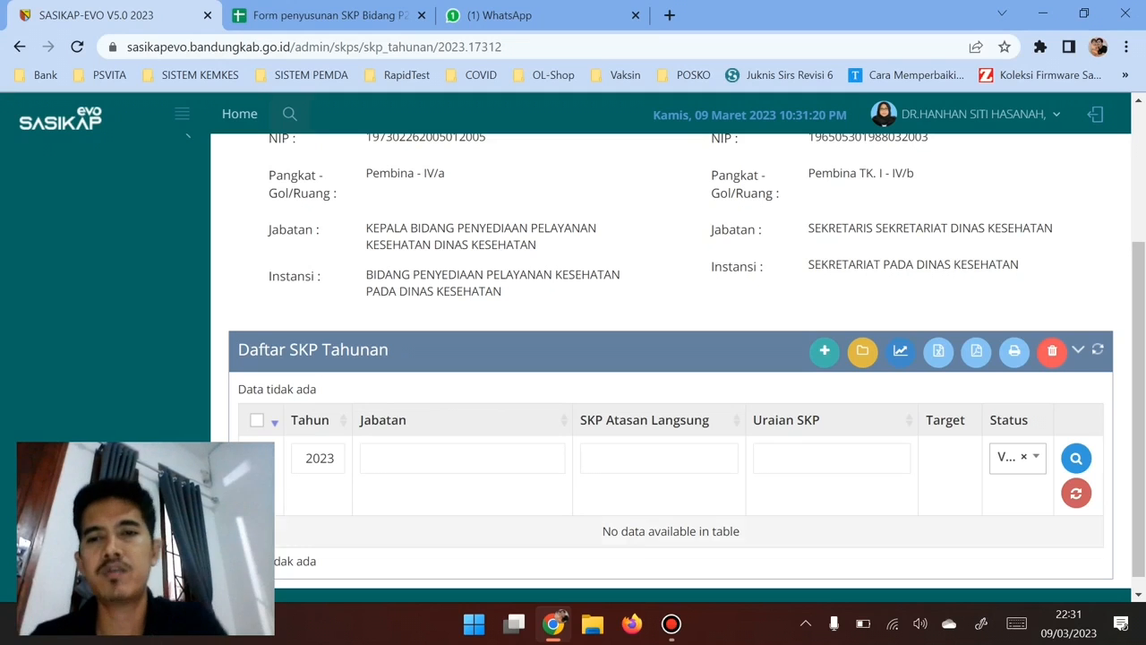
# Step: Filter the Daftar SKP Tahunan table by the status Belum Valid
pyautogui.click(1010, 457)
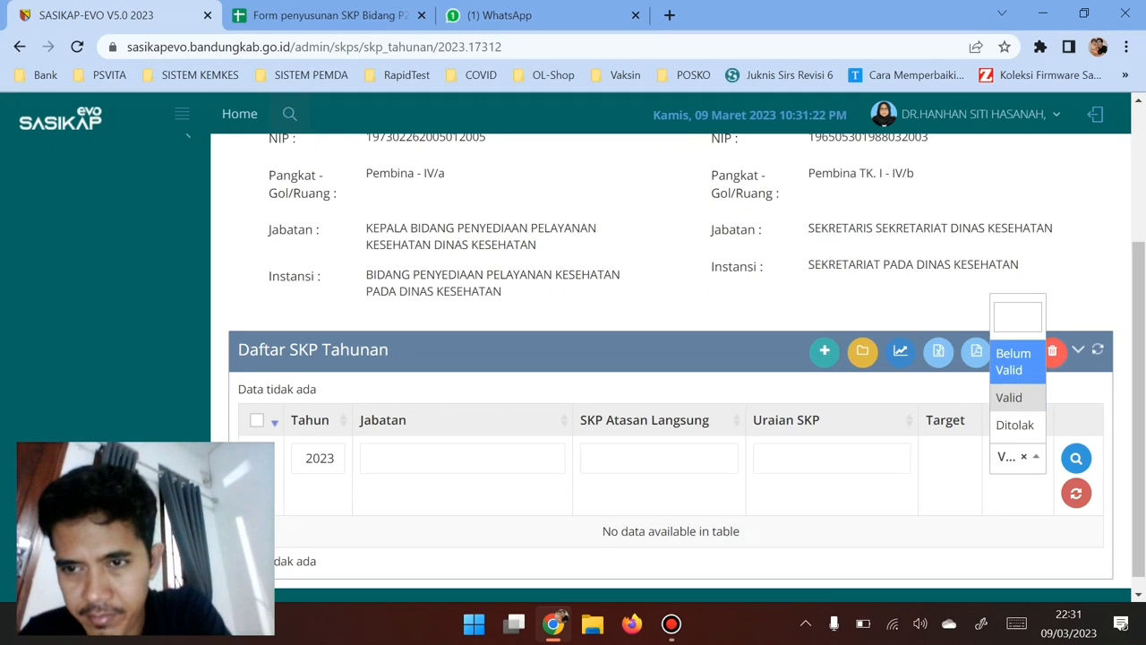
pyautogui.click(1017, 358)
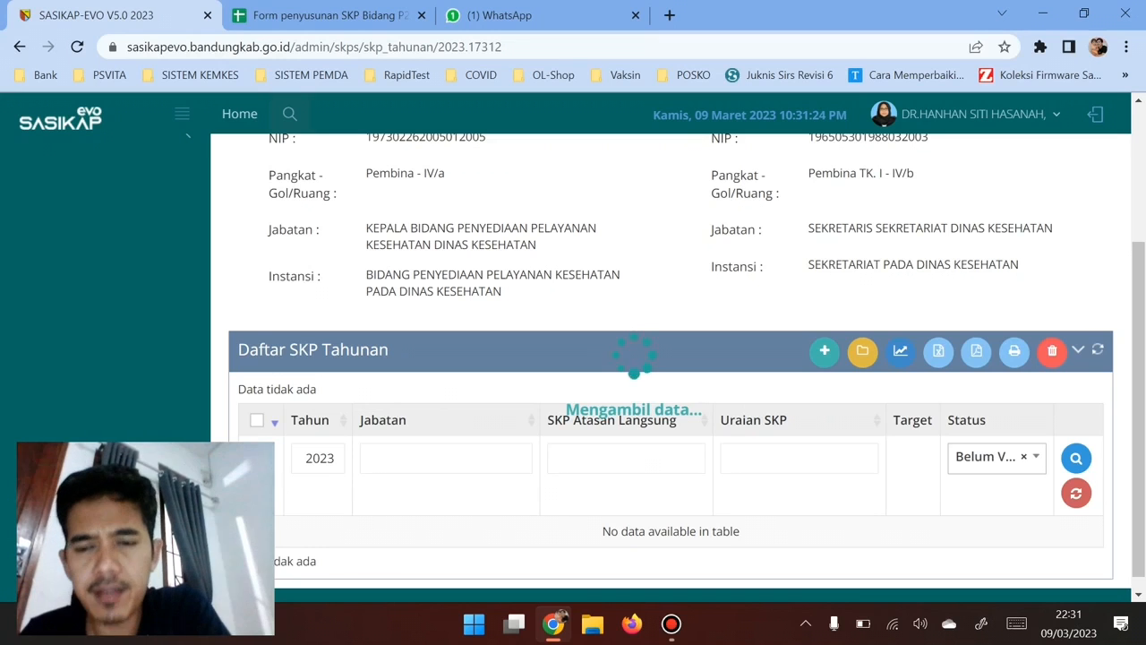
pyautogui.scroll(-2, 672, 376)
pyautogui.scroll(3, 671, 376)
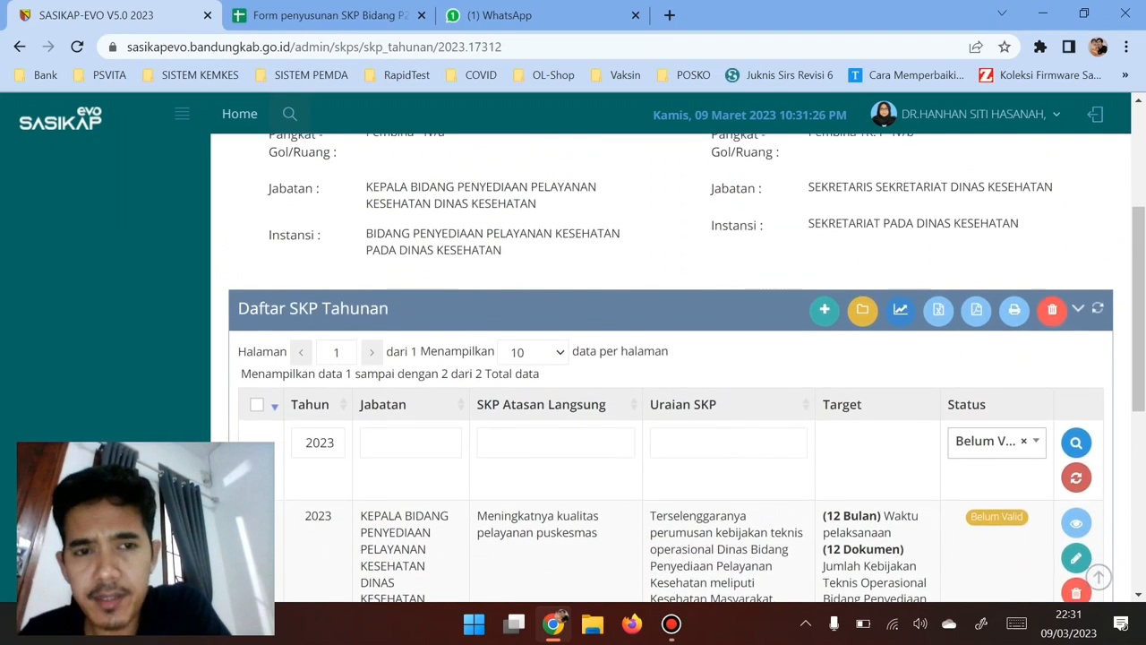
pyautogui.scroll(1, 671, 376)
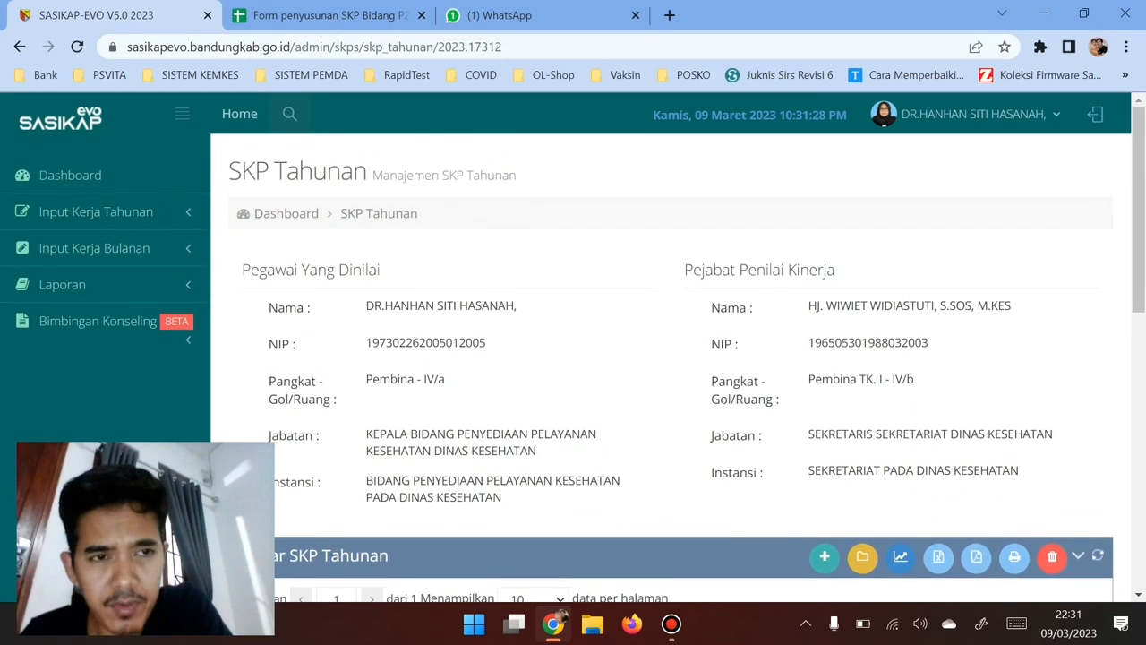
# Step: Examine the Belum Valid entries in Daftar SKP Tahunan, including their Uraian SKP, Target and Status columns
pyautogui.scroll(-5, 671, 376)
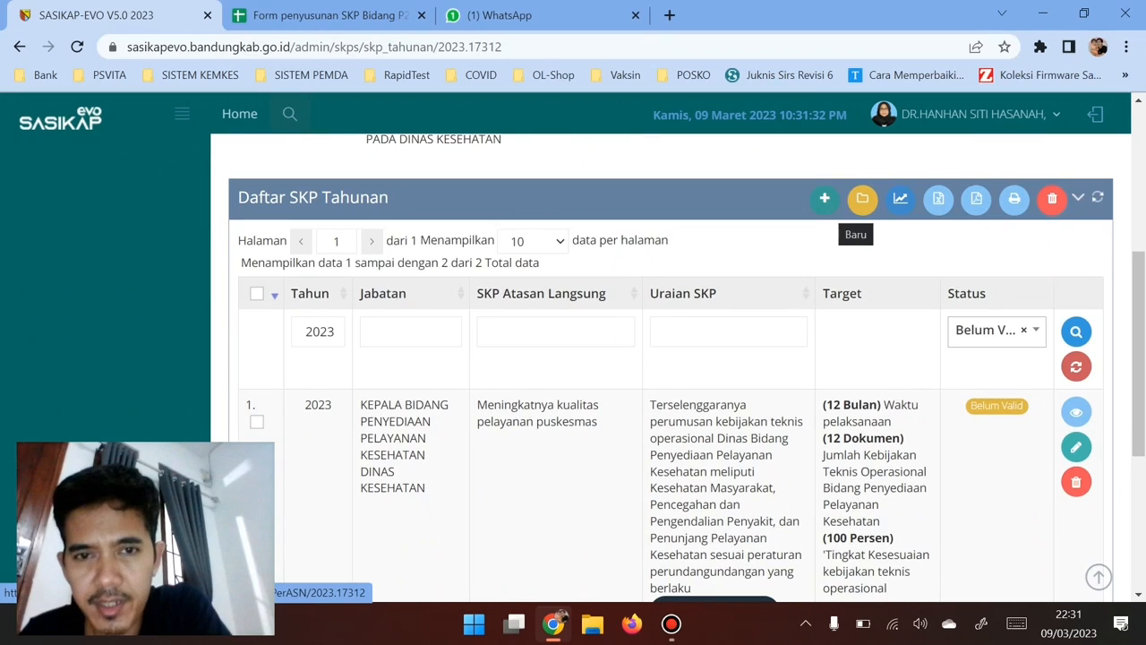
pyautogui.scroll(-4, 824, 199)
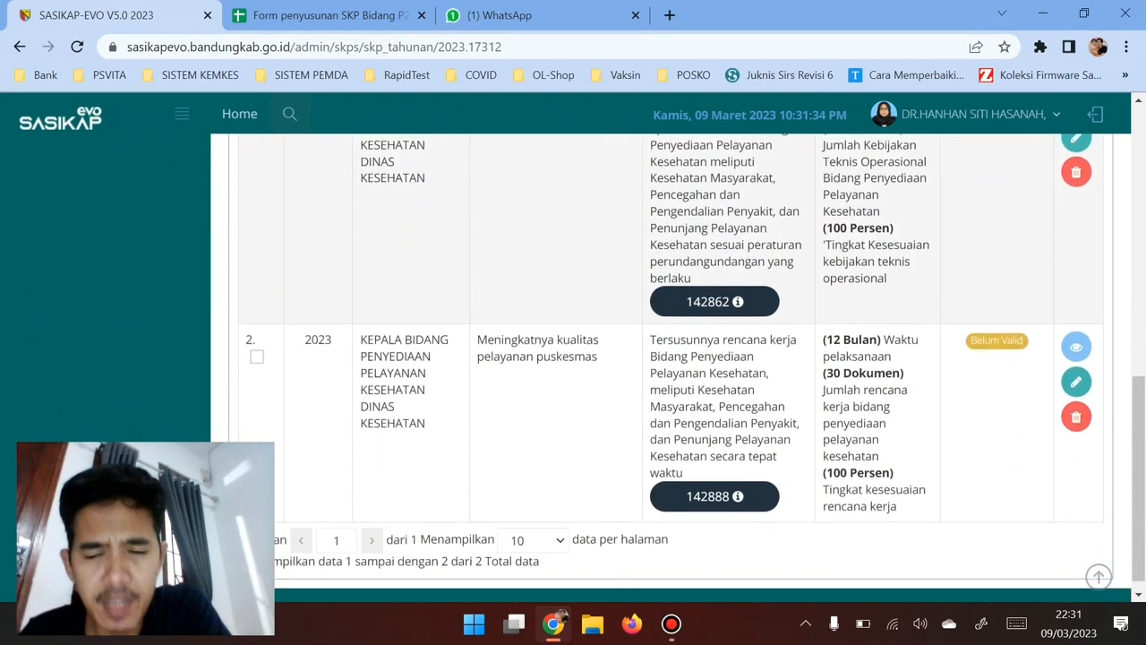
pyautogui.scroll(2, 671, 367)
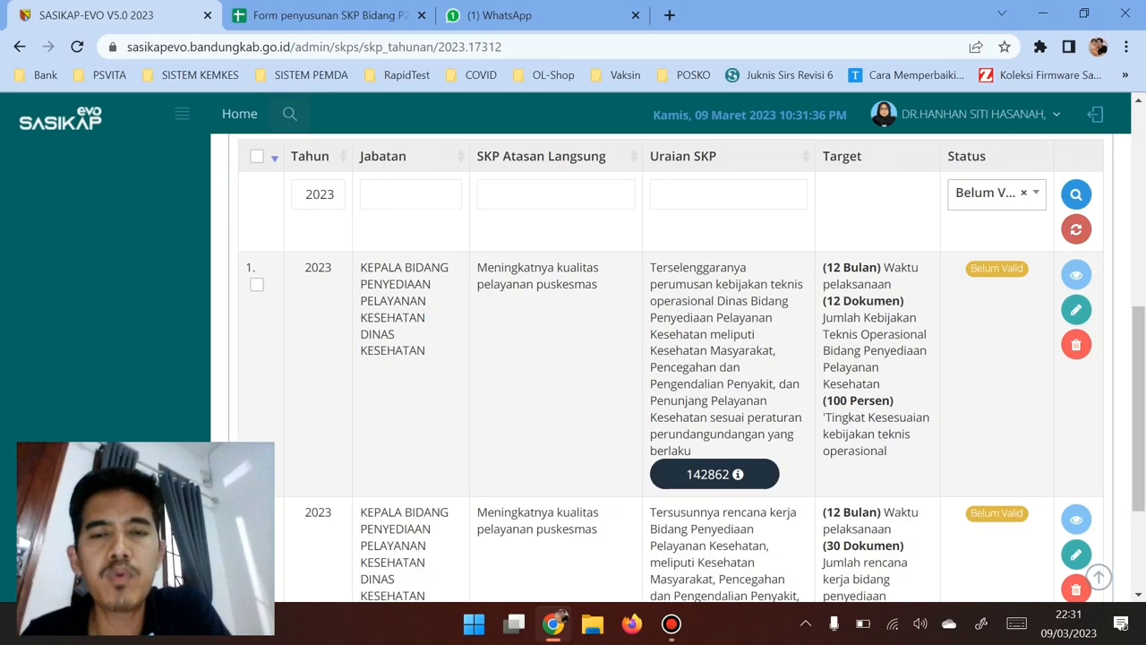
pyautogui.scroll(1, 672, 367)
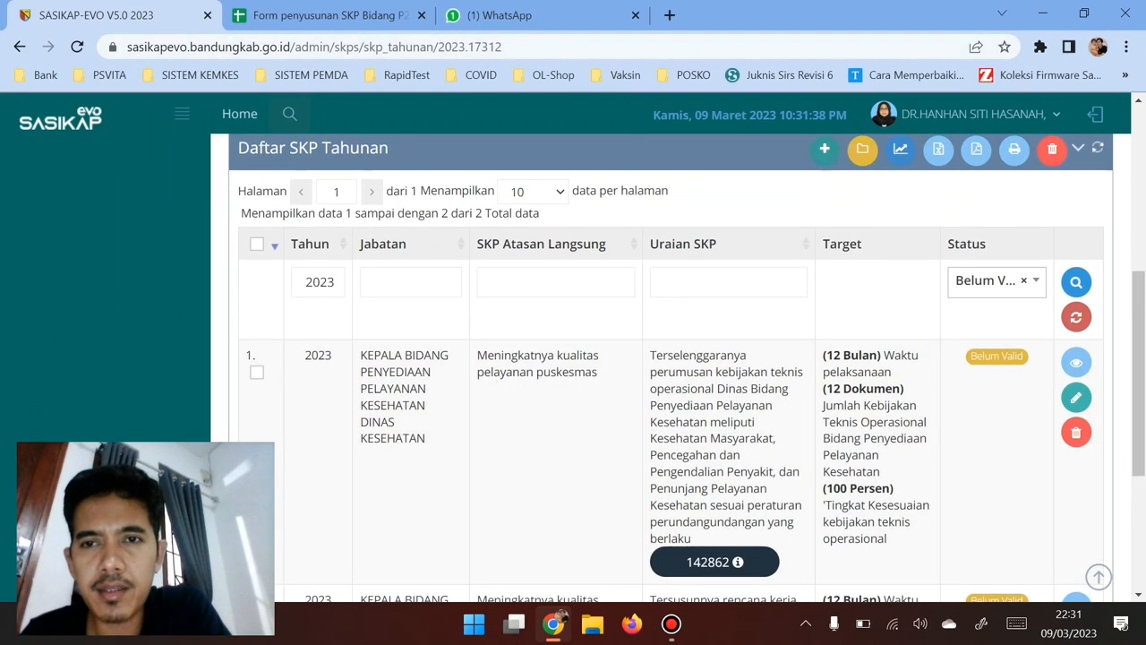
pyautogui.scroll(1, 824, 156)
pyautogui.scroll(1, 824, 179)
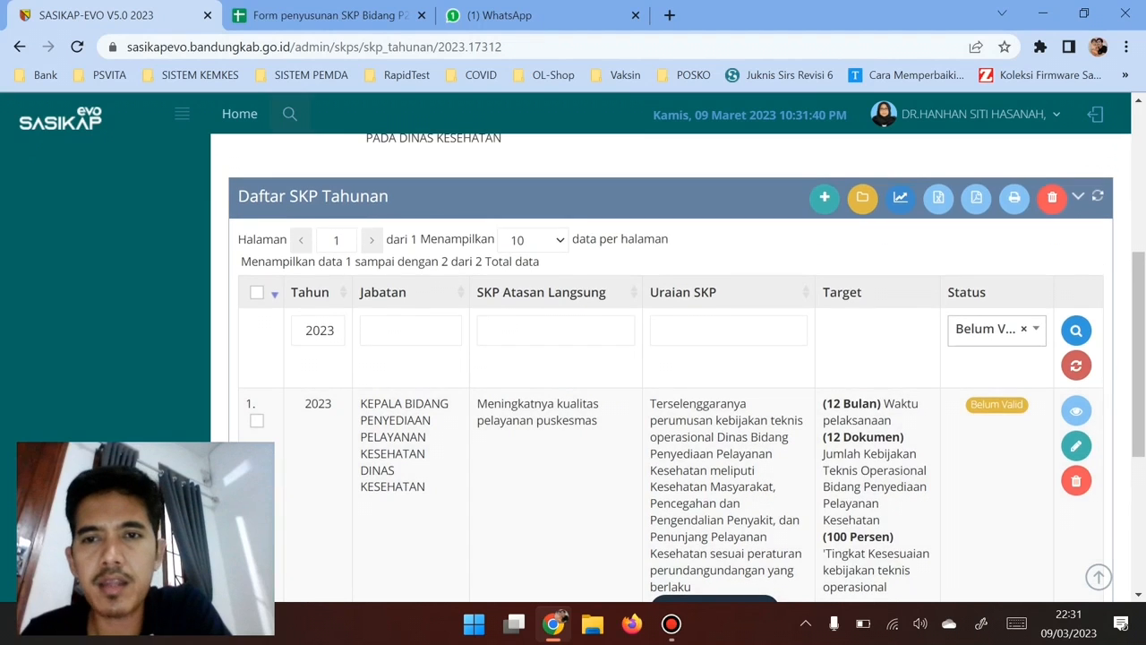
pyautogui.scroll(-1, 671, 367)
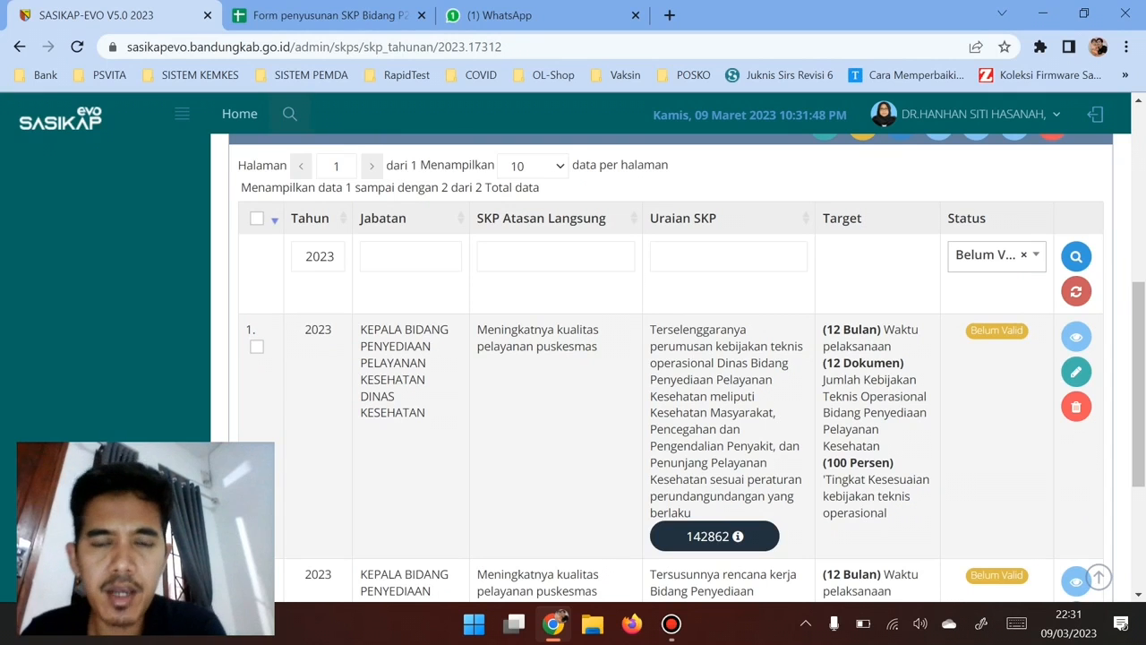
pyautogui.scroll(-3, 672, 367)
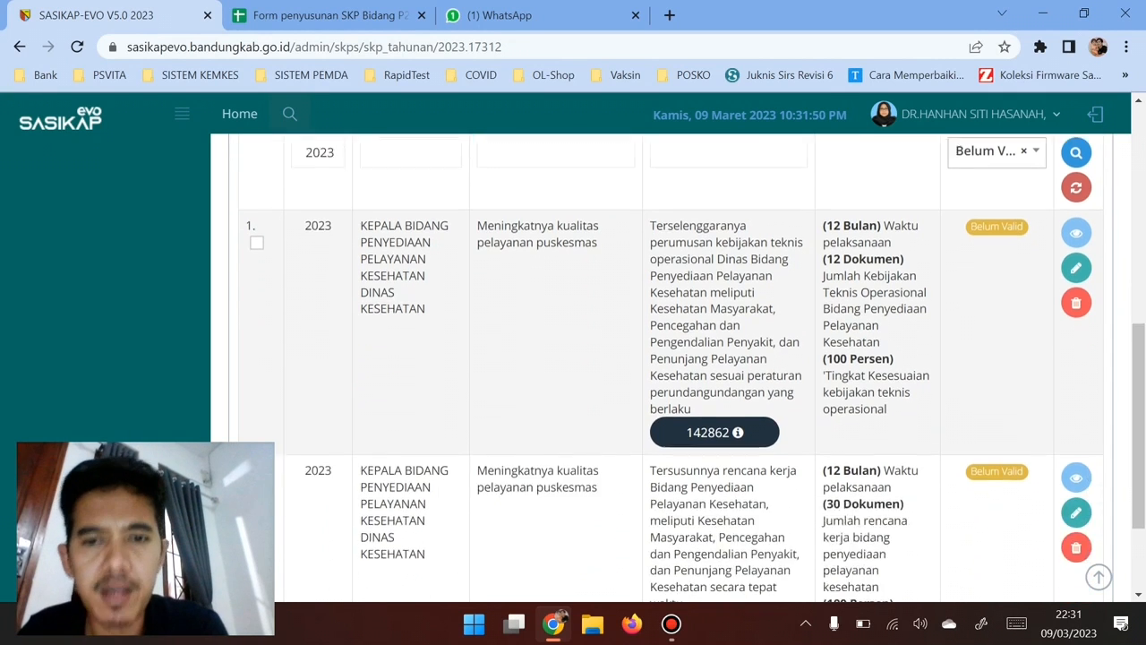
pyautogui.scroll(1, 672, 367)
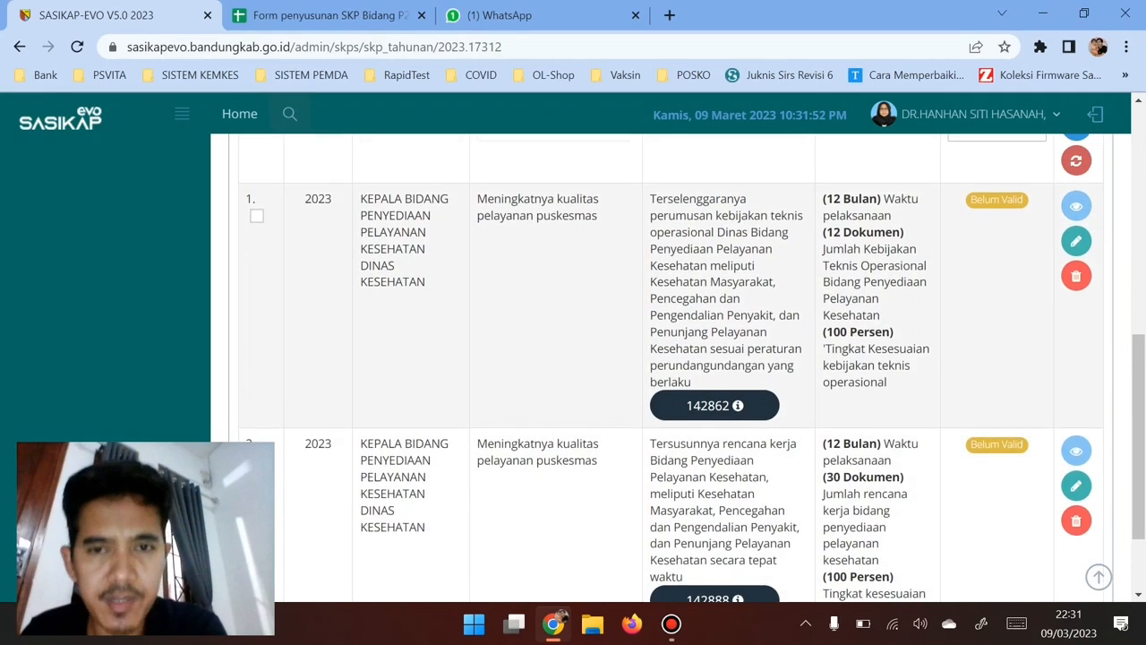
pyautogui.scroll(2, 671, 367)
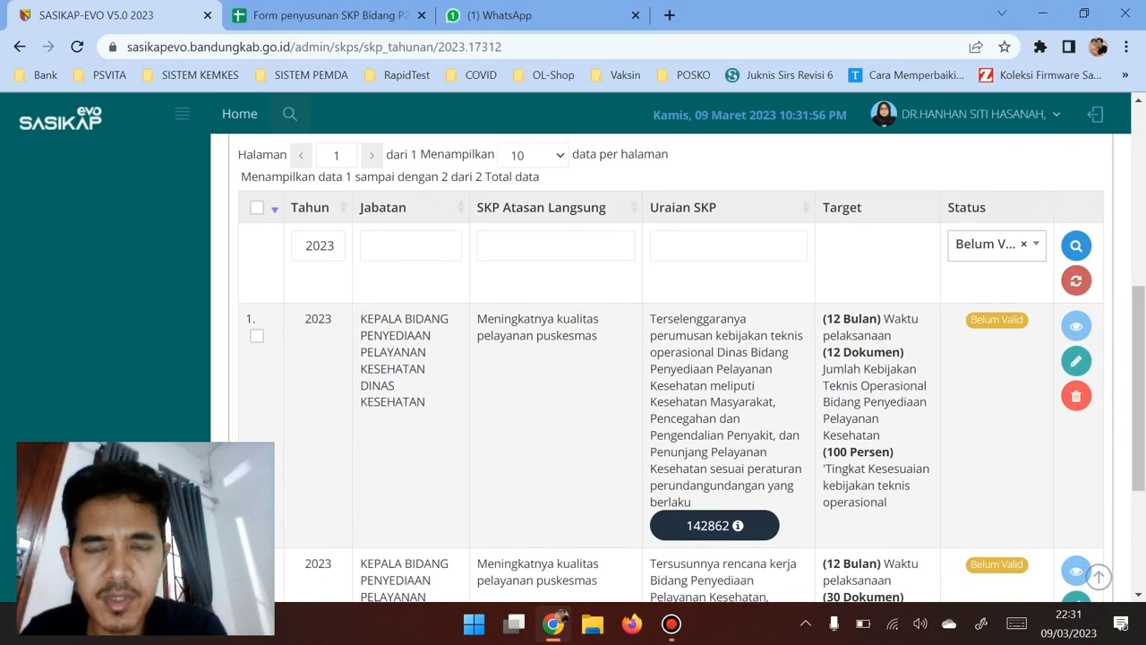
pyautogui.scroll(2, 671, 367)
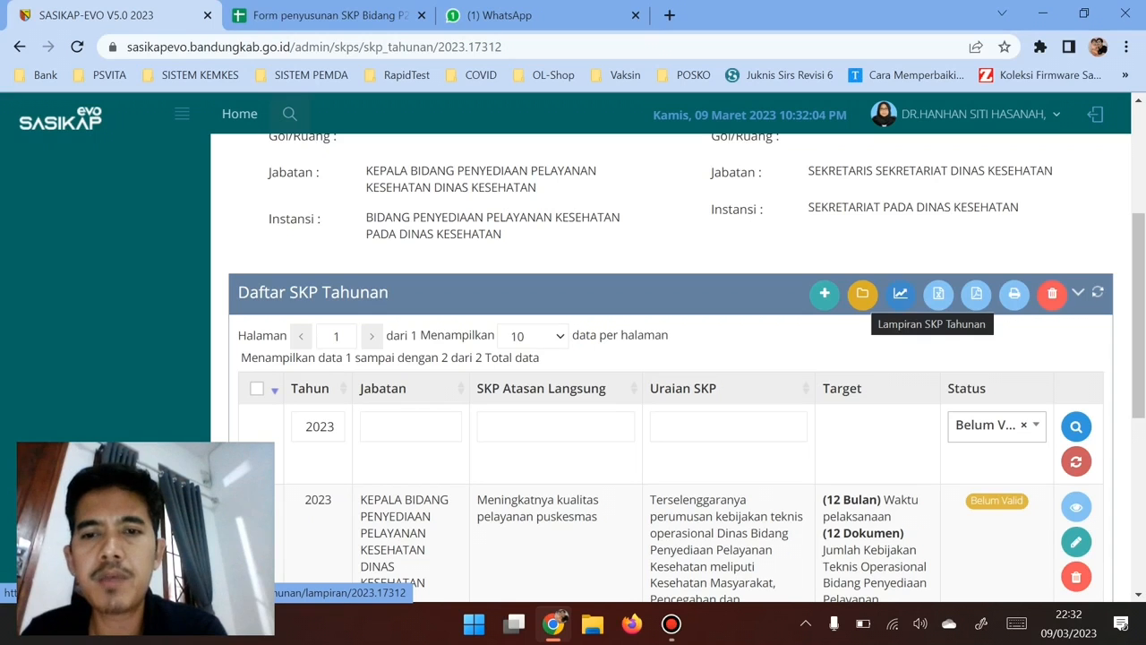
pyautogui.scroll(-1, 938, 305)
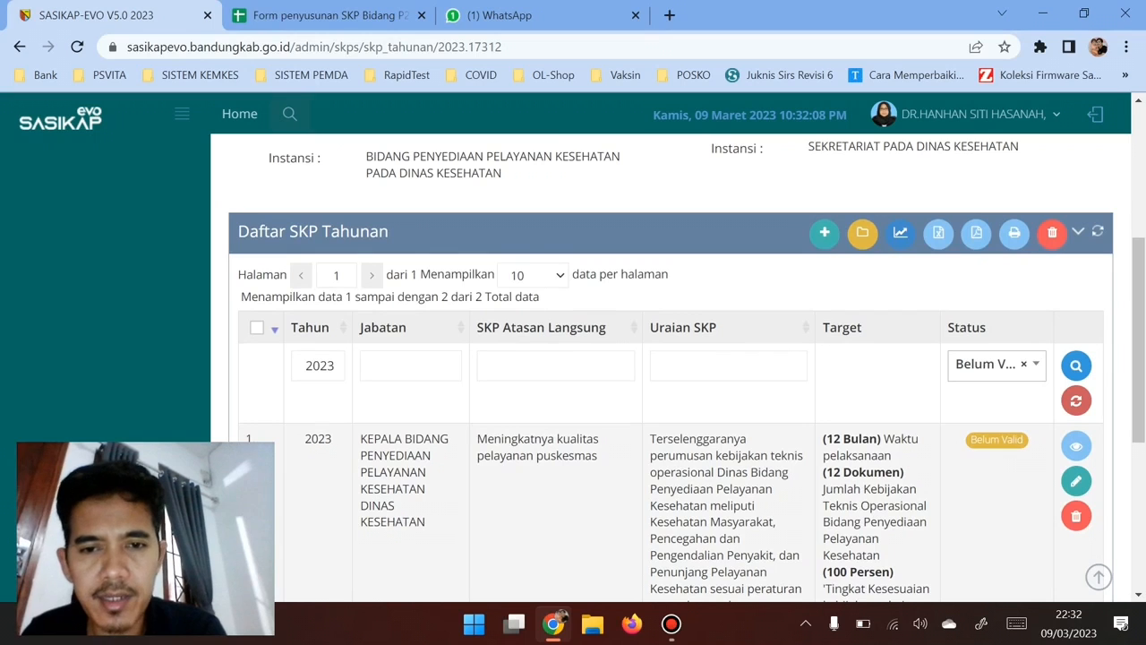
pyautogui.moveTo(651, 438); pyautogui.dragTo(737, 572)
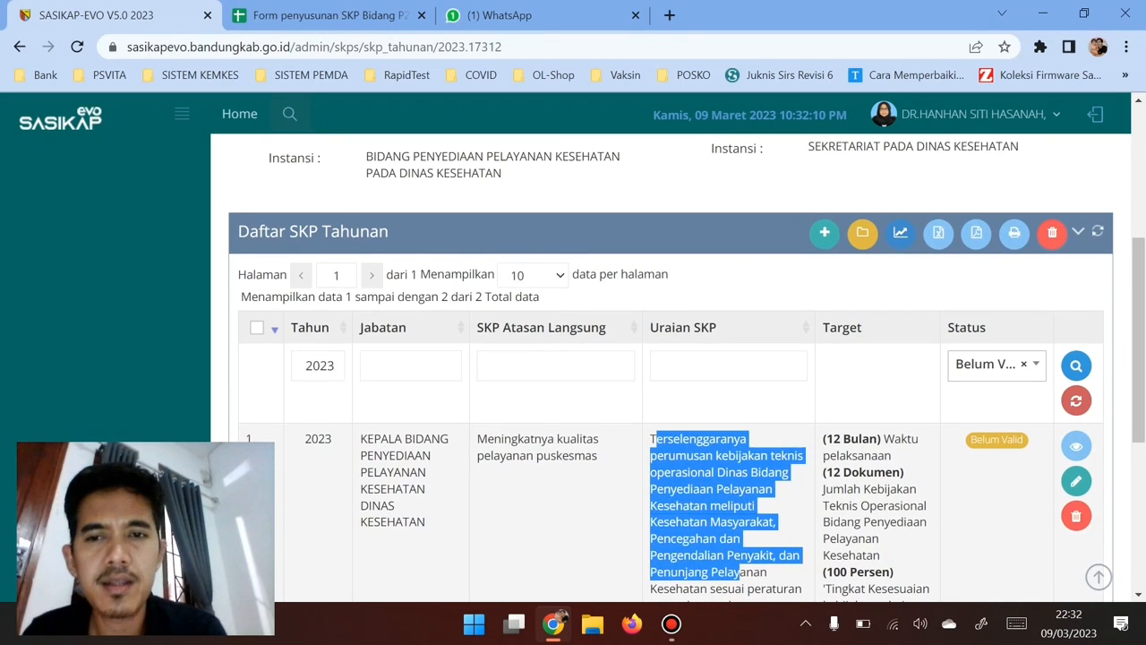
pyautogui.click(737, 572)
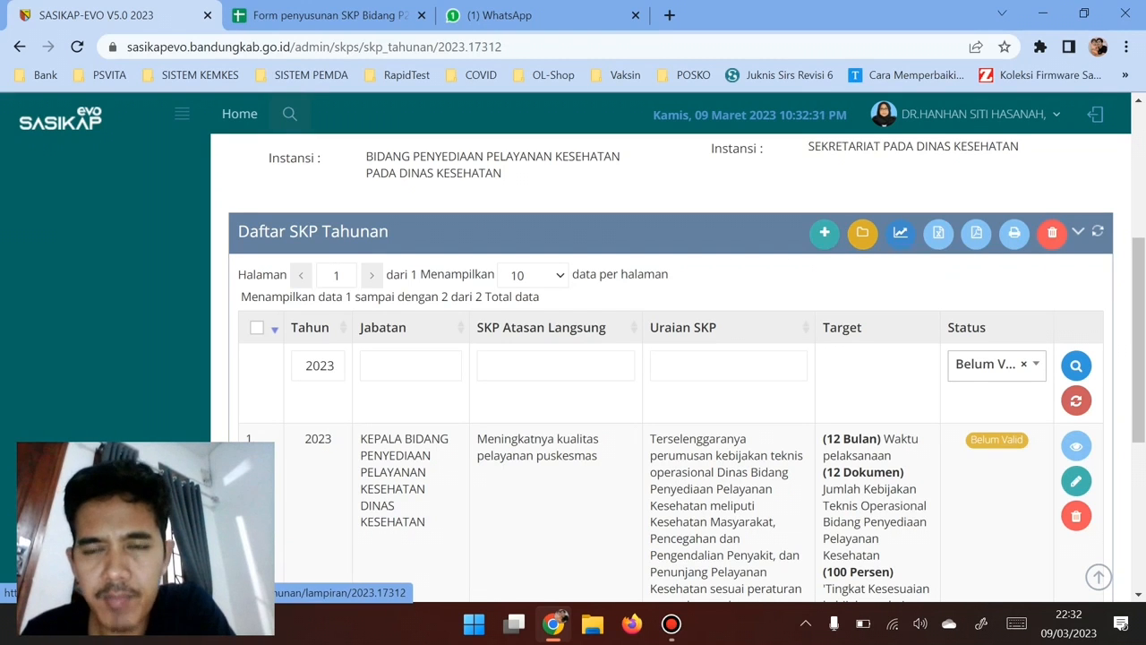
# Step: Open Lampiran SKP Tahunan and review its Dukungan Sumber Daya and Skema Pertanggungjawaban entries
pyautogui.click(862, 232)
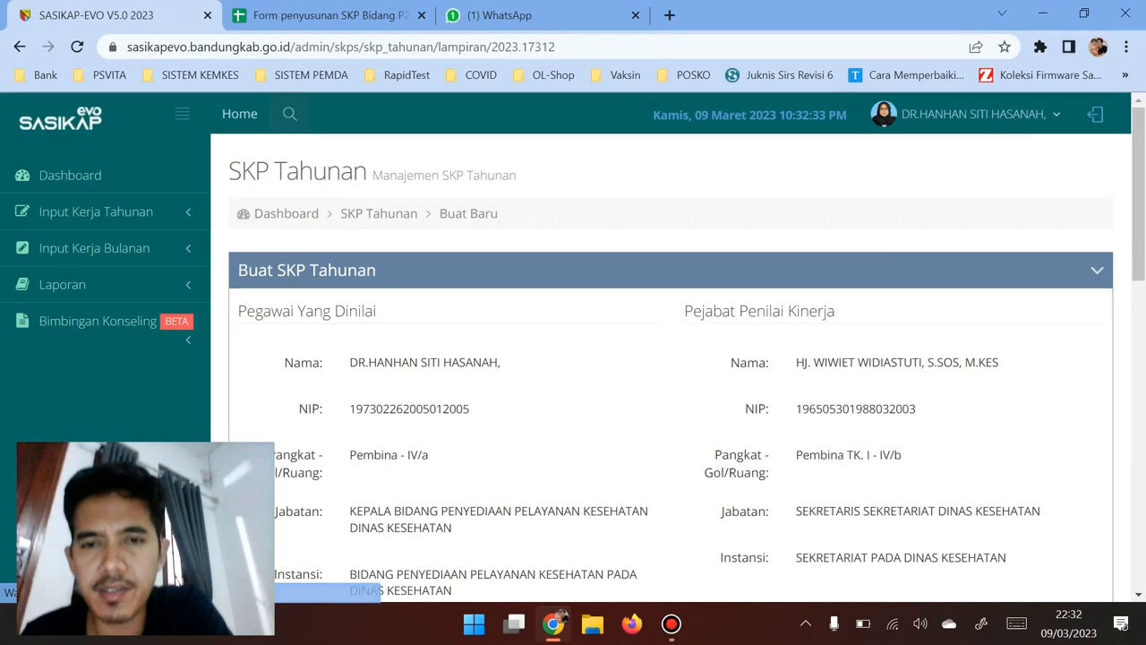
pyautogui.scroll(-4, 672, 359)
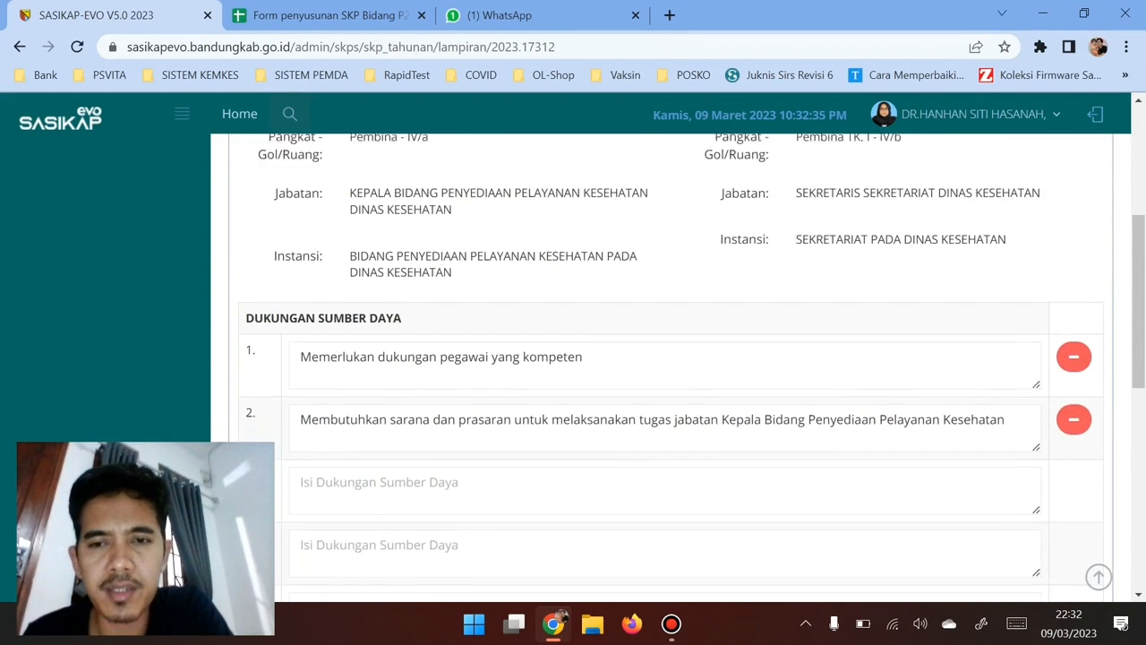
pyautogui.scroll(-1, 672, 358)
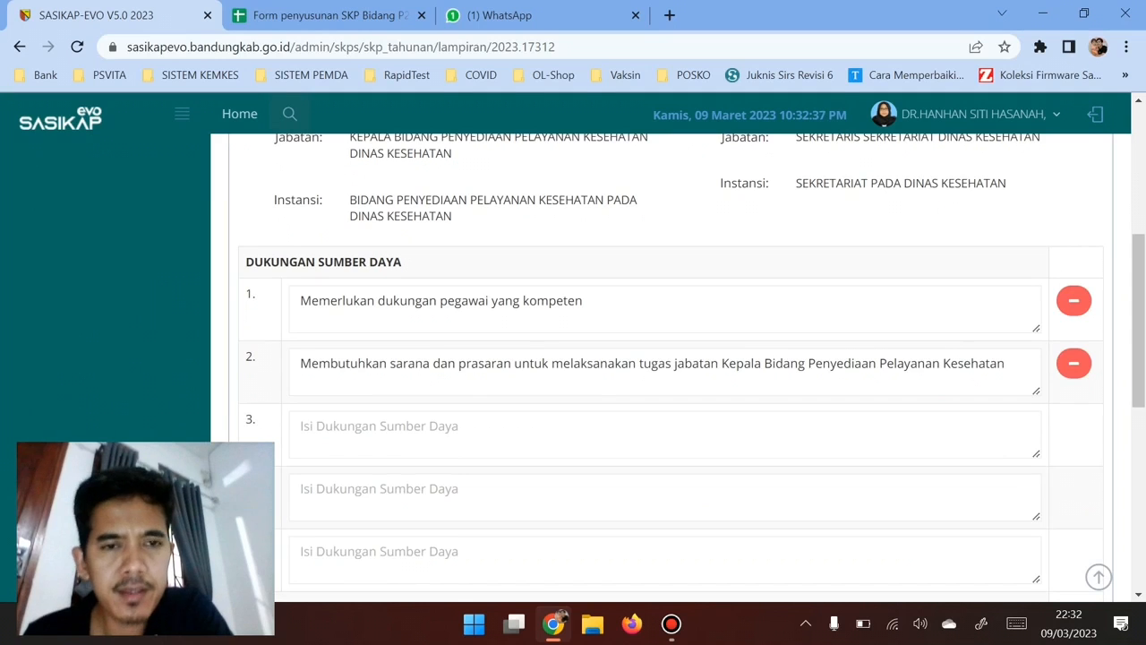
pyautogui.scroll(-1, 671, 358)
pyautogui.scroll(-4, 672, 358)
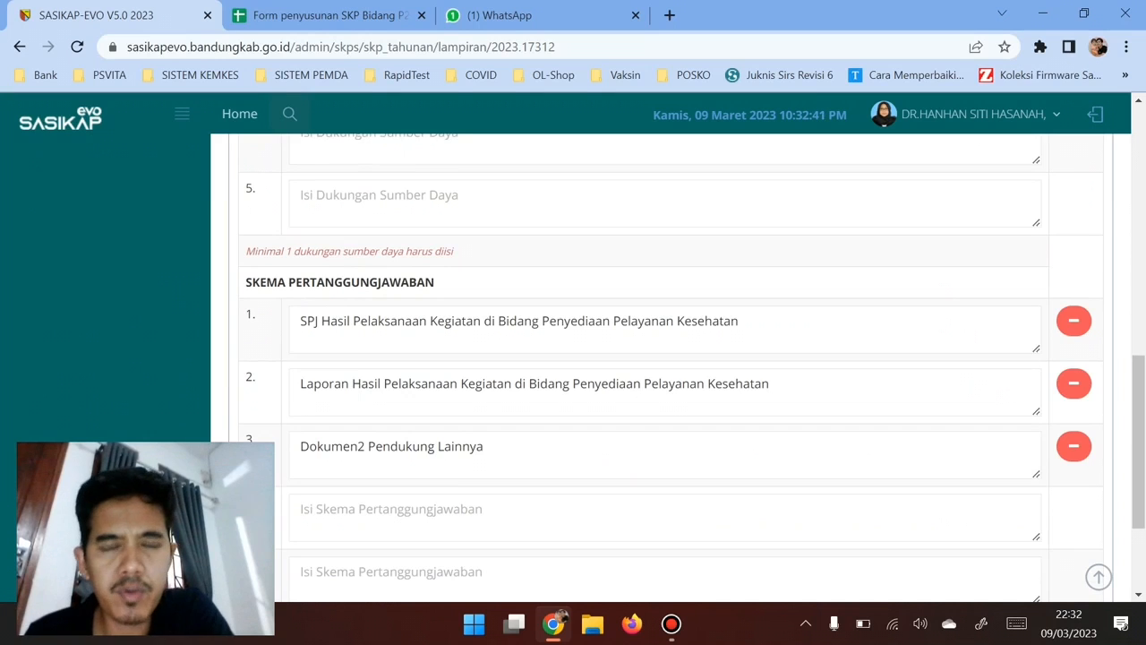
pyautogui.scroll(-1, 671, 358)
pyautogui.scroll(-1, 671, 358)
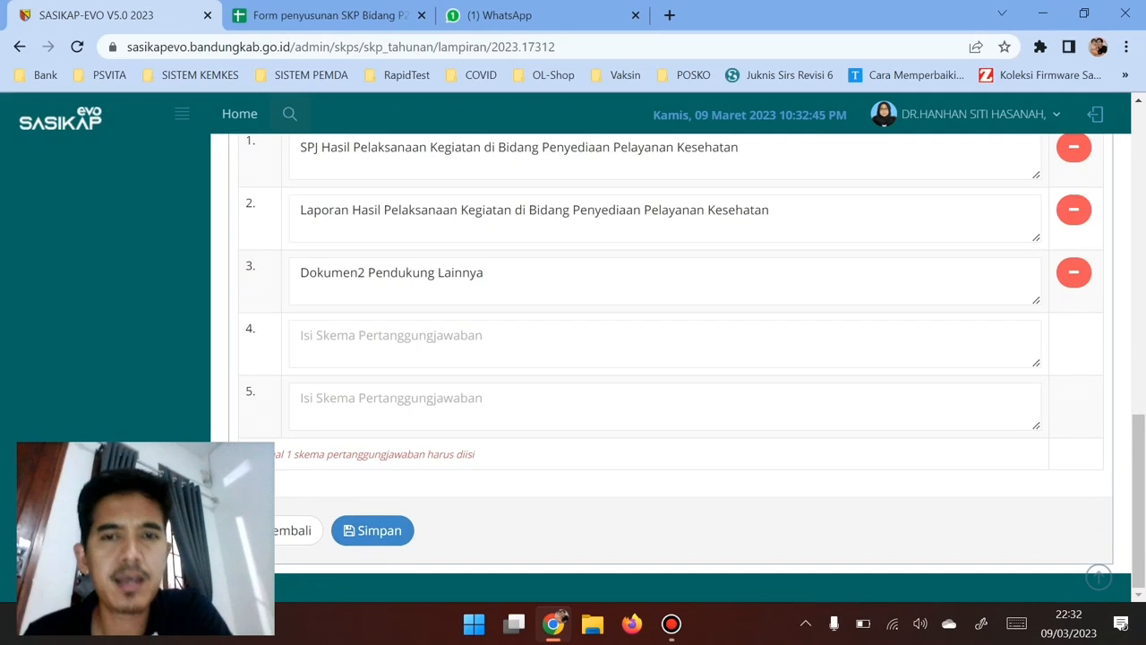
pyautogui.scroll(5, 671, 358)
pyautogui.scroll(3, 671, 358)
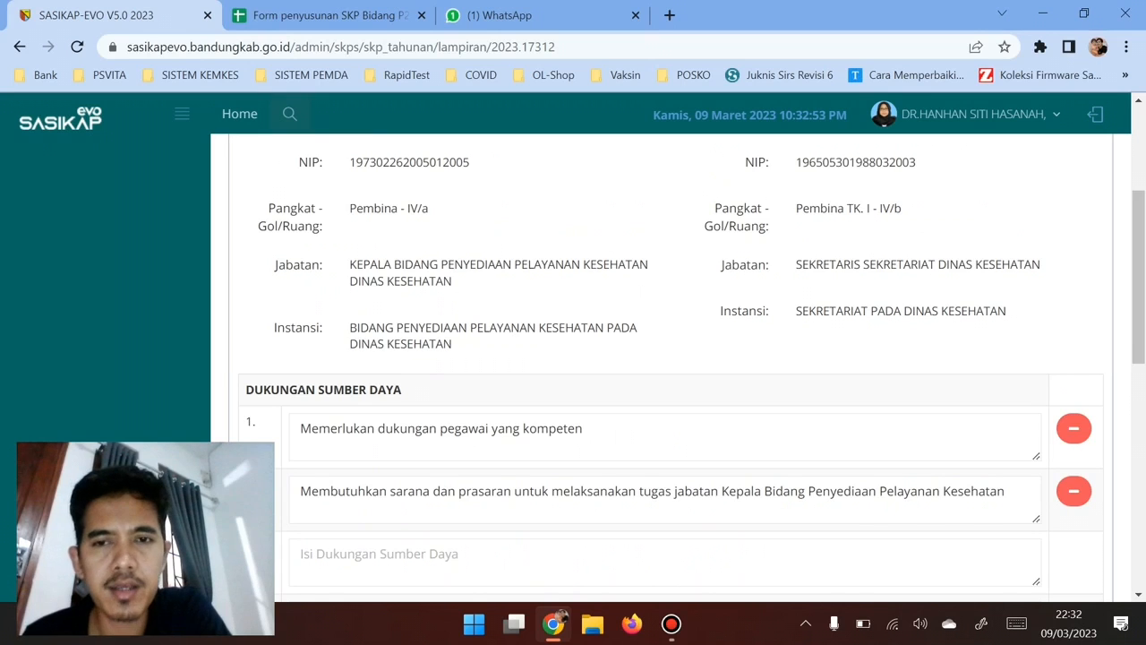
pyautogui.scroll(-2, 671, 358)
pyautogui.scroll(-5, 672, 358)
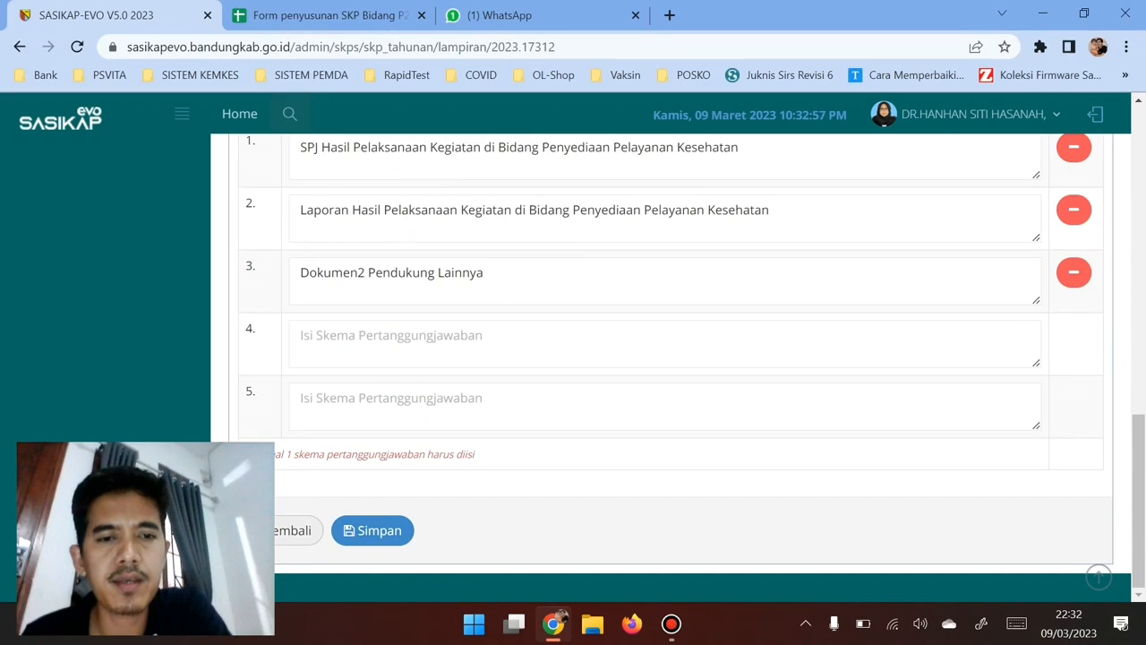
# Step: Return from the Lampiran form to SKP Tahunan and filter Daftar SKP Tahunan by the status Belum Valid
pyautogui.click(288, 530)
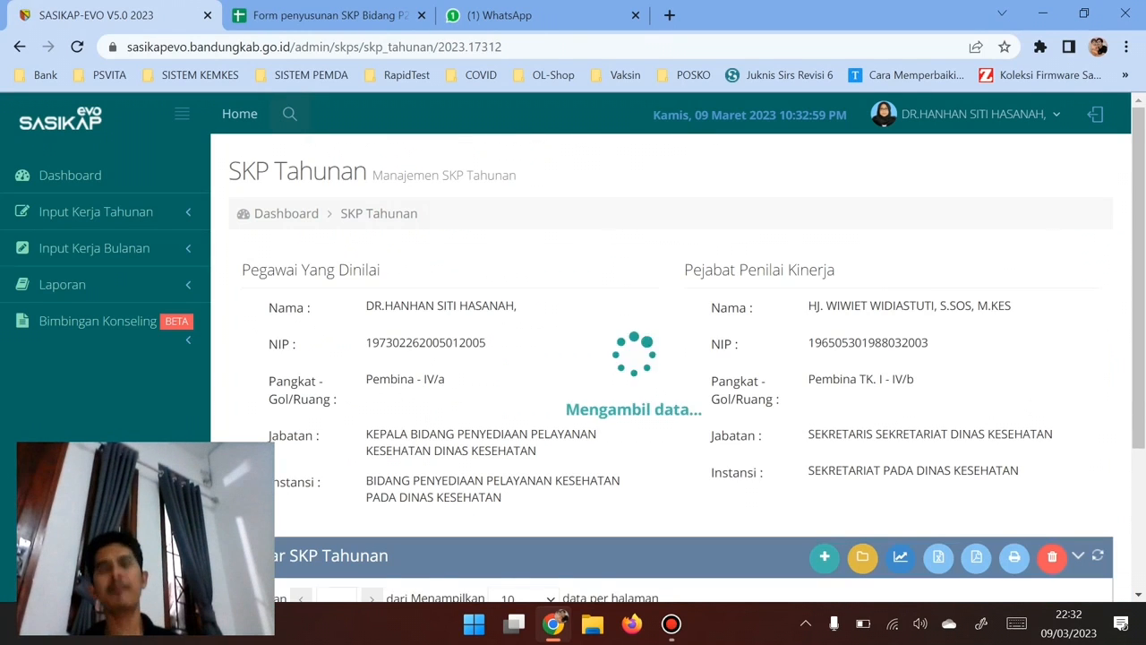
pyautogui.scroll(-3, 671, 358)
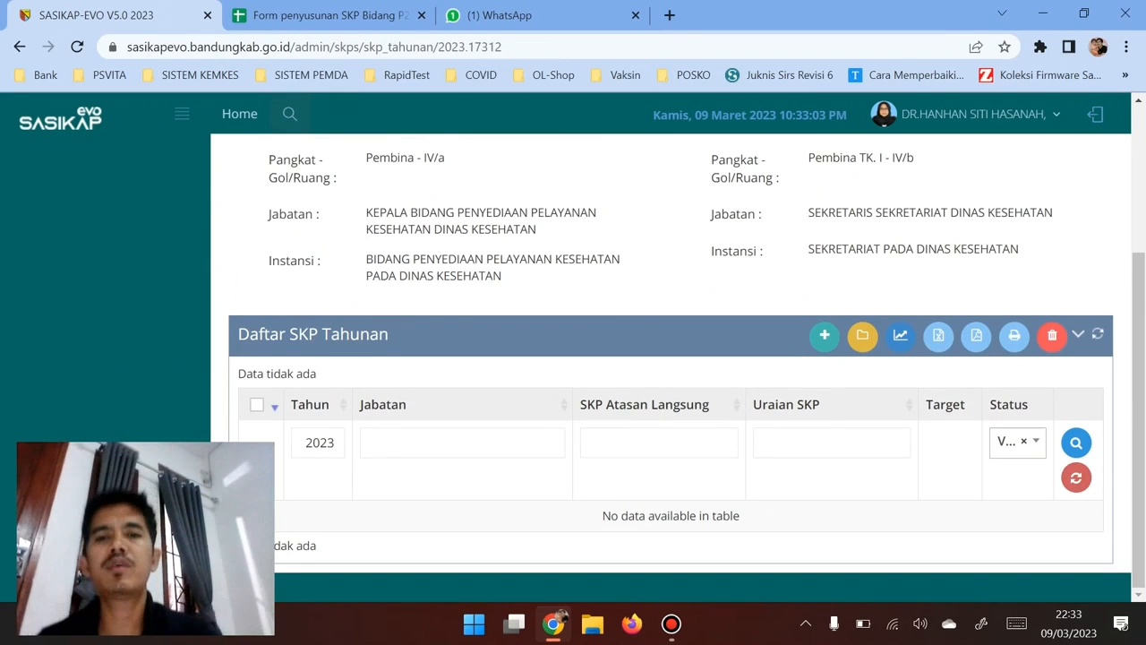
pyautogui.click(1035, 441)
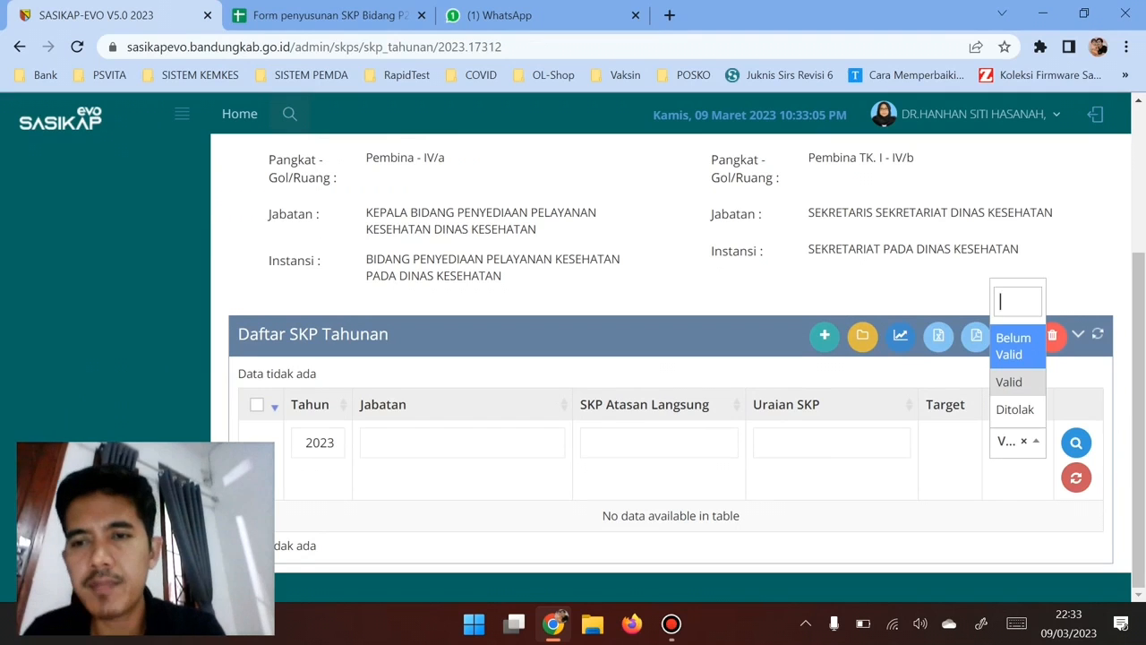
pyautogui.click(1013, 346)
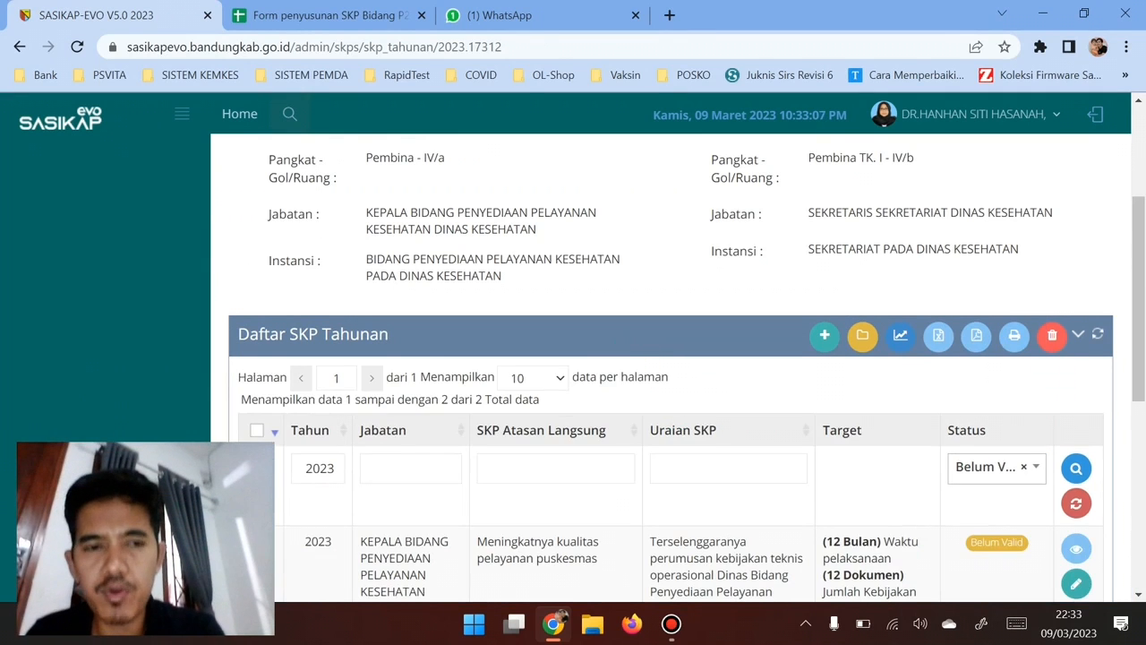
# Step: Review the Uraian SKP, Target and Status of the Belum Valid entries in Daftar SKP Tahunan
pyautogui.scroll(-2, 671, 367)
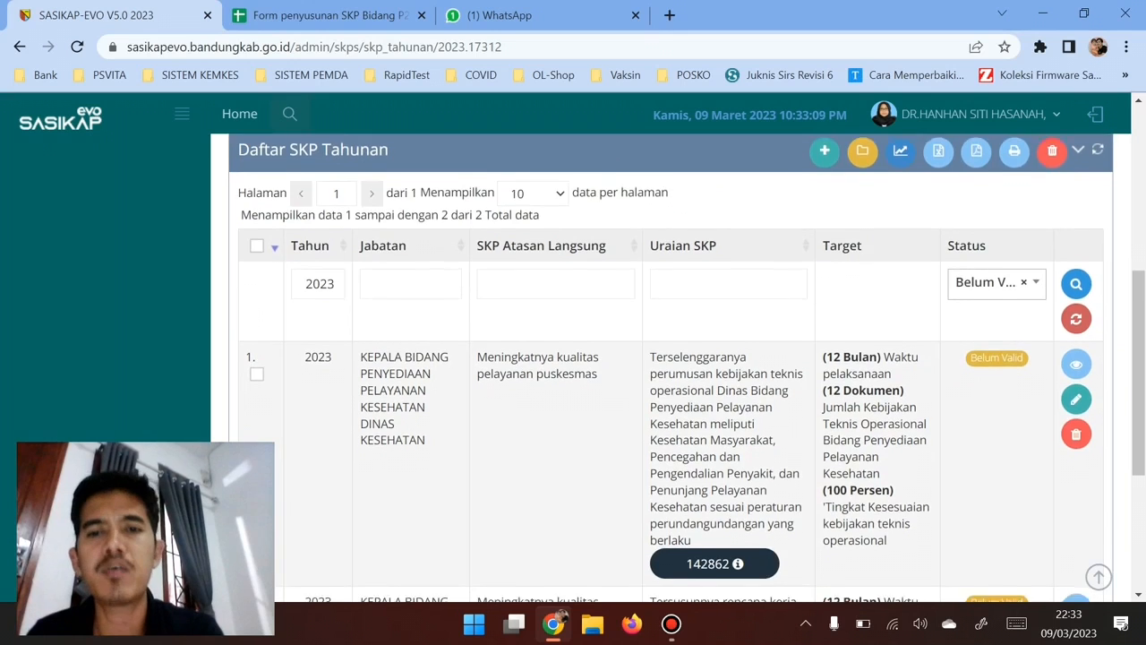
pyautogui.scroll(-1, 671, 367)
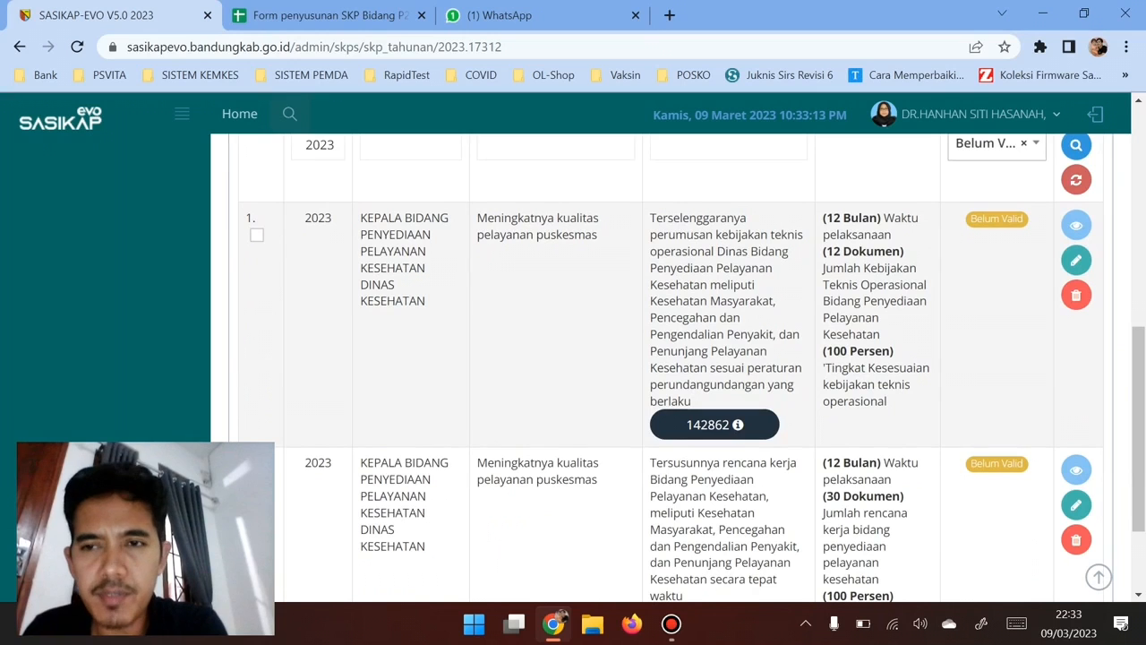
pyautogui.scroll(2, 670, 371)
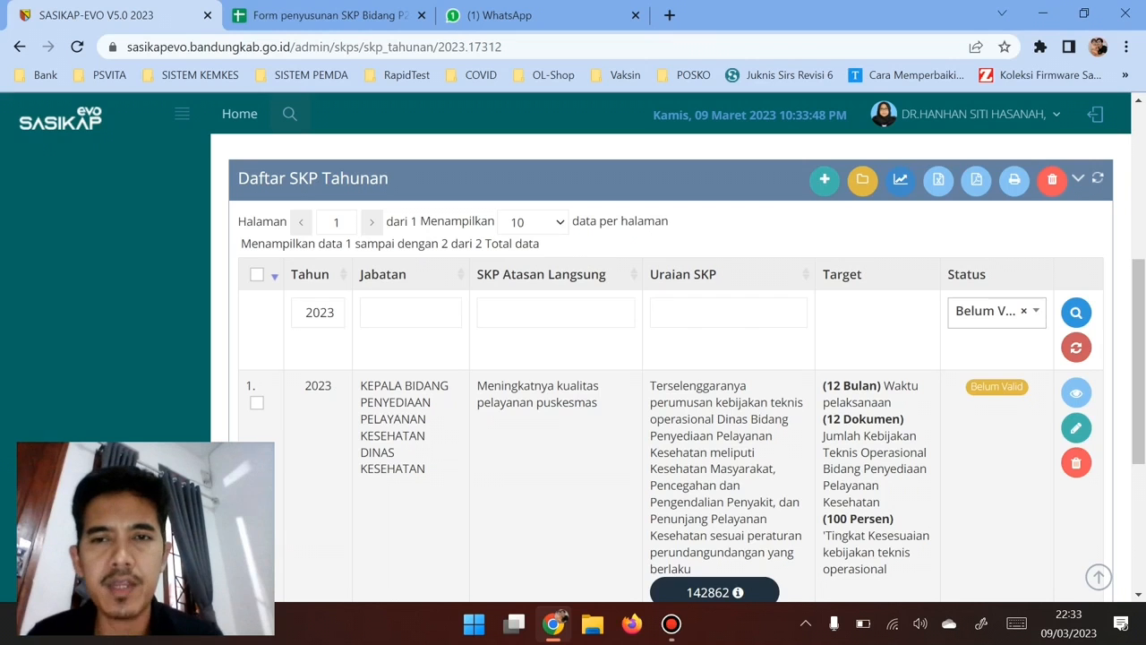
pyautogui.scroll(5, 672, 367)
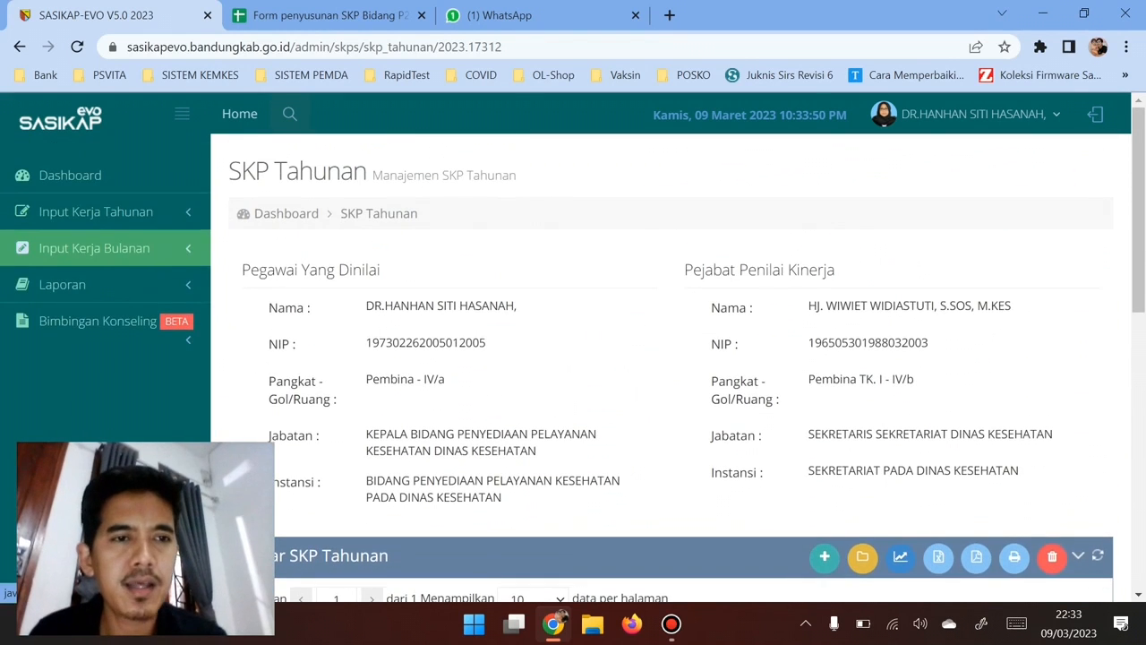
pyautogui.click(101, 288)
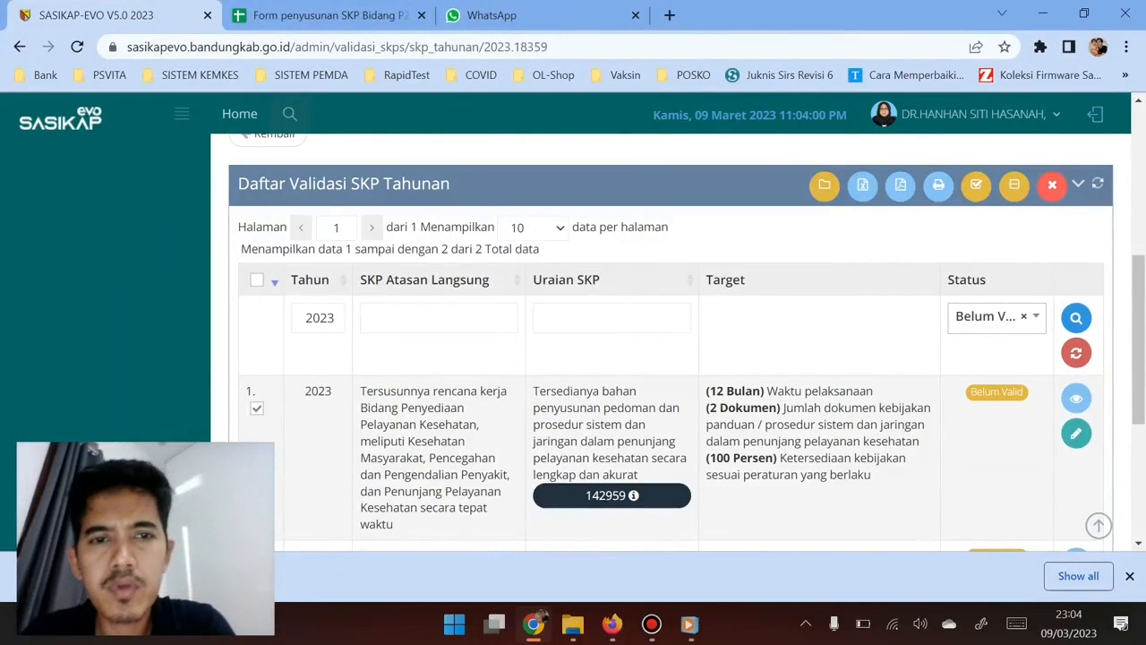
# Step: Open SKP Tahunan under Input Kerja Tahunan and filter its list by the status Belum Valid
pyautogui.scroll(4, 670, 342)
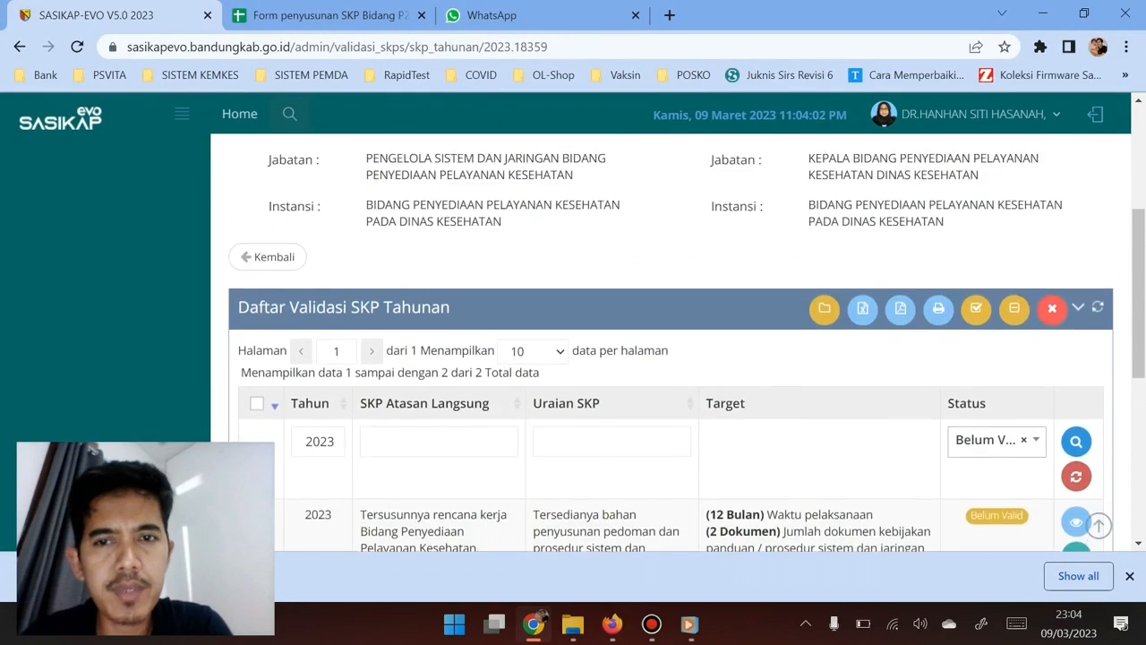
pyautogui.scroll(1, 671, 342)
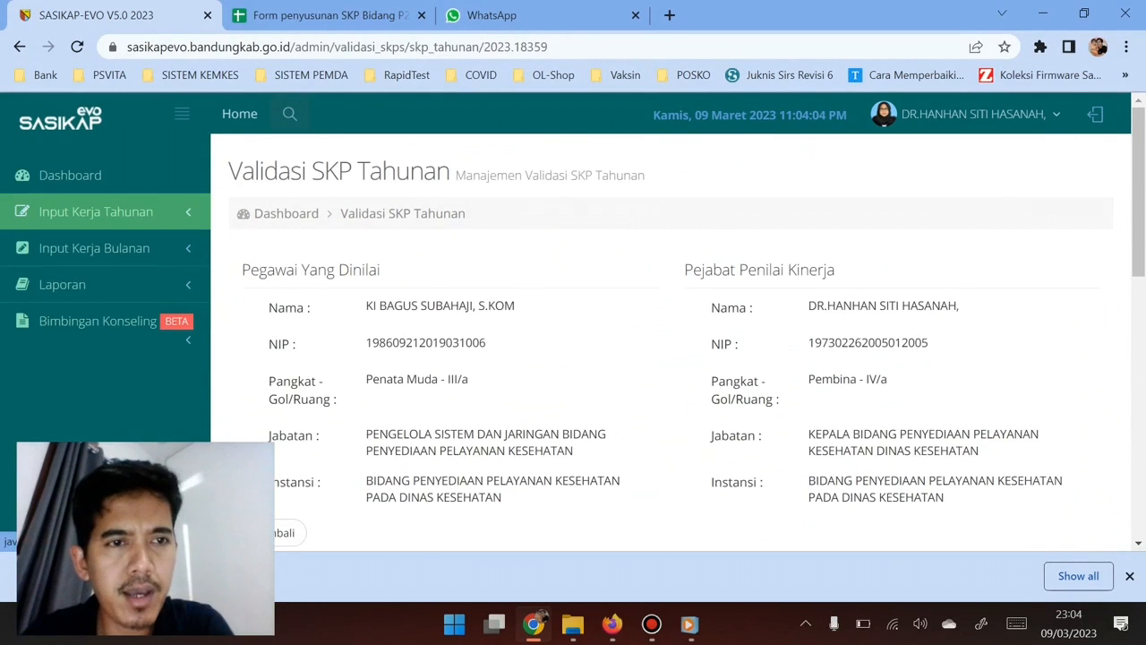
pyautogui.click(96, 211)
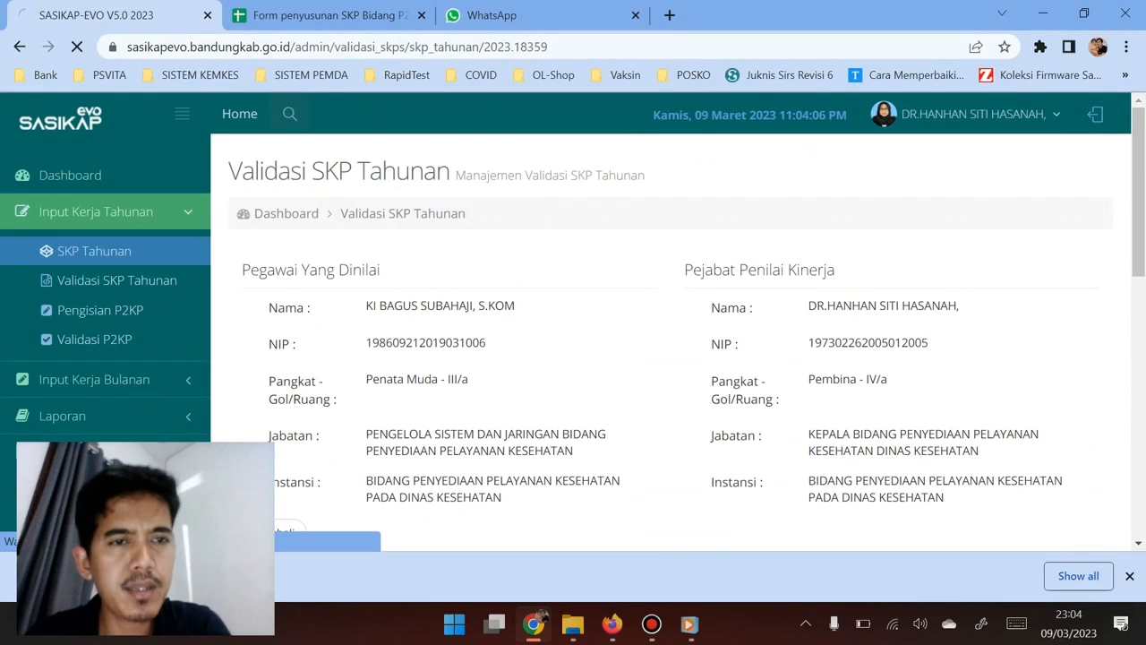
pyautogui.click(94, 250)
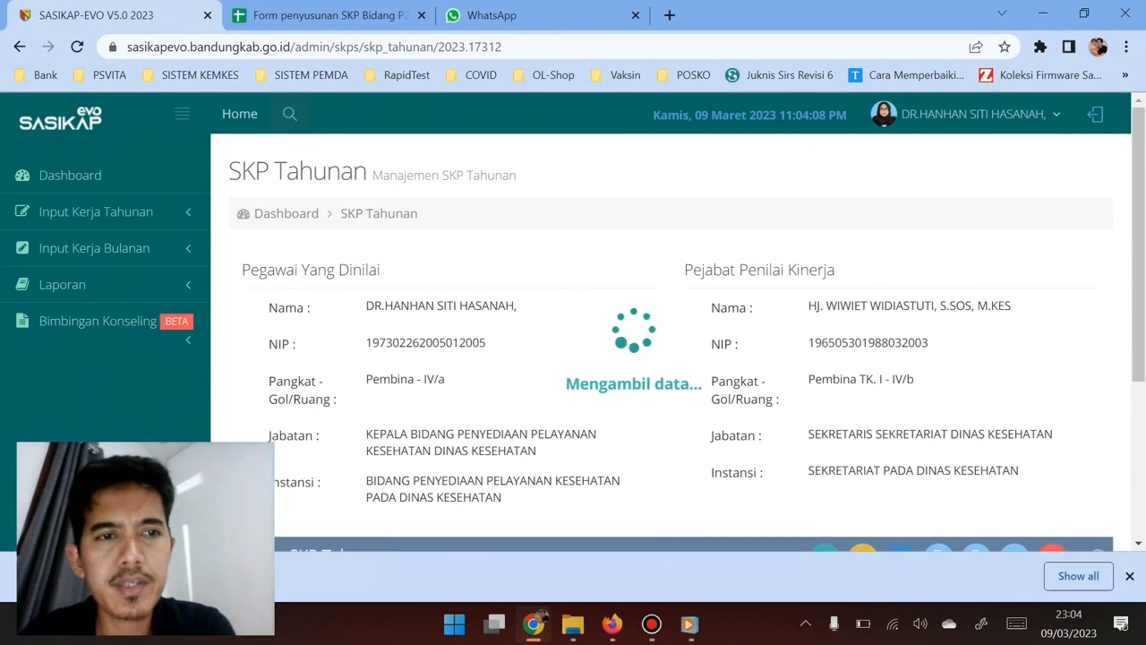
pyautogui.scroll(-3, 671, 340)
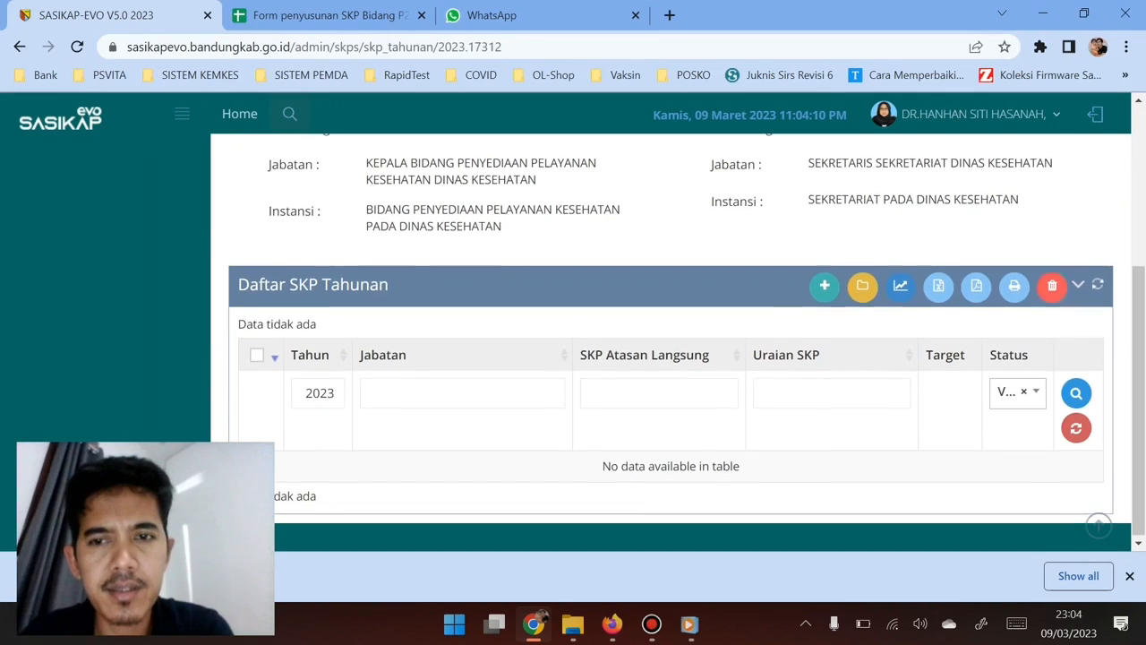
pyautogui.click(1023, 392)
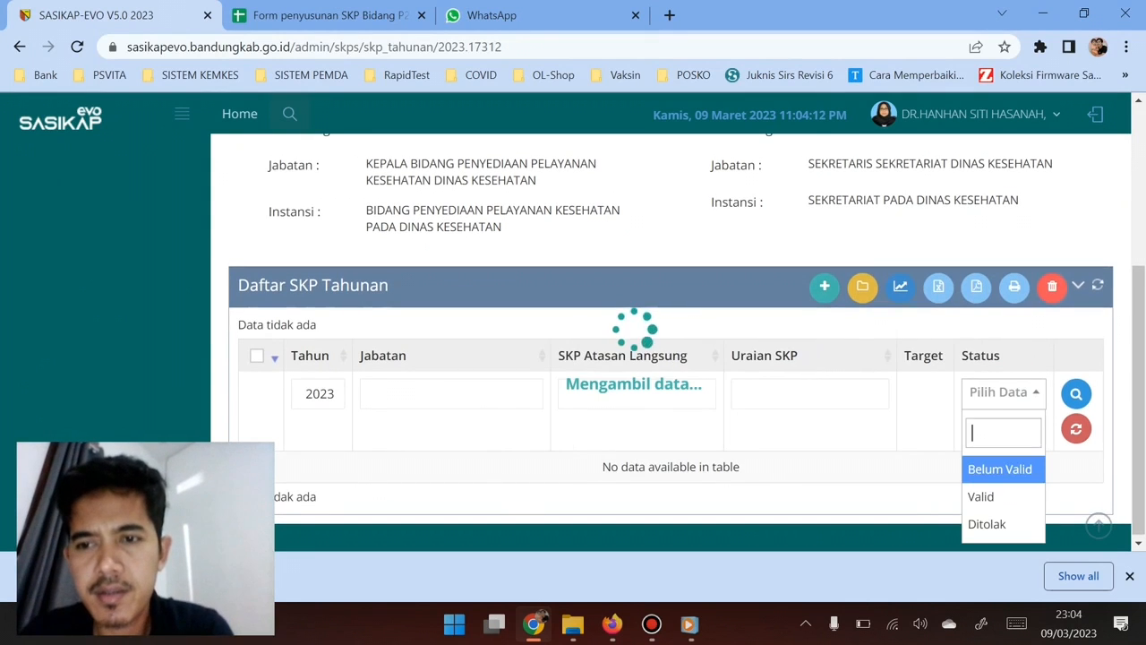
pyautogui.click(1000, 469)
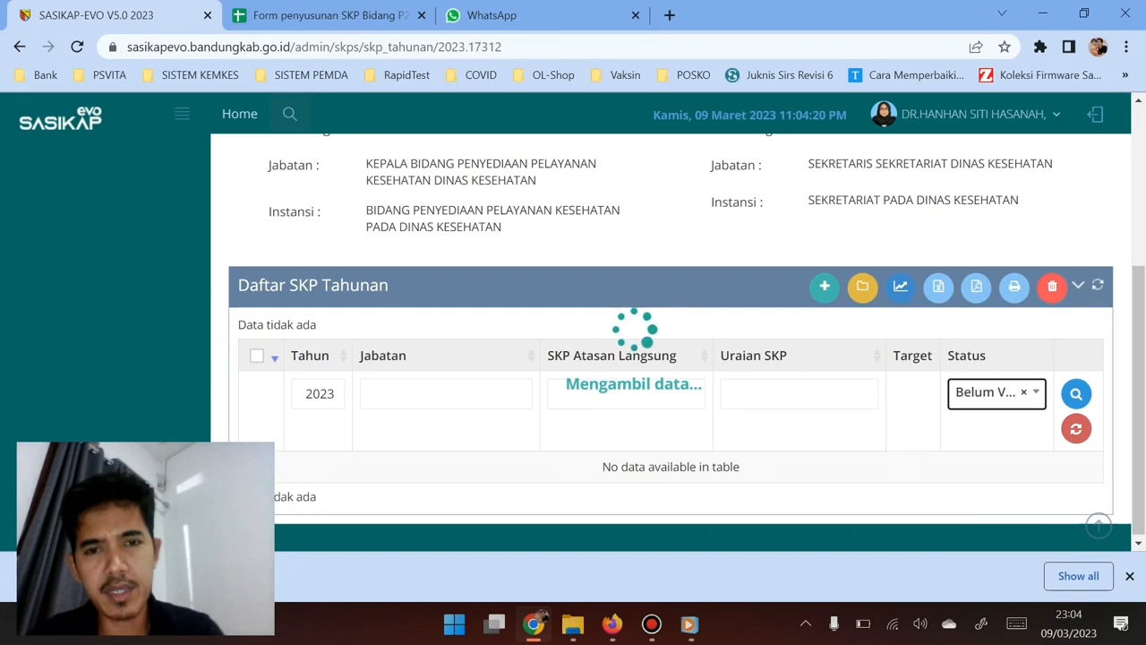
# Step: Examine the Pegawai Yang Dinilai and Pejabat Penilai Kinerja details together with the Belum Valid annual SKP entries
pyautogui.scroll(1, 671, 340)
pyautogui.scroll(1, 670, 340)
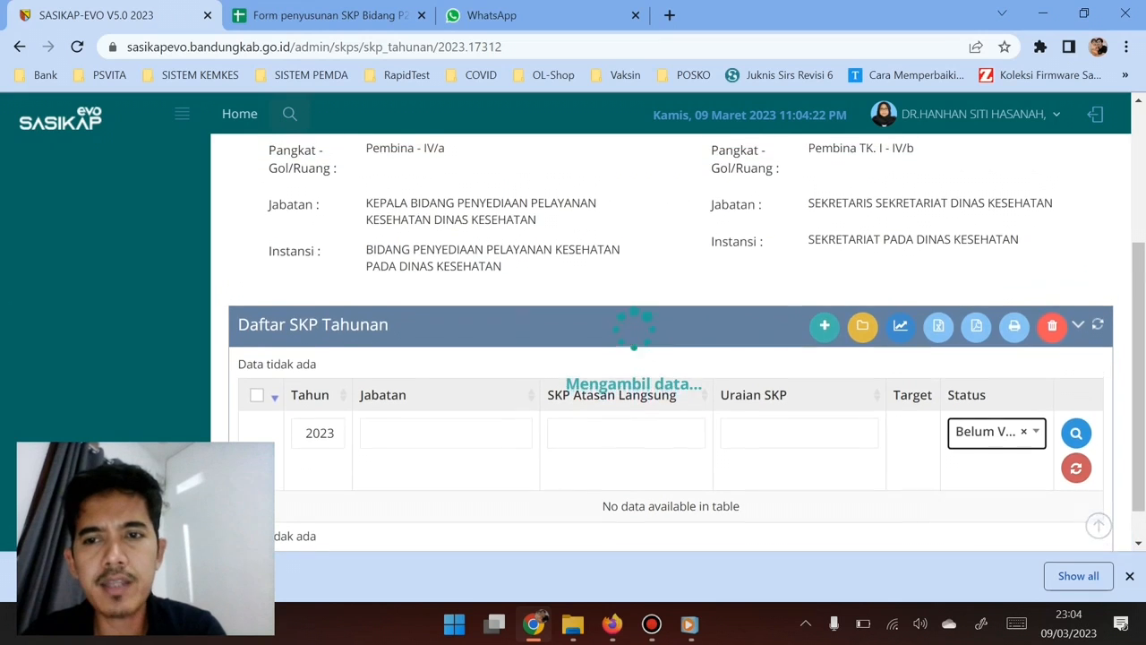
pyautogui.scroll(1, 670, 340)
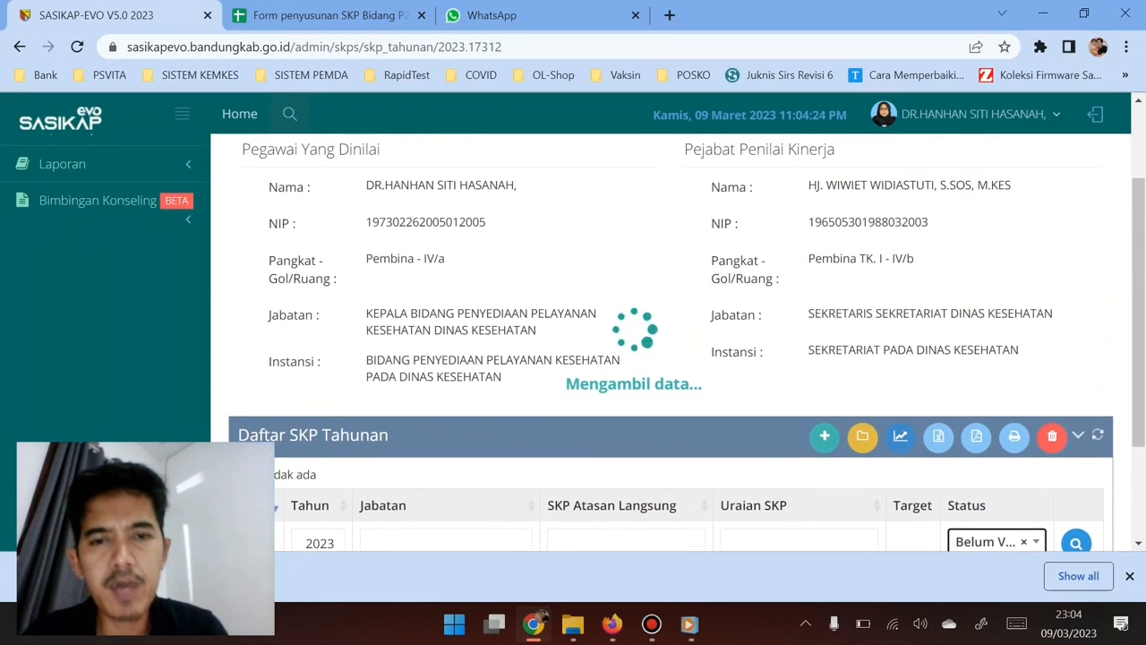
pyautogui.scroll(1, 671, 340)
pyautogui.scroll(-3, 671, 341)
pyautogui.scroll(-1, 670, 340)
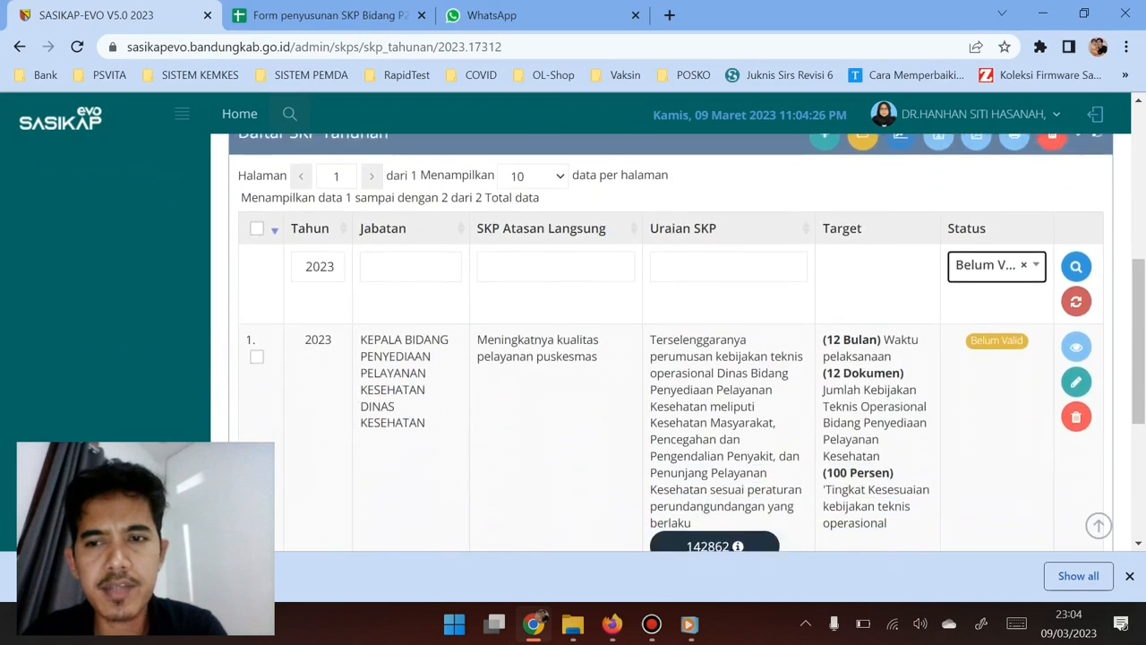
pyautogui.scroll(2, 670, 340)
pyautogui.scroll(-3, 671, 341)
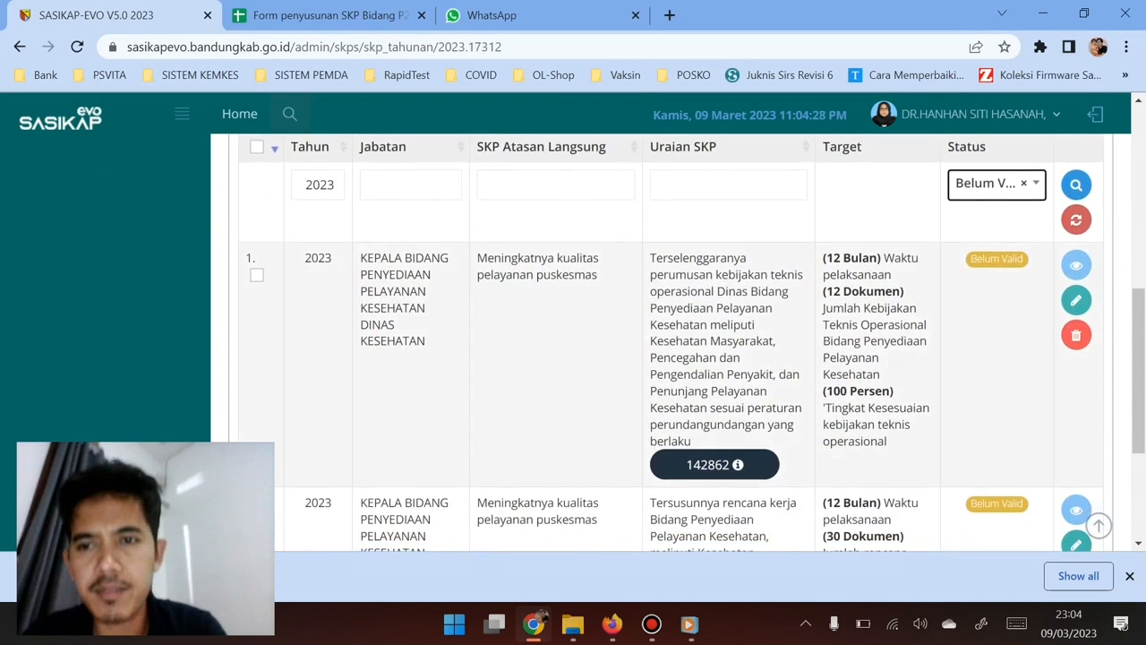
# Step: Open Validasi SKP Tahunan under Input Kerja Tahunan and check the listed employee's Rencana Kerja count
pyautogui.scroll(5, 671, 340)
pyautogui.click(96, 211)
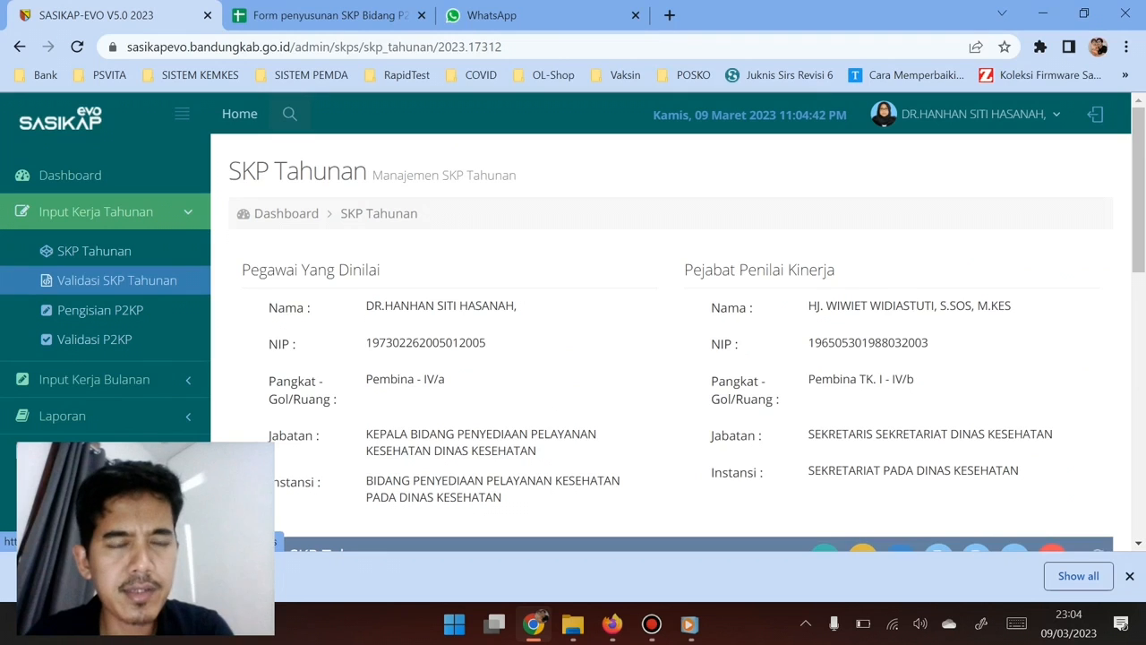
pyautogui.click(117, 281)
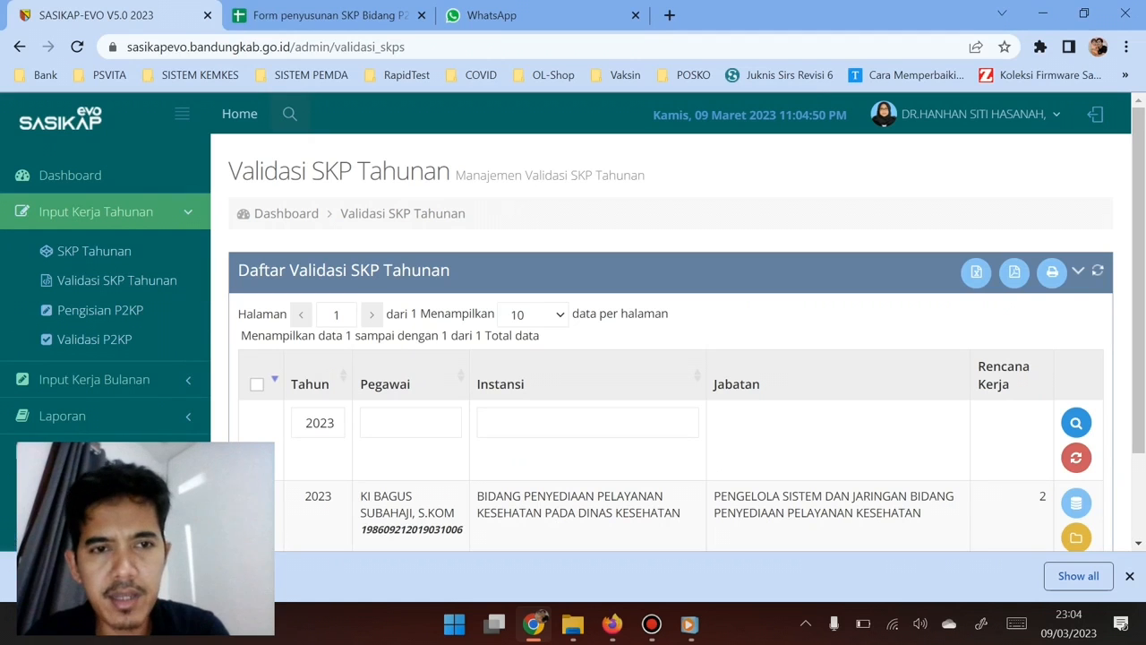
pyautogui.scroll(-1, 573, 329)
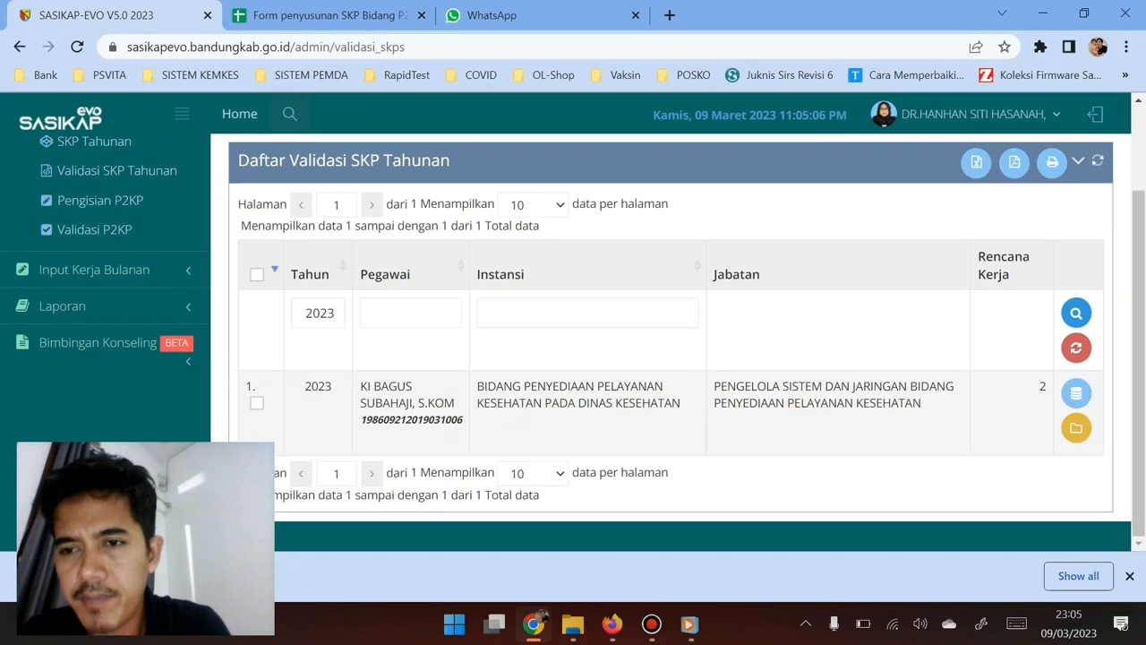
pyautogui.doubleClick(1042, 387)
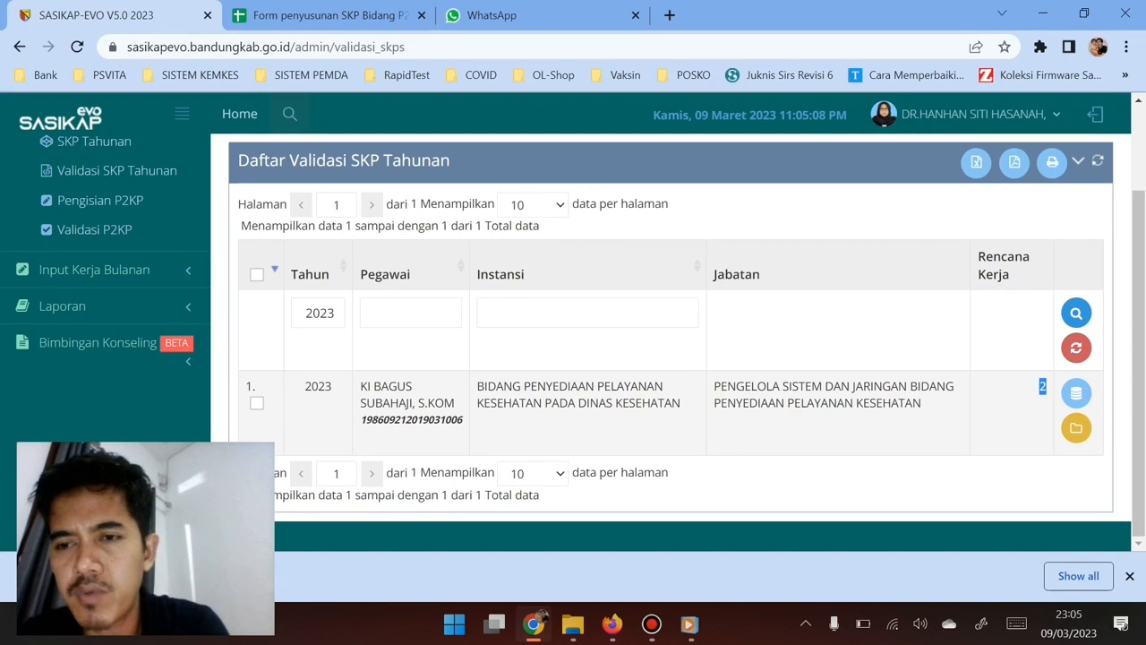
pyautogui.click(1042, 387)
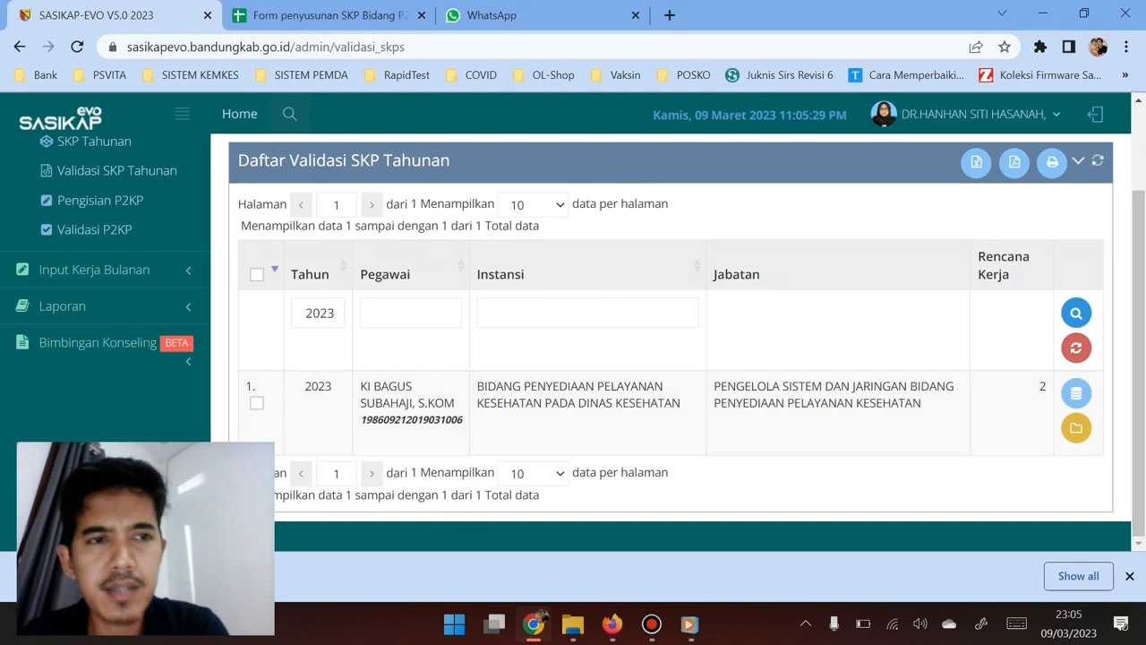
pyautogui.scroll(2, 107, 275)
pyautogui.click(108, 212)
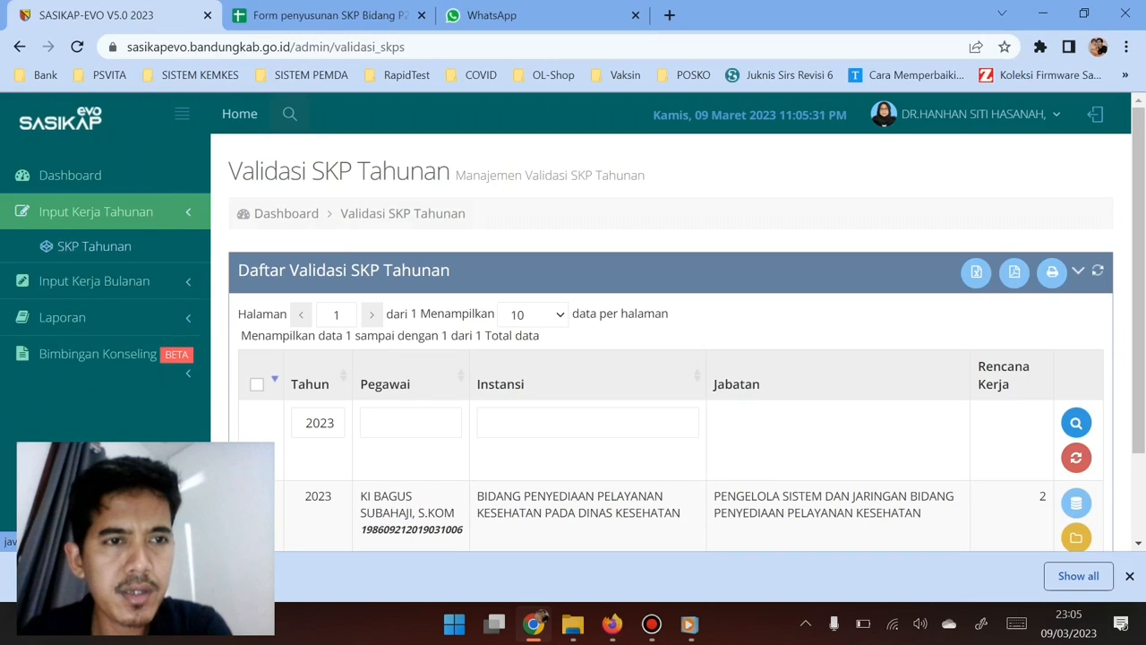
pyautogui.click(107, 213)
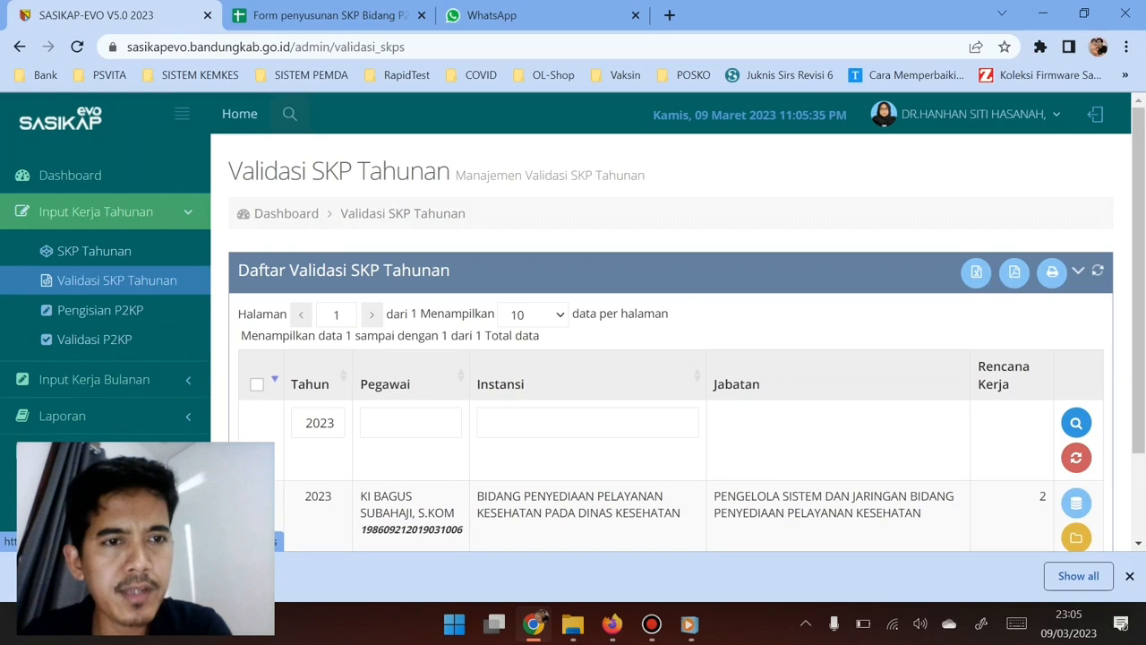
# Step: Open the listed employee's annual SKP for validation and filter Daftar Validasi SKP Tahunan by the status Belum Valid
pyautogui.scroll(-2, 573, 330)
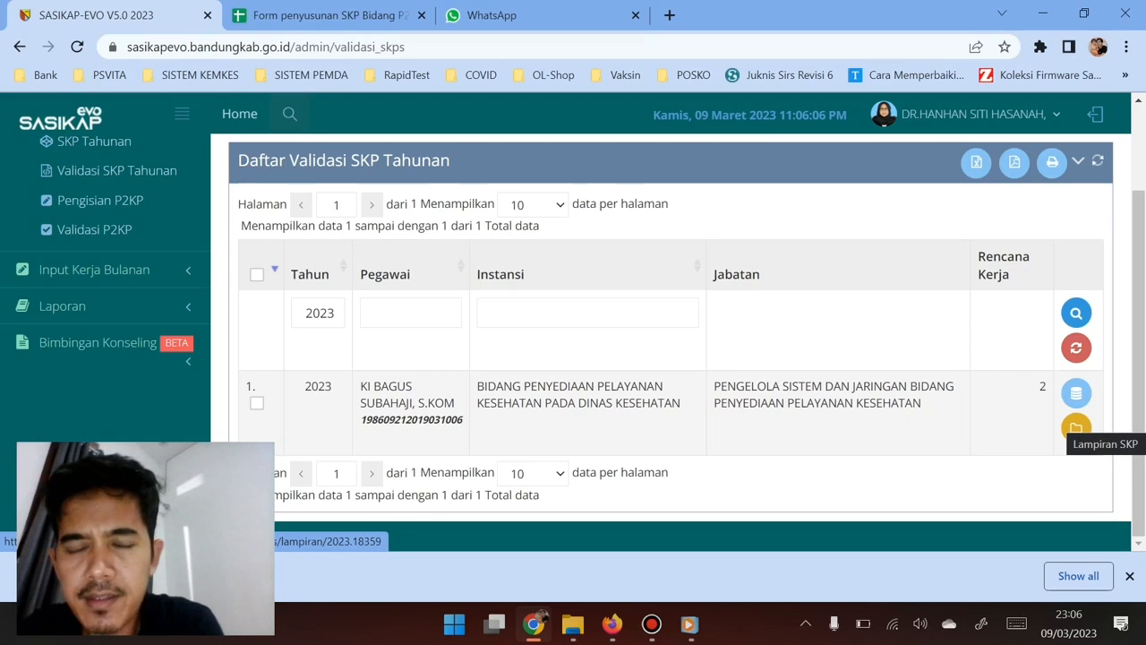
pyautogui.click(1075, 427)
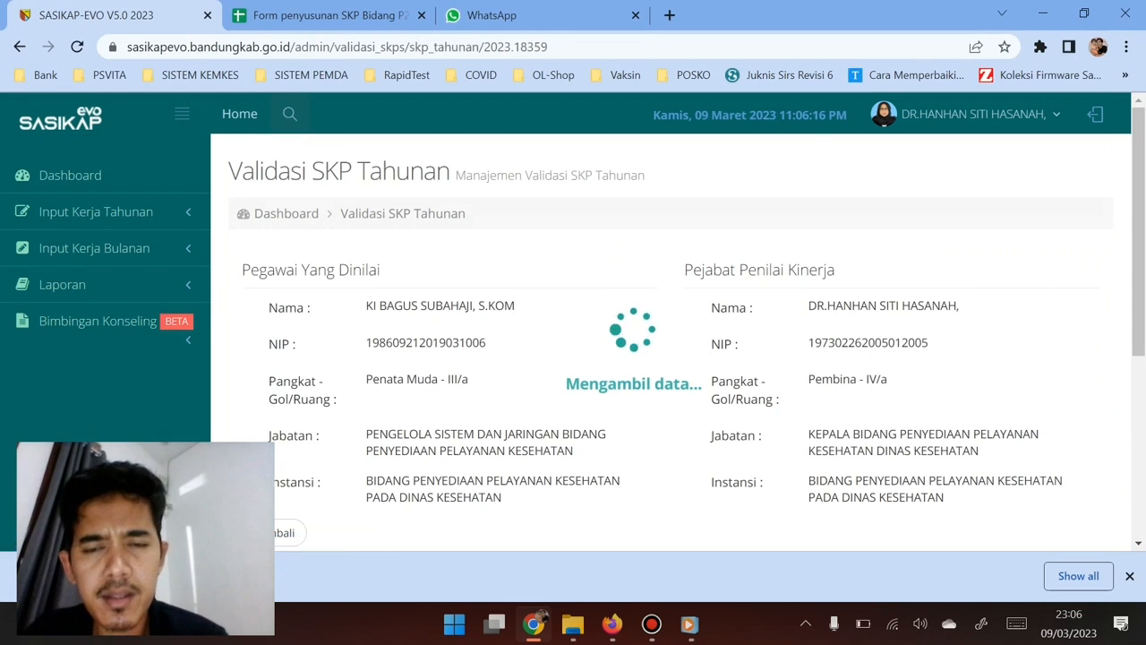
pyautogui.scroll(-4, 670, 340)
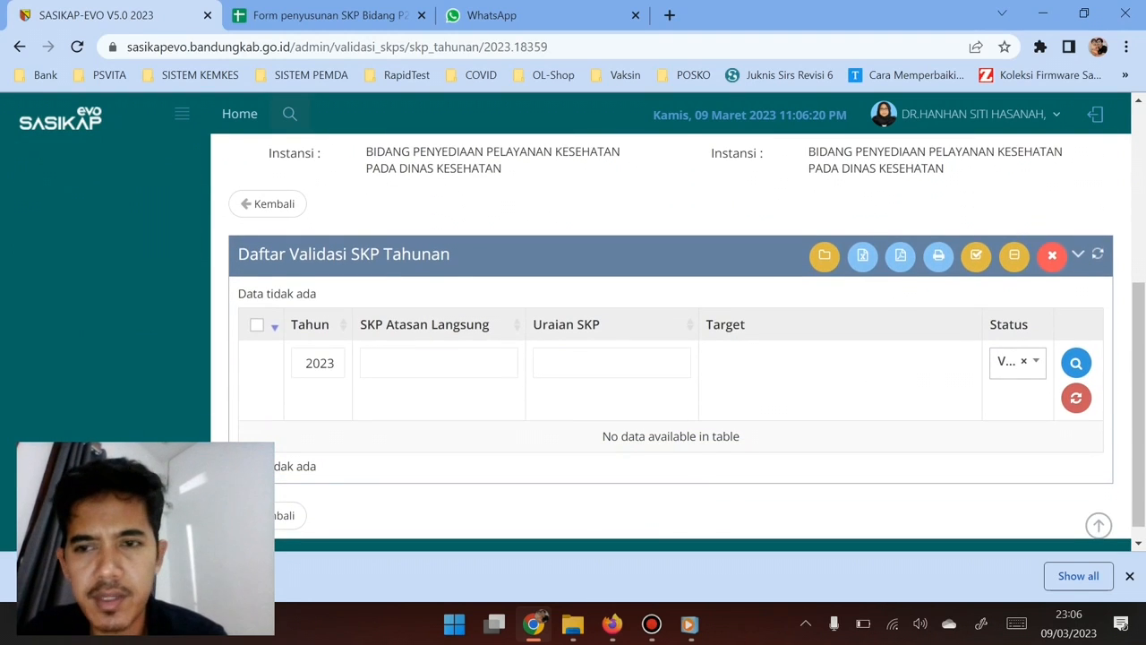
pyautogui.click(1011, 361)
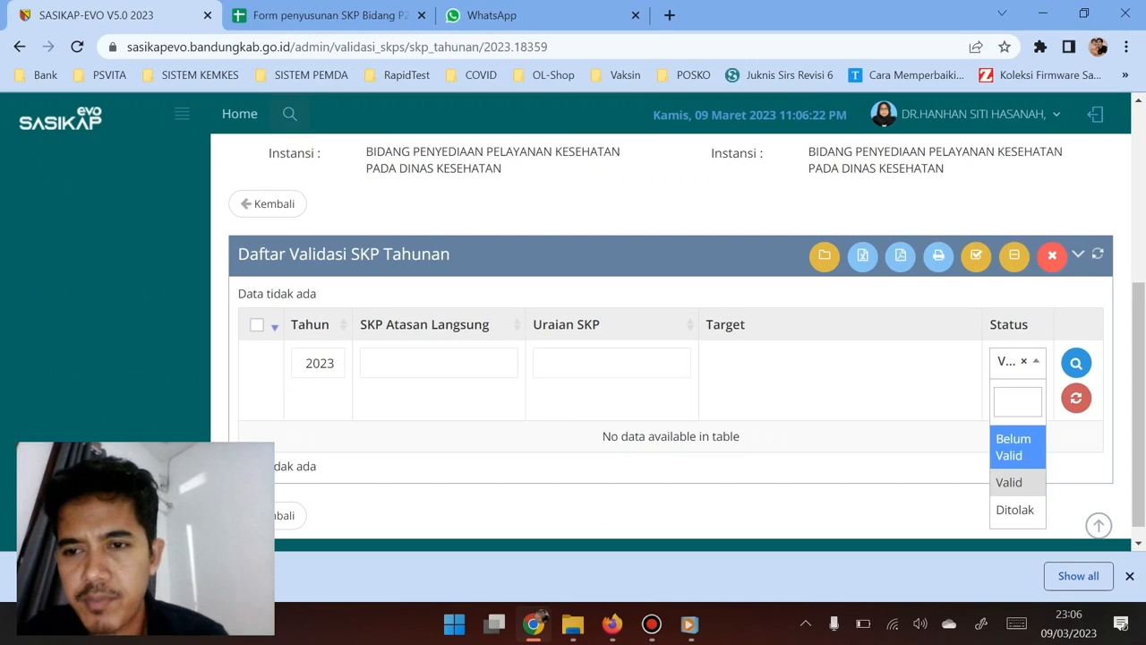
pyautogui.press('Return')
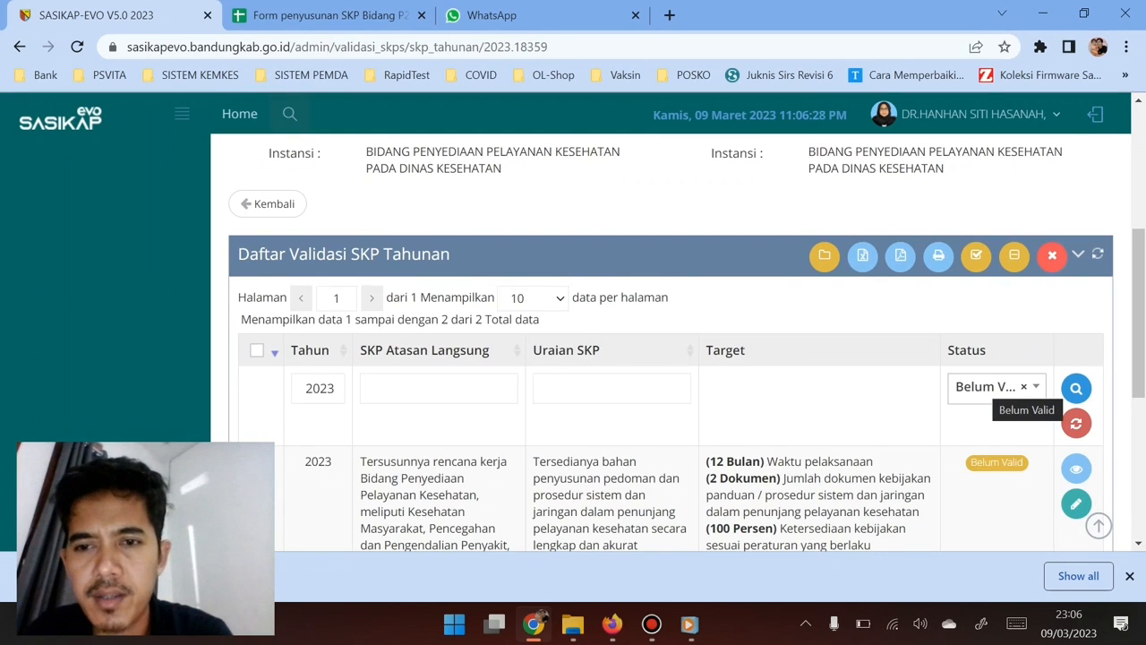
# Step: Review the employee's Belum Valid SKP entries and the assessed employee and assessor details in Validasi SKP Tahunan
pyautogui.scroll(-3, 671, 342)
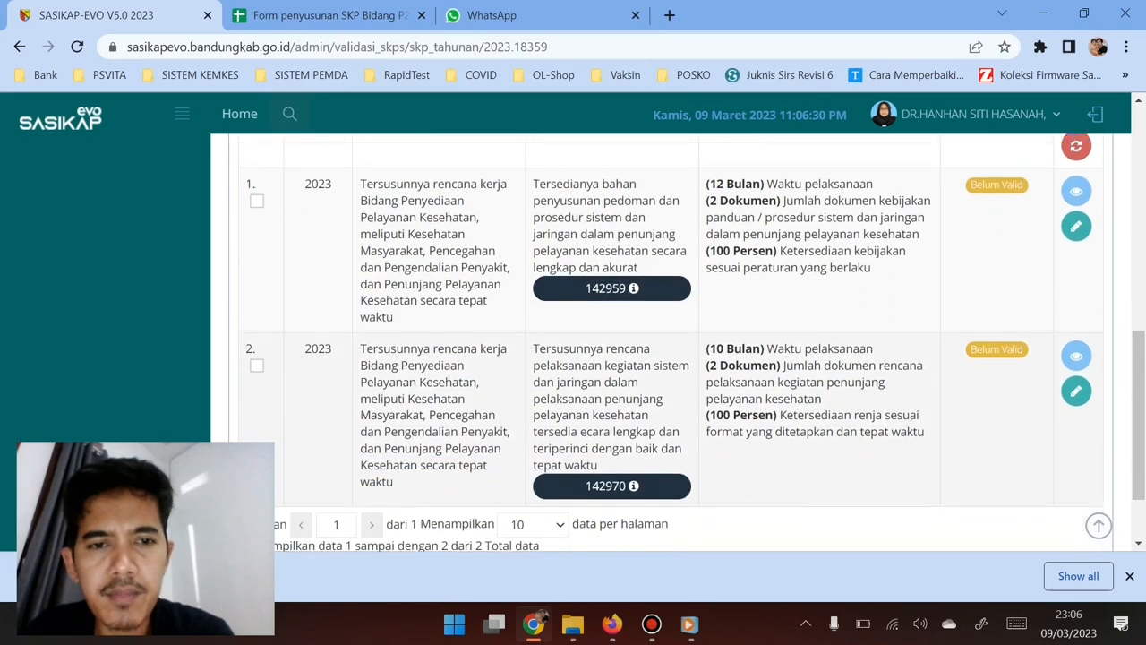
pyautogui.scroll(4, 671, 342)
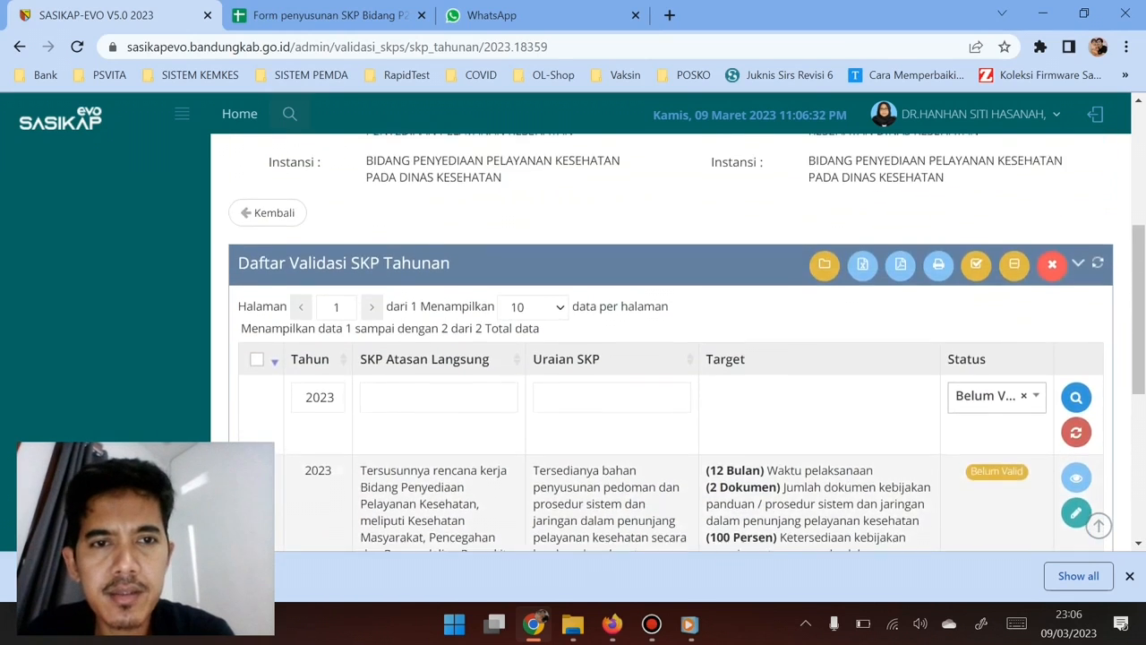
pyautogui.scroll(3, 671, 342)
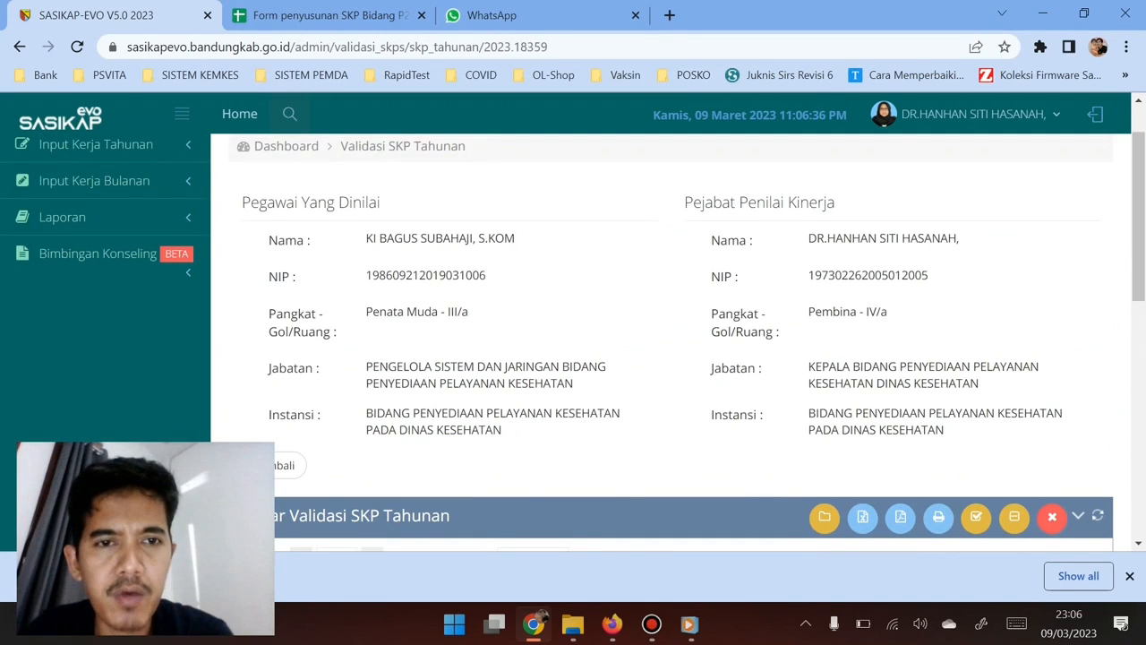
# Step: Check the assessed employee and assessor details, then review the descriptions and targets of the Belum Valid annual SKP entries
pyautogui.moveTo(365, 238); pyautogui.dragTo(516, 240)
pyautogui.scroll(-1, 537, 247)
pyautogui.click(555, 251)
pyautogui.scroll(1, 555, 250)
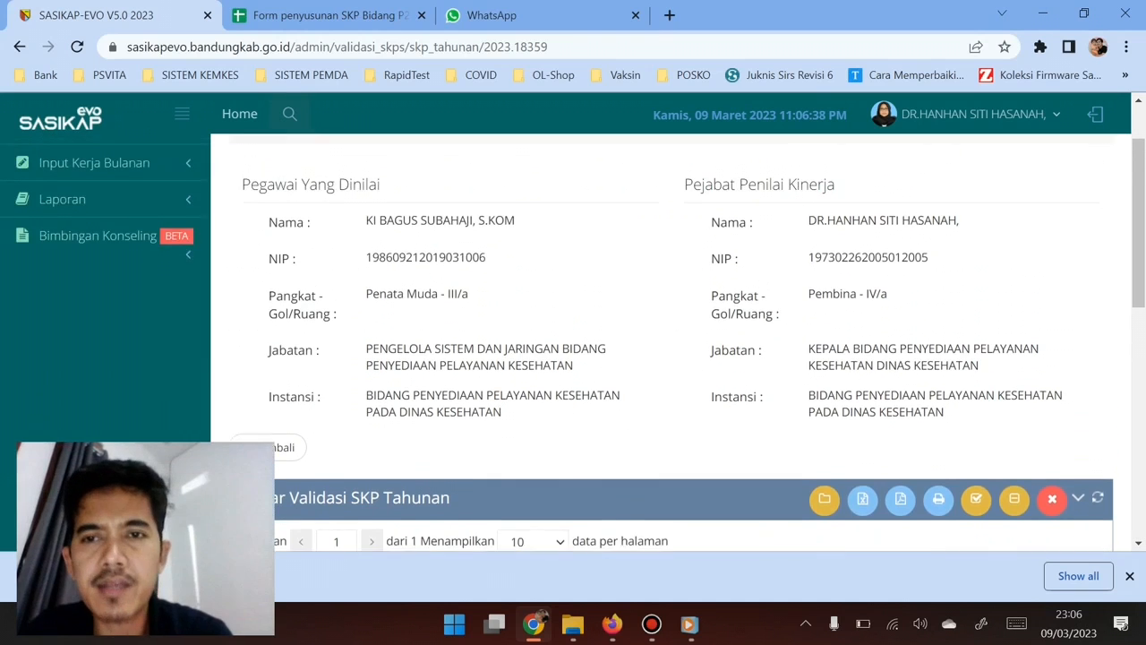
pyautogui.scroll(-4, 671, 340)
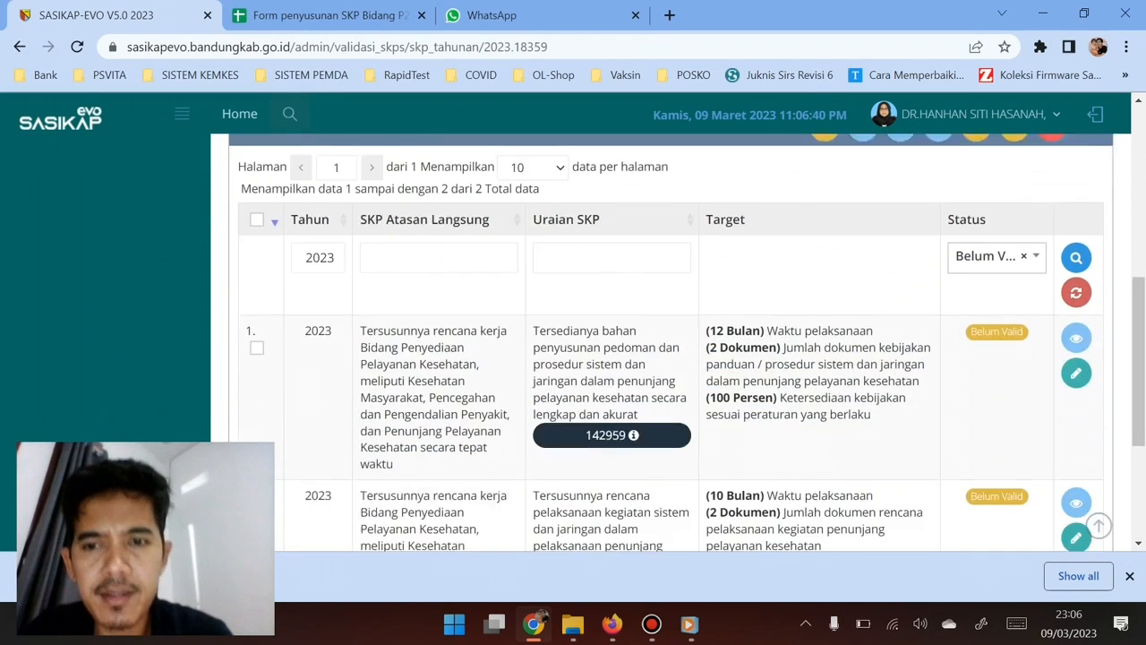
pyautogui.scroll(-1, 671, 340)
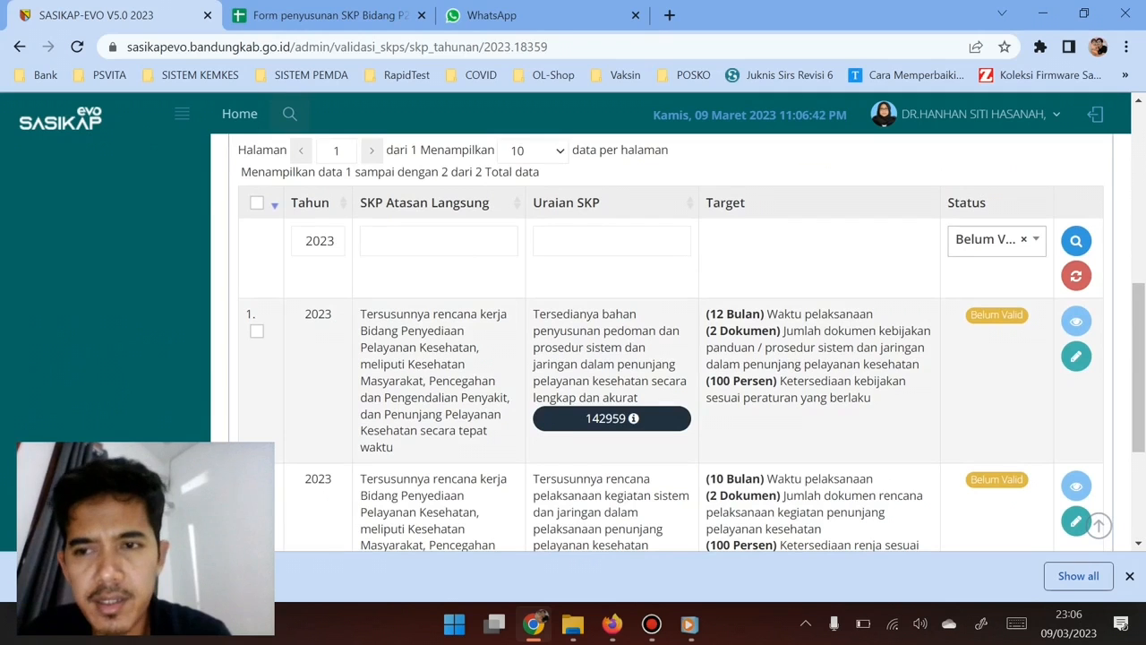
pyautogui.scroll(2, 671, 340)
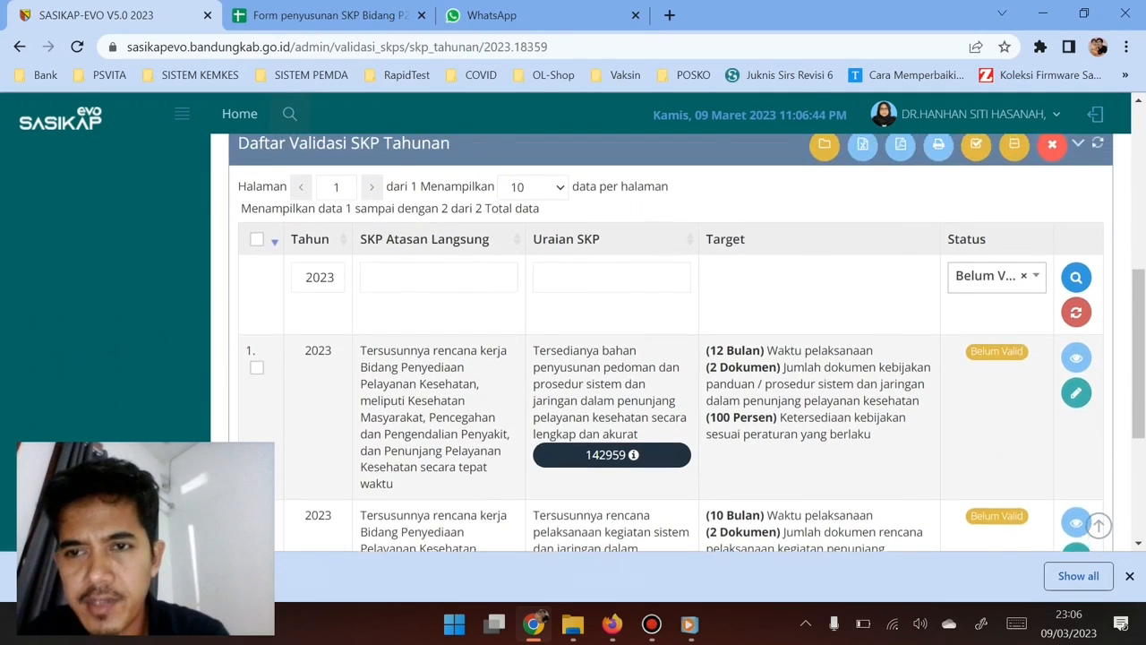
pyautogui.scroll(-3, 671, 340)
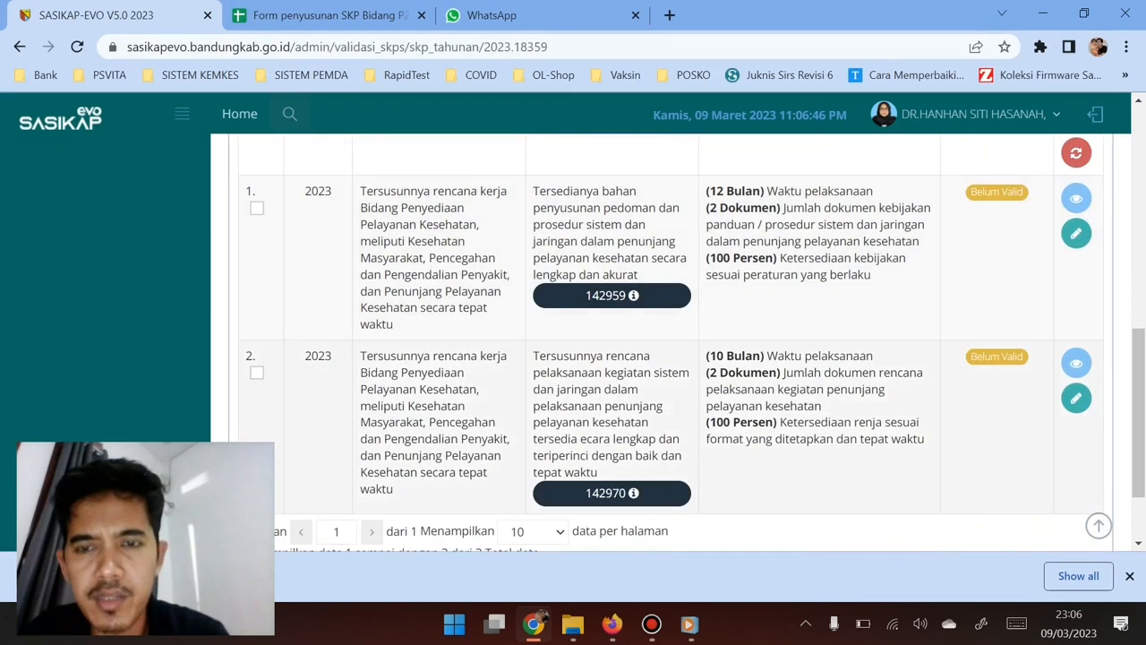
pyautogui.scroll(2, 671, 340)
pyautogui.scroll(1, 671, 340)
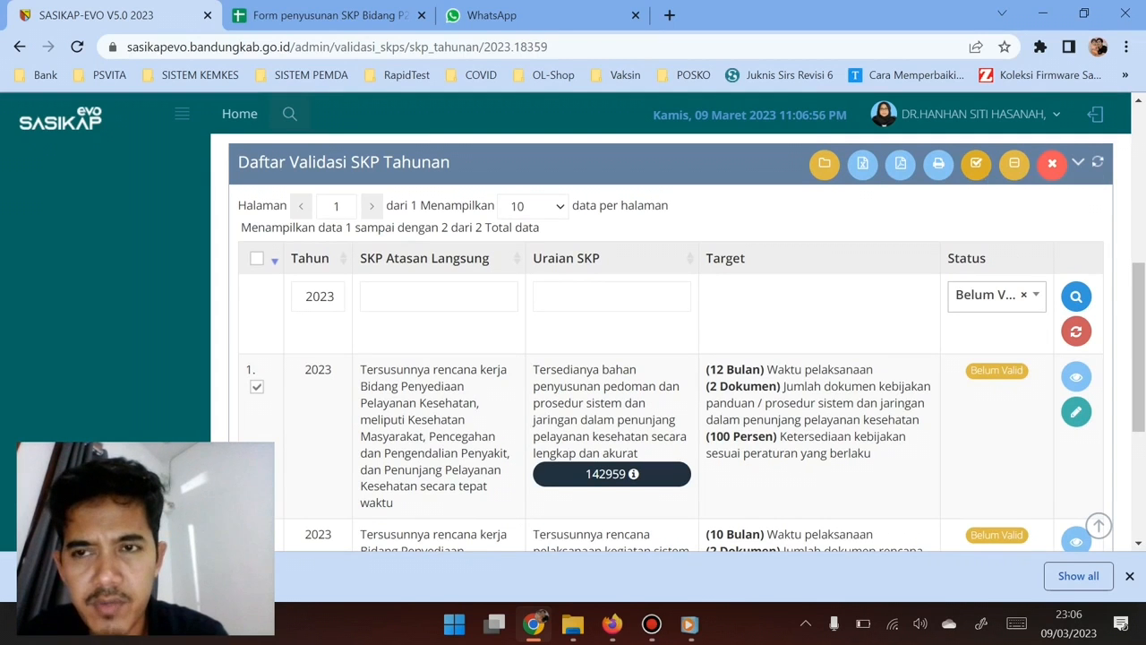
pyautogui.scroll(-3, 671, 340)
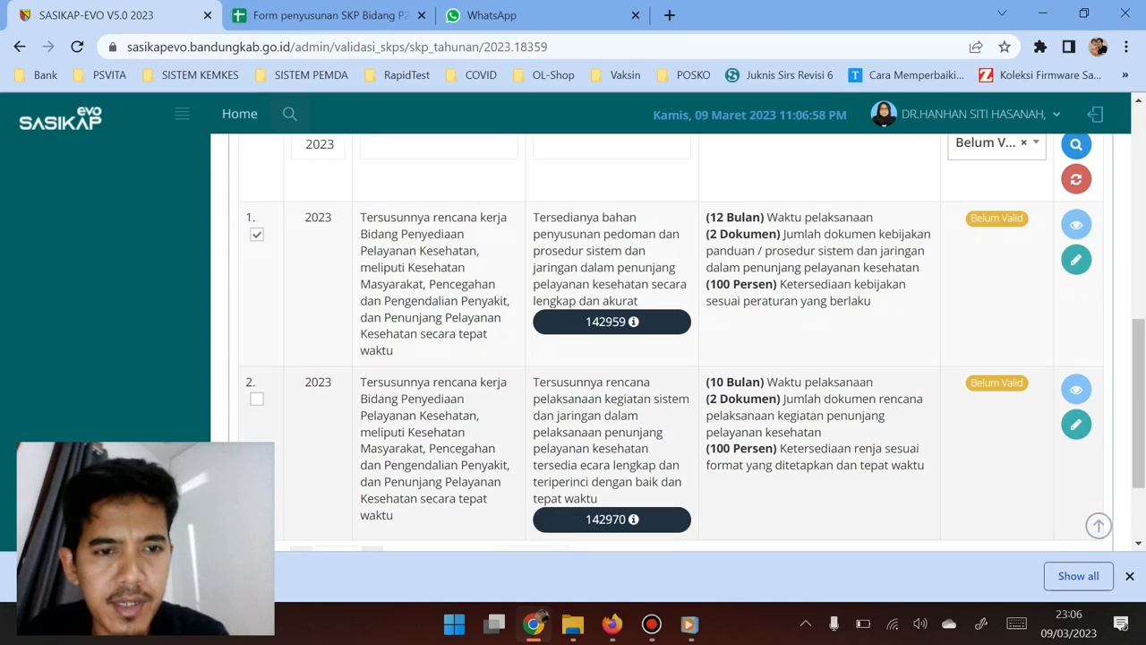
pyautogui.scroll(-1, 671, 358)
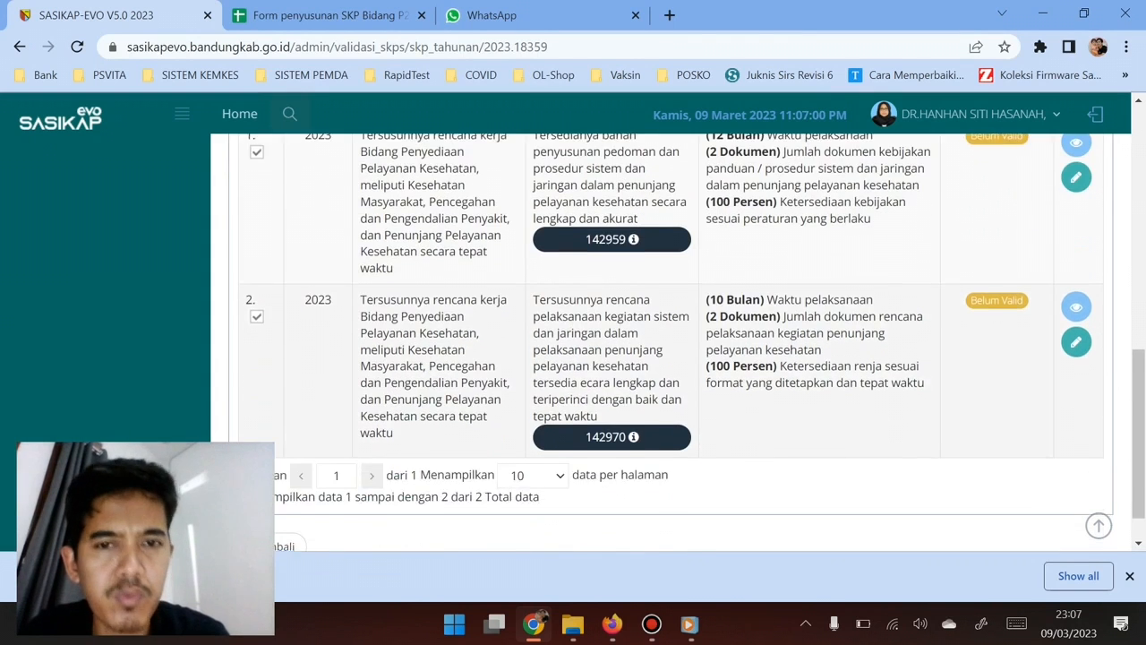
pyautogui.scroll(1, 672, 358)
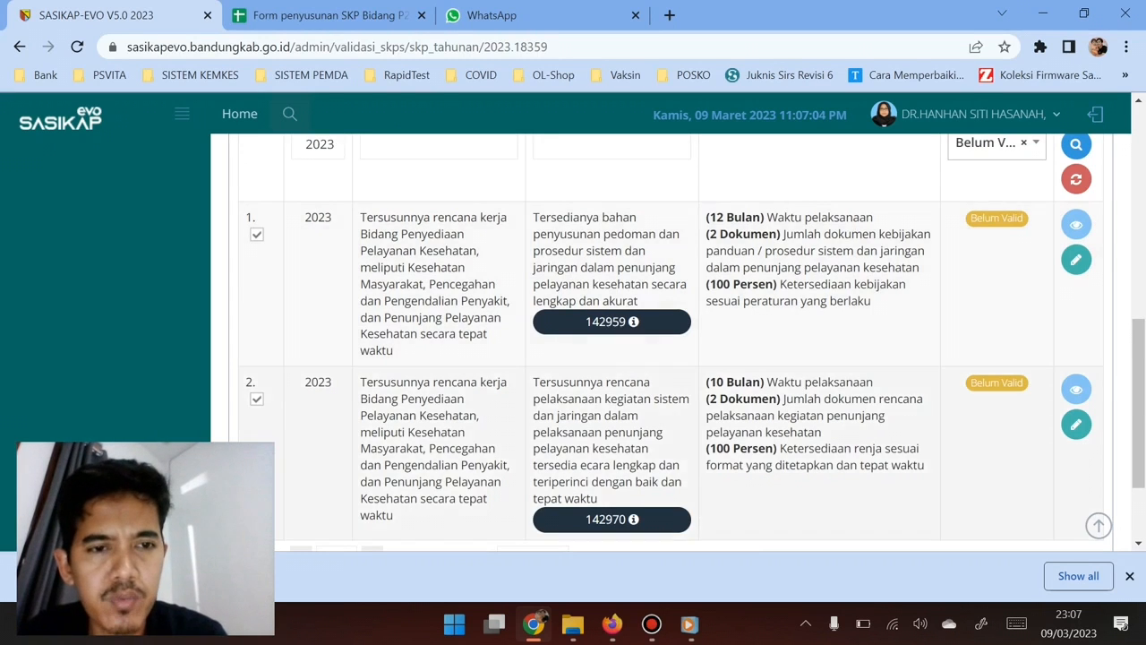
pyautogui.scroll(-1, 672, 340)
pyautogui.scroll(4, 671, 358)
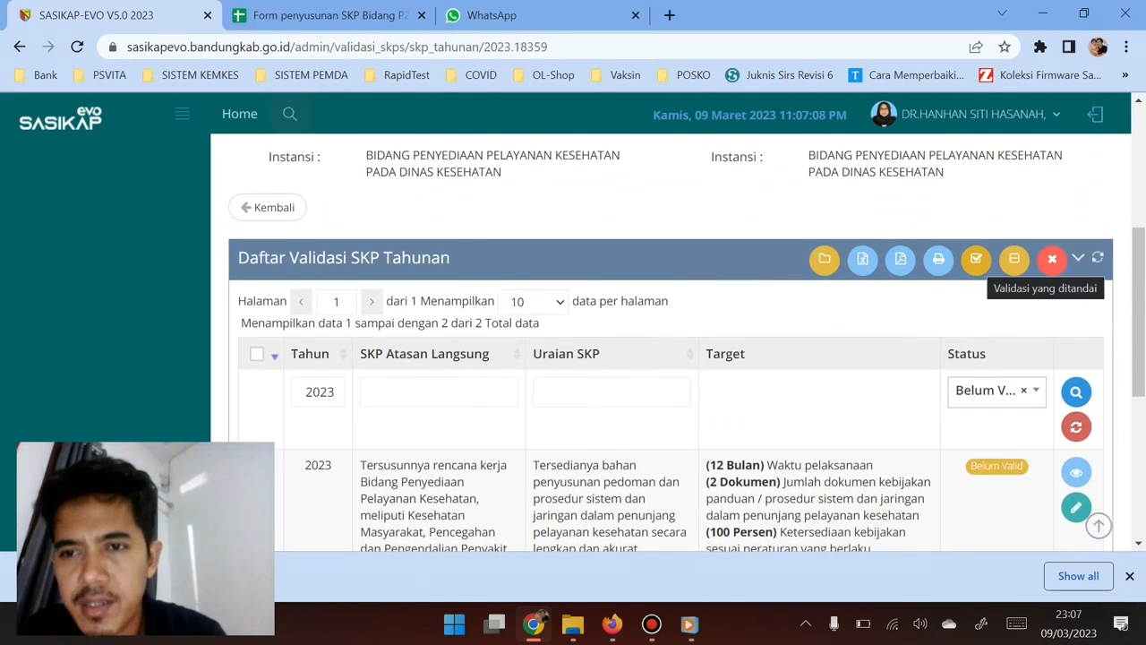
pyautogui.click(976, 259)
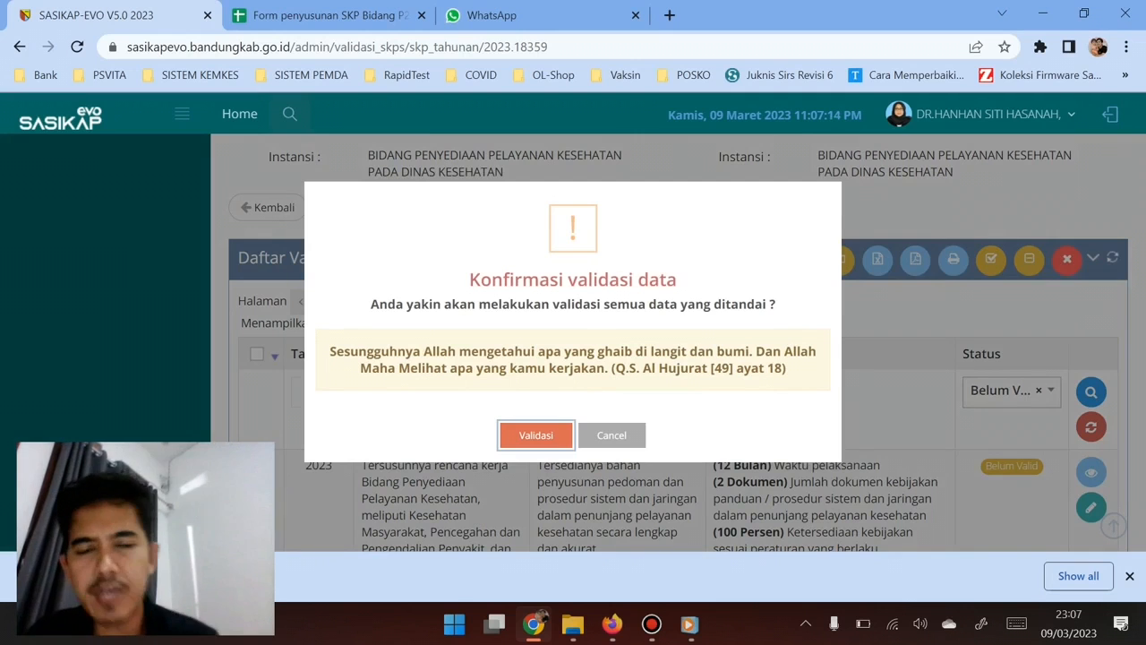
pyautogui.press('Tab')
pyautogui.press('Return')
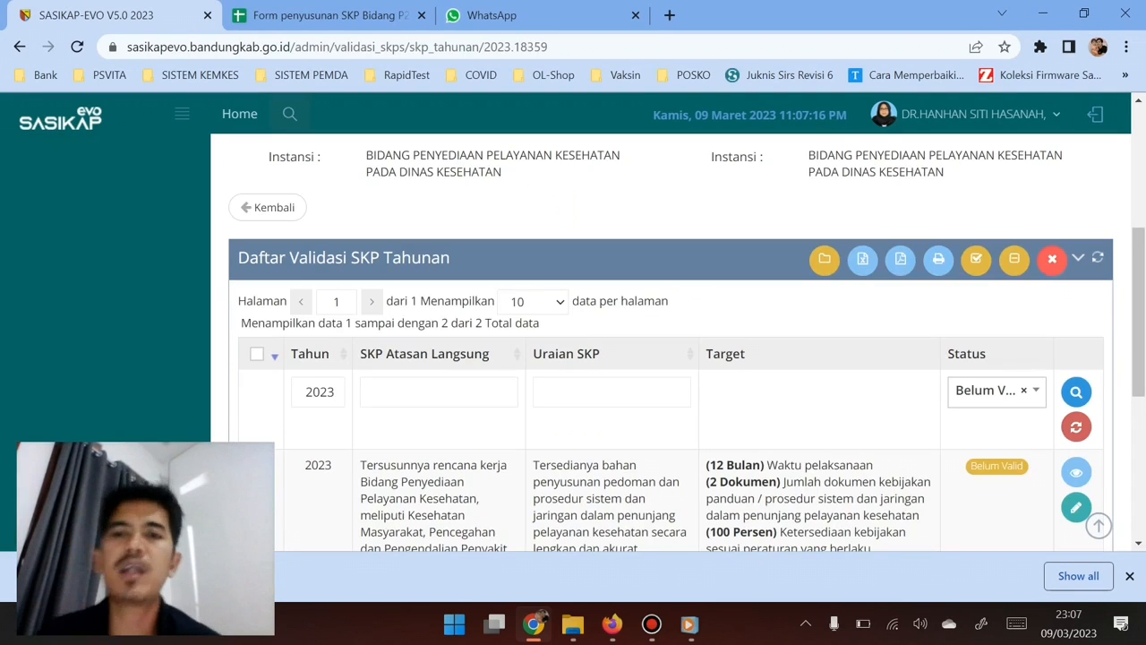
pyautogui.scroll(-2, 670, 340)
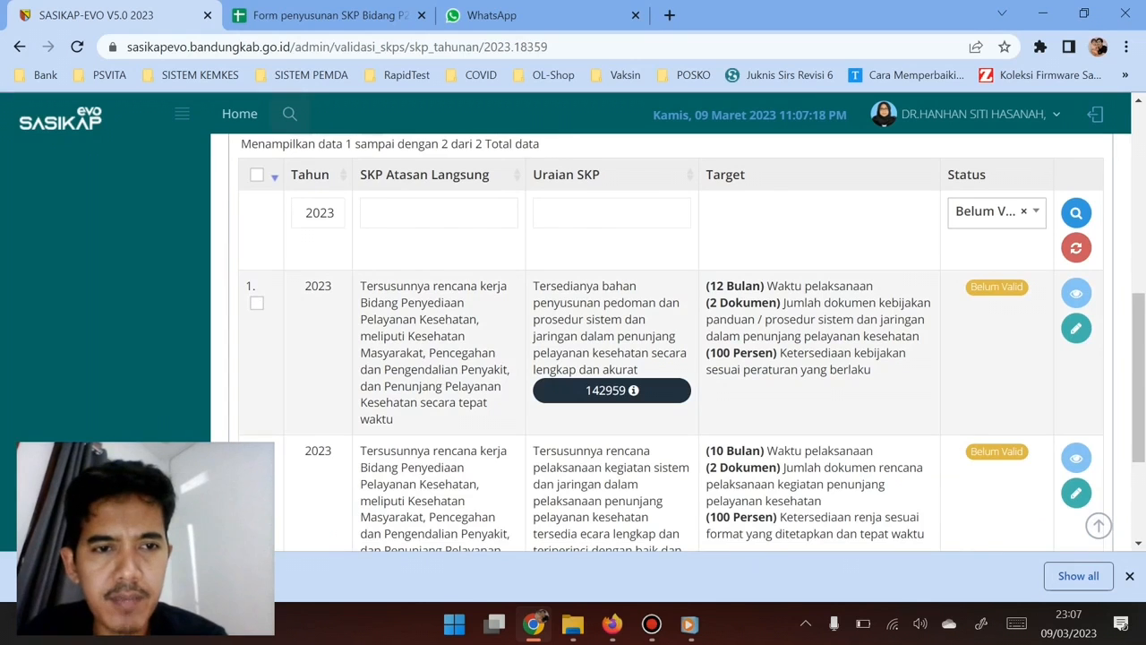
# Step: Open the 12-month SKP entry on guideline and procedure materials for editing and review its Informasi SKP, Target and Detail Target
pyautogui.scroll(1, 633, 394)
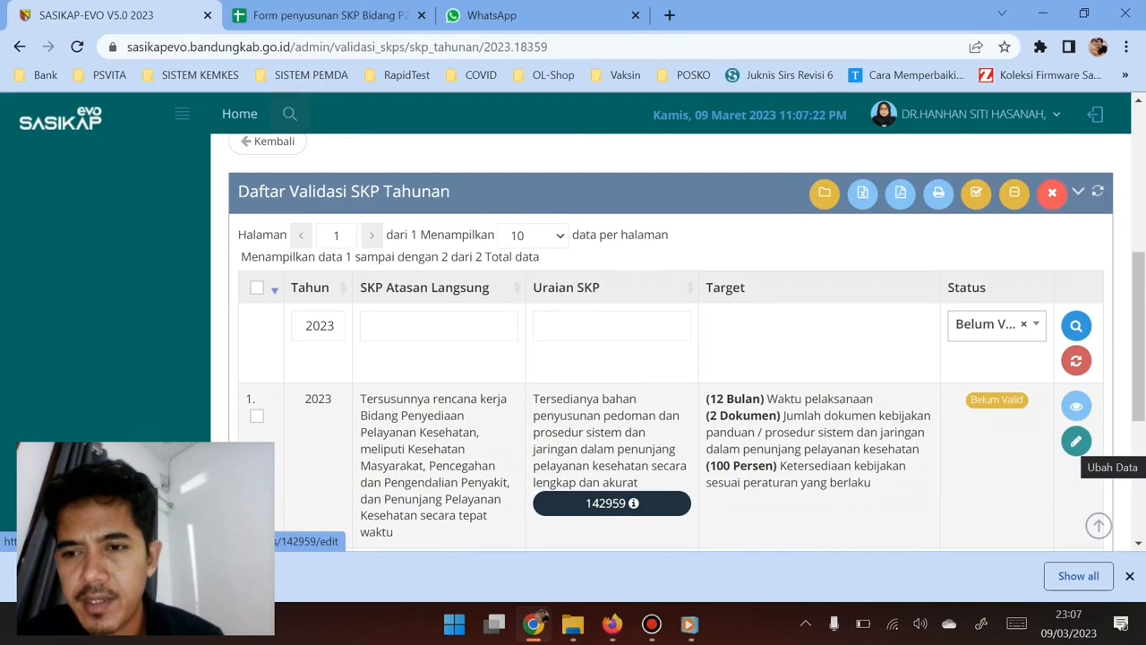
pyautogui.click(1075, 440)
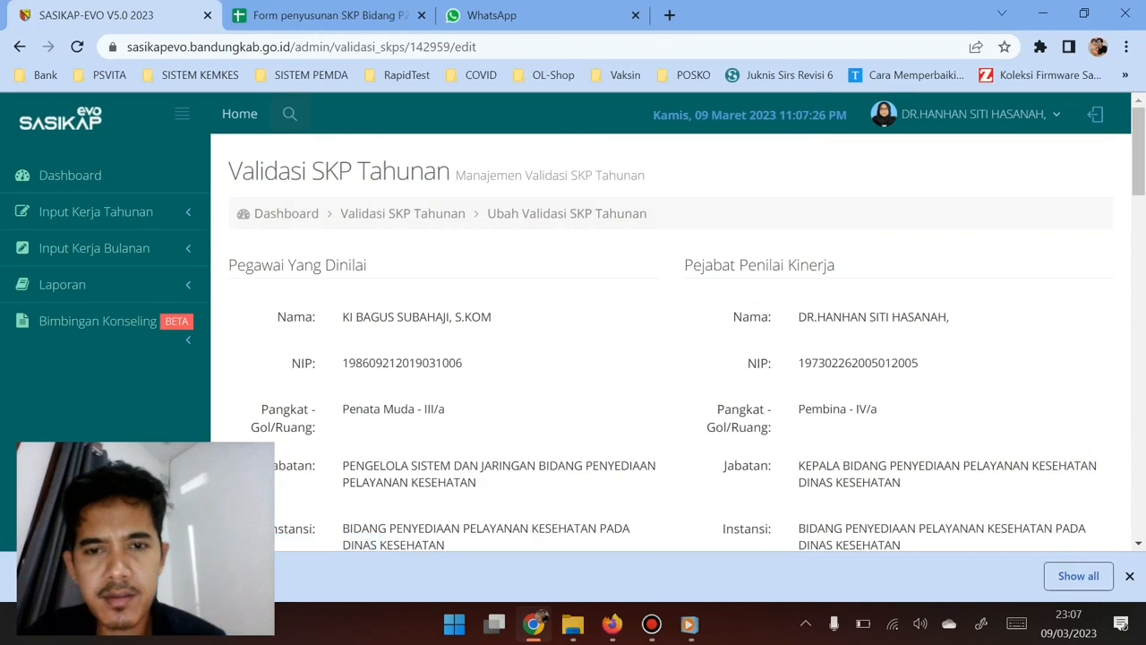
pyautogui.scroll(-1, 670, 342)
pyautogui.scroll(-1, 670, 342)
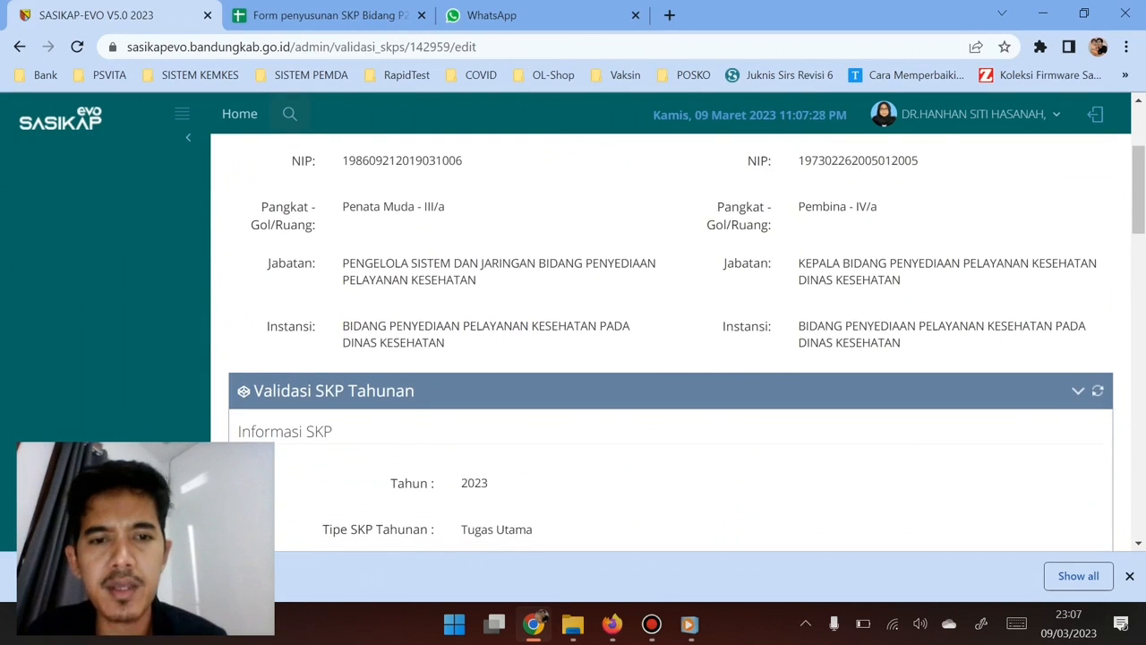
pyautogui.scroll(-3, 671, 342)
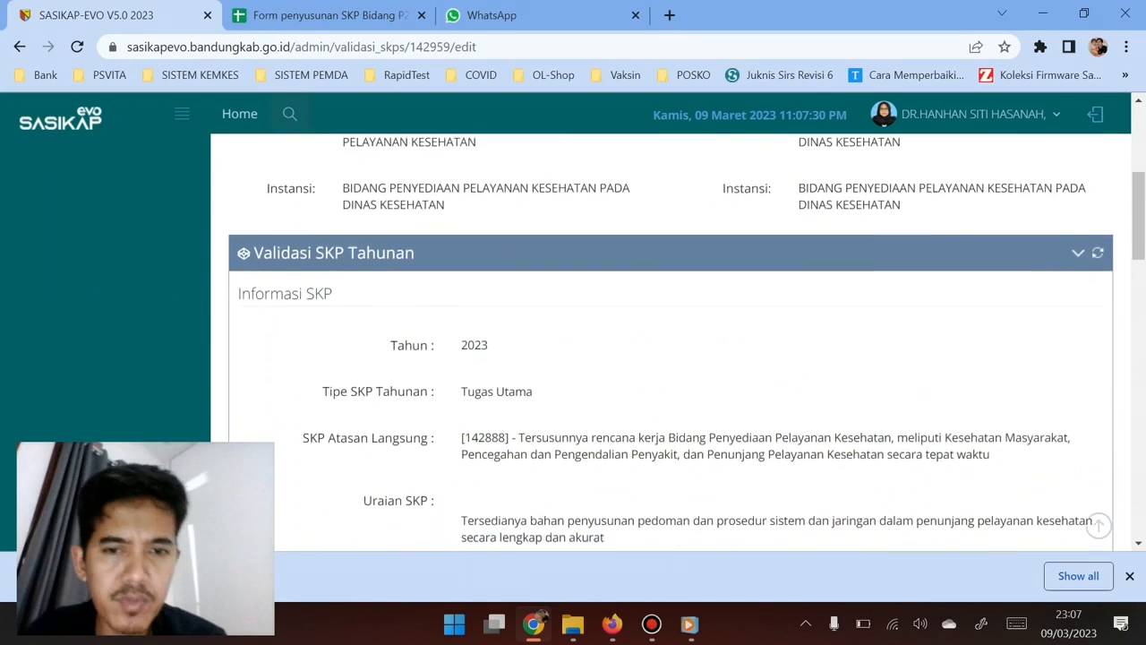
pyautogui.scroll(-1, 670, 342)
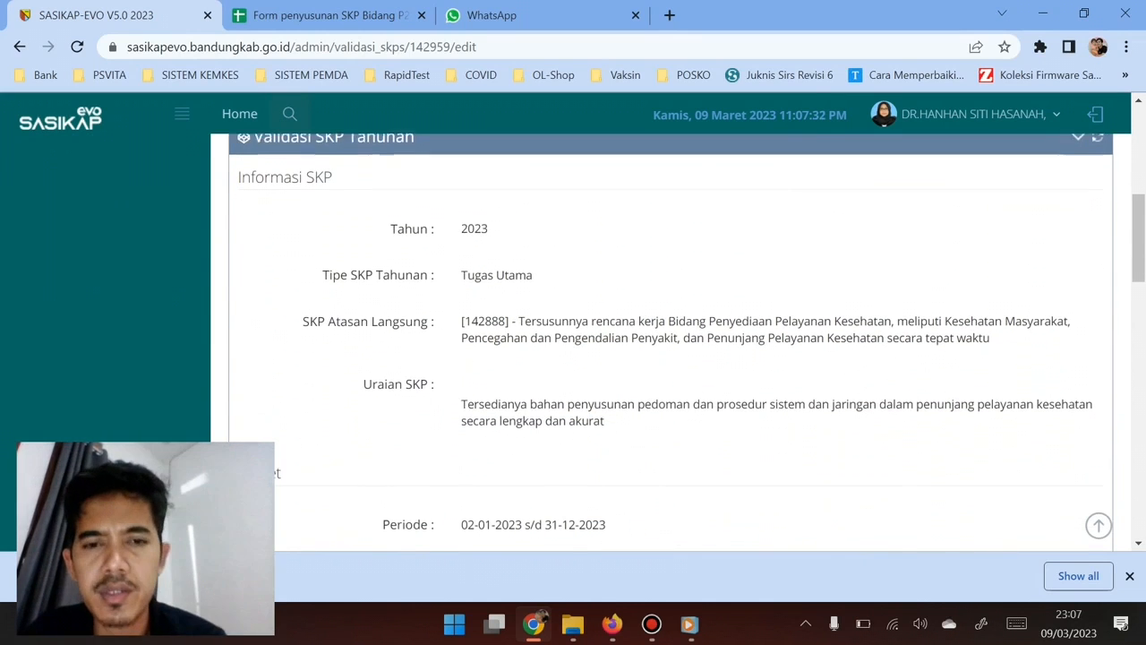
pyautogui.scroll(-2, 670, 342)
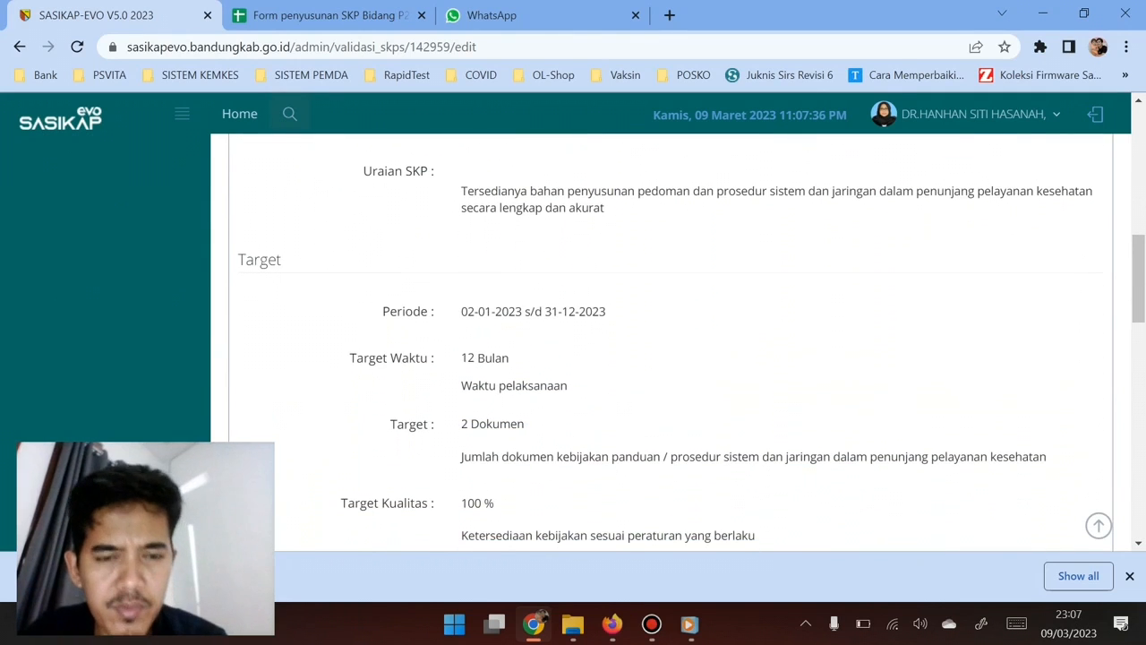
pyautogui.scroll(-1, 671, 342)
pyautogui.scroll(-1, 670, 342)
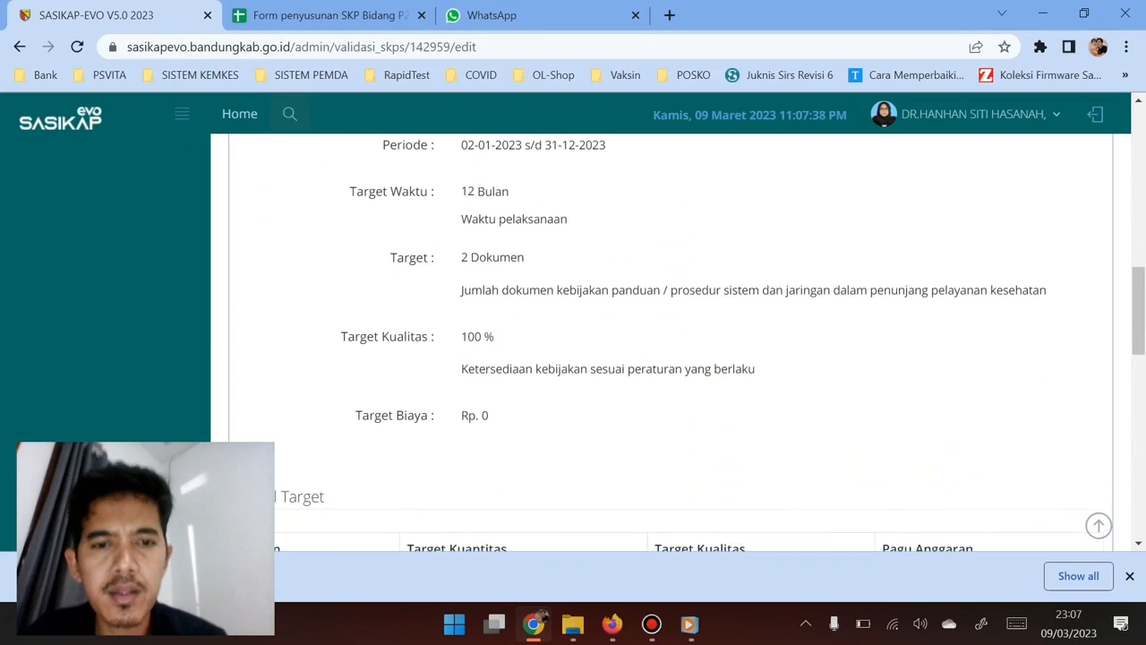
pyautogui.scroll(-3, 671, 342)
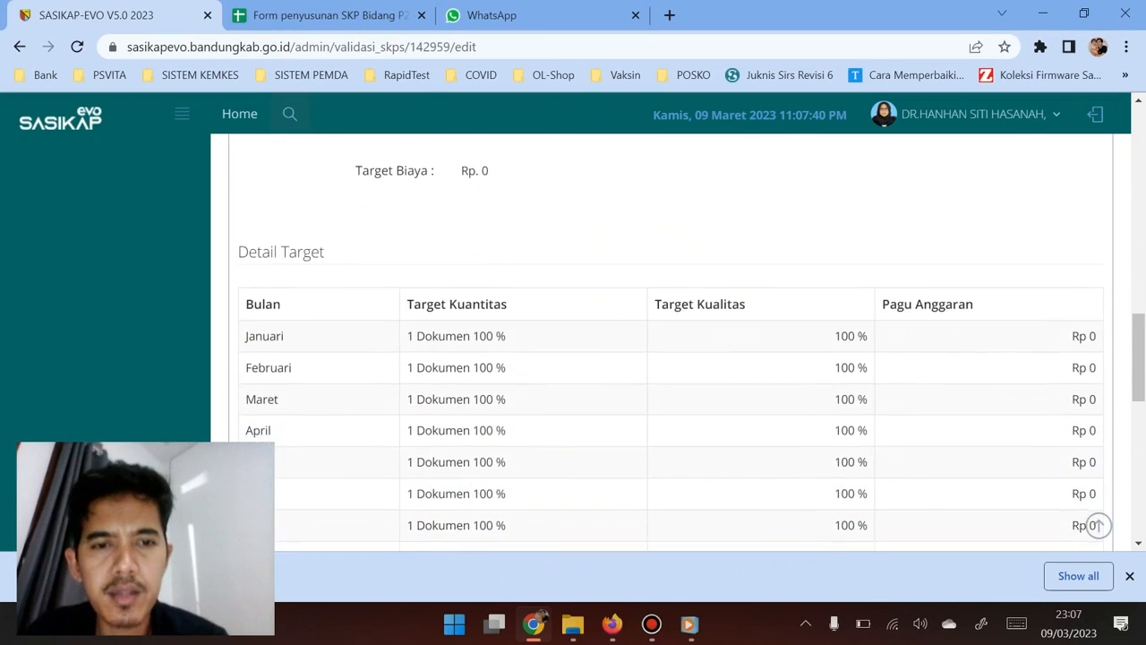
pyautogui.scroll(-5, 670, 342)
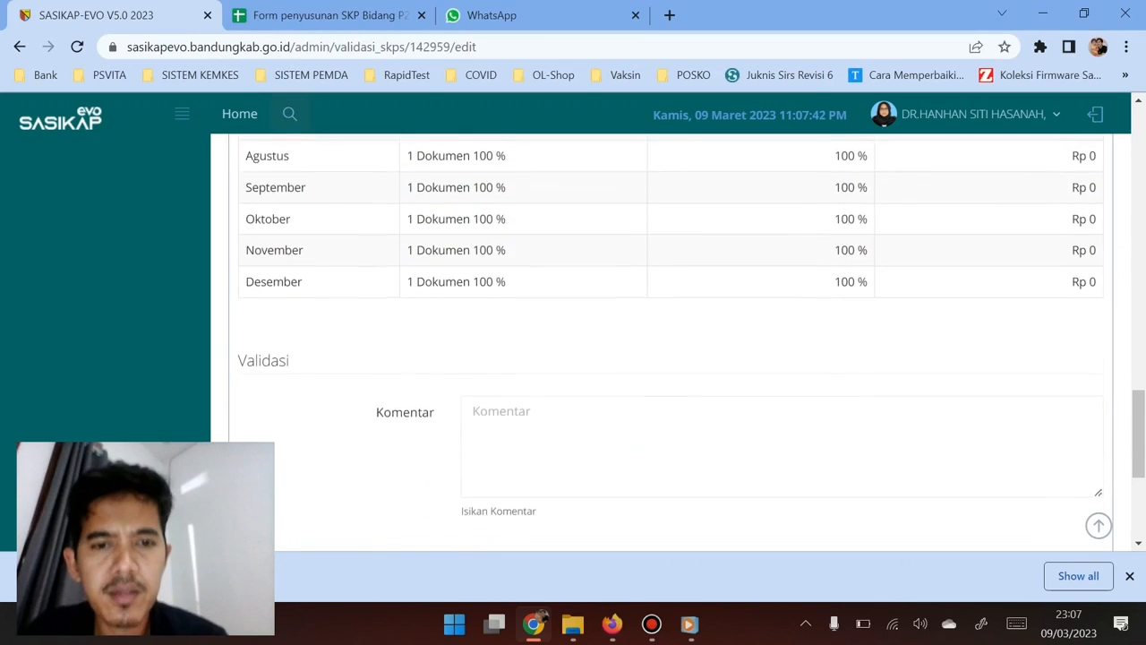
pyautogui.scroll(-1, 670, 342)
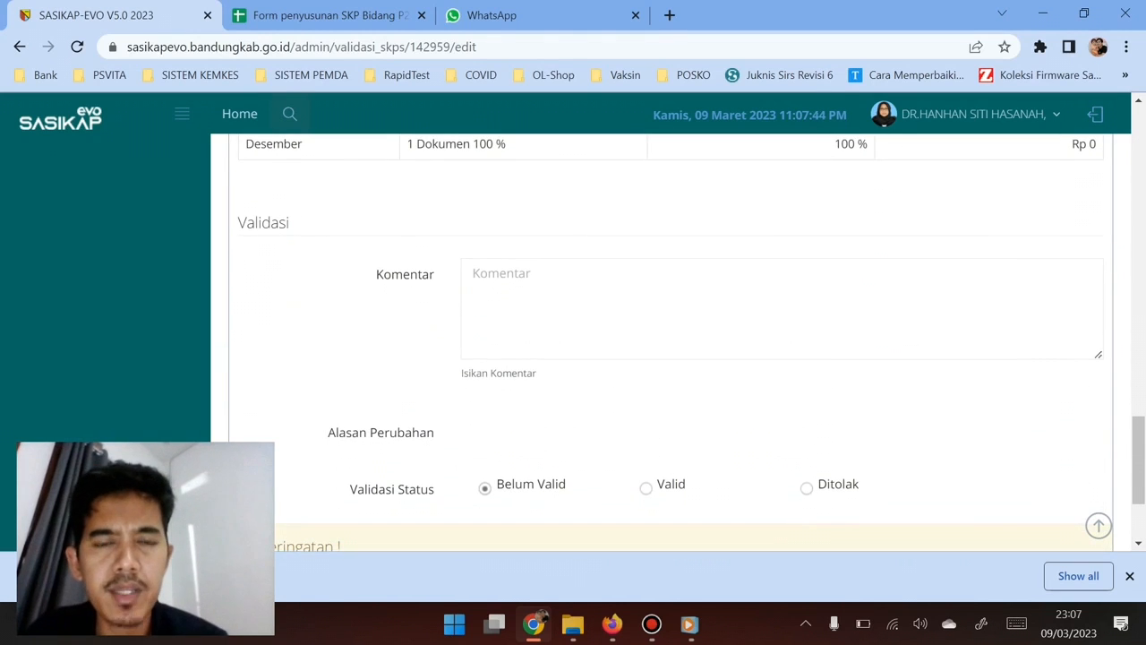
# Step: Set the SKP entry's Validasi Status to Valid without a comment and save it
pyautogui.click(501, 274)
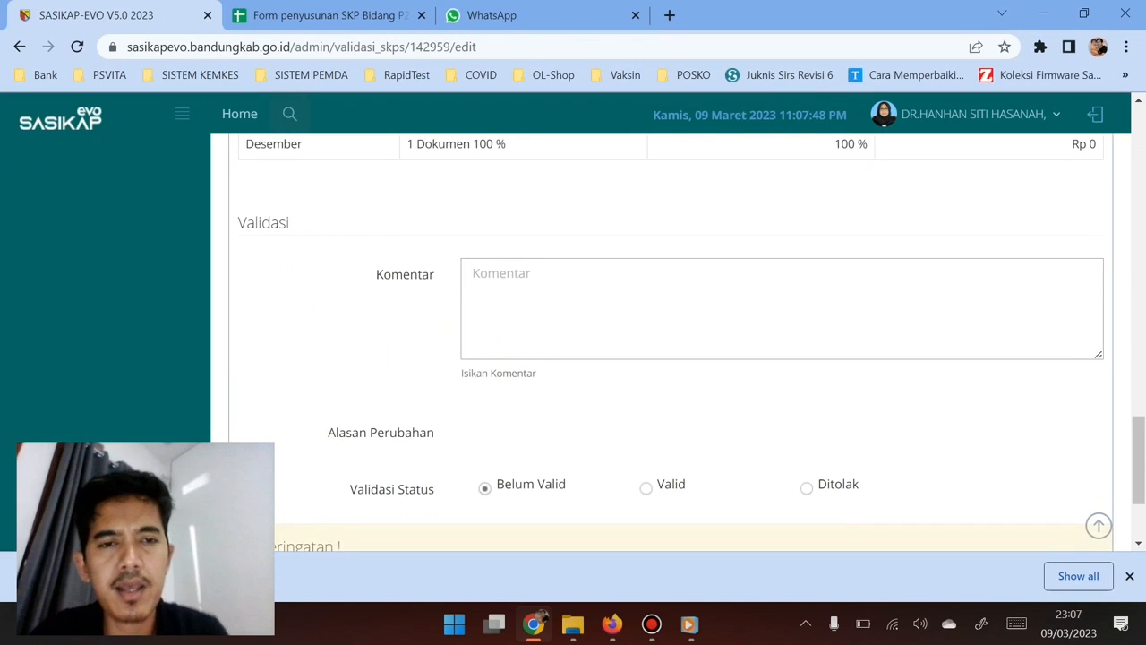
pyautogui.click(414, 404)
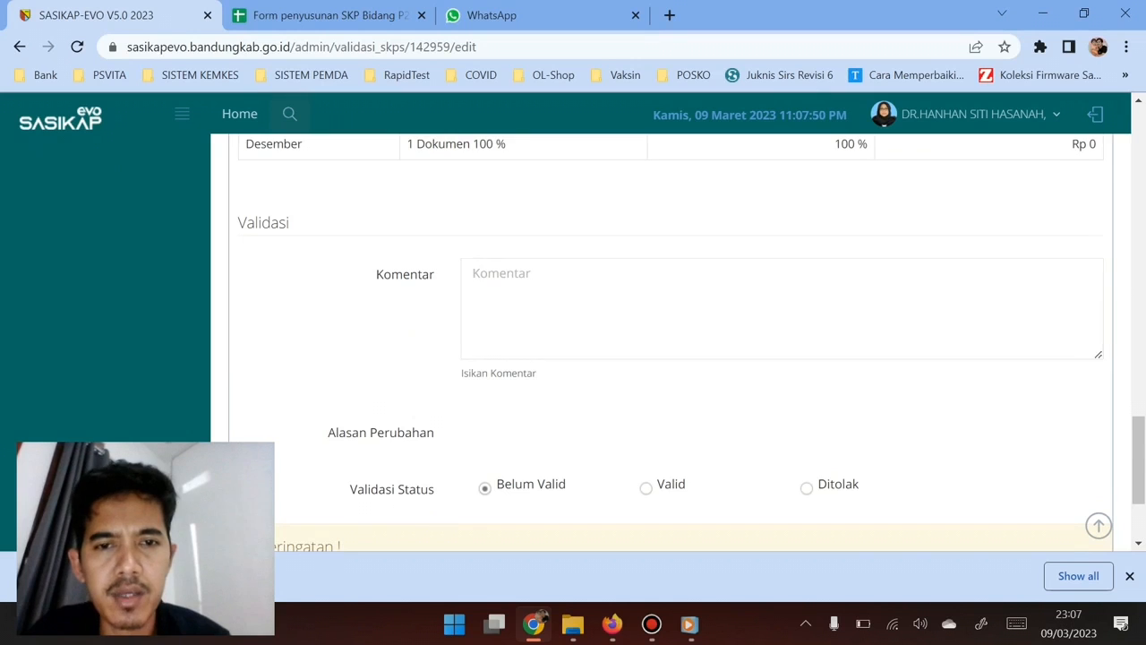
pyautogui.scroll(-2, 670, 345)
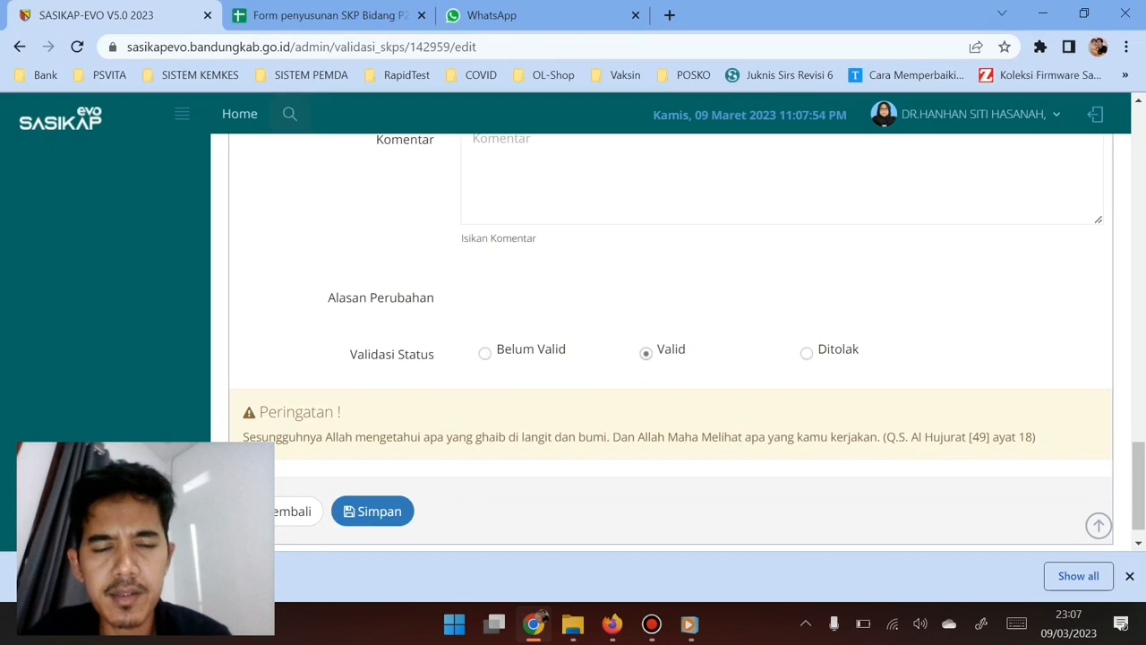
pyautogui.click(373, 511)
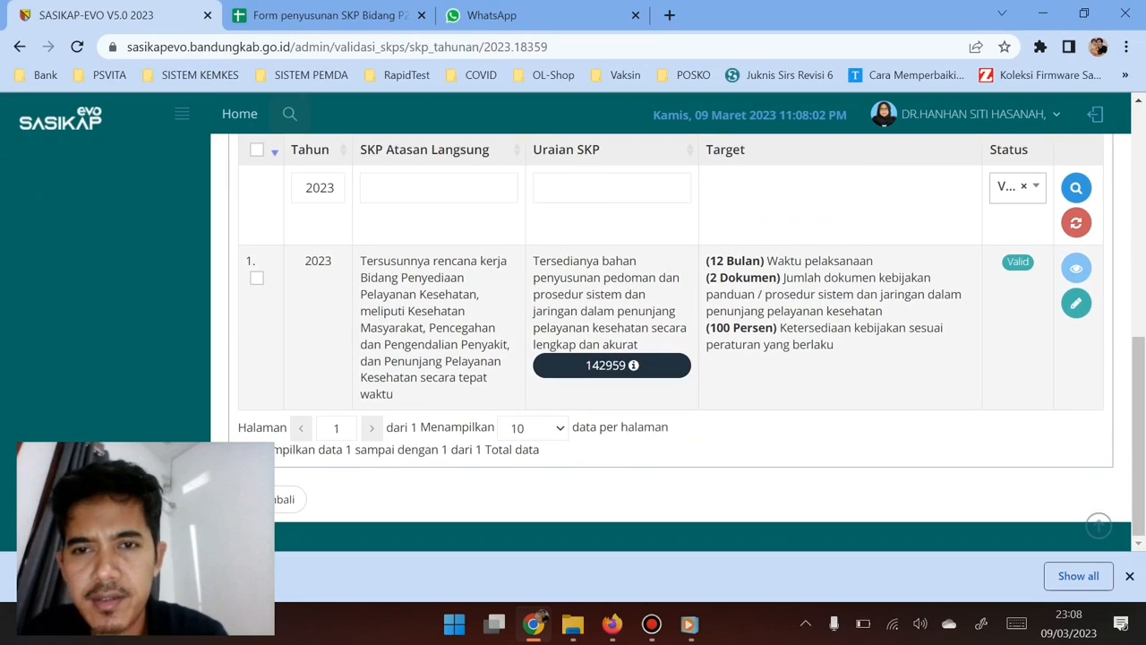
# Step: Filter Daftar Validasi SKP Tahunan by the status Belum Valid
pyautogui.scroll(2, 671, 343)
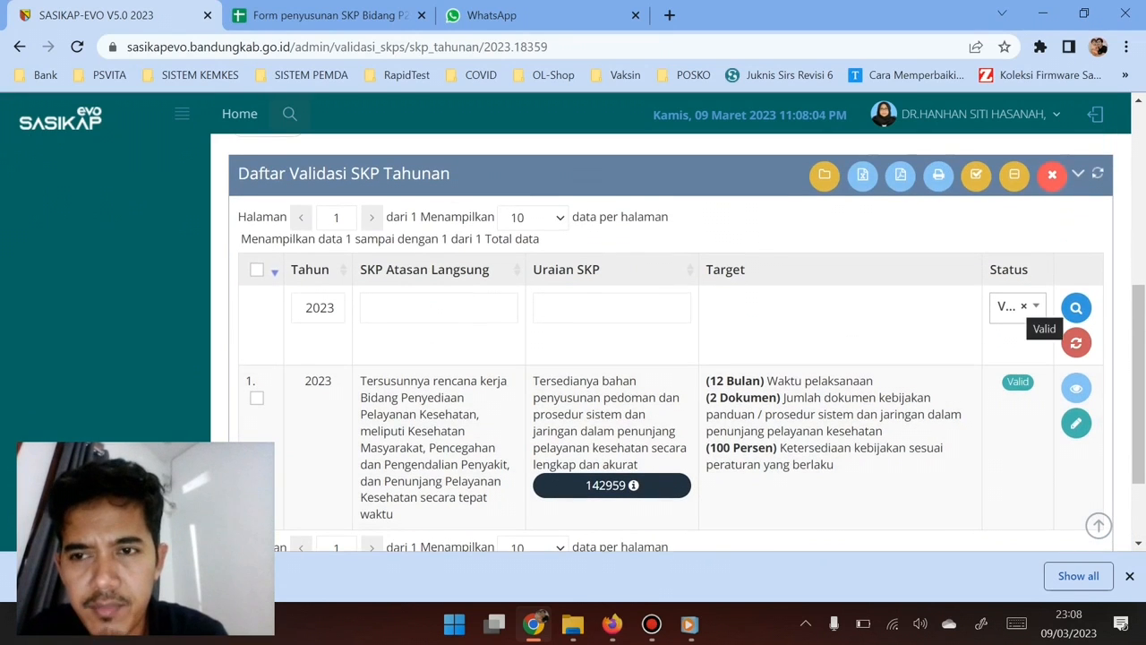
pyautogui.click(1016, 306)
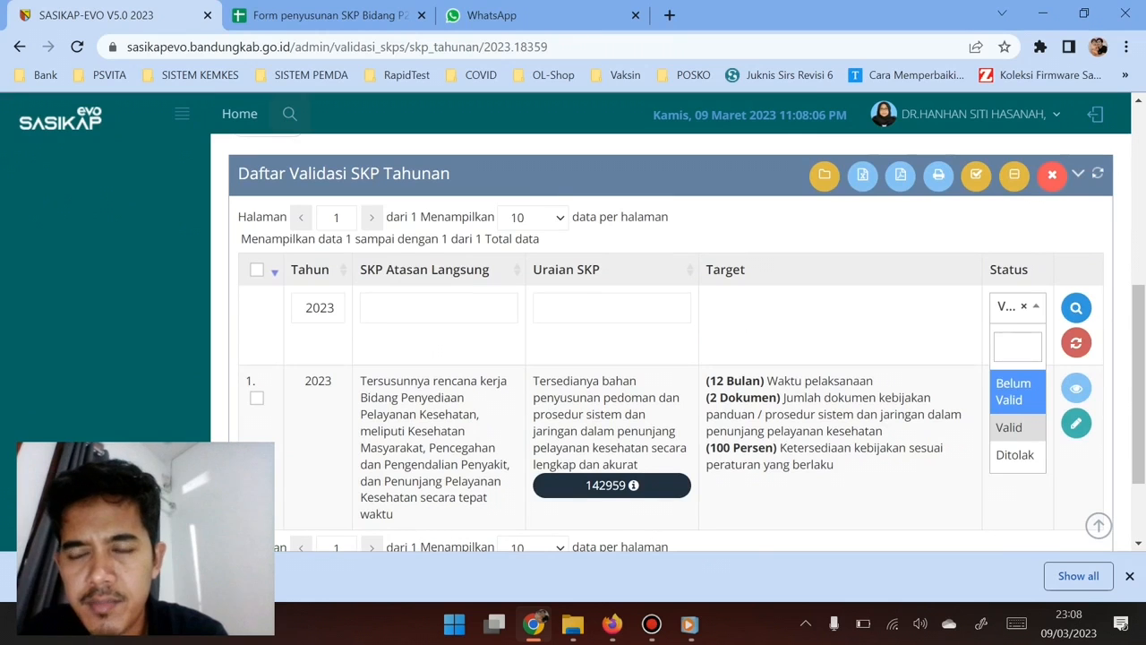
pyautogui.press('Return')
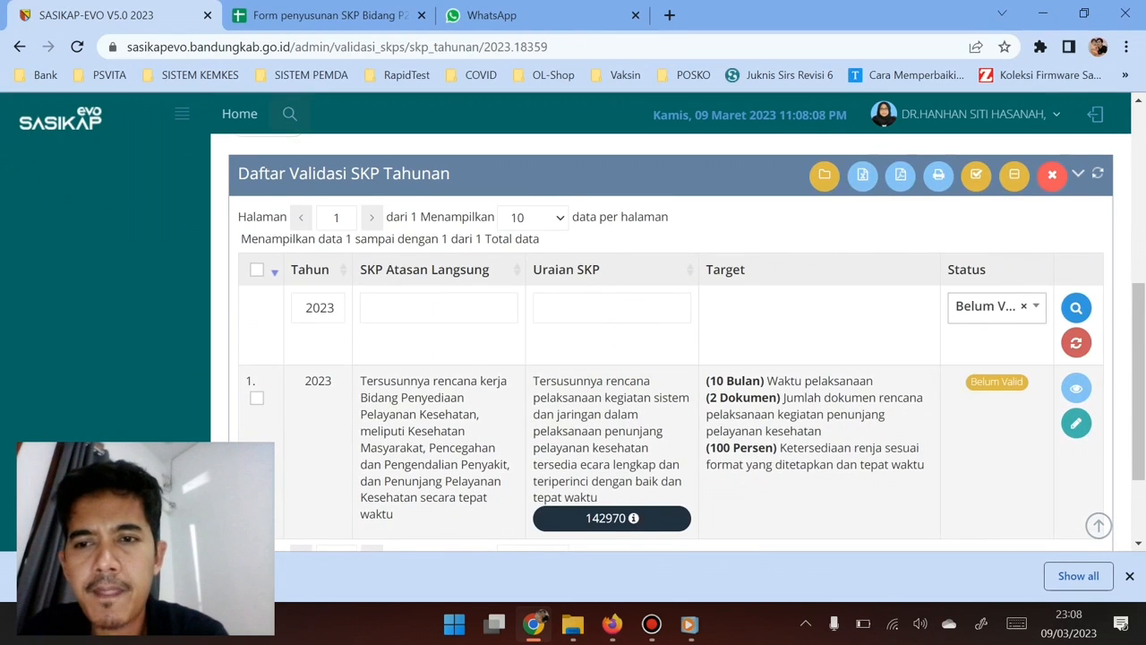
# Step: Mark the remaining 10-month SKP entry on activity implementation plans and validate the marked data, confirming the validation
pyautogui.scroll(-1, 671, 342)
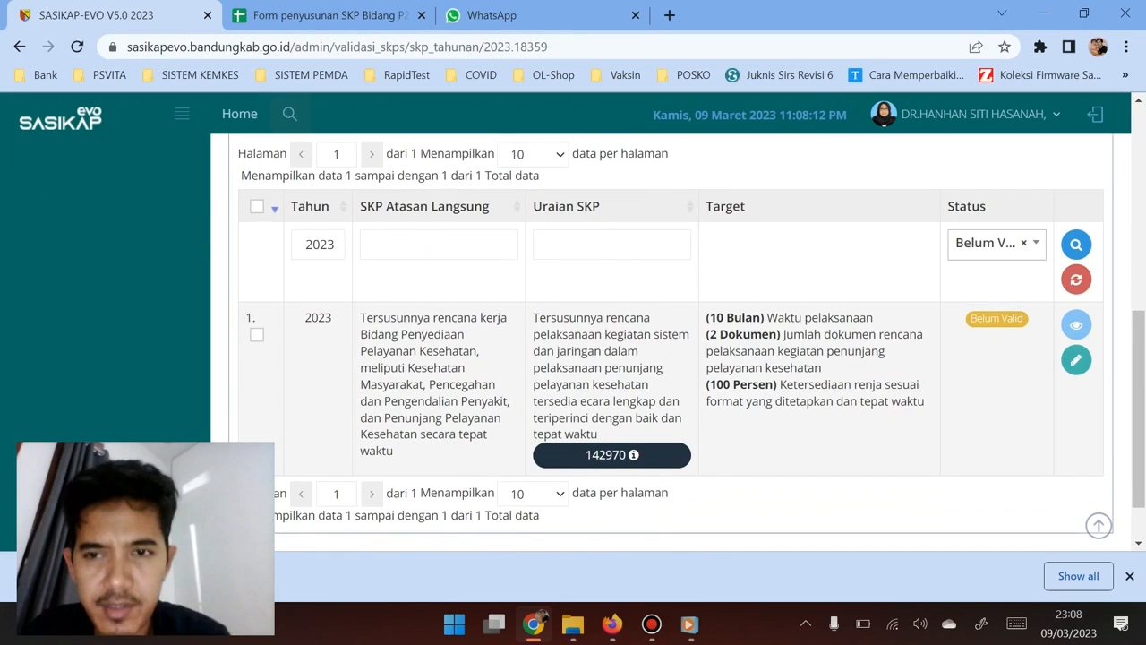
pyautogui.scroll(1, 1078, 405)
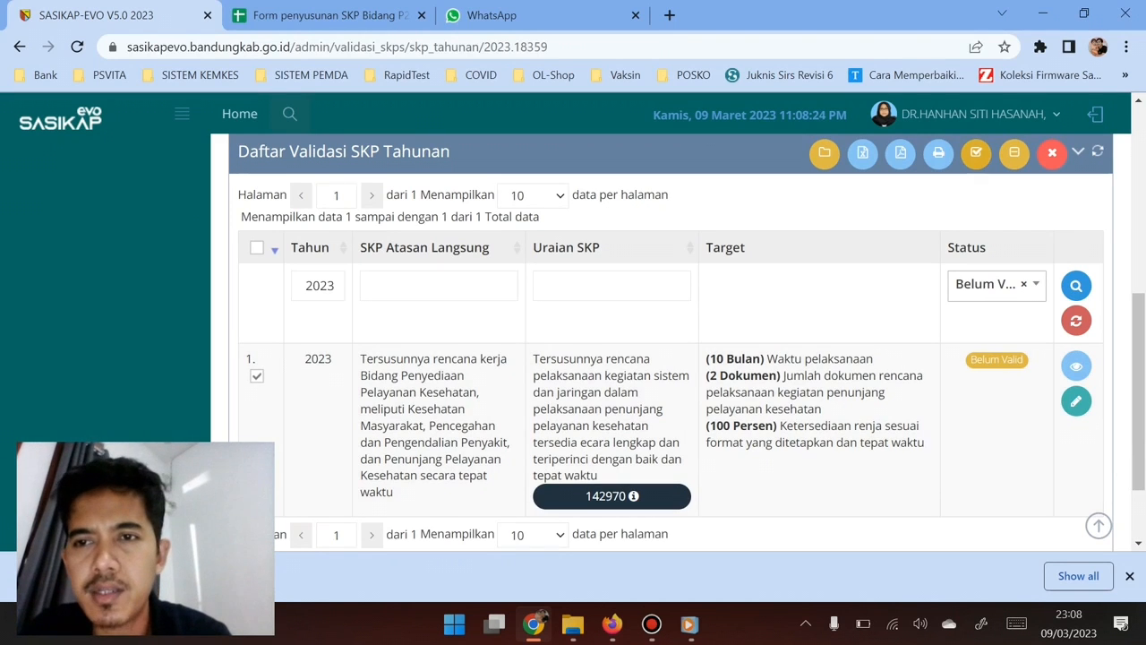
pyautogui.click(976, 152)
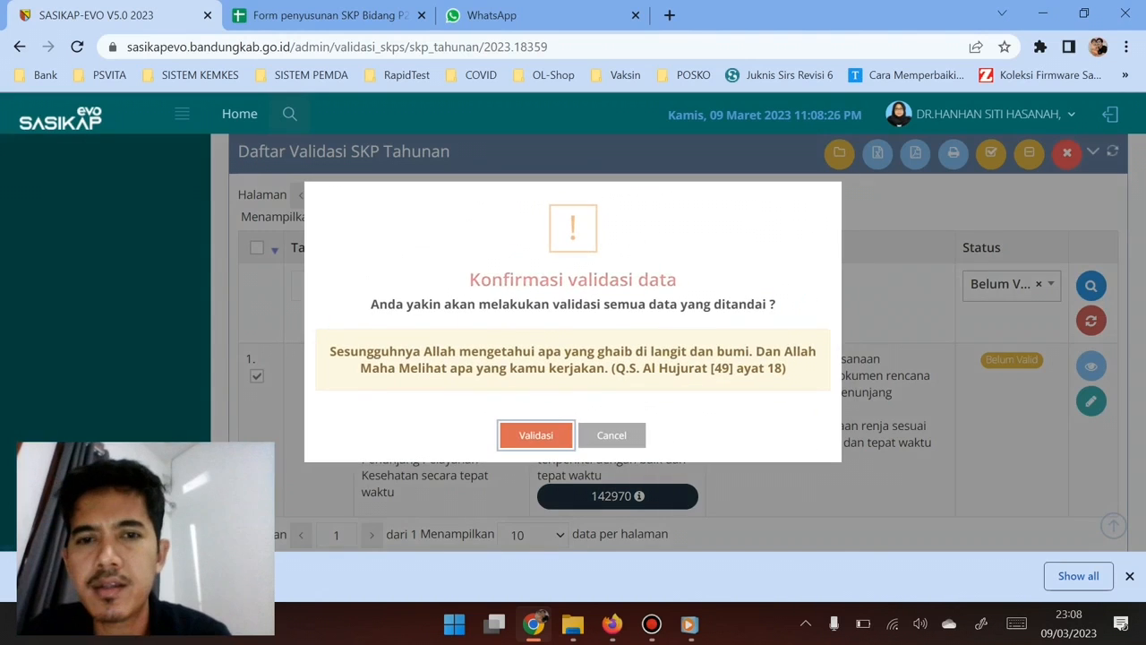
pyautogui.click(536, 435)
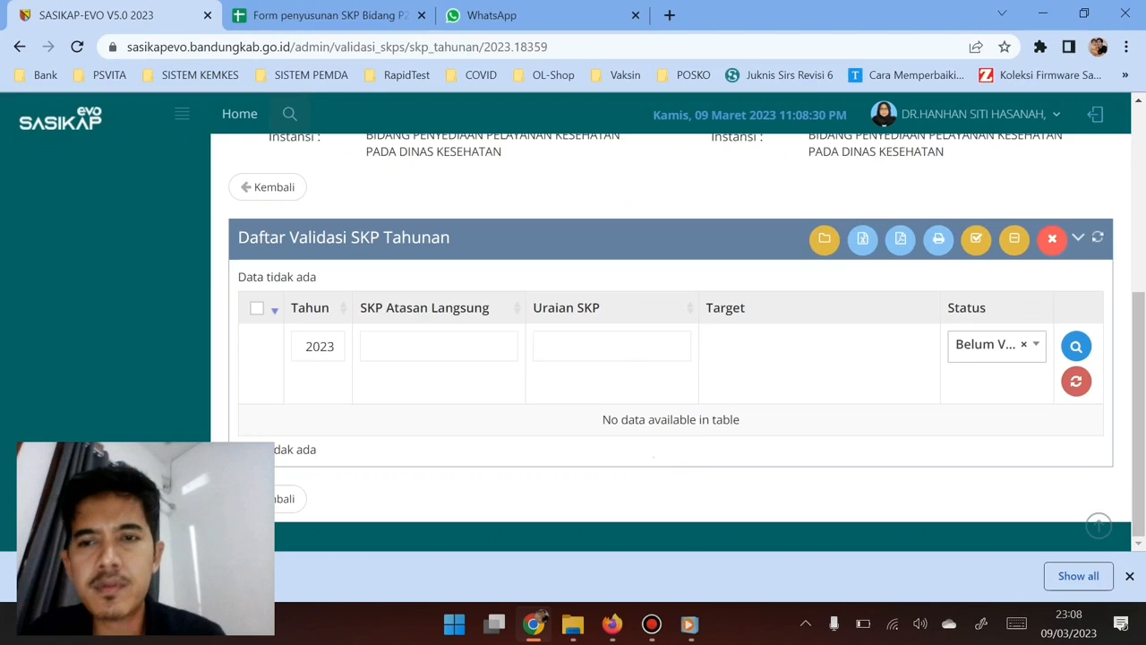
# Step: Filter Daftar Validasi SKP Tahunan by the status Valid and review the listed SKP entries
pyautogui.click(995, 345)
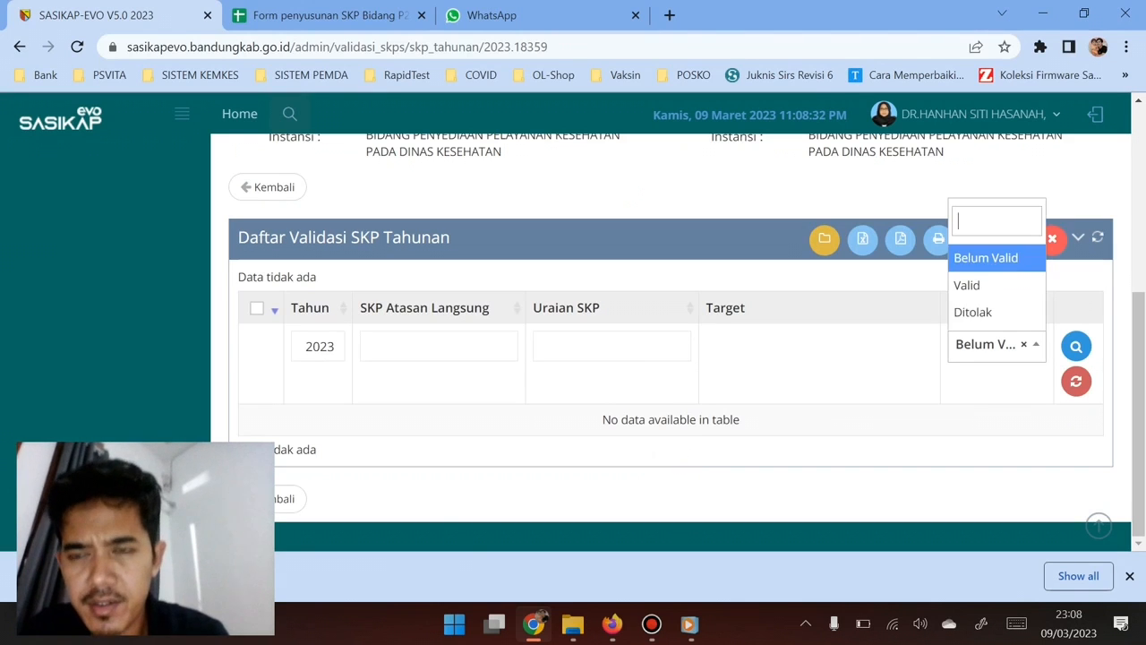
pyautogui.click(967, 285)
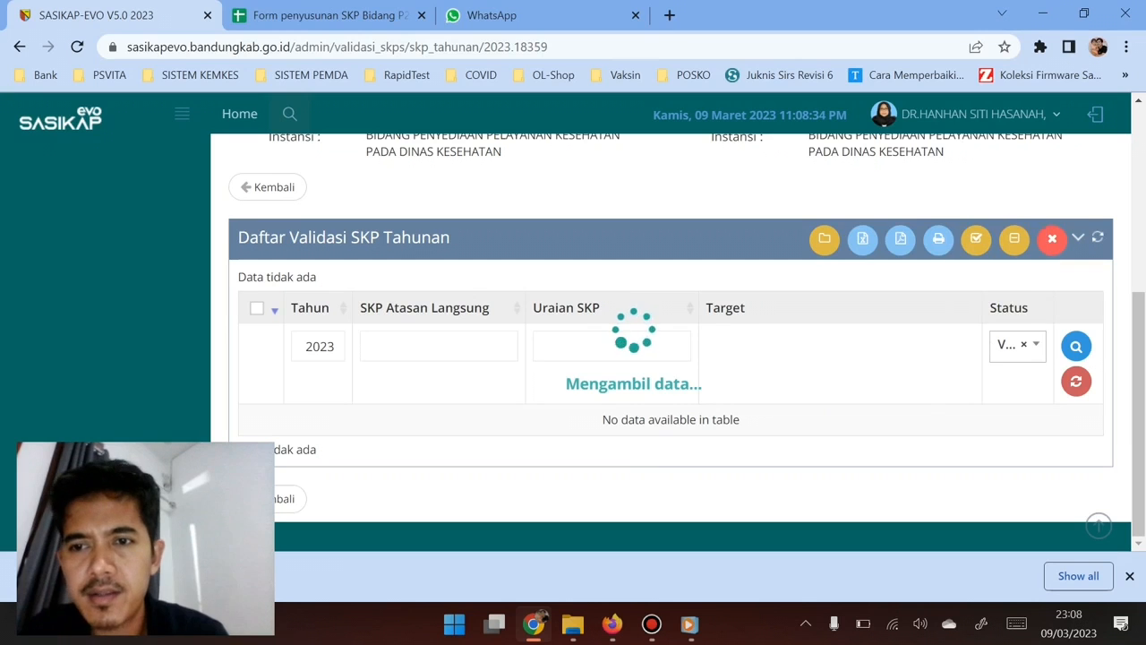
pyautogui.scroll(-5, 672, 359)
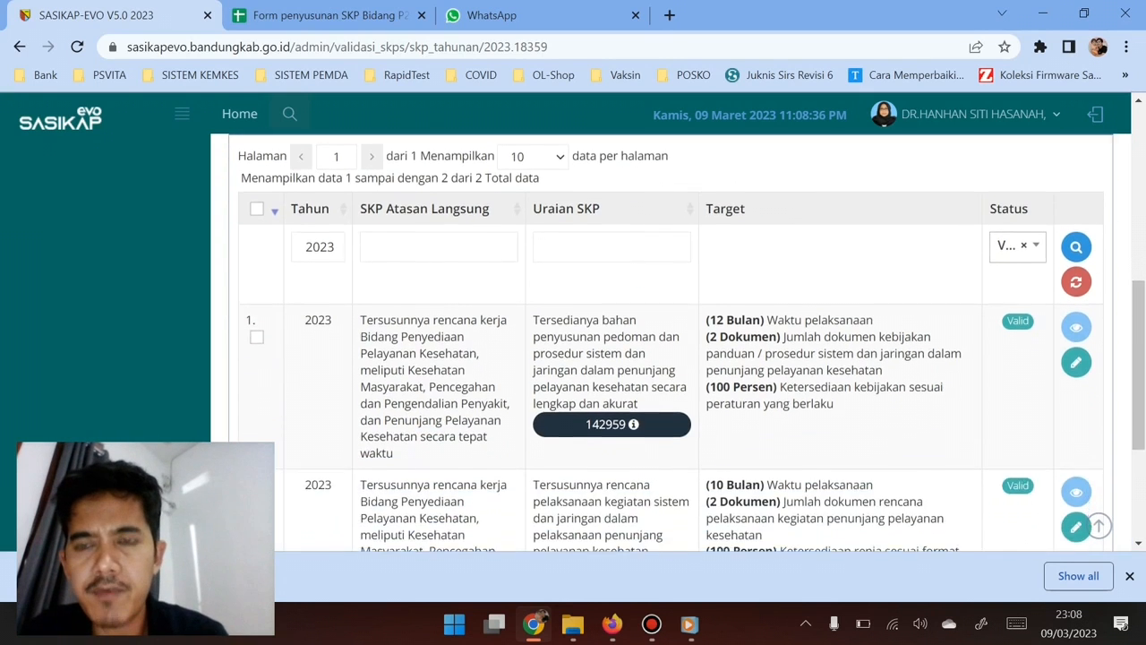
pyautogui.scroll(3, 671, 358)
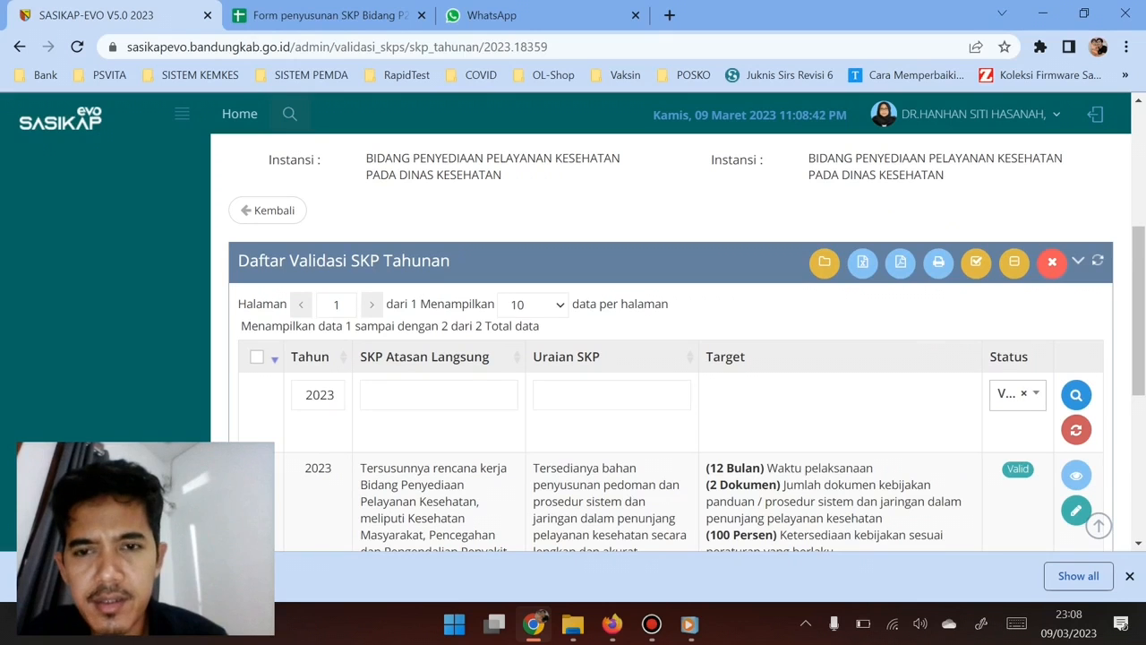
pyautogui.scroll(-3, 671, 358)
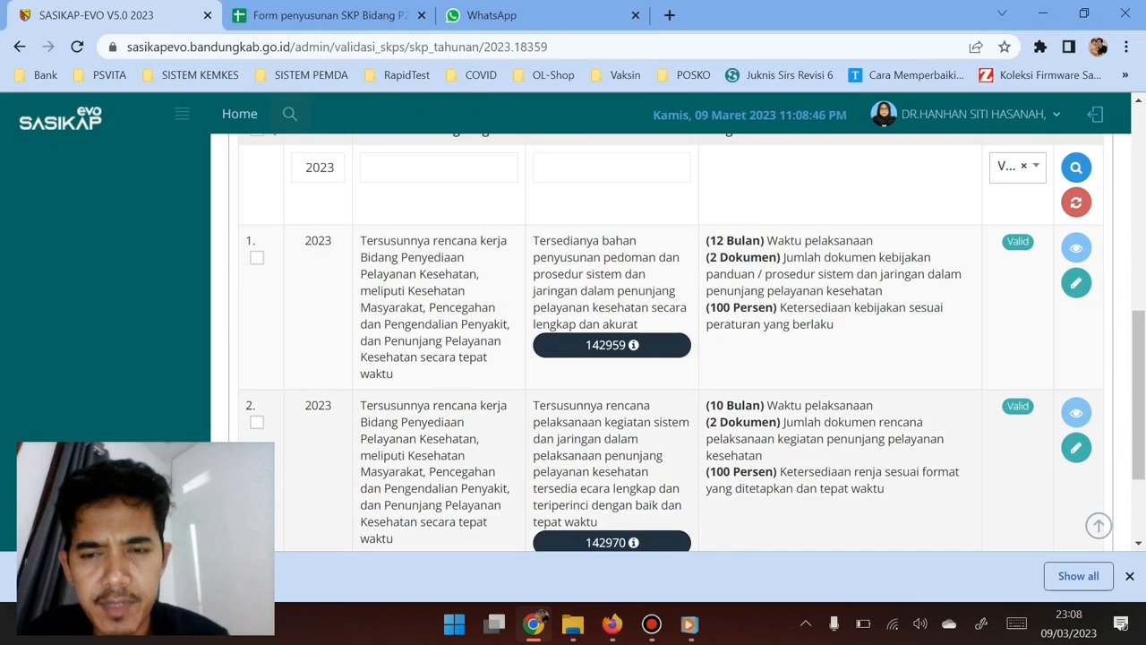
# Step: Open the Lampiran SKP Tahunan form and check the details of the assessed employee and the performance appraiser
pyautogui.scroll(2, 672, 340)
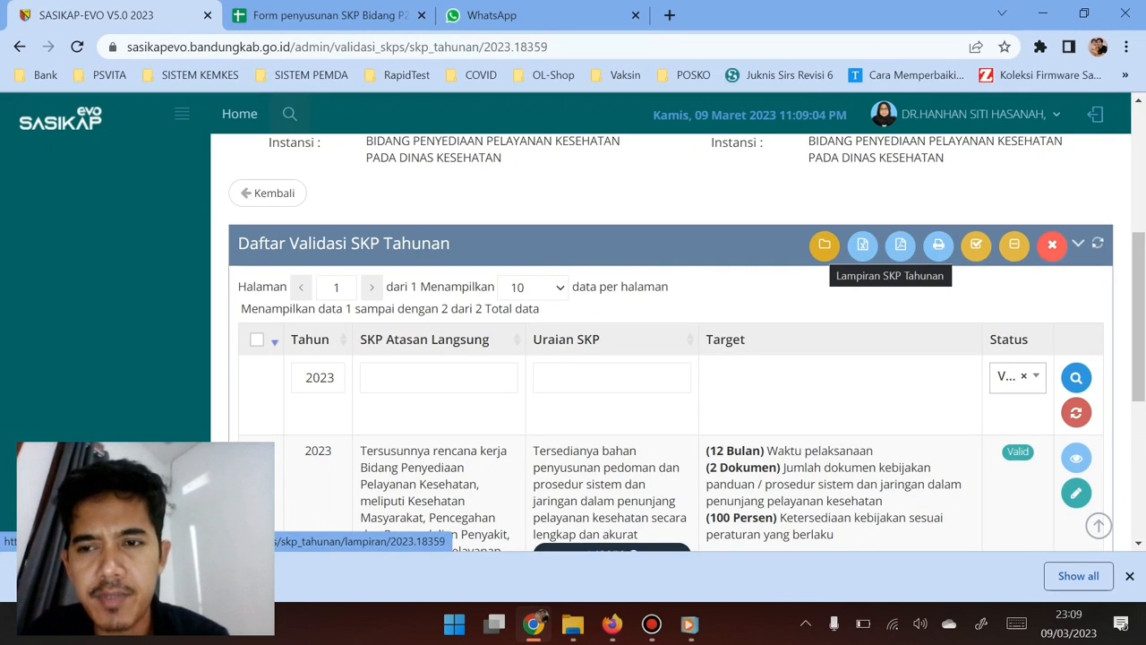
pyautogui.click(862, 244)
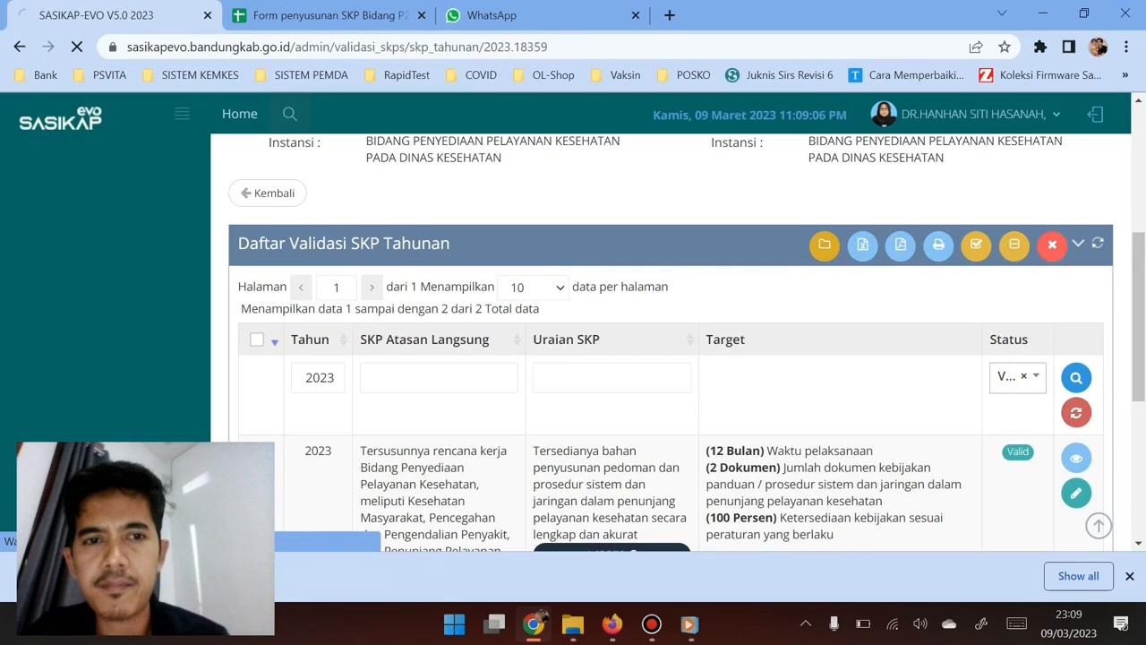
pyautogui.scroll(-1, 670, 340)
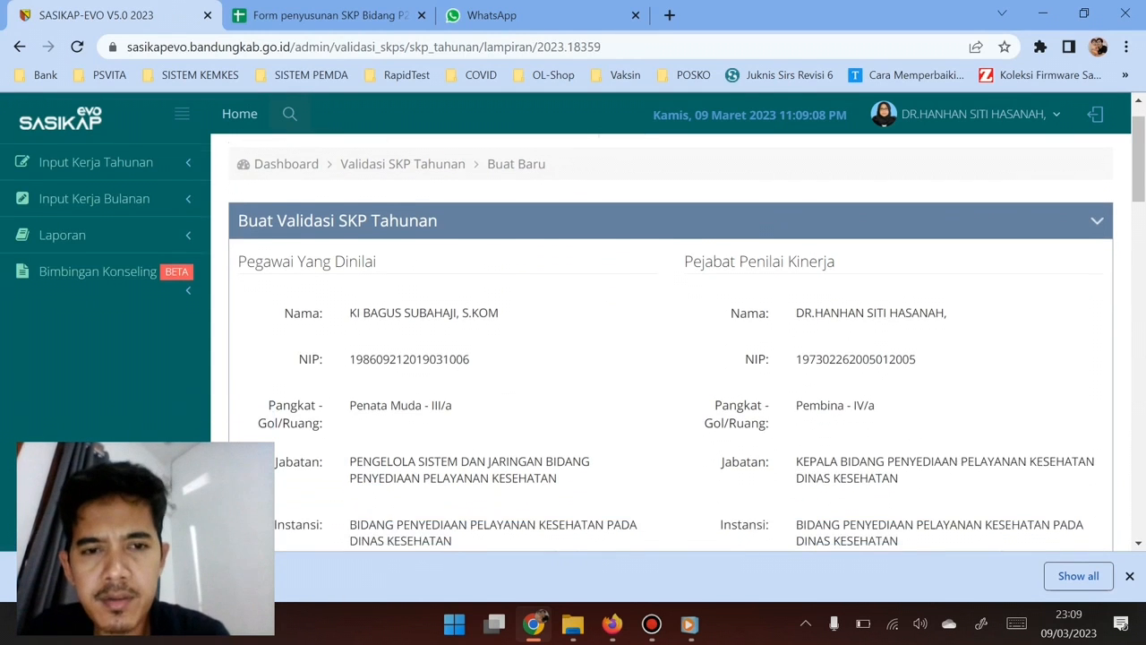
pyautogui.scroll(-1, 670, 340)
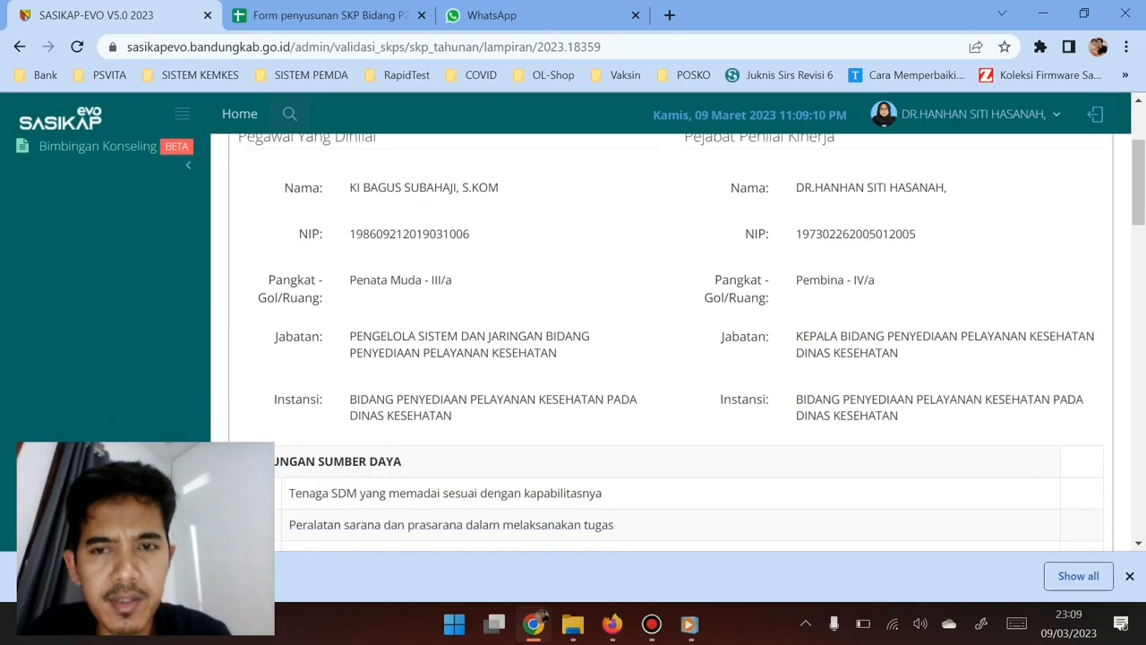
pyautogui.moveTo(360, 247); pyautogui.dragTo(442, 246)
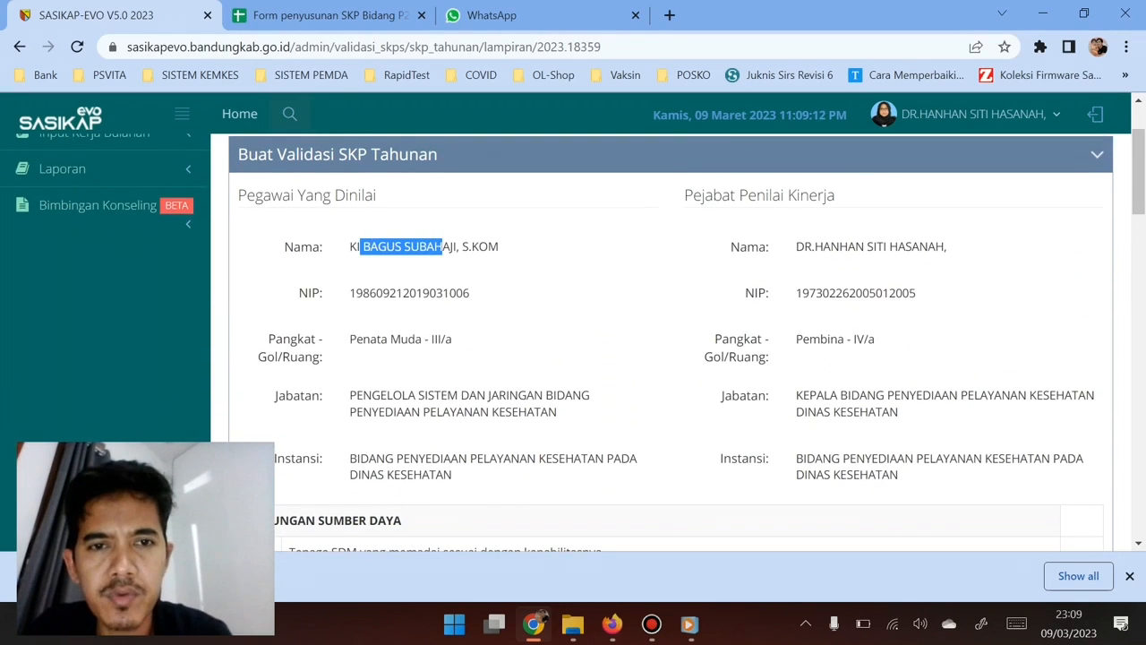
pyautogui.moveTo(823, 246); pyautogui.dragTo(865, 246)
pyautogui.click(864, 247)
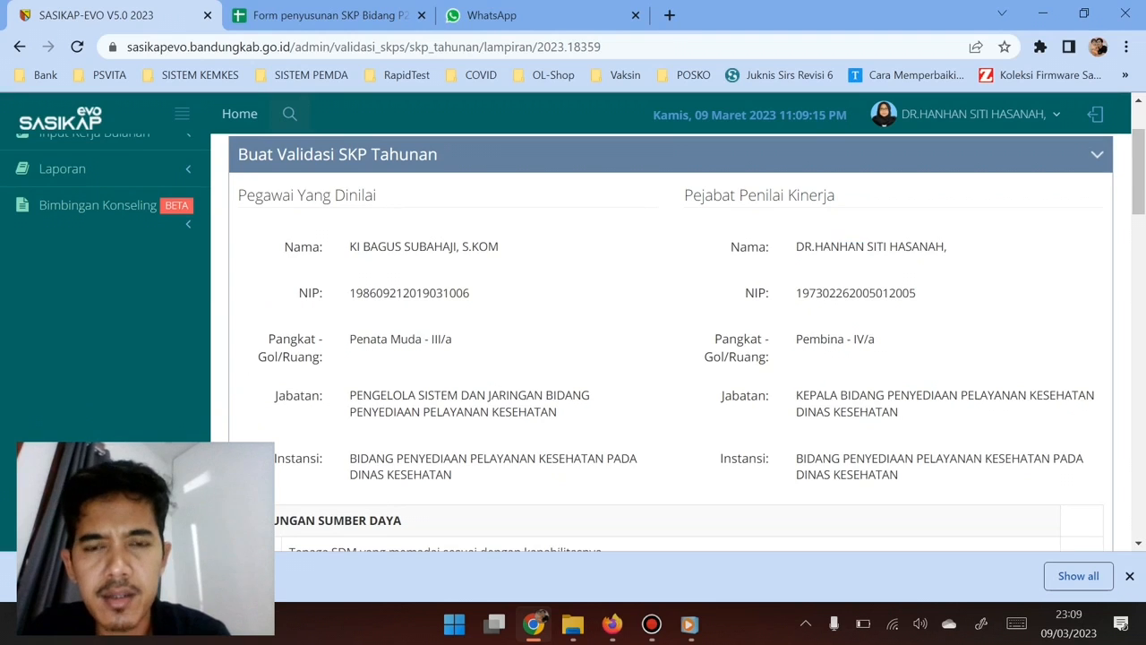
# Step: Review the Dukungan Sumber Daya and Skema Pertanggungjawaban entries down to the Konsekuensi Positif section
pyautogui.scroll(-3, 670, 340)
pyautogui.scroll(-1, 670, 340)
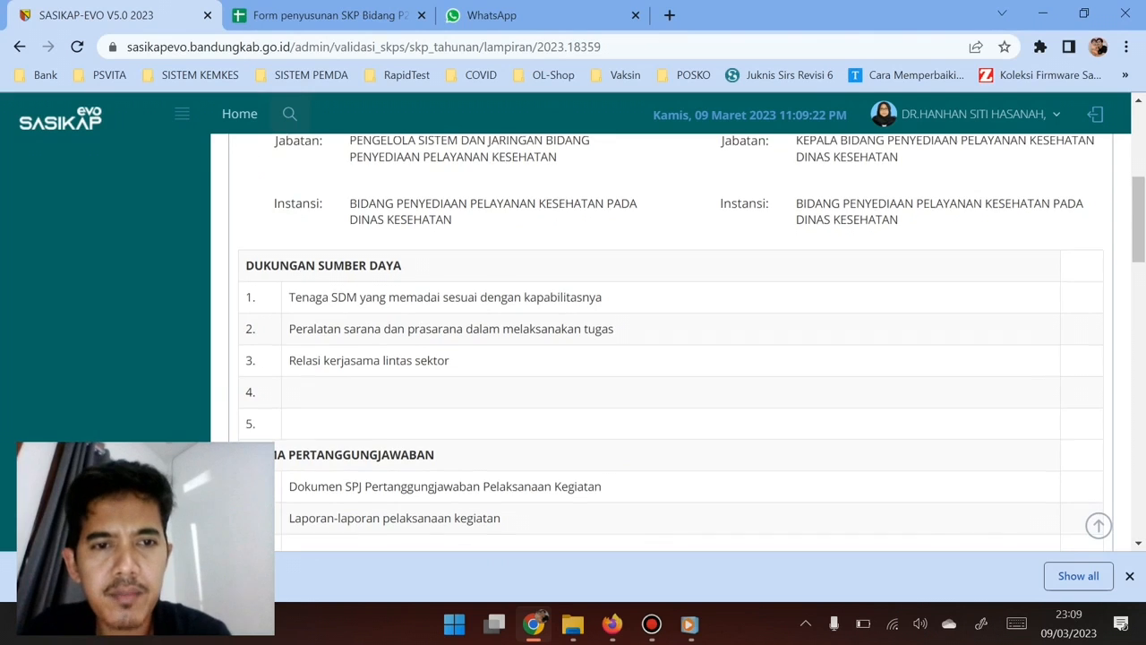
pyautogui.scroll(-1, 671, 336)
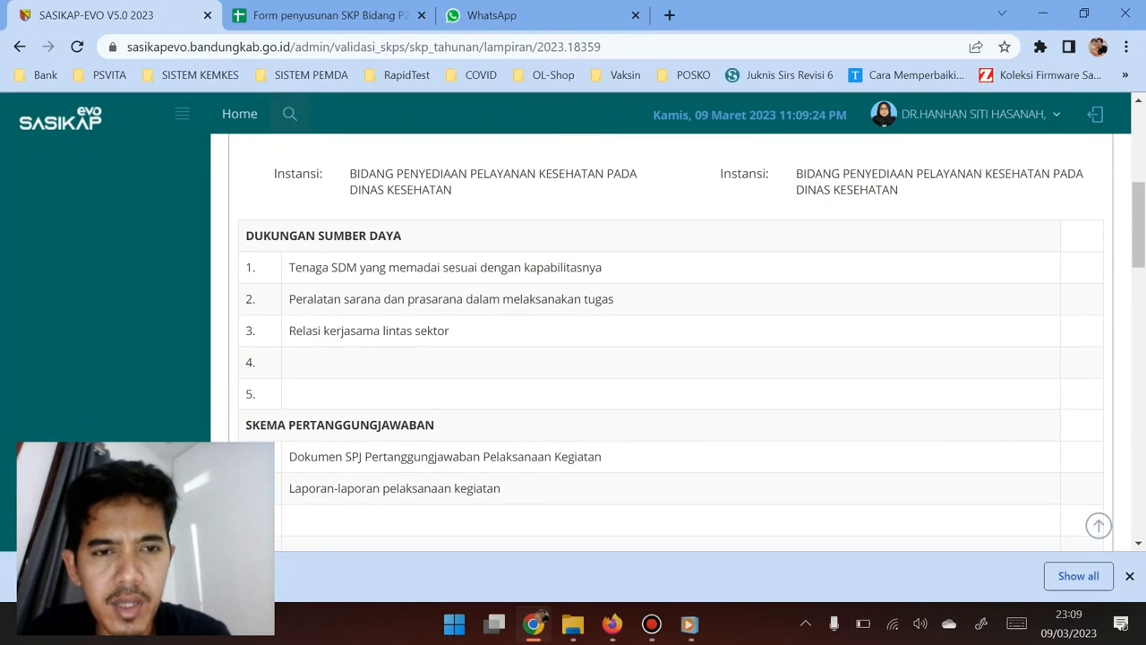
pyautogui.scroll(-2, 671, 335)
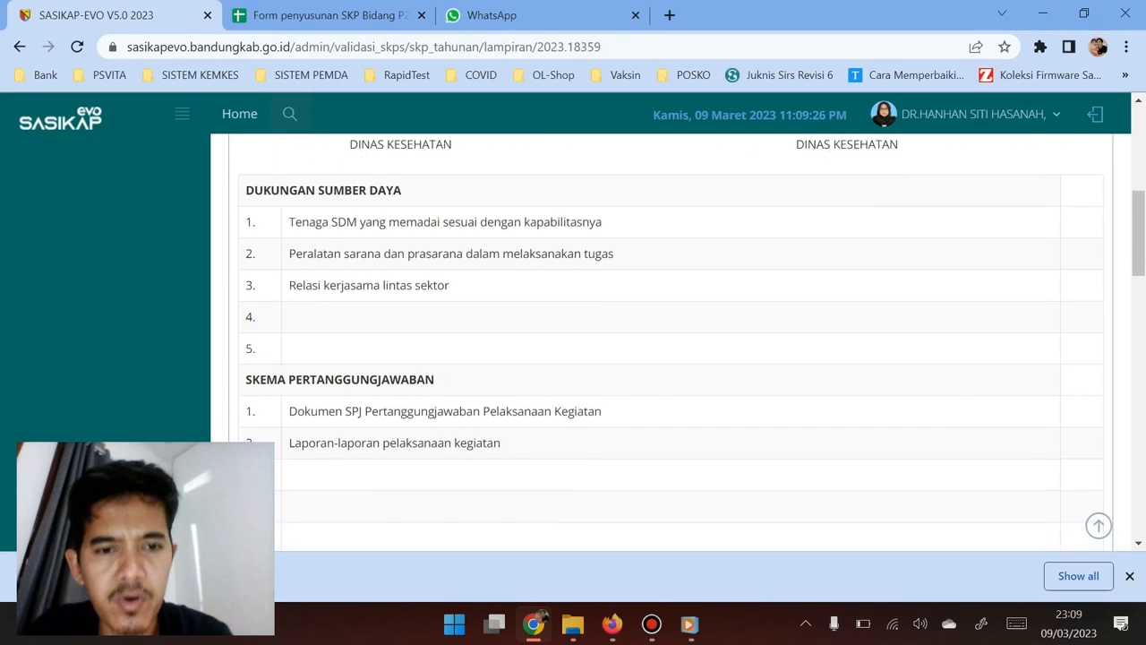
pyautogui.scroll(-3, 670, 340)
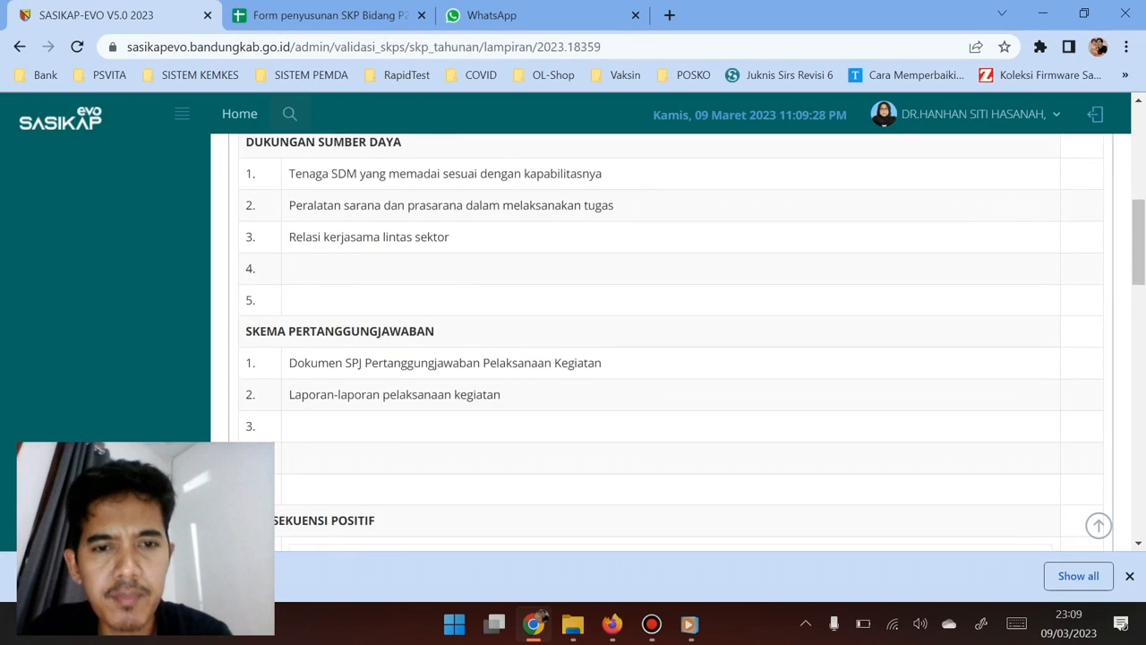
pyautogui.scroll(-3, 670, 341)
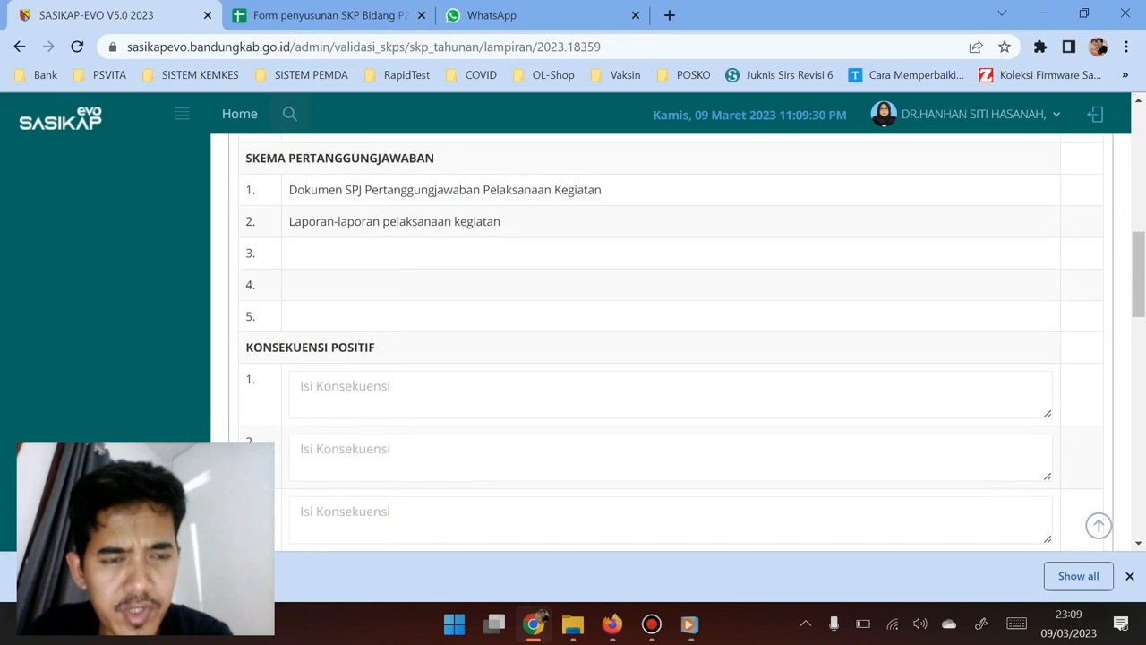
# Step: Place the cursor in the first Konsekuensi Positif entry and look over the attachment form's sections around it
pyautogui.click(671, 368)
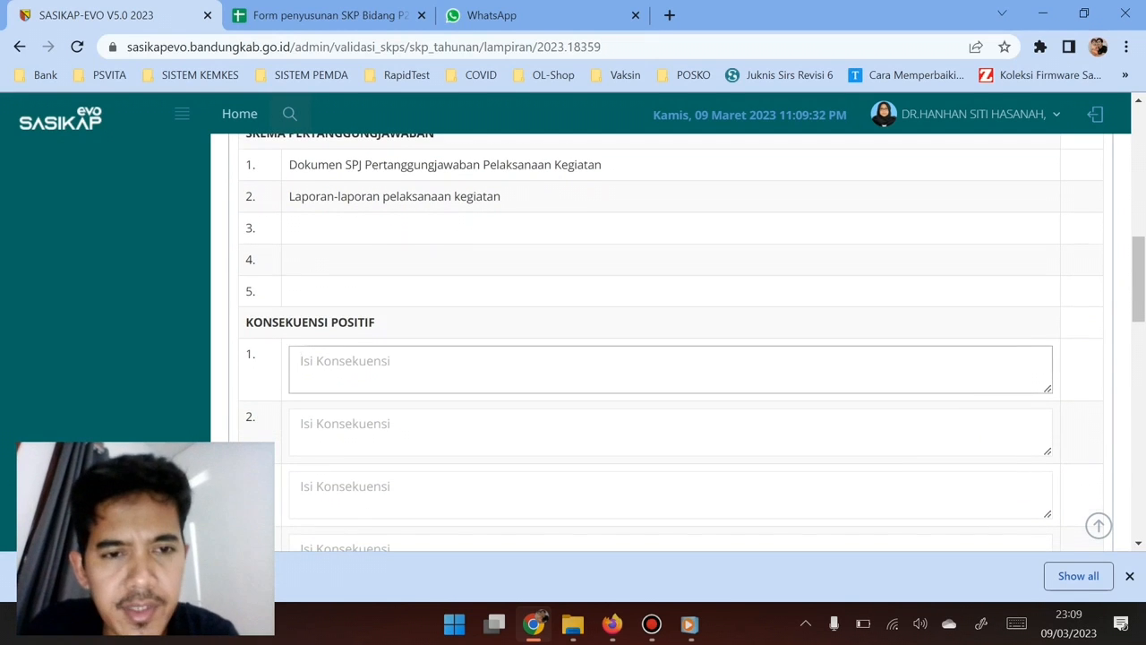
pyautogui.scroll(-3, 670, 358)
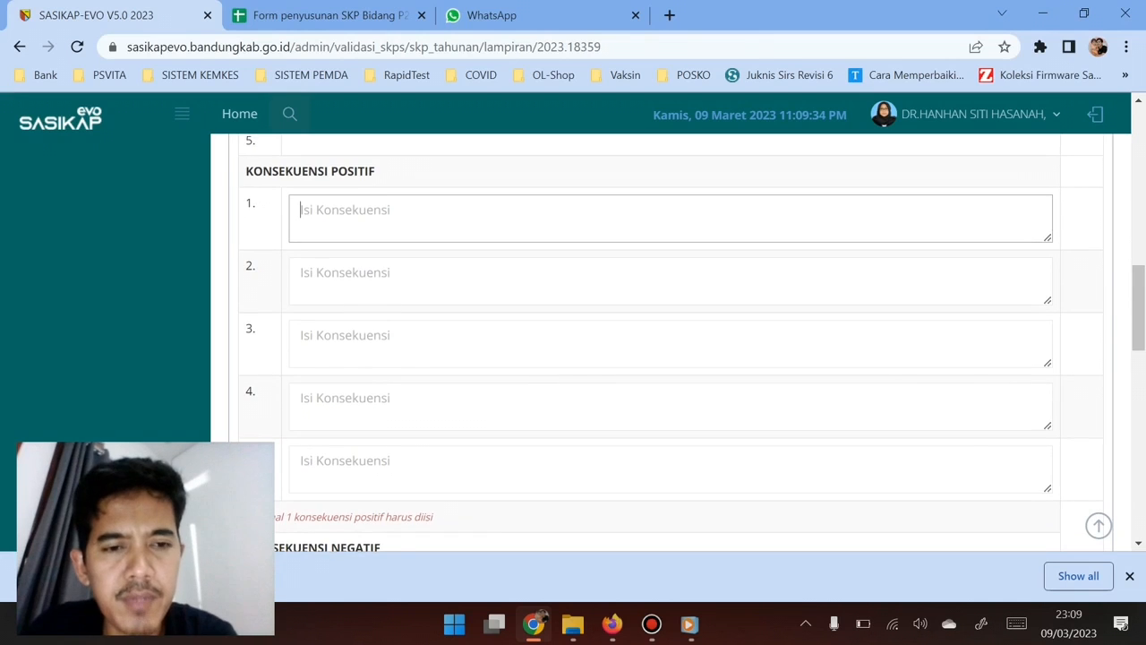
pyautogui.scroll(2, 670, 340)
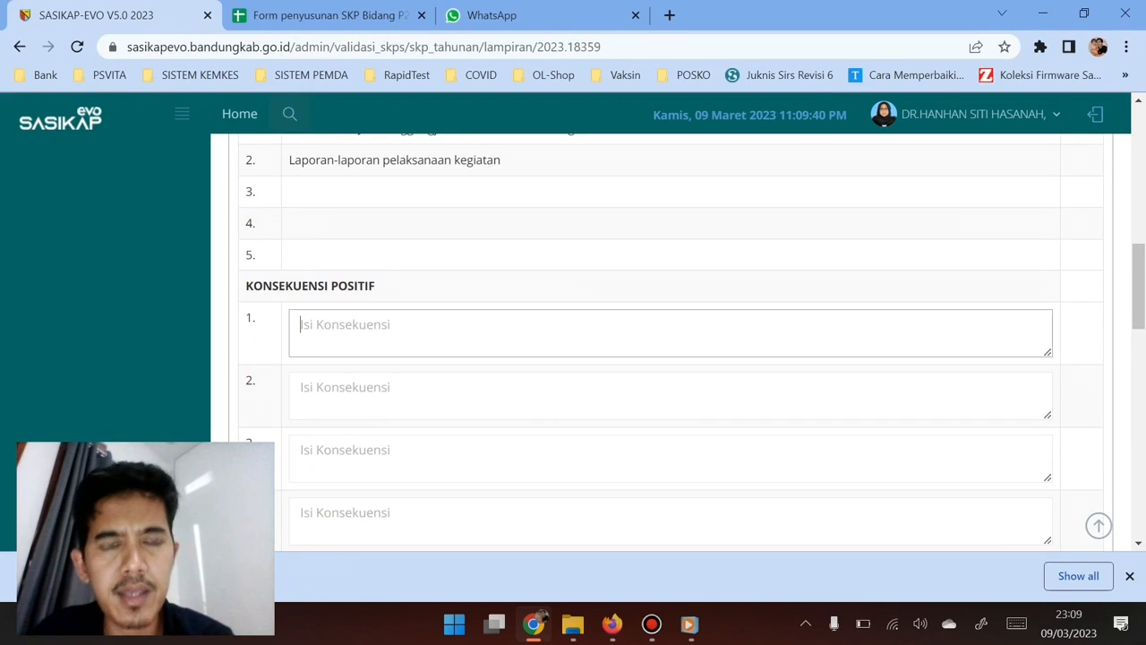
pyautogui.scroll(-2, 671, 340)
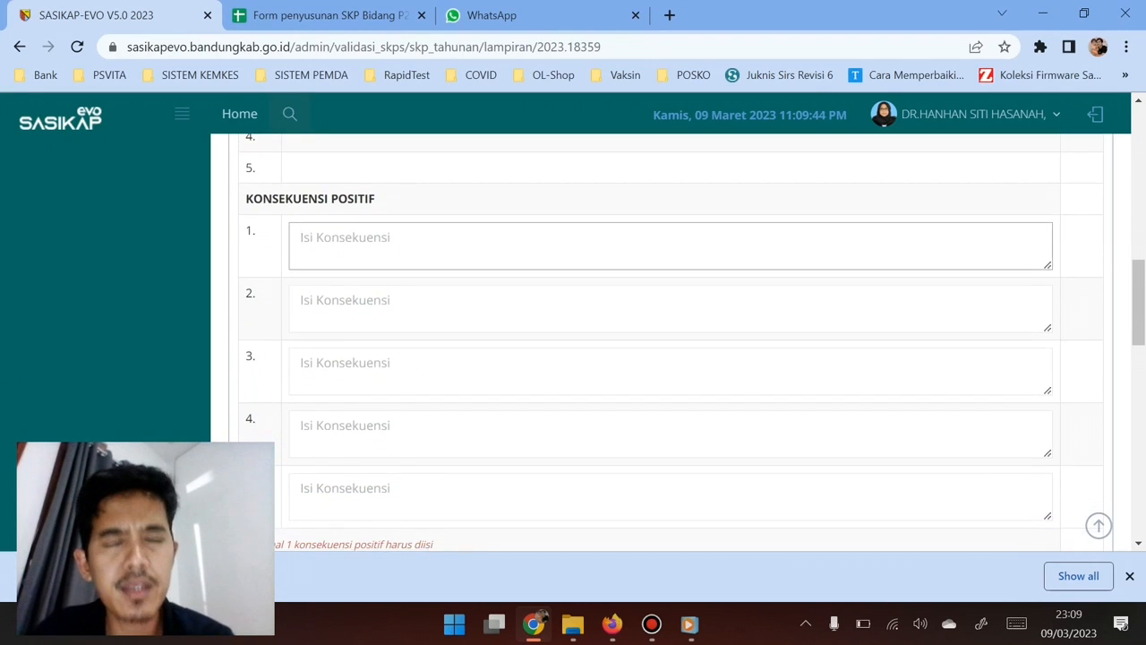
pyautogui.scroll(5, 670, 340)
pyautogui.scroll(3, 670, 341)
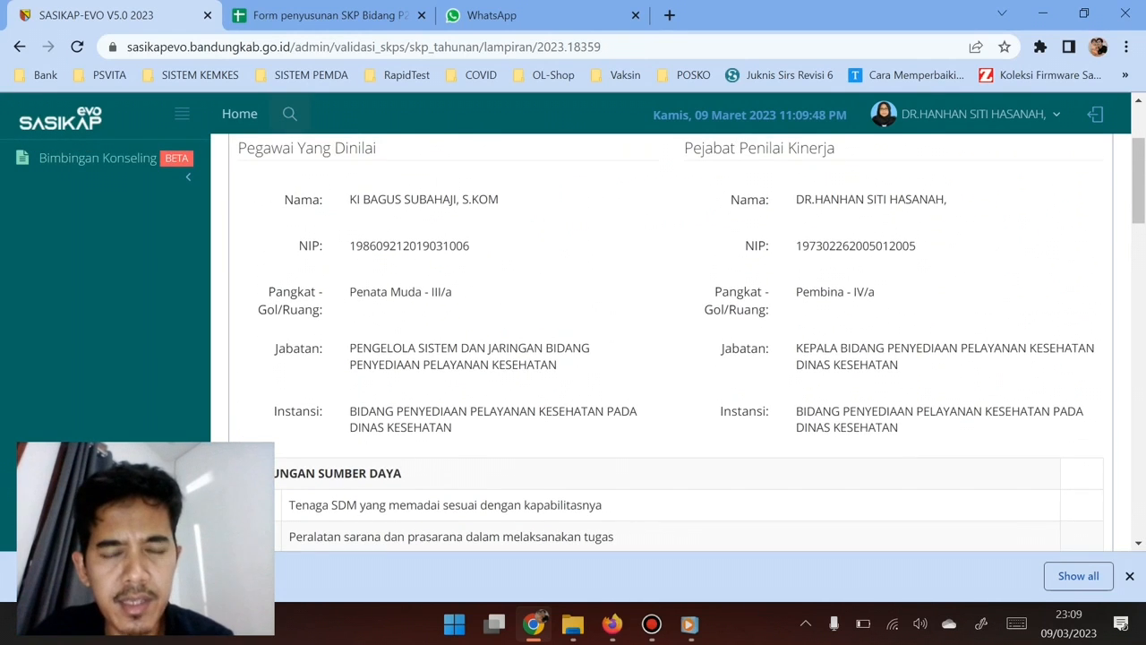
pyautogui.scroll(-2, 671, 340)
pyautogui.scroll(-5, 671, 340)
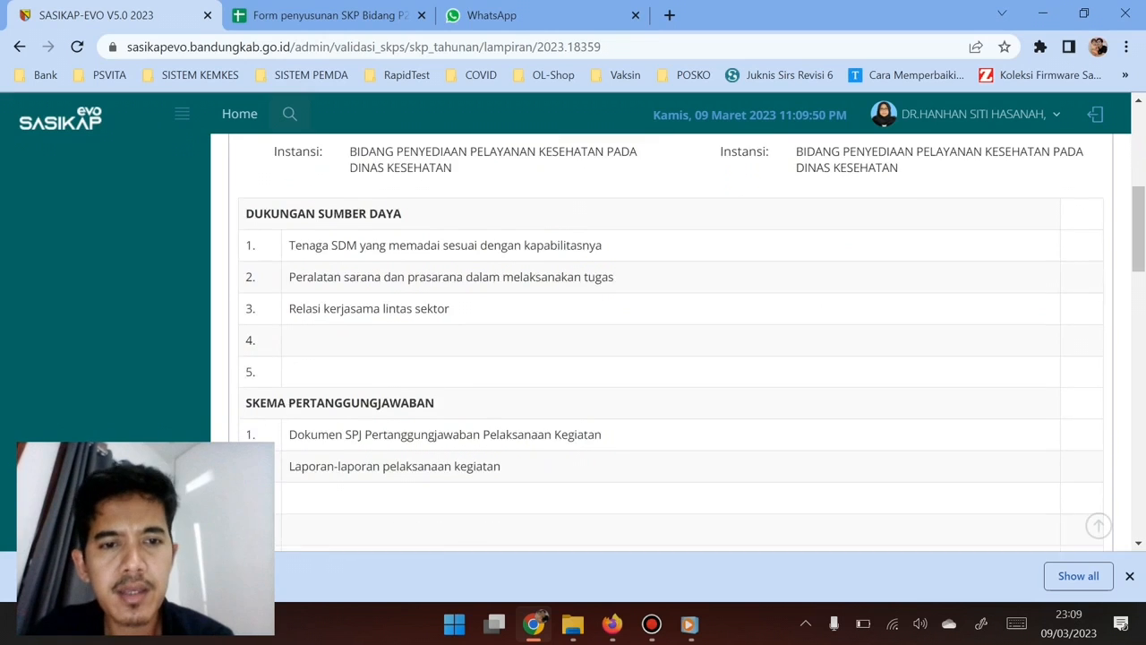
pyautogui.scroll(-1, 671, 340)
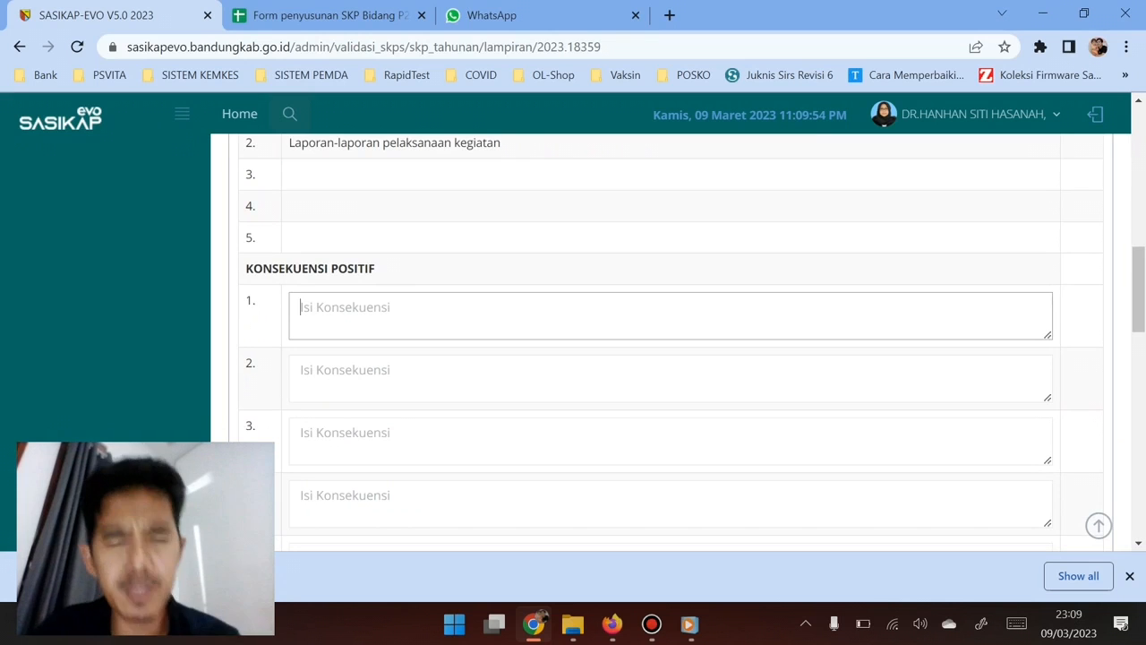
pyautogui.scroll(-1, 670, 340)
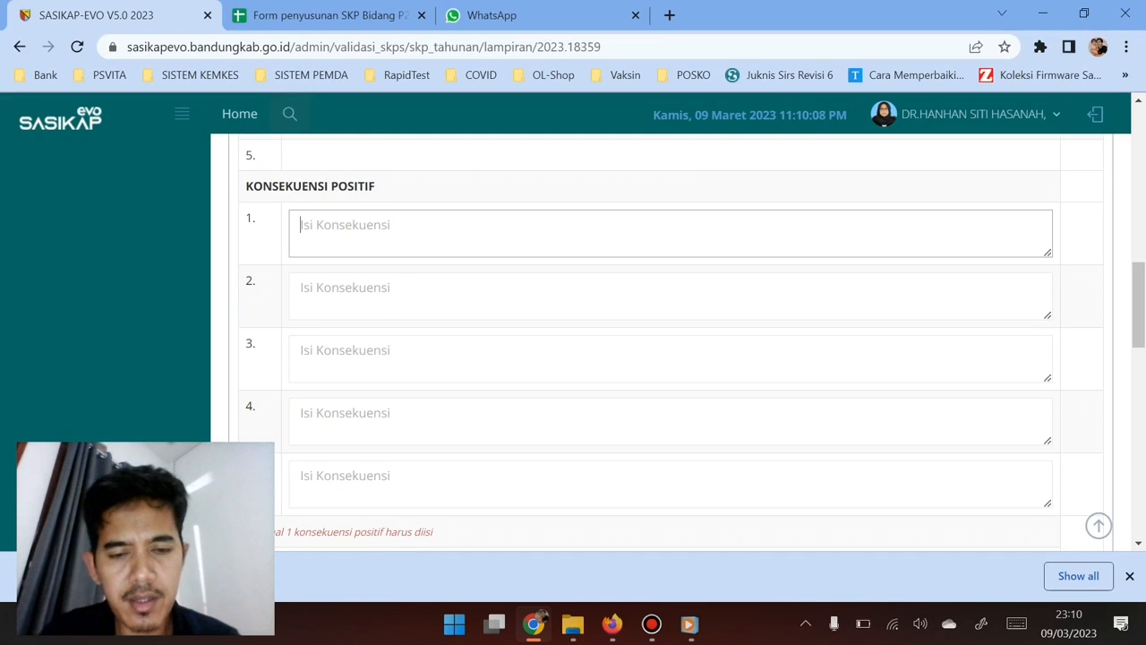
# Step: Enter "Jika semua tugas diselesaikan dengan baik maka akan dikasih reward atau penghargaan" as the first Konsekuensi Positif
pyautogui.write('Ji')
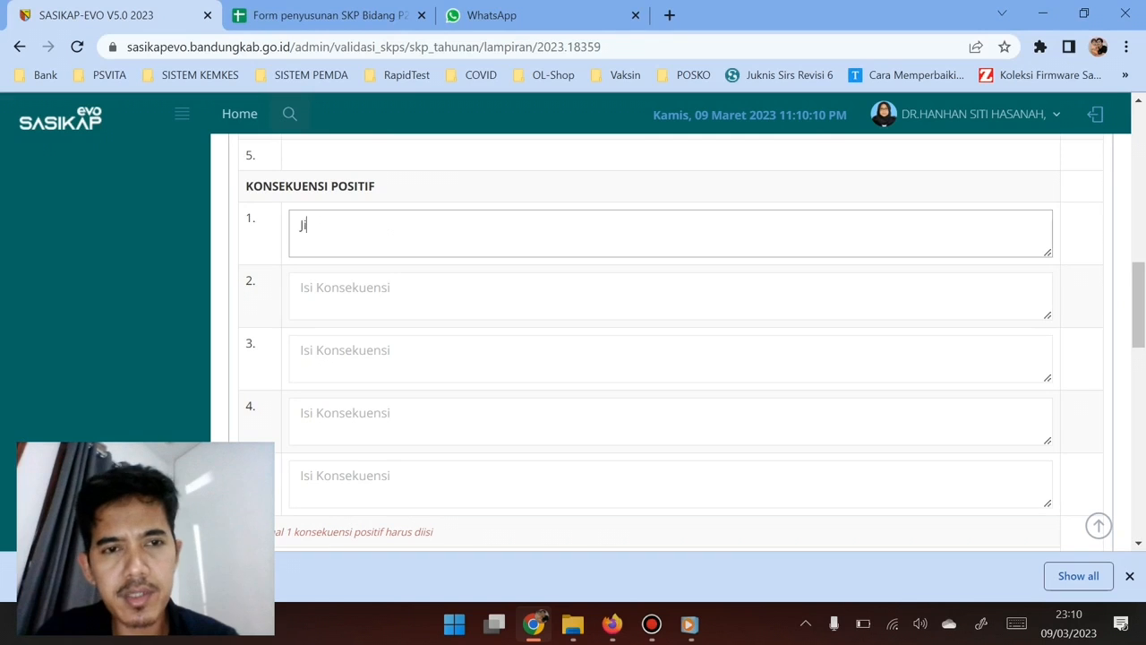
pyautogui.write('kasemua')
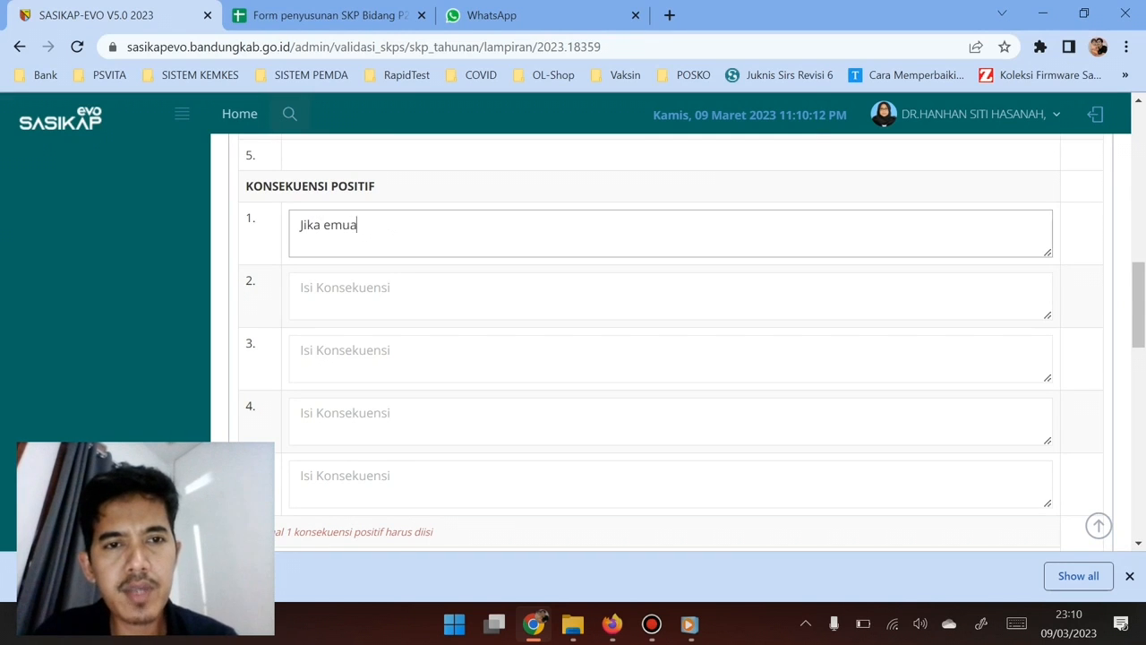
pyautogui.press('BackSpace')
pyautogui.press('BackSpace')
pyautogui.press('BackSpace')
pyautogui.press('BackSpace')
pyautogui.press('BackSpace')
pyautogui.write('semua ker')
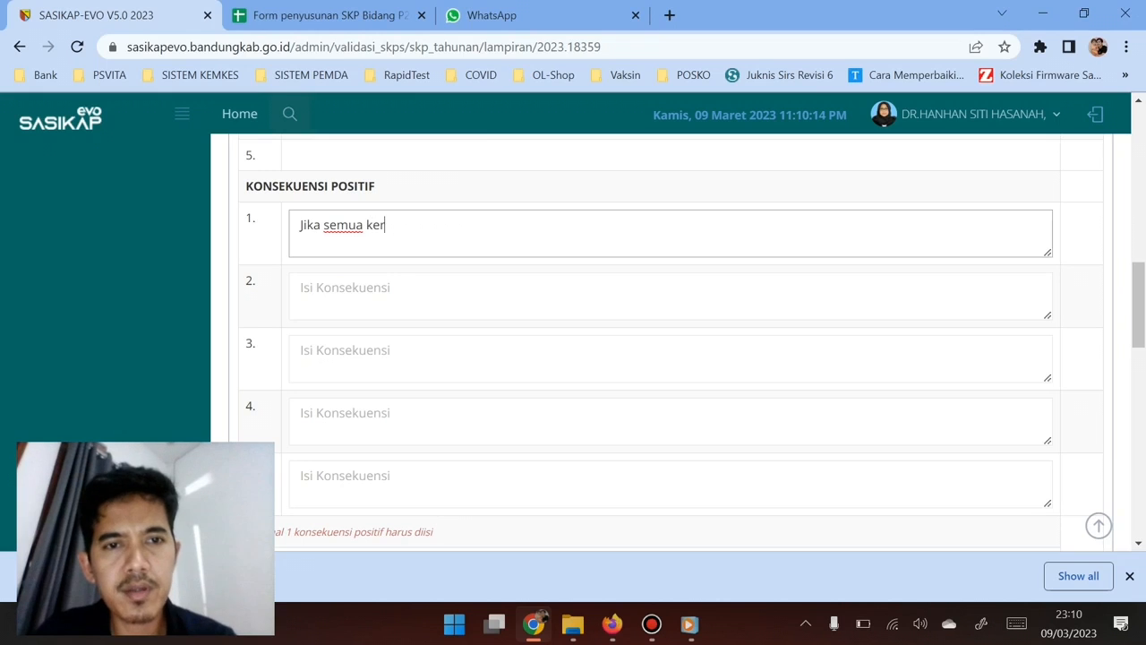
pyautogui.write('jaan')
pyautogui.press('BackSpace')
pyautogui.press('BackSpace')
pyautogui.press('BackSpace')
pyautogui.press('BackSpace')
pyautogui.press('BackSpace')
pyautogui.press('BackSpace')
pyautogui.press('BackSpace')
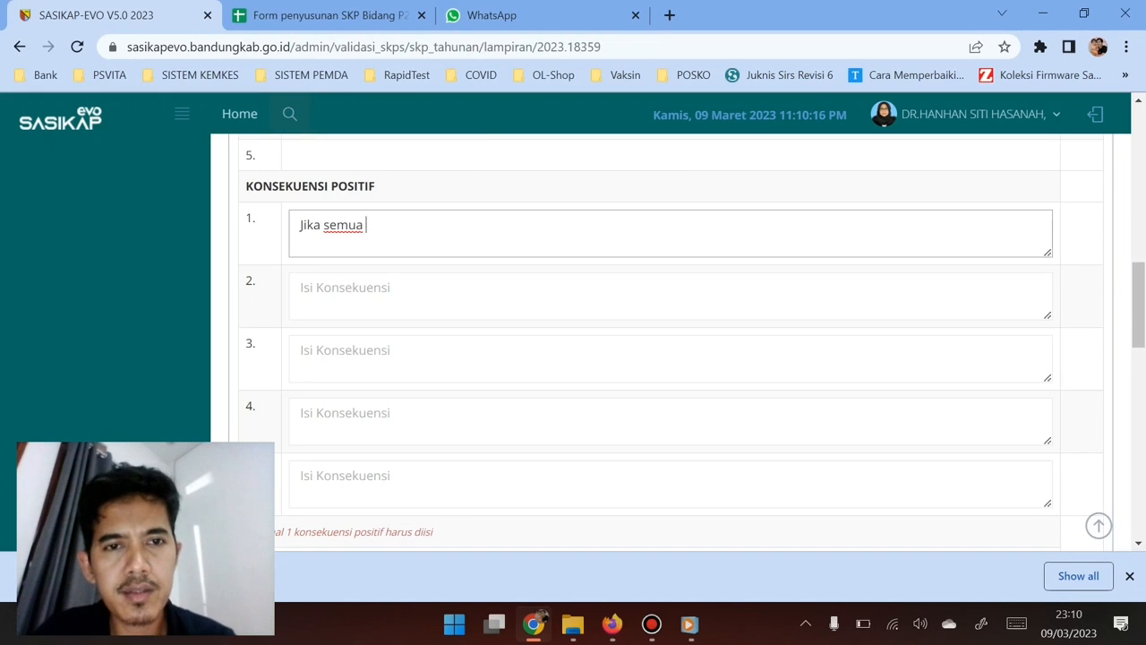
pyautogui.write('tugas di')
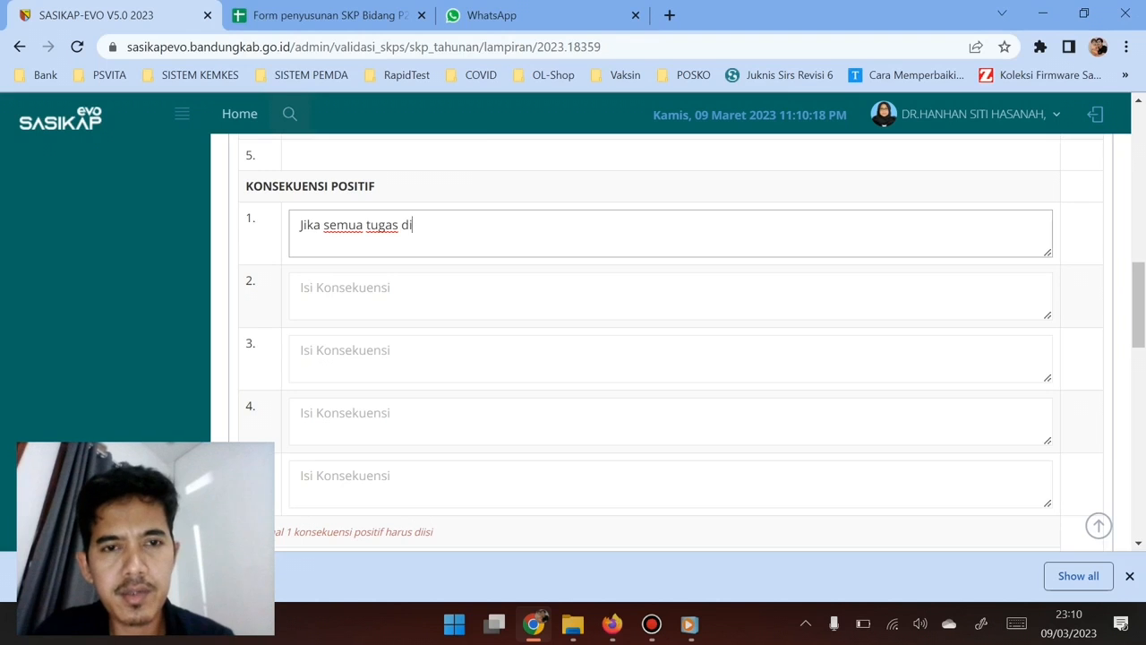
pyautogui.write('selesaikan denga')
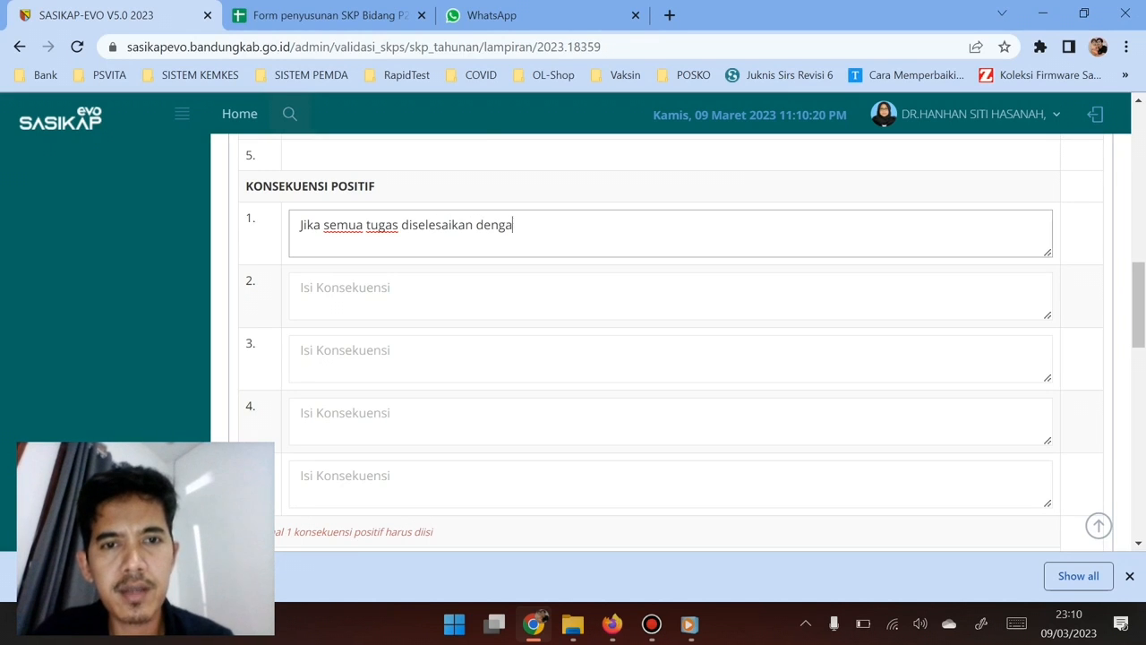
pyautogui.write('n baik maka a')
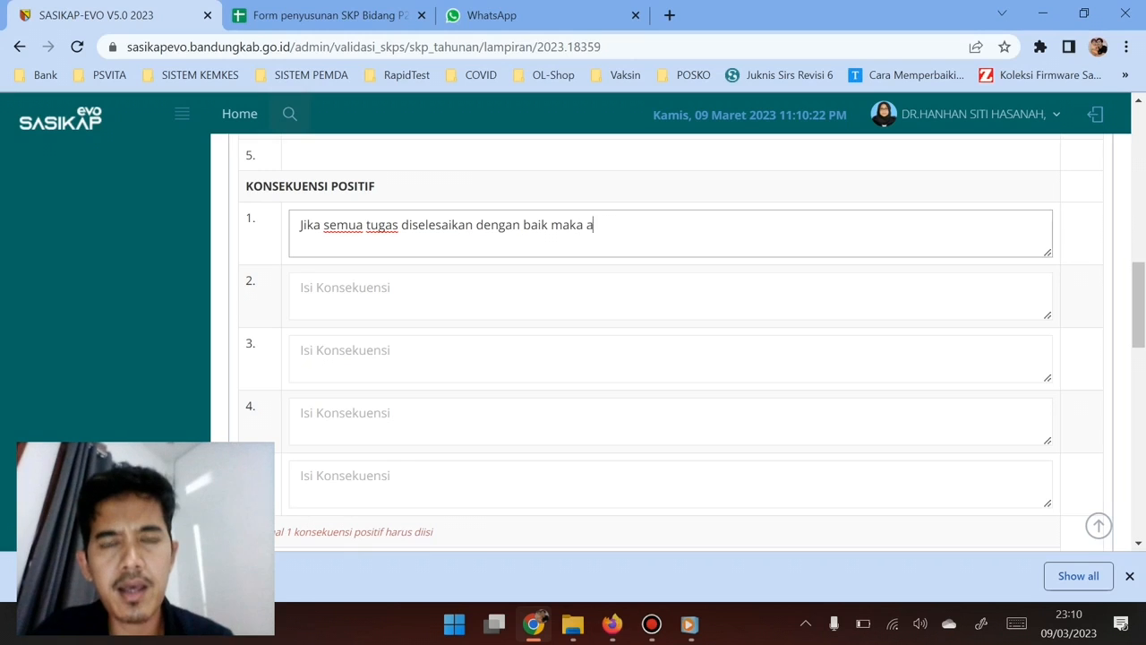
pyautogui.write('kaan')
pyautogui.press('BackSpace')
pyautogui.press('BackSpace')
pyautogui.write('n')
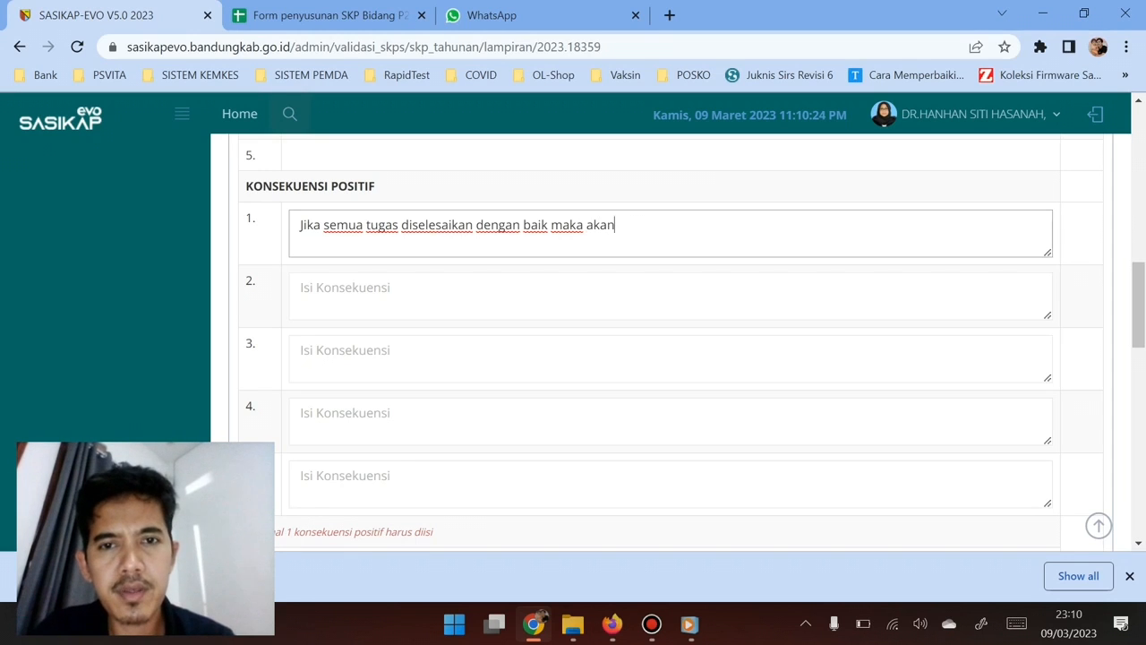
pyautogui.write(' dikasih rewa')
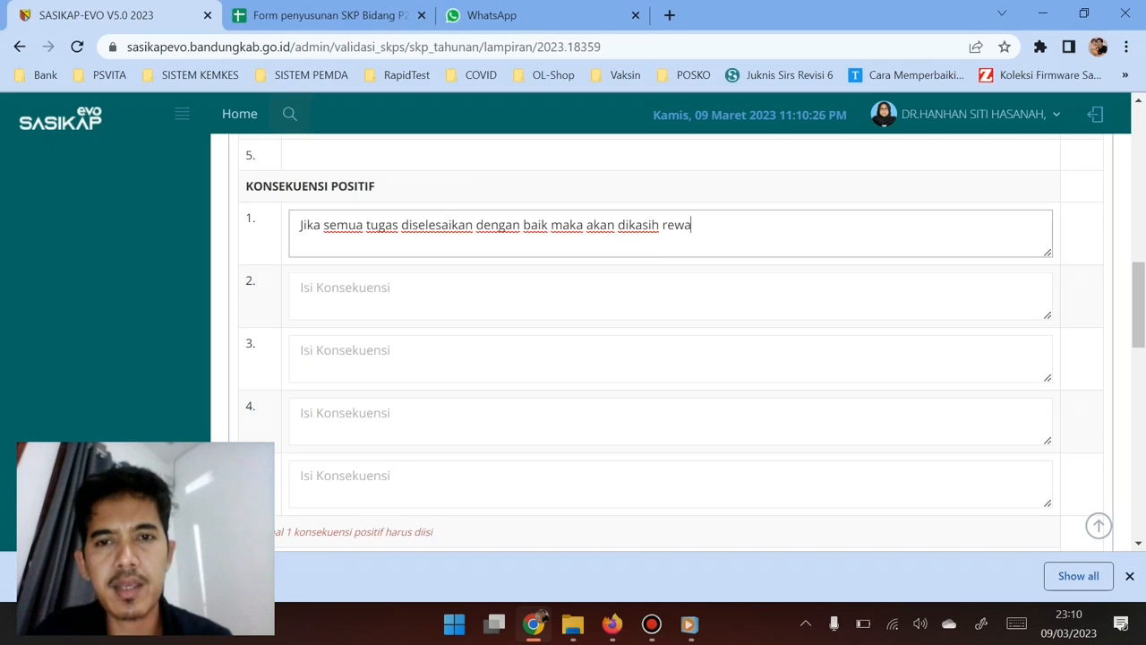
pyautogui.write('rd atau')
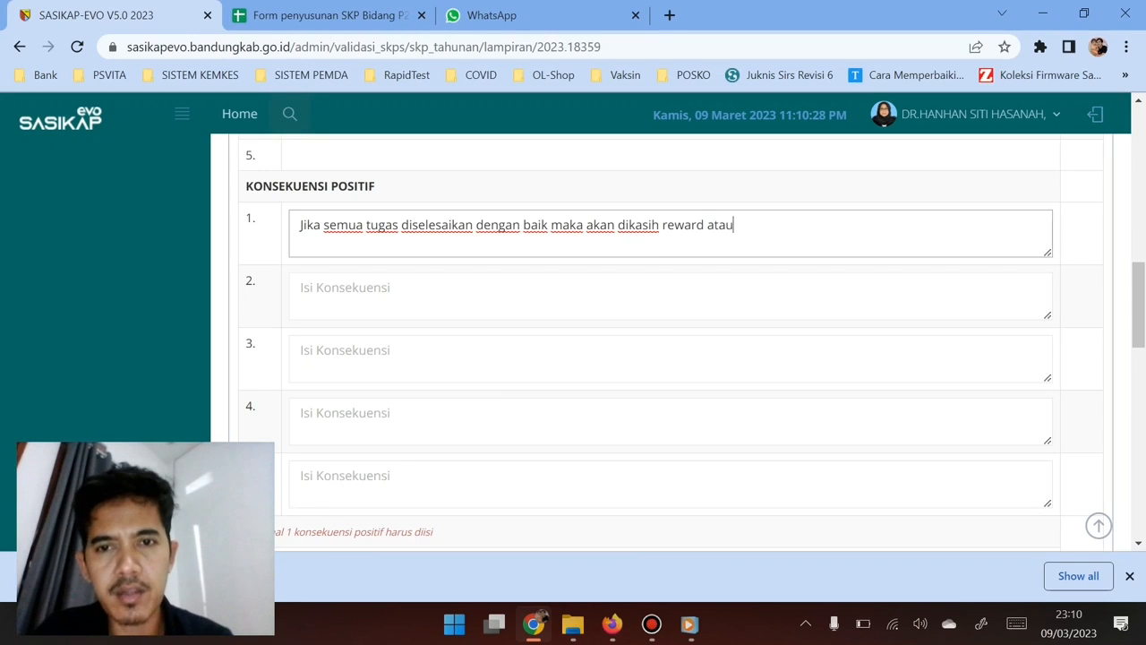
pyautogui.write(' penghargaan')
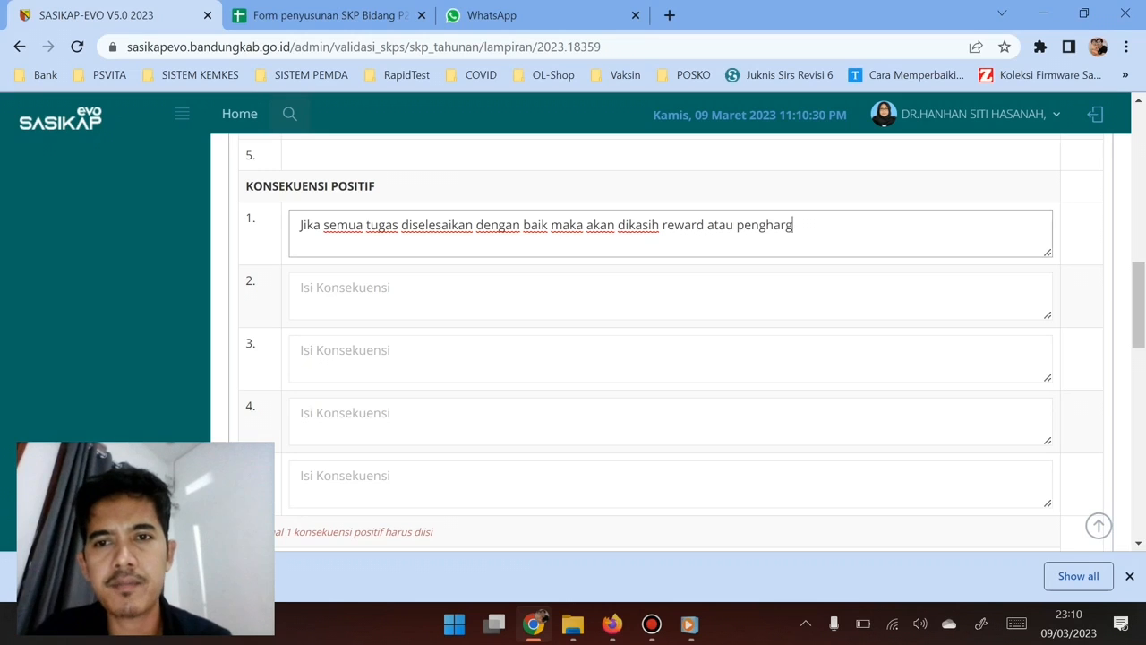
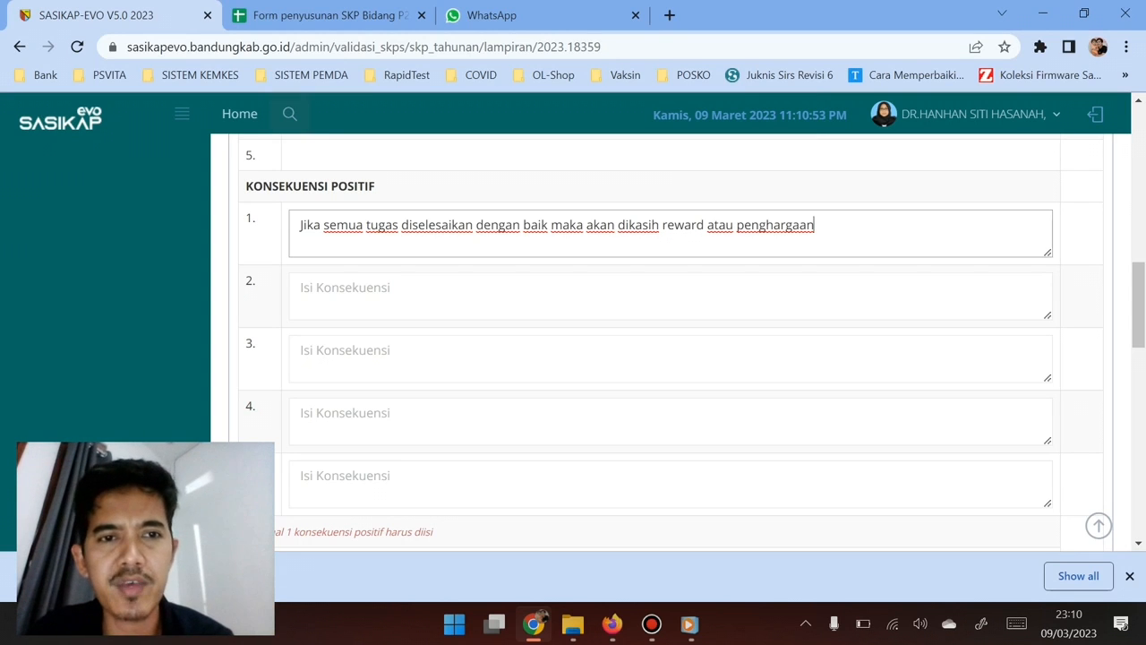
# Step: Enter "Jika tugas tidak dilaksanakan dengan baik maka akan diberikan sangsi/punishment/teguran/bimbingan lebih lanjut dari pimpinan" as the first Konsekuensi Negatif
pyautogui.click(301, 287)
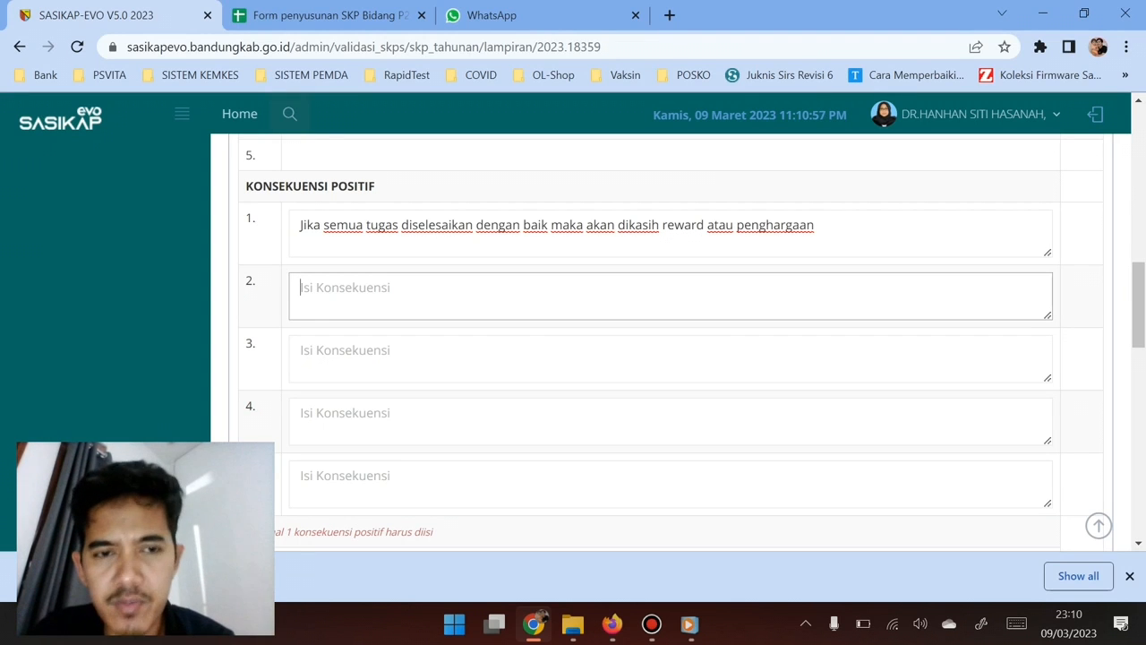
pyautogui.scroll(-1, 692, 341)
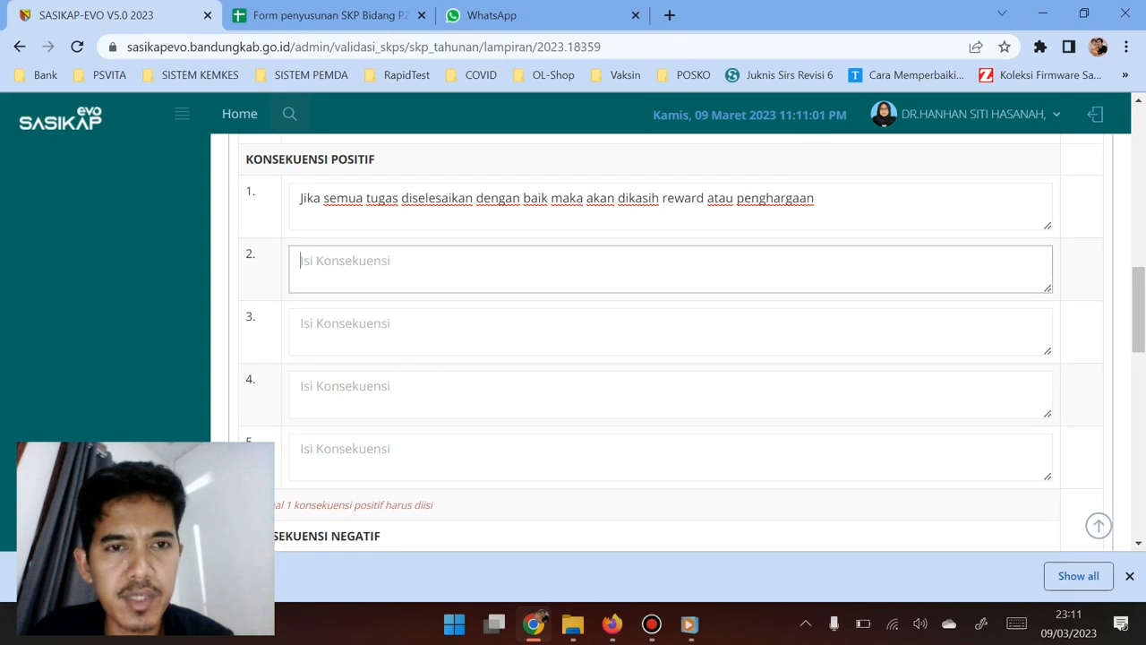
pyautogui.scroll(-3, 692, 340)
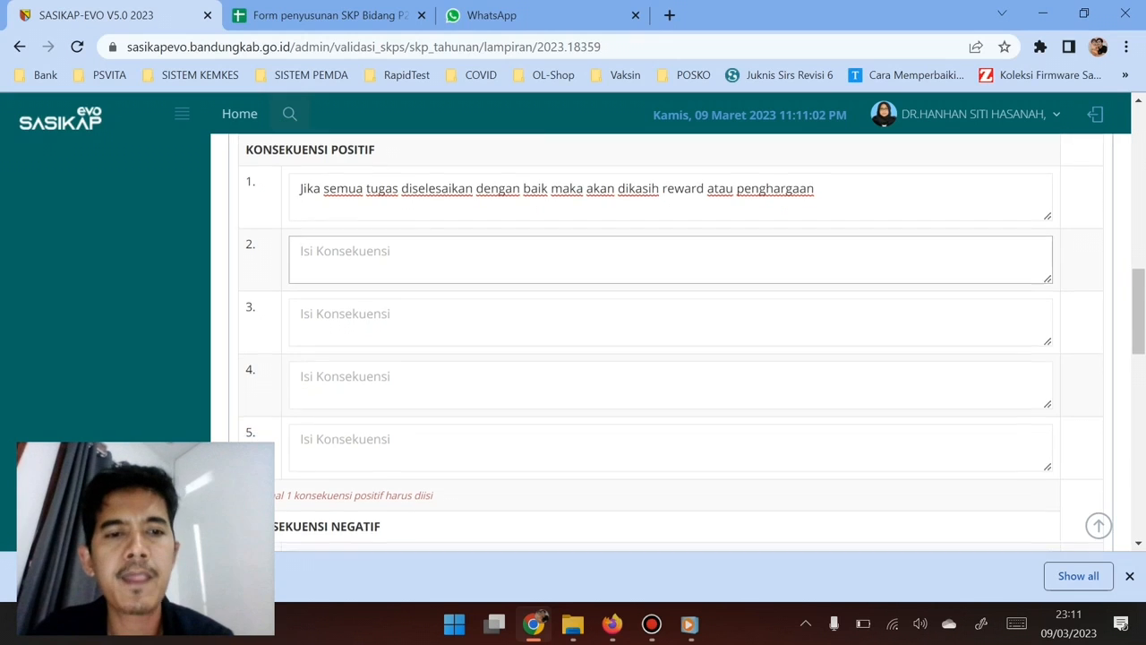
pyautogui.scroll(-1, 692, 340)
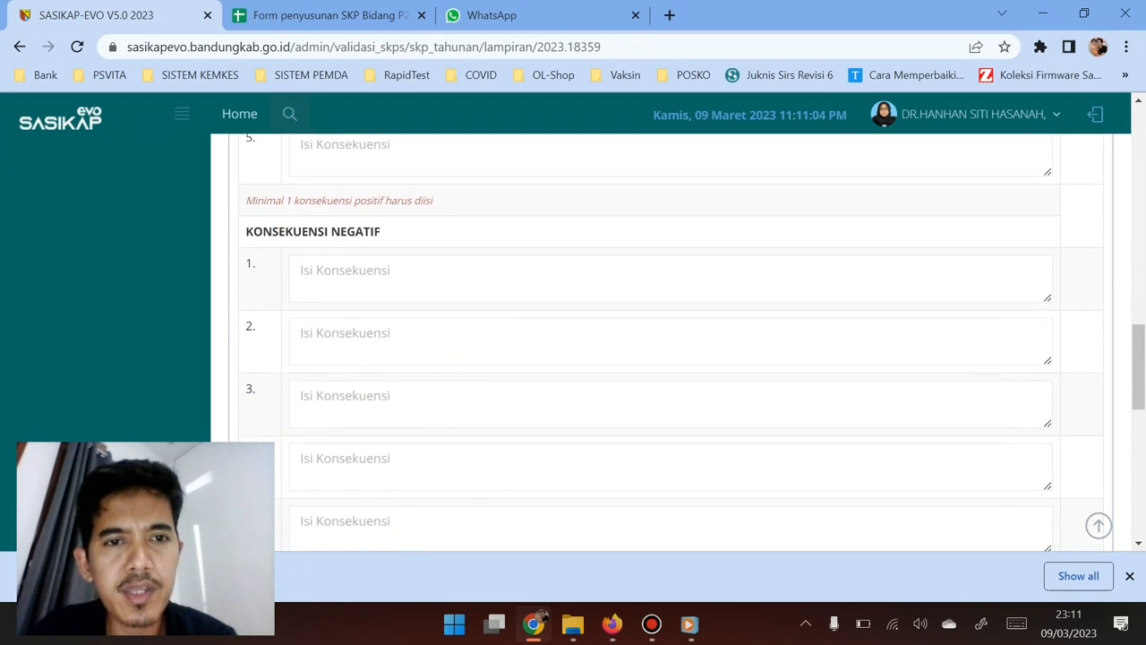
pyautogui.scroll(-1, 692, 340)
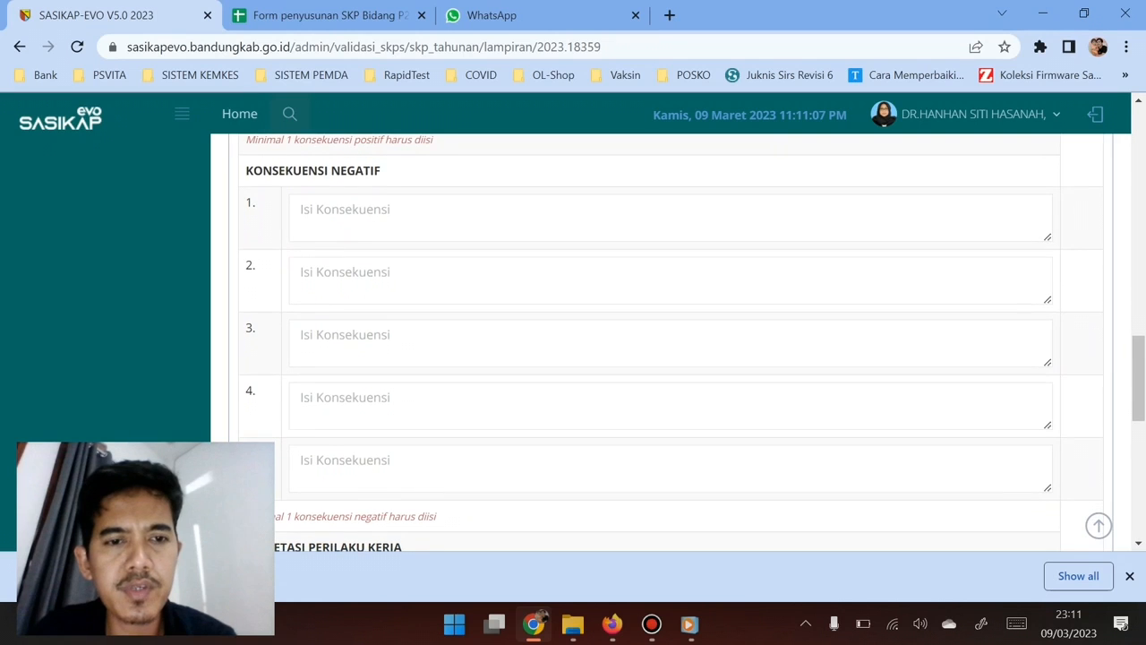
pyautogui.scroll(-1, 692, 340)
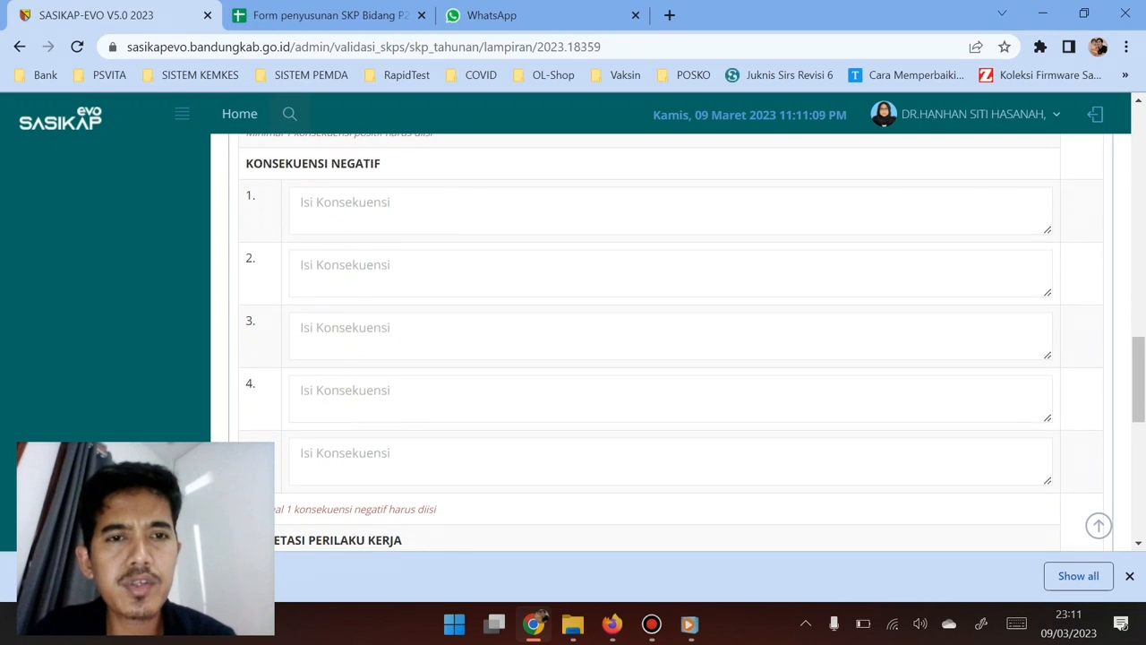
pyautogui.click(346, 204)
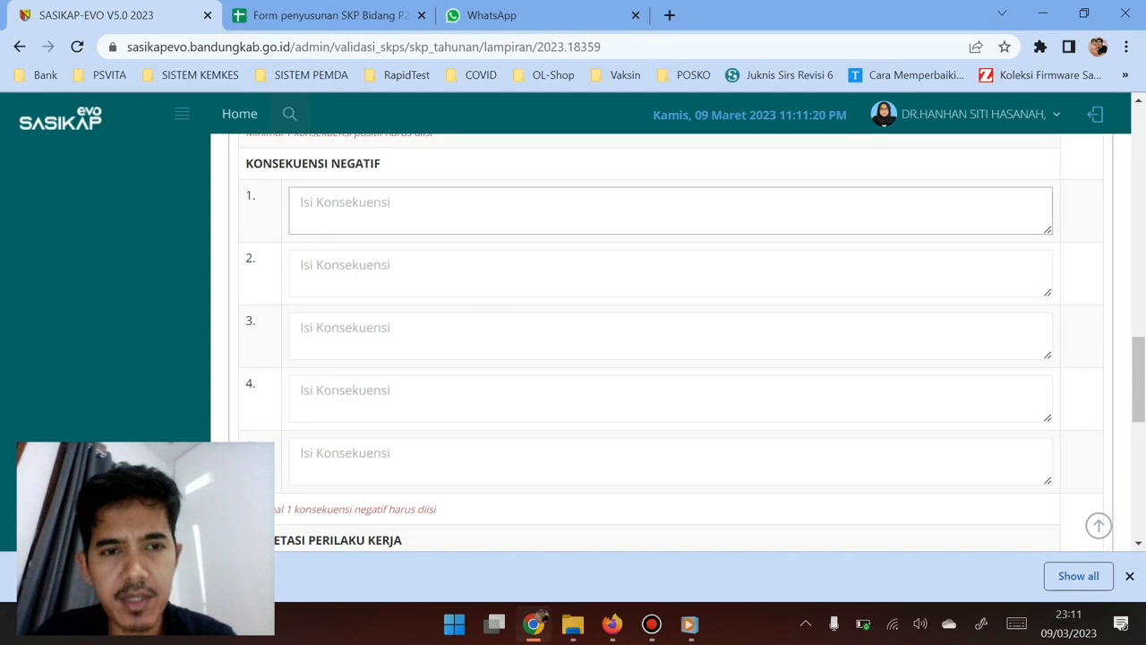
pyautogui.write('Jika tugas')
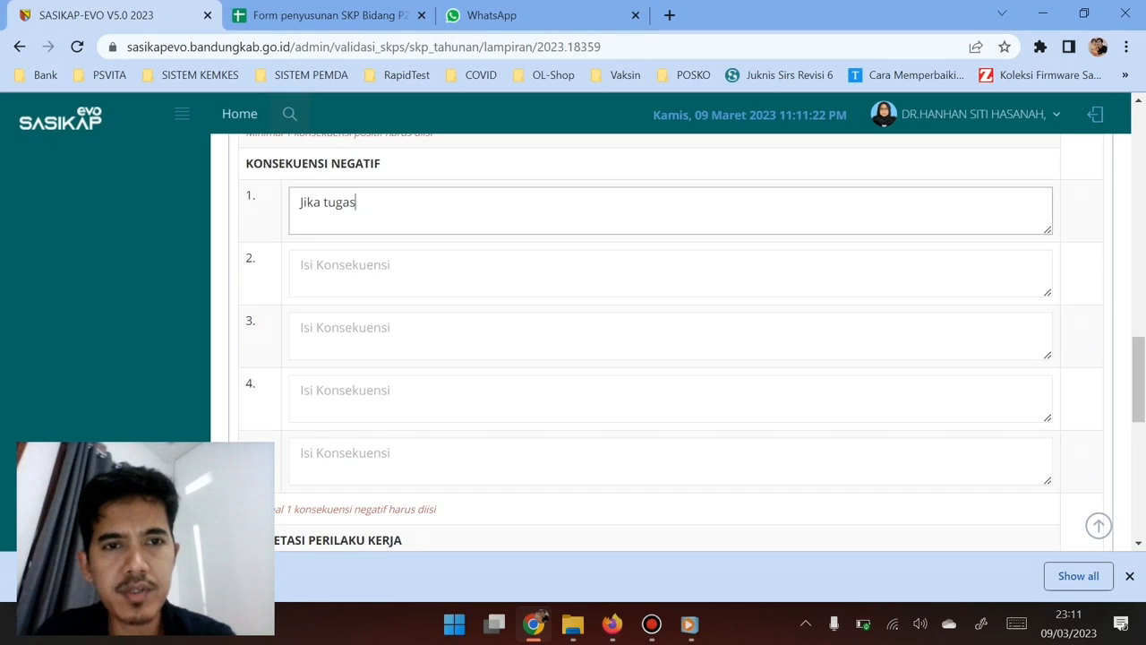
pyautogui.write(' tidak d')
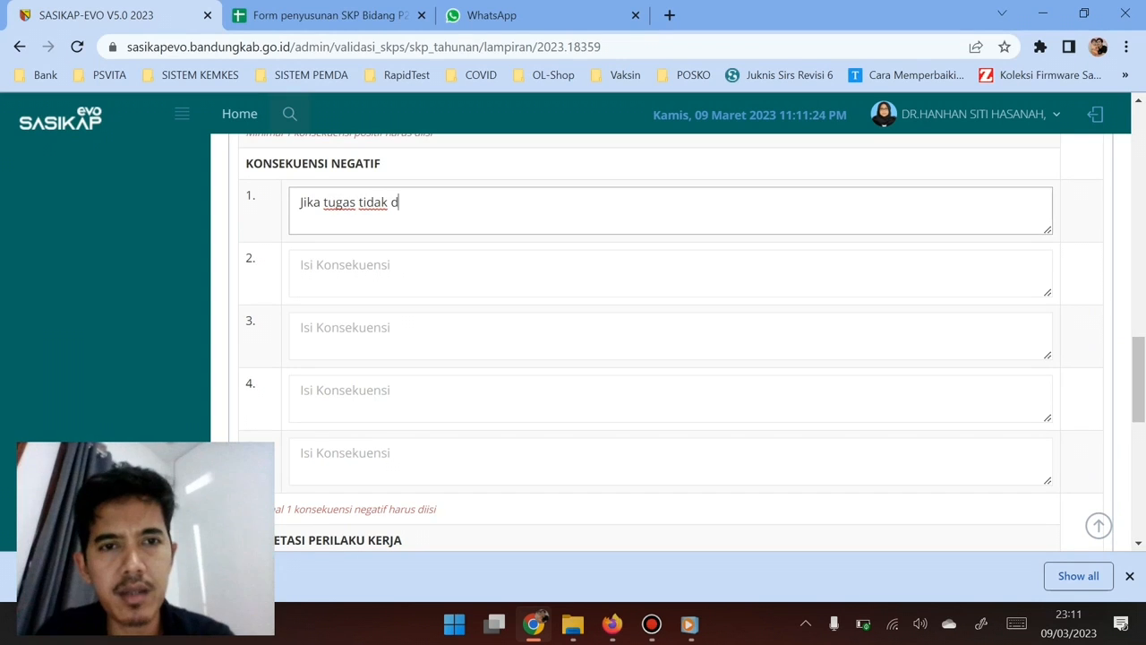
pyautogui.write('ilaksanakan')
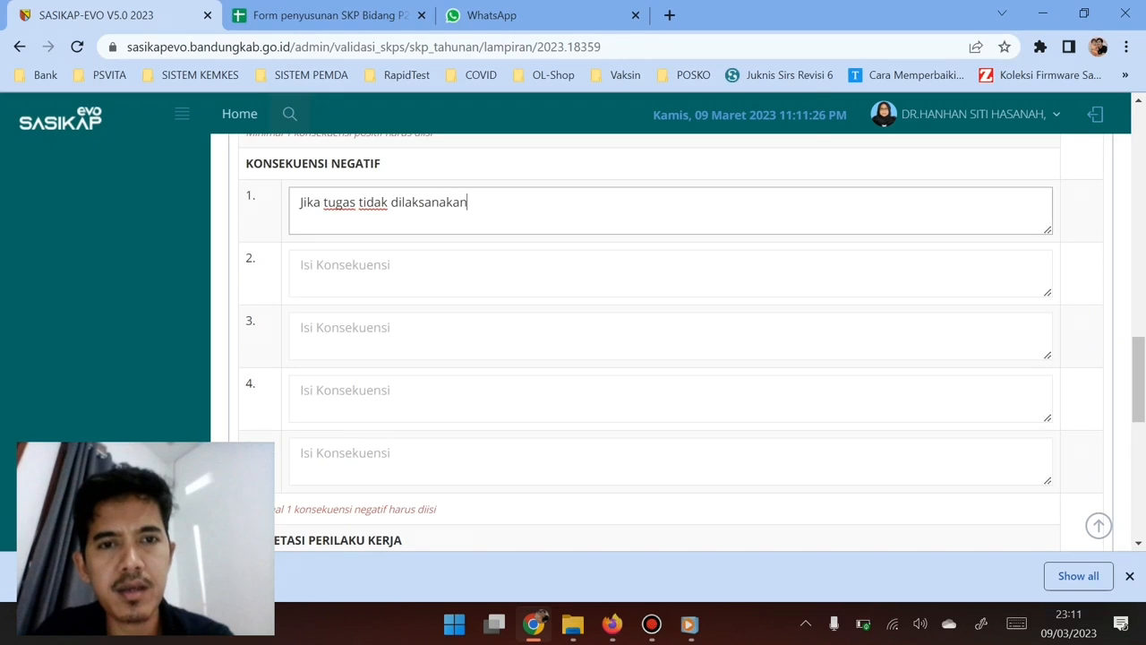
pyautogui.write(' dengan baik')
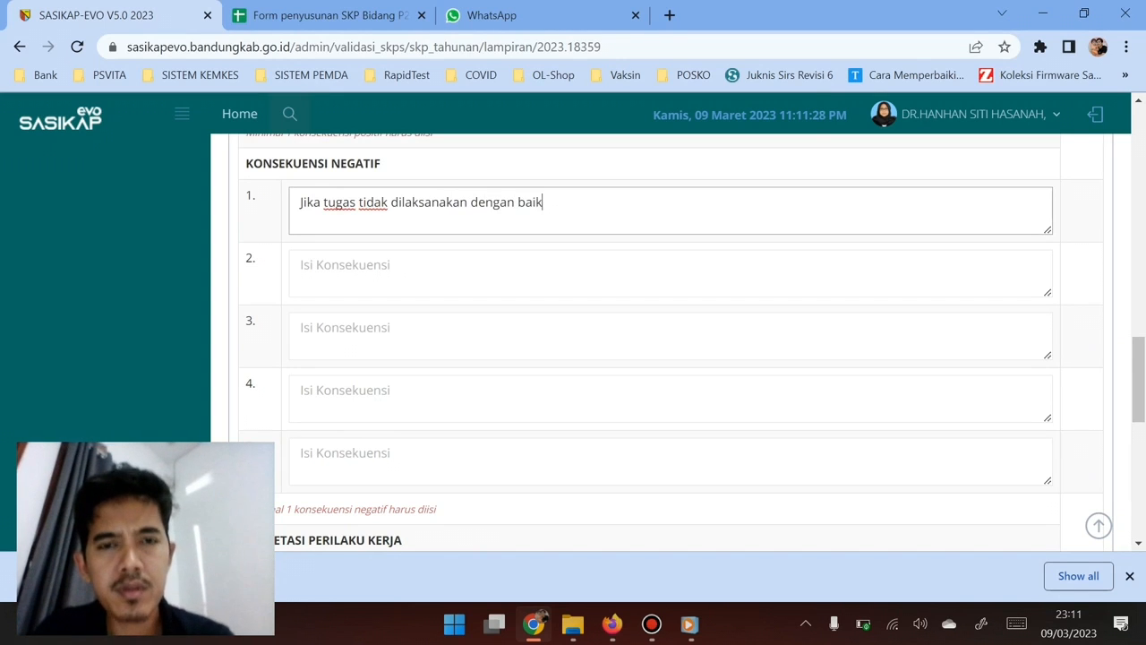
pyautogui.write(' maka akan di')
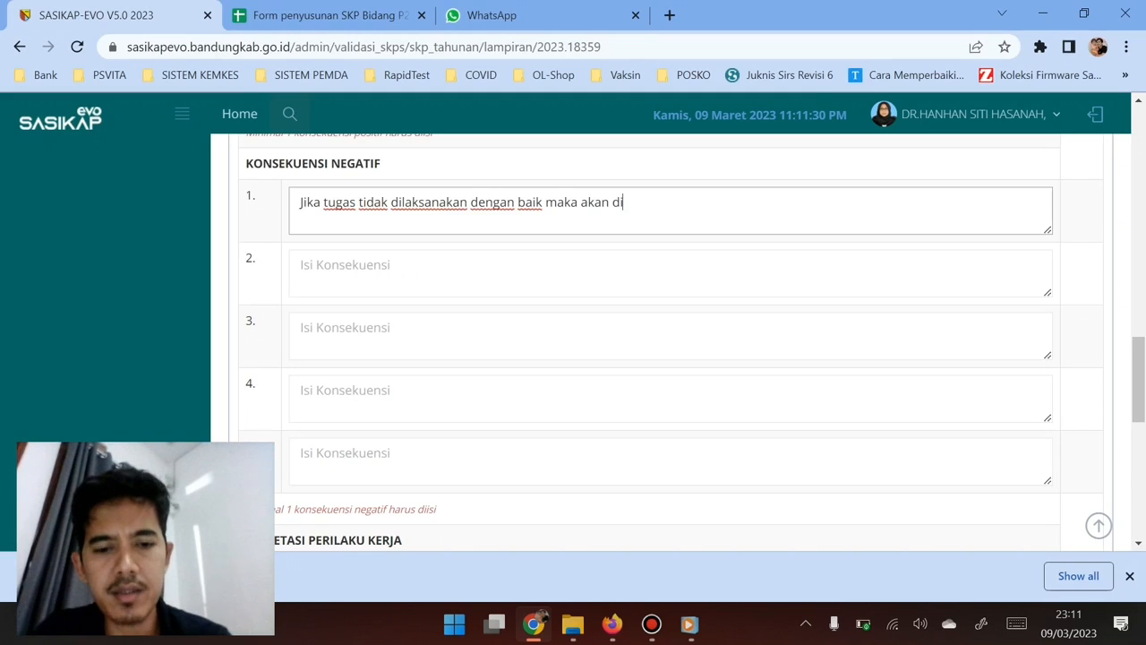
pyautogui.write('berikan sang')
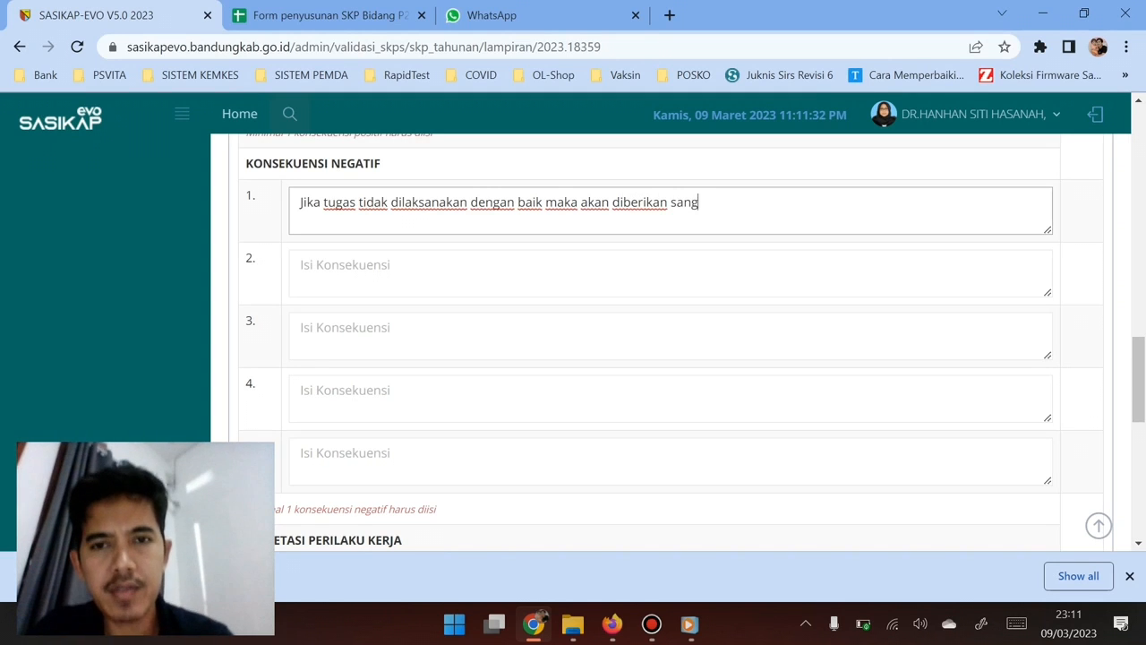
pyautogui.write('si/pu')
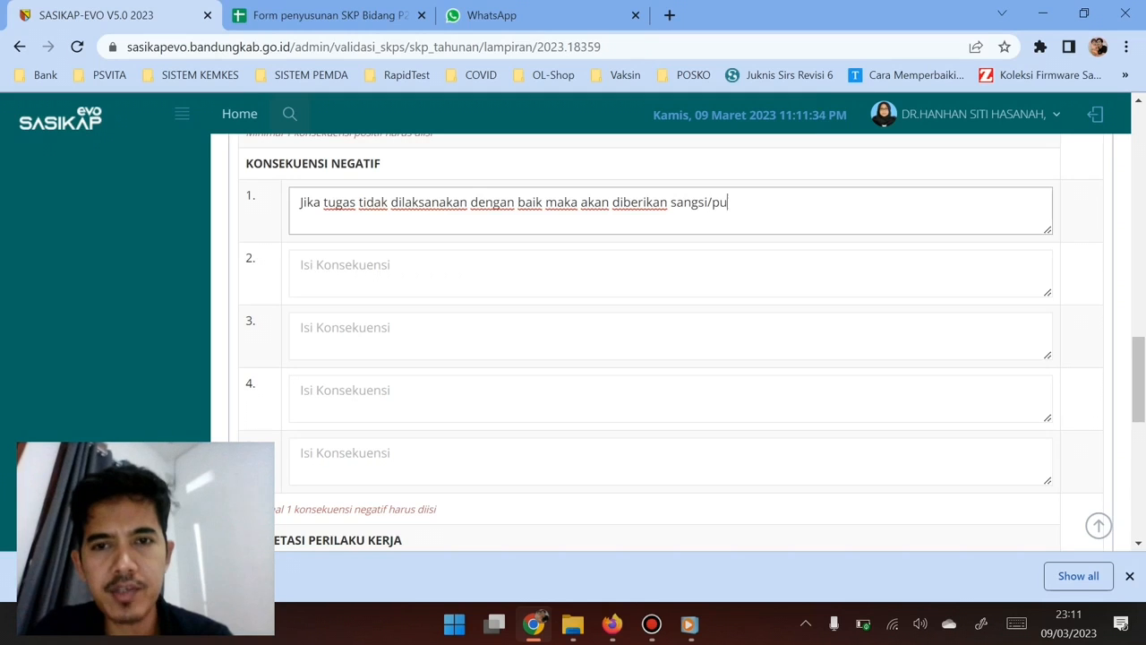
pyautogui.write('nish')
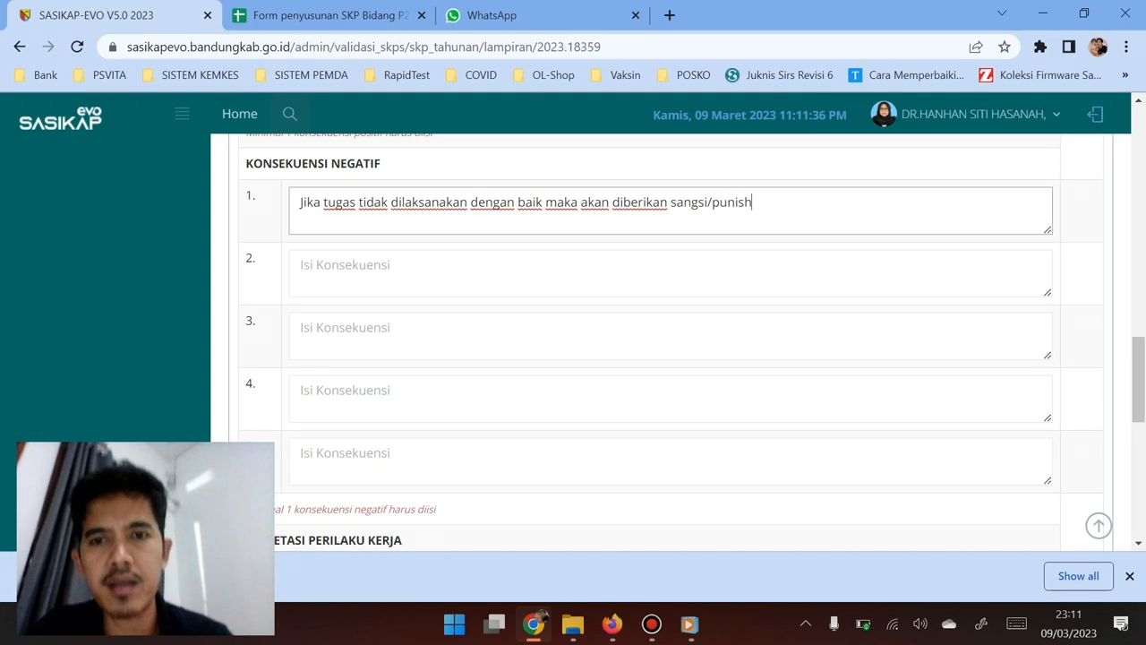
pyautogui.write('ment')
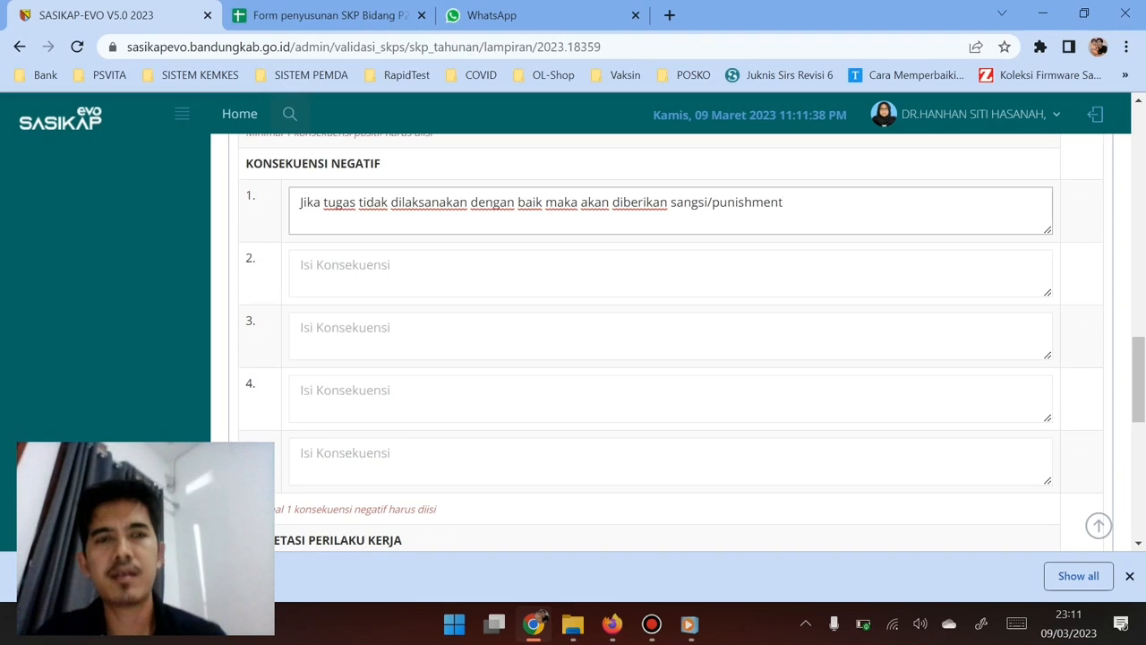
pyautogui.write('/te')
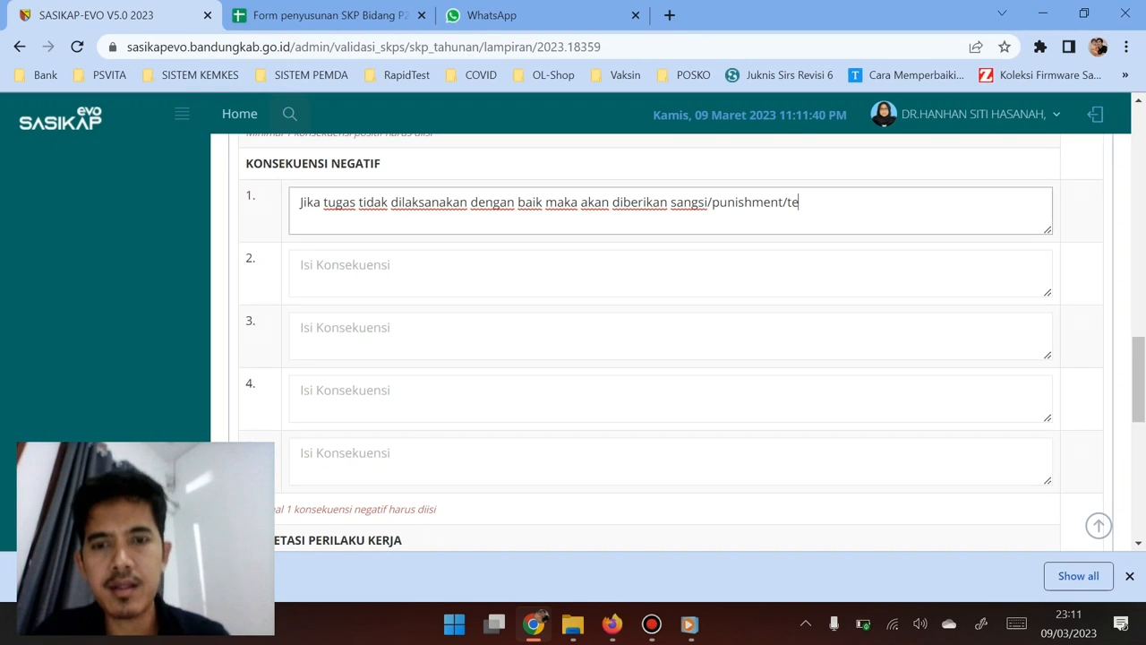
pyautogui.write('guran')
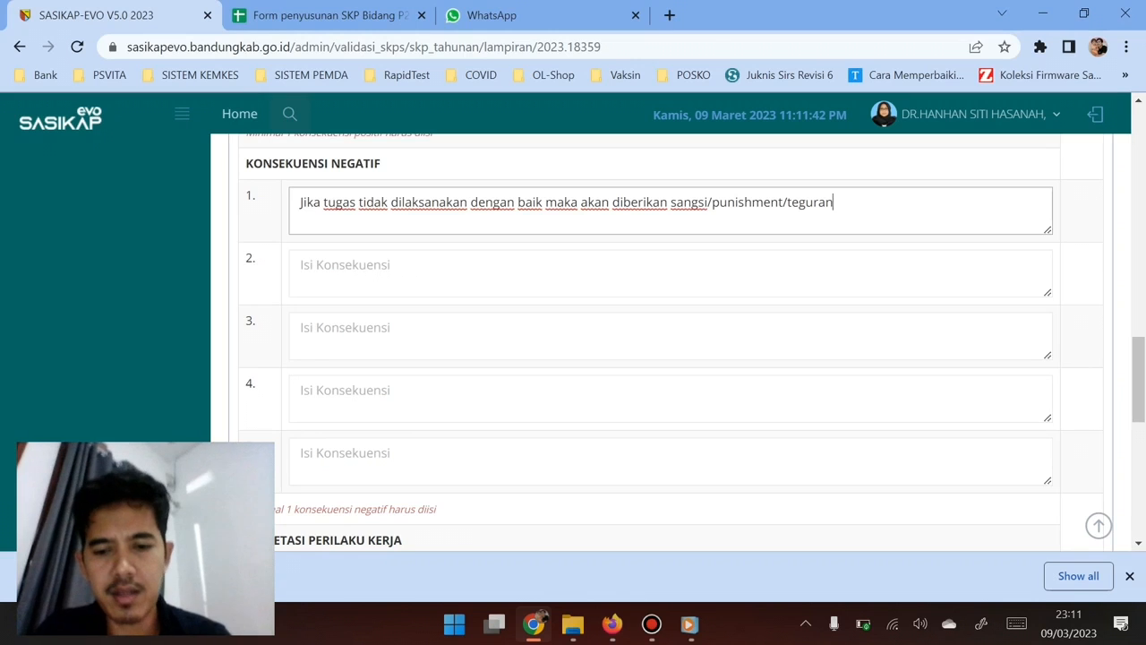
pyautogui.write('/')
pyautogui.write('bimbi')
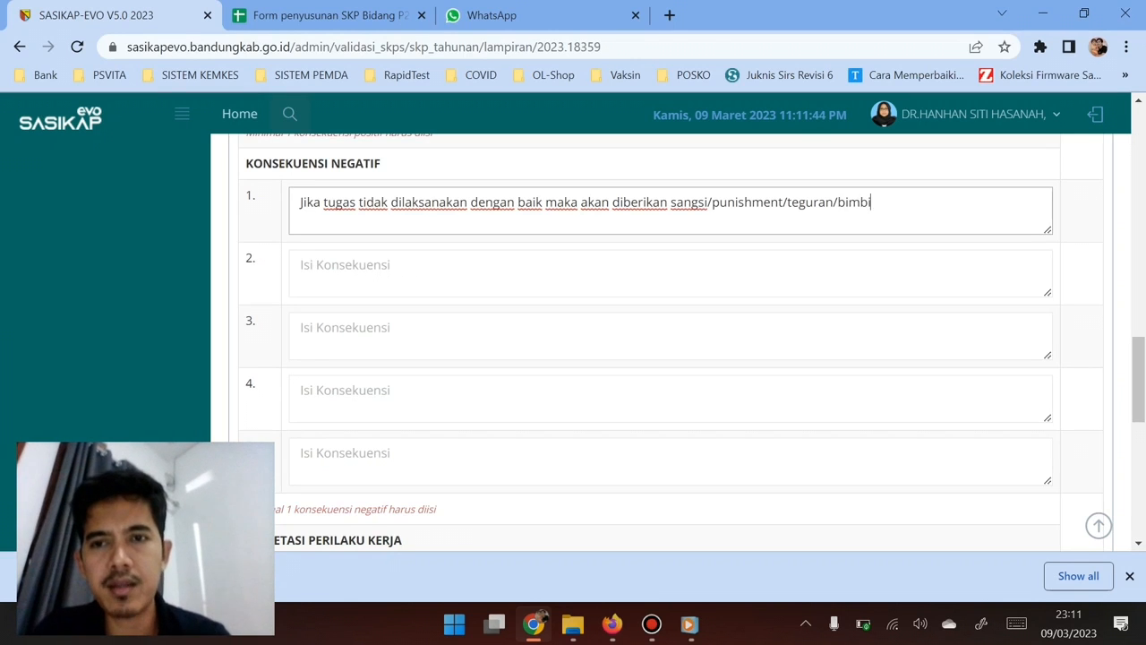
pyautogui.write('ngan lebih la')
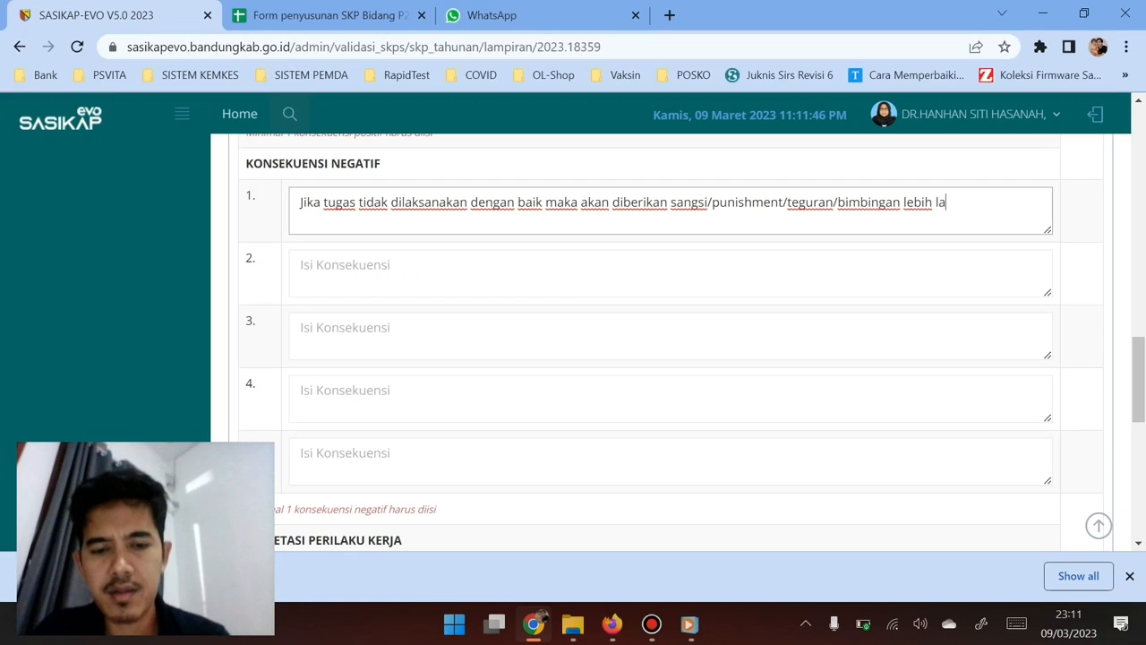
pyautogui.write('njut dari pimpinan')
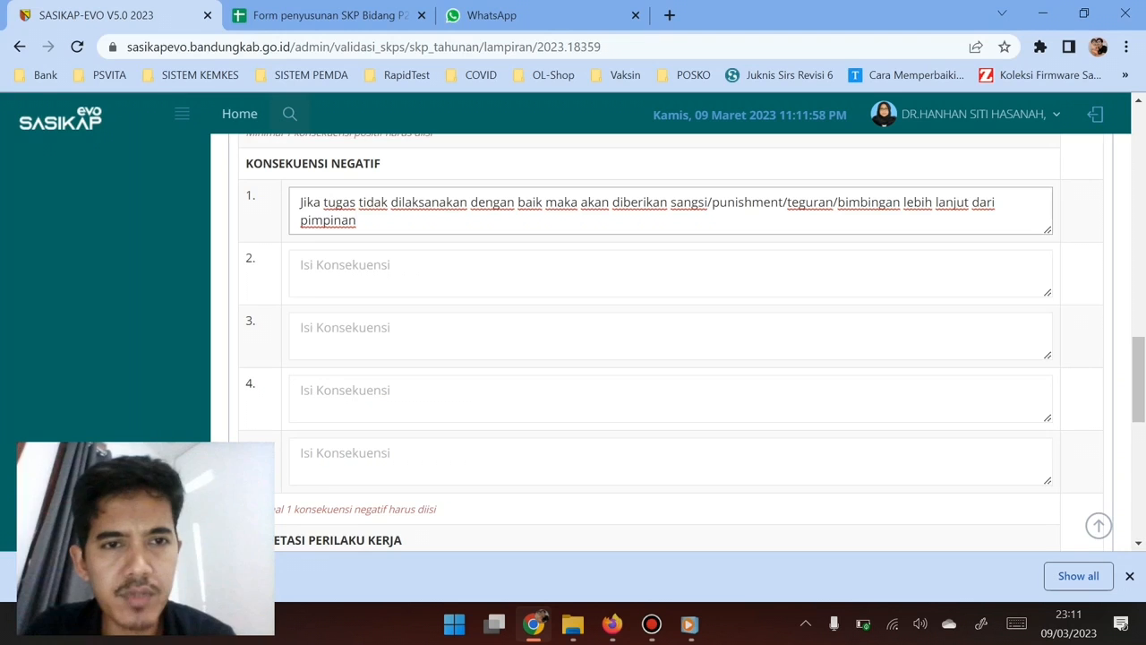
# Step: Enter "Harus murah senyum dalam melayani masyarakat" as the Orientasi Pelayanan behaviour under Ekspetasi Perilaku Kerja
pyautogui.scroll(-2, 671, 340)
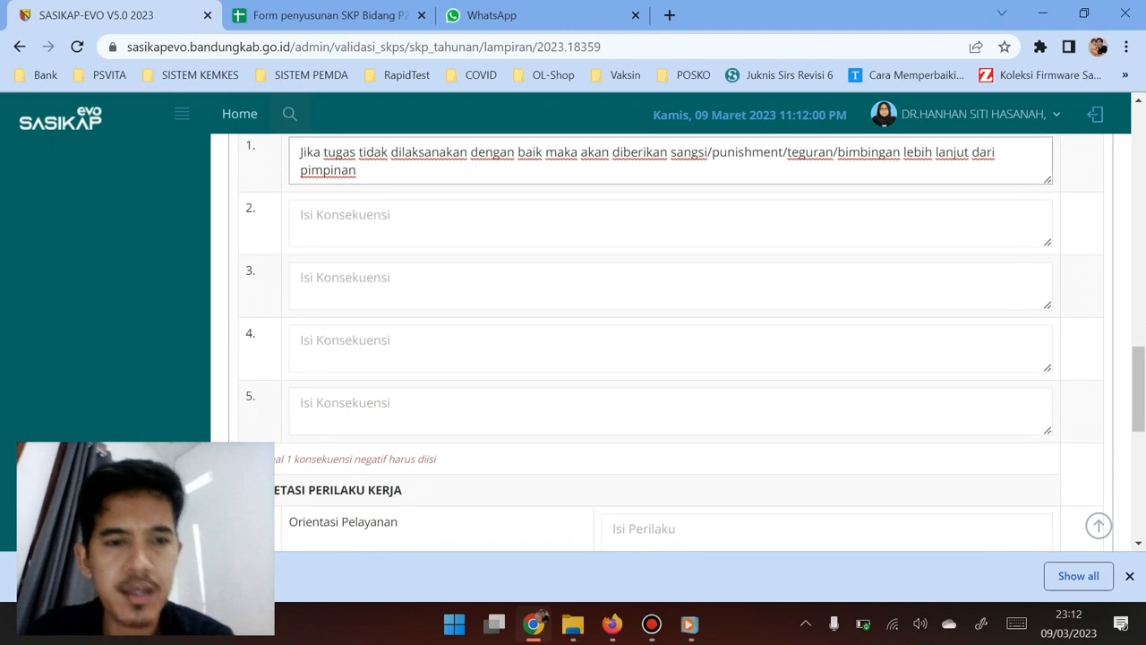
pyautogui.scroll(-3, 671, 341)
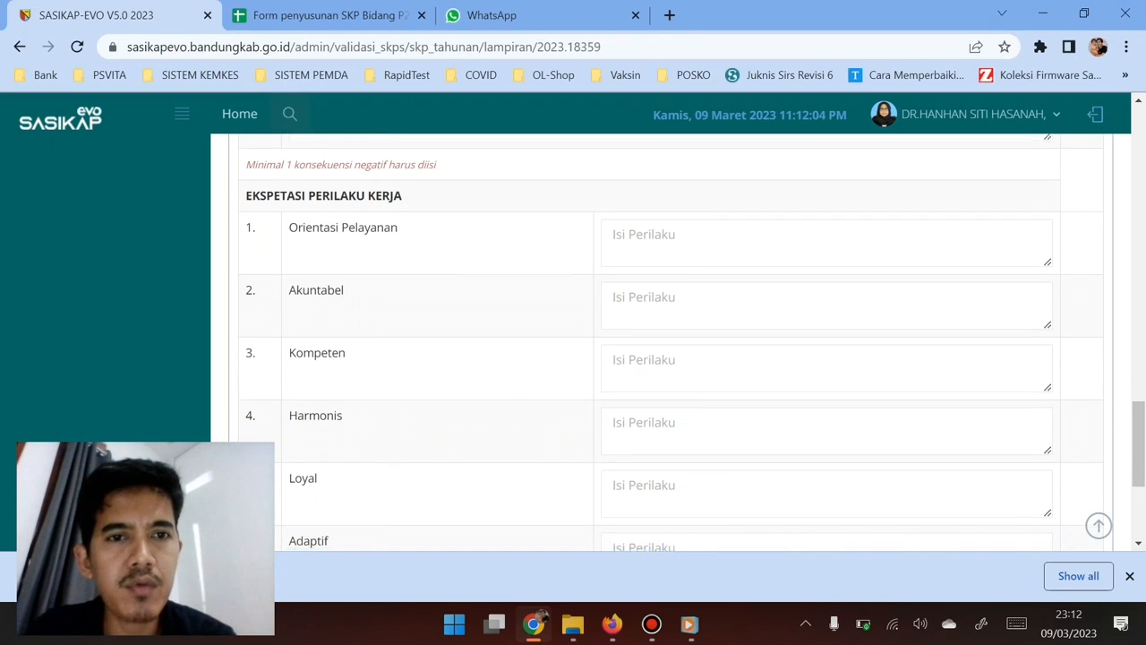
pyautogui.scroll(-1, 671, 340)
pyautogui.scroll(1, 671, 340)
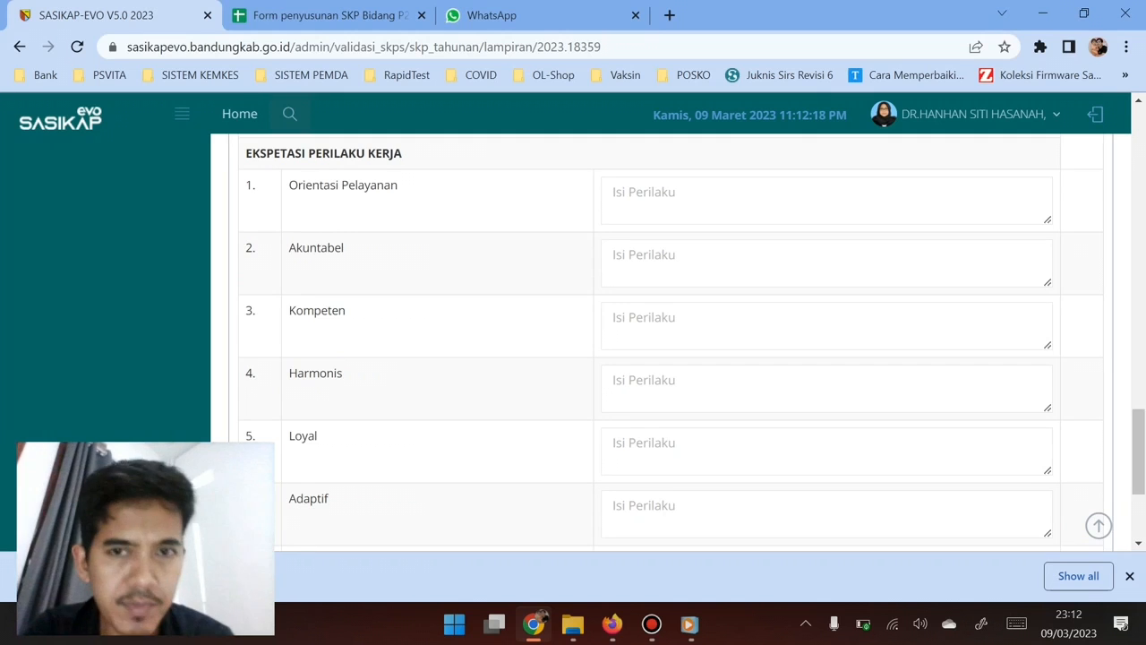
pyautogui.click(770, 199)
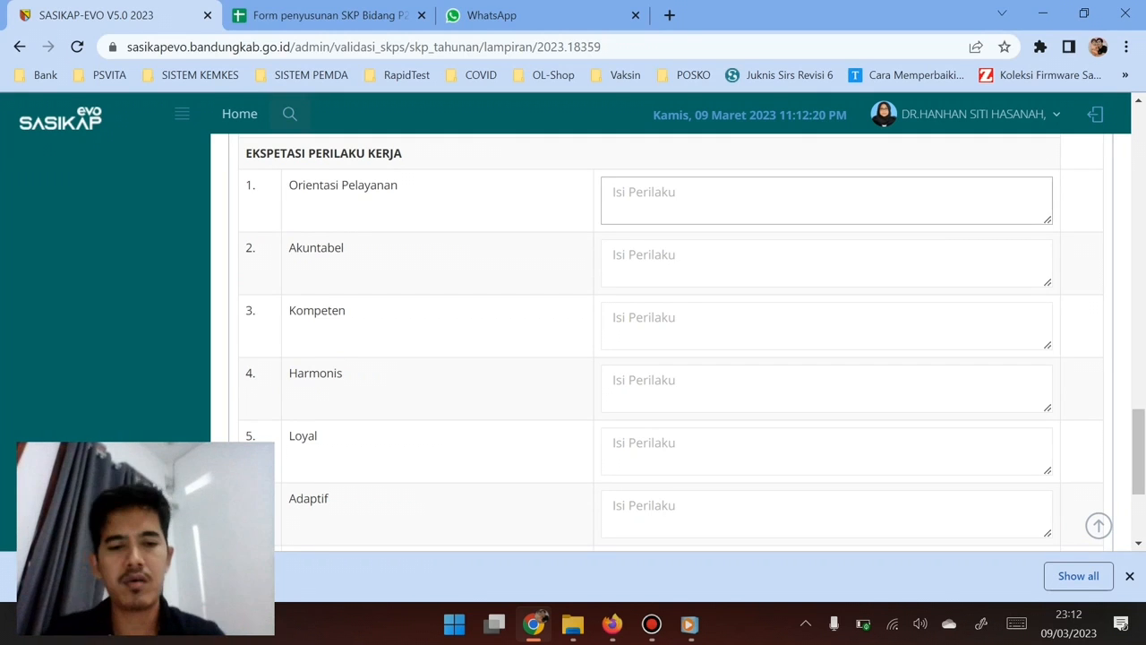
pyautogui.write('Haru')
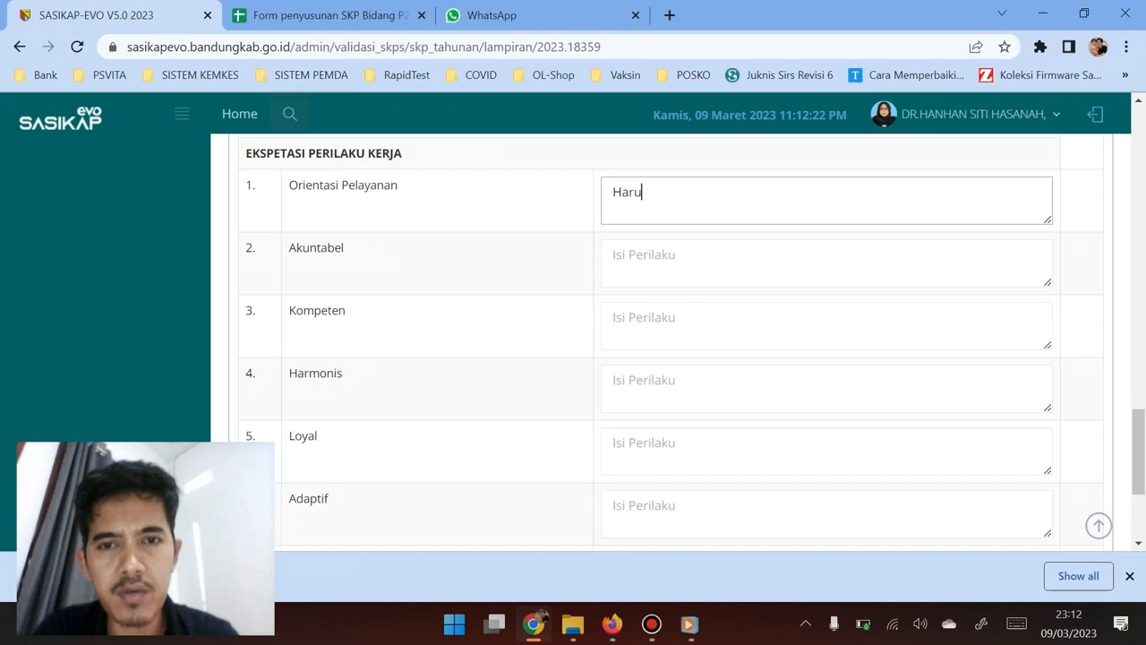
pyautogui.write('s murah senyum ')
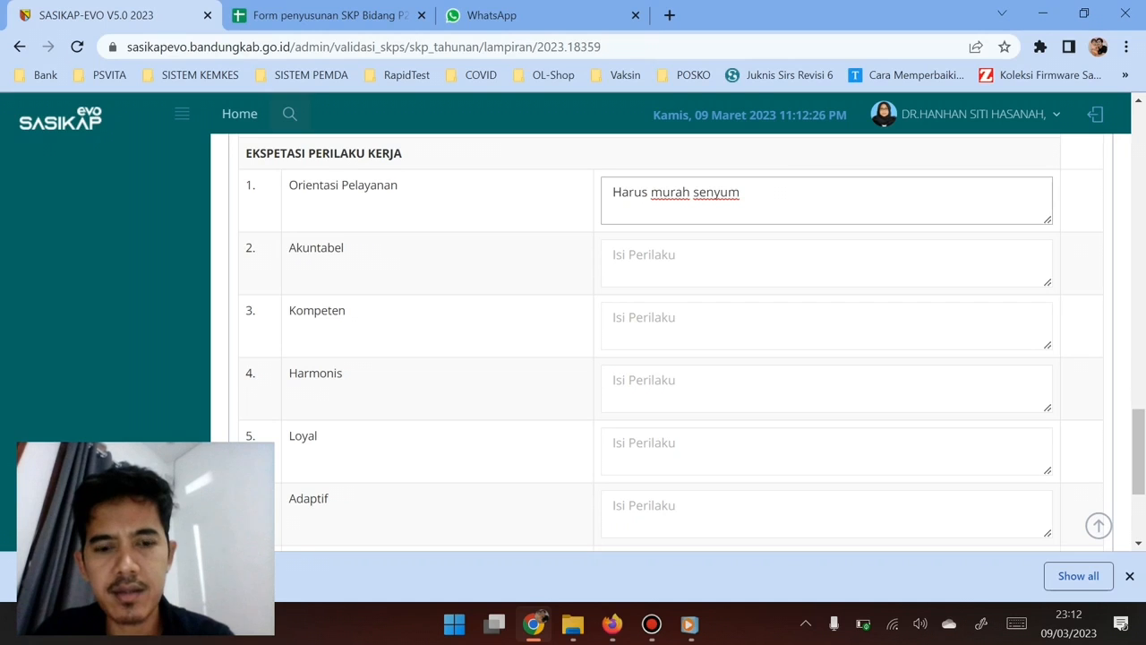
pyautogui.write('dalam melayani ')
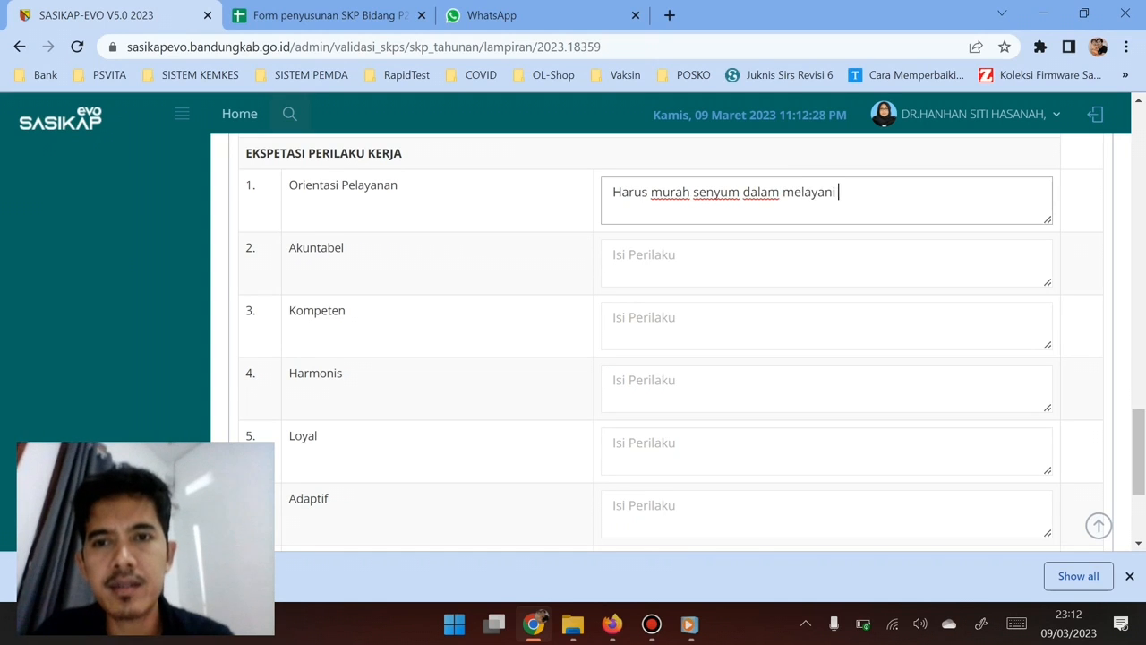
pyautogui.write('masyaraka')
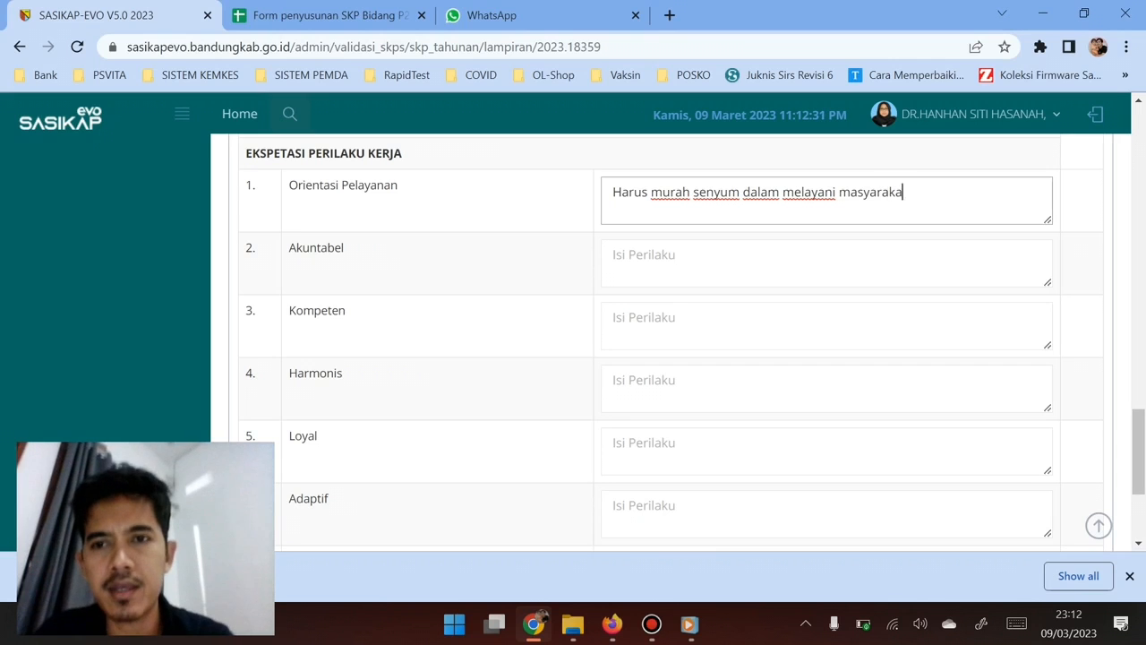
pyautogui.write('t')
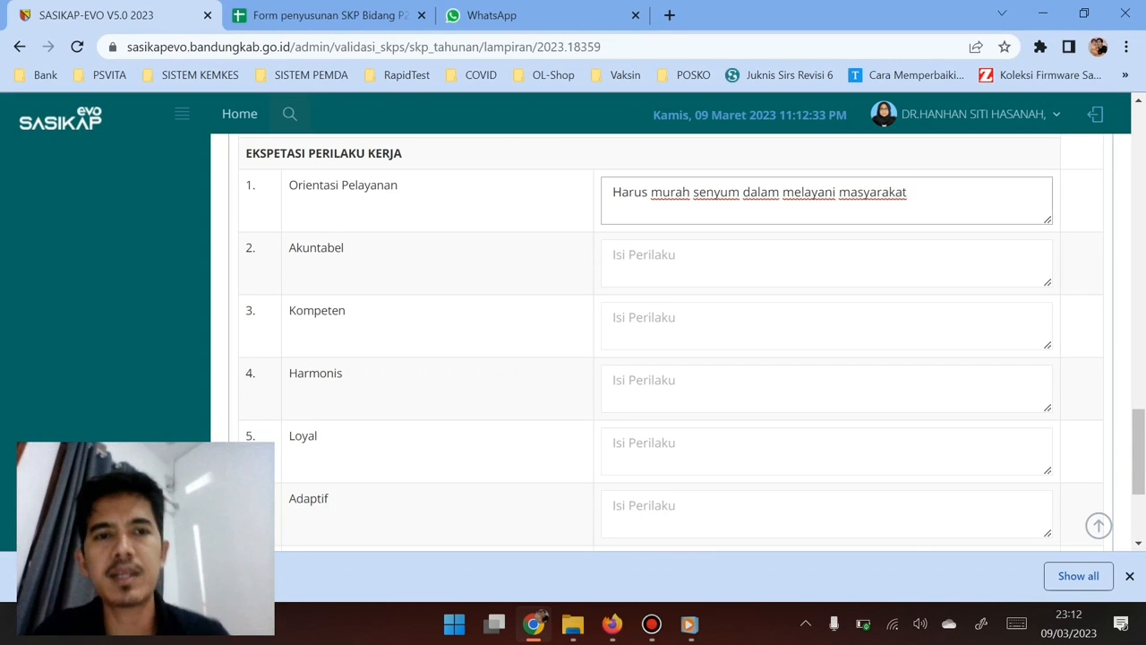
# Step: Enter "Kesesuaian dan keakuratan data harus dapat dipertanggungjawabkan" as the Akuntabel behaviour under Ekspetasi Perilaku Kerja
pyautogui.scroll(-2, 671, 342)
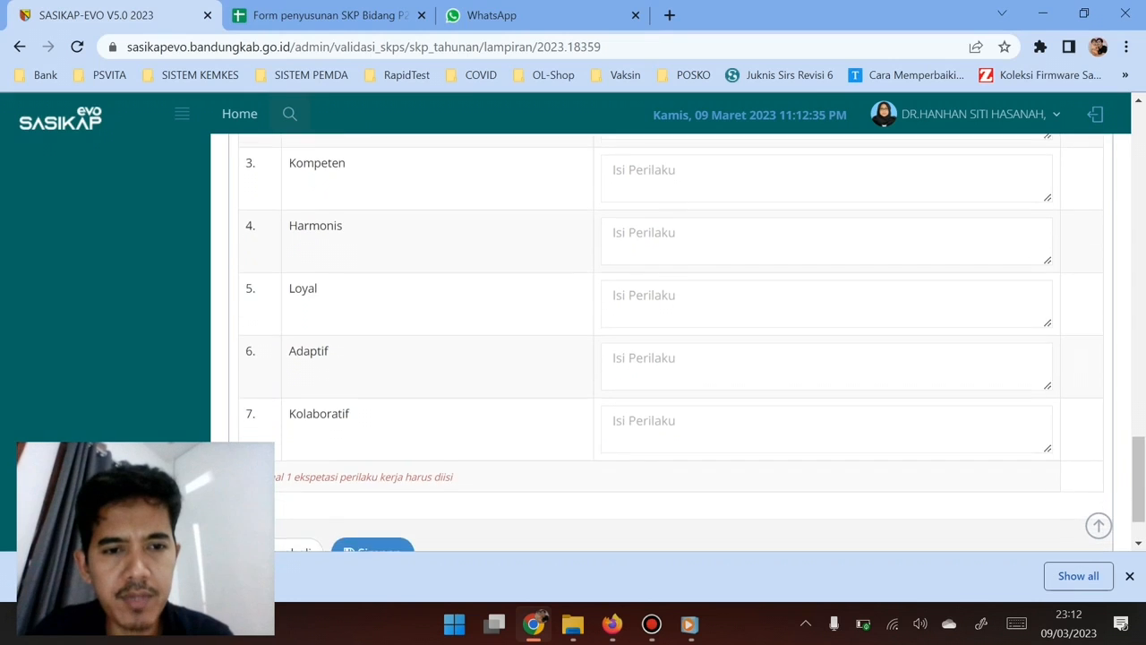
pyautogui.scroll(1, 671, 342)
pyautogui.scroll(1, 672, 342)
pyautogui.click(825, 292)
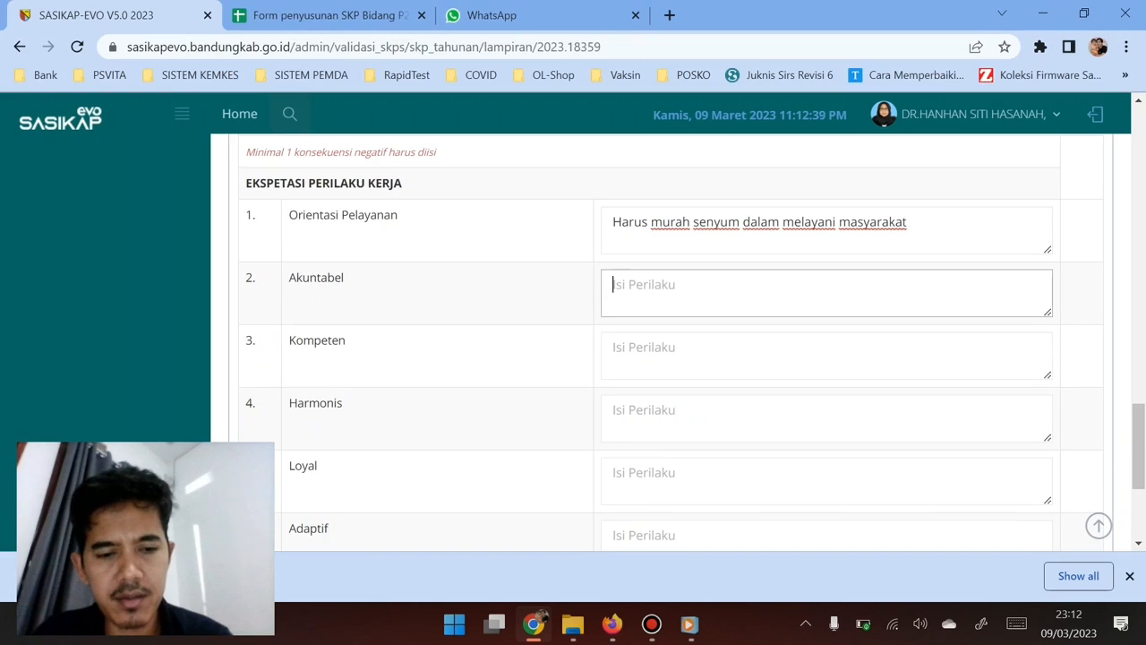
pyautogui.write('Da')
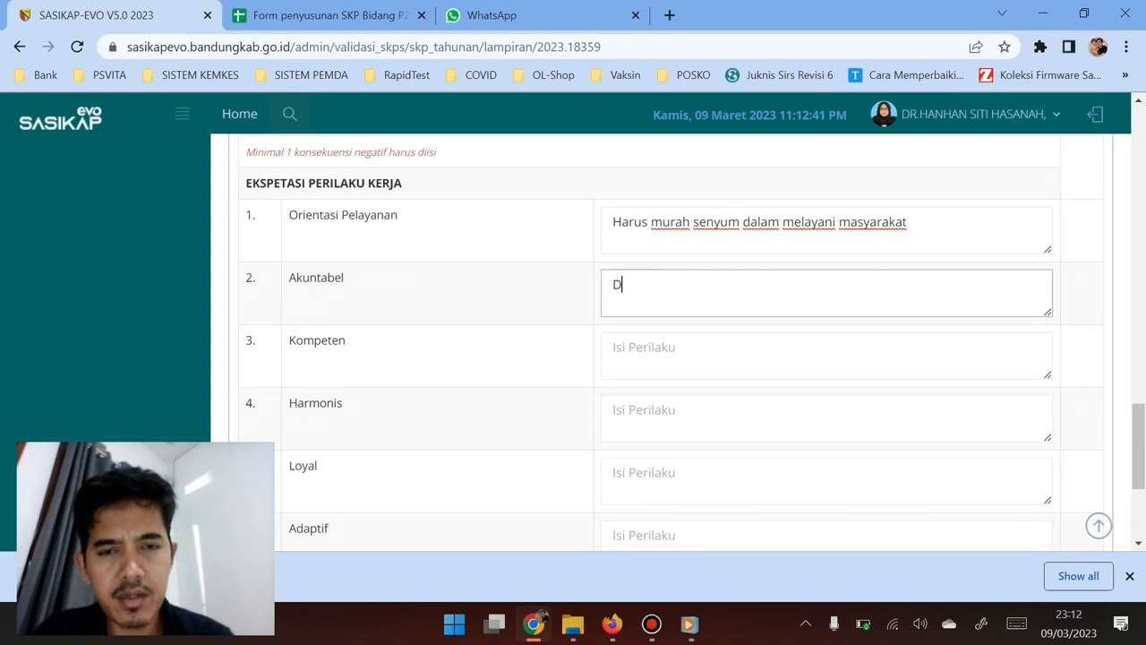
pyautogui.press('BackSpace')
pyautogui.press('BackSpace')
pyautogui.write('Keseuata')
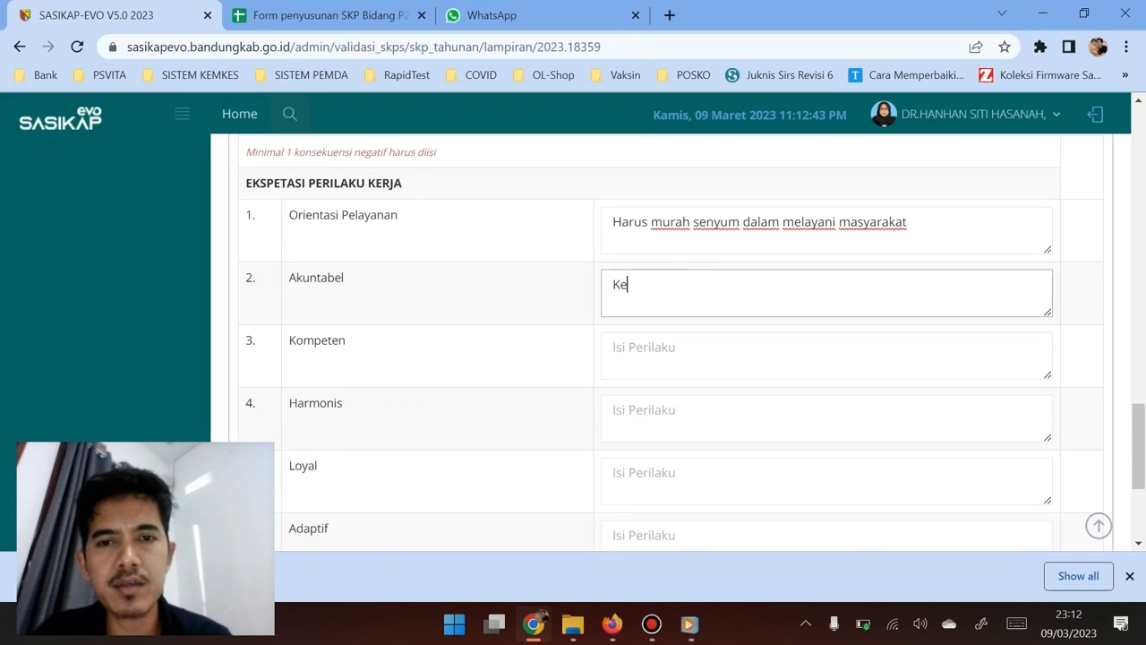
pyautogui.press('BackSpace')
pyautogui.press('BackSpace')
pyautogui.press('BackSpace')
pyautogui.press('BackSpace')
pyautogui.write('sua')
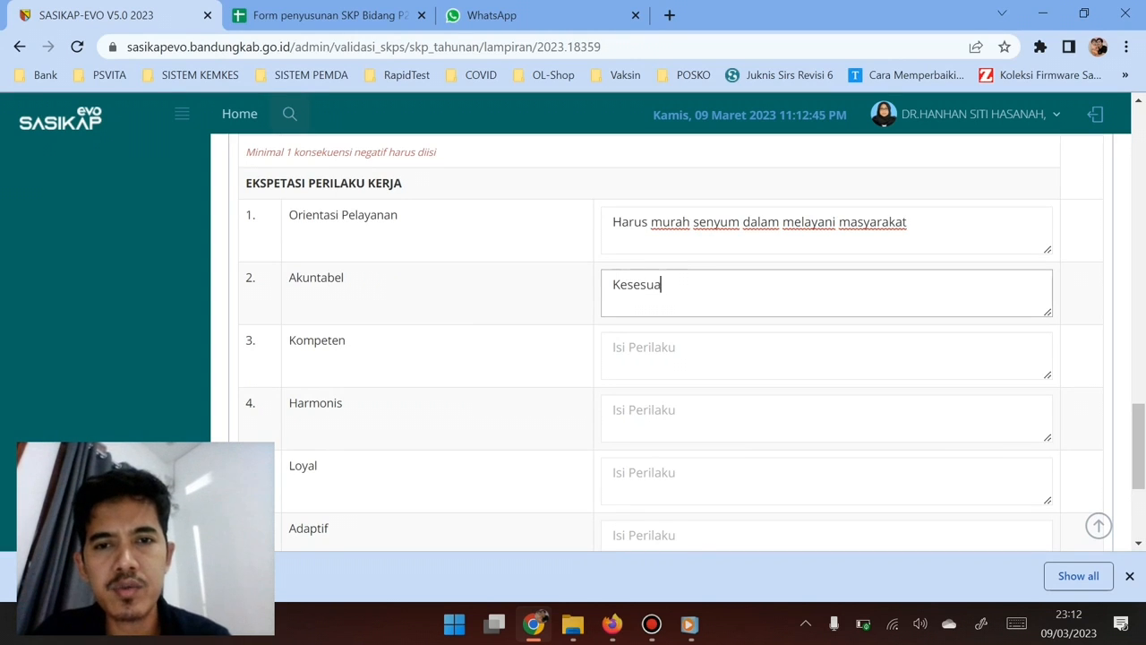
pyautogui.write('ian dan ku')
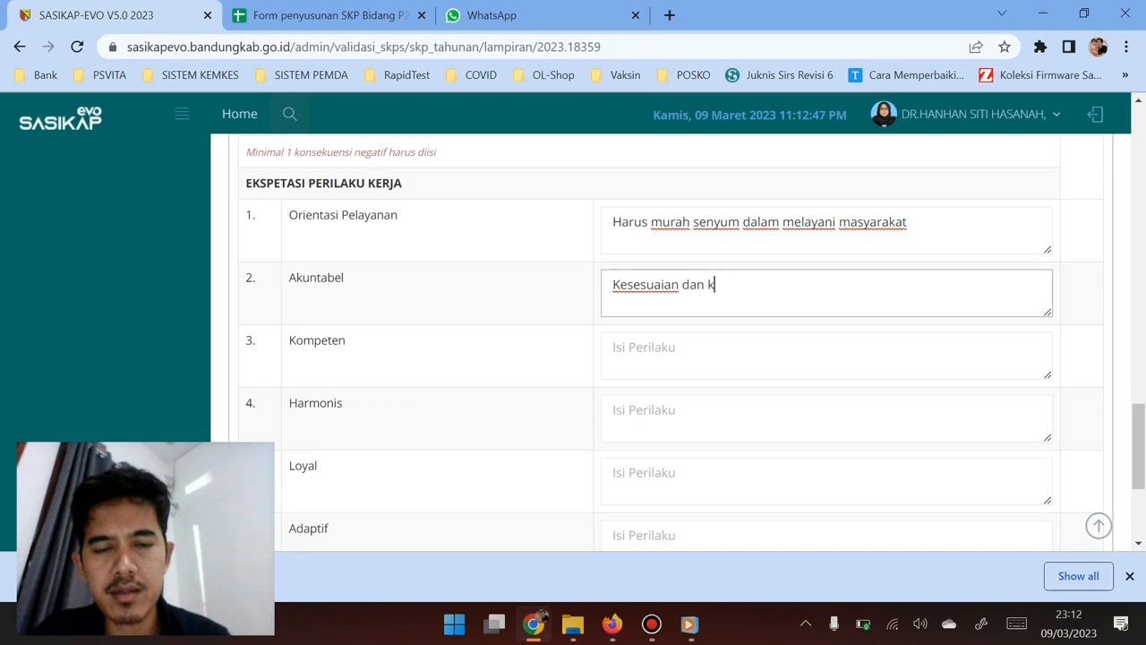
pyautogui.press('BackSpace')
pyautogui.write('eakur')
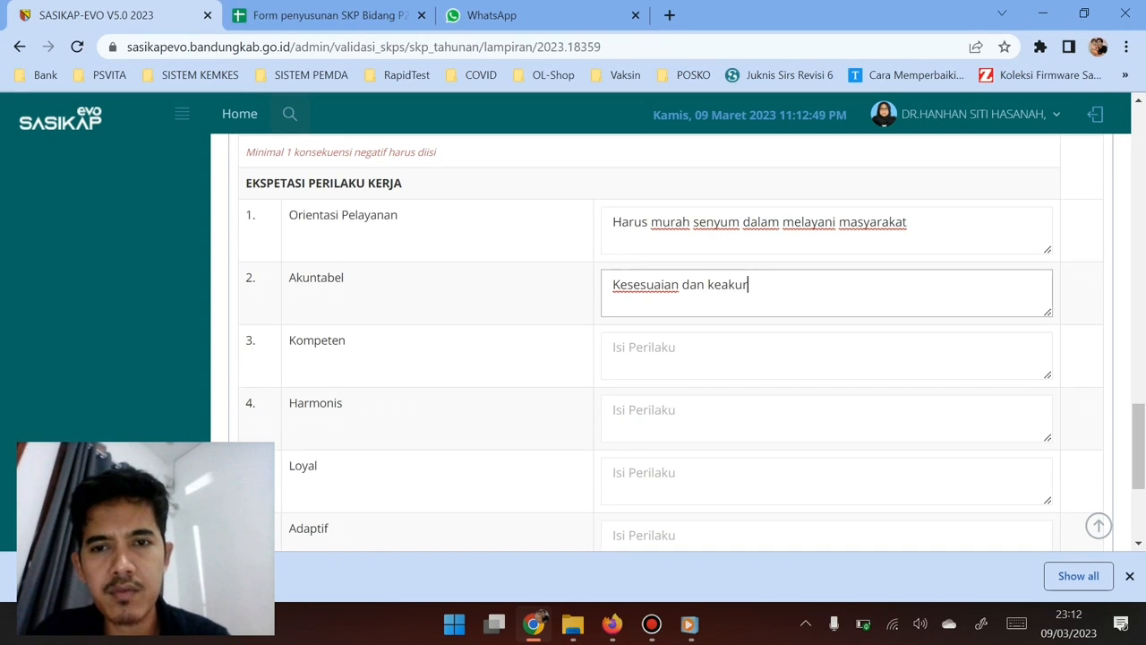
pyautogui.write('atan data ha')
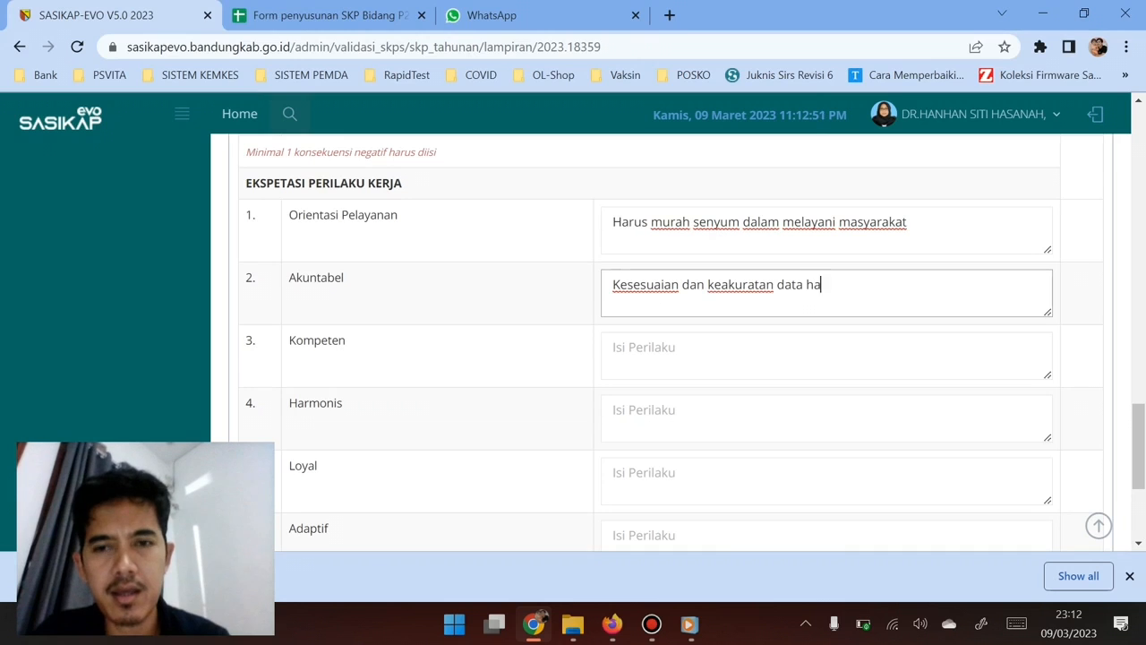
pyautogui.write('rus dapat ')
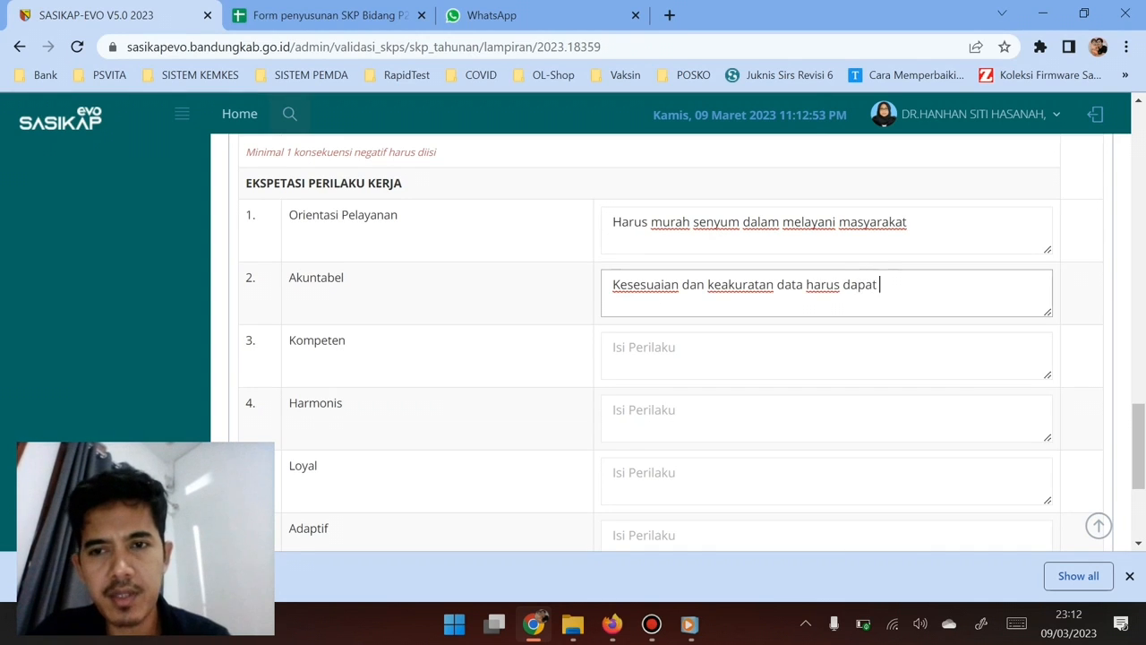
pyautogui.write('dipertanggun')
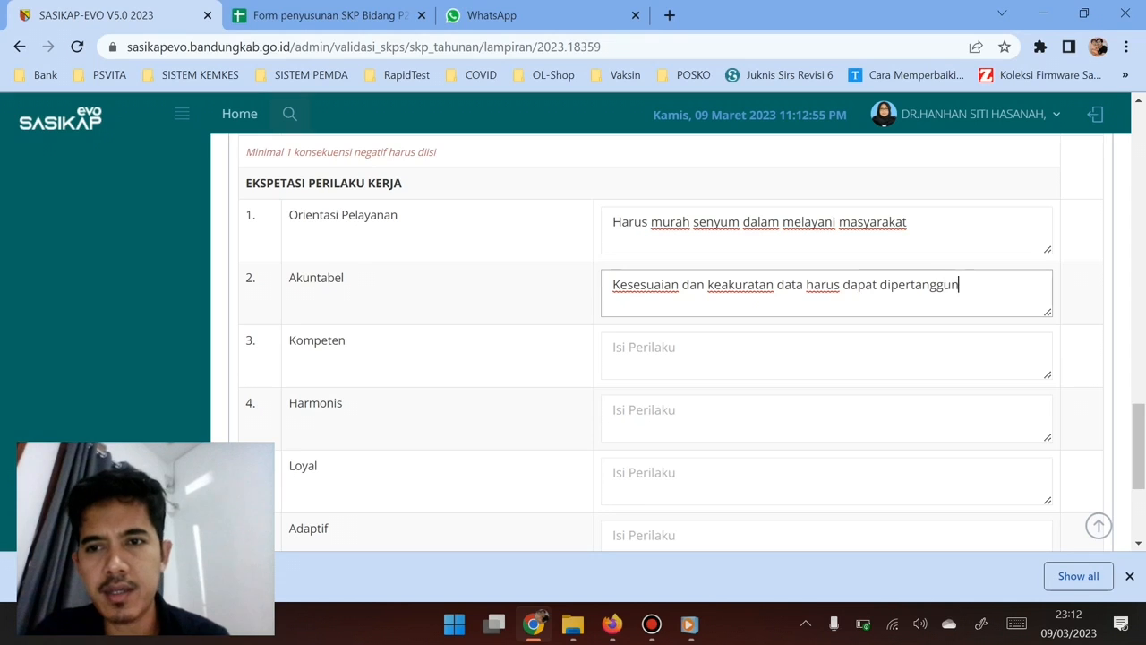
pyautogui.write('gjawabkan')
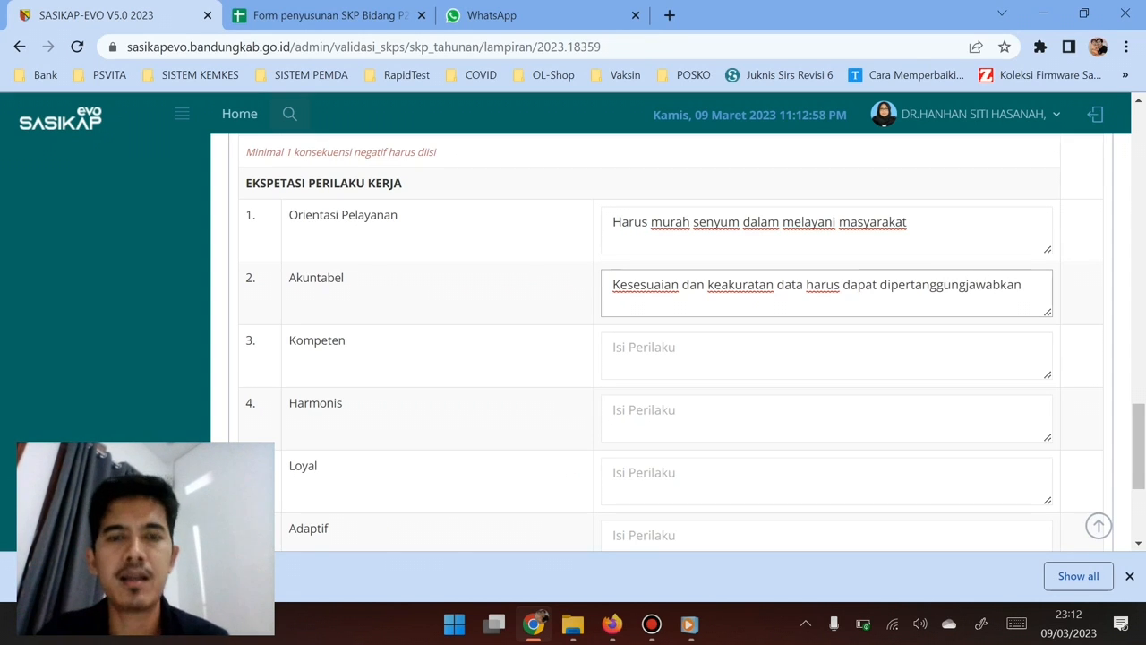
# Step: Leave Kompeten empty and enter "Pelayanan Harus 3S Salam Senyum Sapa" as the Harmonis behaviour
pyautogui.scroll(-1, 826, 309)
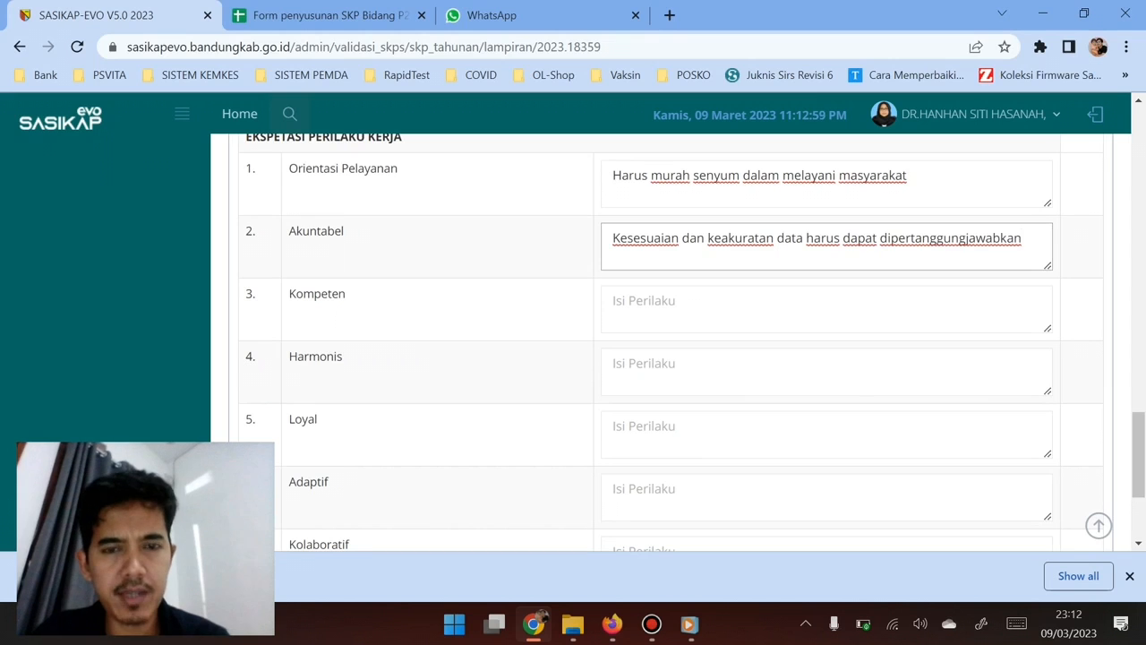
pyautogui.click(826, 309)
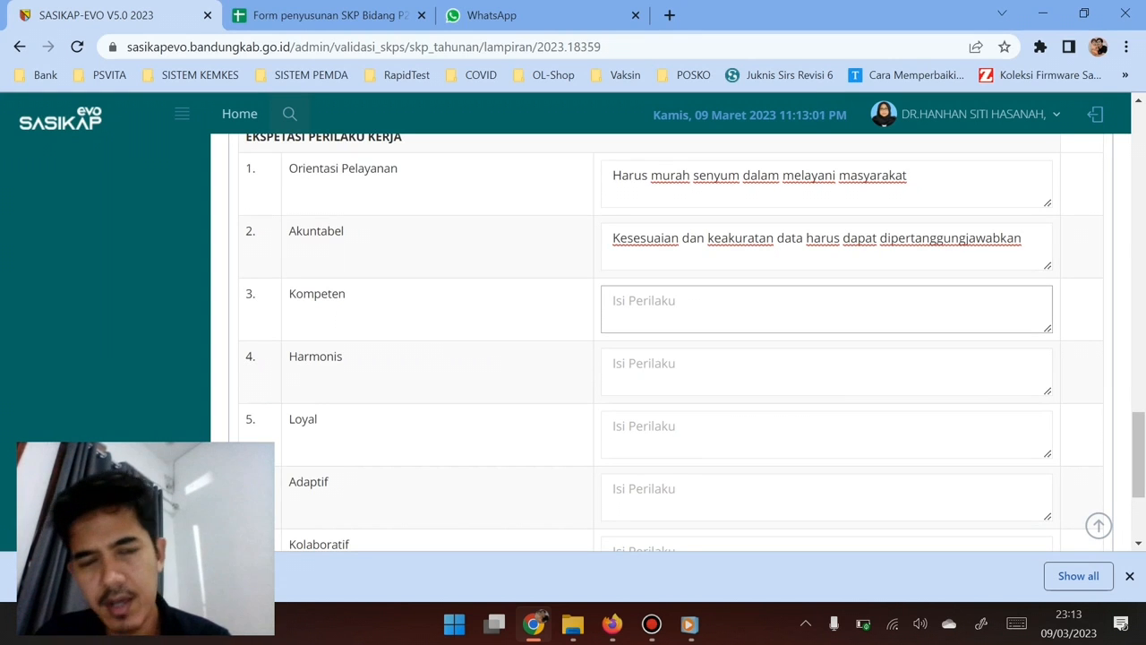
pyautogui.scroll(-3, 672, 358)
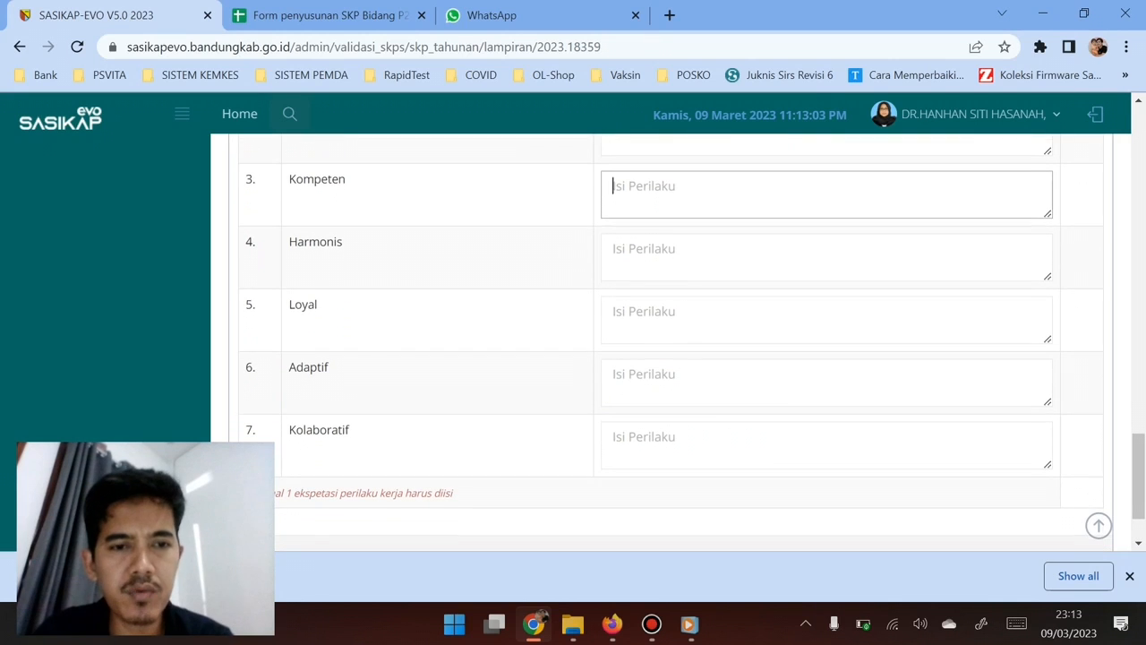
pyautogui.scroll(4, 671, 358)
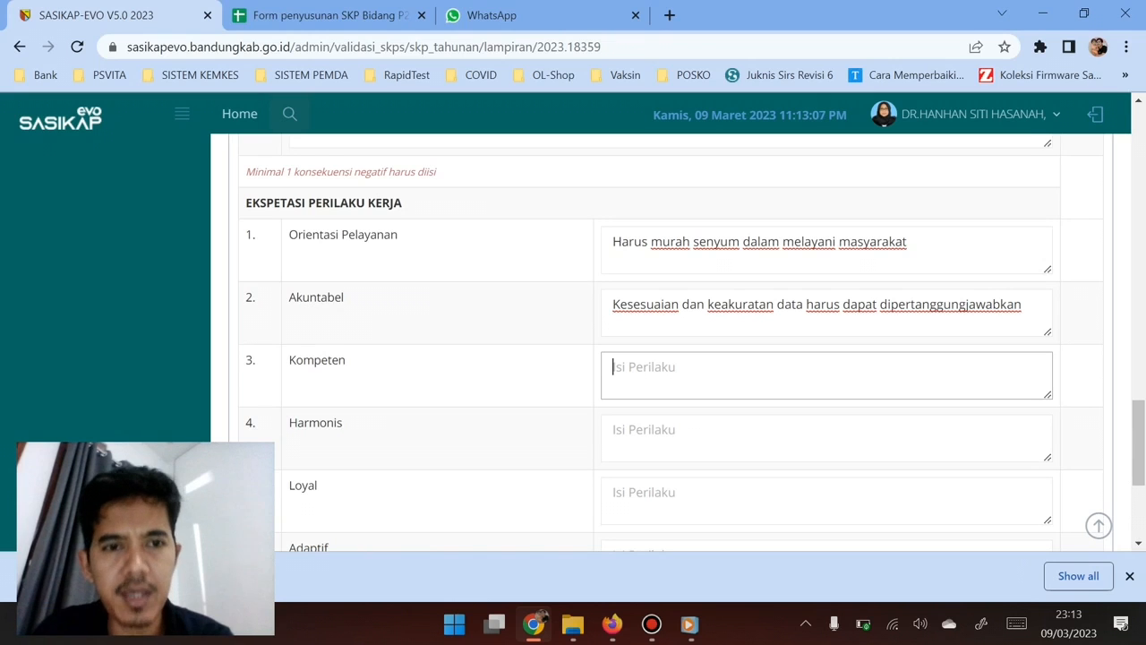
pyautogui.scroll(-1, 671, 358)
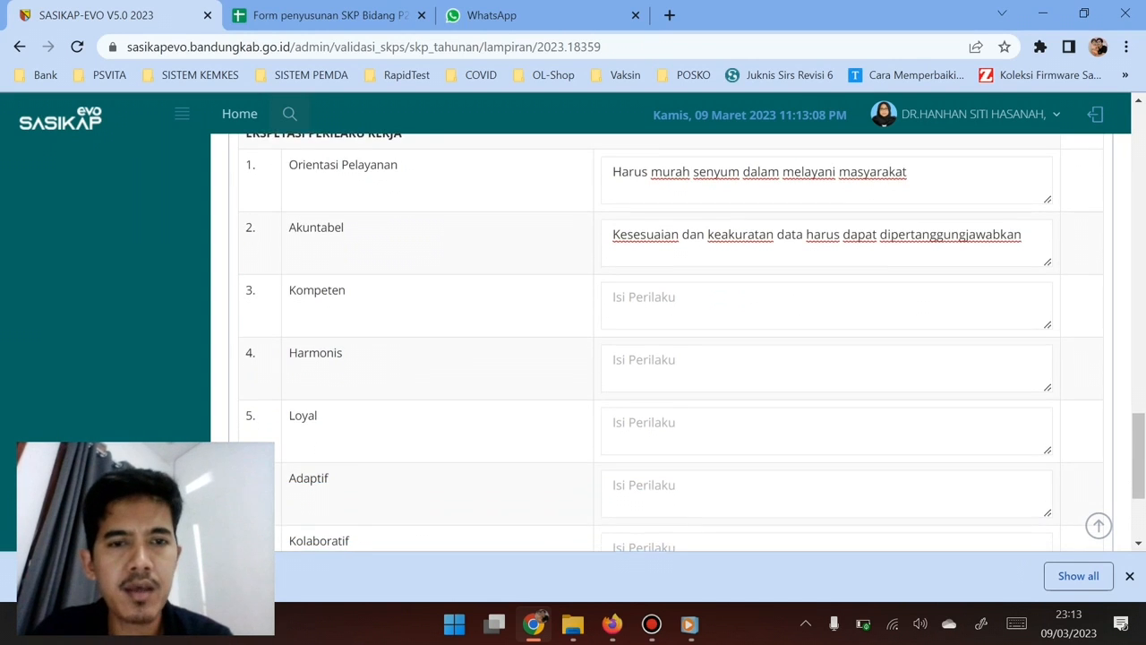
pyautogui.click(612, 359)
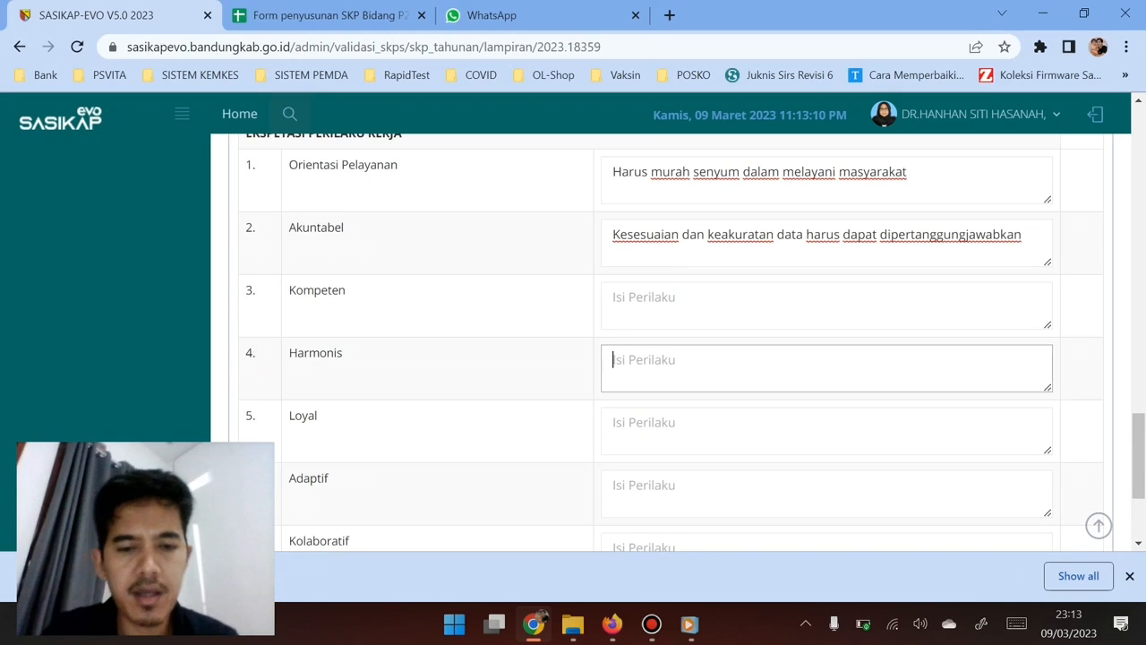
pyautogui.write('Harus ')
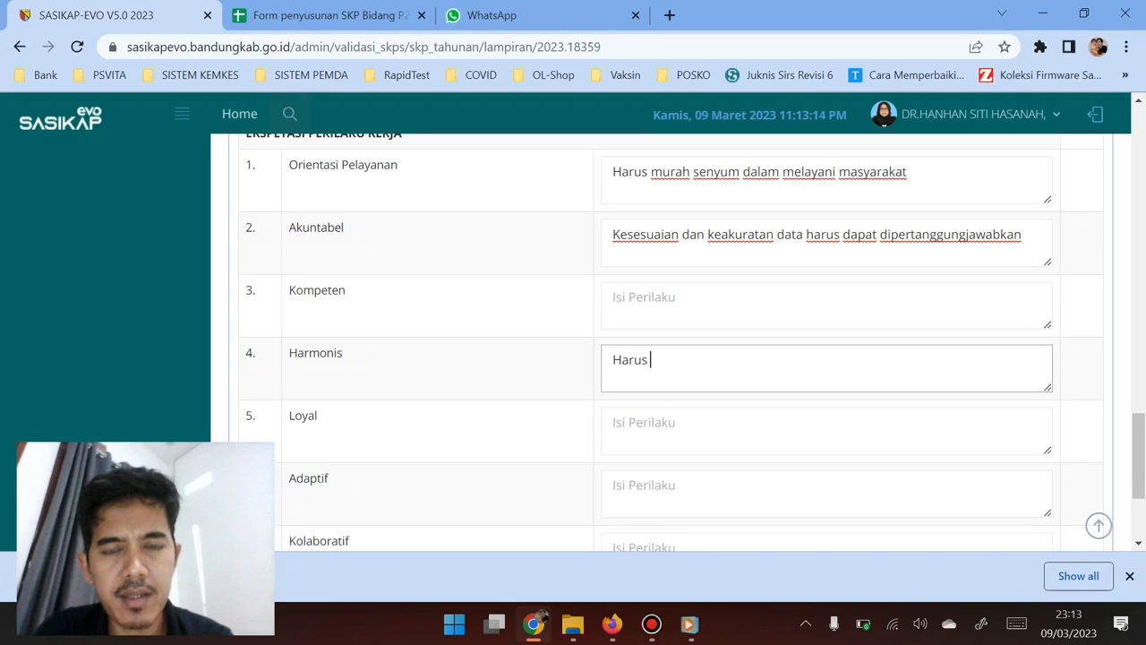
pyautogui.write('3S')
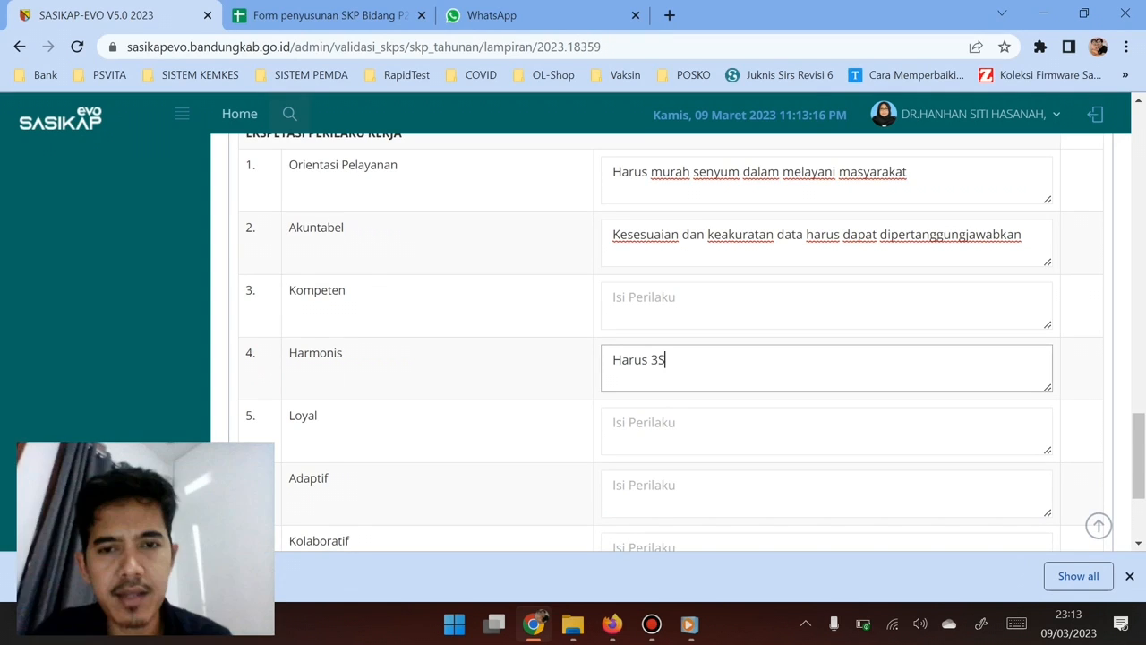
pyautogui.write(' Salam')
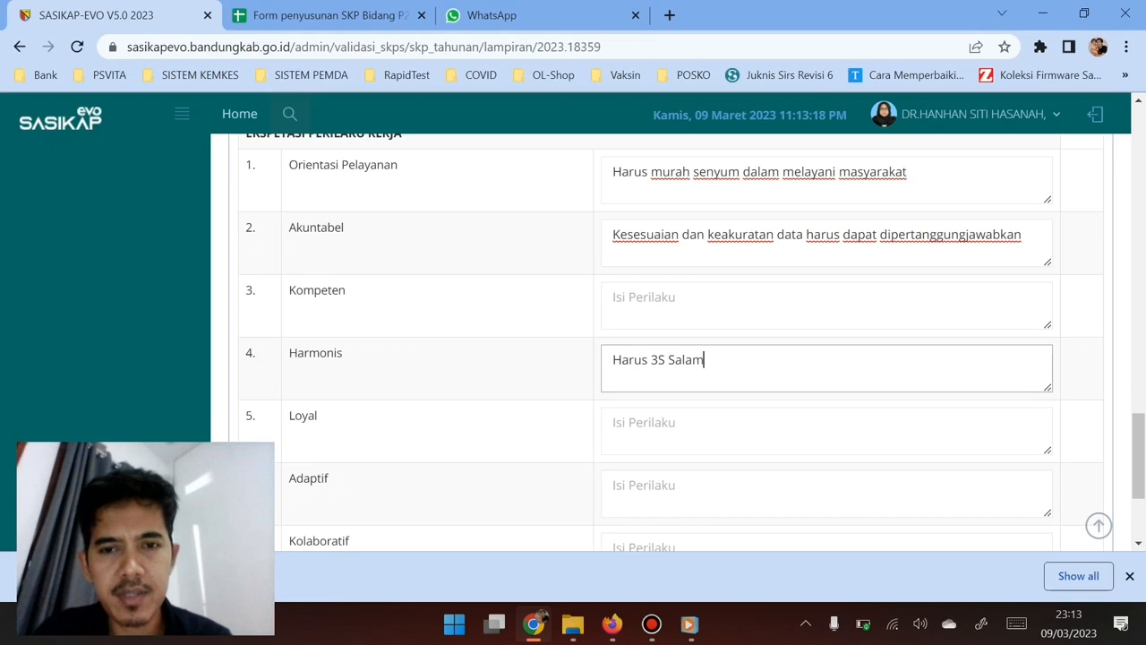
pyautogui.write(' Sen')
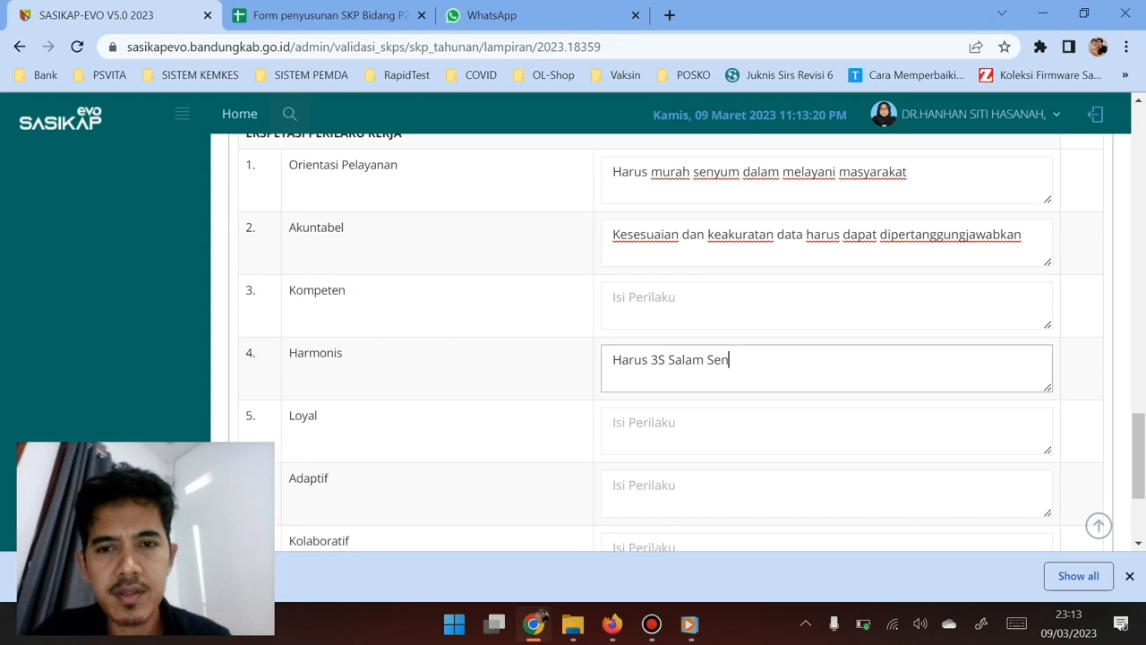
pyautogui.write('yum Sapa')
pyautogui.scroll(-1, 693, 342)
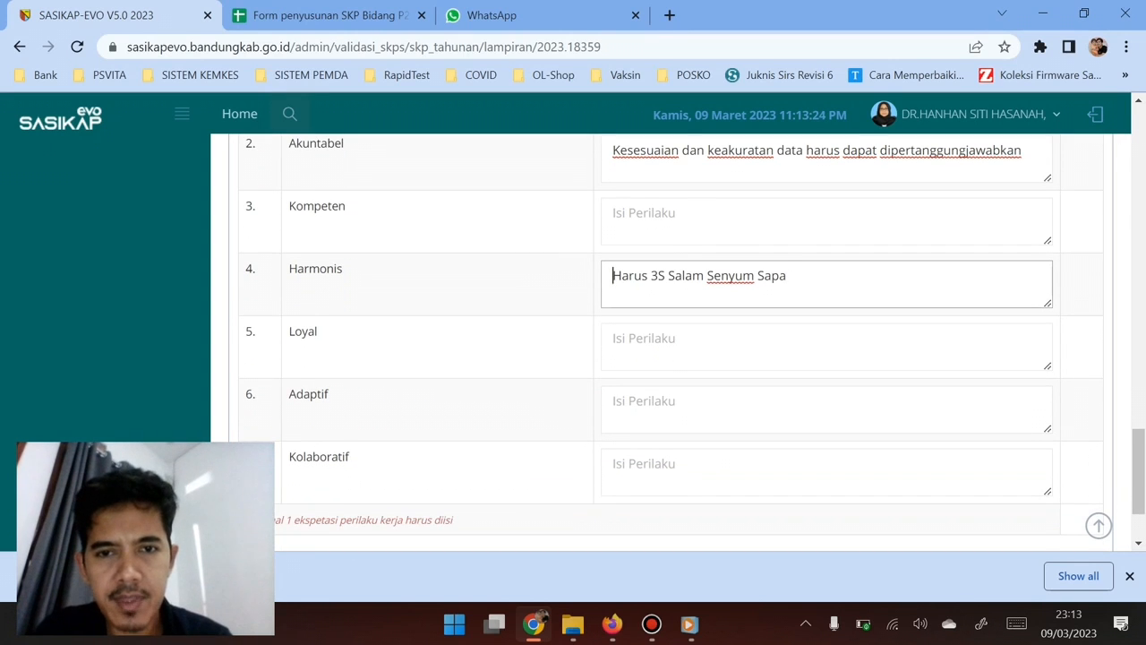
pyautogui.write('Pelayanan')
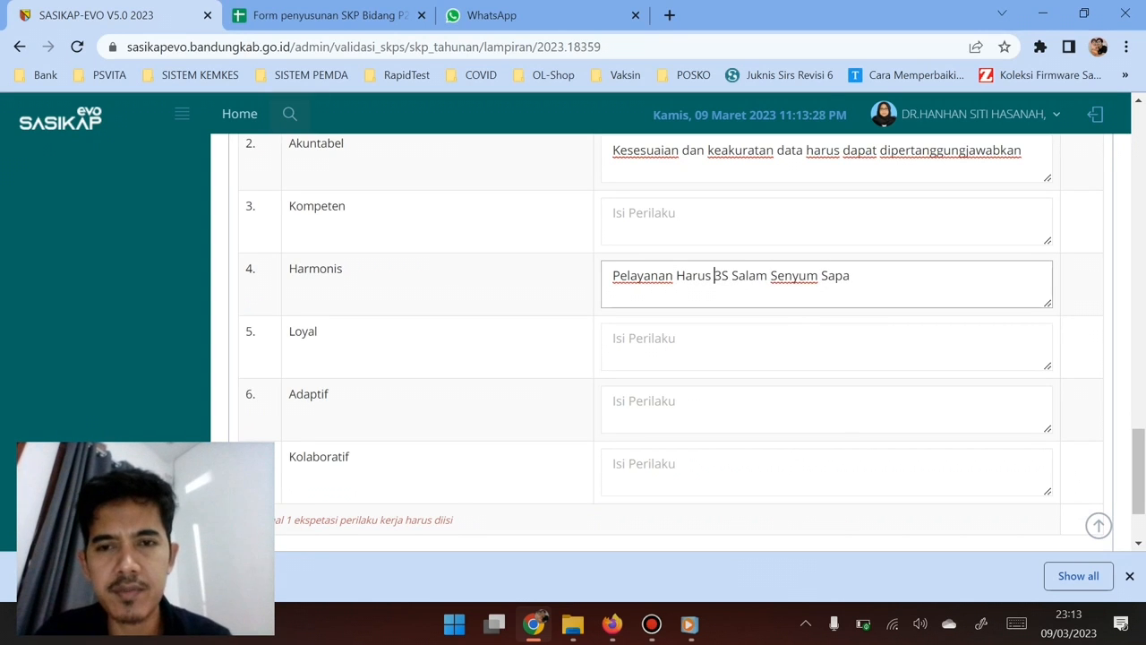
# Step: Enter "Harus Gercep dan bisa kerjasama dengan baik dalam tim kerja" as the Kolaboratif behaviour
pyautogui.scroll(-1, 671, 341)
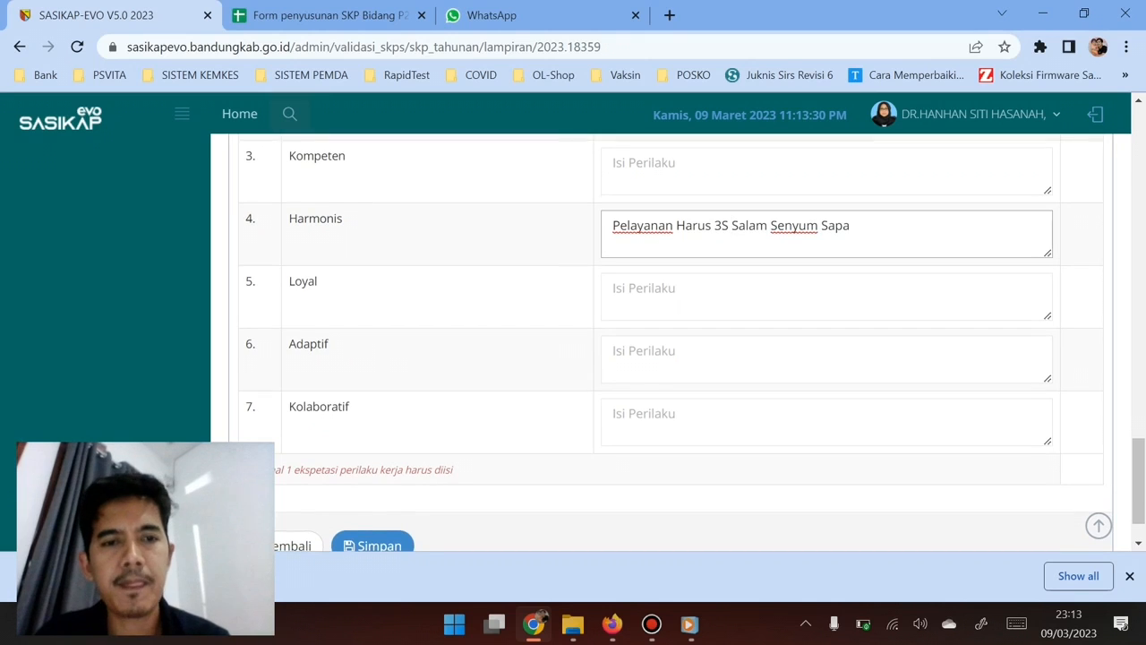
pyautogui.click(663, 415)
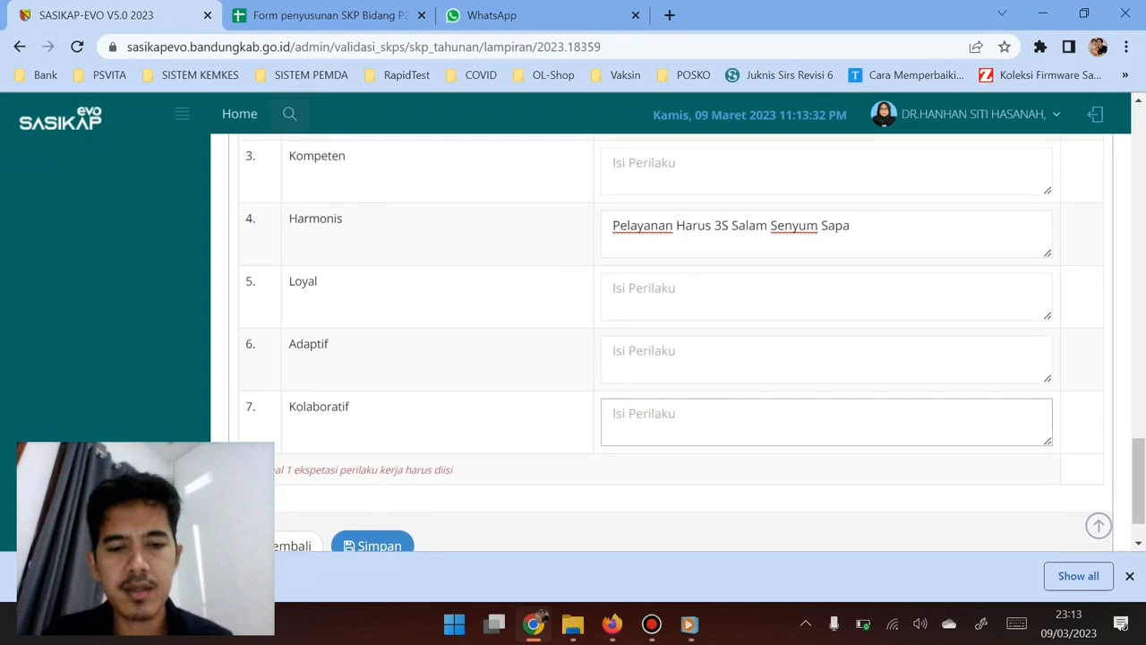
pyautogui.write('Har')
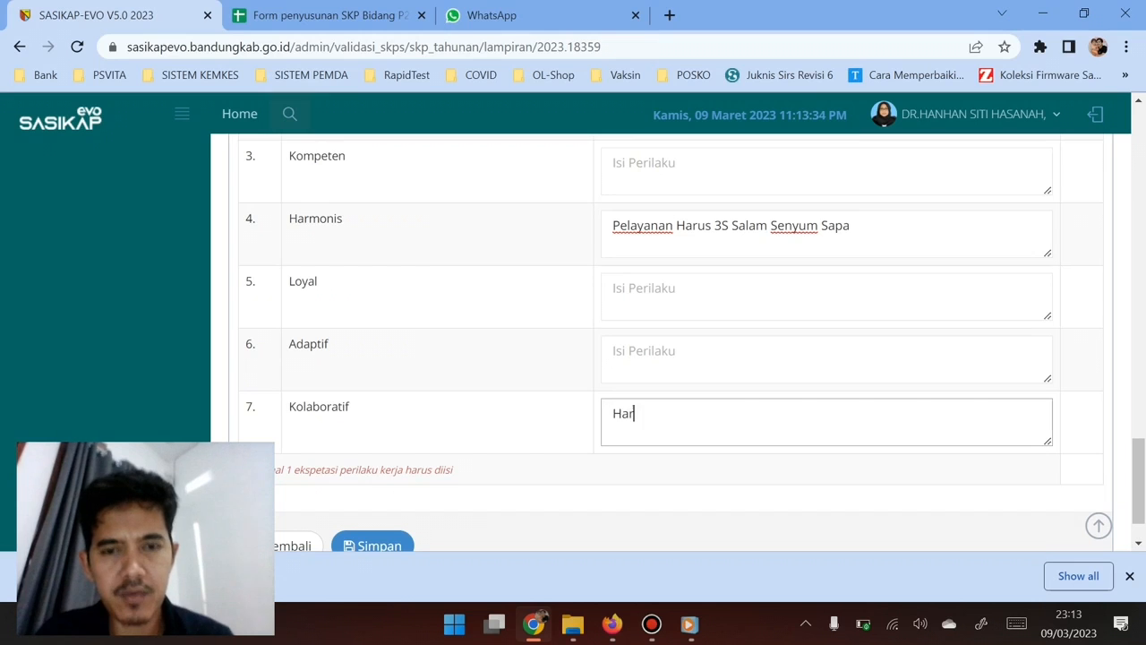
pyautogui.write('us G')
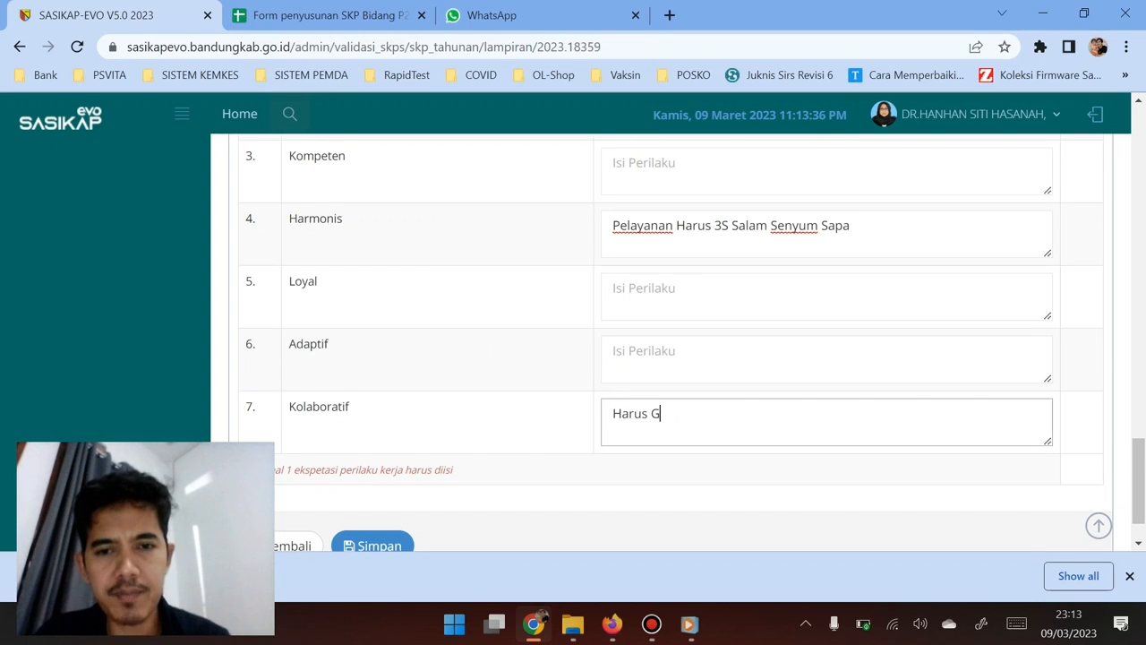
pyautogui.write('ercep dan b')
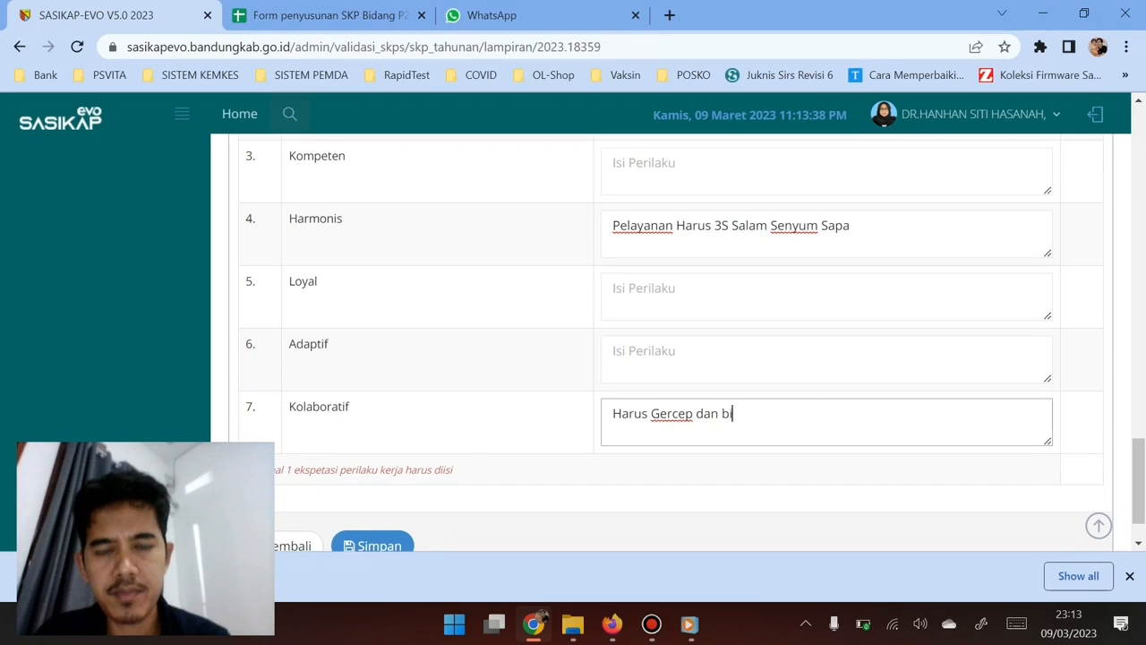
pyautogui.write('isa kerjasama de')
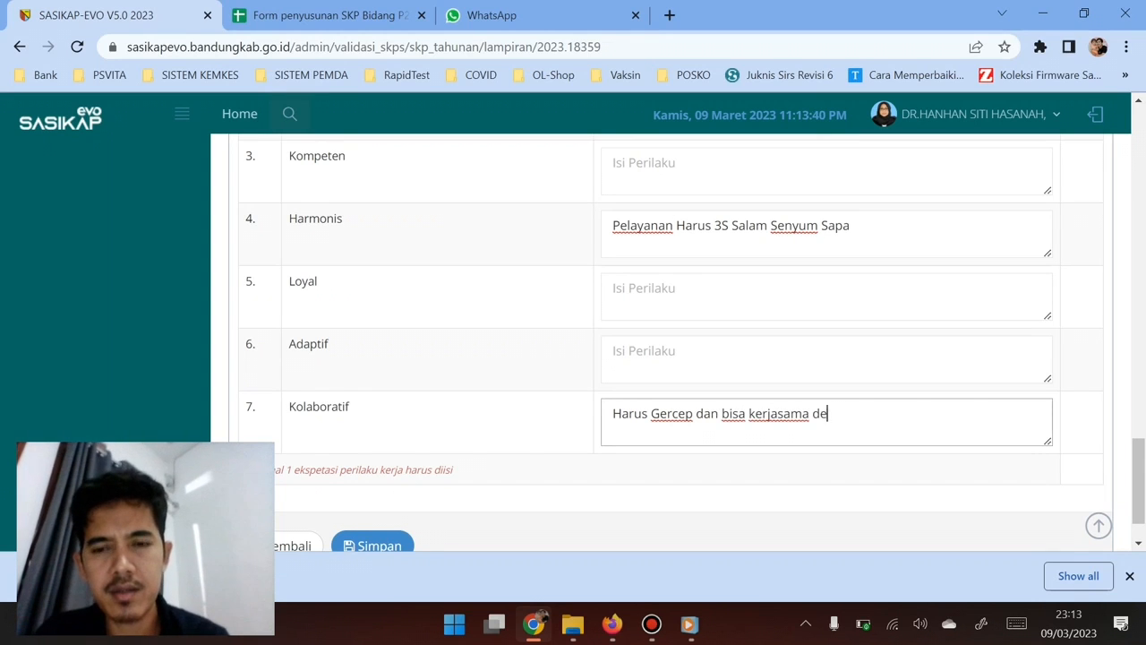
pyautogui.write('ngan baik')
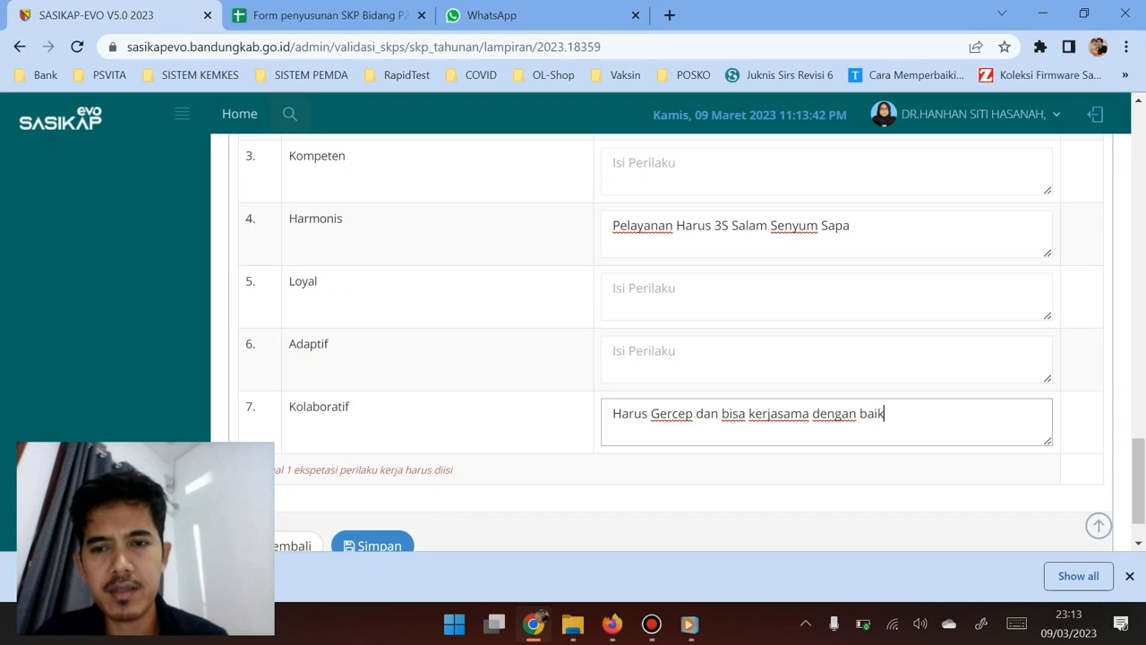
pyautogui.write(' dalam tim kerja')
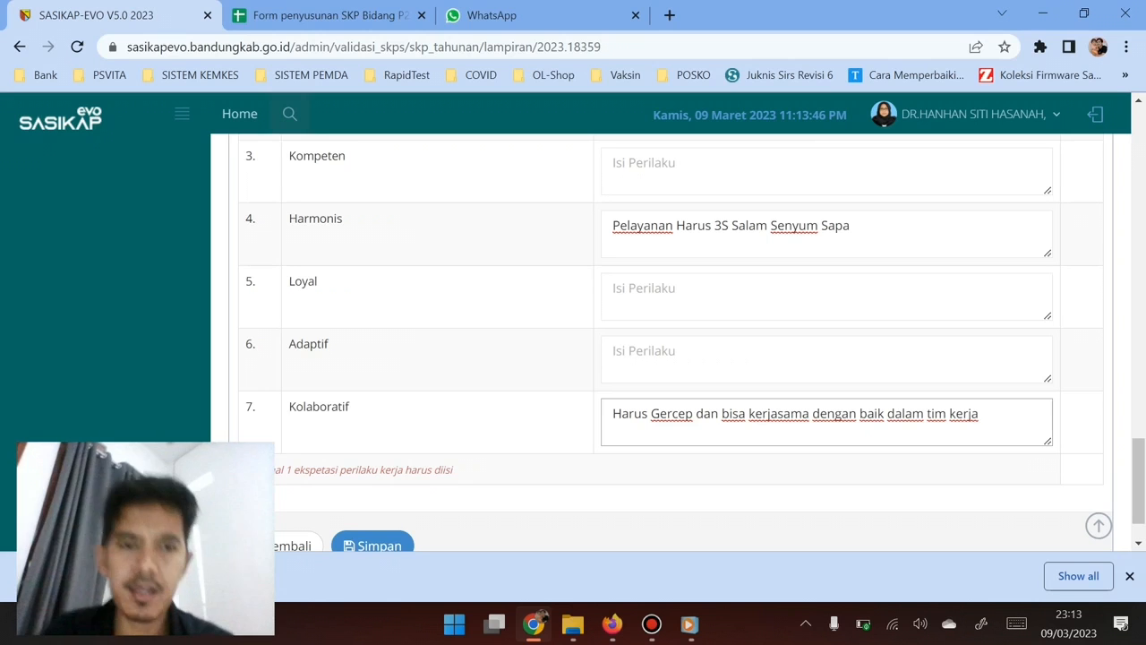
# Step: Review the attachment form from the behaviour expectations back through both consequence sections to the employee and supervisor details
pyautogui.scroll(2, 672, 340)
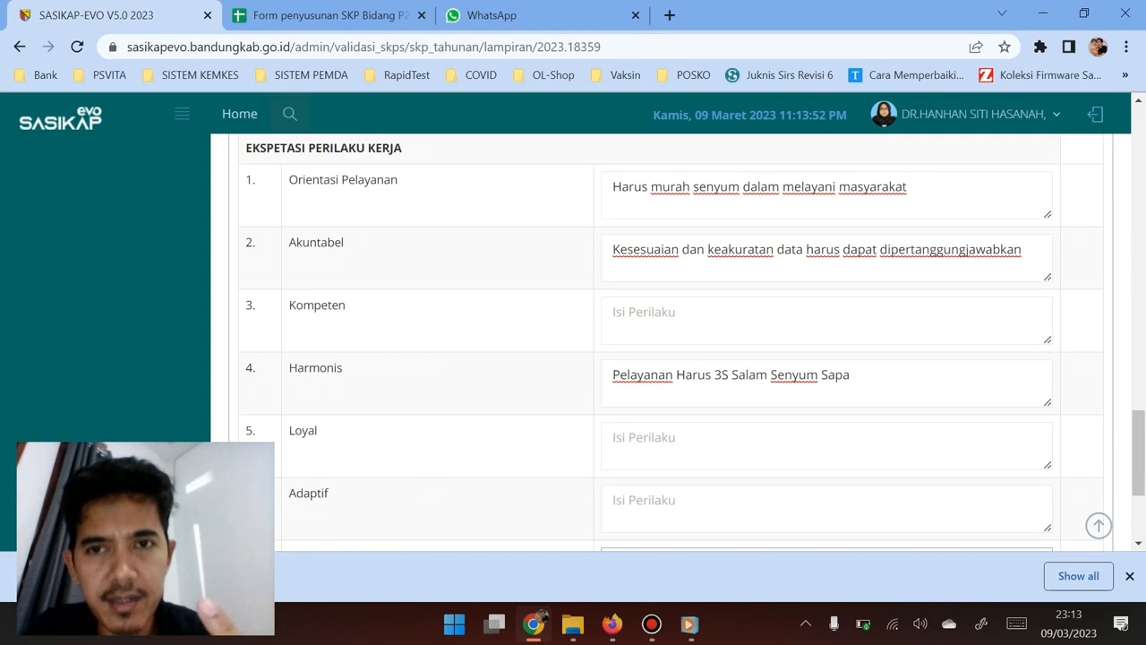
pyautogui.scroll(2, 671, 340)
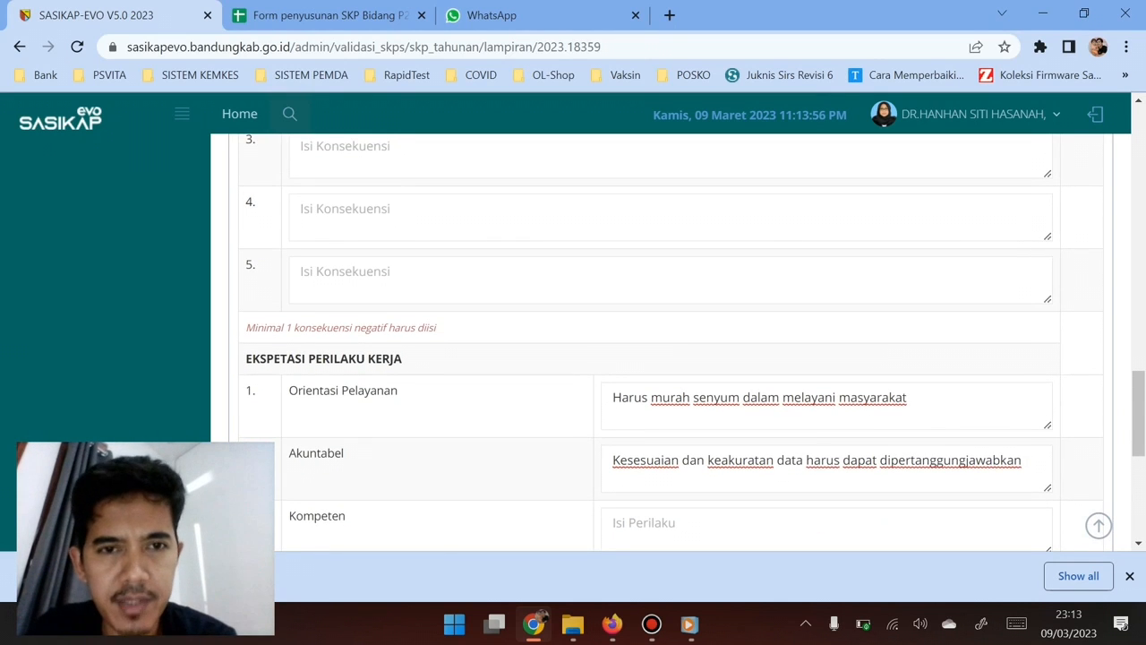
pyautogui.scroll(5, 671, 340)
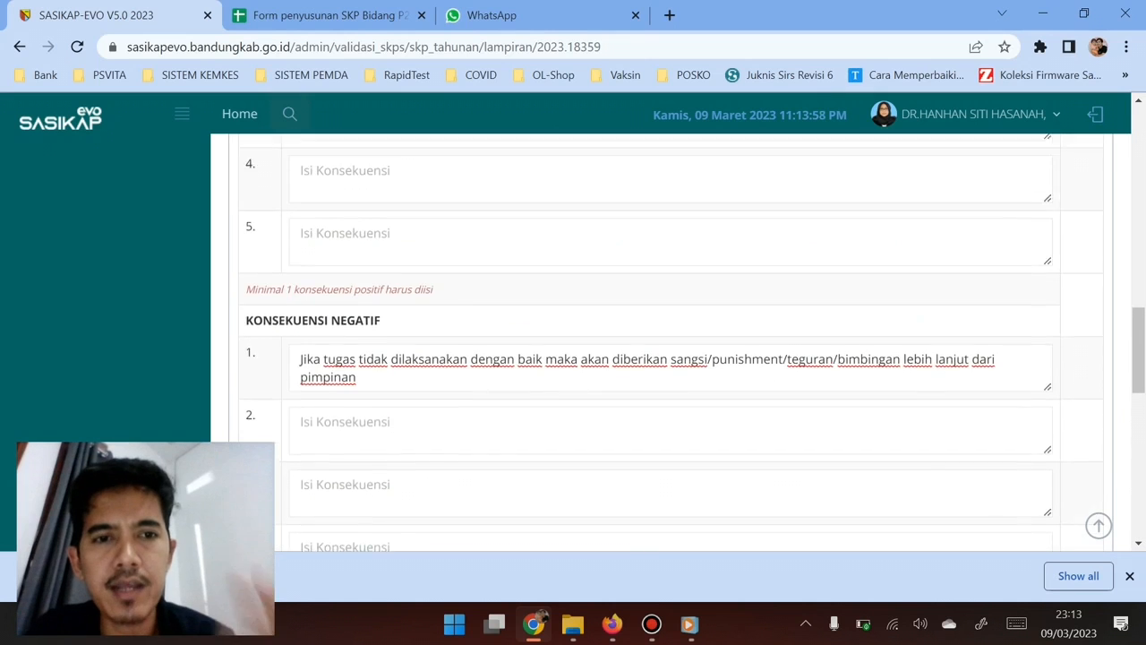
pyautogui.scroll(8, 671, 341)
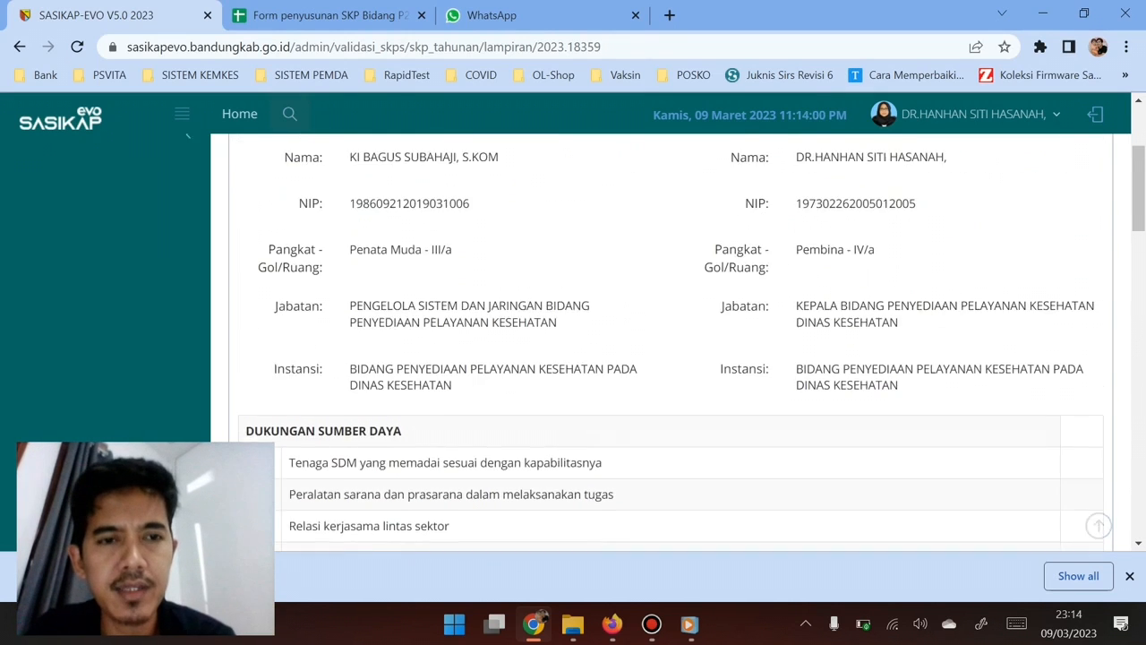
# Step: Review the attachment's employee and supervisor details, Dukungan Sumber Daya, Skema Pertanggungjawaban and first Konsekuensi Positif entry
pyautogui.scroll(2, 672, 340)
pyautogui.scroll(-2, 671, 340)
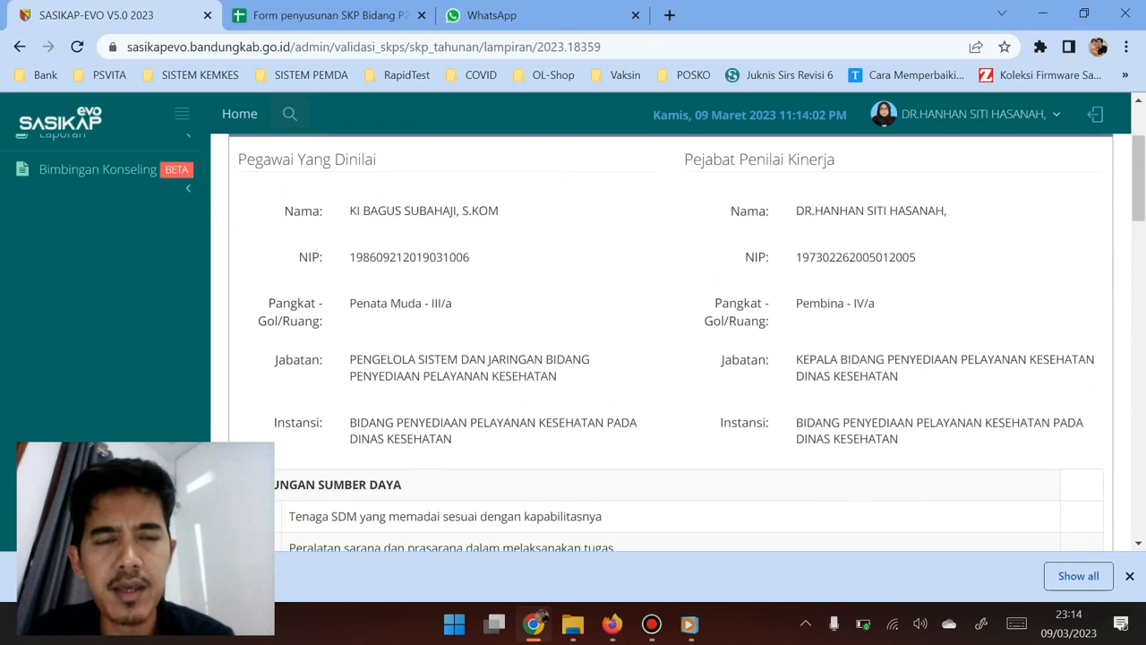
pyautogui.scroll(2, 671, 340)
pyautogui.scroll(-4, 672, 344)
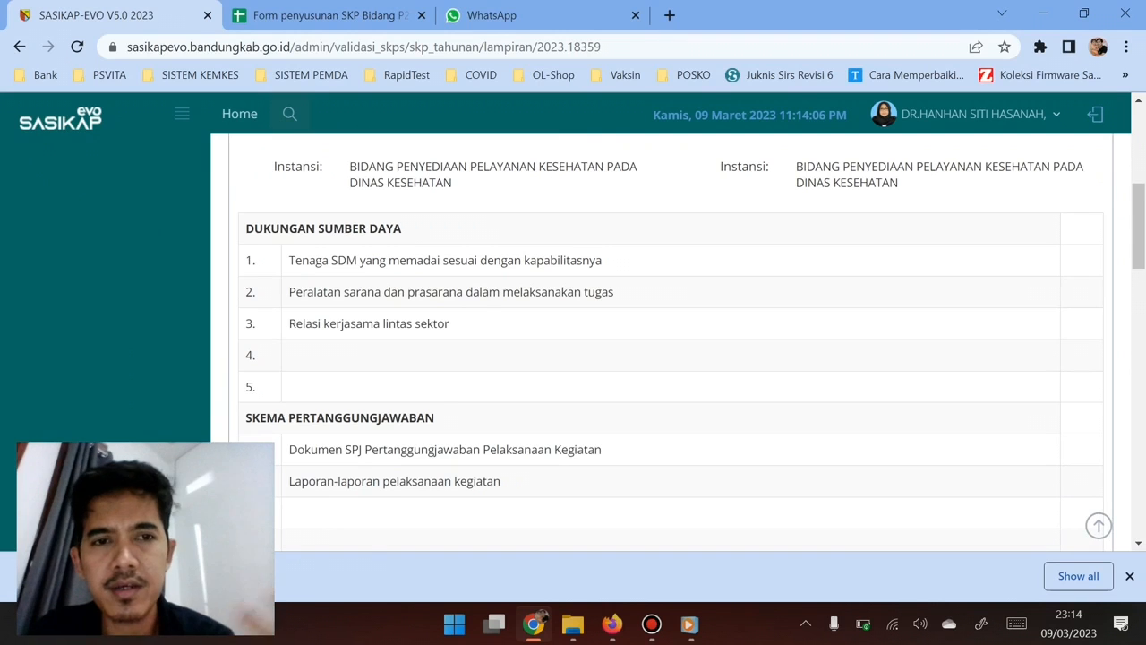
pyautogui.scroll(-1, 671, 344)
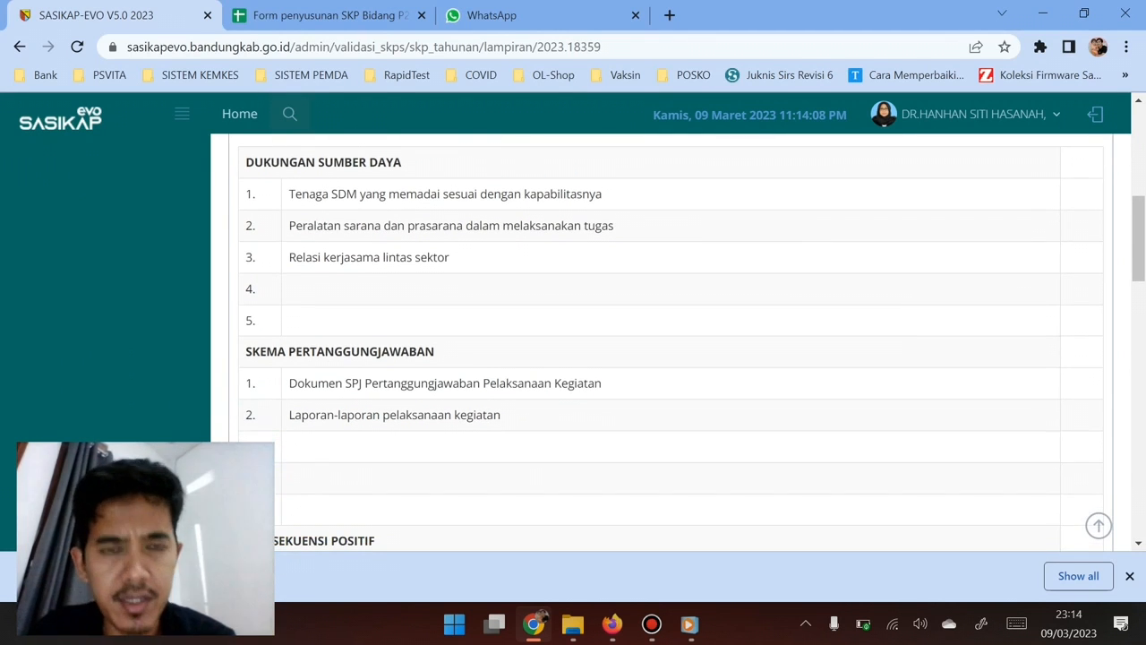
pyautogui.scroll(-1, 672, 345)
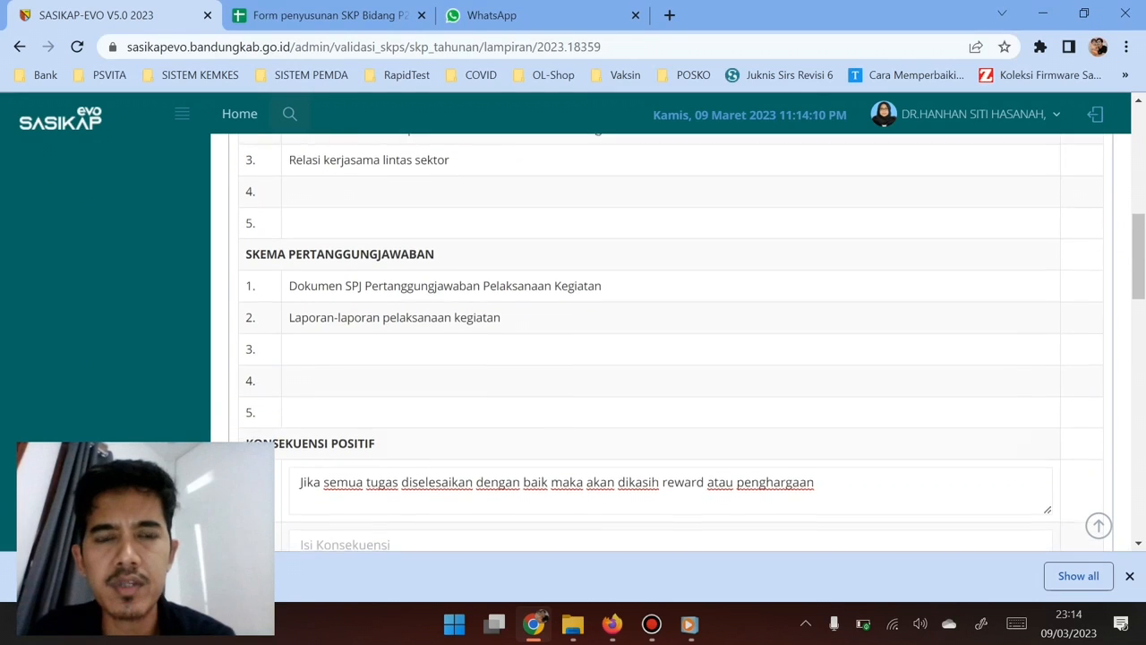
pyautogui.scroll(-1, 672, 344)
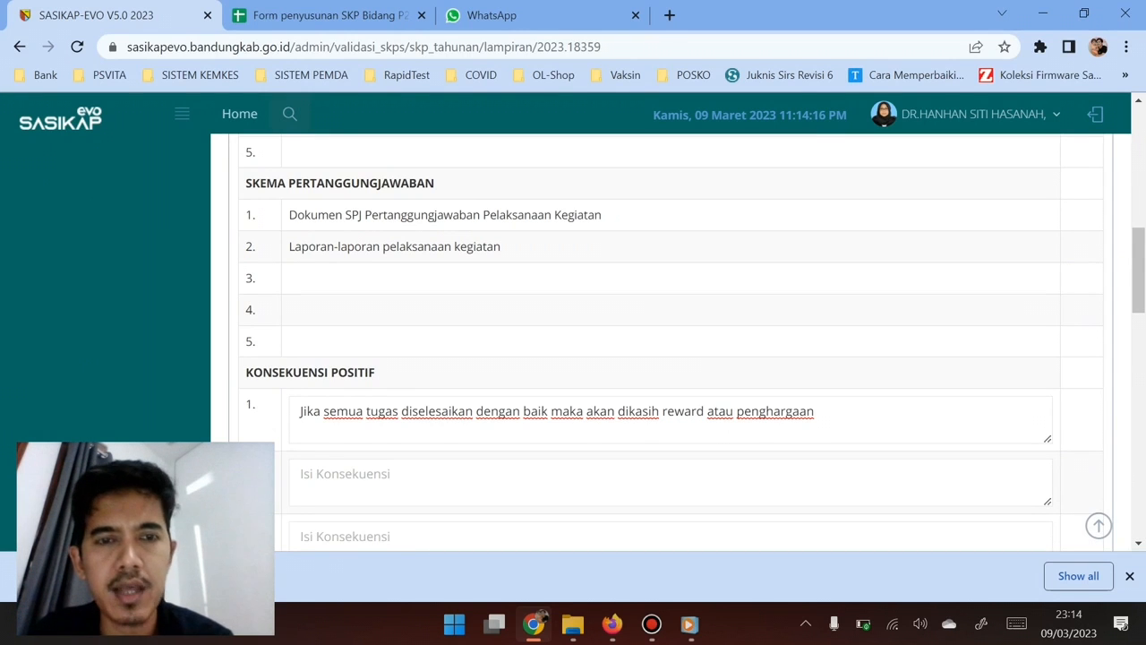
pyautogui.scroll(-1, 671, 345)
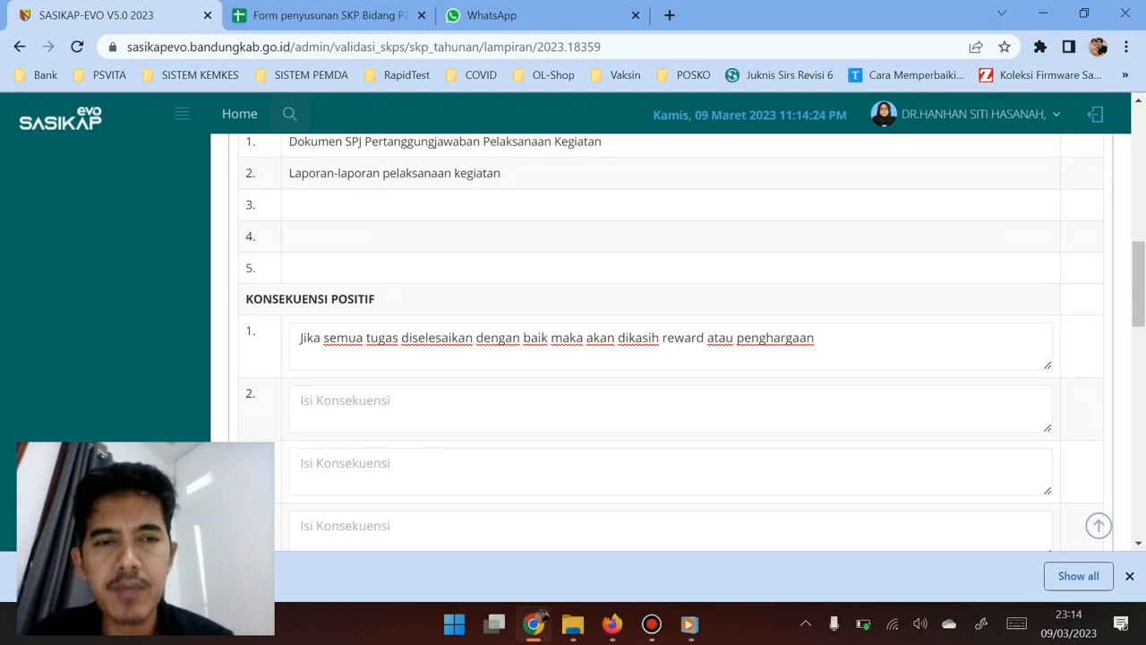
# Step: Check the remaining consequences and the Ekspetasi Perilaku Kerja entries, and save the SKP attachment
pyautogui.scroll(-2, 672, 359)
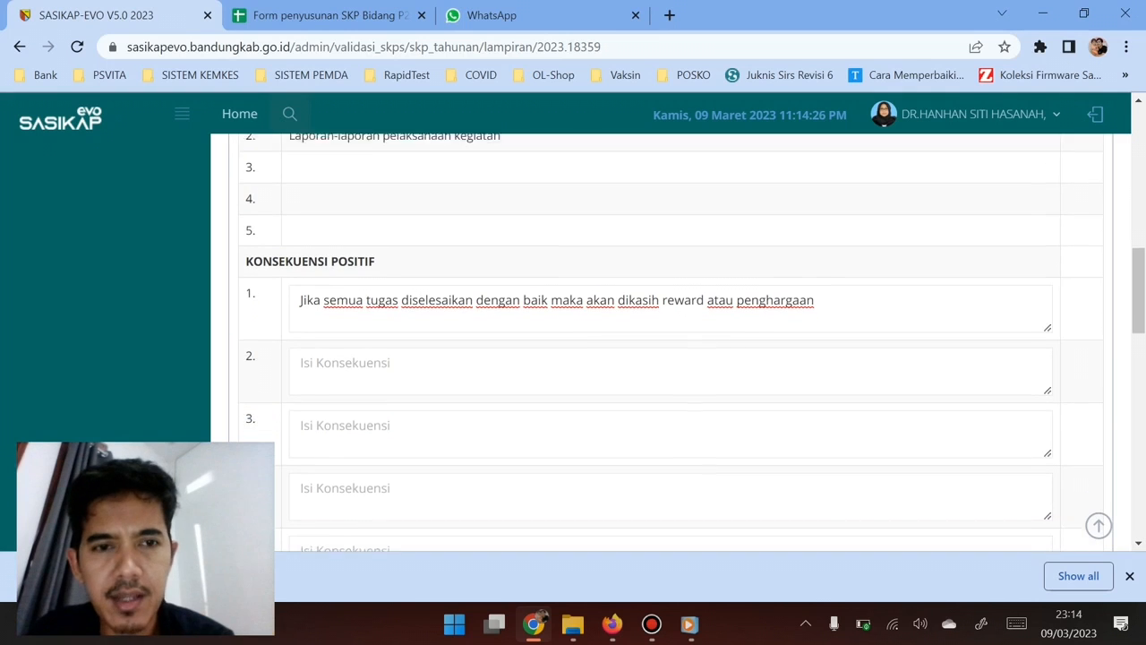
pyautogui.scroll(-4, 671, 358)
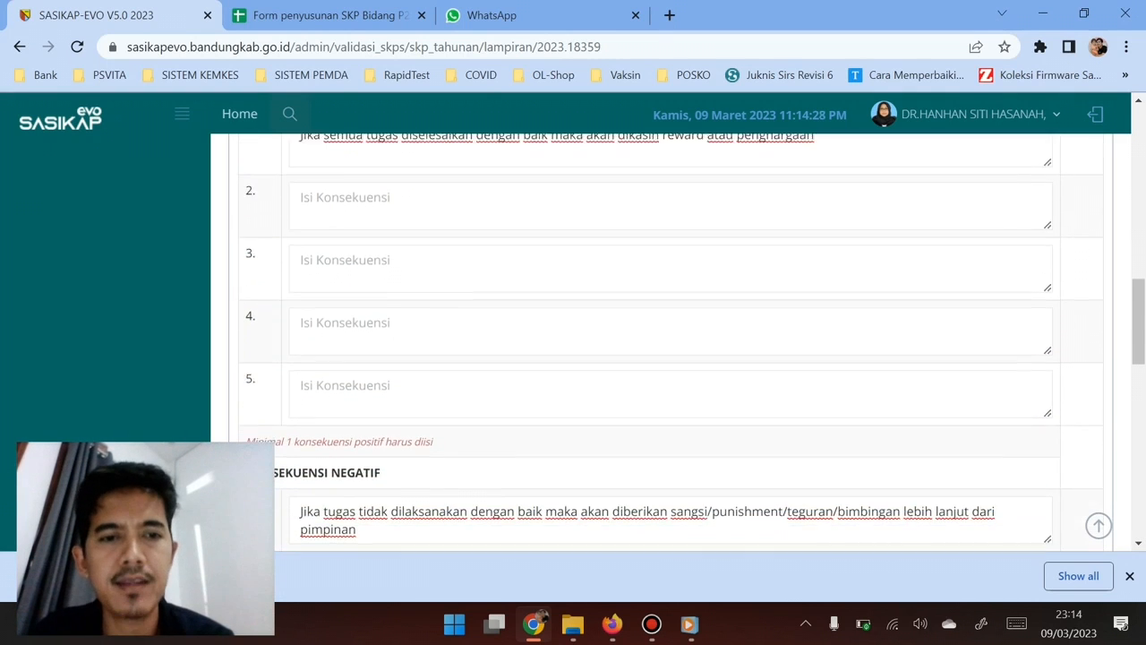
pyautogui.scroll(-8, 671, 358)
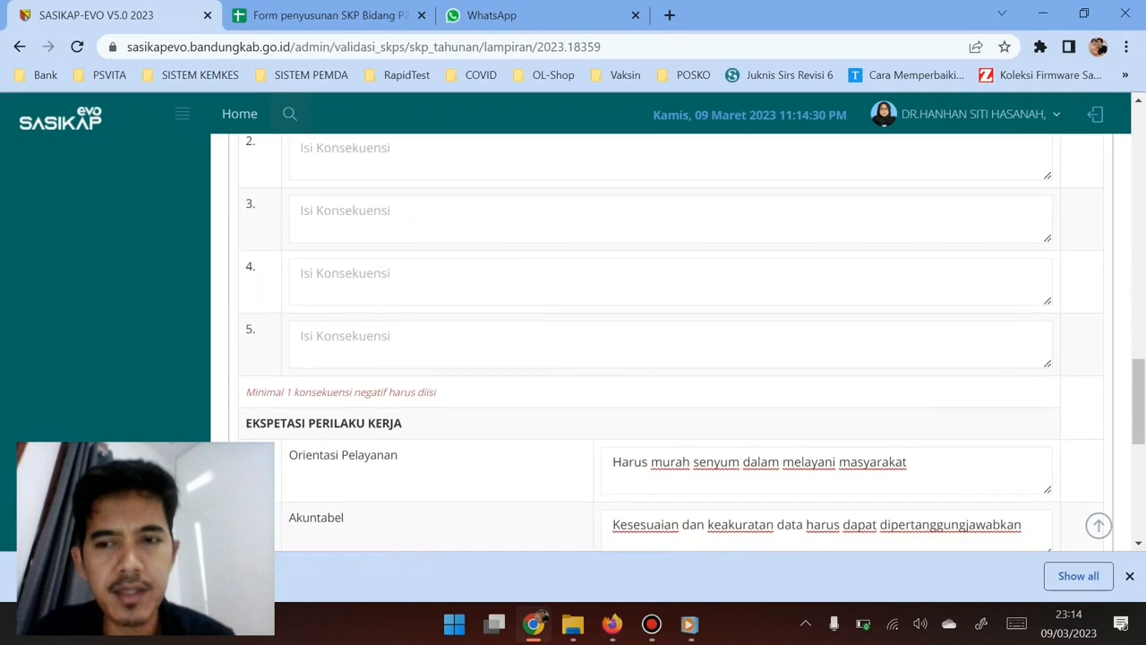
pyautogui.scroll(-2, 672, 358)
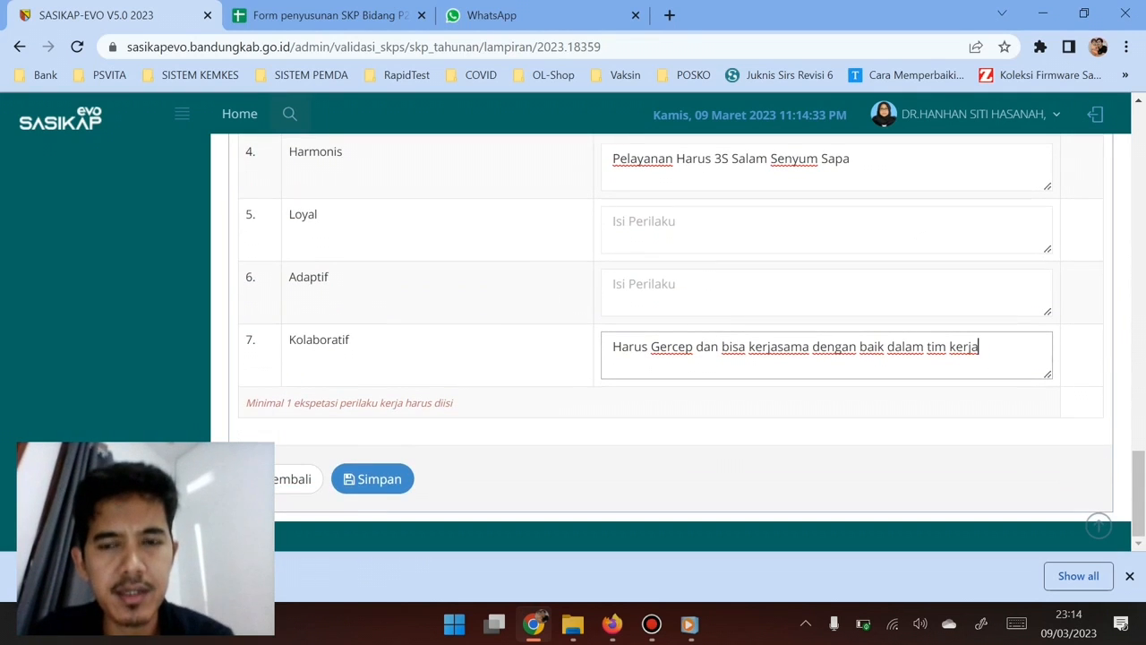
pyautogui.click(372, 479)
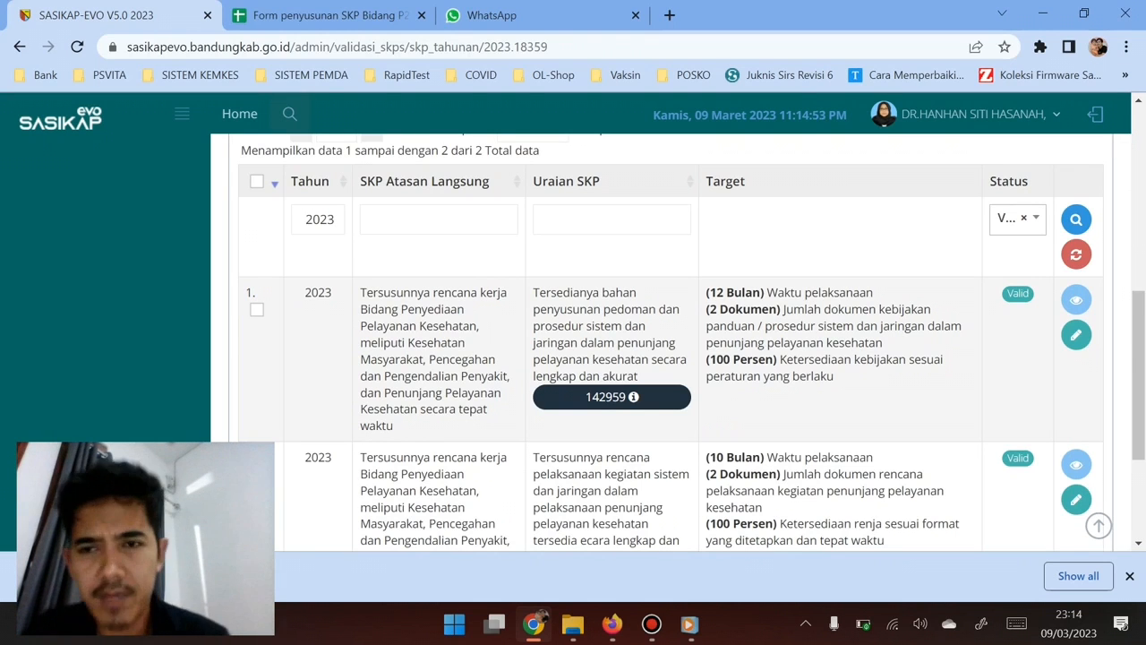
# Step: Look over the validated SKP entries, return to the Validasi SKP Tahunan employee list and open the subordinate's 2023 Lampiran SKP
pyautogui.scroll(-2, 672, 340)
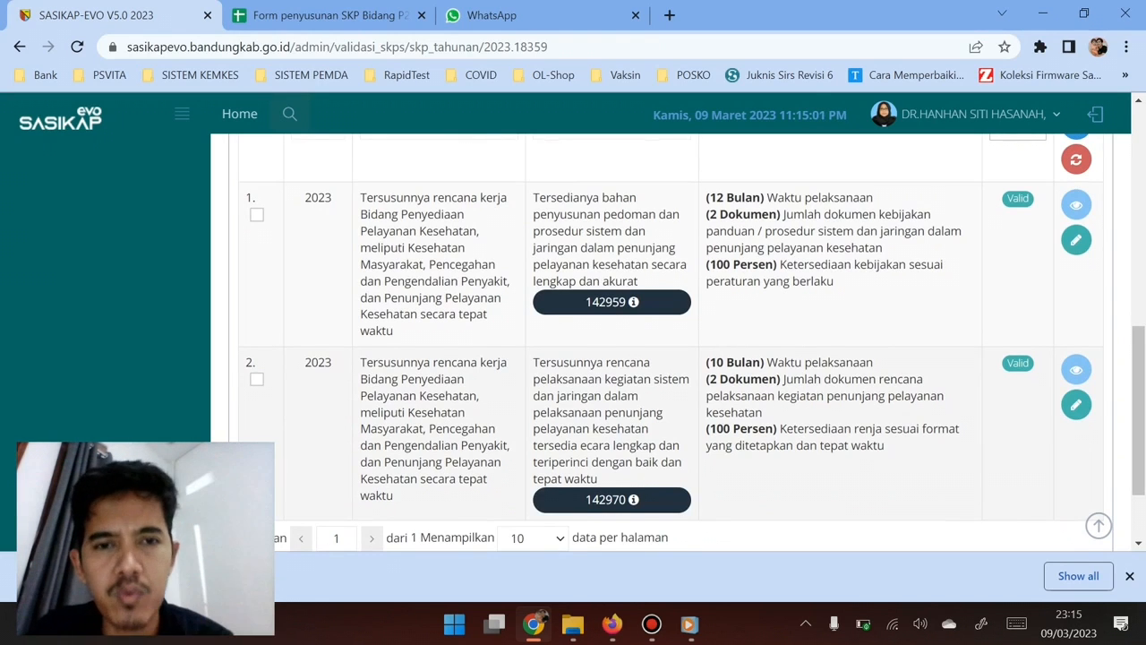
pyautogui.scroll(-1, 680, 353)
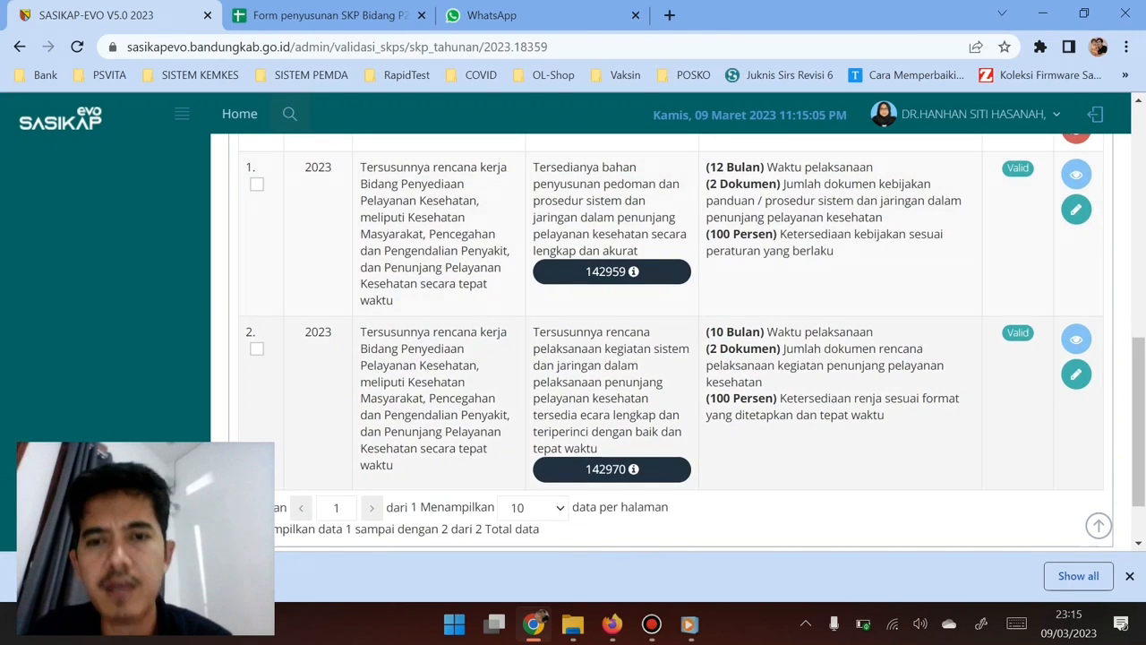
pyautogui.scroll(3, 680, 353)
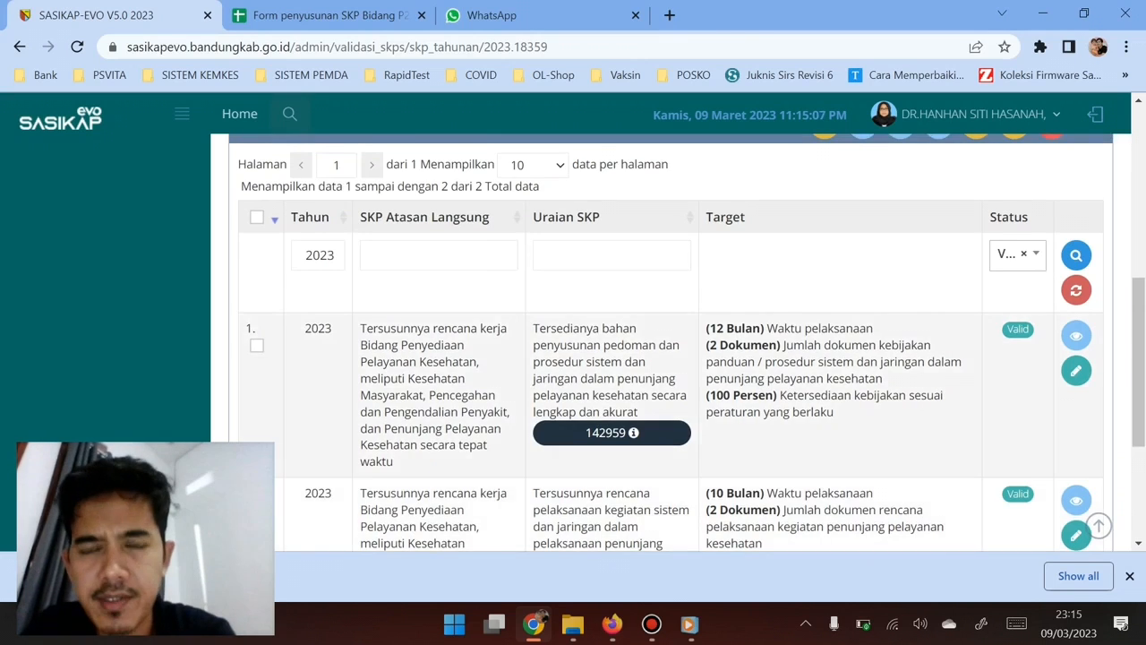
pyautogui.scroll(1, 679, 353)
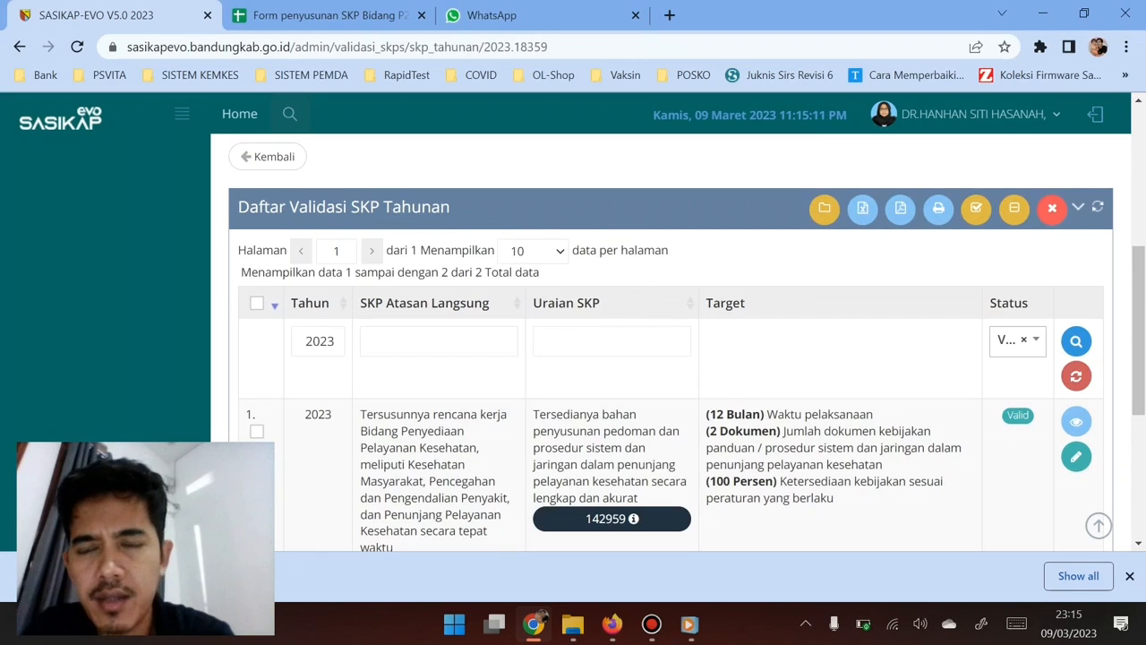
pyautogui.scroll(2, 670, 358)
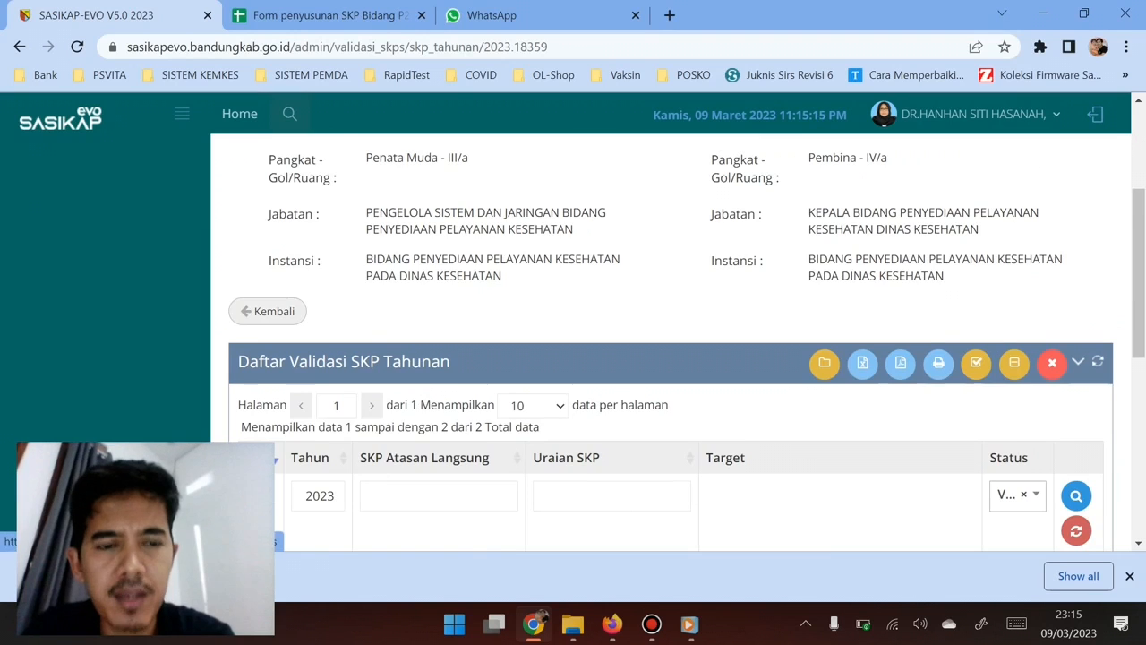
pyautogui.scroll(3, 671, 358)
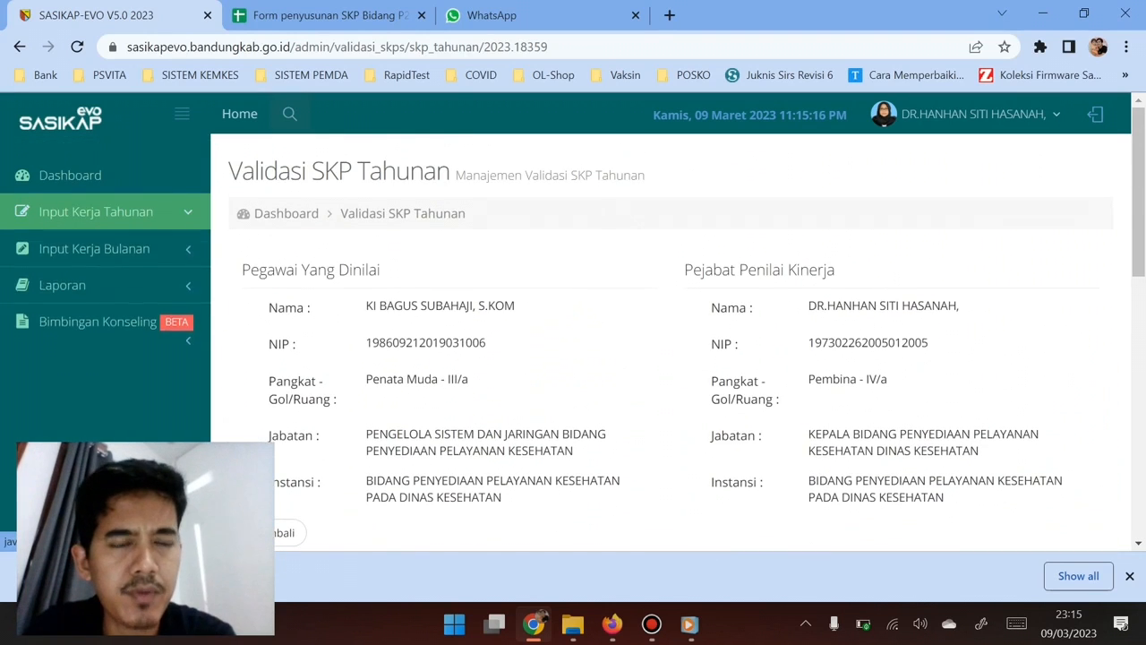
pyautogui.click(105, 212)
pyautogui.click(118, 281)
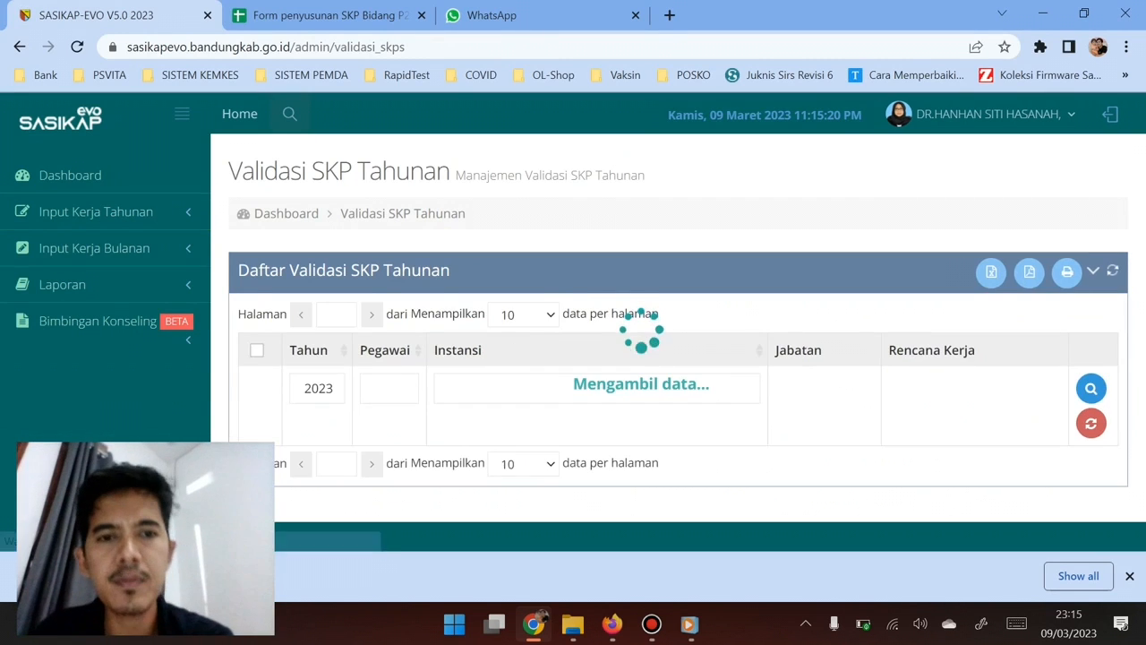
pyautogui.scroll(-1, 671, 341)
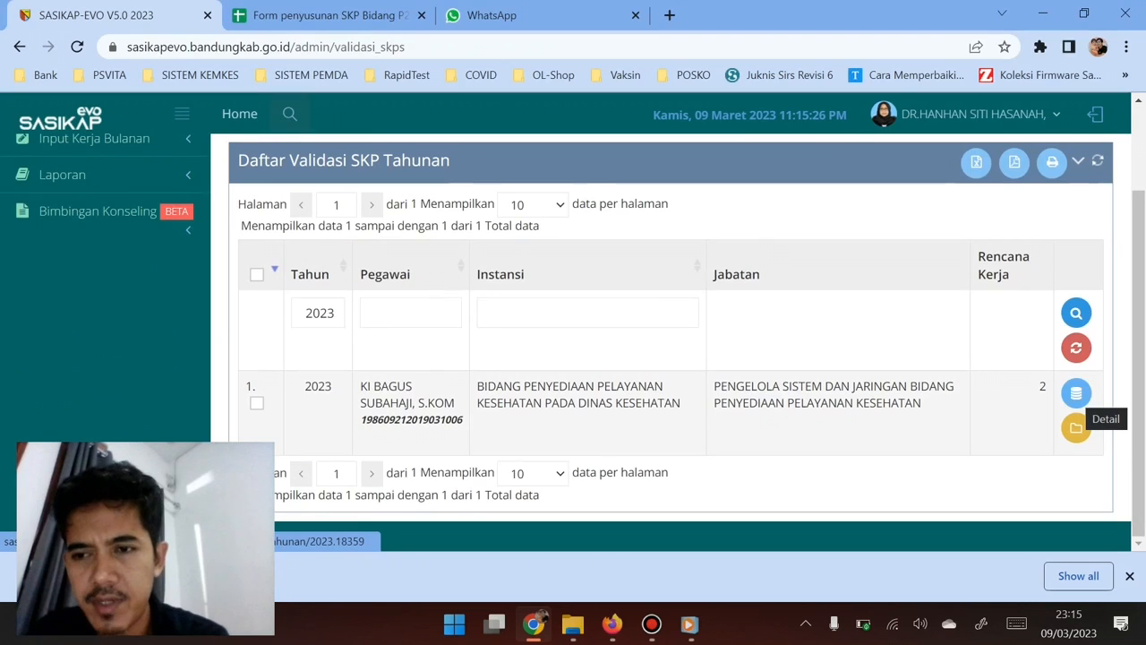
pyautogui.click(1076, 428)
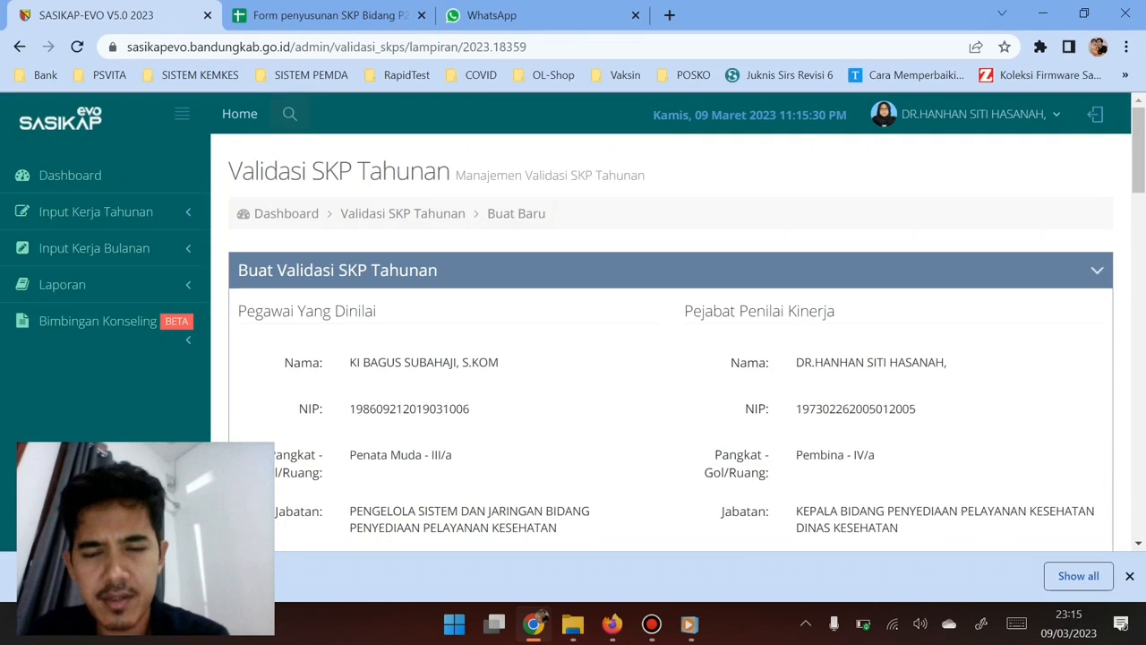
# Step: Verify the stored positive and negative consequences and work-behaviour expectations, and save the reopened attachment again
pyautogui.scroll(-7, 672, 340)
pyautogui.scroll(-4, 671, 340)
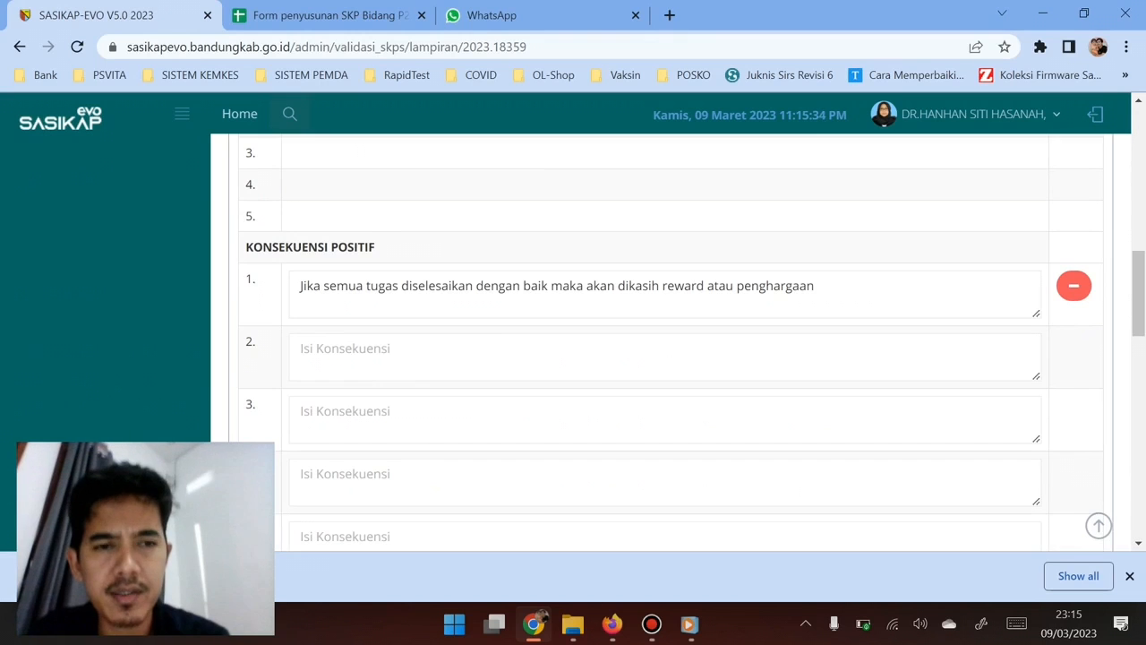
pyautogui.scroll(-1, 672, 341)
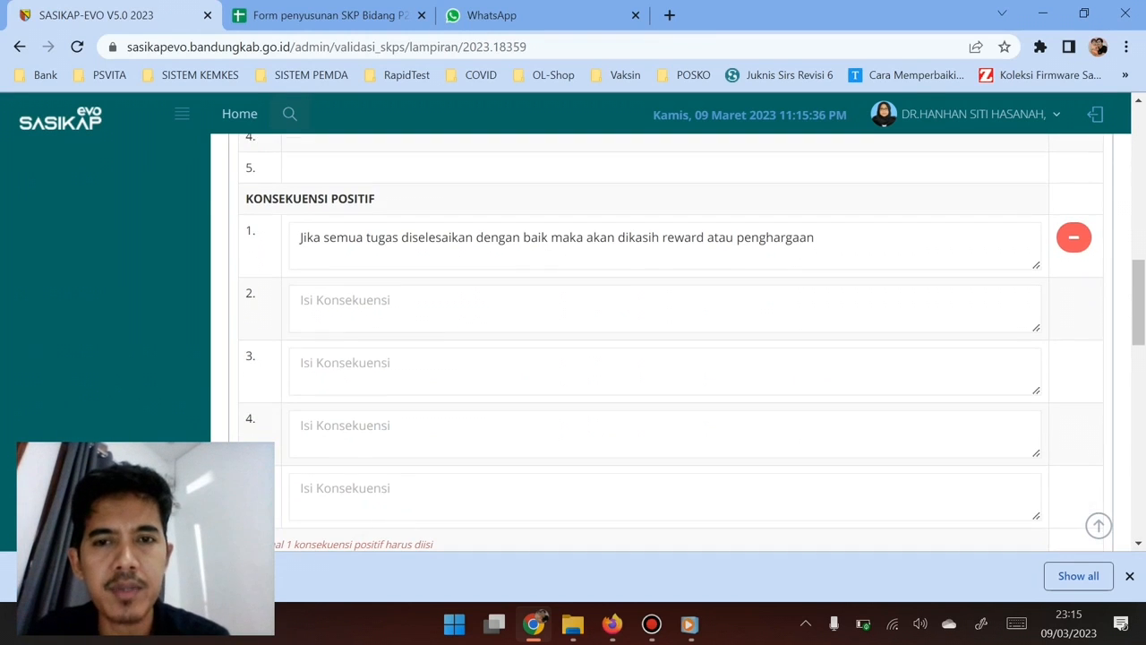
pyautogui.scroll(-2, 671, 340)
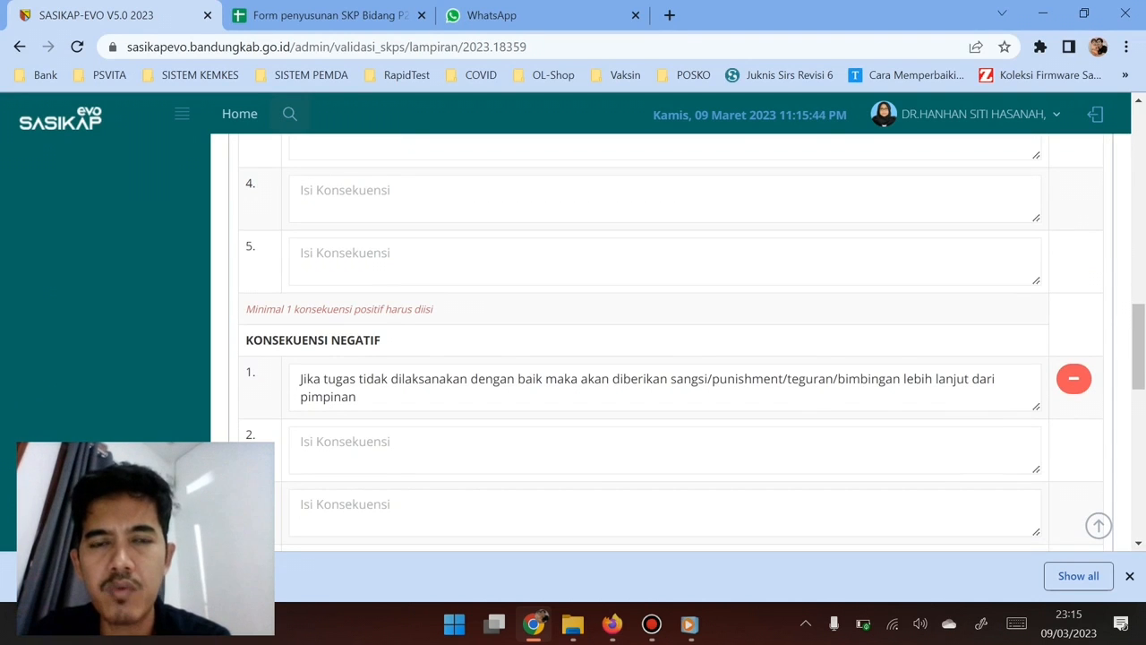
pyautogui.scroll(-5, 672, 340)
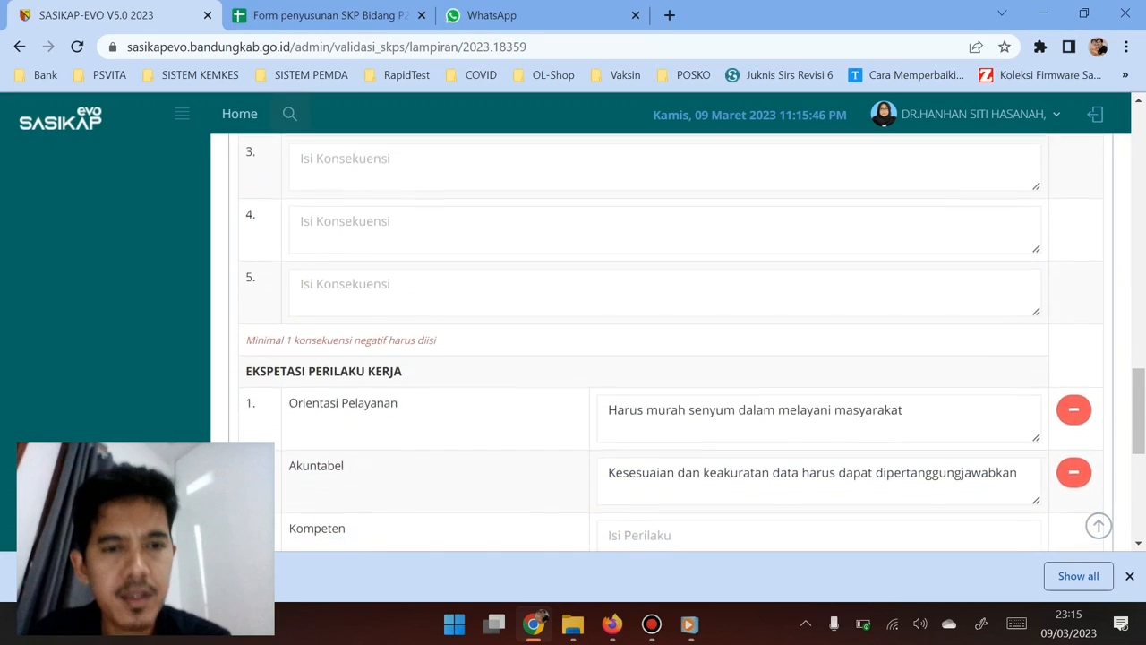
pyautogui.scroll(-1, 671, 340)
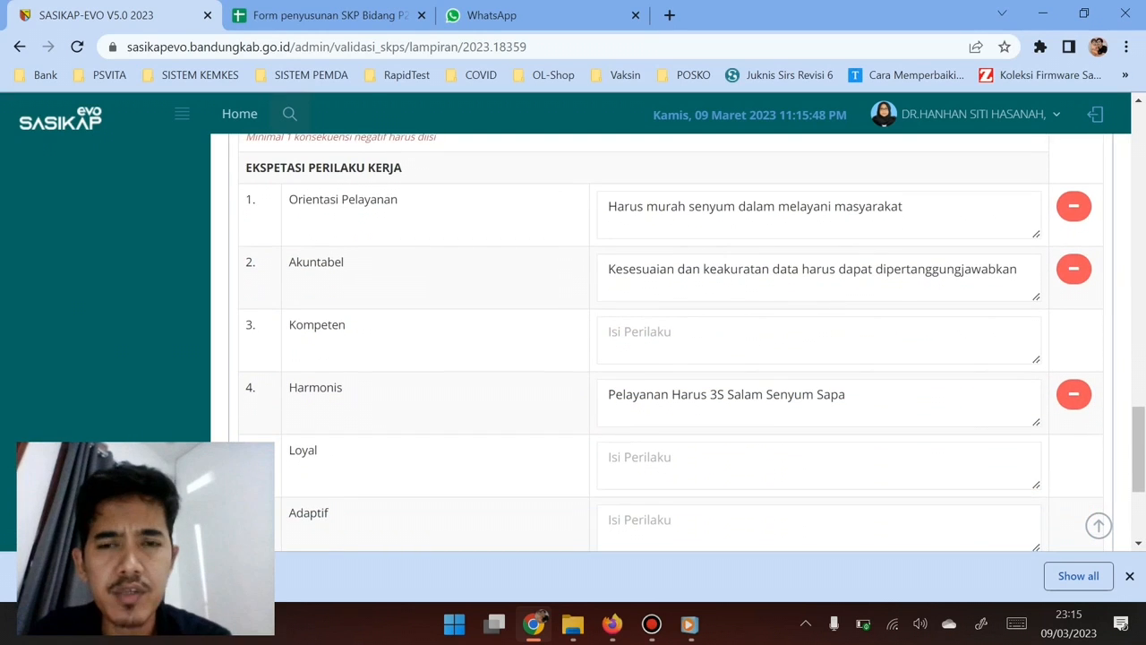
pyautogui.scroll(-1, 672, 340)
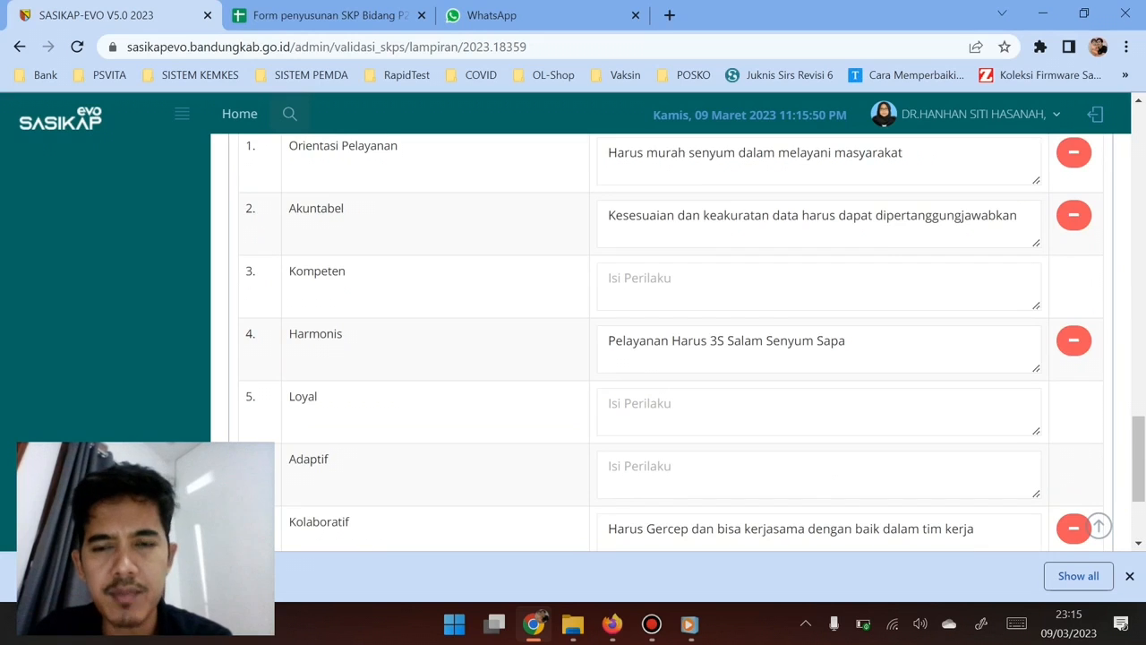
pyautogui.scroll(-2, 671, 340)
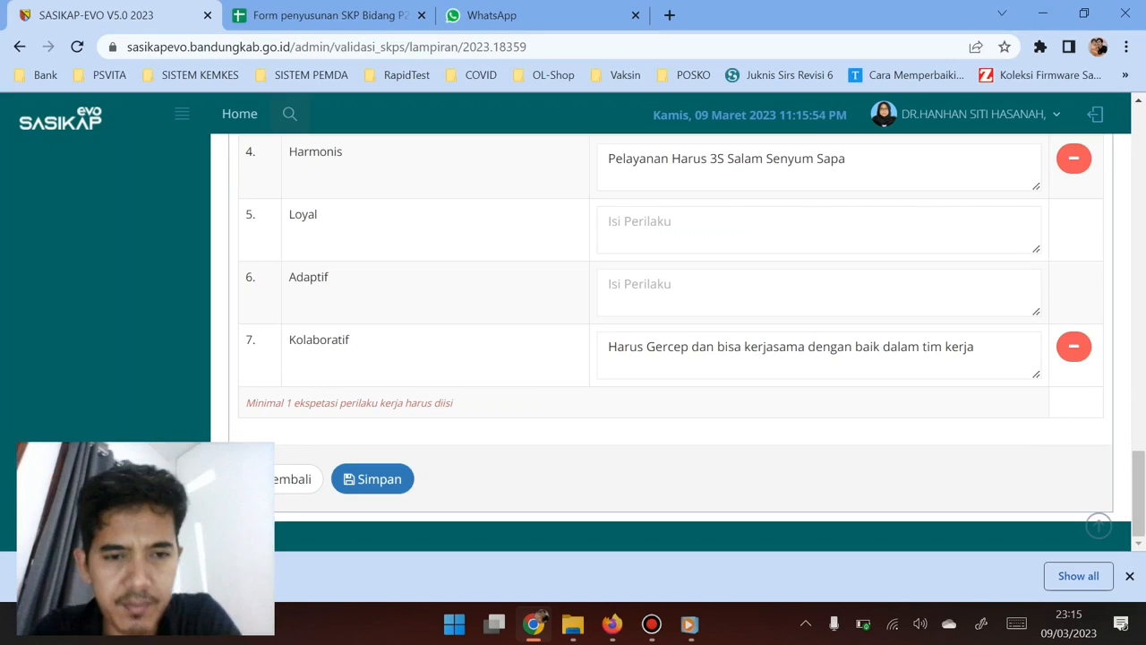
pyautogui.click(372, 479)
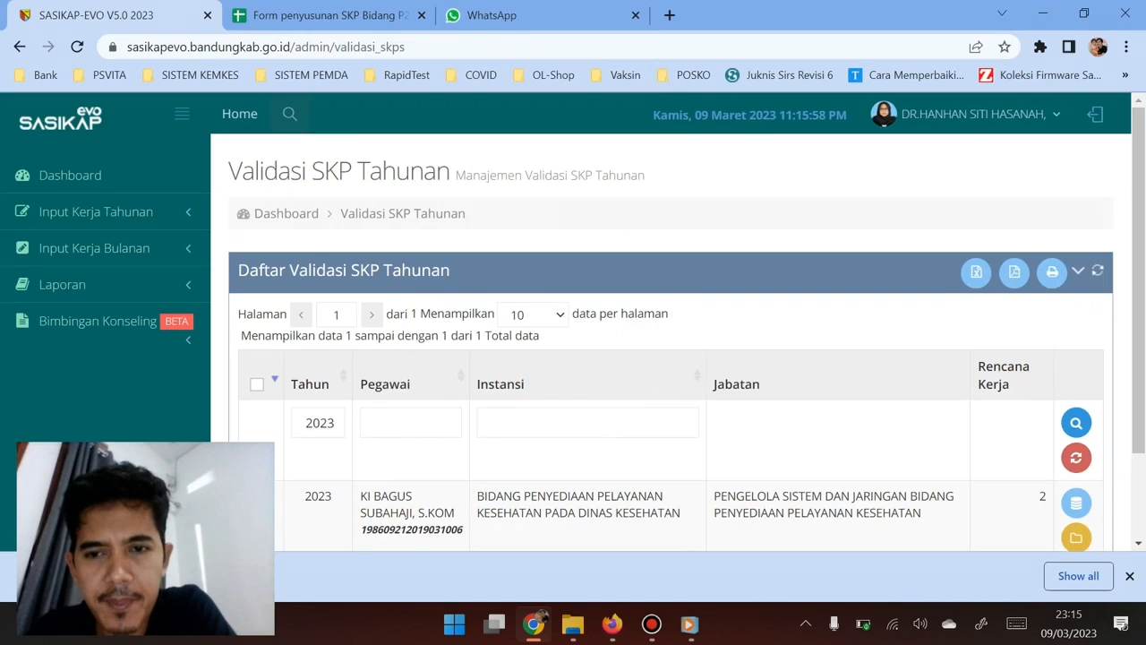
# Step: Open the subordinate's 2023 SKP detail and examine the description, targets and validation status of each entry
pyautogui.scroll(-2, 662, 340)
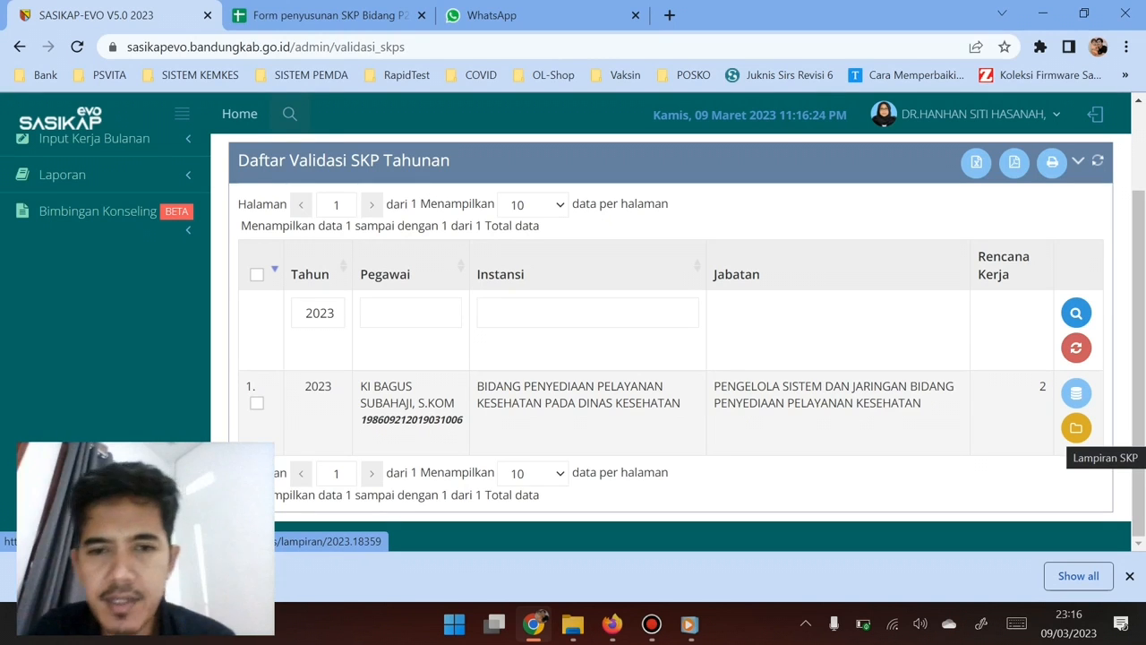
pyautogui.click(1076, 393)
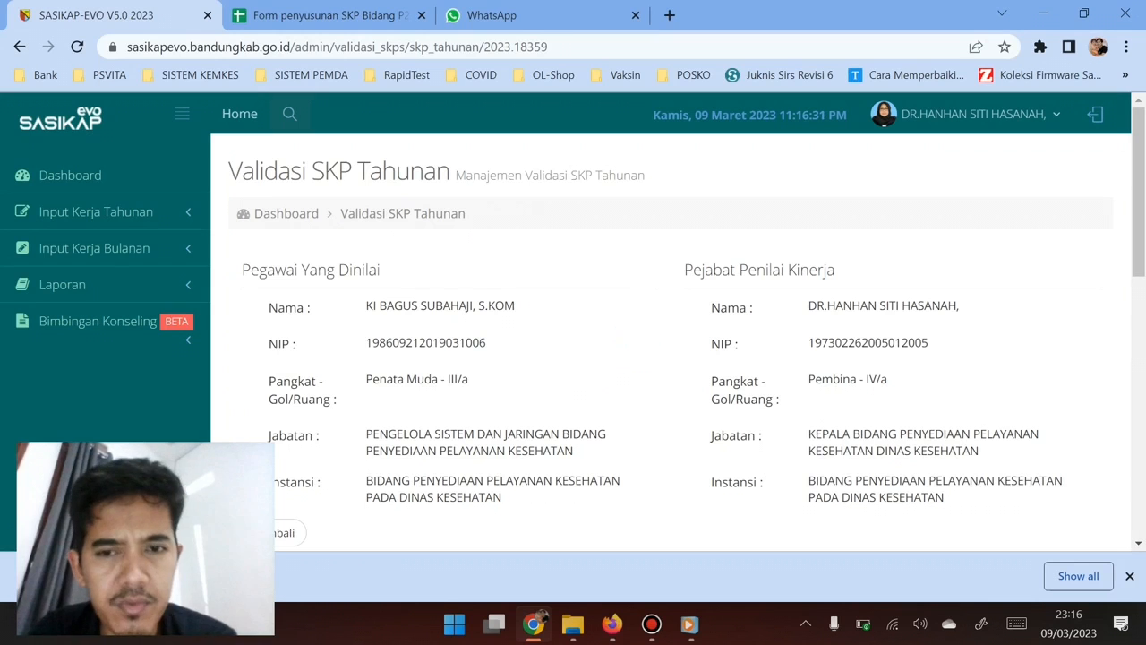
pyautogui.scroll(-1, 573, 329)
pyautogui.scroll(-4, 671, 340)
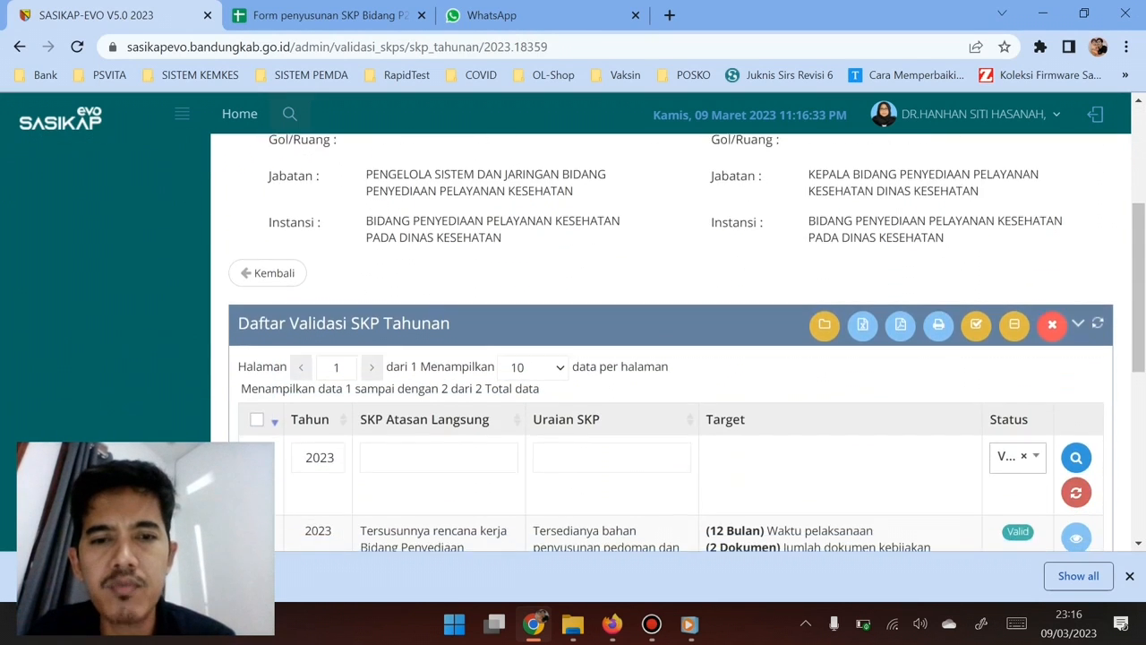
pyautogui.scroll(-3, 672, 340)
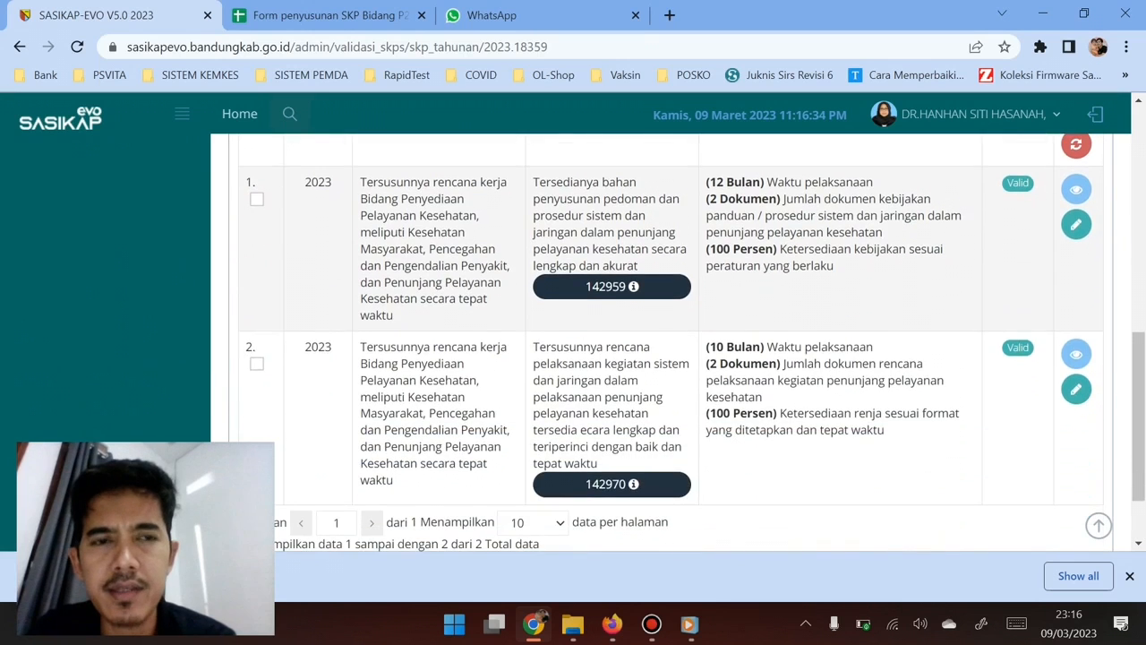
pyautogui.scroll(1, 671, 340)
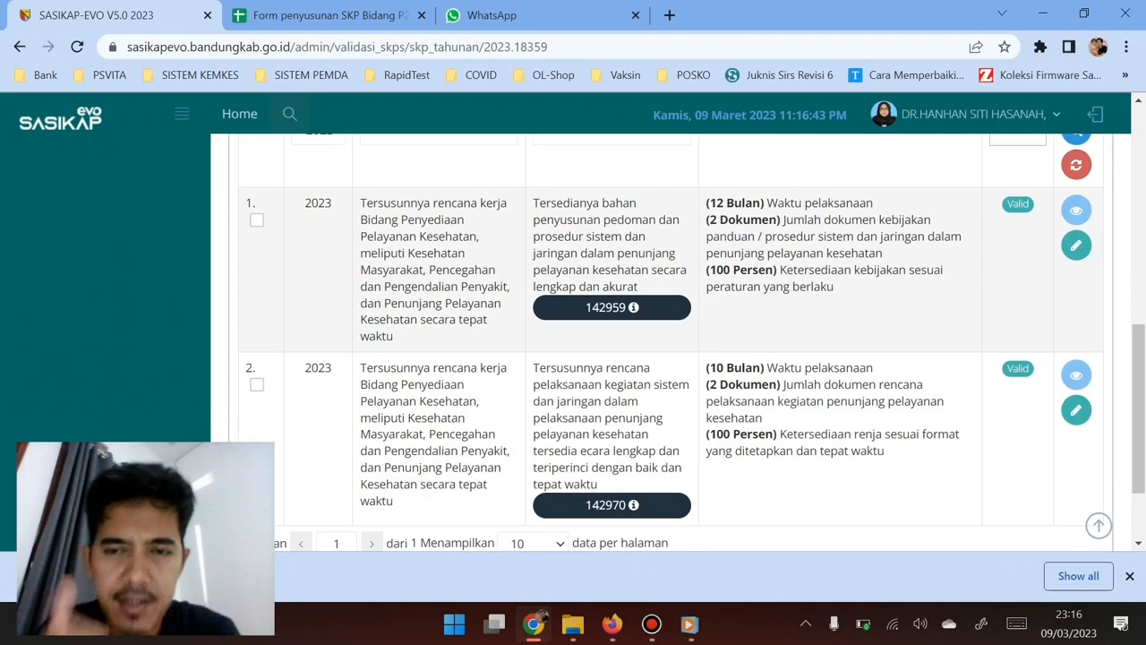
pyautogui.scroll(2, 672, 340)
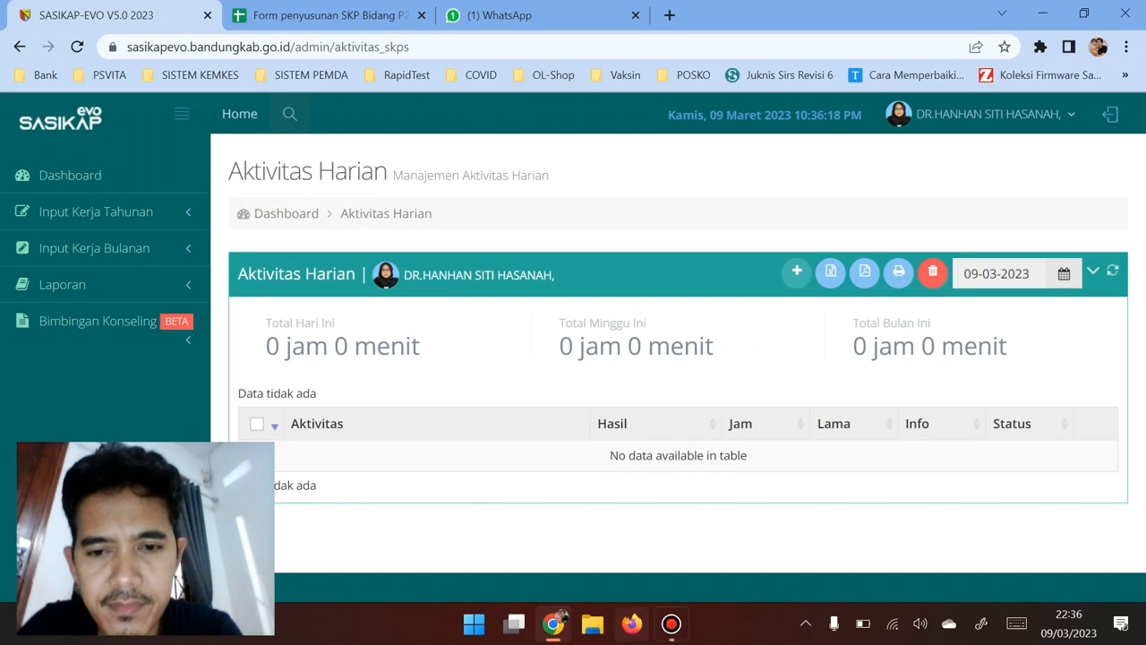
pyautogui.click(670, 624)
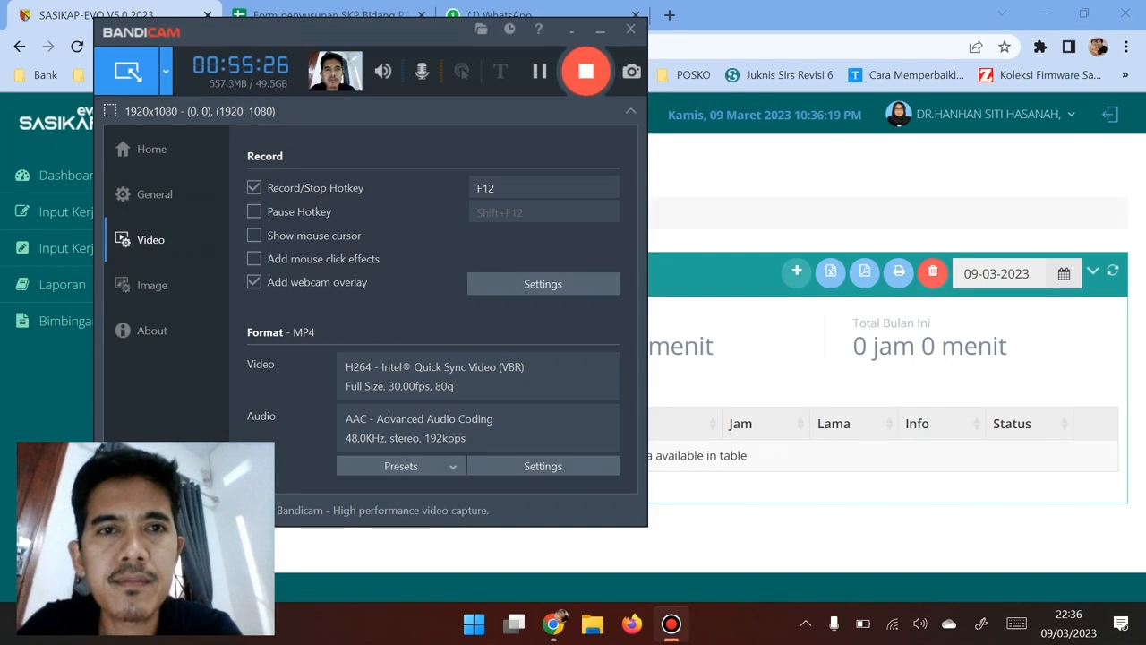